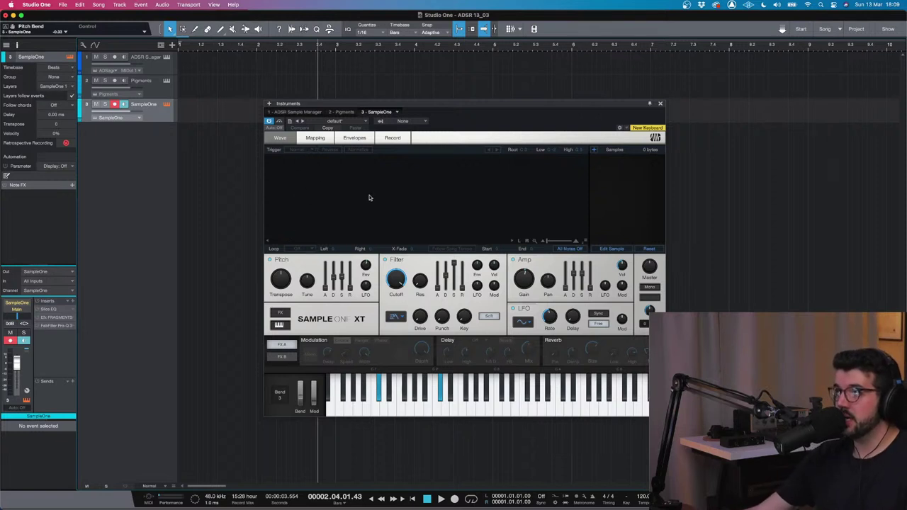
- Review SampleOne's Mapping, Envelopes and Record pages and its recording input sources, return to the Wave page and hide the effects section
{"action": "left_click", "coordinate": [317, 139]}
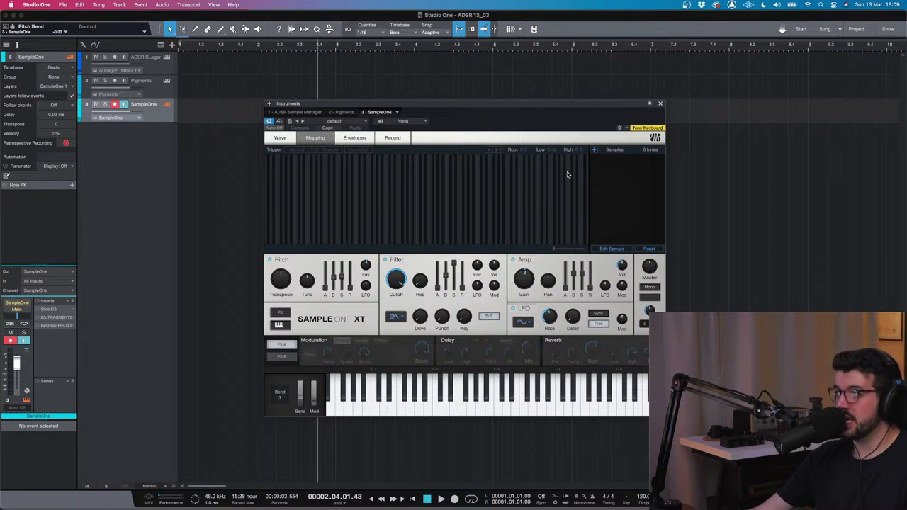
{"action": "left_click", "coordinate": [352, 139]}
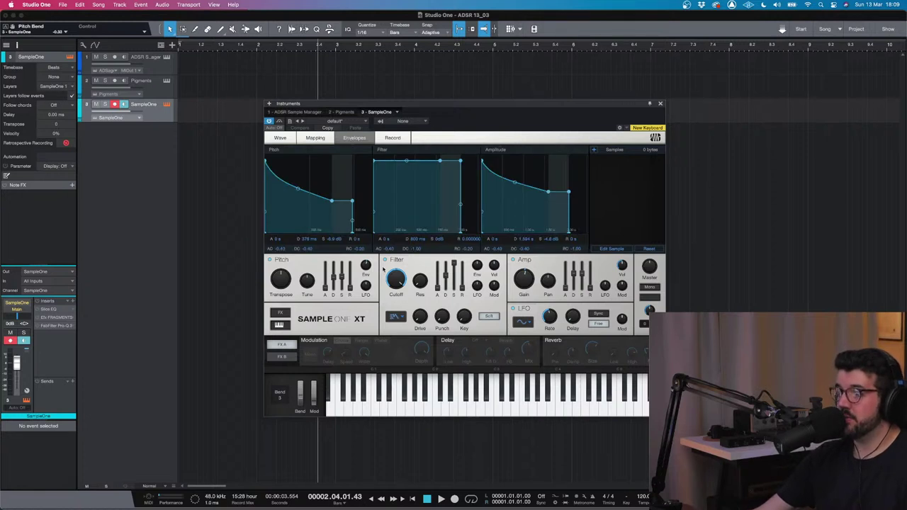
{"action": "left_click", "coordinate": [391, 138]}
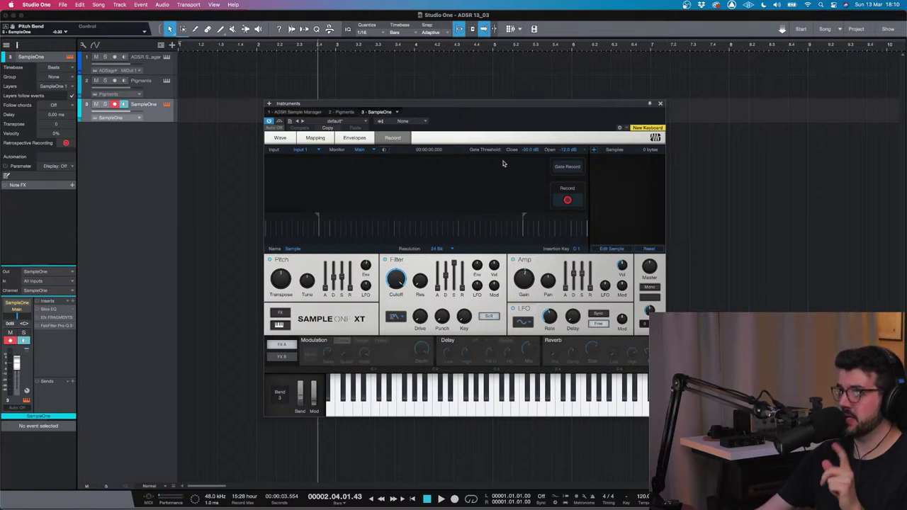
{"action": "left_click", "coordinate": [314, 151]}
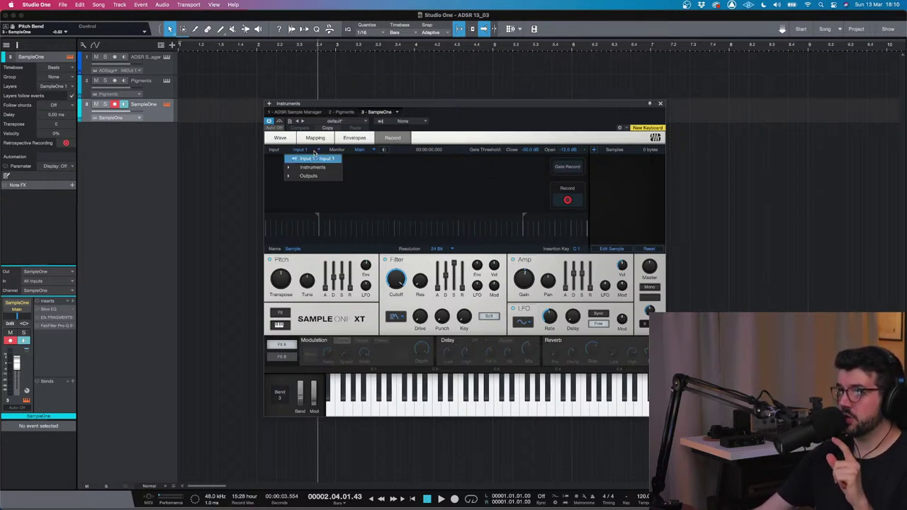
{"action": "mouse_move", "coordinate": [317, 166]}
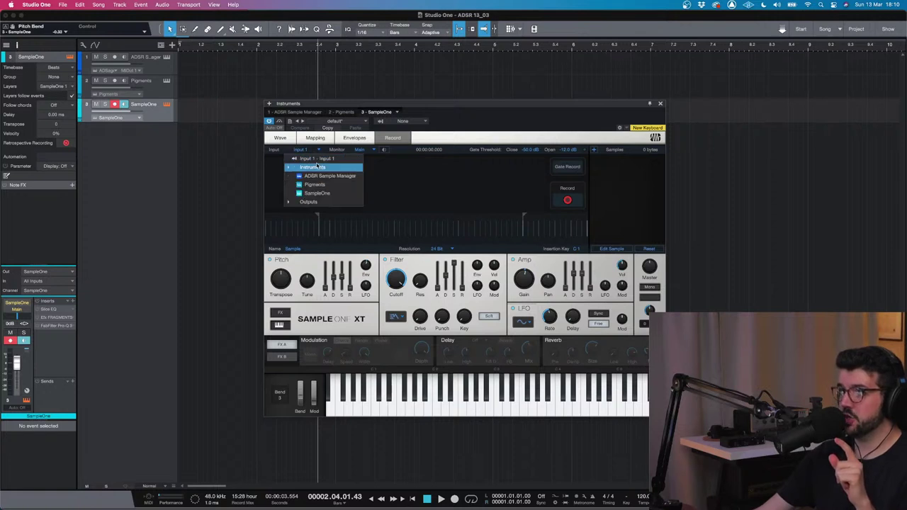
{"action": "left_click", "coordinate": [315, 154]}
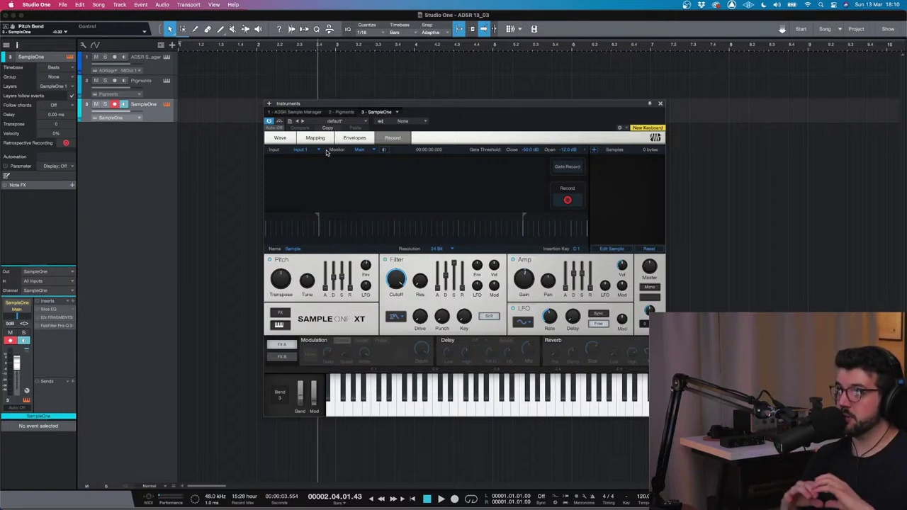
{"action": "left_click", "coordinate": [280, 138]}
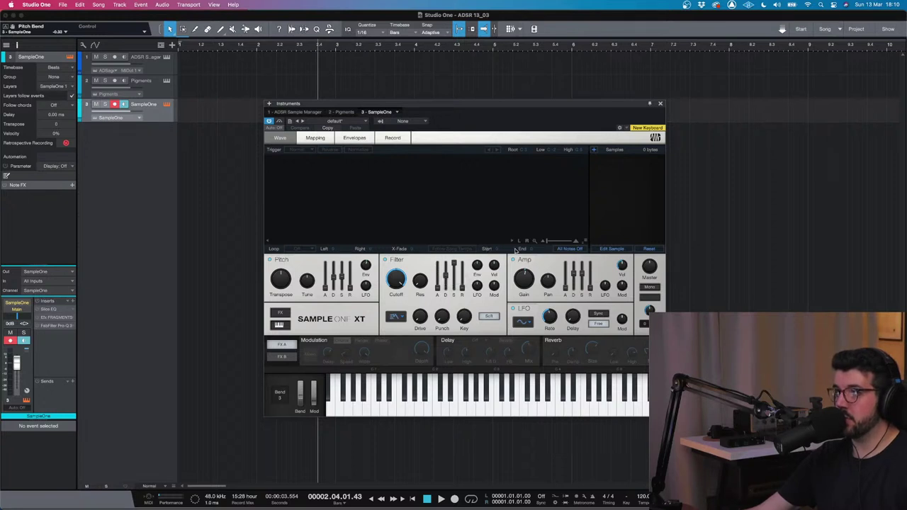
{"action": "left_click", "coordinate": [281, 314]}
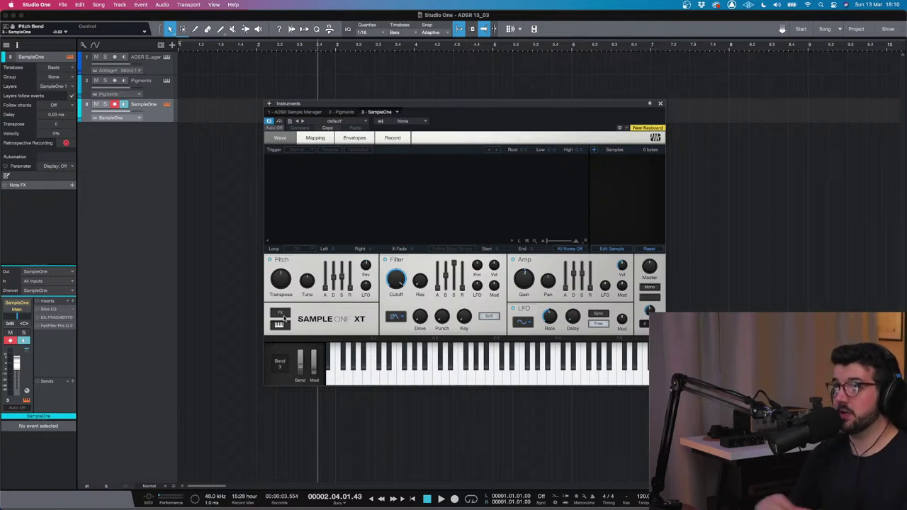
- Select the Pigments track, close the instrument window, and turn off the track's monitoring and record arming
{"action": "left_click", "coordinate": [174, 94]}
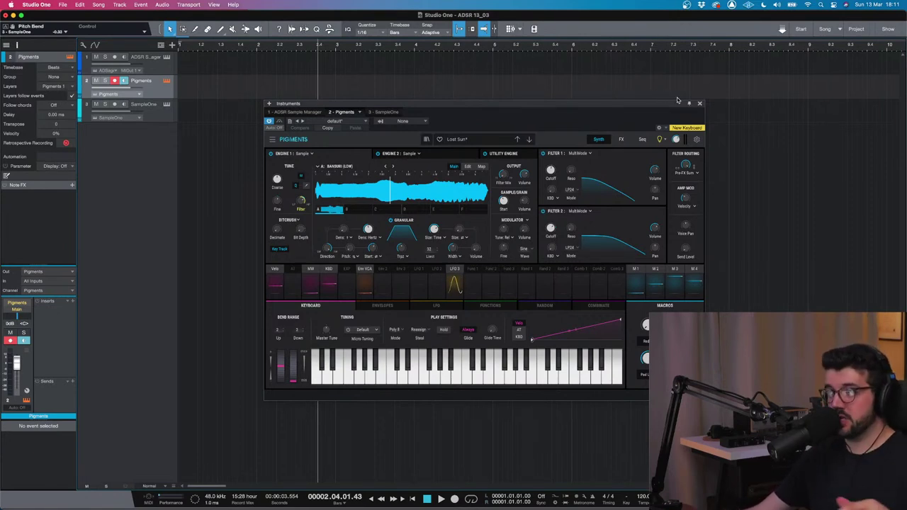
{"action": "left_click", "coordinate": [698, 105]}
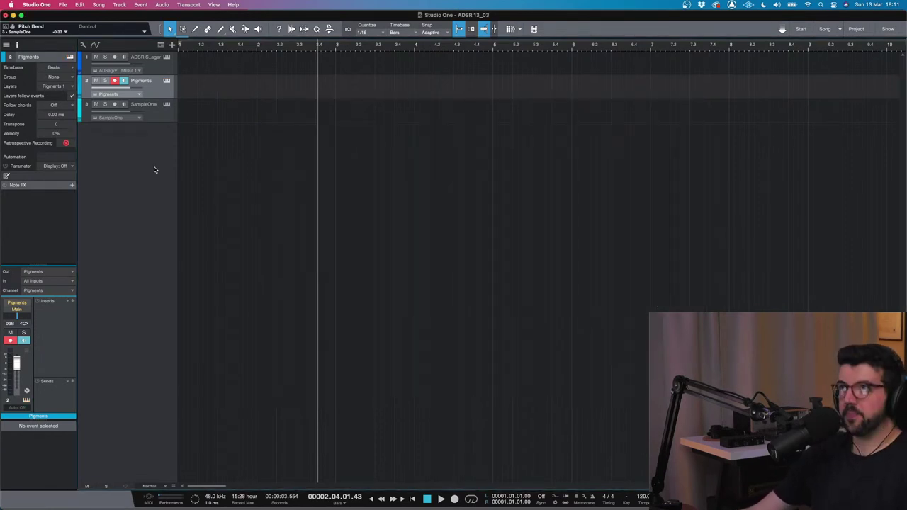
{"action": "left_click", "coordinate": [124, 81]}
{"action": "left_click", "coordinate": [114, 81]}
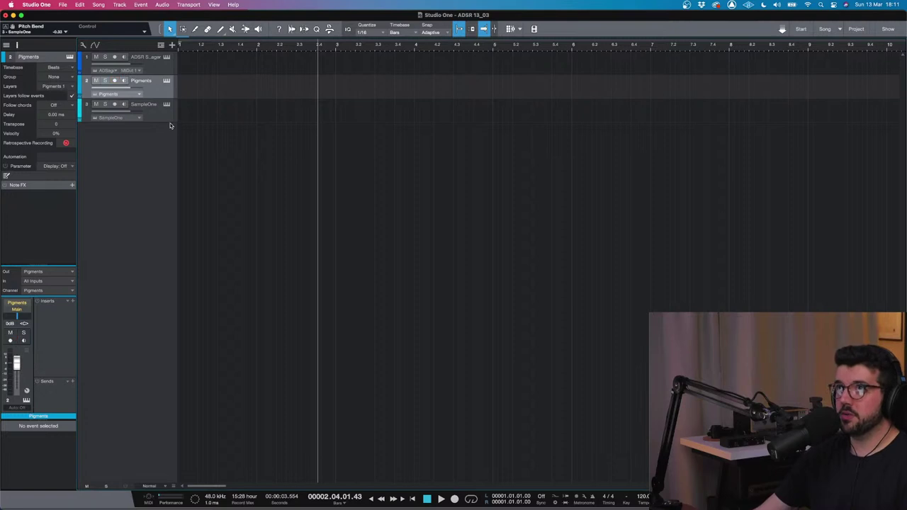
- Show the browser and expand the samples RAW folder on the Desktop in its file list
{"action": "key", "text": "w"}
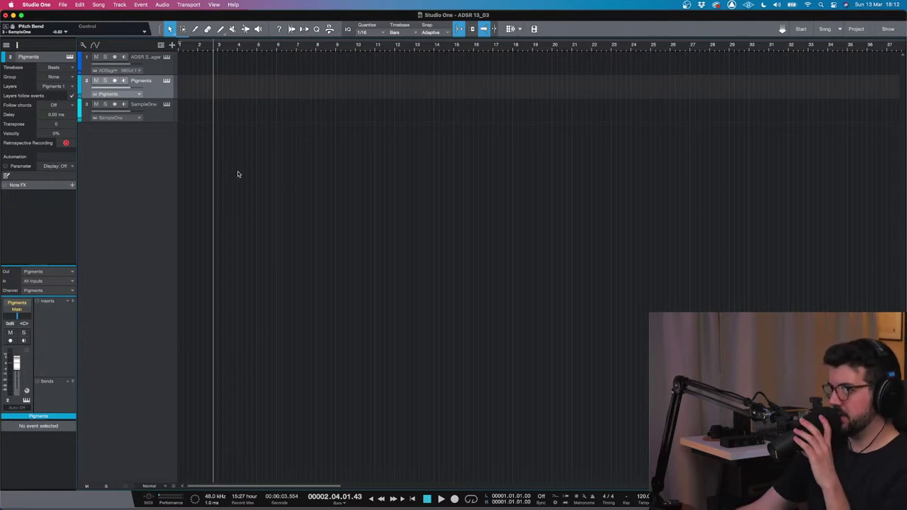
{"action": "right_click", "coordinate": [278, 173]}
{"action": "left_click", "coordinate": [575, 279]}
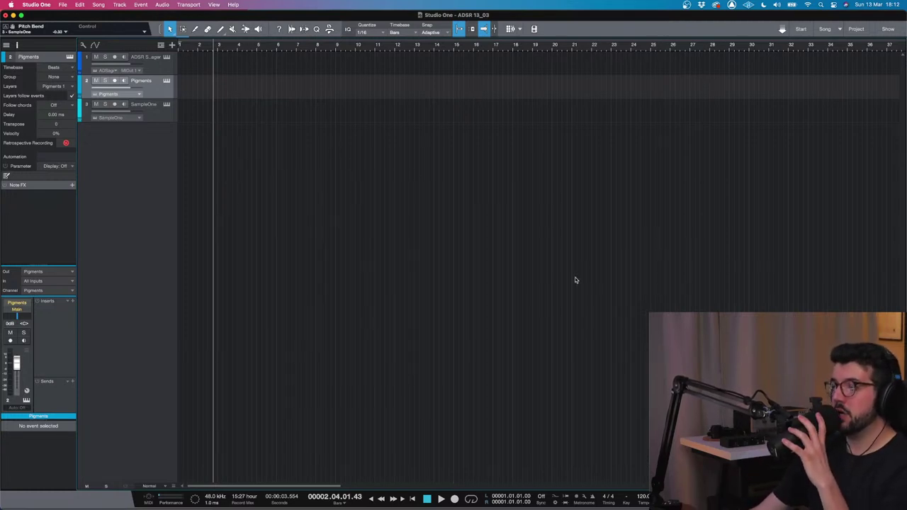
{"action": "key", "text": "F5"}
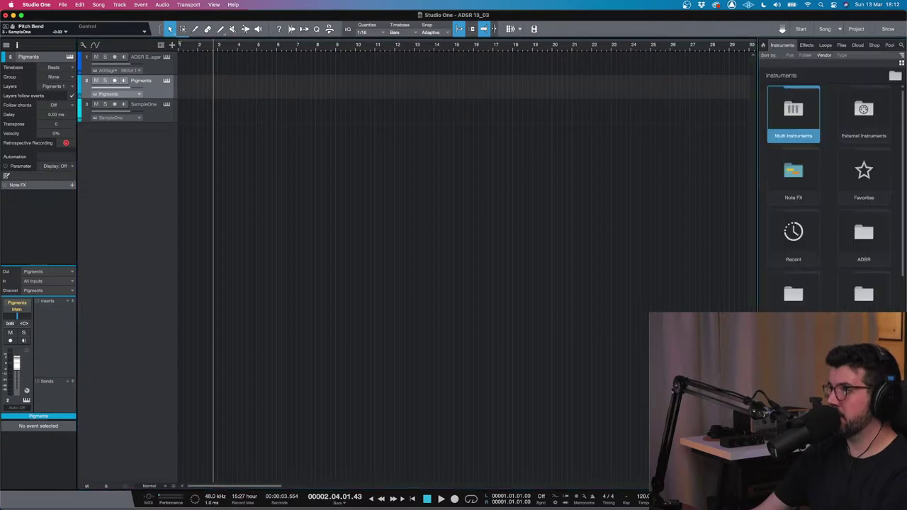
{"action": "left_click", "coordinate": [843, 46]}
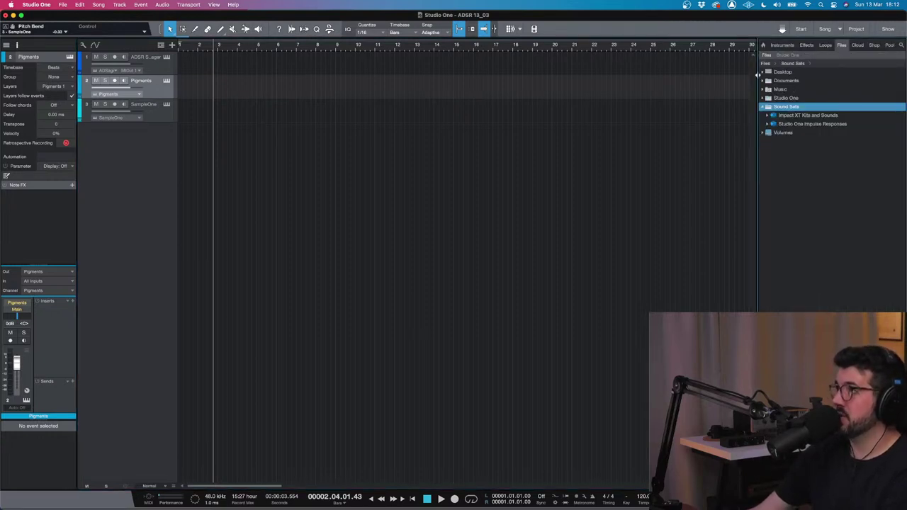
{"action": "left_click", "coordinate": [764, 107]}
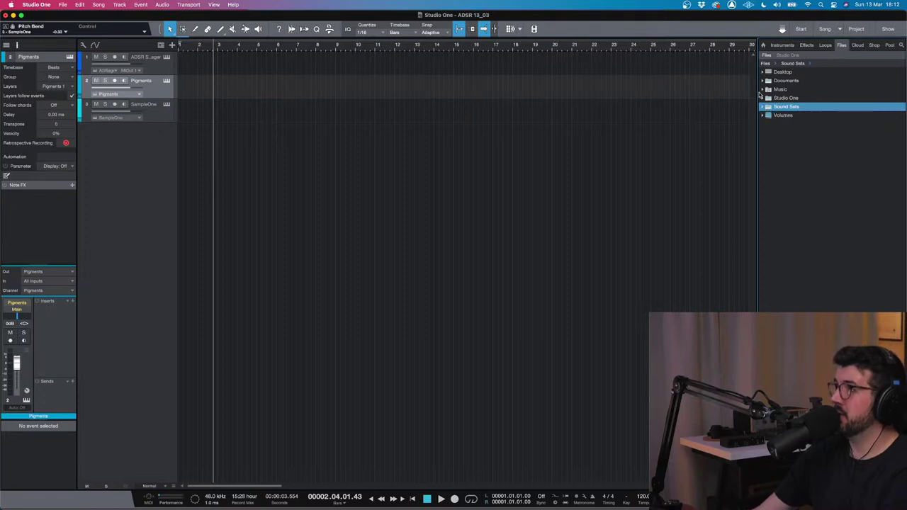
{"action": "left_click", "coordinate": [761, 71]}
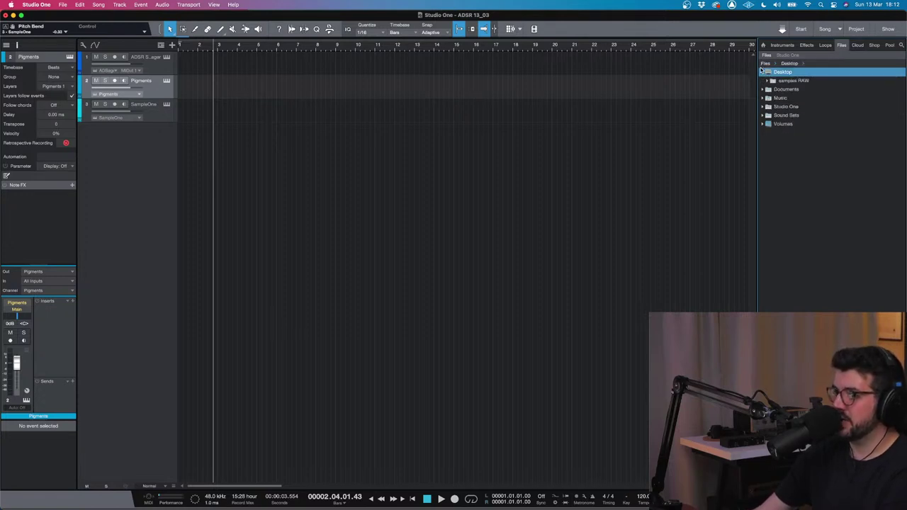
{"action": "left_click", "coordinate": [765, 81]}
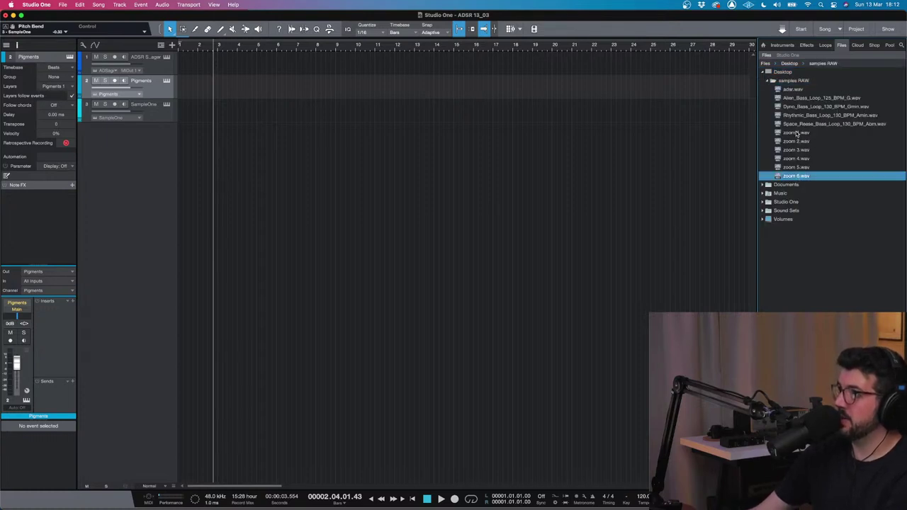
- Audition the first audio file and the Alien, Dyno, Rhythmic and Space Reese bass loops in the samples RAW folder
{"action": "left_click", "coordinate": [799, 92]}
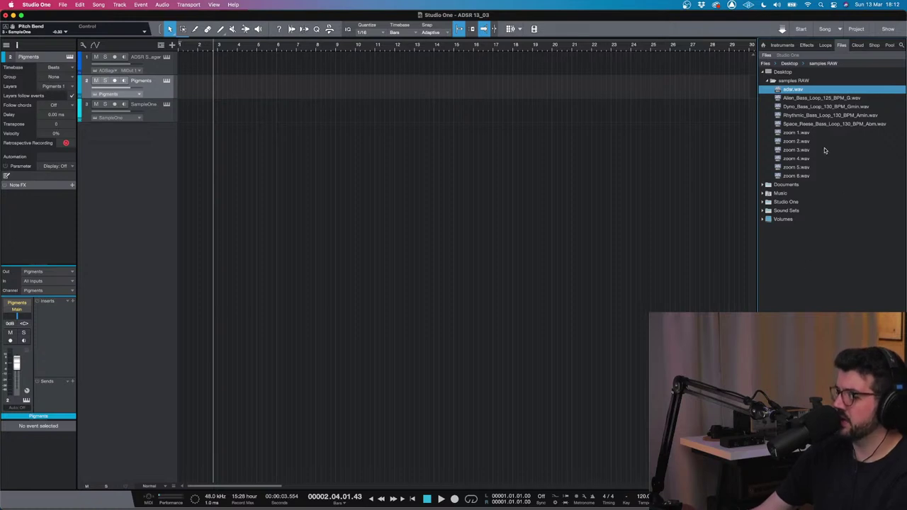
{"action": "left_click", "coordinate": [805, 99]}
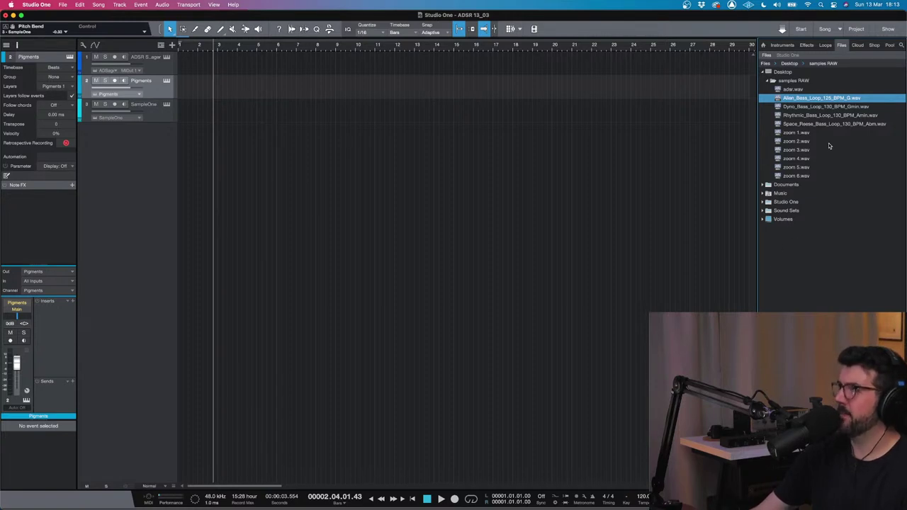
{"action": "left_click", "coordinate": [821, 107]}
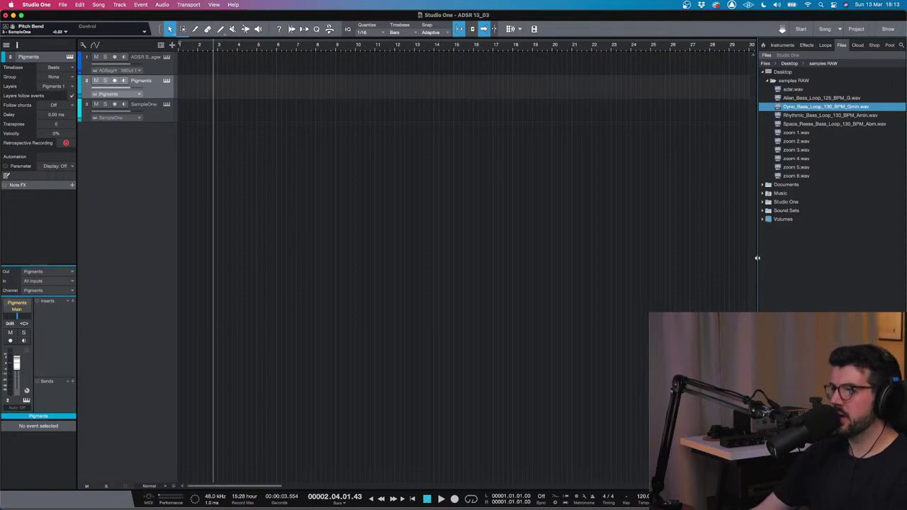
{"action": "left_click", "coordinate": [824, 124]}
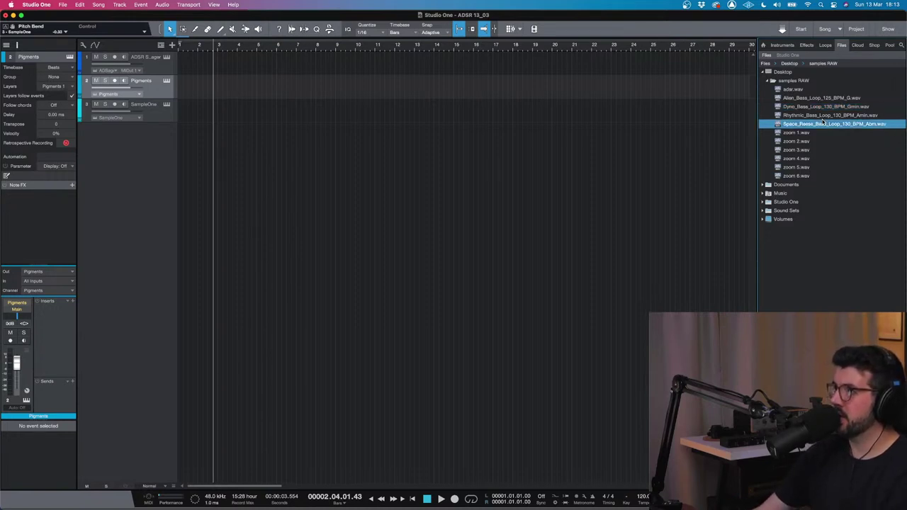
{"action": "left_click", "coordinate": [823, 116]}
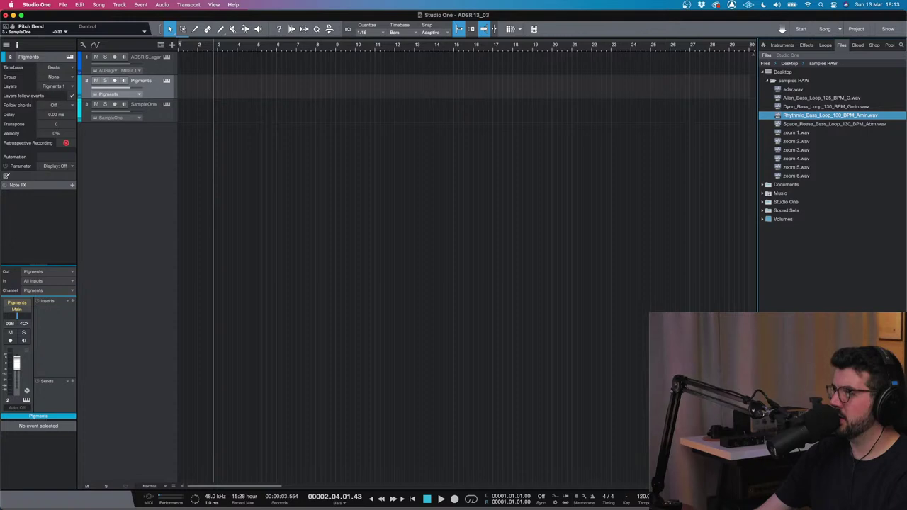
{"action": "left_click", "coordinate": [808, 125]}
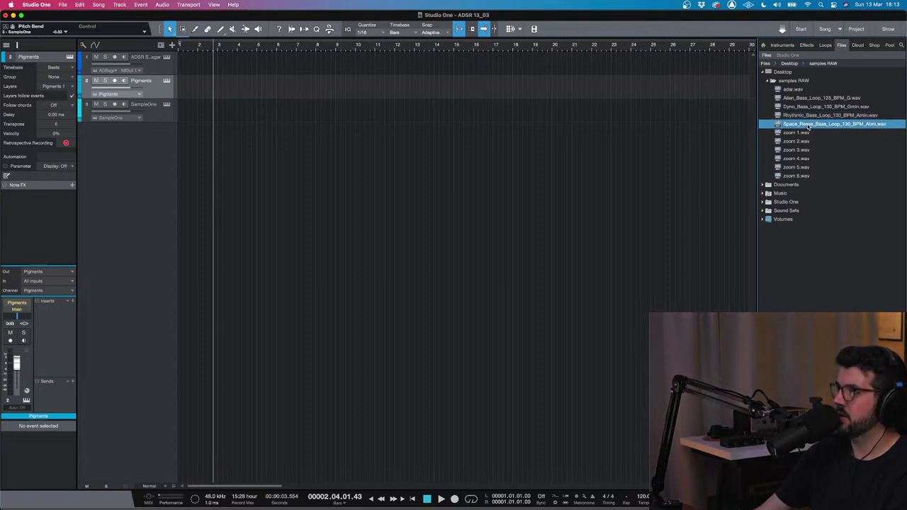
- Audition the recordings zoom 1.wav through zoom 6.wav one after another
{"action": "left_click", "coordinate": [801, 133]}
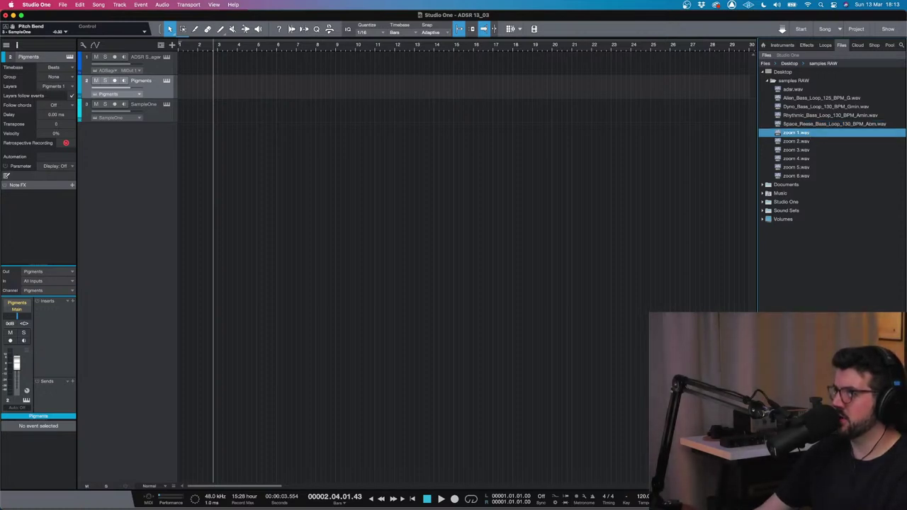
{"action": "left_click", "coordinate": [798, 142]}
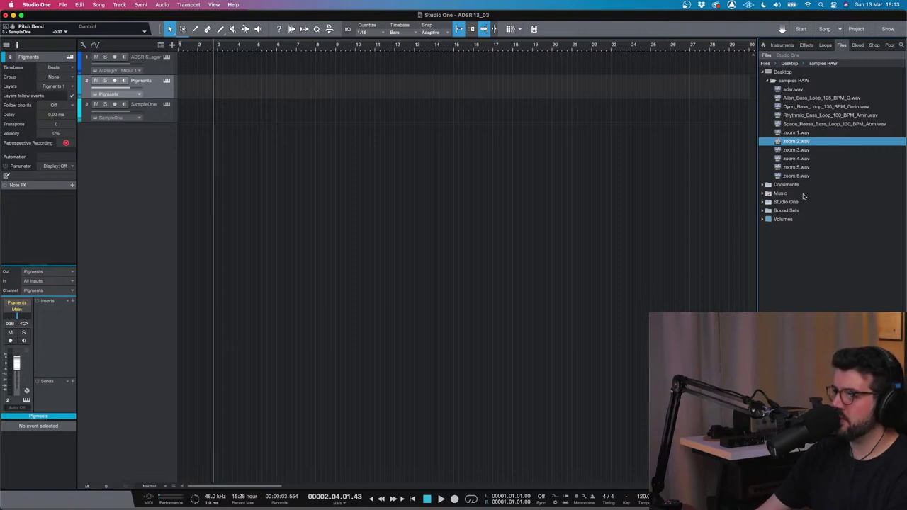
{"action": "left_click", "coordinate": [805, 150]}
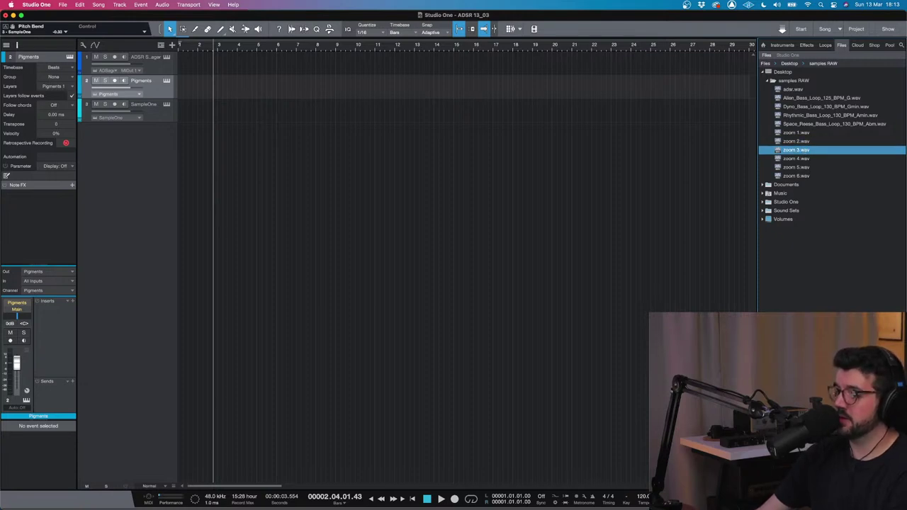
{"action": "left_click", "coordinate": [817, 158]}
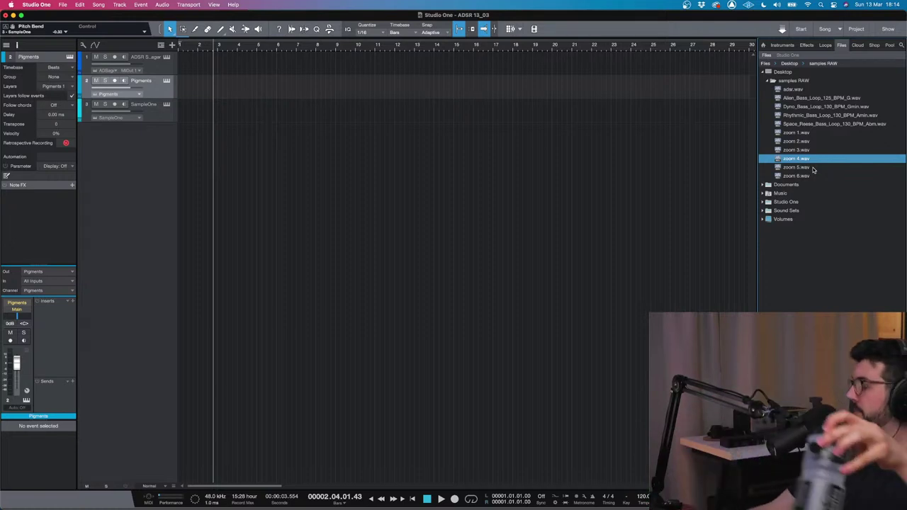
{"action": "left_click", "coordinate": [813, 168]}
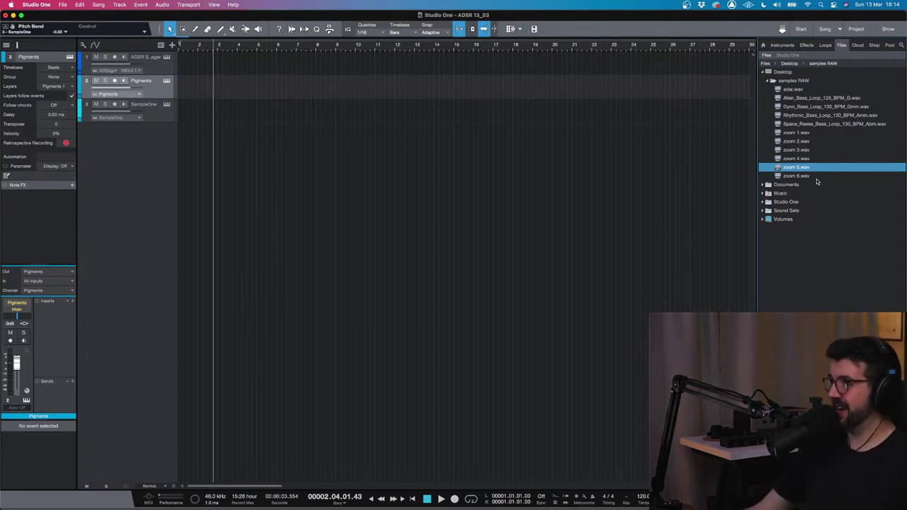
{"action": "left_click", "coordinate": [816, 178]}
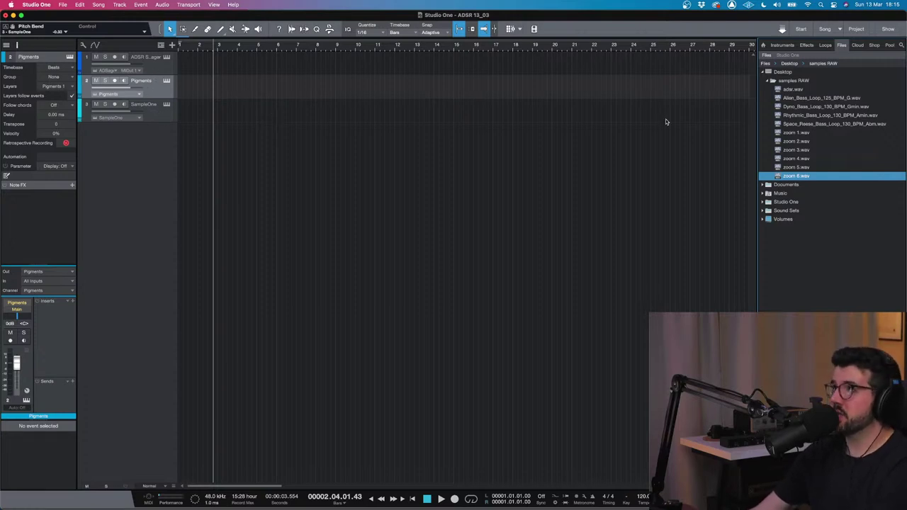
- Compare the zoom recordings again, place zoom 4.wav on a new audio track below SampleOne at about bar 23, and hide the browser
{"action": "left_click", "coordinate": [805, 134]}
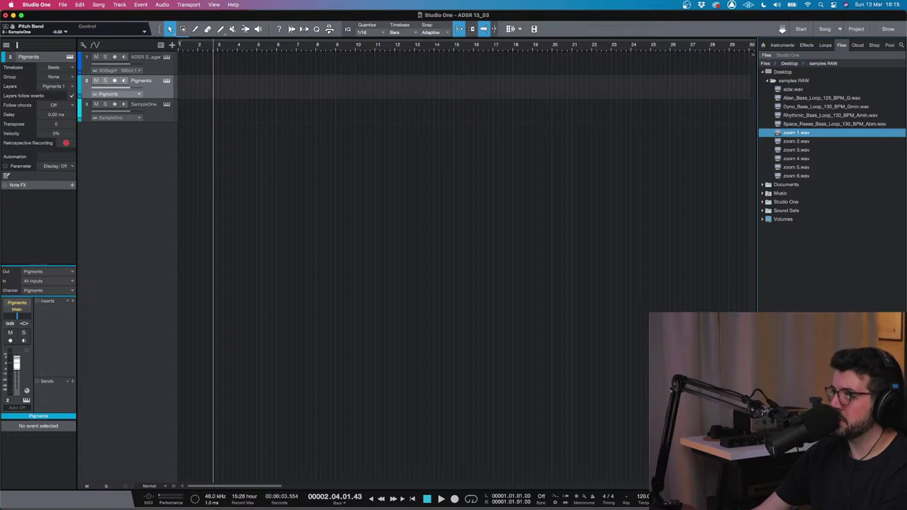
{"action": "left_click", "coordinate": [801, 167]}
{"action": "left_click", "coordinate": [801, 159]}
{"action": "left_click", "coordinate": [802, 150]}
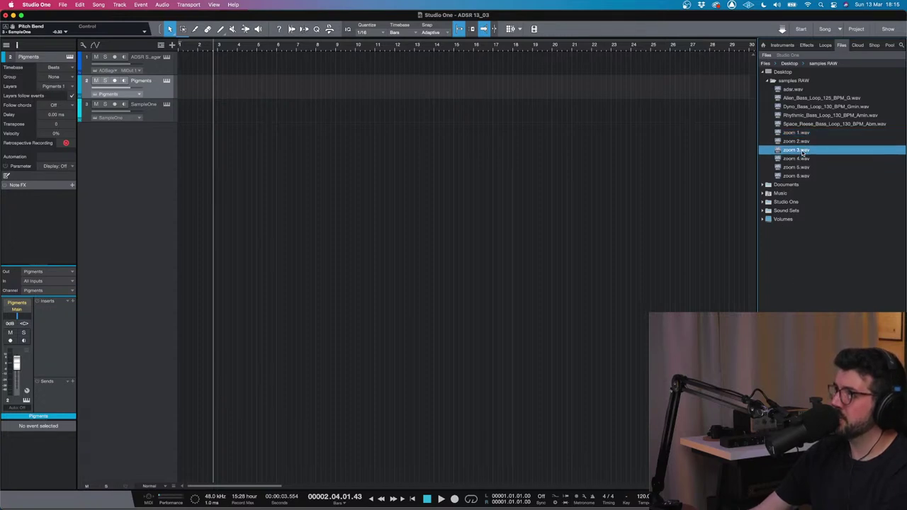
{"action": "left_click", "coordinate": [802, 158]}
{"action": "left_click_drag", "start_coordinate": [727, 164], "coordinate": [639, 183]}
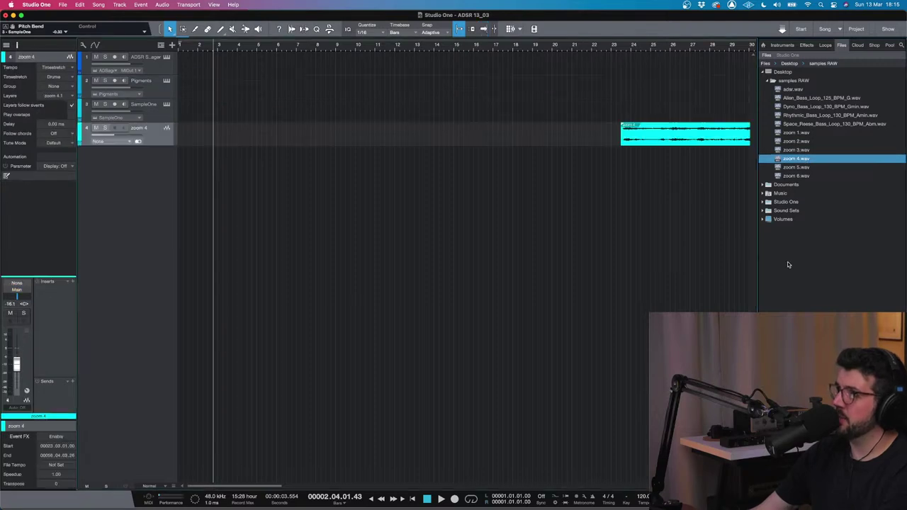
{"action": "key", "text": "F5"}
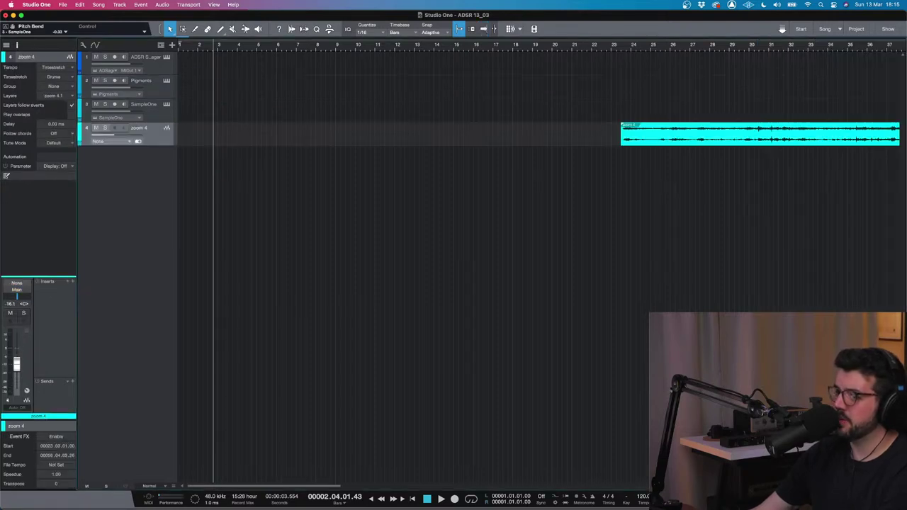
{"action": "key", "text": "w"}
{"action": "key", "text": "w"}
{"action": "key", "text": "w"}
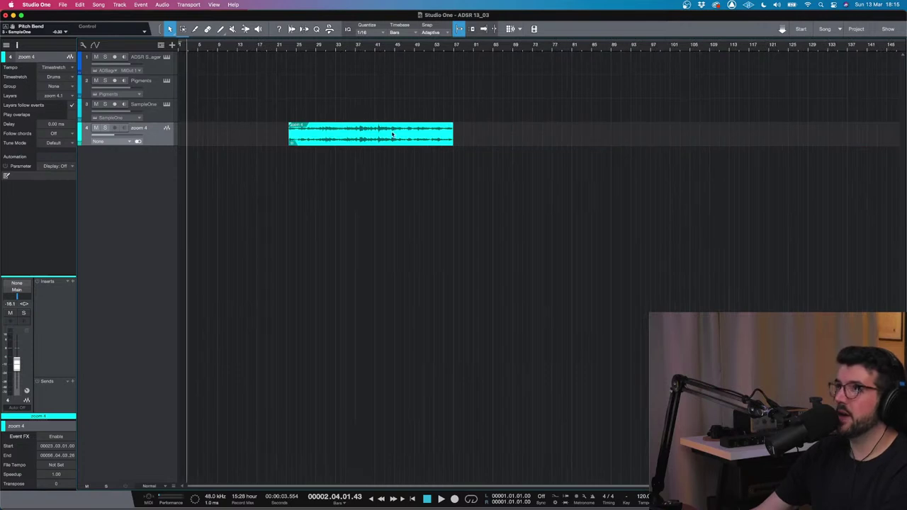
- Move the zoom 4 event so it starts at bar 21 and set the playback position to its start
{"action": "left_click_drag", "start_coordinate": [390, 140], "coordinate": [378, 139]}
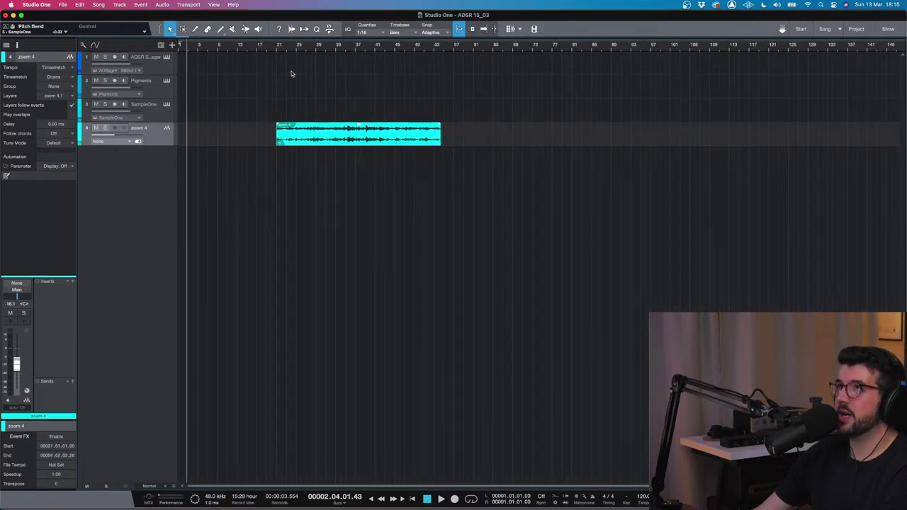
{"action": "key", "text": "e"}
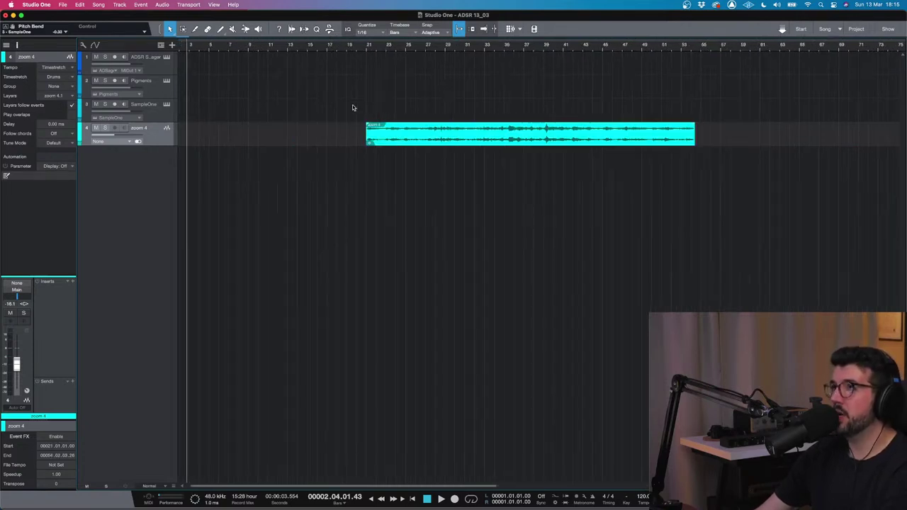
{"action": "left_click", "coordinate": [367, 48]}
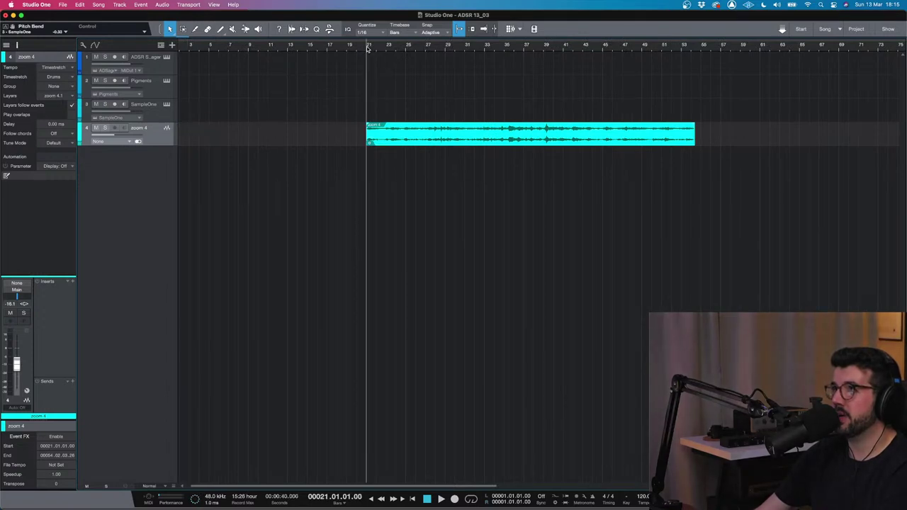
{"action": "key", "text": "w"}
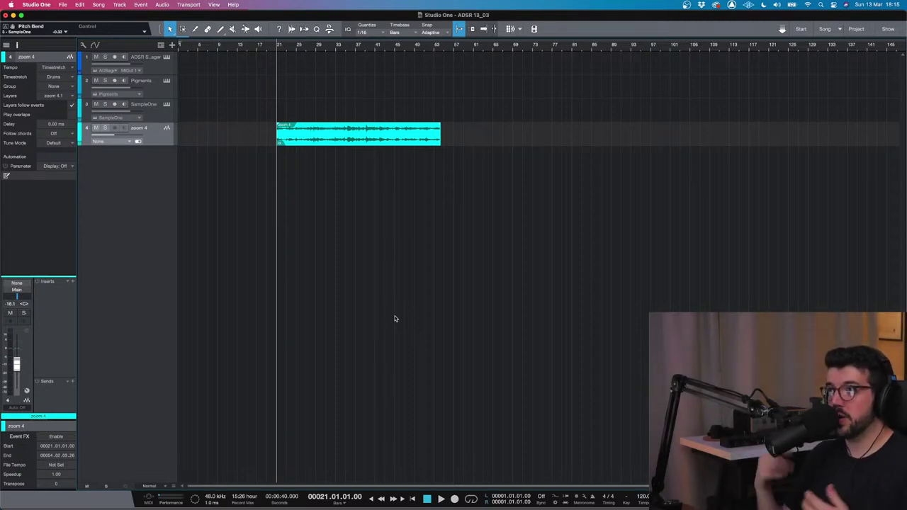
{"action": "key", "text": "d"}
{"action": "key", "text": "d"}
{"action": "key", "text": "d"}
{"action": "key", "text": "ctrl+z"}
{"action": "key", "text": "ctrl+z"}
{"action": "key", "text": "ctrl+z"}
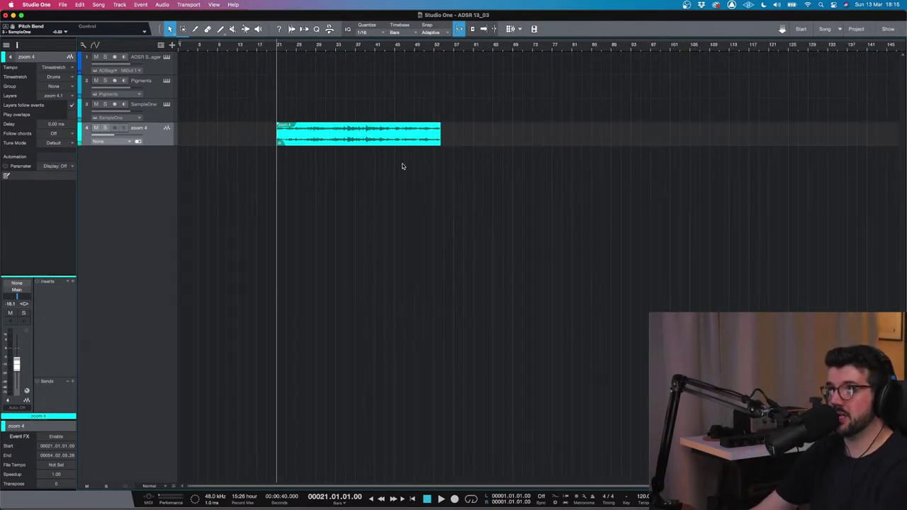
- Play the zoom 4 track from bar 21 and raise its volume to -9.2 dB
{"action": "key", "text": "space"}
{"action": "left_click_drag", "start_coordinate": [122, 136], "coordinate": [128, 135]}
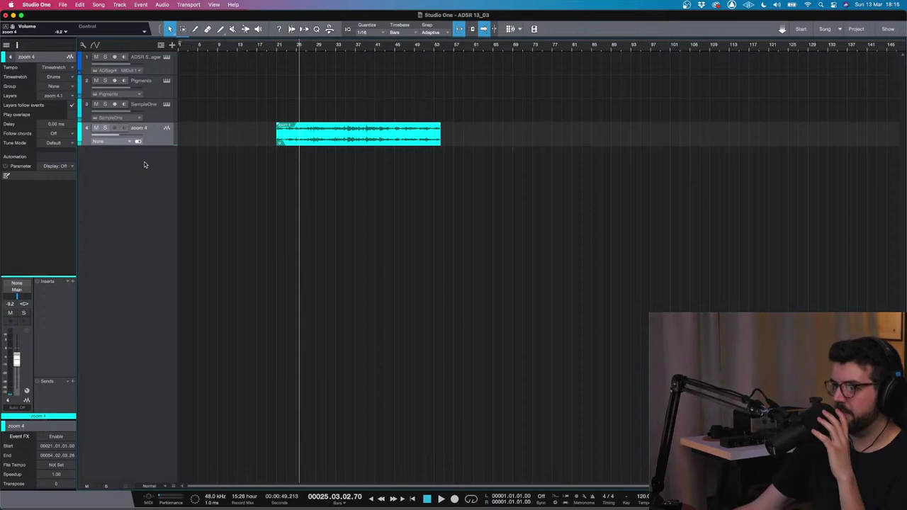
{"action": "left_click", "coordinate": [72, 281]}
{"action": "type", "text": "proc"}
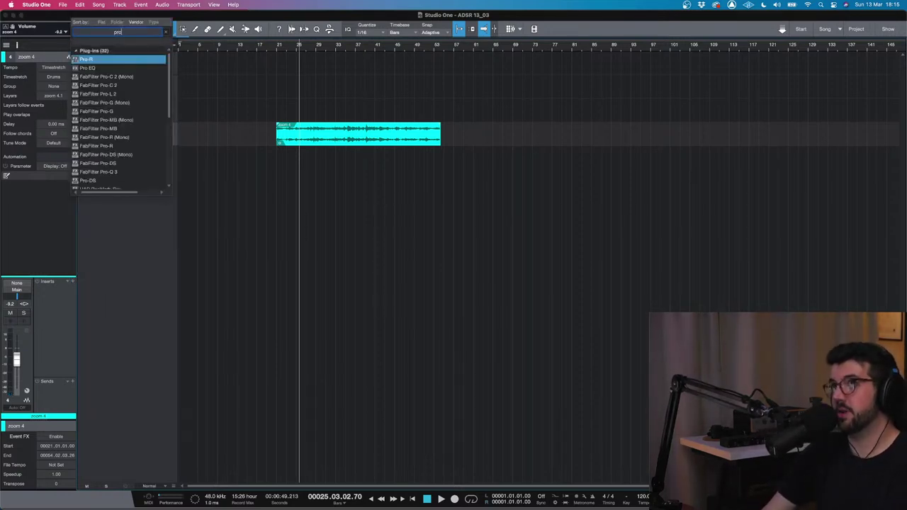
{"action": "key", "text": "Return"}
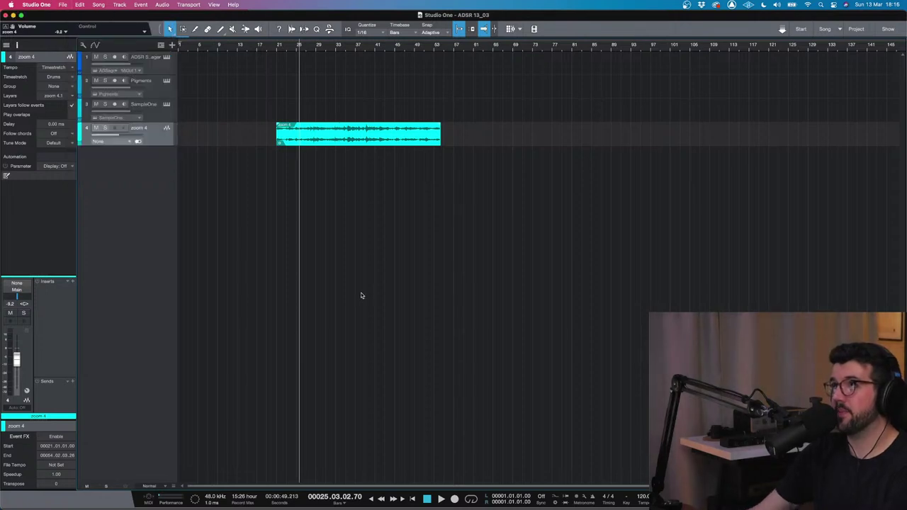
- Insert FabFilter Pro-Q 3 on the zoom 4 track and move its window clear of the audio event
{"action": "left_click", "coordinate": [75, 285]}
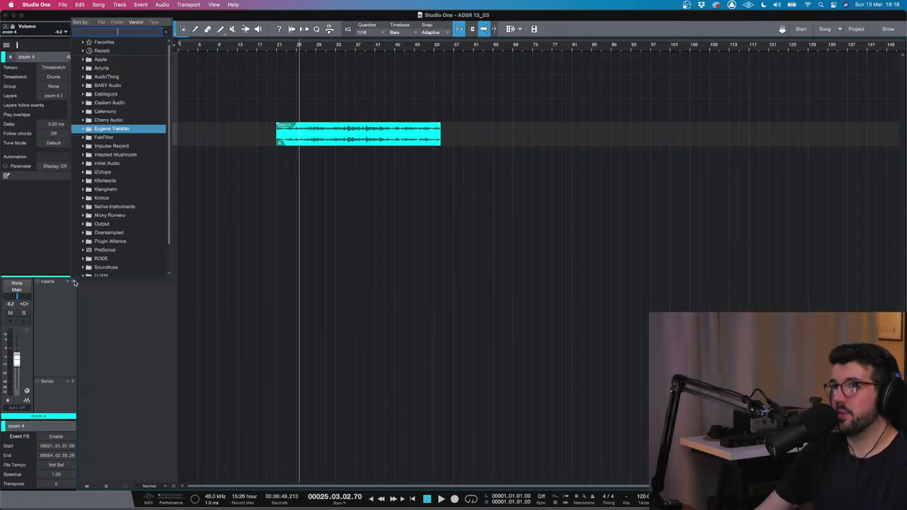
{"action": "type", "text": "pro-q"}
{"action": "key", "text": "Return"}
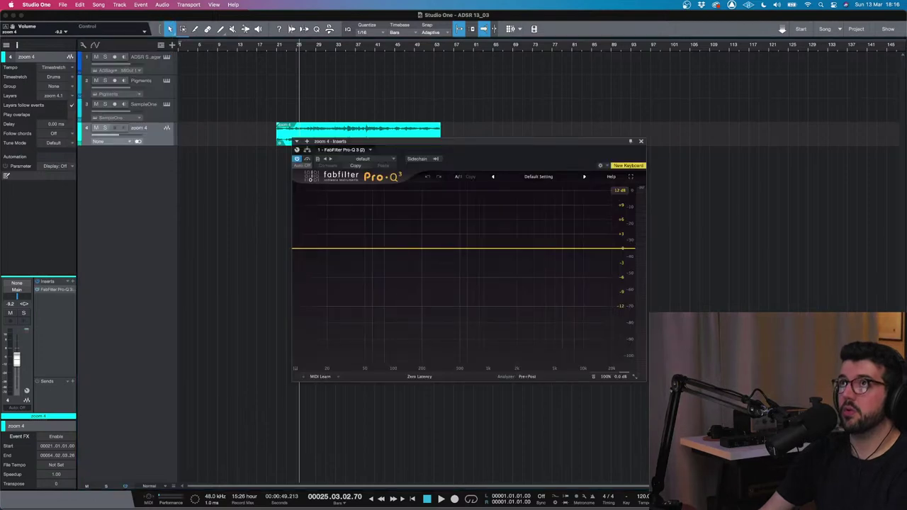
{"action": "left_click_drag", "start_coordinate": [467, 141], "coordinate": [624, 153]}
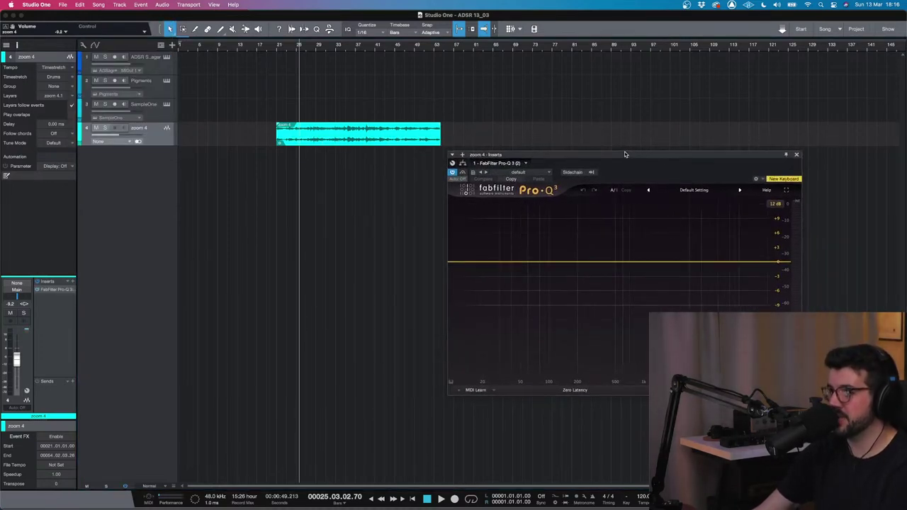
- Add a bell band at 440 Hz in Pro-Q 3 with a Q of 40 and a gain of +30 dB
{"action": "left_click", "coordinate": [565, 262]}
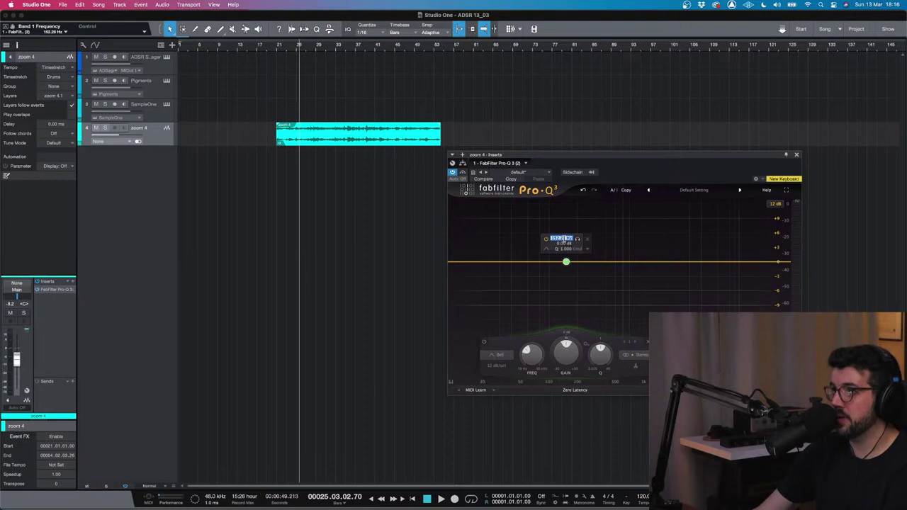
{"action": "type", "text": "440"}
{"action": "key", "text": "Return"}
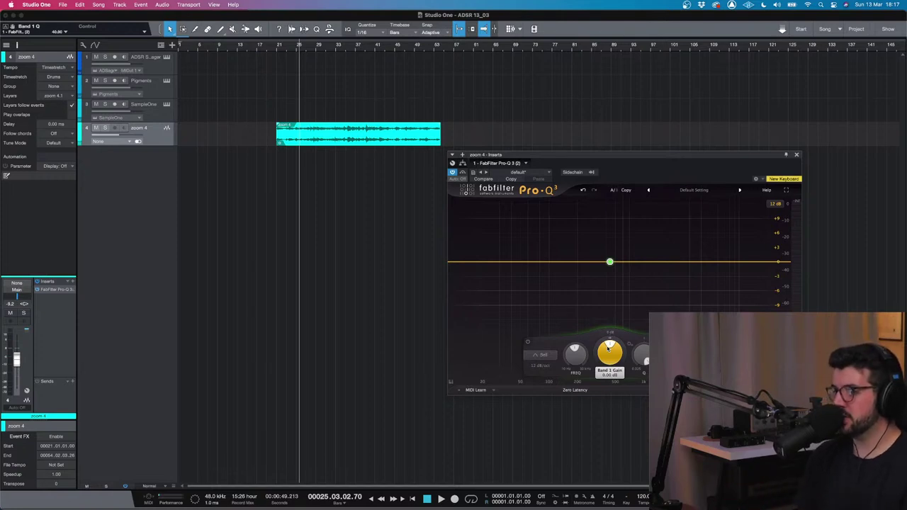
{"action": "scroll", "coordinate": [613, 345], "scroll_direction": "up", "scroll_amount": 3}
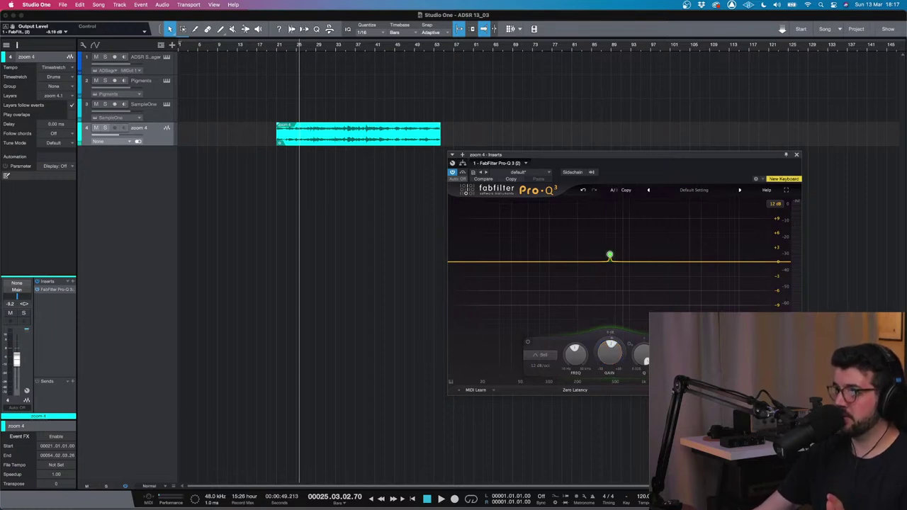
{"action": "scroll", "coordinate": [626, 353], "scroll_direction": "up", "scroll_amount": 10}
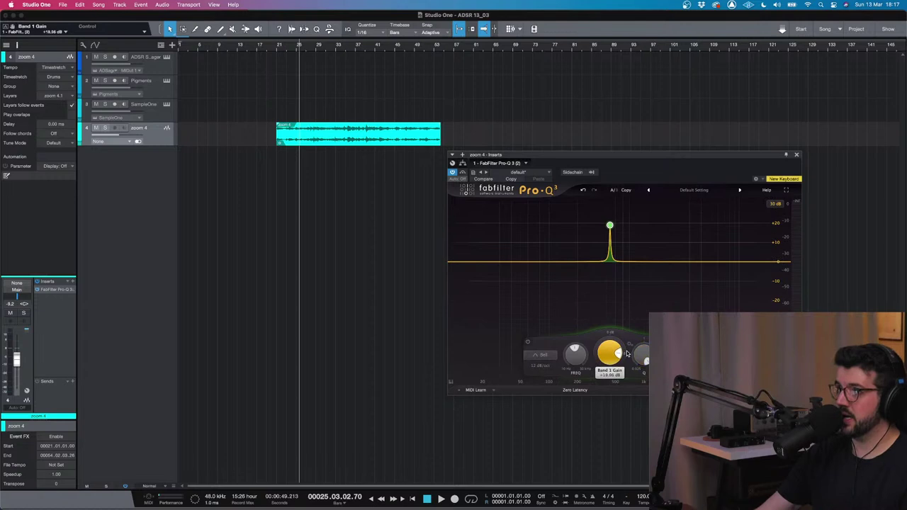
{"action": "scroll", "coordinate": [626, 354], "scroll_direction": "up", "scroll_amount": 10}
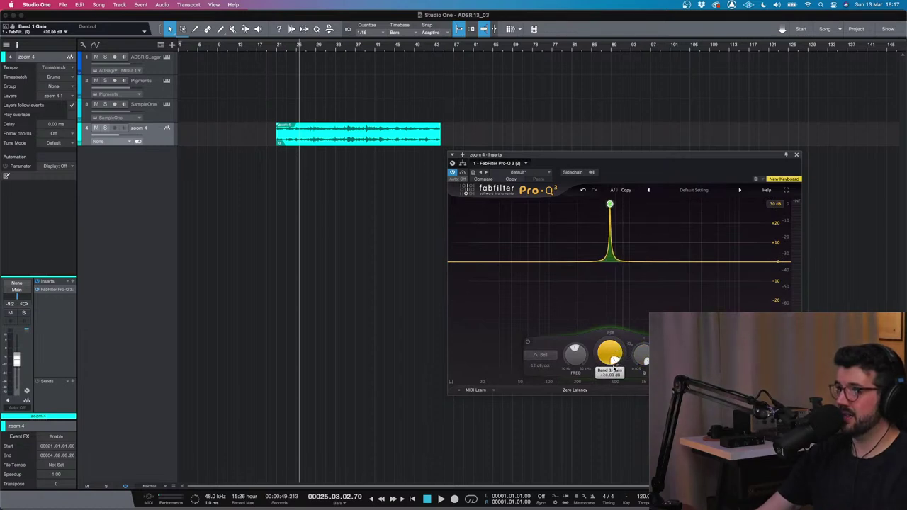
- Play the track and compare the sound with the 440 Hz band bypassed and enabled
{"action": "key", "text": "space"}
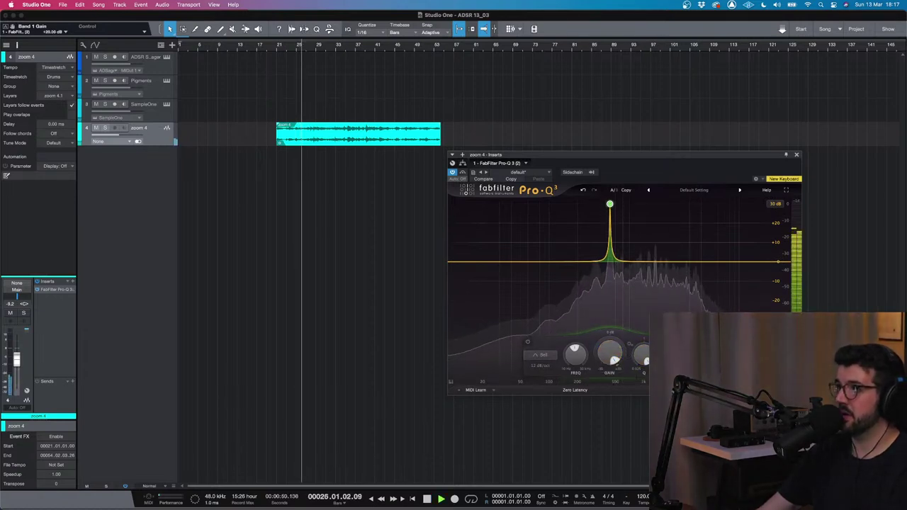
{"action": "left_click", "coordinate": [527, 344]}
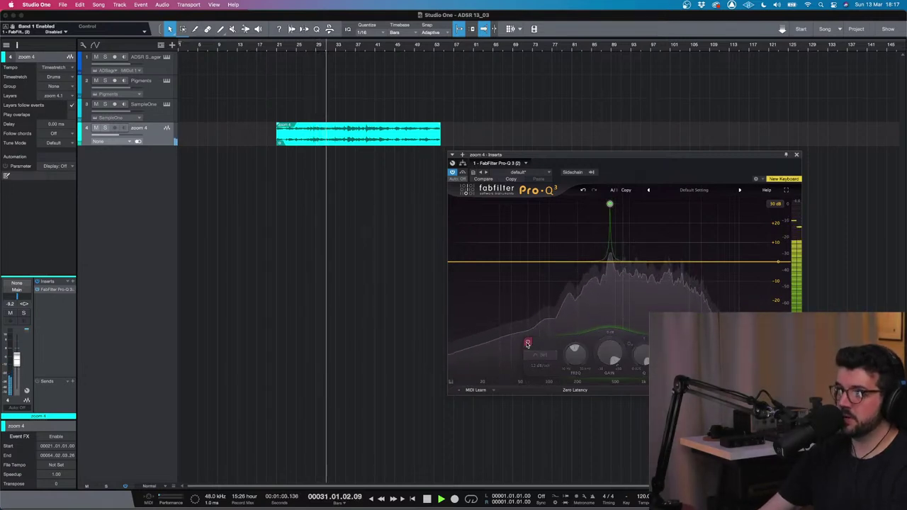
{"action": "left_click", "coordinate": [527, 343]}
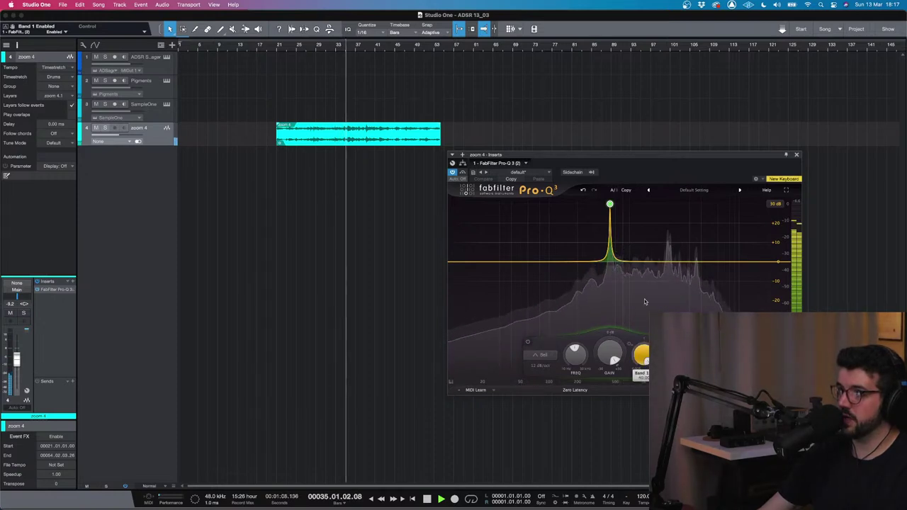
{"action": "key", "text": "space"}
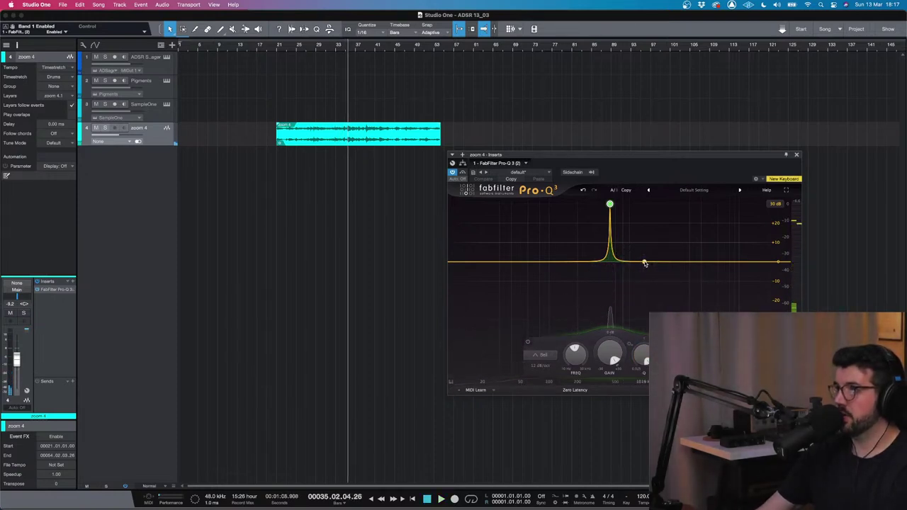
- Add a second bell band at 880 Hz with a Q of 40 and +30 dB gain, and listen to the result
{"action": "left_click", "coordinate": [650, 263]}
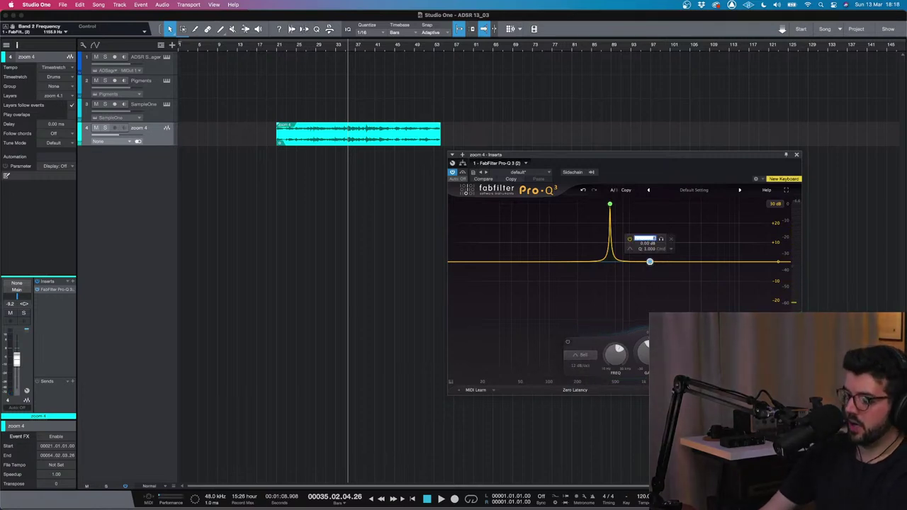
{"action": "left_click_drag", "start_coordinate": [650, 239], "coordinate": [655, 310]}
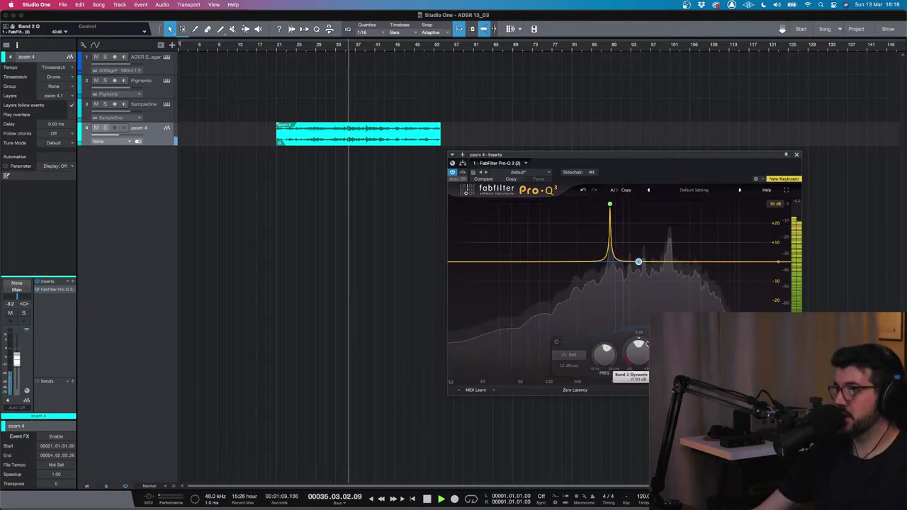
{"action": "left_click_drag", "start_coordinate": [637, 352], "coordinate": [637, 312]}
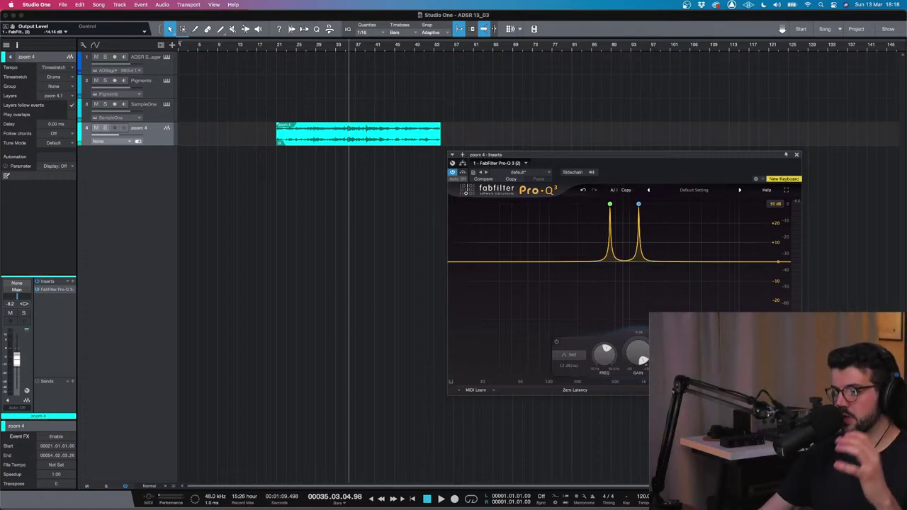
{"action": "key", "text": "space"}
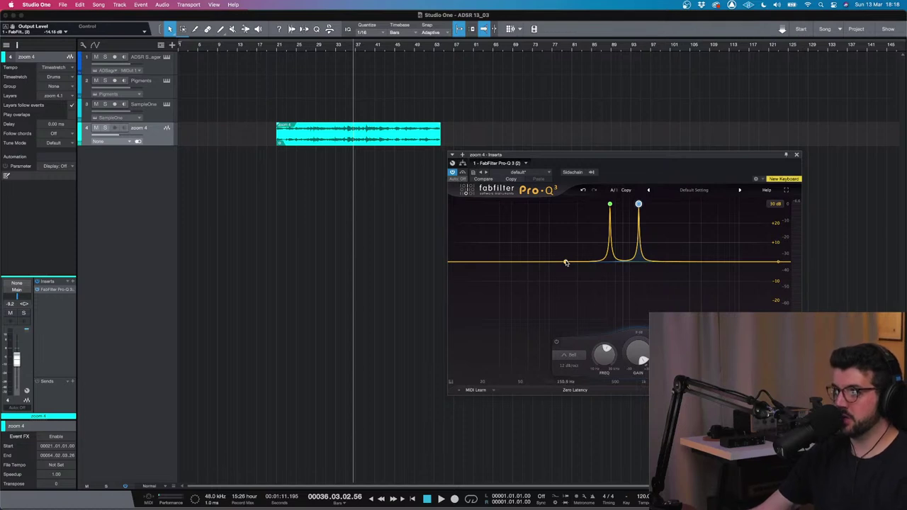
- Add a third bell band at 220 Hz with a Q of 40 and about +25 dB gain
{"action": "mouse_move", "coordinate": [614, 208]}
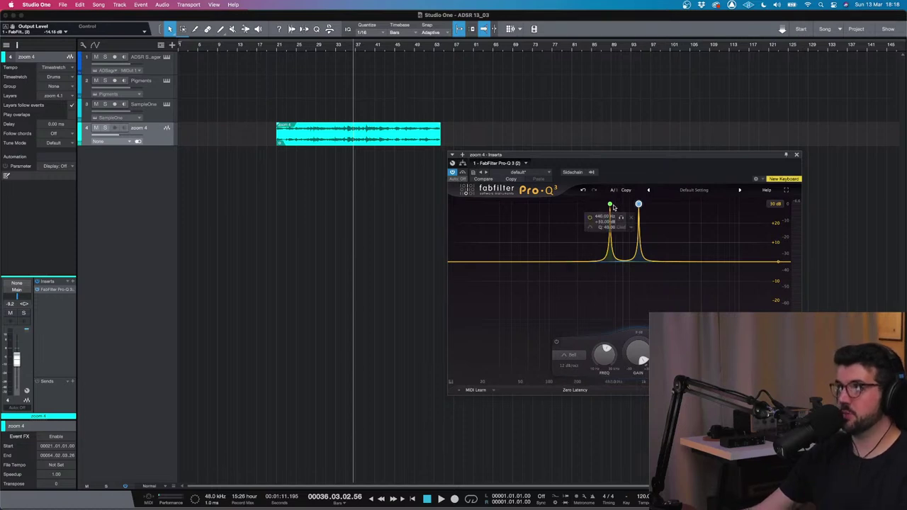
{"action": "left_click", "coordinate": [561, 262]}
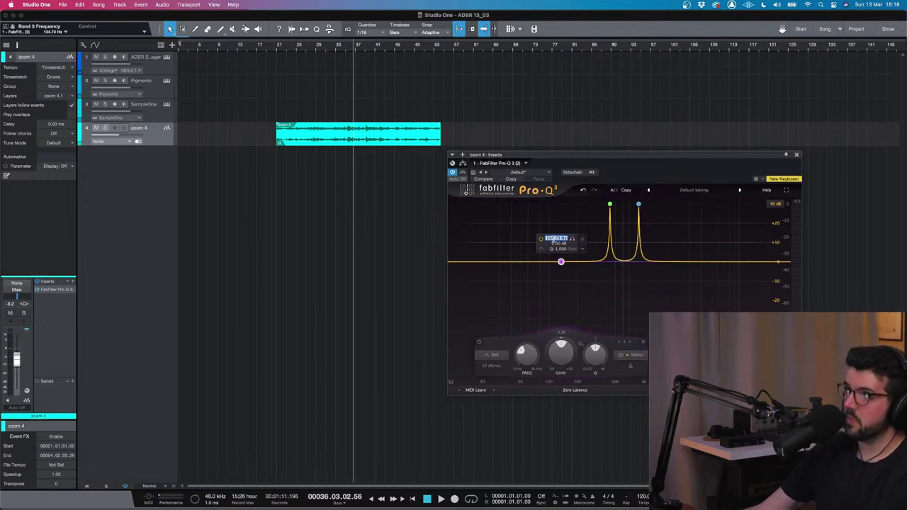
{"action": "type", "text": "220"}
{"action": "key", "text": "Return"}
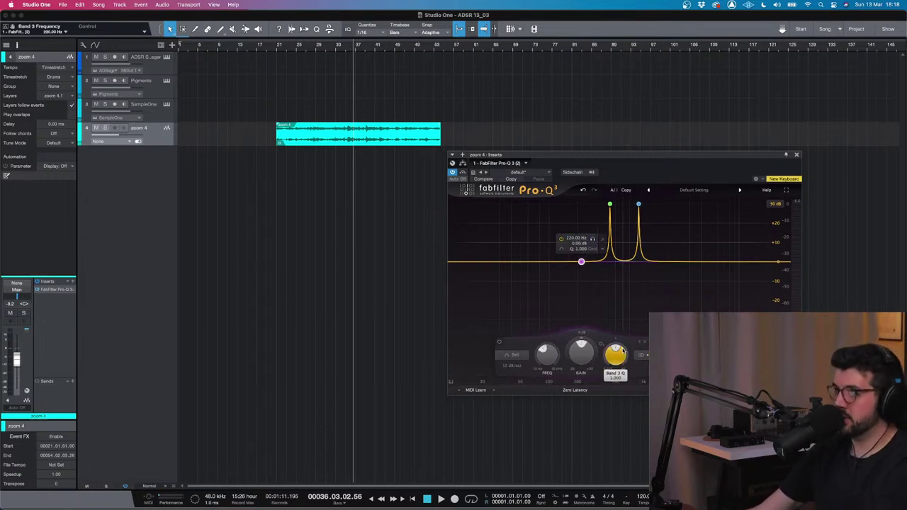
{"action": "scroll", "coordinate": [621, 352], "scroll_direction": "up", "scroll_amount": 10}
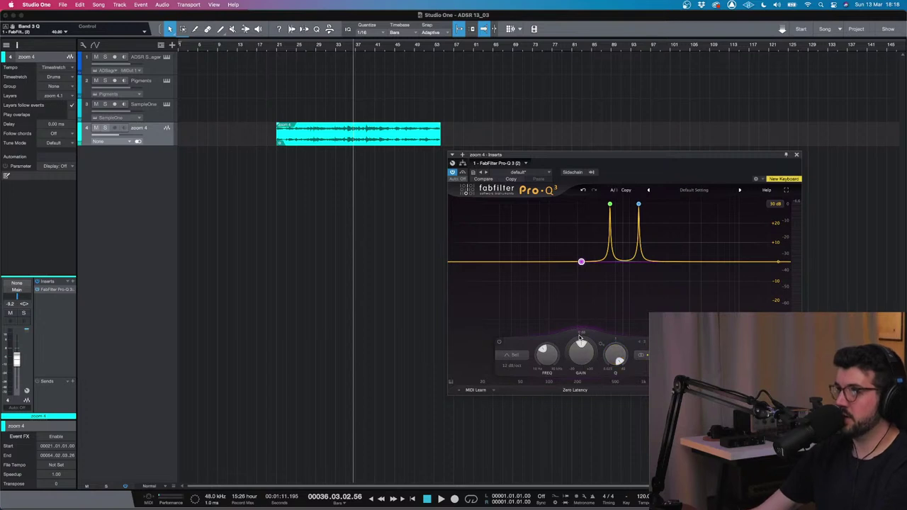
{"action": "scroll", "coordinate": [585, 350], "scroll_direction": "up", "scroll_amount": 12}
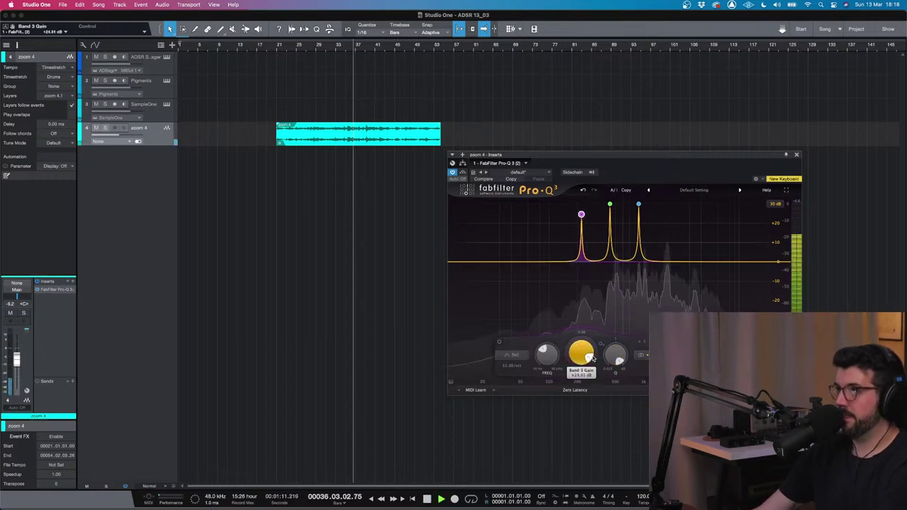
- Lower the gain of the 880 Hz band to about +21 dB and of the 440 Hz band to about +23 dB
{"action": "left_click", "coordinate": [638, 204]}
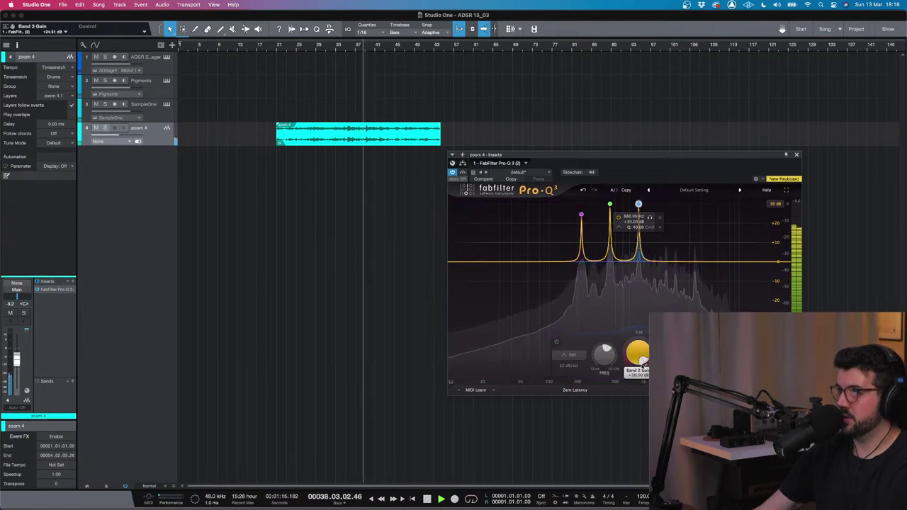
{"action": "scroll", "coordinate": [638, 354], "scroll_direction": "down", "scroll_amount": 5}
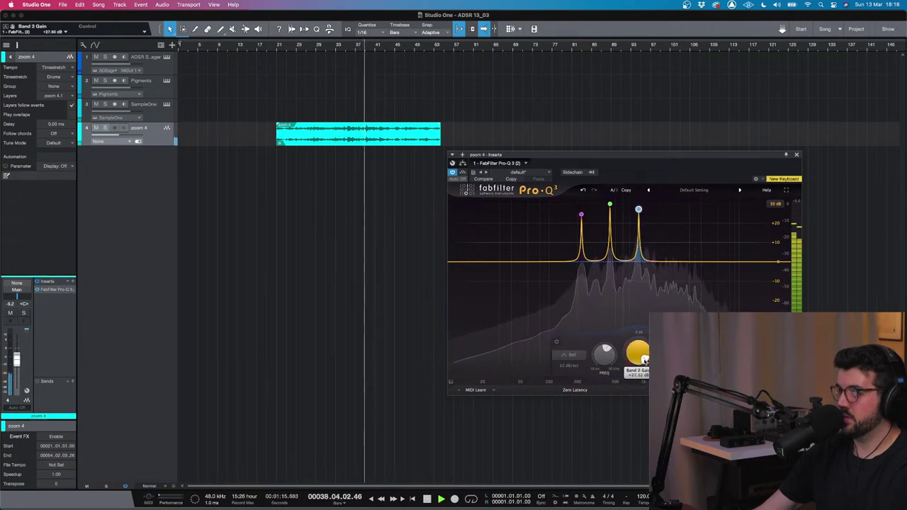
{"action": "left_click", "coordinate": [609, 204]}
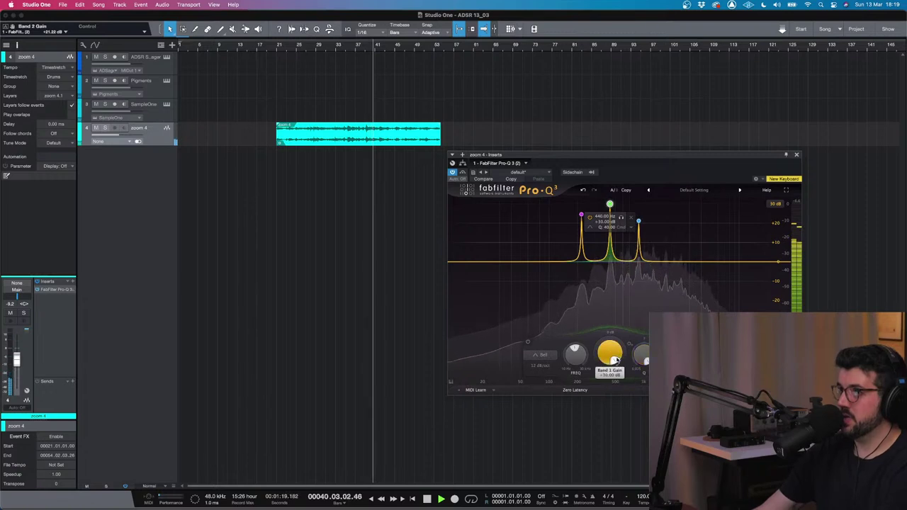
{"action": "scroll", "coordinate": [616, 358], "scroll_direction": "down", "scroll_amount": 5}
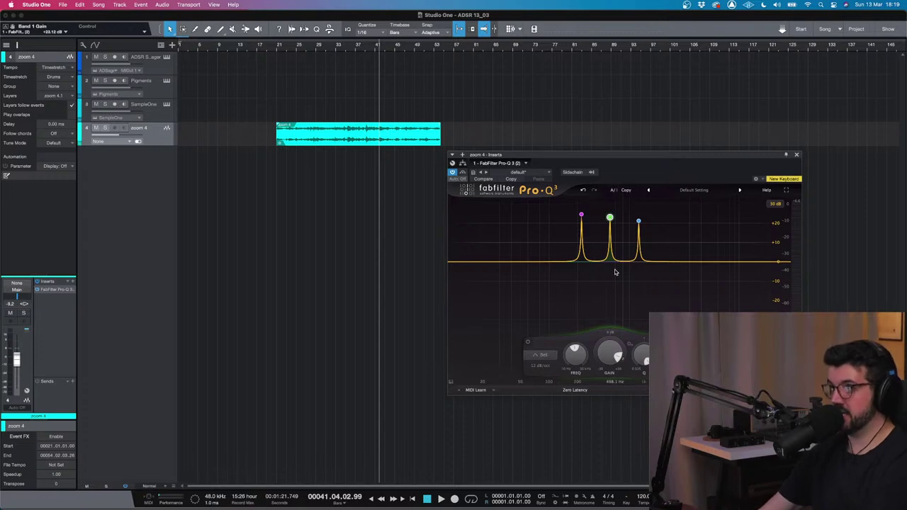
- Add a fourth bell band to the Pro-Q 3 curve and set its frequency to 110 Hz
{"action": "mouse_move", "coordinate": [618, 228]}
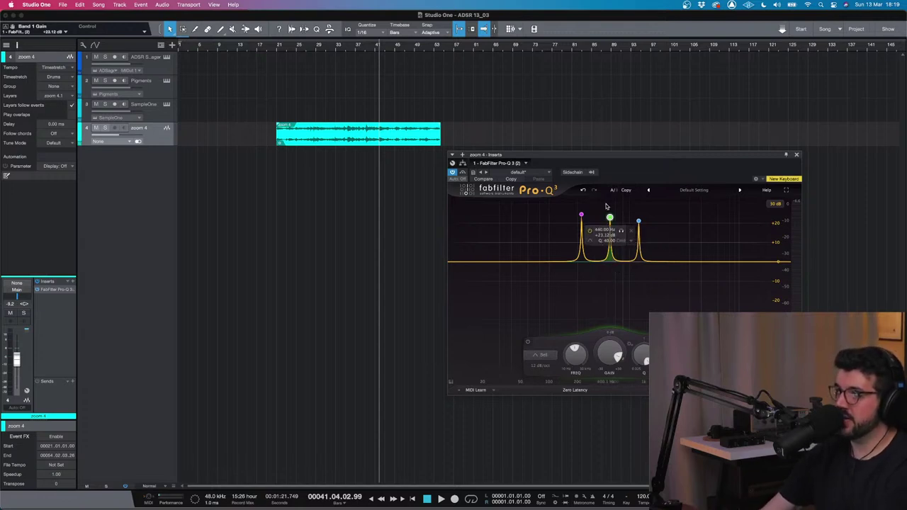
{"action": "double_click", "coordinate": [547, 262]}
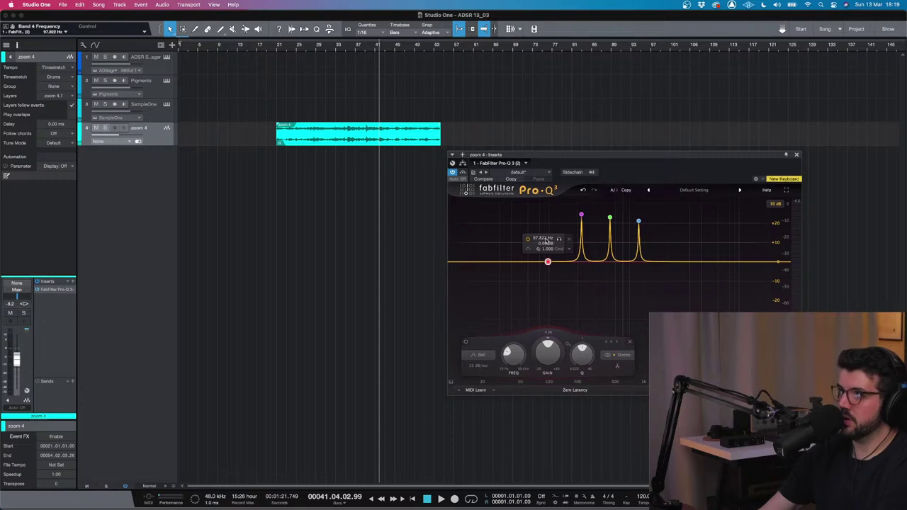
{"action": "double_click", "coordinate": [543, 239]}
{"action": "type", "text": "110"}
{"action": "key", "text": "Return"}
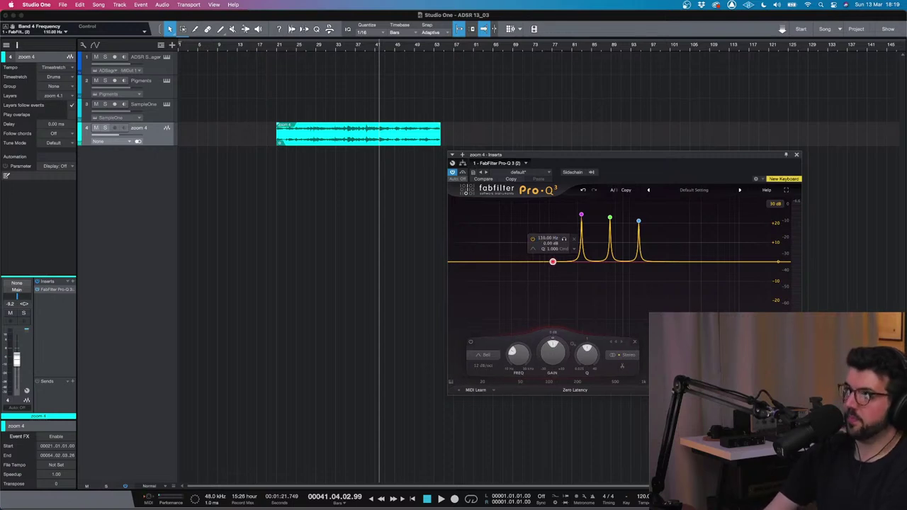
- Set the 110 Hz band to a Q of 40 and +30 dB gain while listening to the track
{"action": "key", "text": "space"}
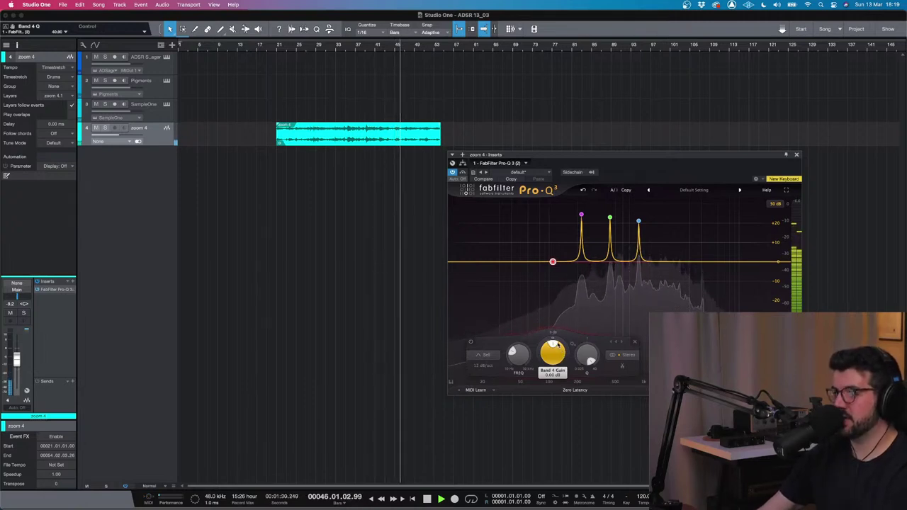
{"action": "key", "text": "space"}
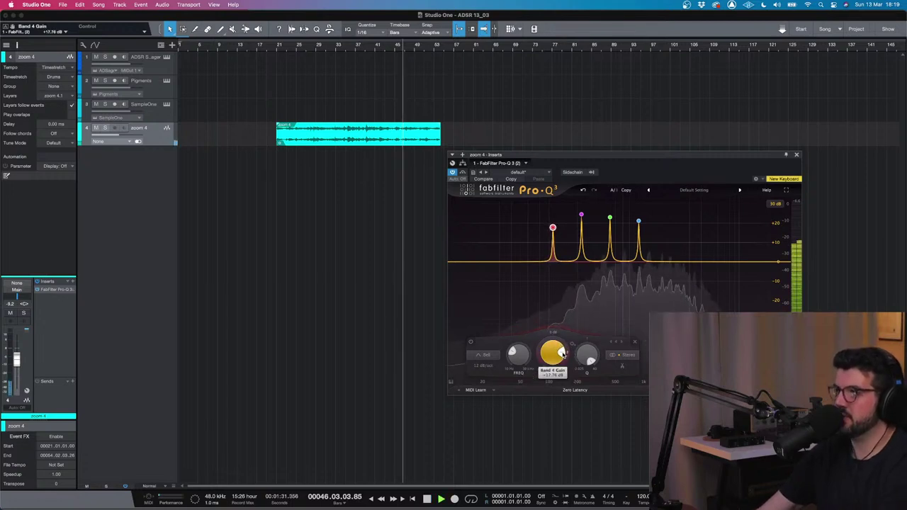
{"action": "scroll", "coordinate": [560, 361], "scroll_direction": "up", "scroll_amount": 10}
{"action": "scroll", "coordinate": [556, 362], "scroll_direction": "down", "scroll_amount": 8}
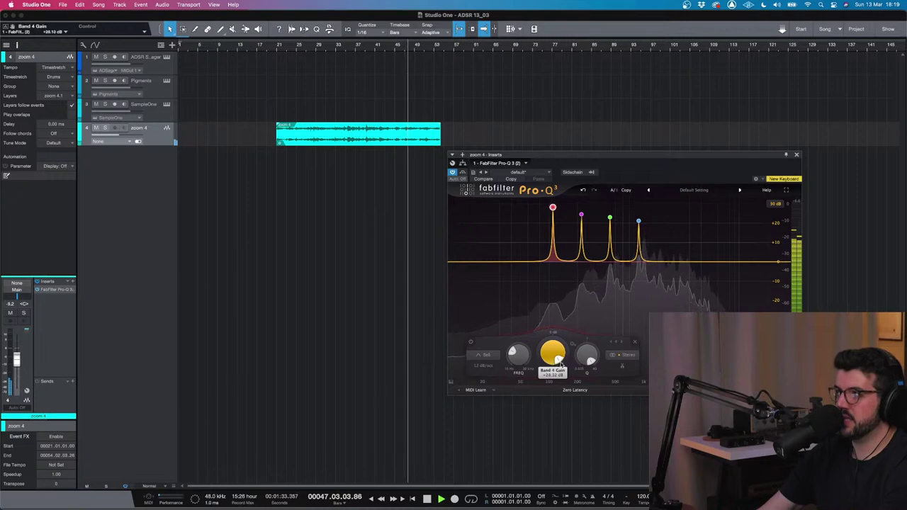
{"action": "scroll", "coordinate": [560, 358], "scroll_direction": "up", "scroll_amount": 8}
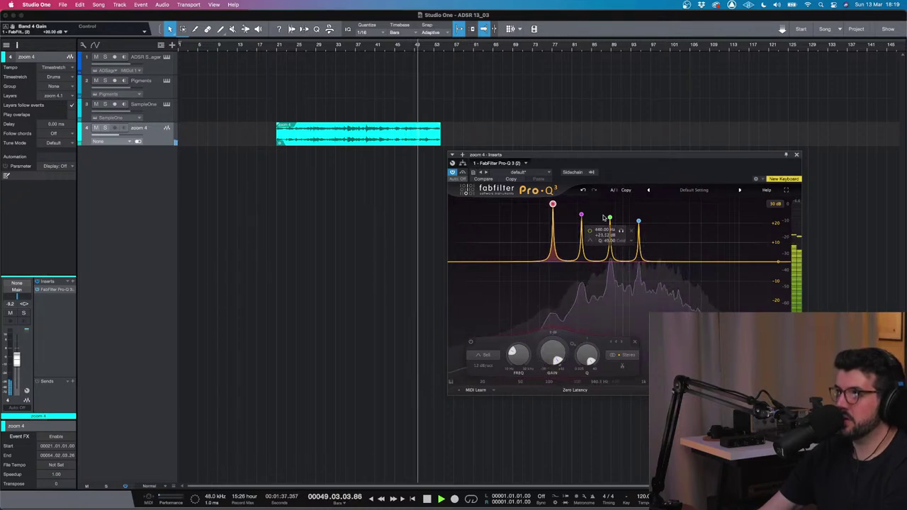
- Lower the gain of all four bands together, bringing the 110 Hz band to about +27 dB
{"action": "mouse_move", "coordinate": [639, 228]}
{"action": "left_click_drag", "start_coordinate": [653, 238], "coordinate": [473, 269]}
{"action": "left_click_drag", "start_coordinate": [670, 274], "coordinate": [505, 183]}
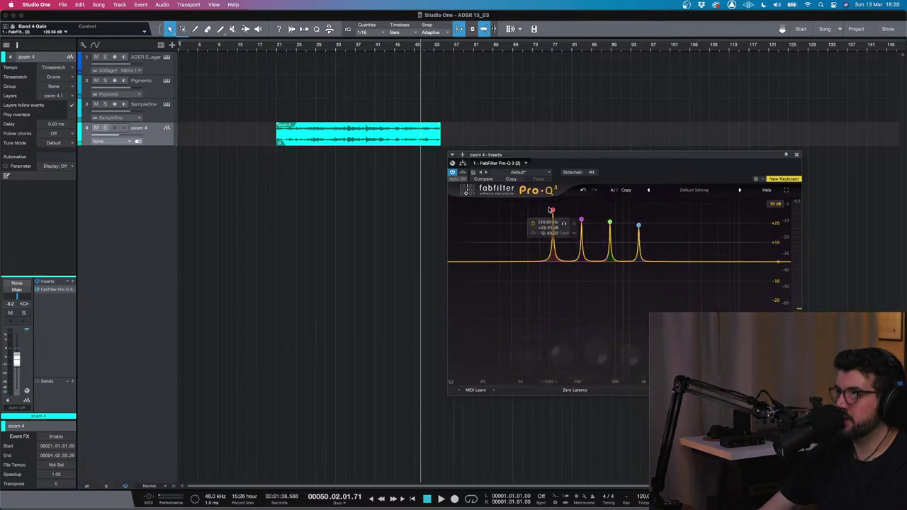
- Lower the gain of the lowest band to about +23 dB and set its frequency back to 110 Hz
{"action": "left_click_drag", "start_coordinate": [552, 210], "coordinate": [554, 218]}
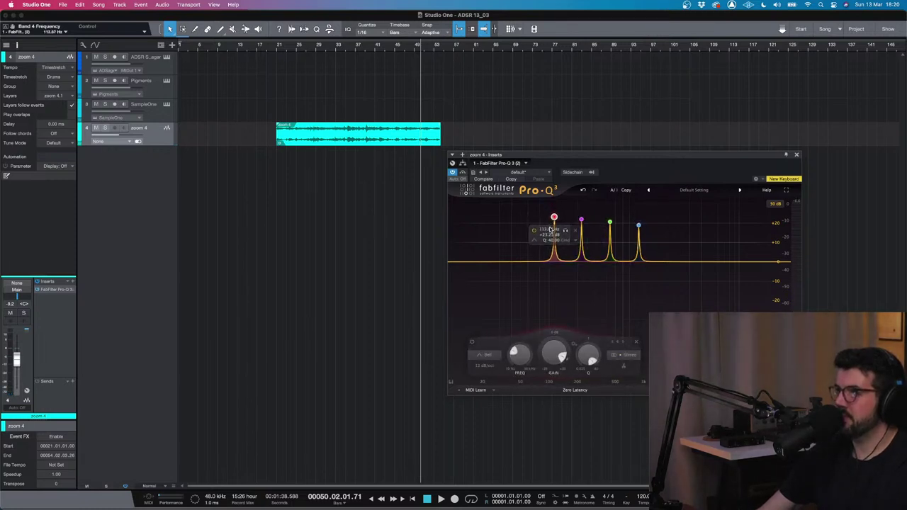
{"action": "key", "text": "Return"}
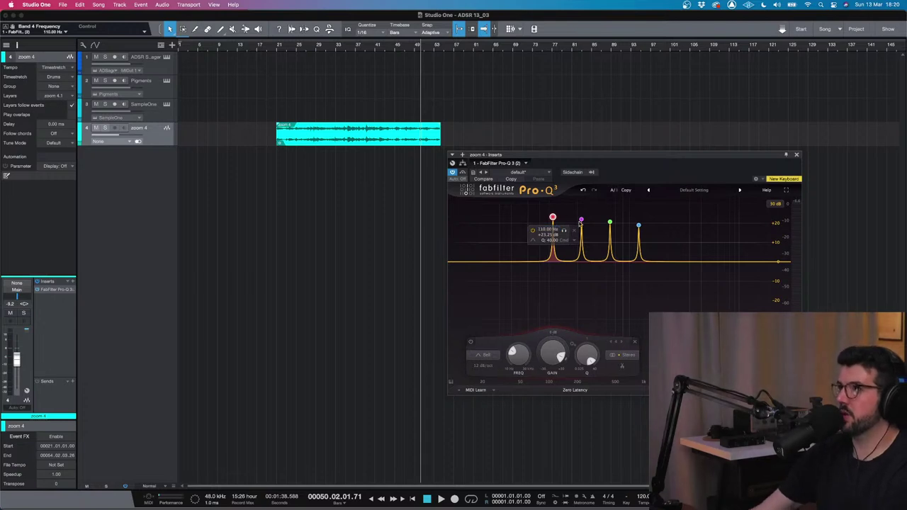
{"action": "mouse_move", "coordinate": [621, 222]}
{"action": "mouse_move", "coordinate": [657, 224]}
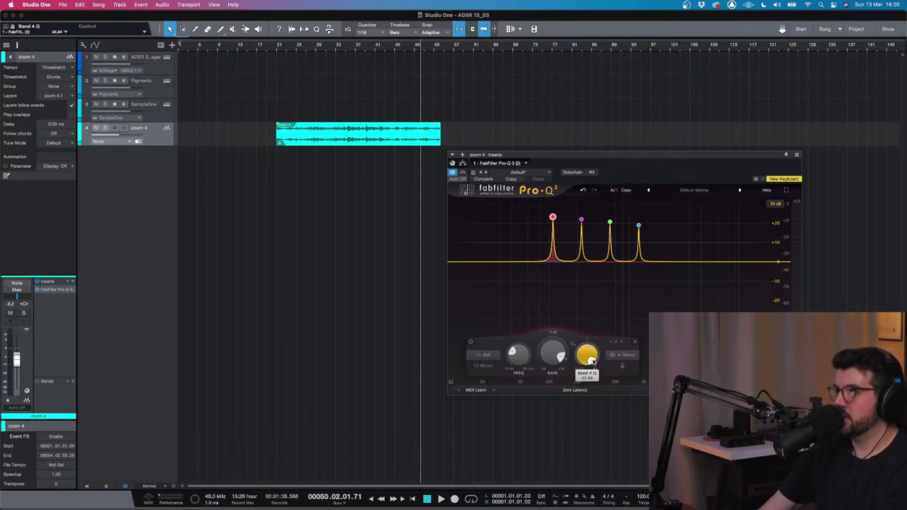
- Widen all four bell bands together to a Q of about 13.4 and listen to the result
{"action": "left_click_drag", "start_coordinate": [671, 287], "coordinate": [527, 202]}
{"action": "scroll", "coordinate": [638, 360], "scroll_direction": "down", "scroll_amount": 3}
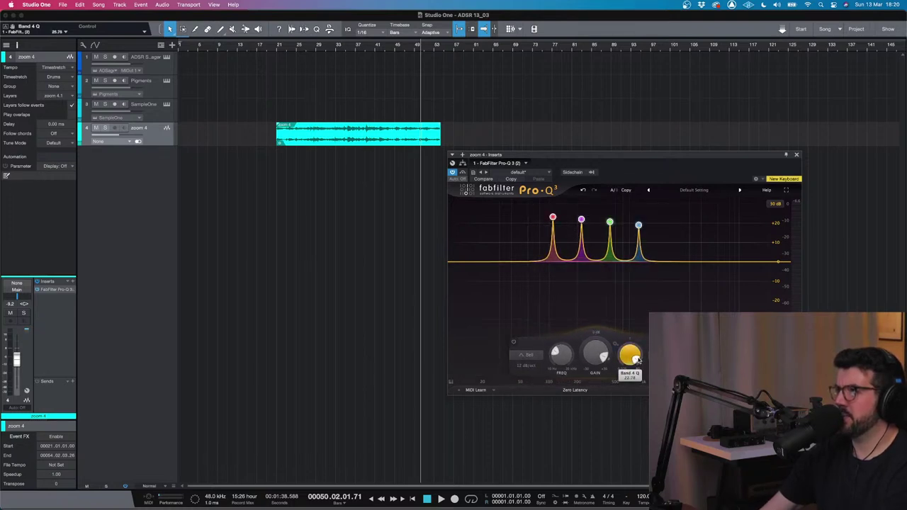
{"action": "scroll", "coordinate": [638, 360], "scroll_direction": "down", "scroll_amount": 2}
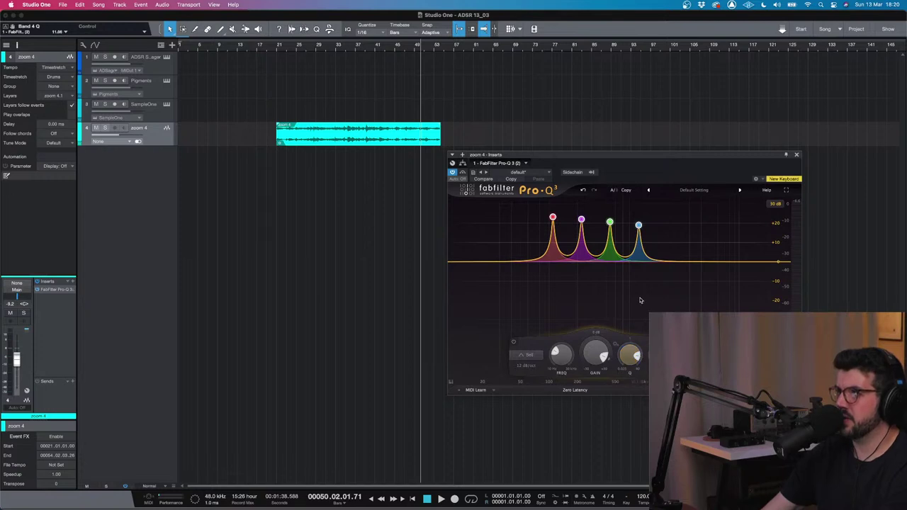
{"action": "key", "text": "space"}
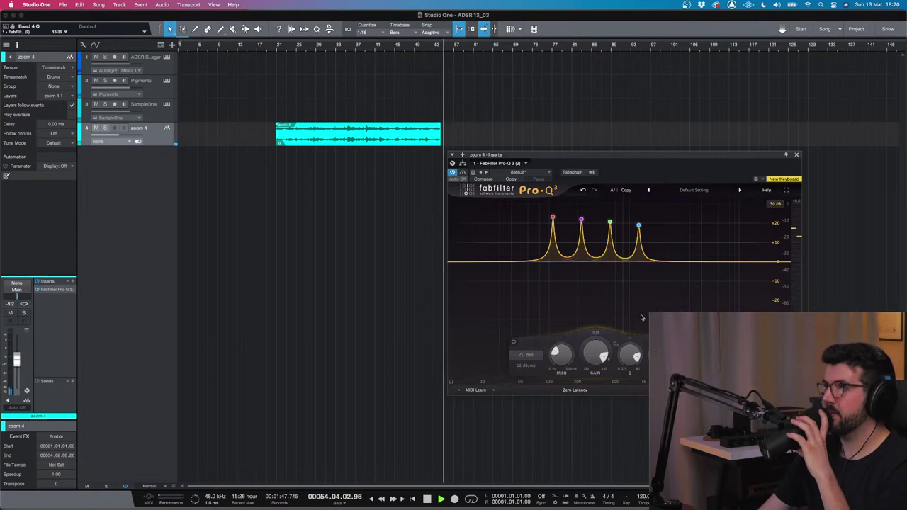
{"action": "key", "text": "space"}
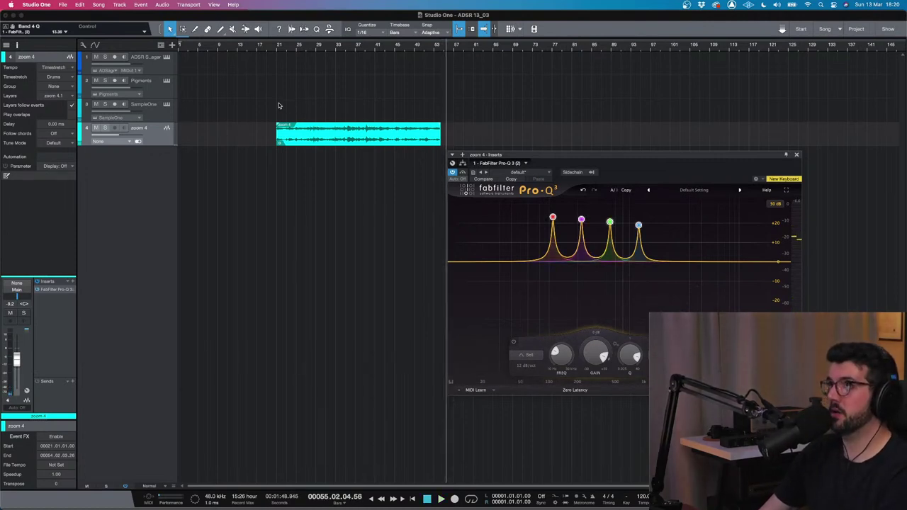
- Loop playback over the zoom 4 clip and lower the Pro-Q 3 output level to about -9 dB
{"action": "key", "text": "space"}
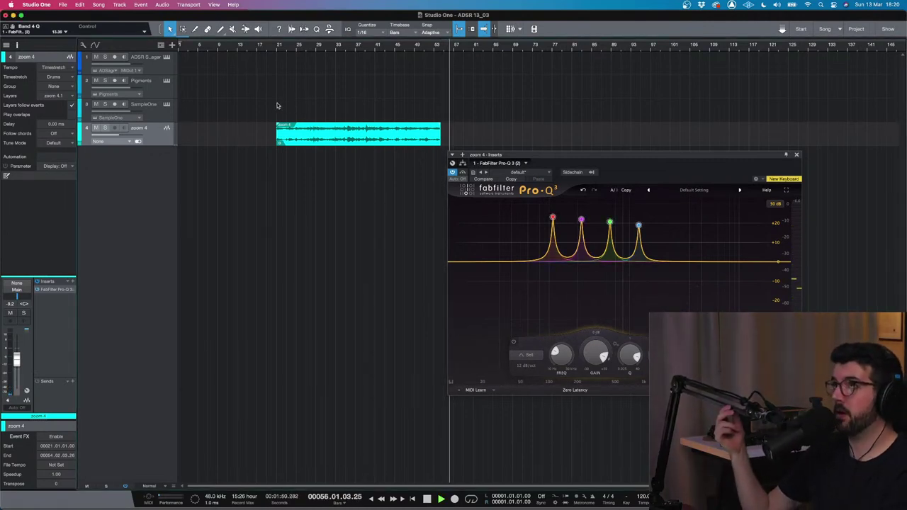
{"action": "left_click", "coordinate": [277, 44]}
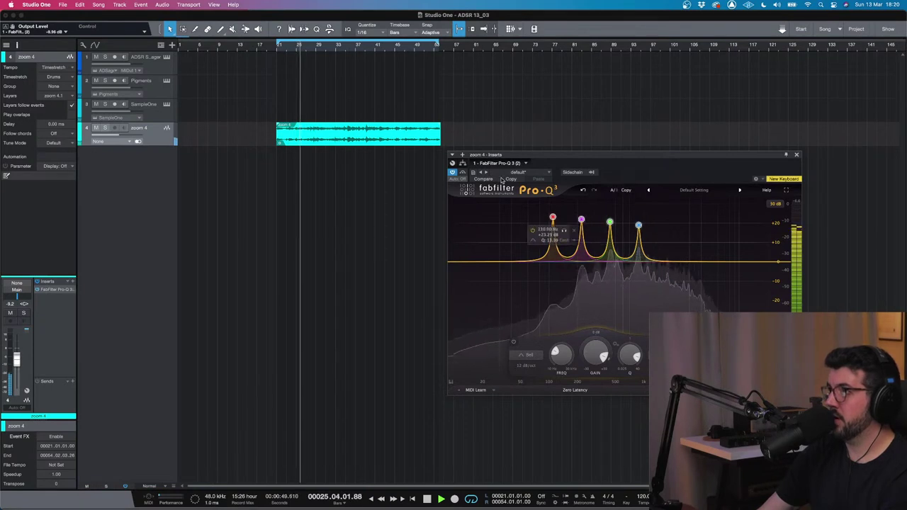
{"action": "key", "text": "space"}
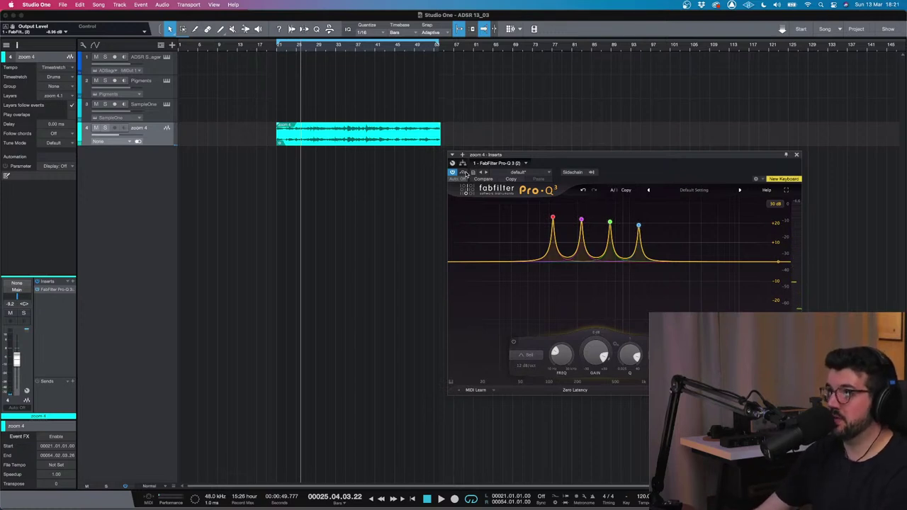
- Play the looped clip and compare the sound with Pro-Q 3 bypassed and enabled
{"action": "key", "text": "space"}
{"action": "left_click", "coordinate": [463, 172]}
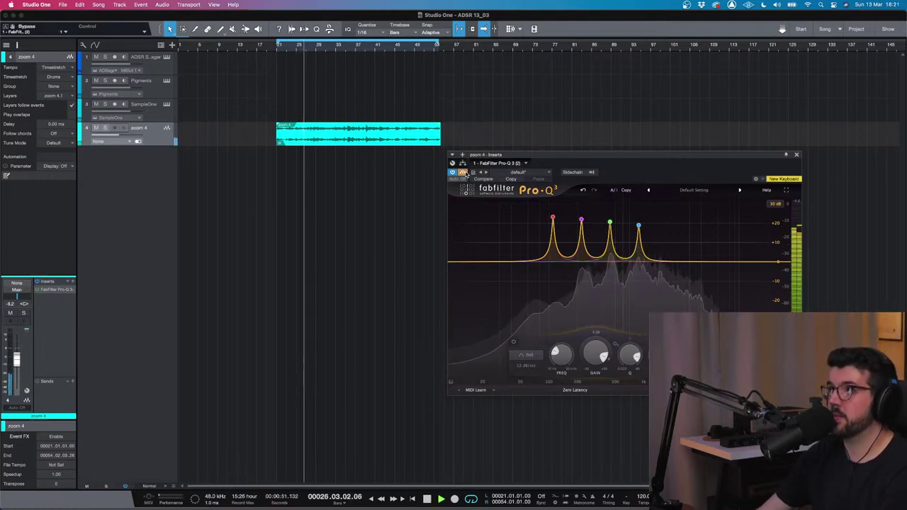
{"action": "key", "text": "space"}
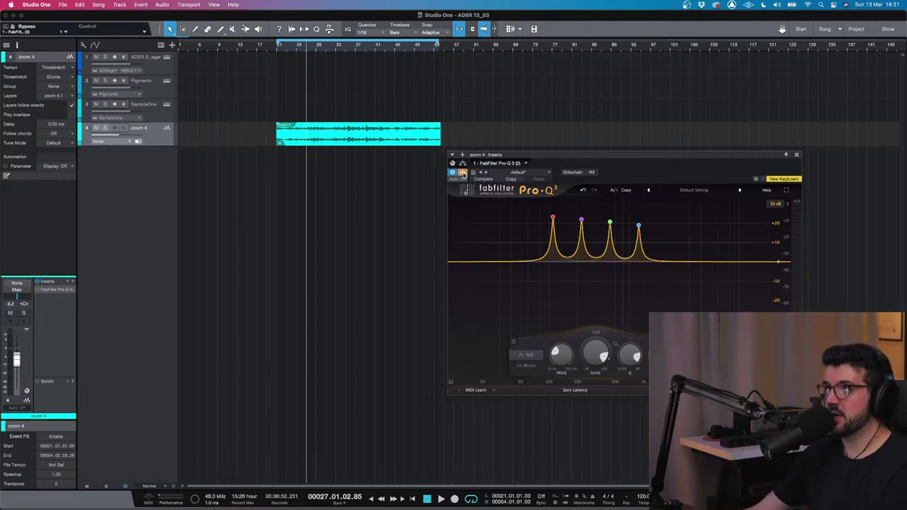
{"action": "key", "text": "space"}
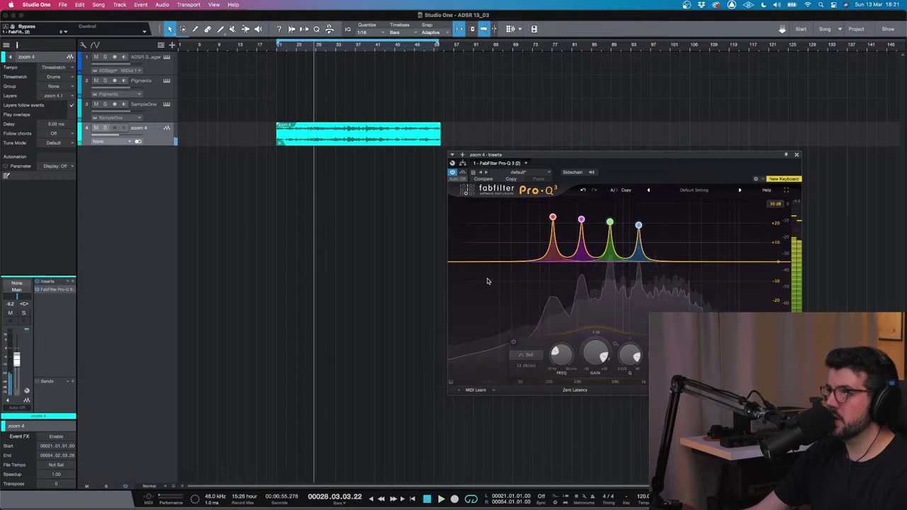
- Add a low-cut filter at 60 Hz with a 6 dB/oct slope
{"action": "left_click", "coordinate": [459, 262]}
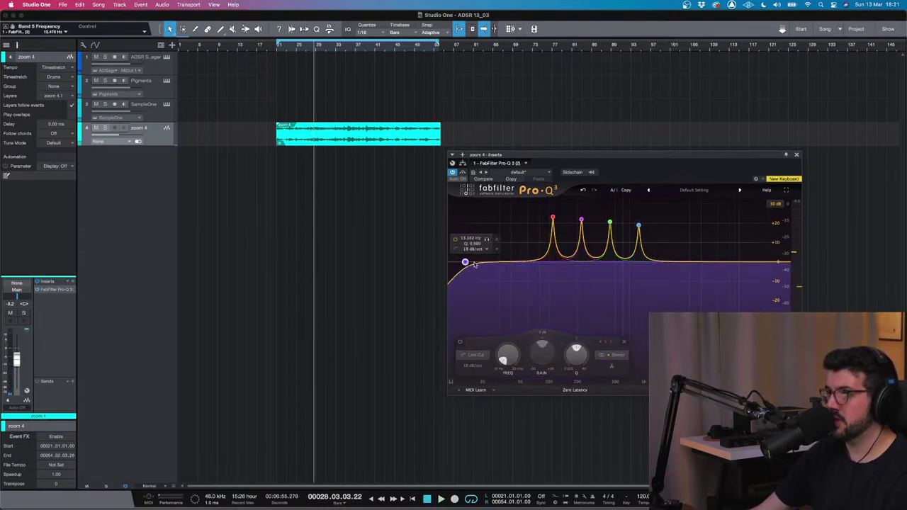
{"action": "left_click_drag", "start_coordinate": [474, 265], "coordinate": [512, 263]}
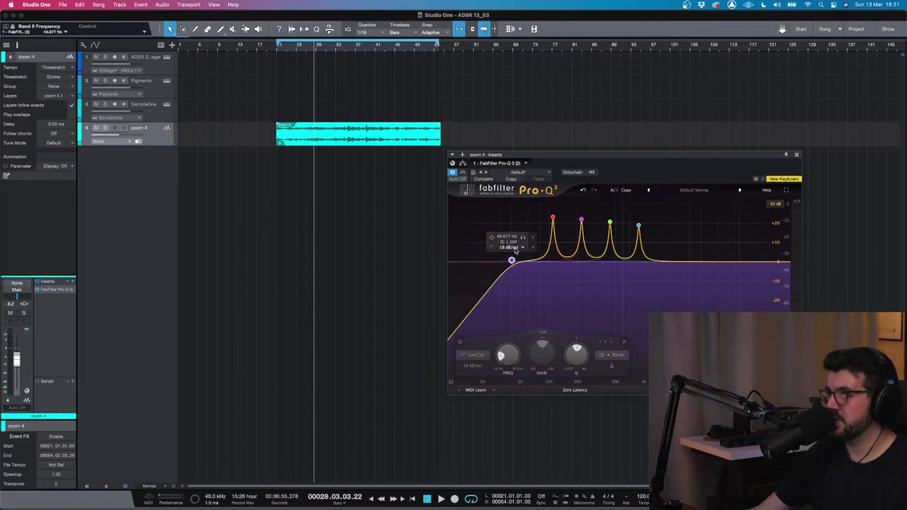
{"action": "left_click", "coordinate": [511, 247]}
{"action": "left_click", "coordinate": [514, 257]}
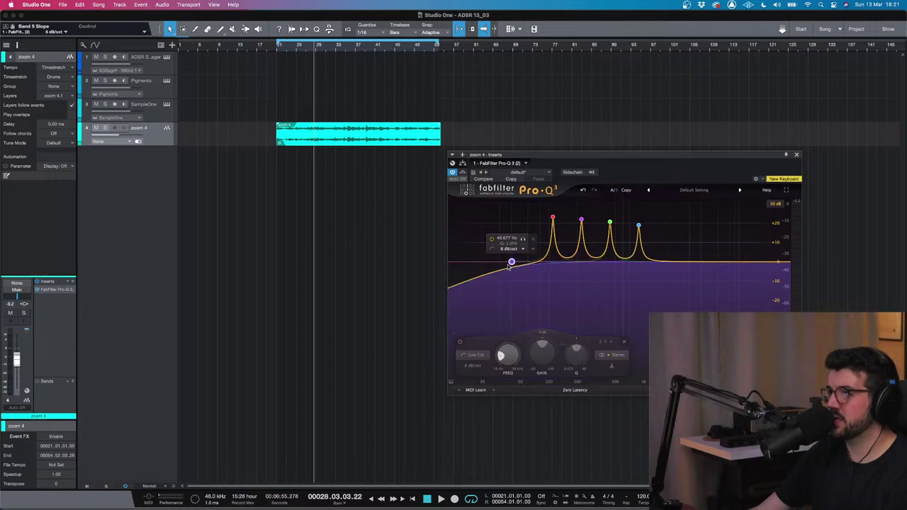
{"action": "left_click_drag", "start_coordinate": [511, 263], "coordinate": [528, 262]}
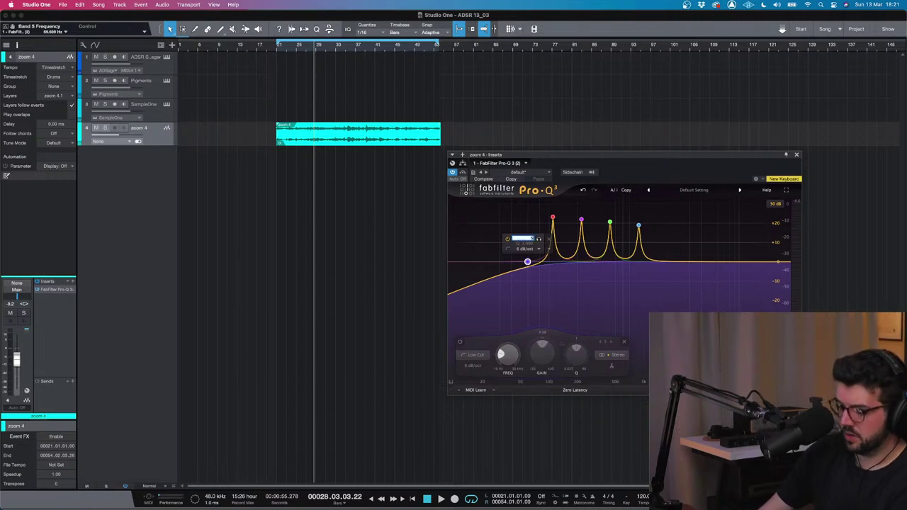
{"action": "type", "text": "60"}
{"action": "key", "text": "Return"}
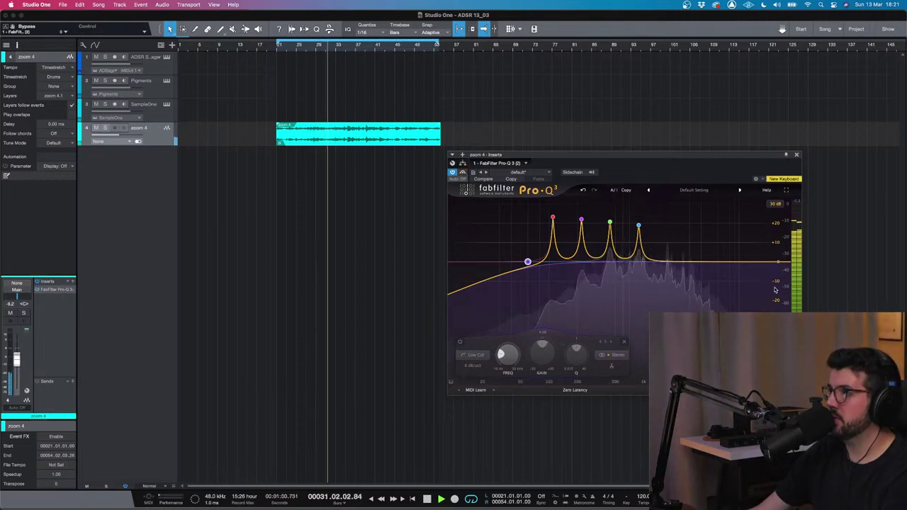
- Add a high-cut filter at about 4800 Hz with a 12 dB/oct slope and a Q of about 1.1 while listening
{"action": "double_click", "coordinate": [776, 263]}
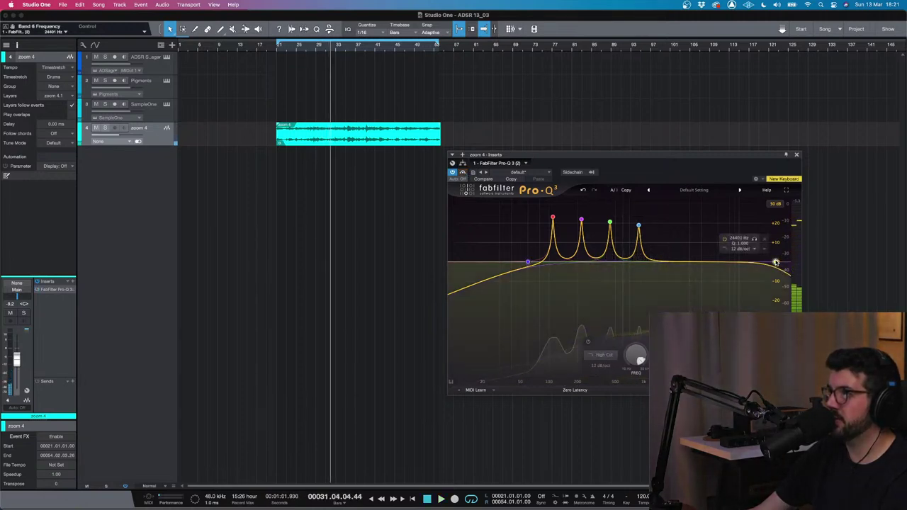
{"action": "left_click_drag", "start_coordinate": [776, 263], "coordinate": [717, 257]}
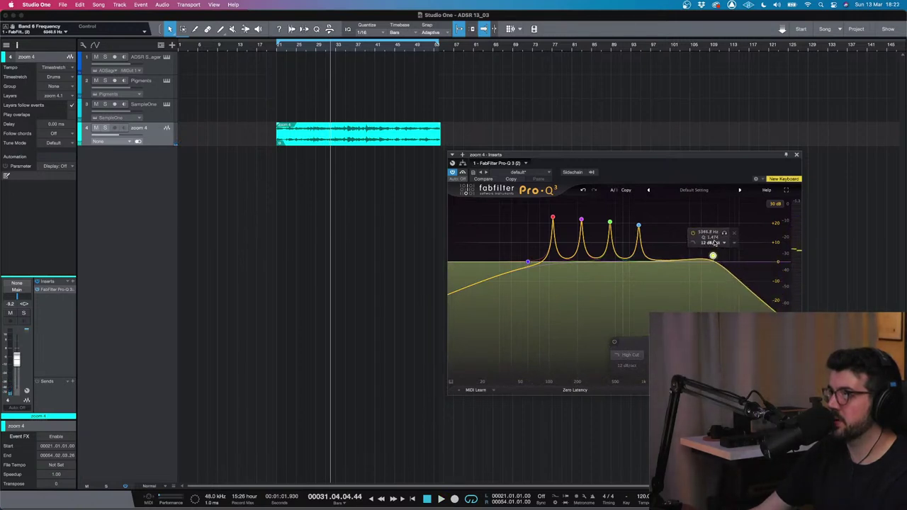
{"action": "left_click", "coordinate": [718, 252]}
{"action": "left_click_drag", "start_coordinate": [712, 259], "coordinate": [705, 263]}
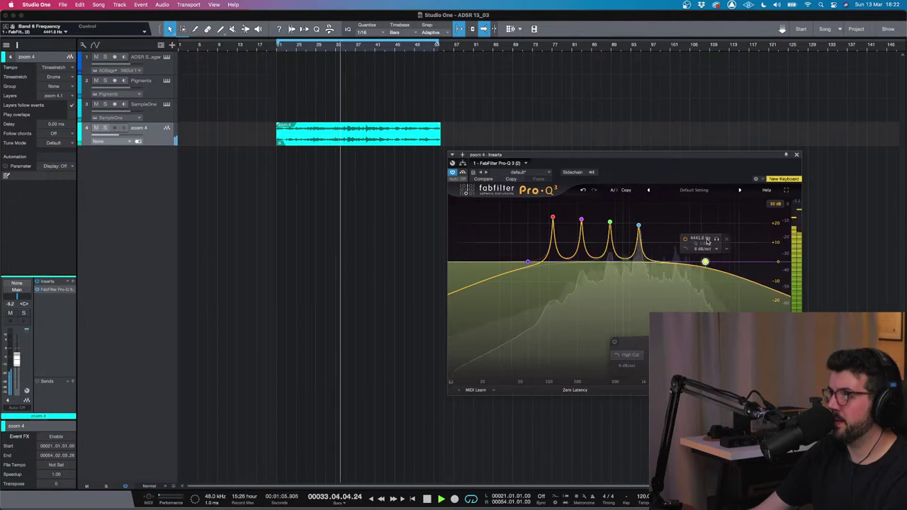
{"action": "scroll", "coordinate": [704, 249], "scroll_direction": "up", "scroll_amount": 1}
{"action": "scroll", "coordinate": [705, 251], "scroll_direction": "down", "scroll_amount": 3}
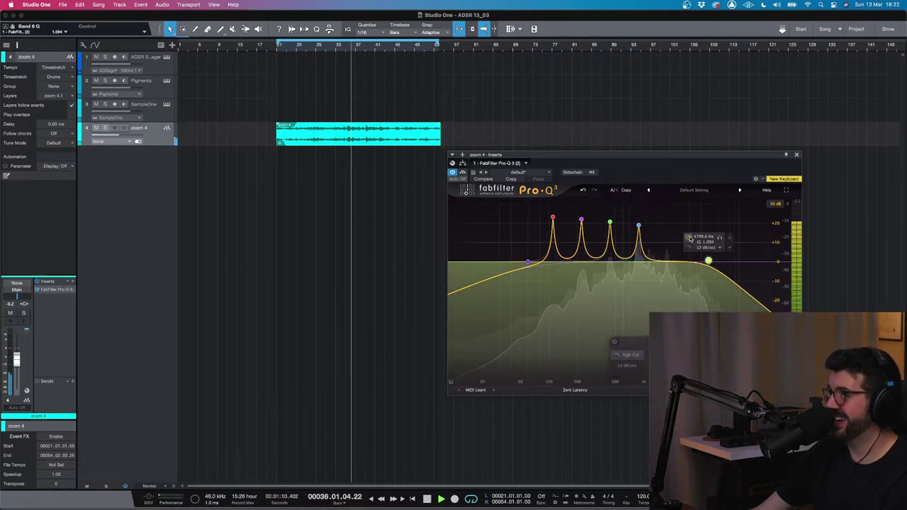
- Play the clip from its start and listen to the sound with Pro-Q 3 bypassed and enabled
{"action": "key", "text": "space"}
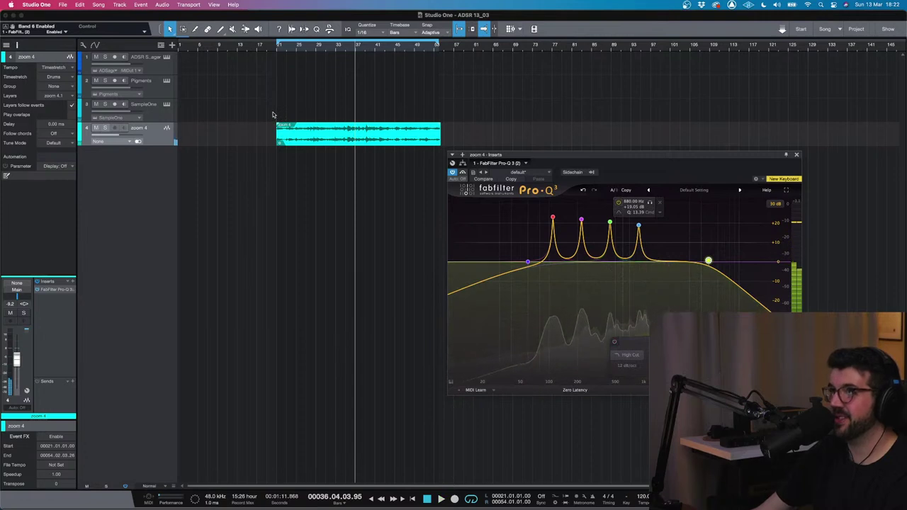
{"action": "key", "text": "space"}
{"action": "key", "text": "space"}
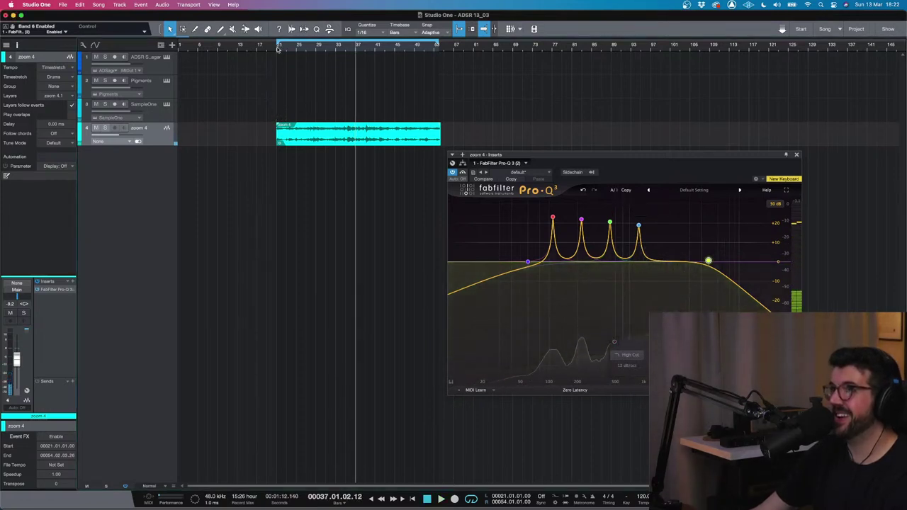
{"action": "left_click", "coordinate": [279, 47]}
{"action": "key", "text": "space"}
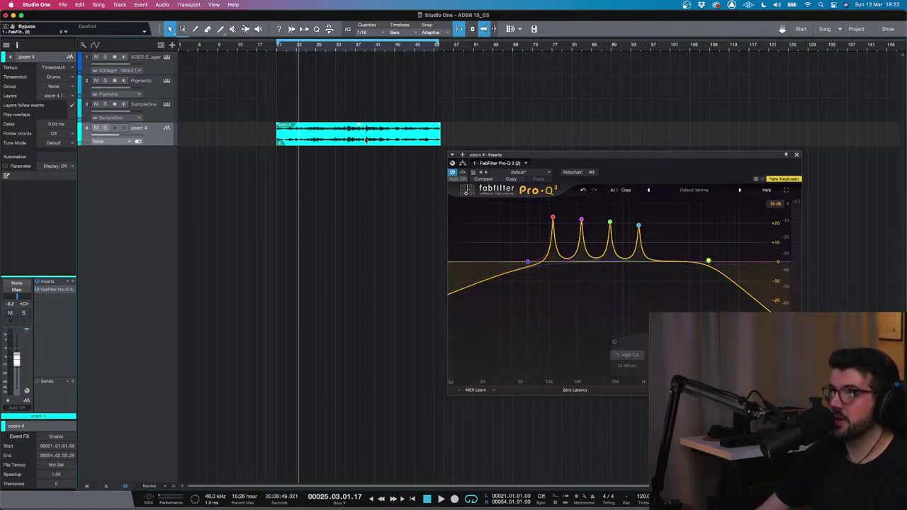
{"action": "right_click", "coordinate": [366, 141]}
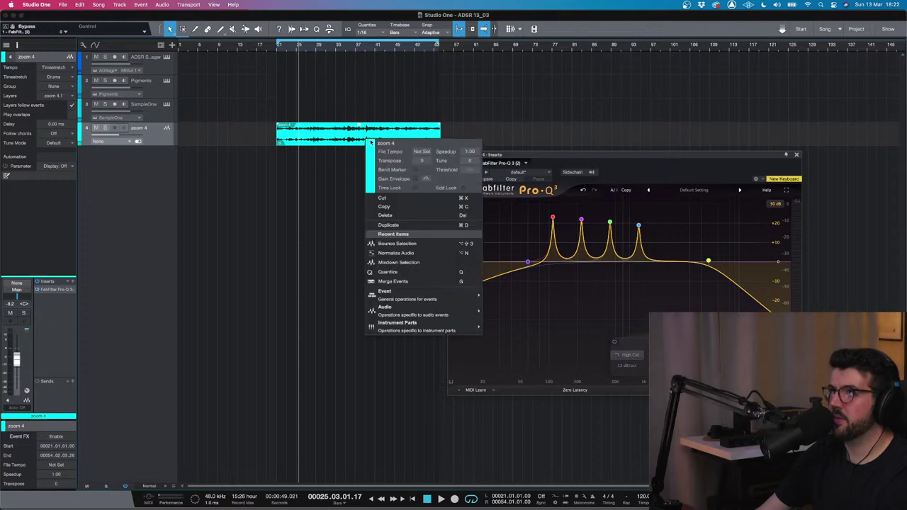
{"action": "left_click", "coordinate": [308, 175]}
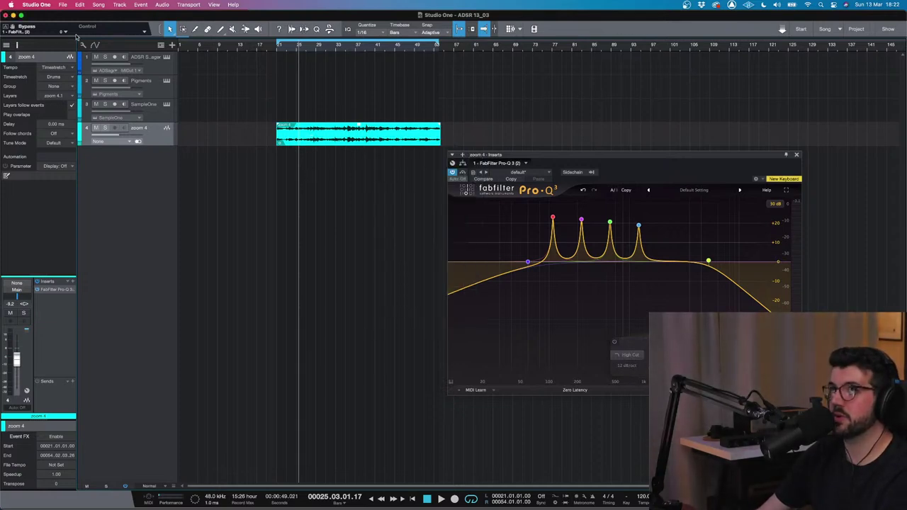
- Check the keyboard shortcut preferences and mapping scheme options, keeping the Pro Tools scheme without reverting it
{"action": "left_click", "coordinate": [35, 8]}
{"action": "left_click", "coordinate": [42, 29]}
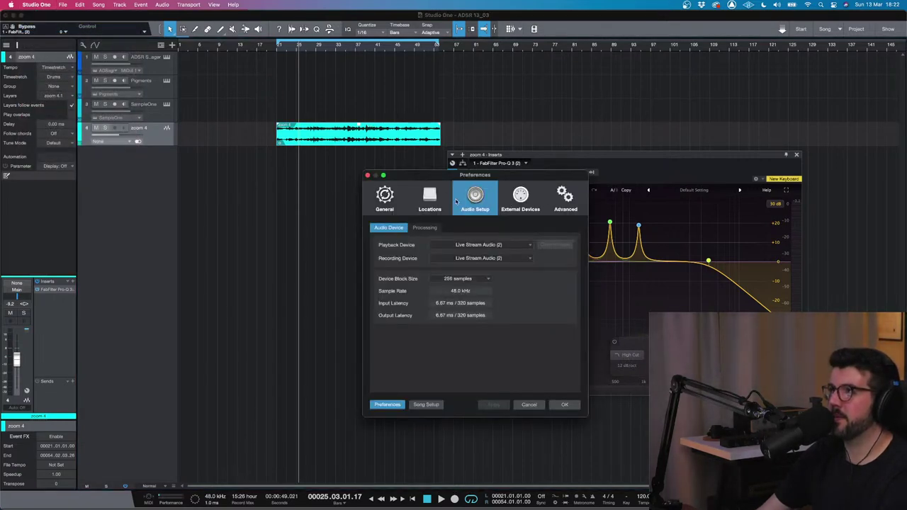
{"action": "left_click", "coordinate": [386, 202]}
{"action": "left_click", "coordinate": [458, 227]}
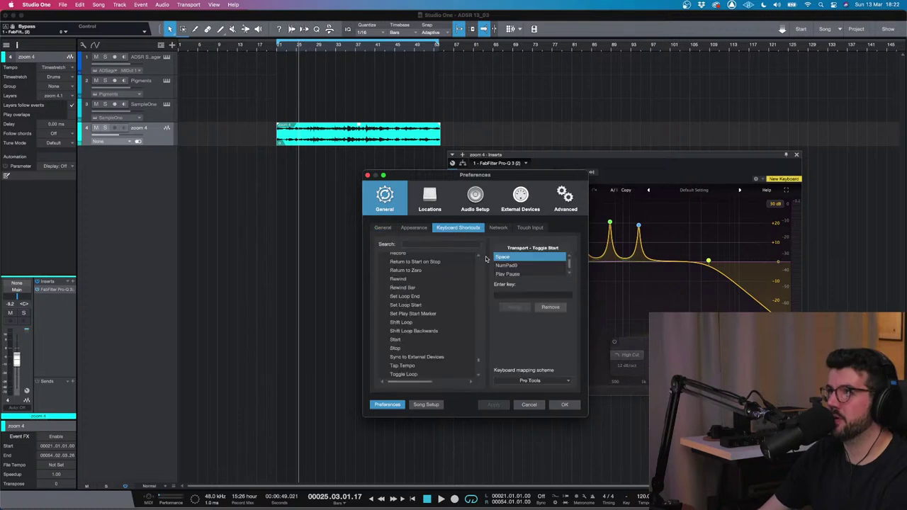
{"action": "left_click", "coordinate": [533, 381]}
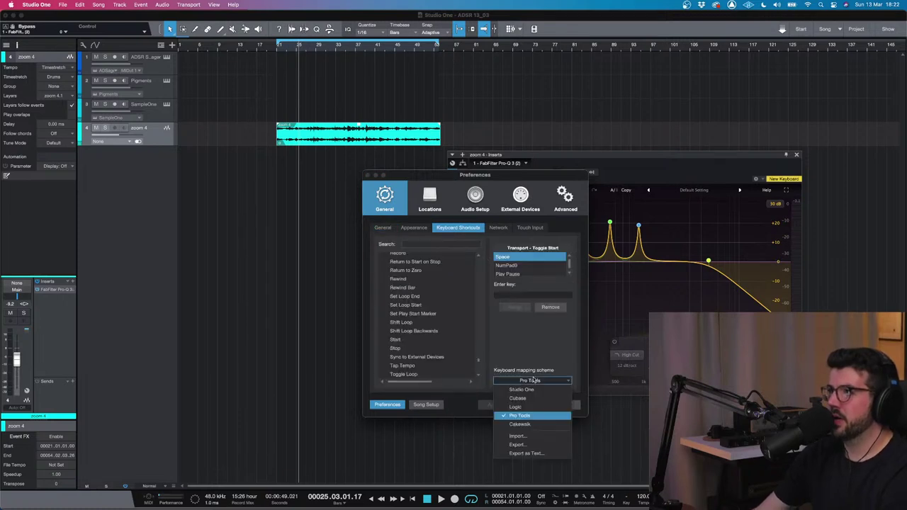
{"action": "left_click", "coordinate": [495, 381]}
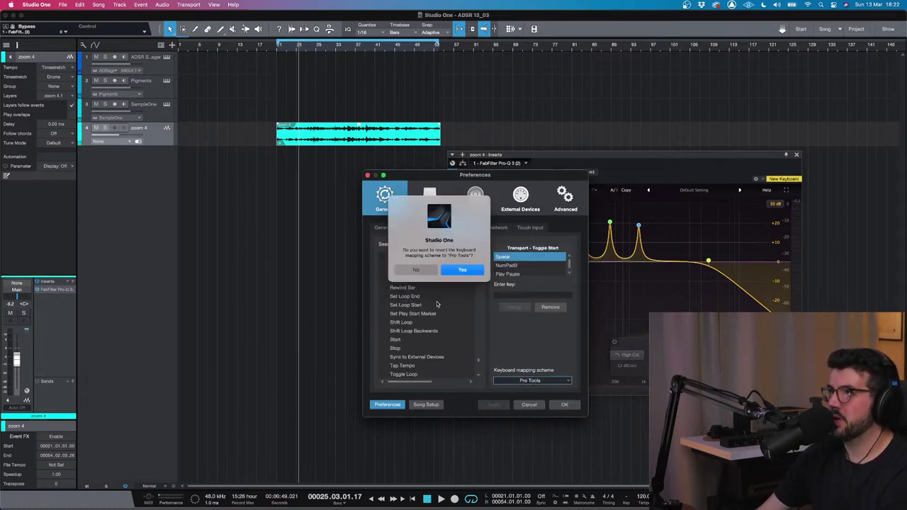
{"action": "left_click", "coordinate": [419, 270]}
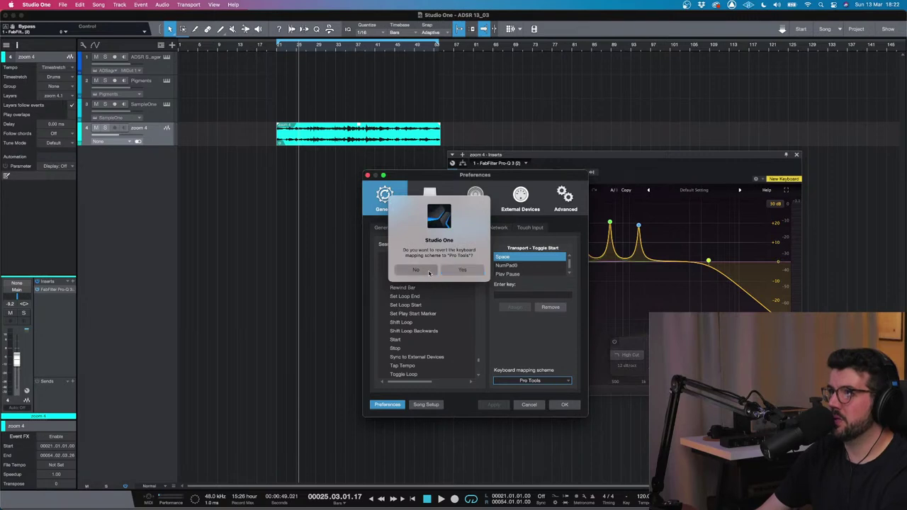
{"action": "left_click", "coordinate": [566, 405]}
- Bounce the zoom 4 clip in place and bounce the result to a new track
{"action": "right_click", "coordinate": [411, 131]}
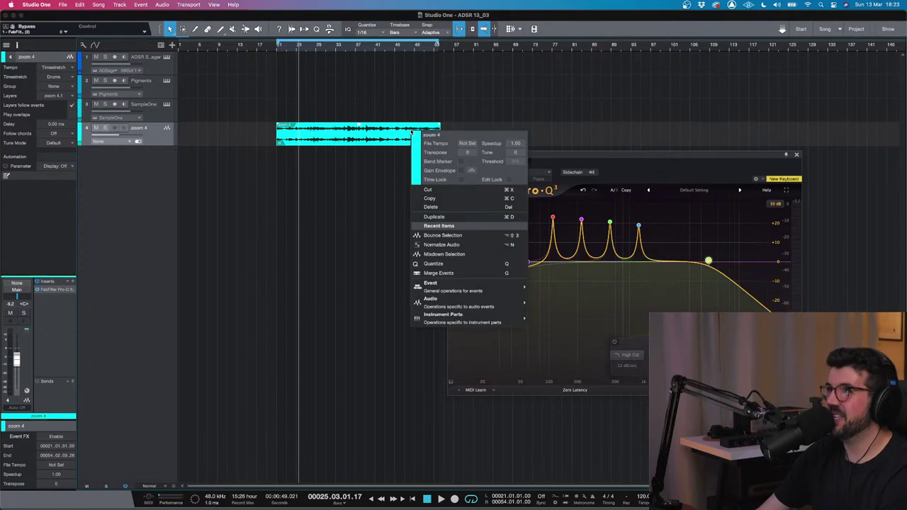
{"action": "left_click", "coordinate": [465, 238]}
{"action": "right_click", "coordinate": [343, 131]}
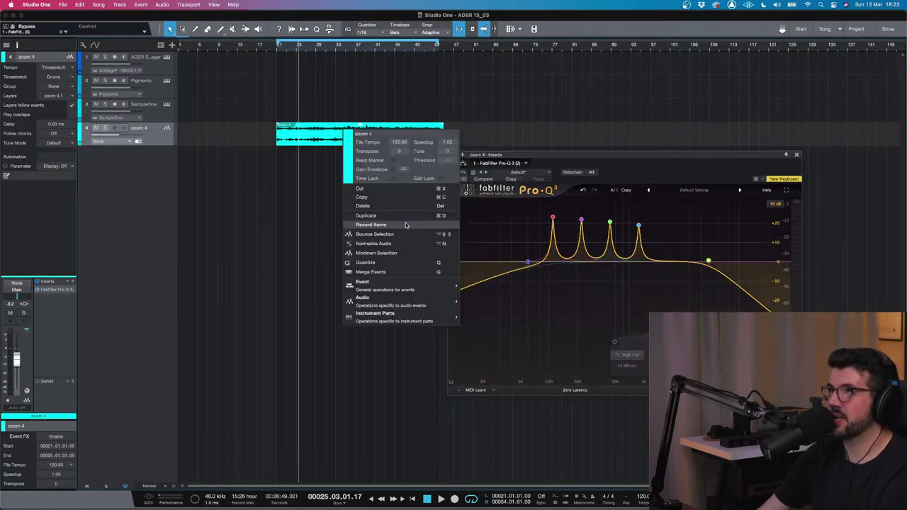
{"action": "mouse_move", "coordinate": [411, 301]}
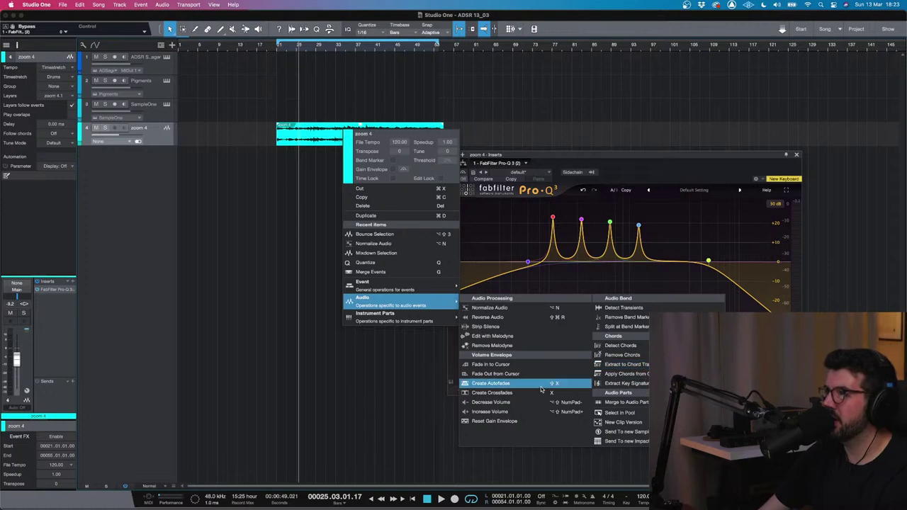
{"action": "mouse_move", "coordinate": [382, 285]}
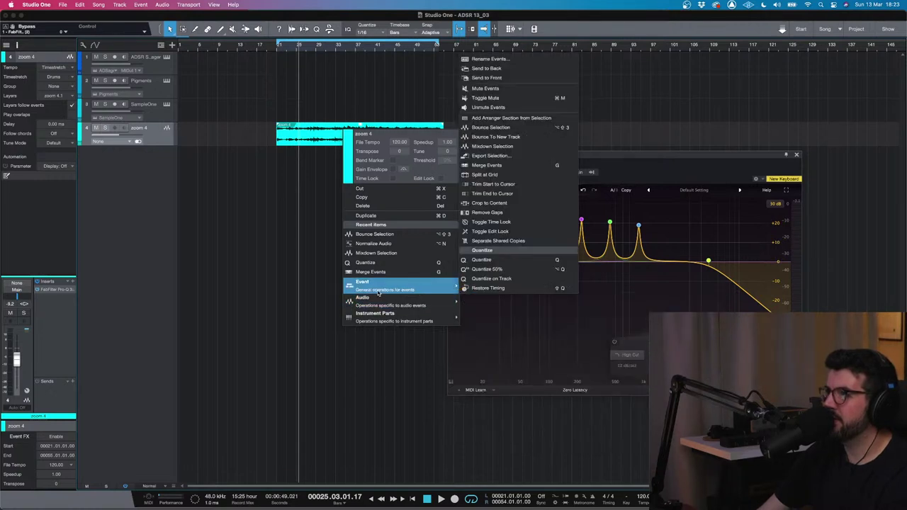
{"action": "left_click", "coordinate": [503, 136]}
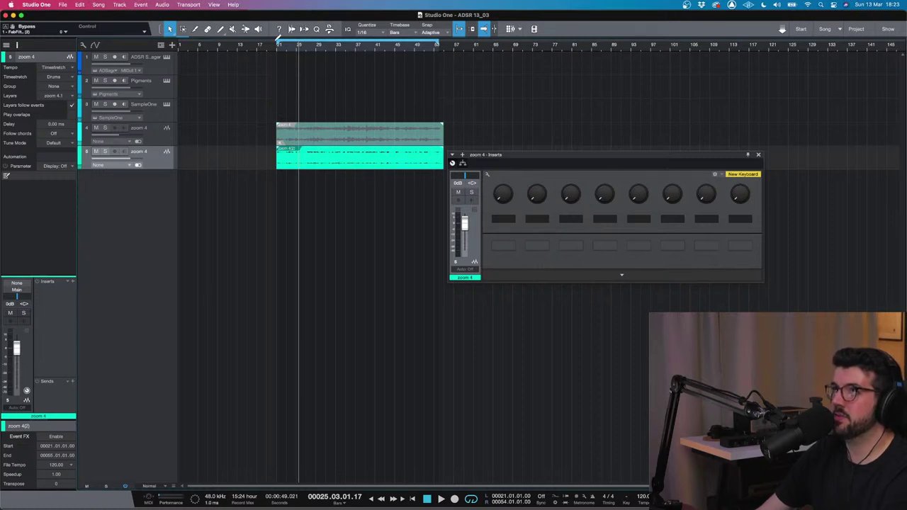
- Play the bounced clip from its start and close the inserts window
{"action": "left_click", "coordinate": [276, 46]}
{"action": "key", "text": "space"}
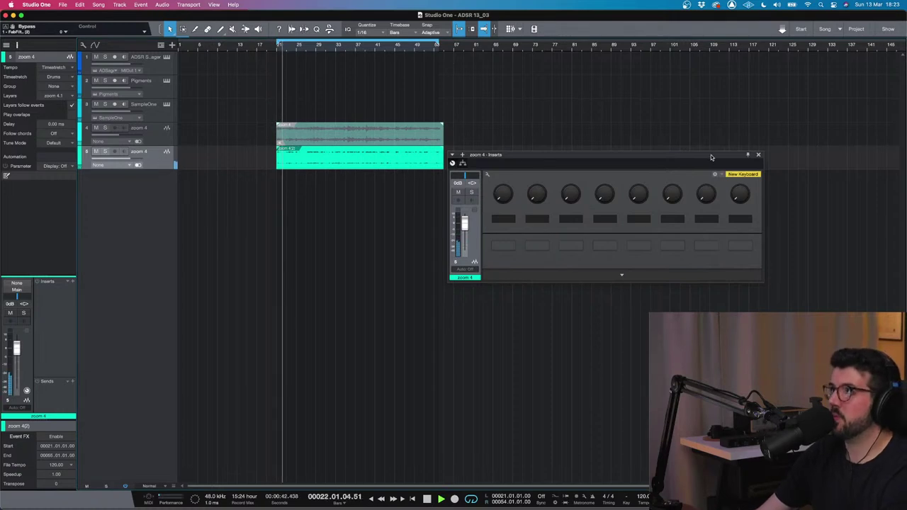
{"action": "left_click", "coordinate": [758, 154]}
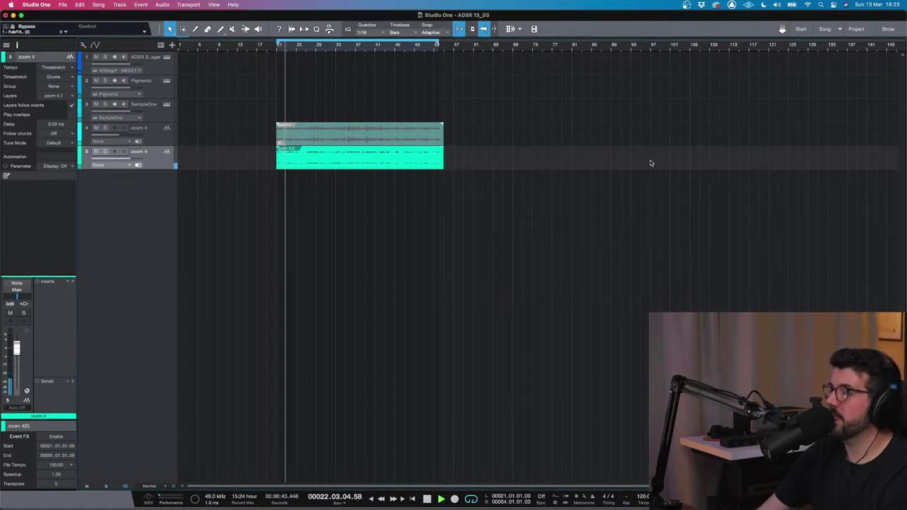
- Rename the new bounced track as airport atmos
{"action": "double_click", "coordinate": [142, 151]}
{"action": "type", "text": "airport"}
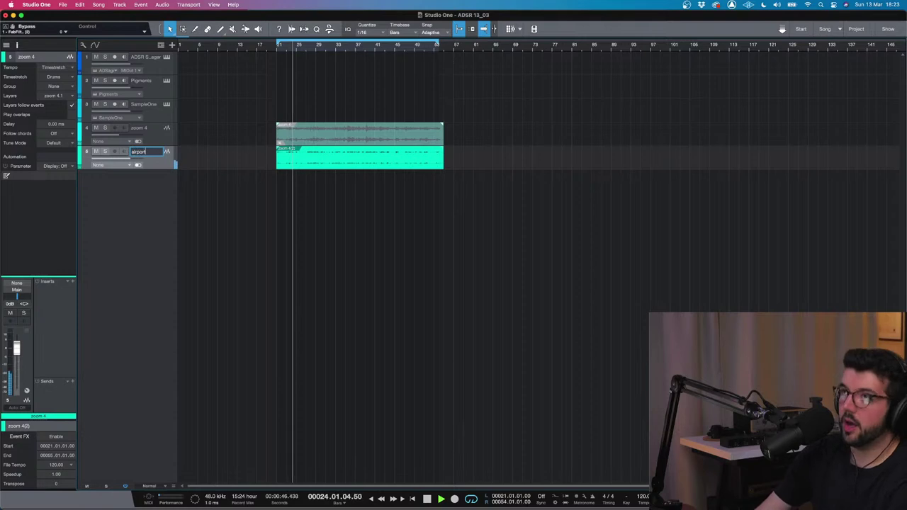
{"action": "type", "text": " stmos"}
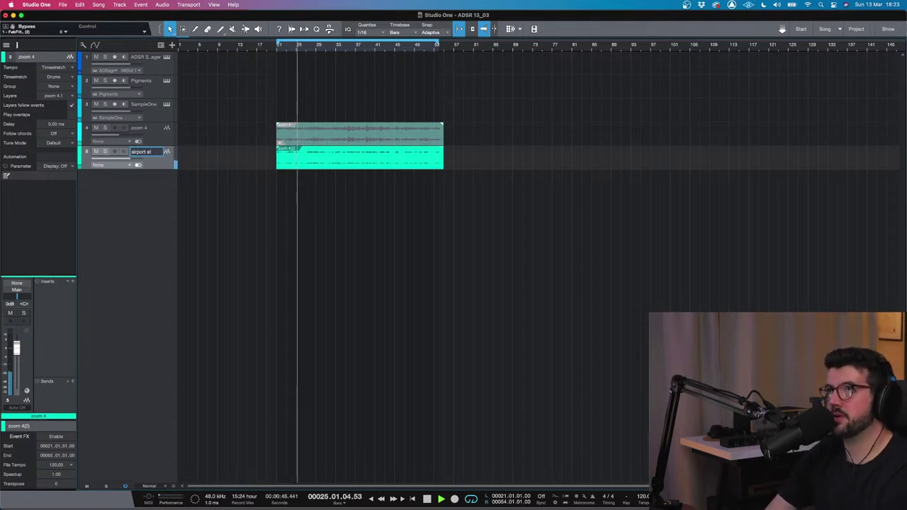
{"action": "key", "text": "Return"}
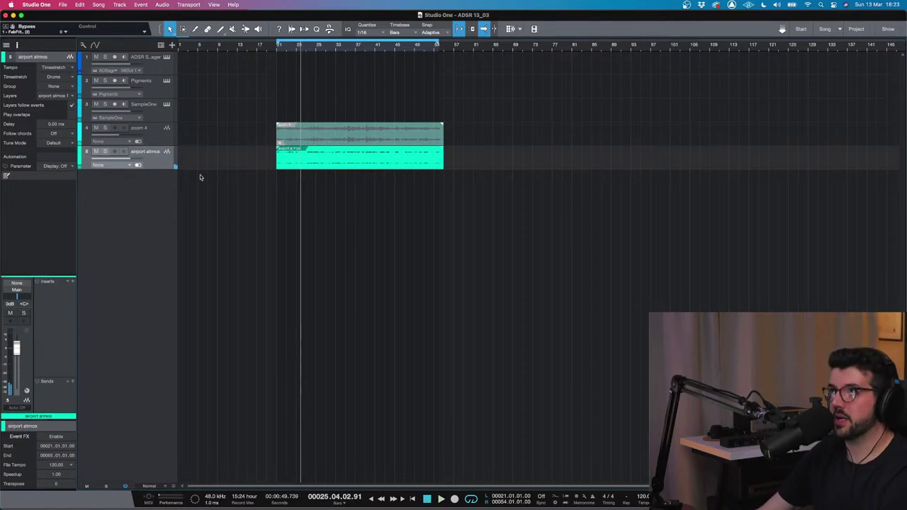
- Load the airport atmos clip into SampleOne as its sample and check its key mapping
{"action": "left_click", "coordinate": [161, 111]}
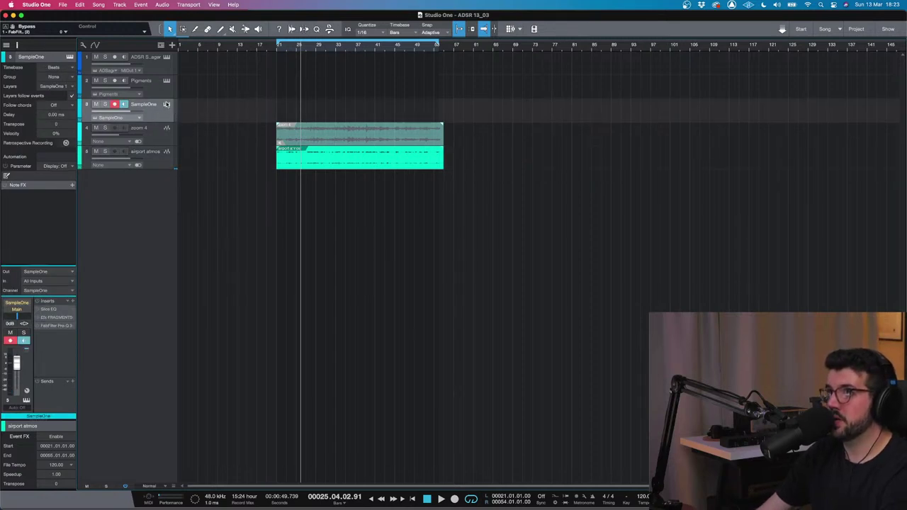
{"action": "left_click", "coordinate": [166, 105]}
{"action": "left_click_drag", "start_coordinate": [401, 102], "coordinate": [517, 110]}
{"action": "left_click_drag", "start_coordinate": [342, 156], "coordinate": [427, 196]}
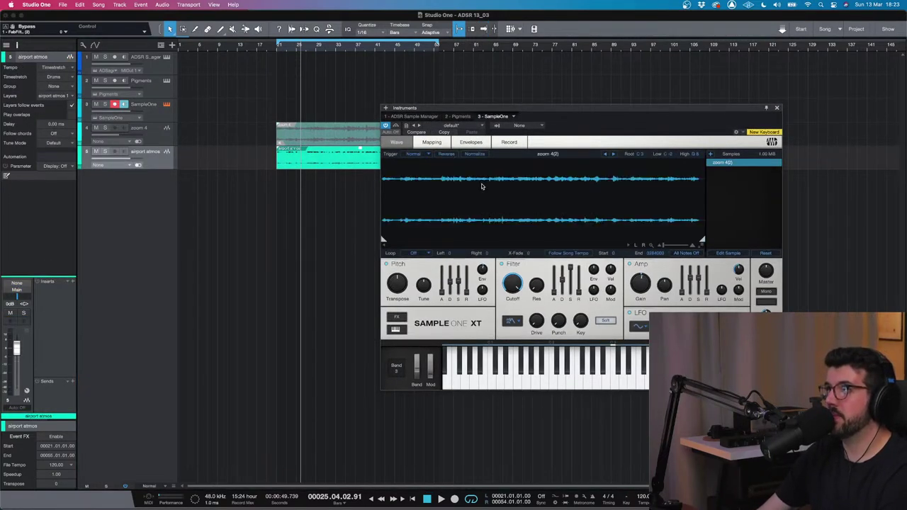
{"action": "left_click", "coordinate": [433, 142]}
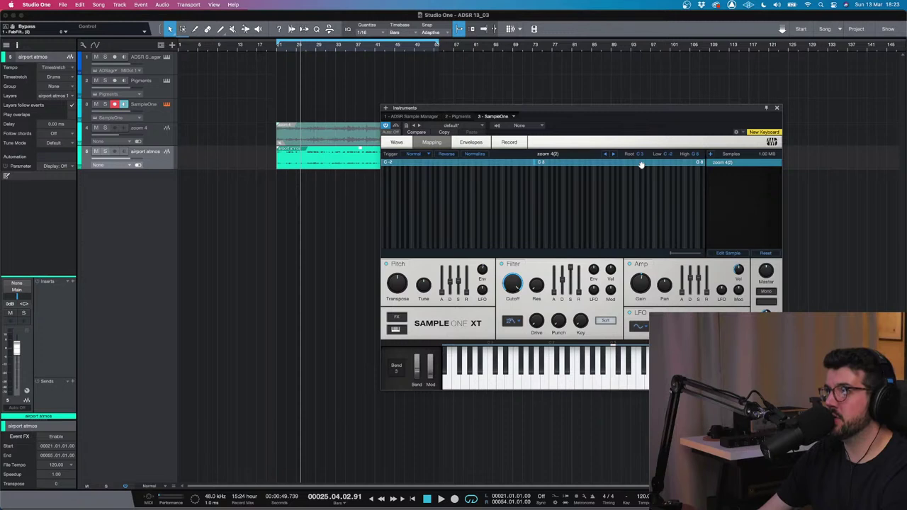
{"action": "left_click", "coordinate": [397, 143]}
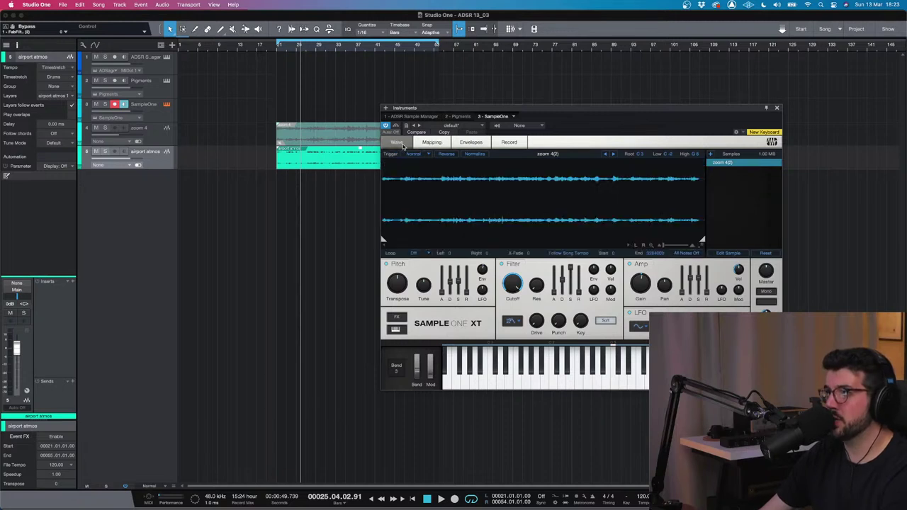
- Select the SampleOne track and lower its filter cutoff to about 4.5 kHz while auditioning the sample
{"action": "left_click", "coordinate": [149, 116]}
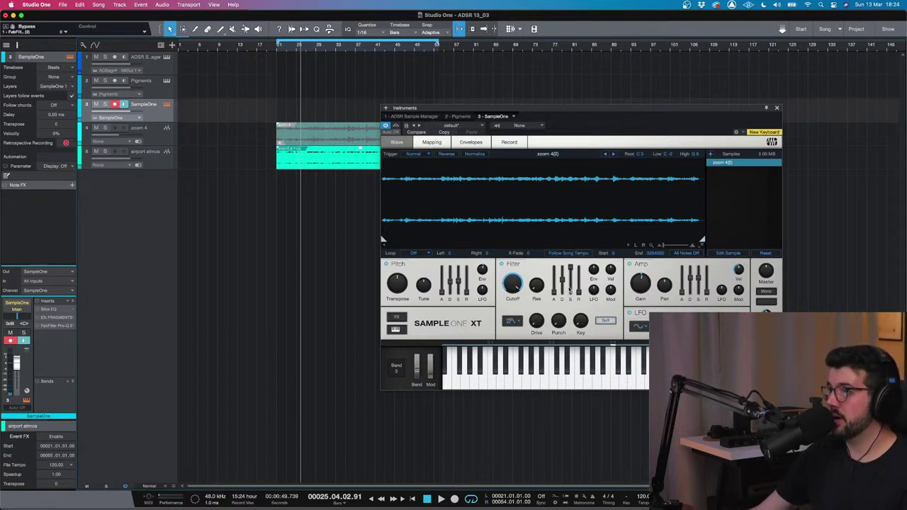
{"action": "left_click_drag", "start_coordinate": [512, 287], "coordinate": [515, 289]}
{"action": "mouse_move", "coordinate": [514, 289]}
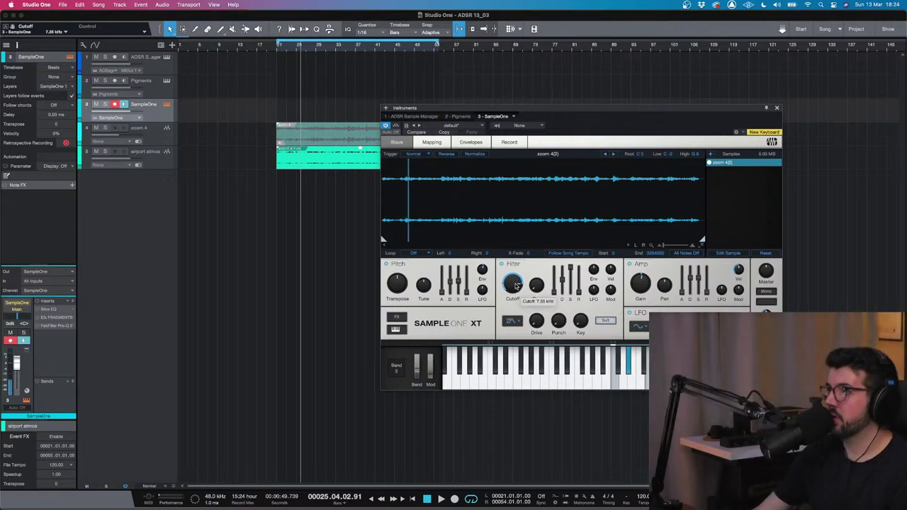
{"action": "left_click_drag", "start_coordinate": [516, 285], "coordinate": [515, 289]}
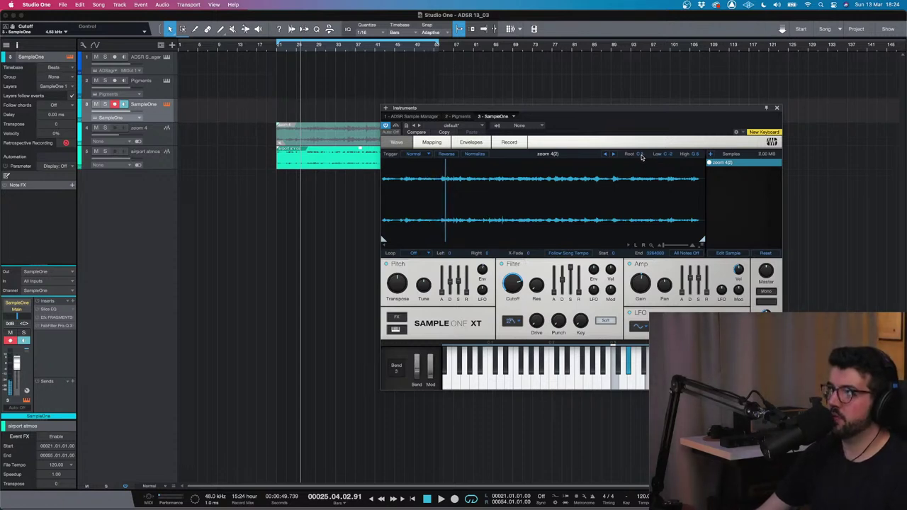
- Compare SampleOne with the Pigments track and set the sample's root note to A
{"action": "left_click", "coordinate": [163, 94]}
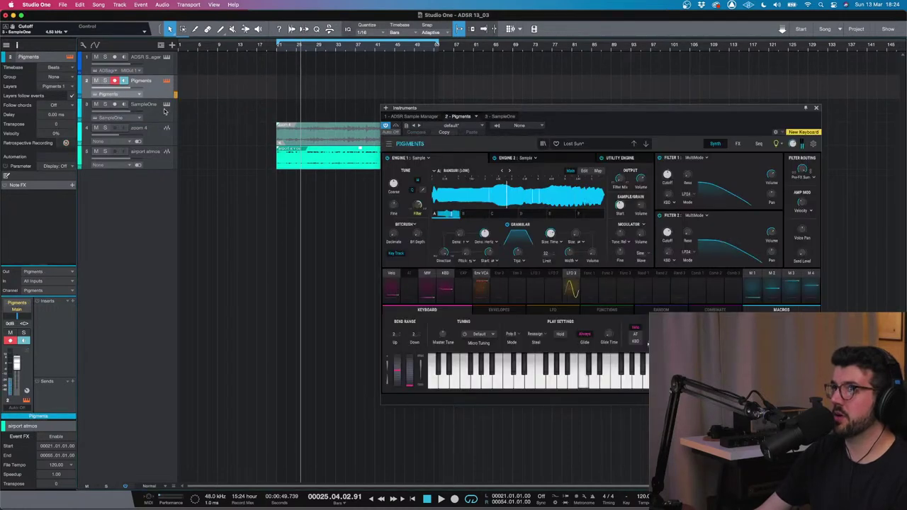
{"action": "left_click", "coordinate": [162, 107]}
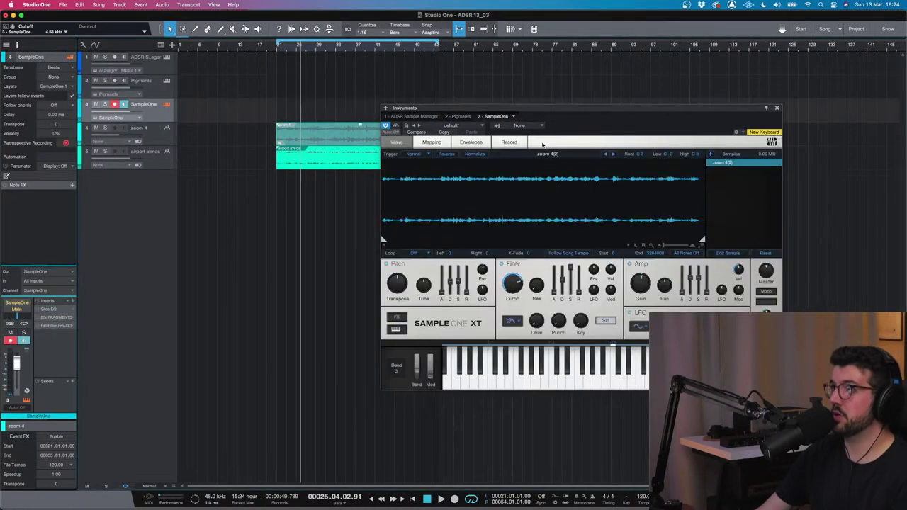
{"action": "double_click", "coordinate": [640, 154]}
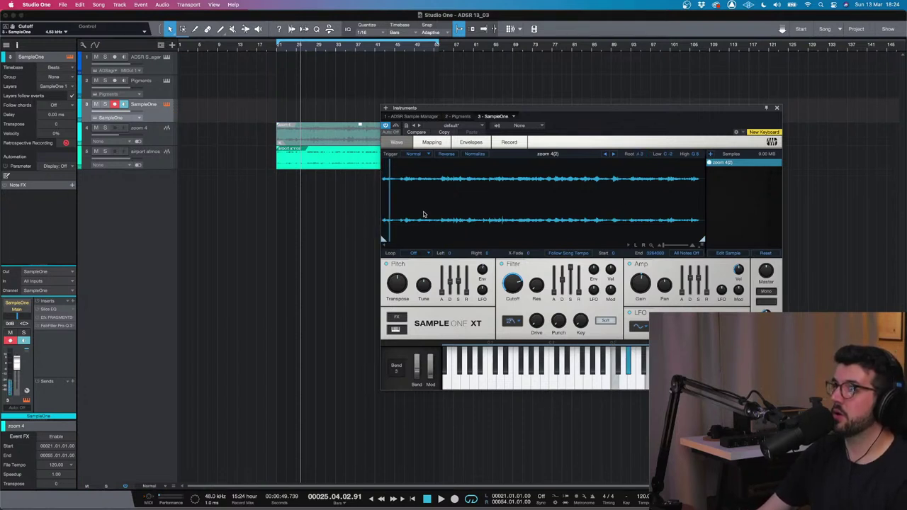
- Load the next preset on the Pigments track and return to the SampleOne track
{"action": "left_click", "coordinate": [158, 95]}
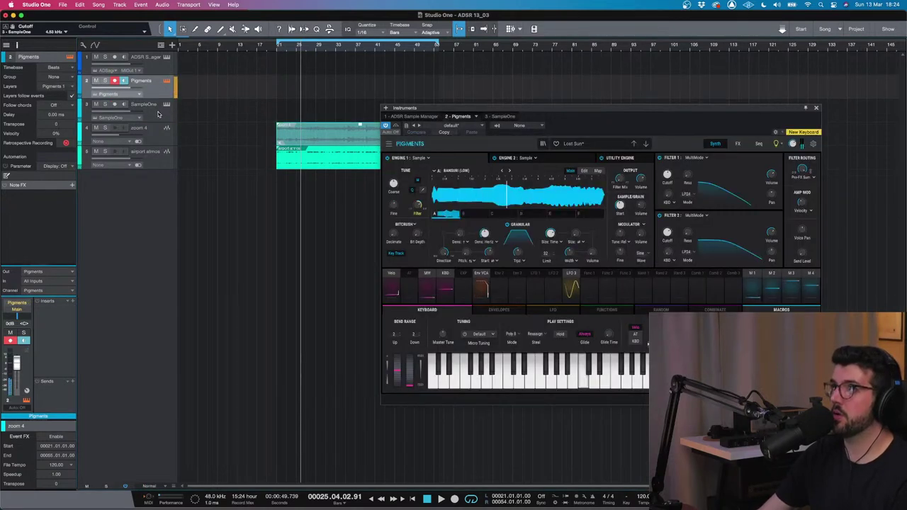
{"action": "left_click", "coordinate": [646, 143]}
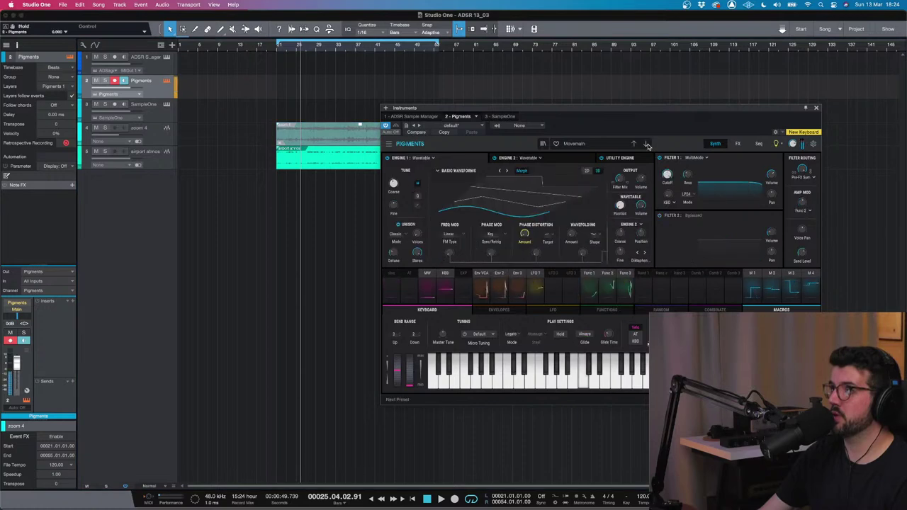
{"action": "key", "text": "Down"}
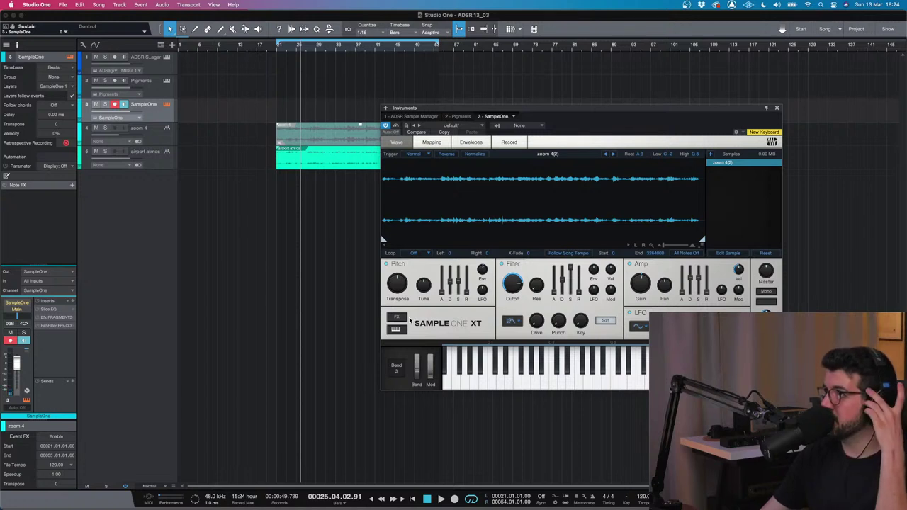
- Show SampleOne's effects section and try the sample with Follow Song Tempo on, switching it back off
{"action": "left_click", "coordinate": [404, 318]}
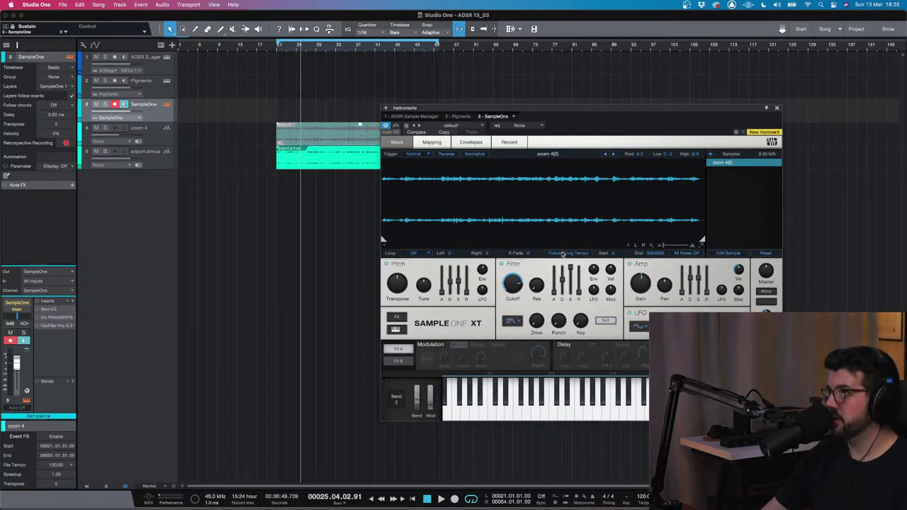
{"action": "left_click", "coordinate": [562, 254]}
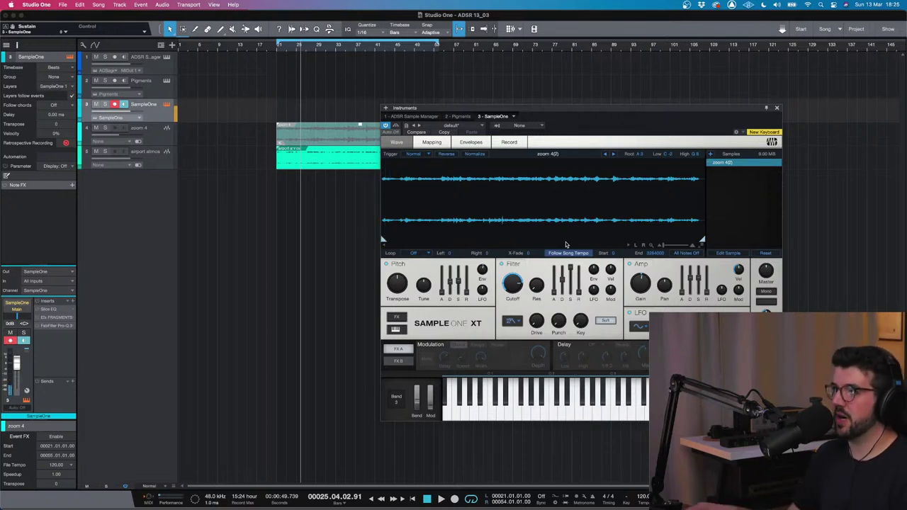
{"action": "left_click", "coordinate": [566, 255]}
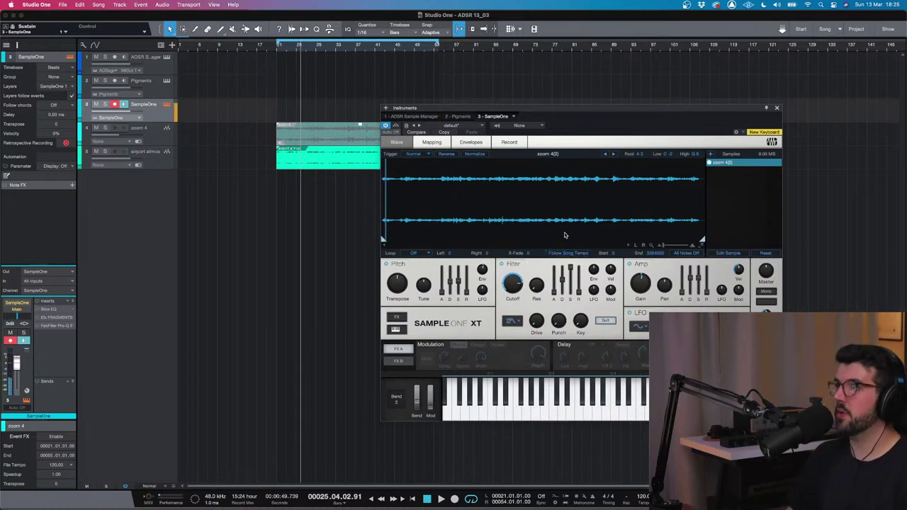
- Trim the sample's playback range to about 650000 to 1035000, and adjust the pitch envelope attack and filter cutoff while auditioning
{"action": "left_click_drag", "start_coordinate": [384, 238], "coordinate": [448, 239]}
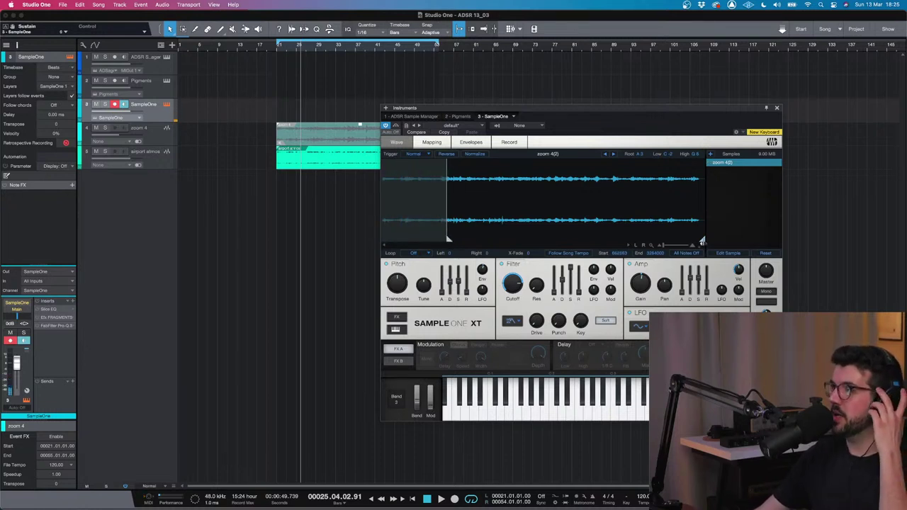
{"action": "mouse_move", "coordinate": [701, 239]}
{"action": "left_mouse_down"}
{"action": "mouse_move", "coordinate": [473, 234]}
{"action": "mouse_move", "coordinate": [480, 230]}
{"action": "left_mouse_up"}
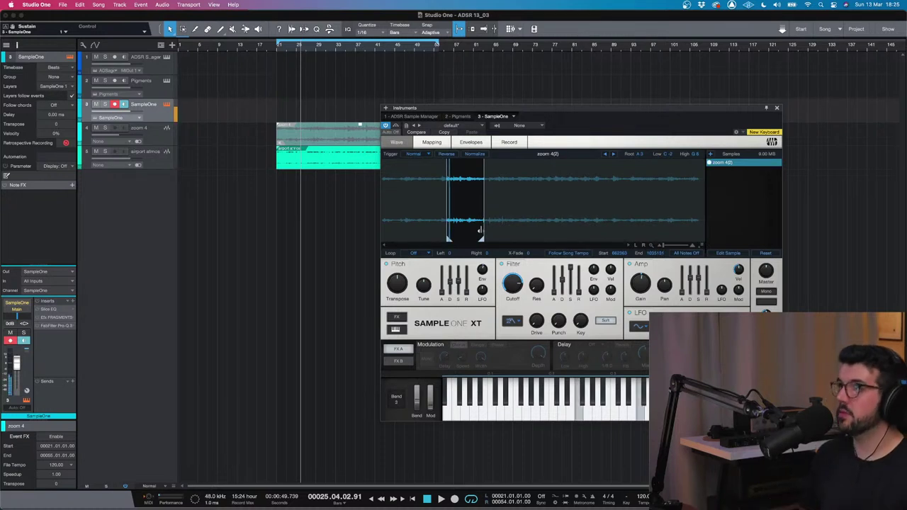
{"action": "left_click_drag", "start_coordinate": [442, 291], "coordinate": [446, 277]}
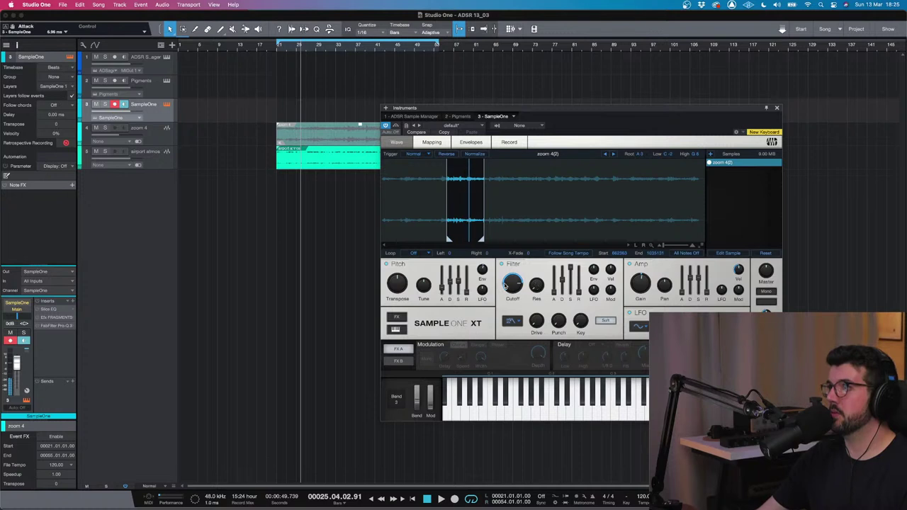
{"action": "left_click_drag", "start_coordinate": [509, 281], "coordinate": [508, 272]}
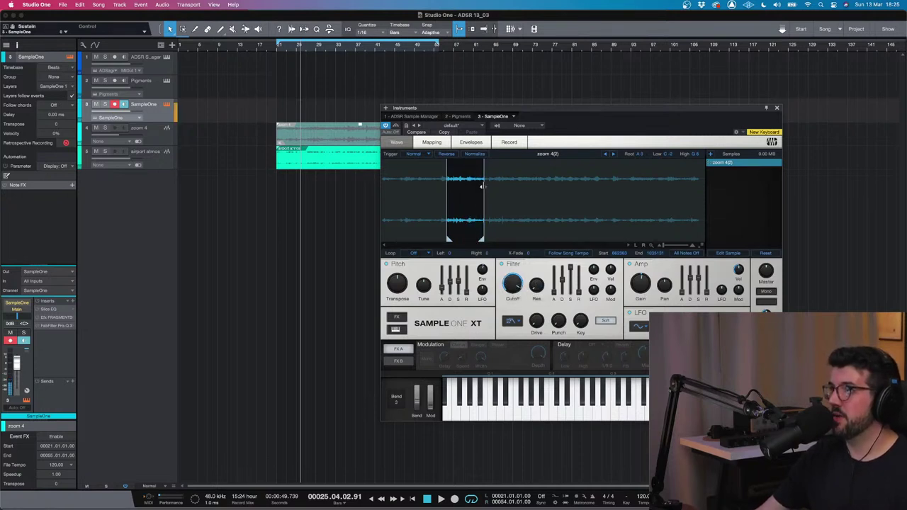
- Check the available loop modes and the Envelopes page of SampleOne, and return to the Wave page
{"action": "left_click", "coordinate": [426, 253]}
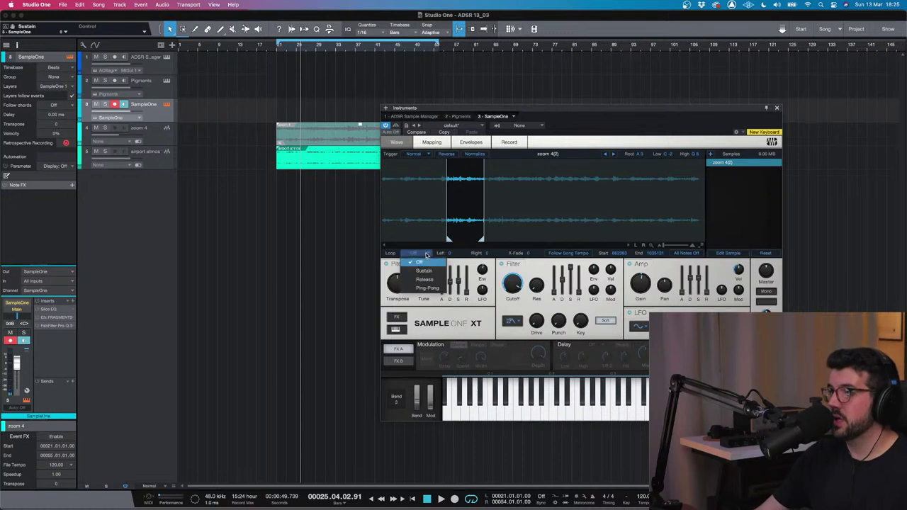
{"action": "left_click", "coordinate": [425, 253]}
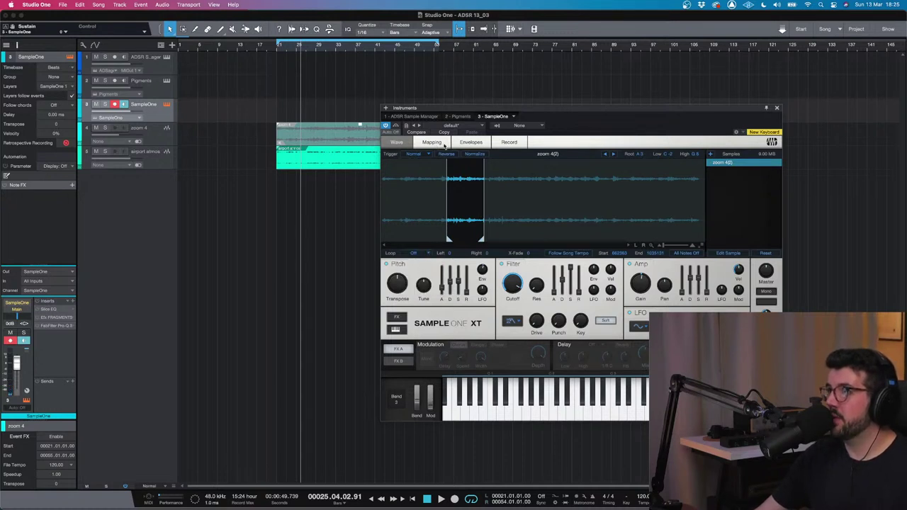
{"action": "left_click", "coordinate": [471, 141]}
{"action": "left_click", "coordinate": [398, 144]}
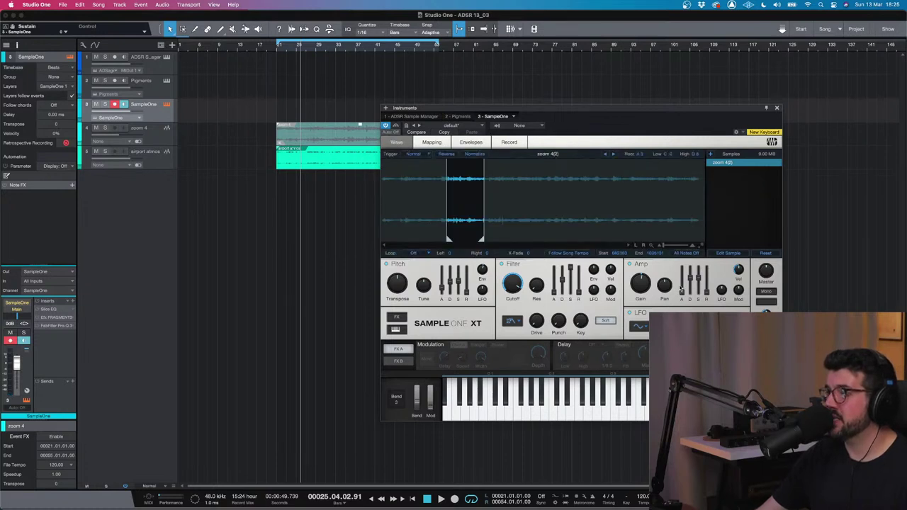
- Raise the amp envelope's attack and decay, set its sustain to about -3.9 dB and adjust its release while auditioning
{"action": "left_click_drag", "start_coordinate": [682, 289], "coordinate": [687, 265]}
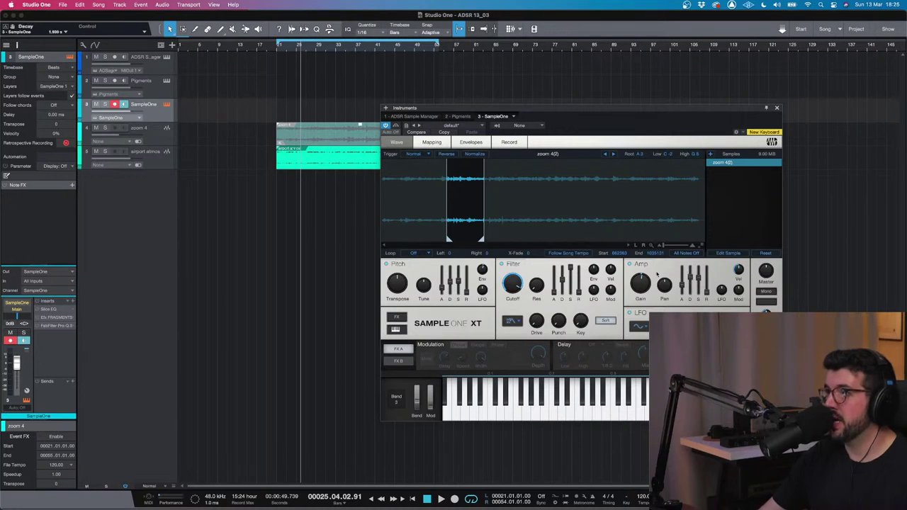
{"action": "mouse_move", "coordinate": [682, 289]}
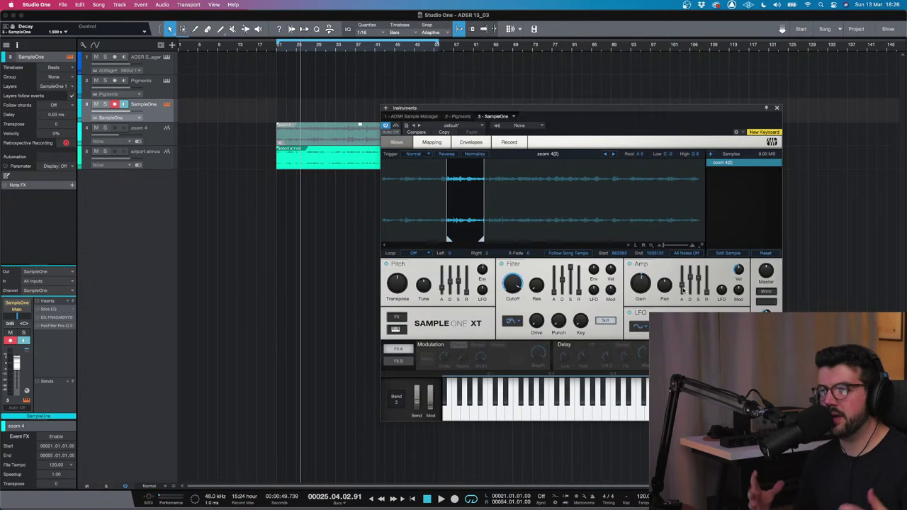
{"action": "left_click_drag", "start_coordinate": [682, 289], "coordinate": [688, 266]}
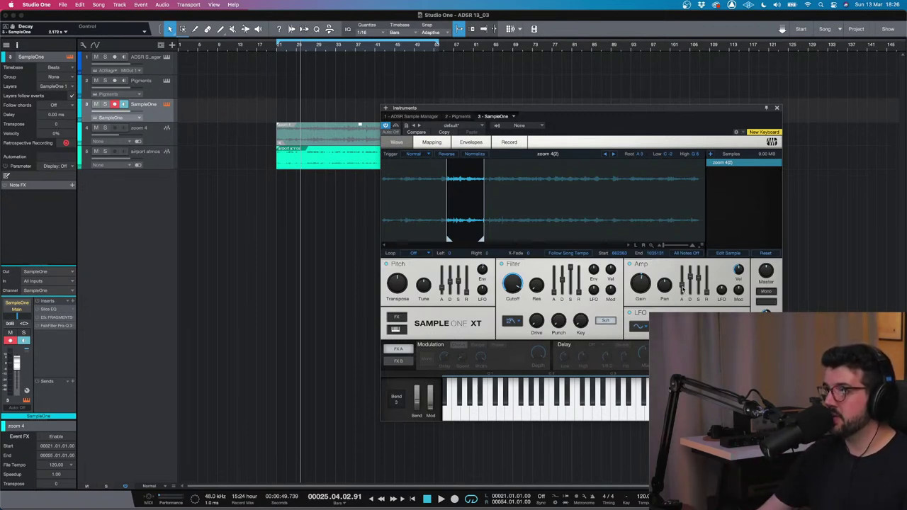
{"action": "left_click_drag", "start_coordinate": [682, 291], "coordinate": [685, 285]}
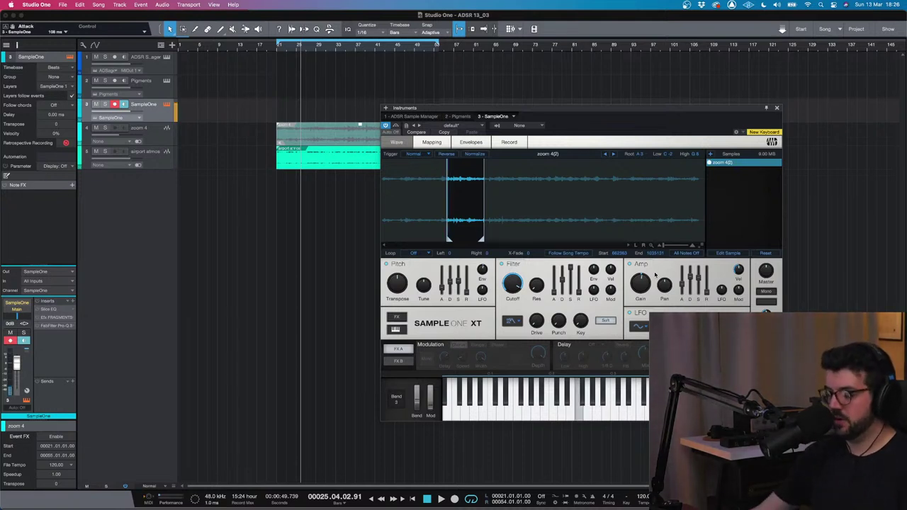
{"action": "left_click_drag", "start_coordinate": [686, 282], "coordinate": [692, 206]}
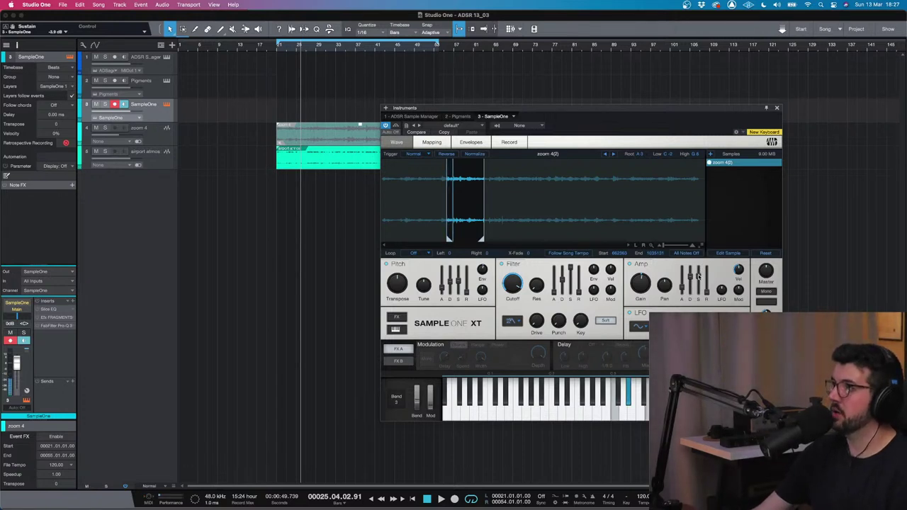
{"action": "left_click_drag", "start_coordinate": [698, 274], "coordinate": [699, 273]}
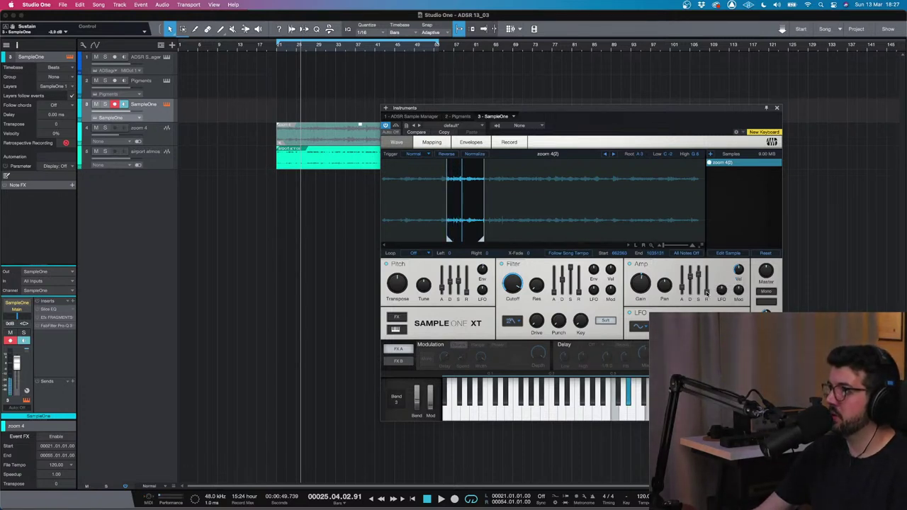
{"action": "left_click", "coordinate": [711, 285]}
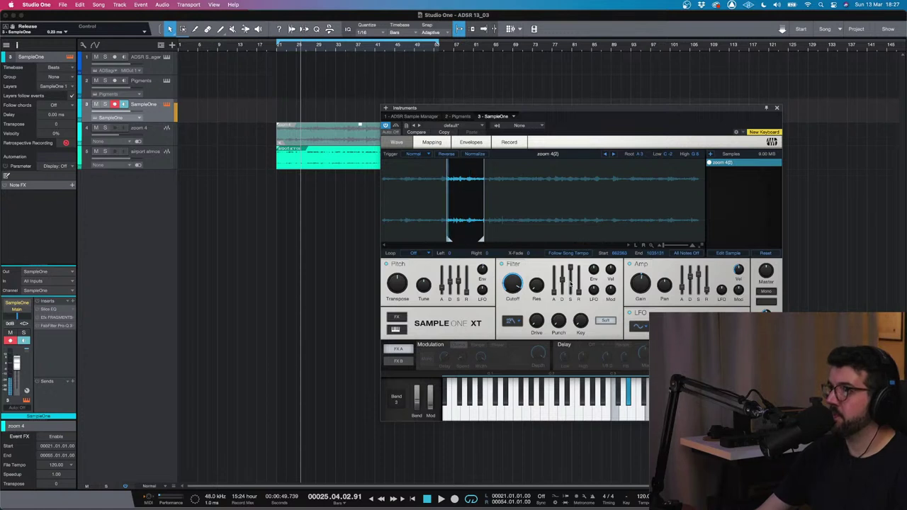
- Try the HP12 Ladder and LP24 Ladder filter types on the sample and raise the filter drive slightly
{"action": "mouse_move", "coordinate": [573, 284]}
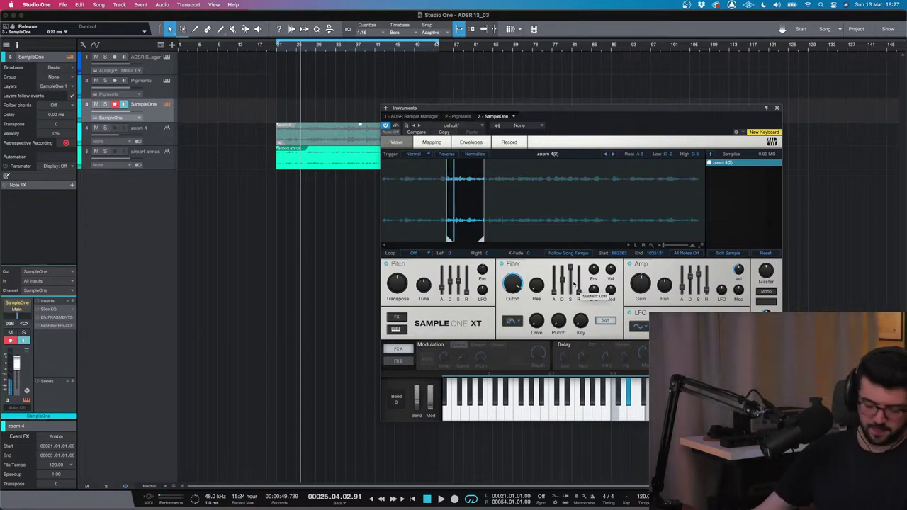
{"action": "left_click", "coordinate": [573, 284]}
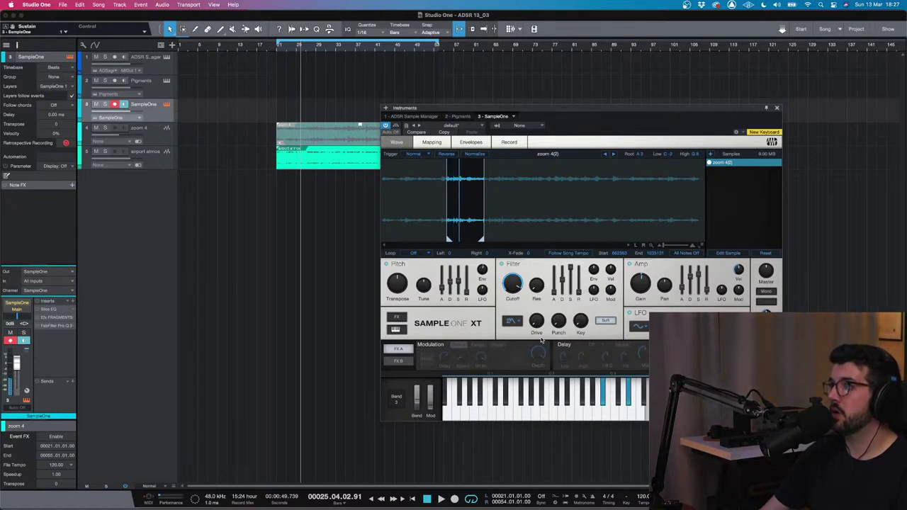
{"action": "left_click", "coordinate": [517, 321]}
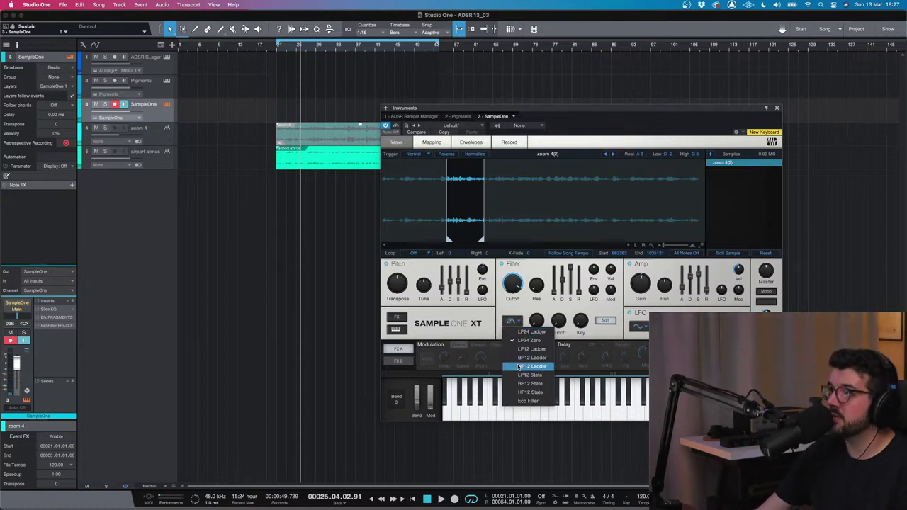
{"action": "left_click", "coordinate": [524, 366]}
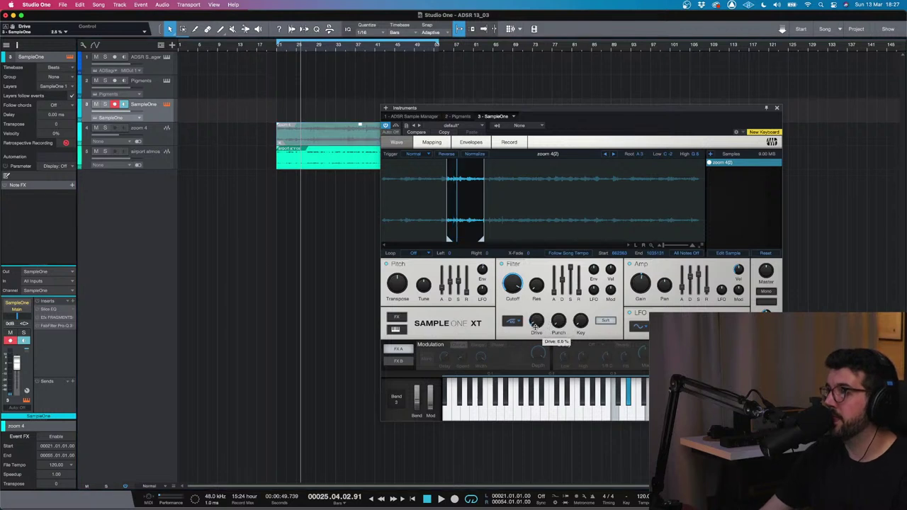
{"action": "left_click", "coordinate": [513, 323]}
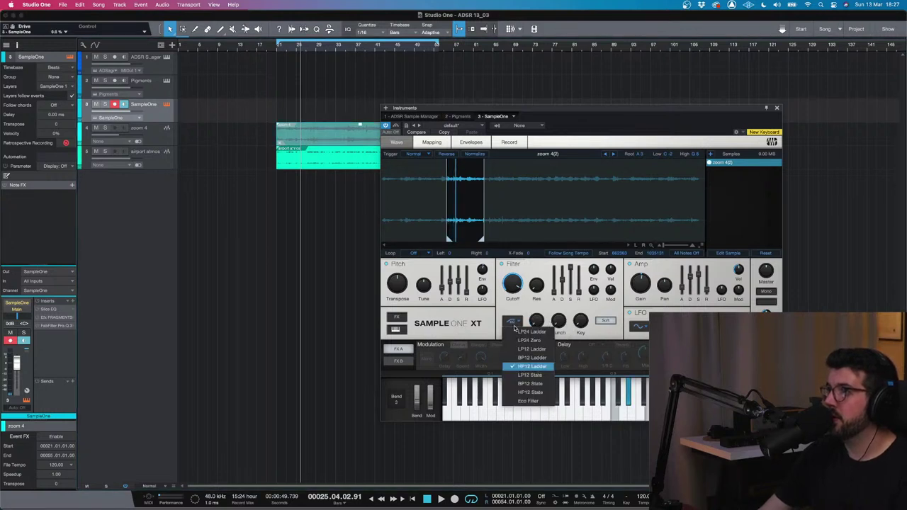
{"action": "left_click", "coordinate": [515, 328]}
{"action": "left_click", "coordinate": [513, 322]}
{"action": "left_click", "coordinate": [524, 331]}
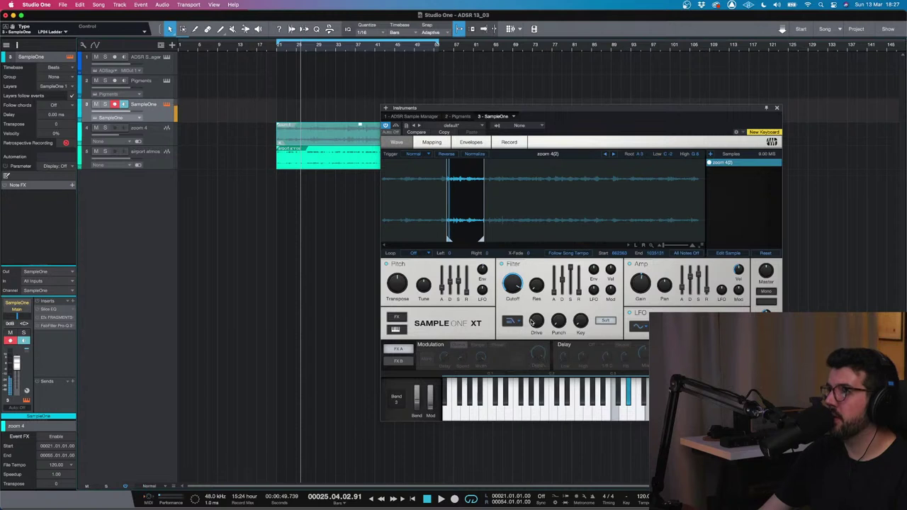
{"action": "left_click", "coordinate": [514, 322]}
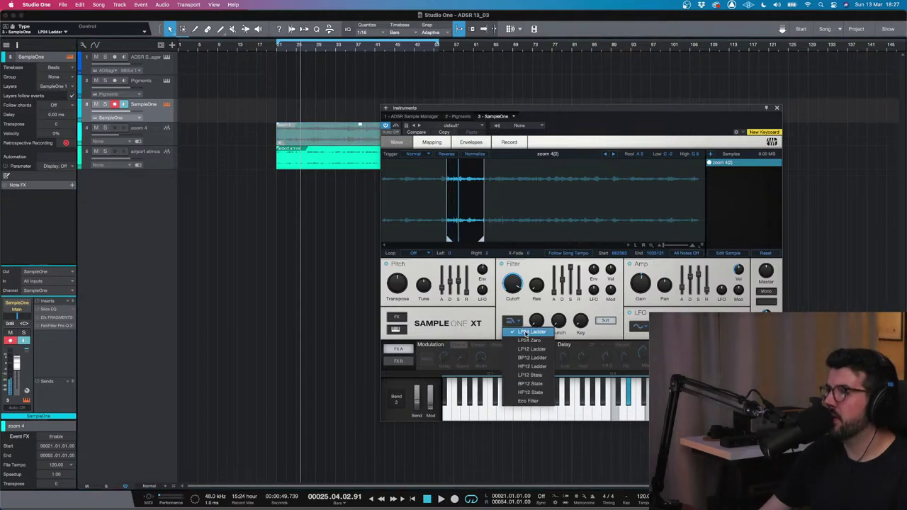
{"action": "left_click", "coordinate": [524, 323]}
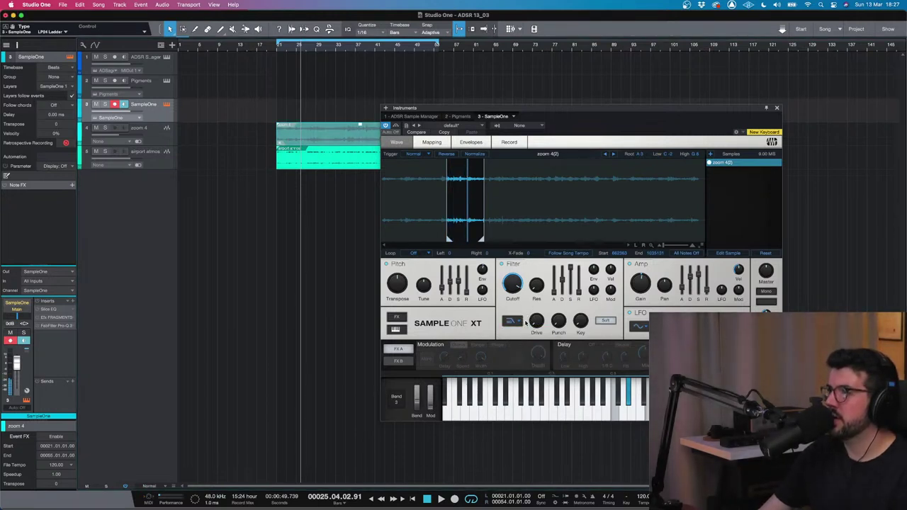
- Compare the HP12 State and LP24 Ladder filter types, and set the filter to HP12 Ladder
{"action": "left_click", "coordinate": [518, 322]}
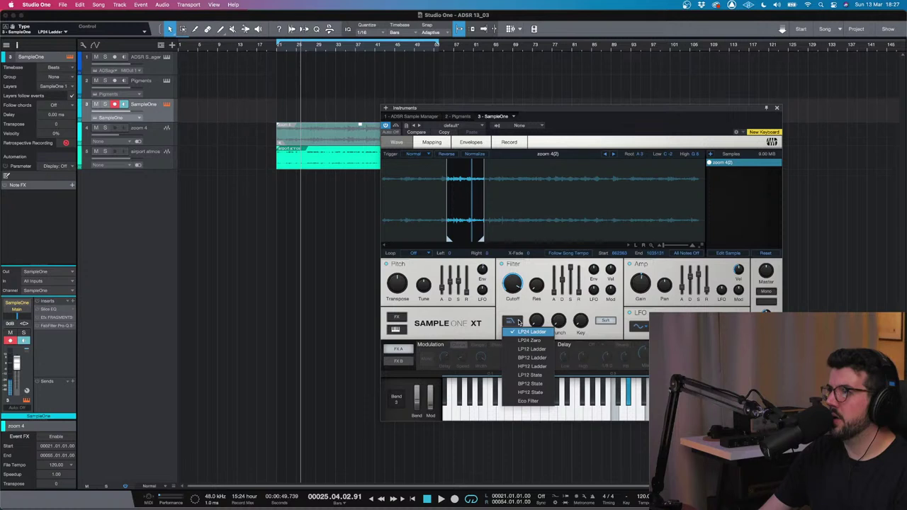
{"action": "left_click", "coordinate": [538, 392]}
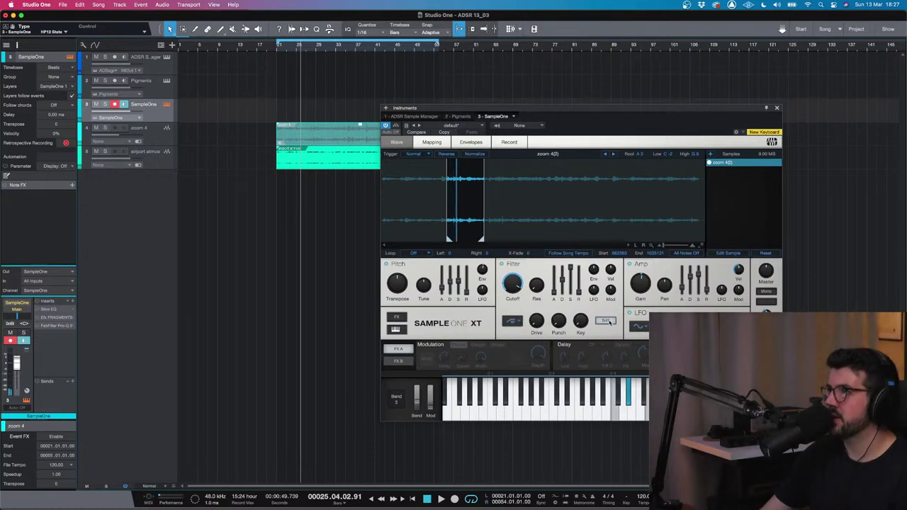
{"action": "left_click", "coordinate": [511, 321]}
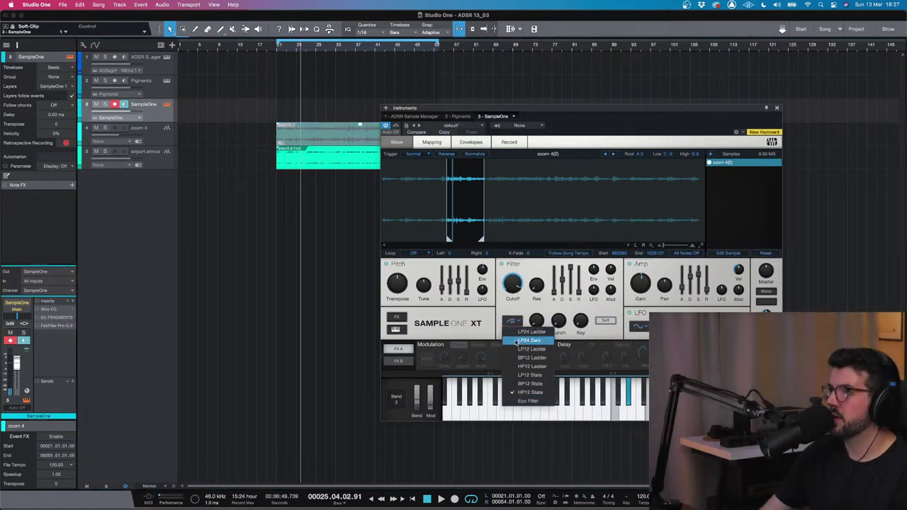
{"action": "left_click", "coordinate": [531, 331]}
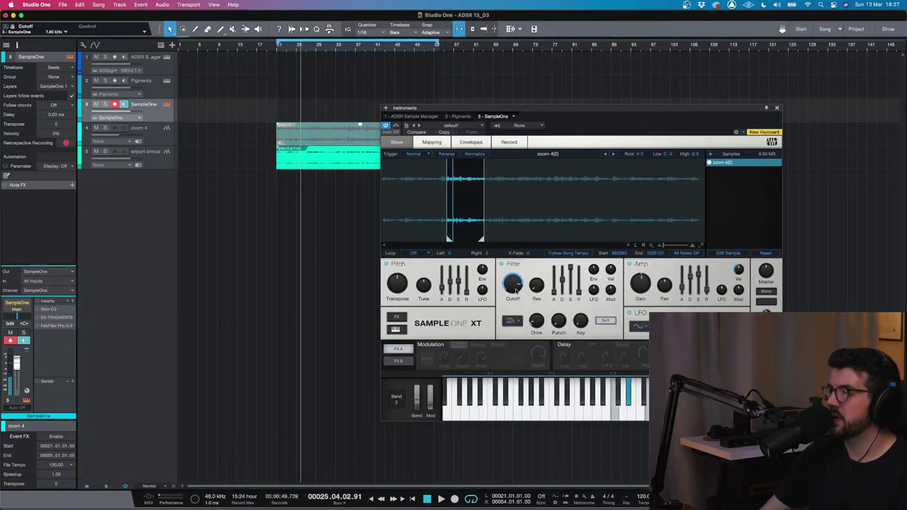
{"action": "left_click", "coordinate": [519, 322]}
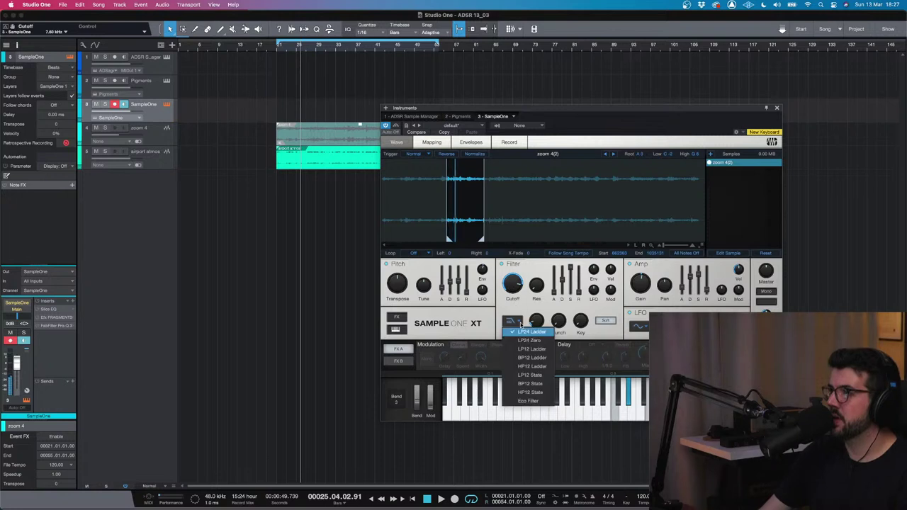
{"action": "left_click", "coordinate": [532, 366]}
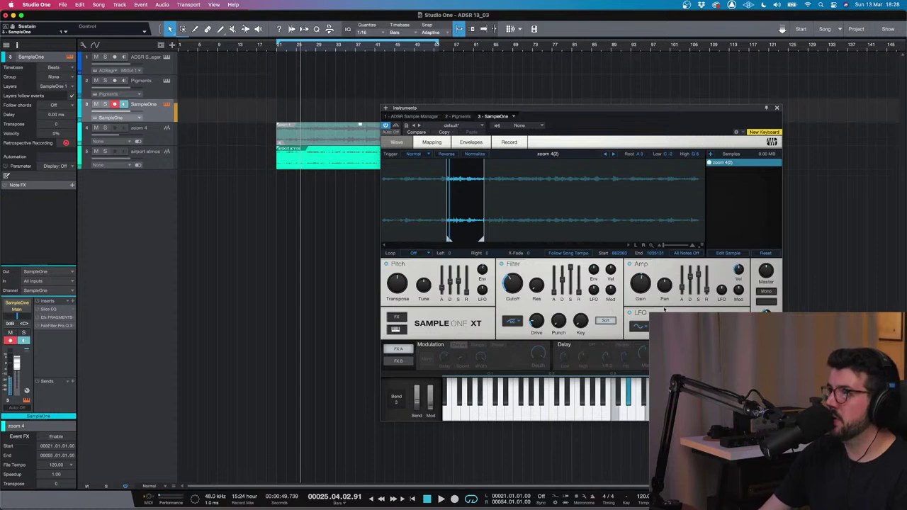
- View SampleOne's FX B effects with the Gater and EQ, and return to FX A
{"action": "mouse_move", "coordinate": [648, 285]}
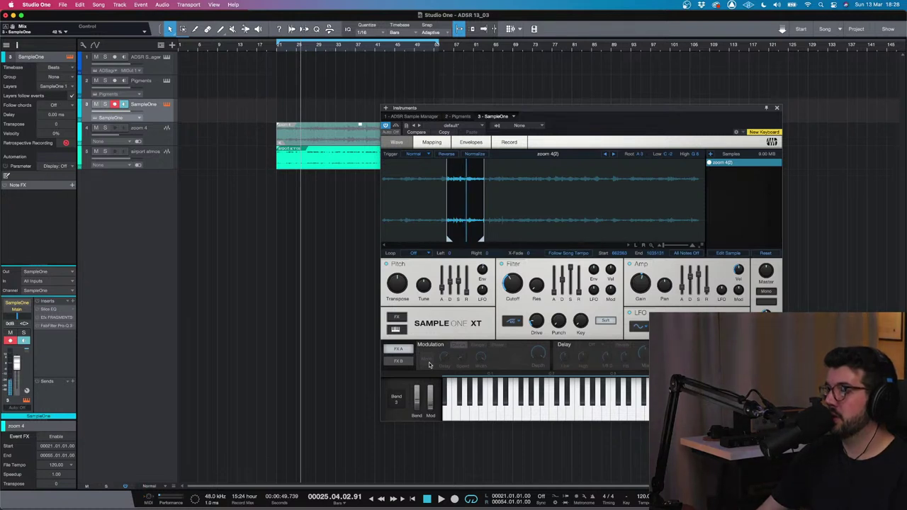
{"action": "left_click", "coordinate": [398, 361]}
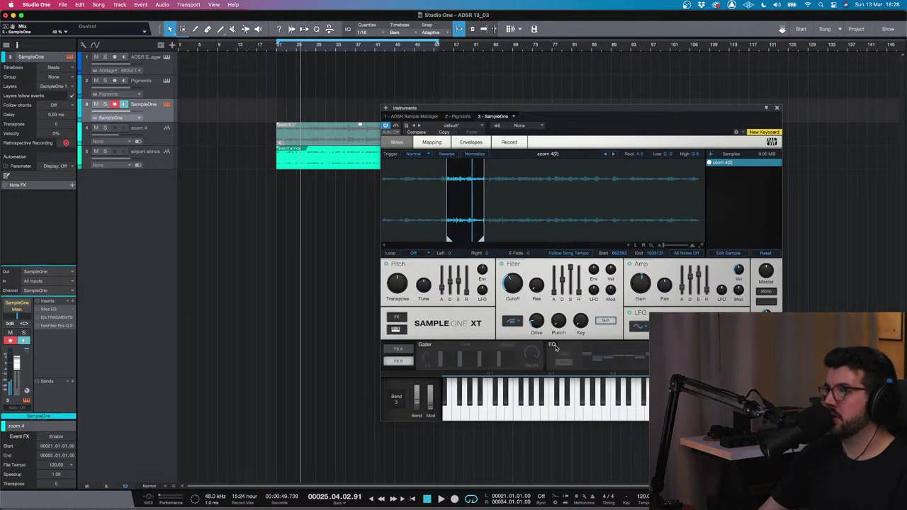
{"action": "left_click", "coordinate": [398, 349]}
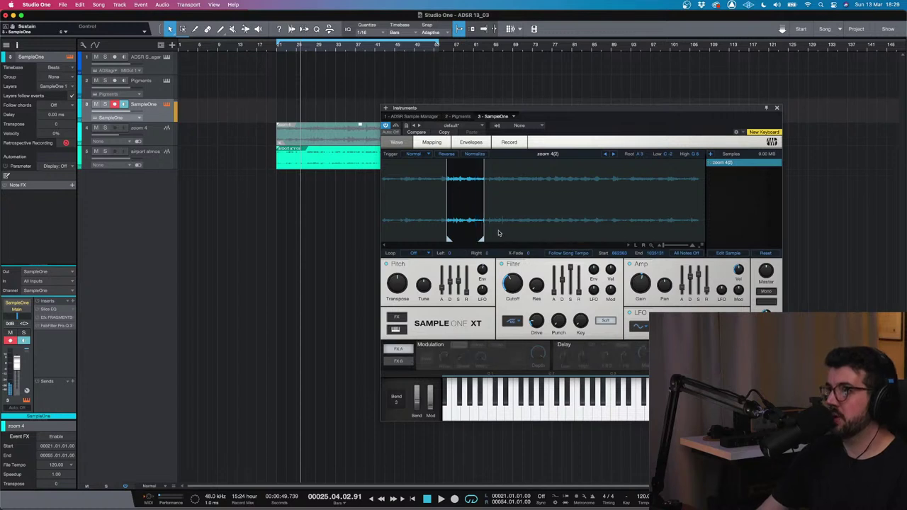
- Move the sample's playback start to about 1634000 and extend its end to about 2649000 while auditioning
{"action": "left_click_drag", "start_coordinate": [481, 240], "coordinate": [578, 238]}
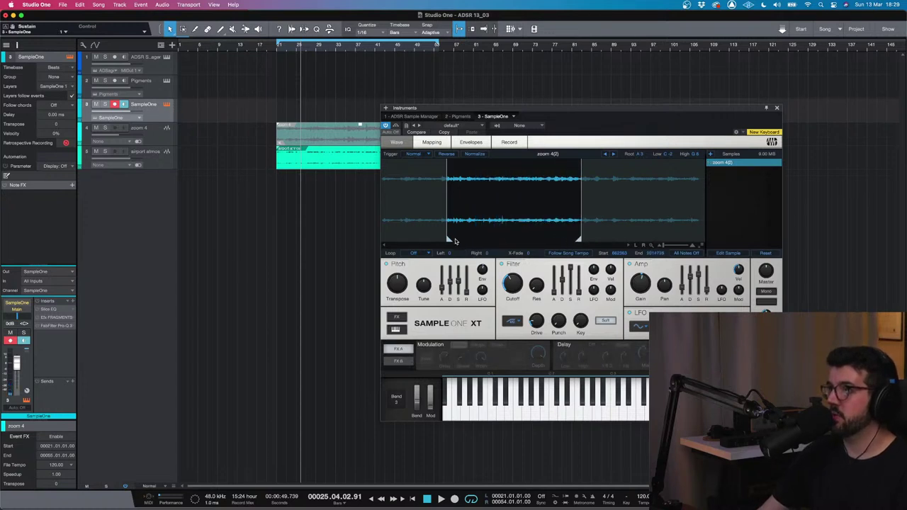
{"action": "left_click_drag", "start_coordinate": [448, 241], "coordinate": [544, 236]}
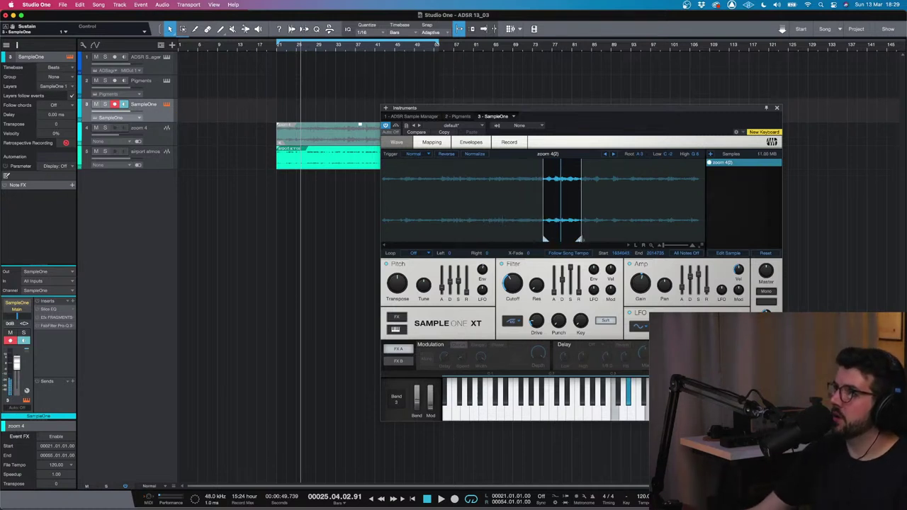
{"action": "left_click_drag", "start_coordinate": [578, 238], "coordinate": [596, 239]}
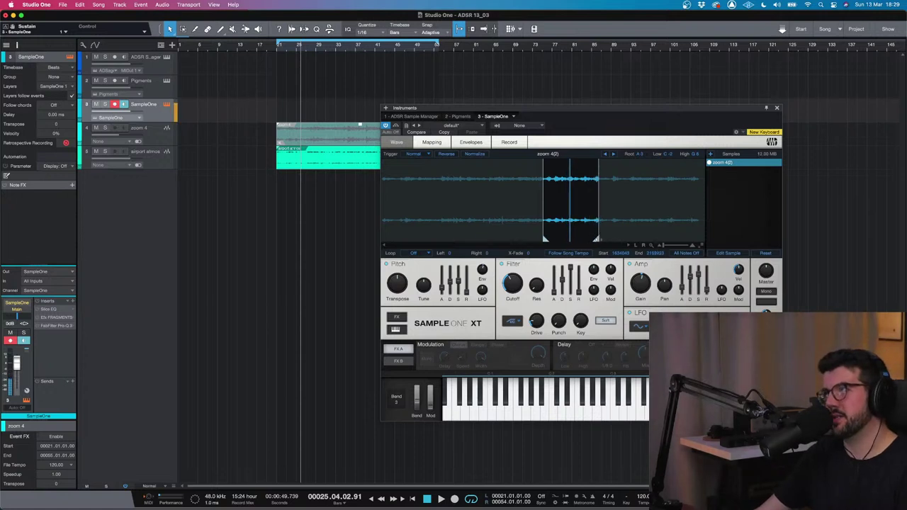
{"action": "mouse_move", "coordinate": [640, 285]}
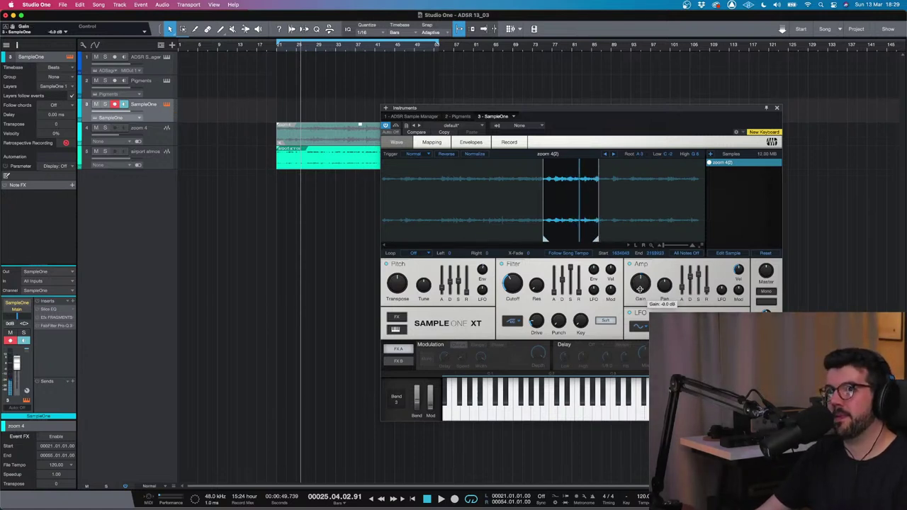
{"action": "left_click_drag", "start_coordinate": [595, 241], "coordinate": [641, 236]}
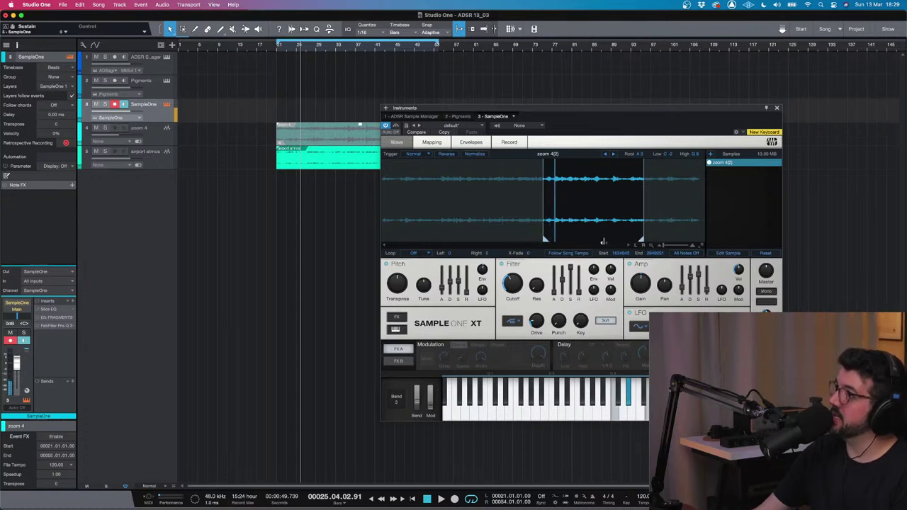
- Shorten the playback range to end at about 1745000 and set the sample's loop mode to Sustain
{"action": "left_click_drag", "start_coordinate": [603, 242], "coordinate": [563, 241]}
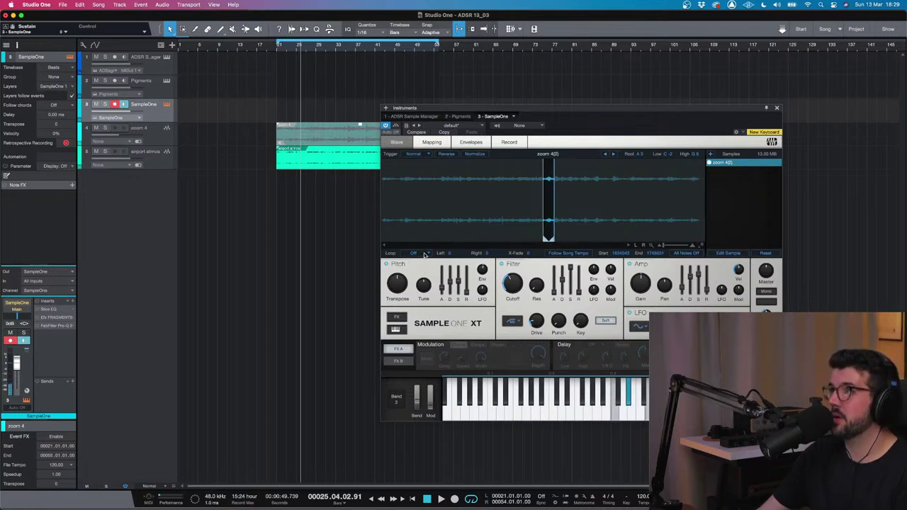
{"action": "left_click", "coordinate": [424, 254]}
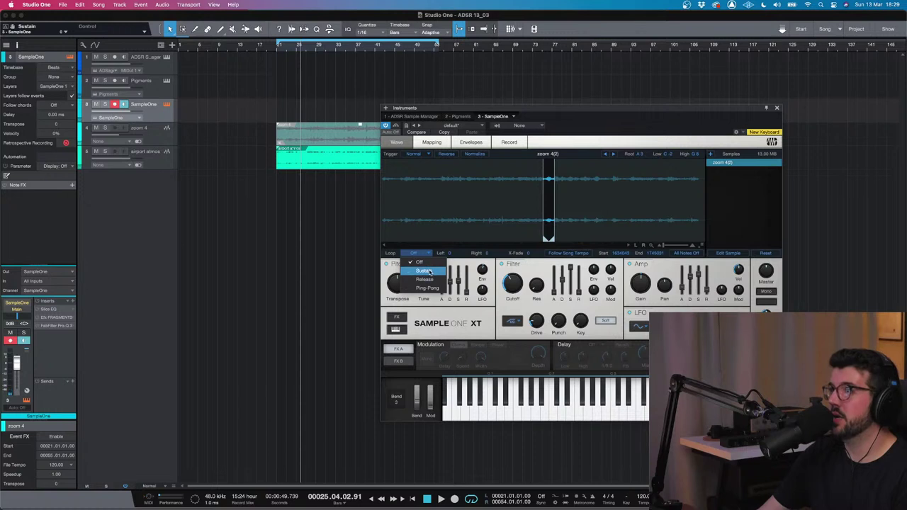
{"action": "left_click", "coordinate": [429, 272]}
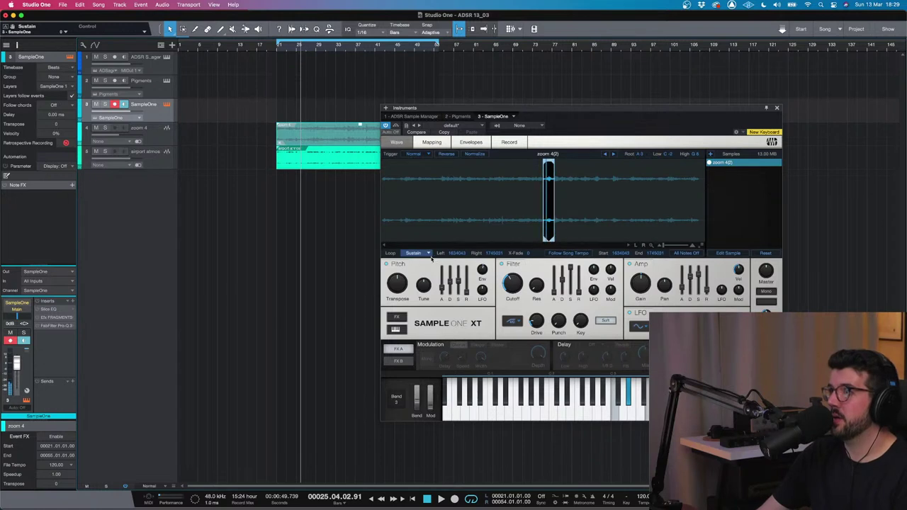
- Set the zoom 4 sample's Sustain loop crossfade to about 590 and adjust the filter cutoff slightly while auditioning
{"action": "left_click", "coordinate": [427, 254]}
{"action": "left_click", "coordinate": [428, 271]}
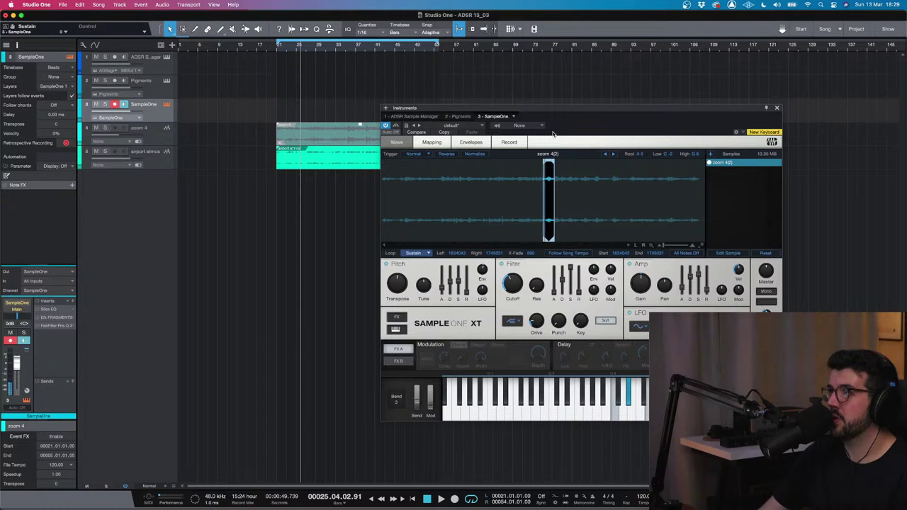
{"action": "scroll", "coordinate": [548, 197], "scroll_direction": "up", "scroll_amount": 2}
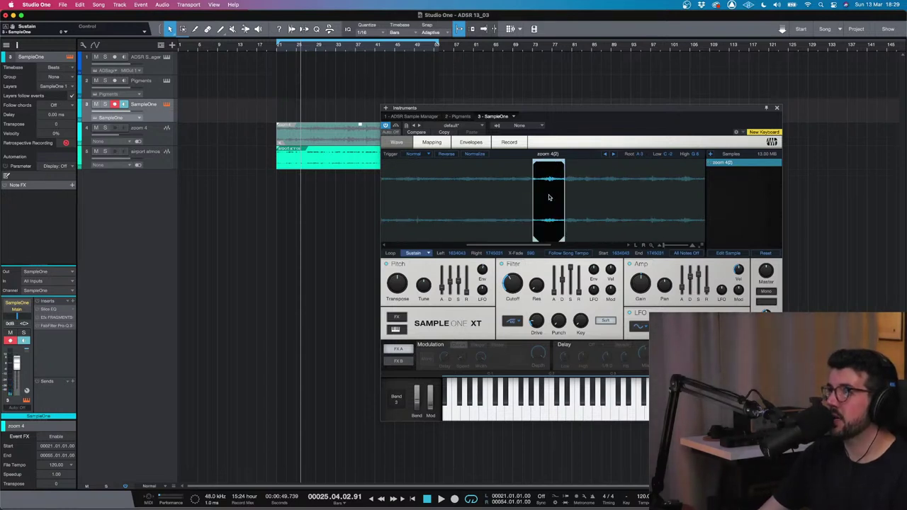
{"action": "scroll", "coordinate": [548, 197], "scroll_direction": "up", "scroll_amount": 3}
{"action": "scroll", "coordinate": [548, 197], "scroll_direction": "down", "scroll_amount": 3}
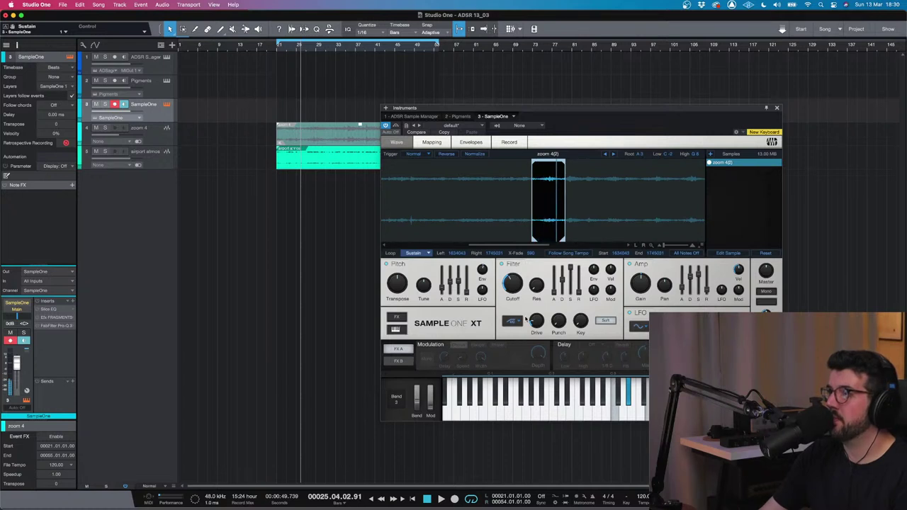
{"action": "mouse_move", "coordinate": [517, 282]}
{"action": "left_click_drag", "start_coordinate": [517, 282], "coordinate": [517, 286]}
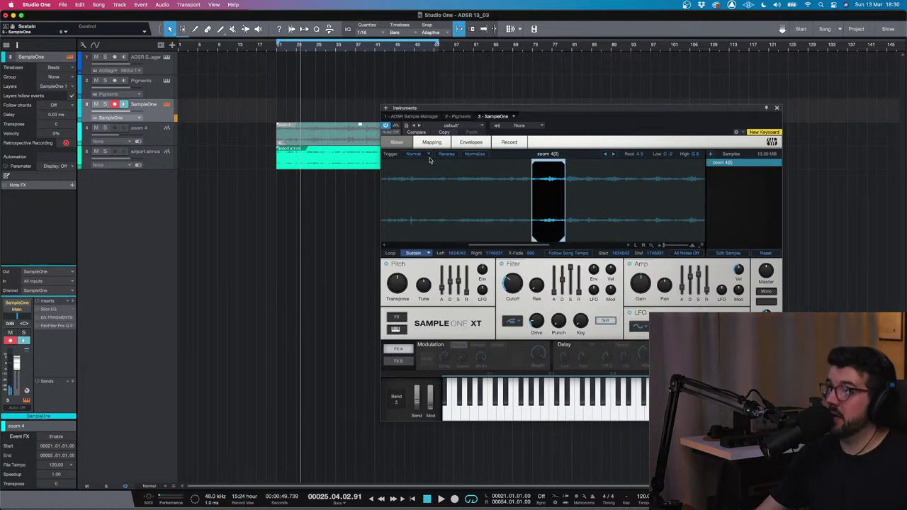
- Review SampleOne's pitch, filter and amplitude envelopes, look briefly at Pigments, and return to SampleOne's waveform view
{"action": "left_click", "coordinate": [470, 141]}
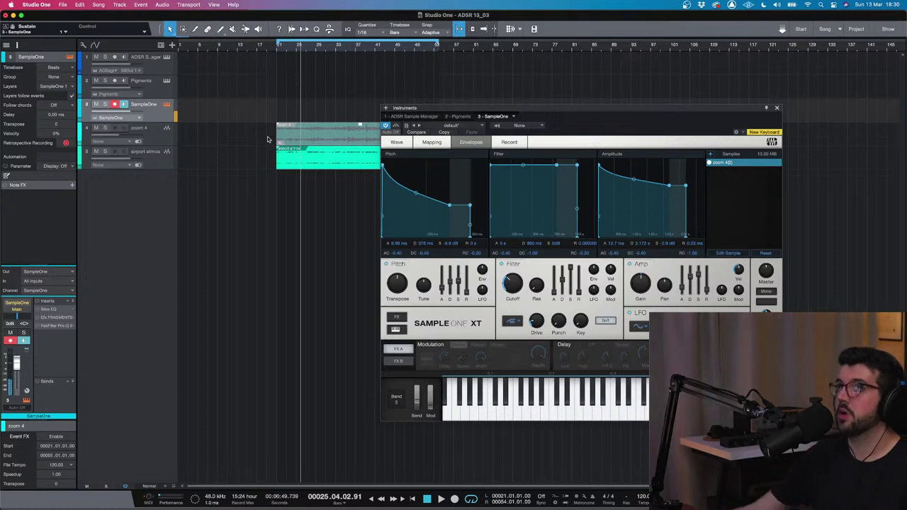
{"action": "left_click", "coordinate": [157, 91]}
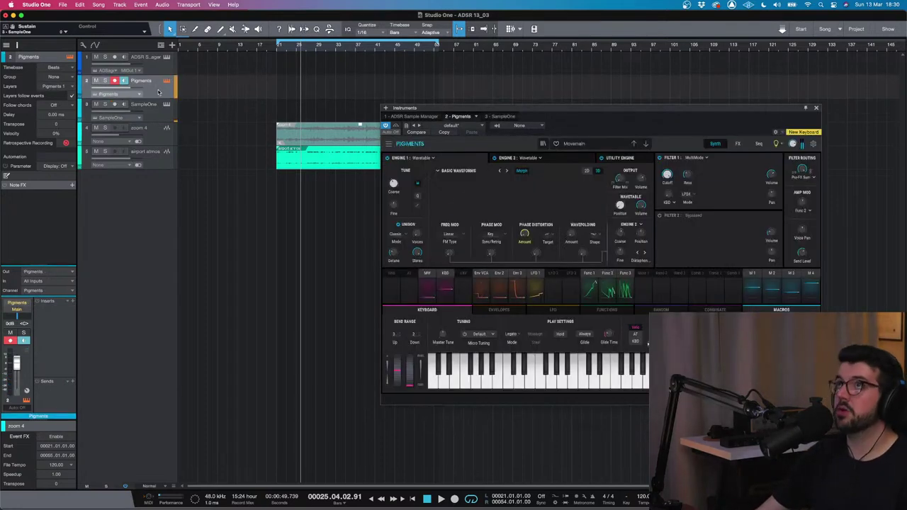
{"action": "left_click", "coordinate": [495, 116]}
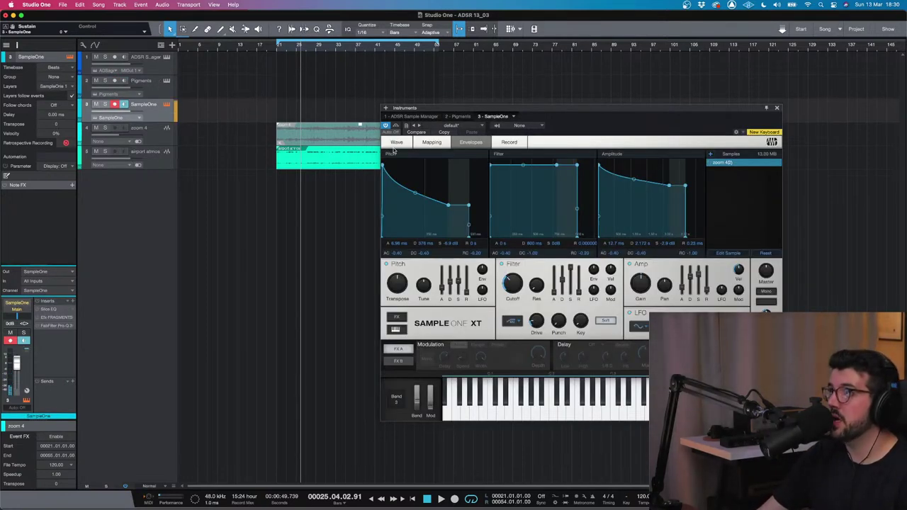
{"action": "left_click", "coordinate": [393, 144]}
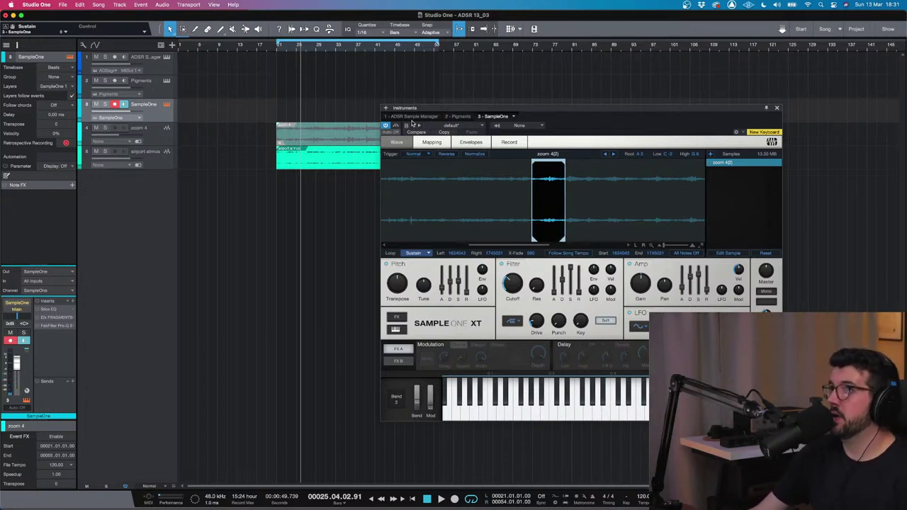
- Store the SampleOne settings as a preset named Airport Atmos with the description ADSR 13/03 and no subfolder
{"action": "left_click", "coordinate": [407, 126]}
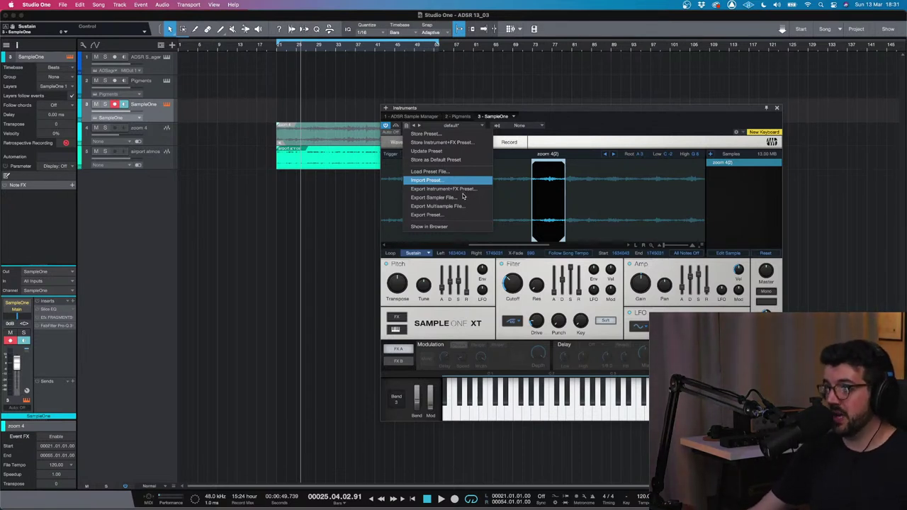
{"action": "left_click", "coordinate": [432, 134]}
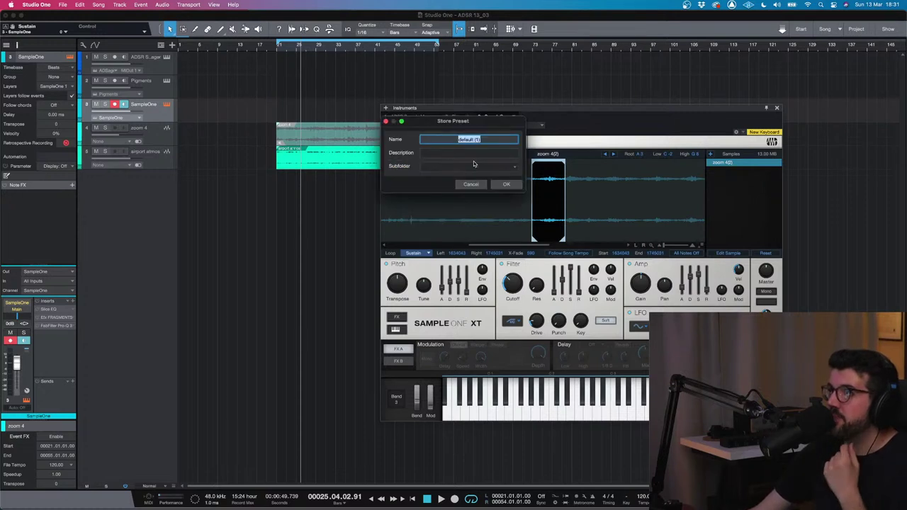
{"action": "type", "text": "Airport Atmos"}
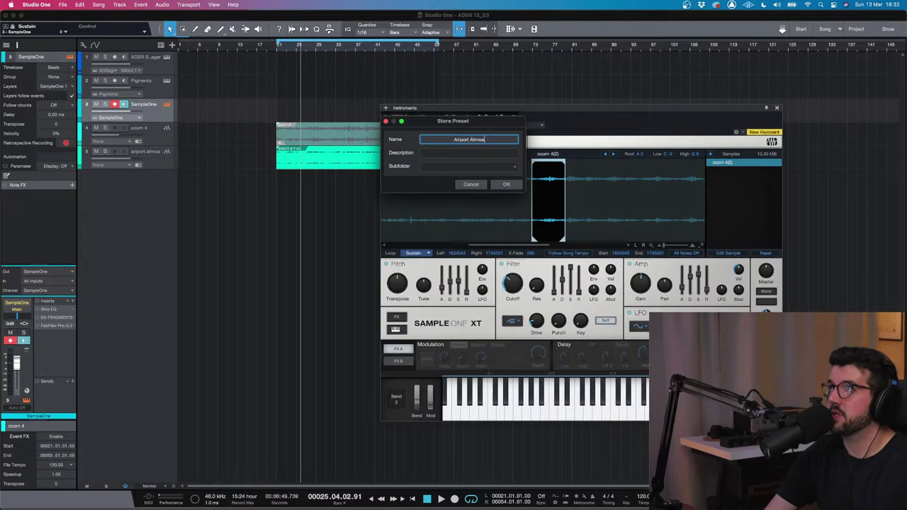
{"action": "key", "text": "Tab"}
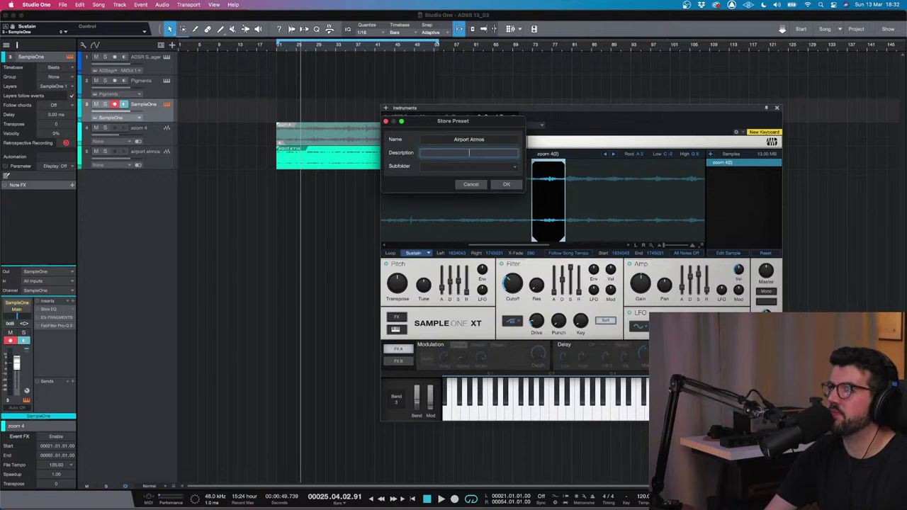
{"action": "type", "text": "ADSR 13/03"}
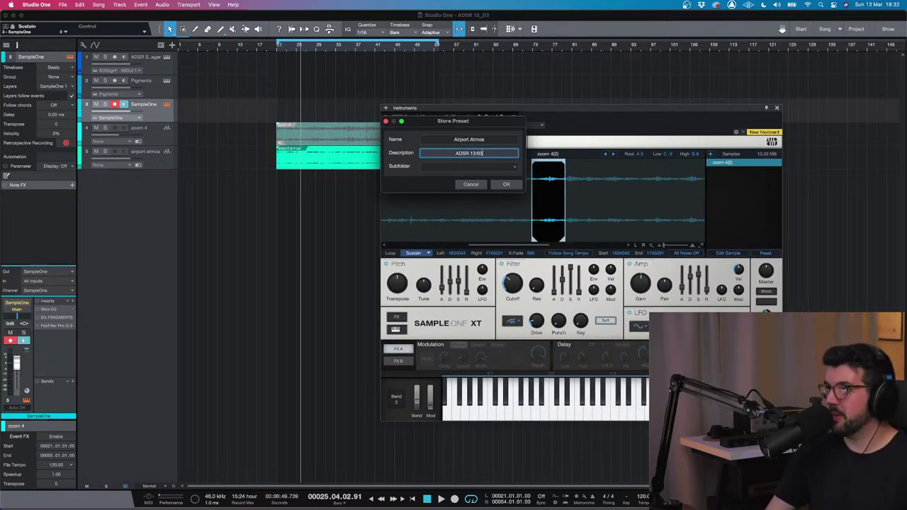
{"action": "left_click", "coordinate": [468, 167]}
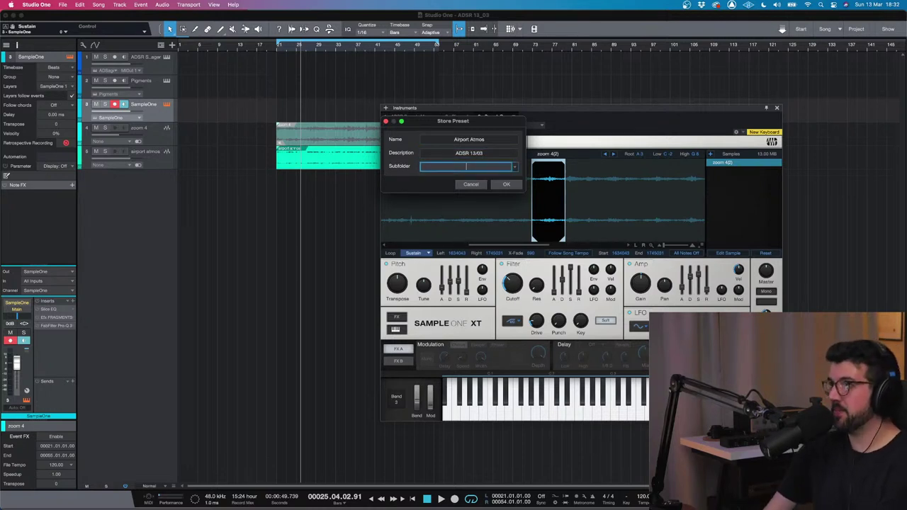
{"action": "left_click", "coordinate": [514, 169]}
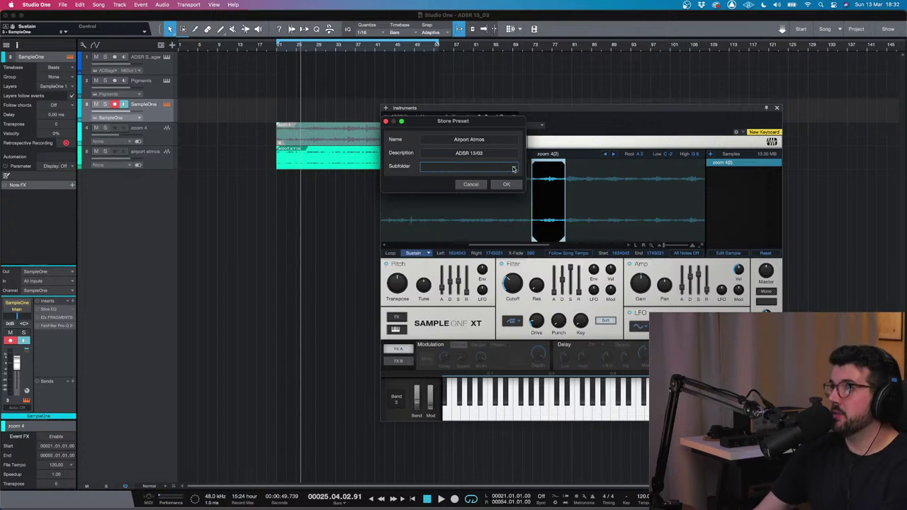
{"action": "left_click", "coordinate": [506, 183]}
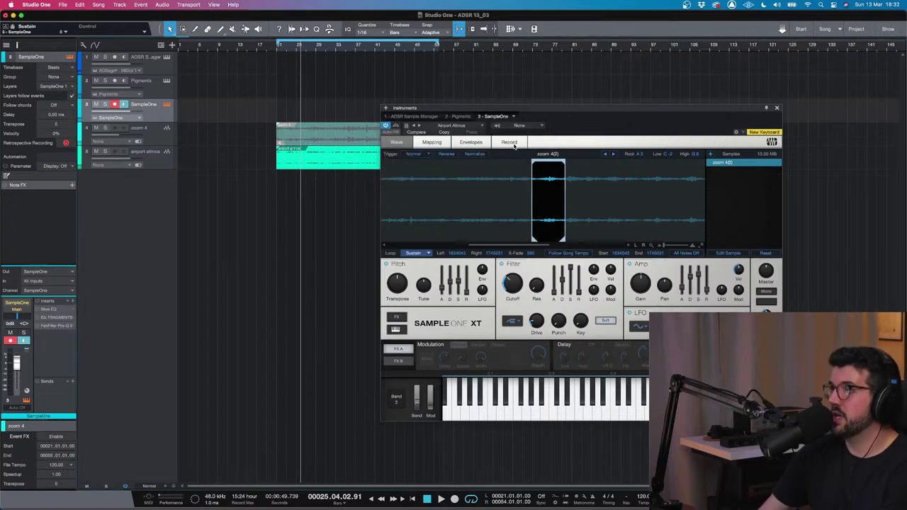
- Test the preset recall by loading default and then Airport Atmos in SampleOne, and close the instrument window
{"action": "left_click", "coordinate": [484, 127]}
{"action": "left_click", "coordinate": [483, 128]}
{"action": "left_click", "coordinate": [483, 129]}
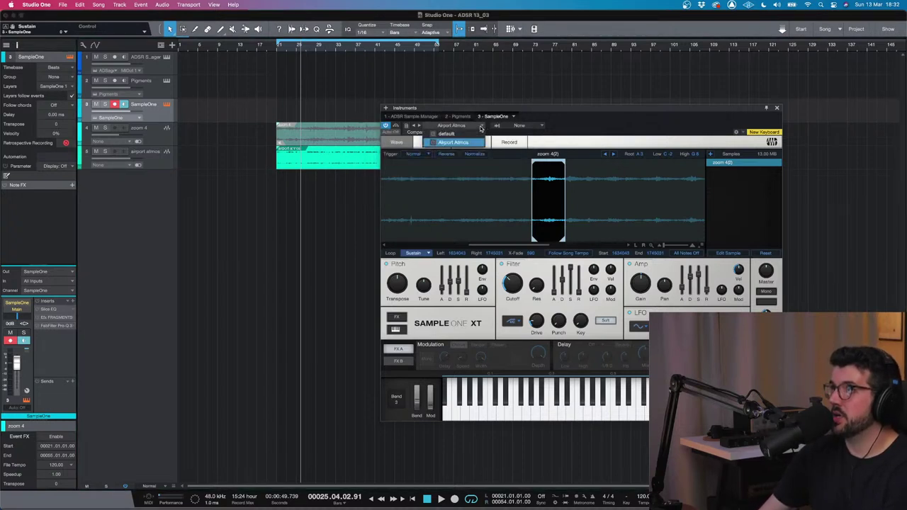
{"action": "left_click", "coordinate": [468, 135]}
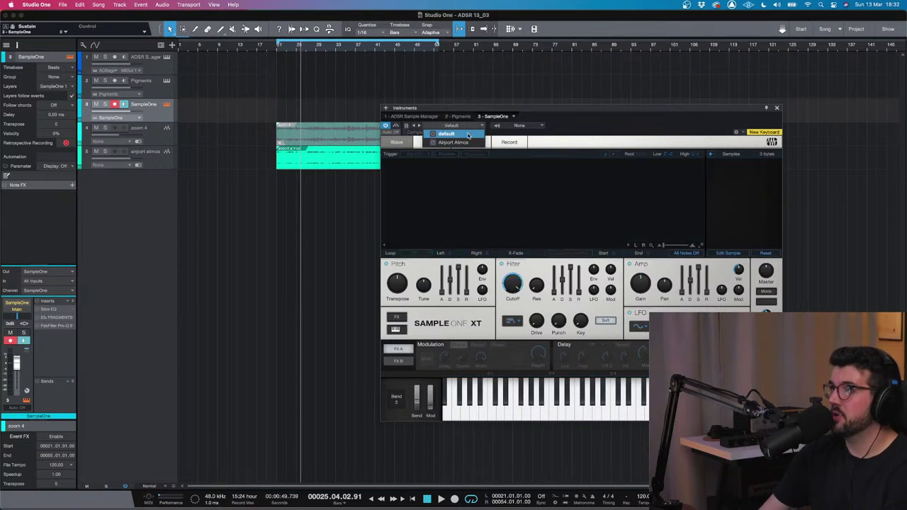
{"action": "left_click", "coordinate": [462, 143]}
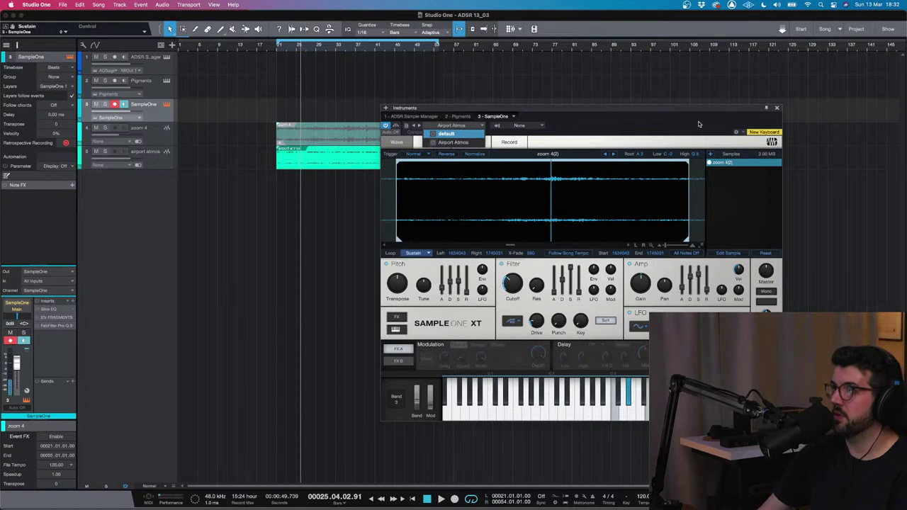
{"action": "left_click", "coordinate": [780, 119]}
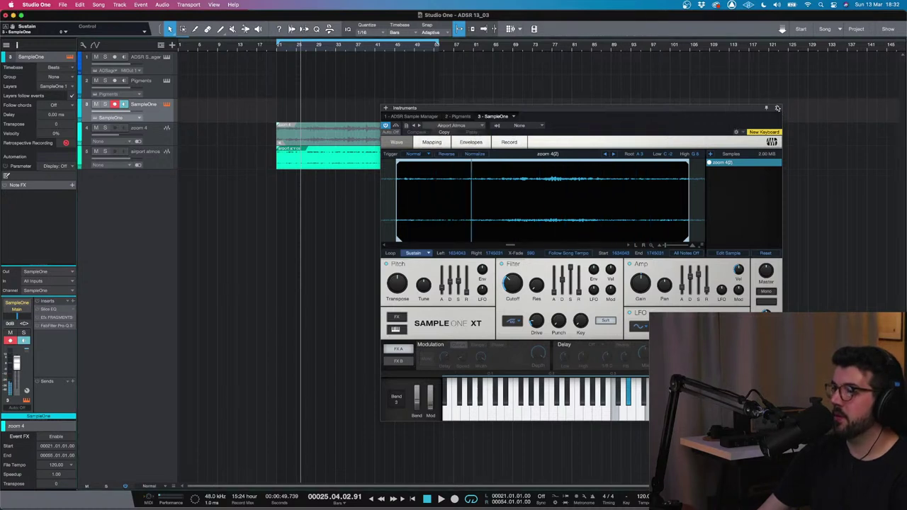
{"action": "left_click", "coordinate": [777, 109]}
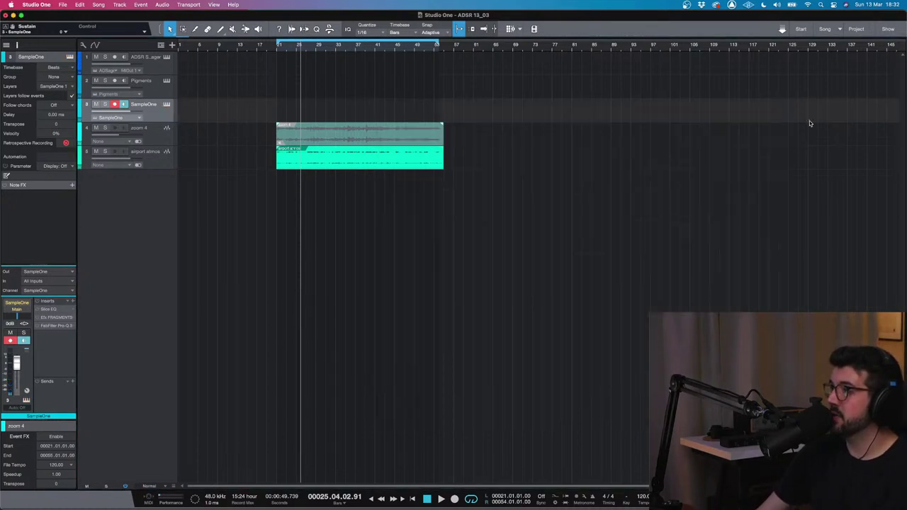
- Add a second SampleOne from the PreSonus instruments on a new track, and hide the browser
{"action": "key", "text": "F5"}
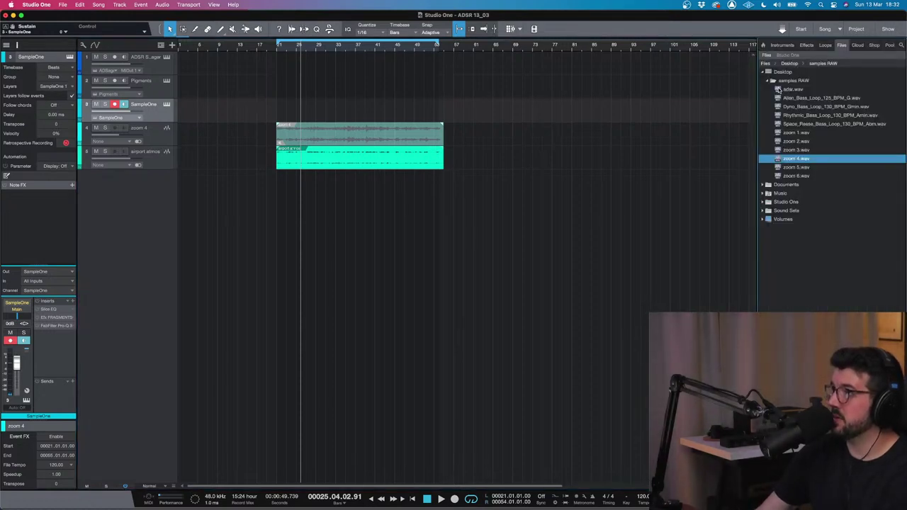
{"action": "left_click", "coordinate": [786, 48]}
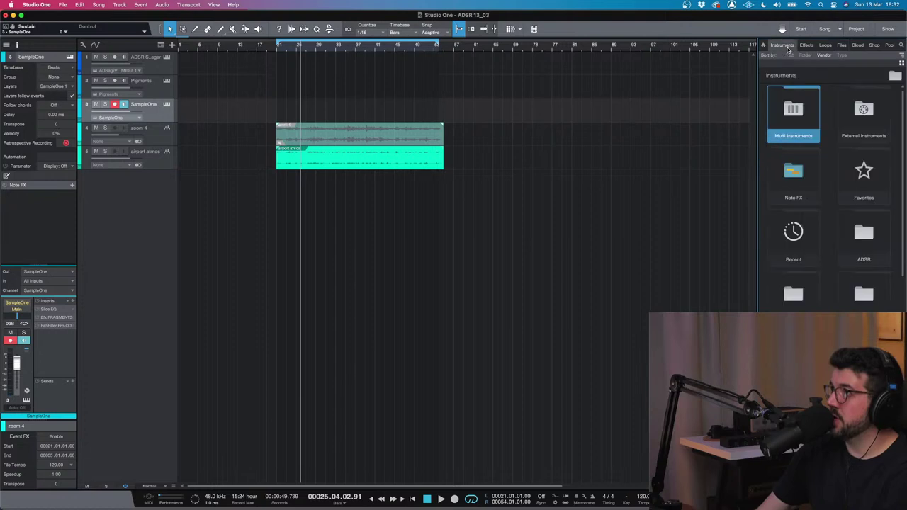
{"action": "scroll", "coordinate": [840, 244], "scroll_direction": "down", "scroll_amount": 5}
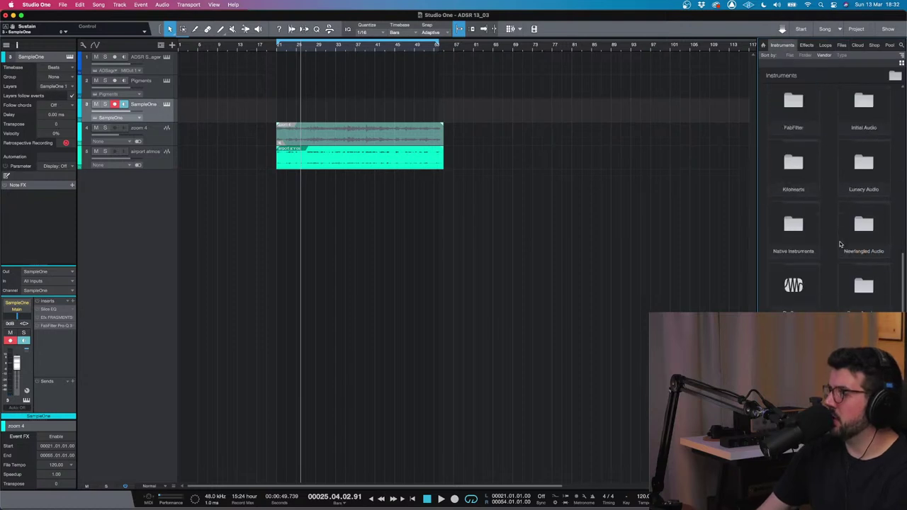
{"action": "left_click", "coordinate": [794, 285]}
{"action": "left_click_drag", "start_coordinate": [799, 234], "coordinate": [674, 239]}
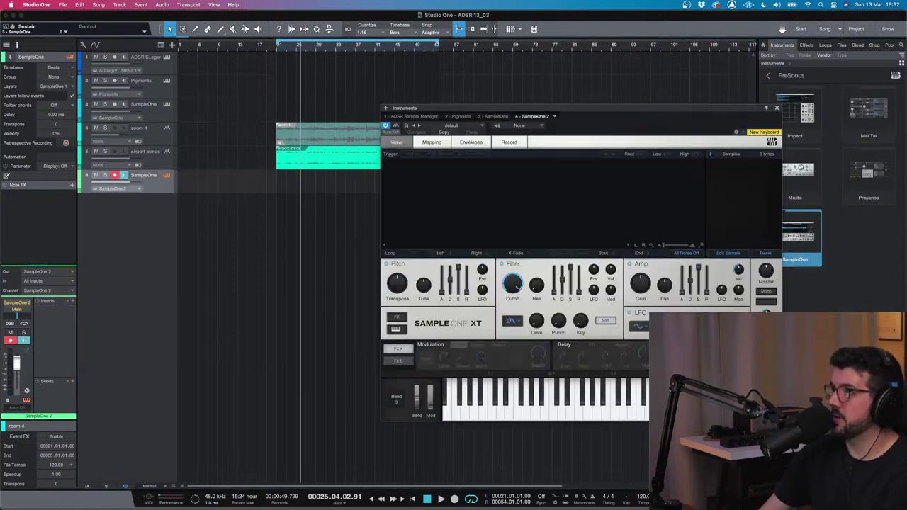
{"action": "key", "text": "F5"}
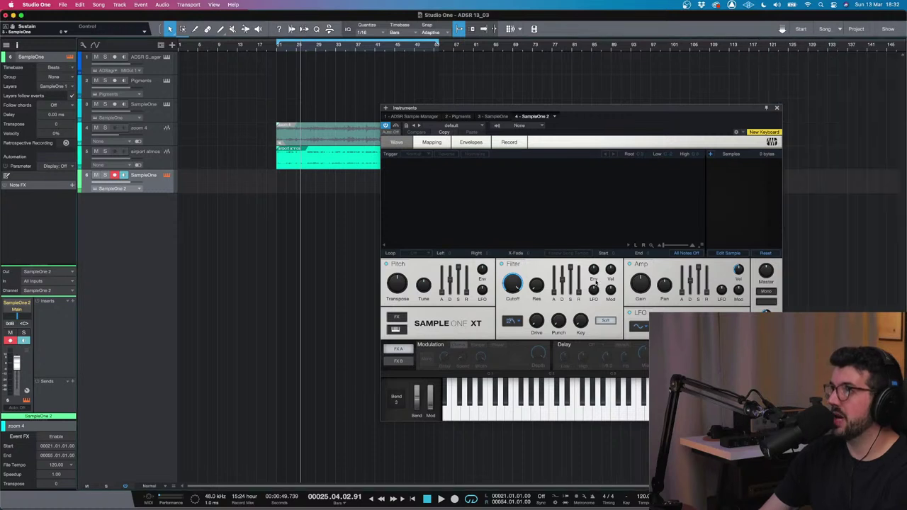
- Load the Airport Atmos preset into the new SampleOne instance and close its window
{"action": "left_click", "coordinate": [448, 125]}
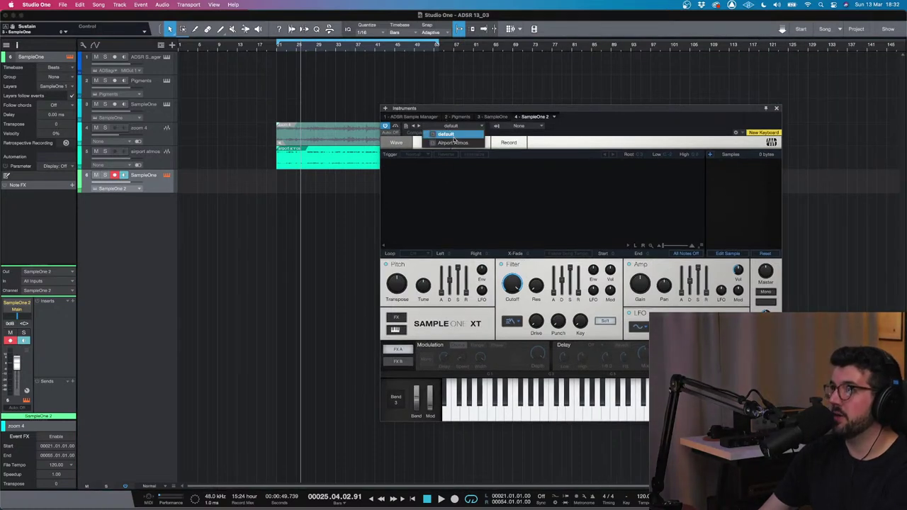
{"action": "left_click", "coordinate": [454, 142]}
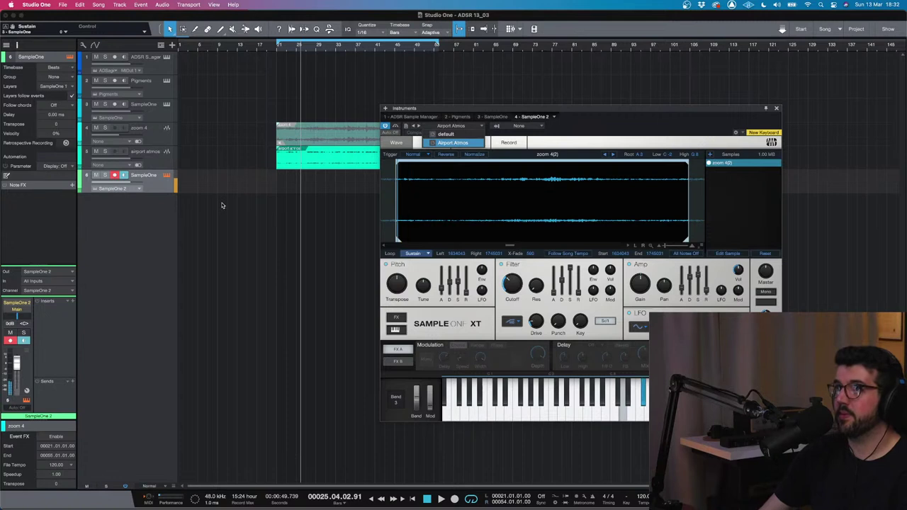
{"action": "left_click", "coordinate": [776, 109]}
{"action": "left_click", "coordinate": [776, 109]}
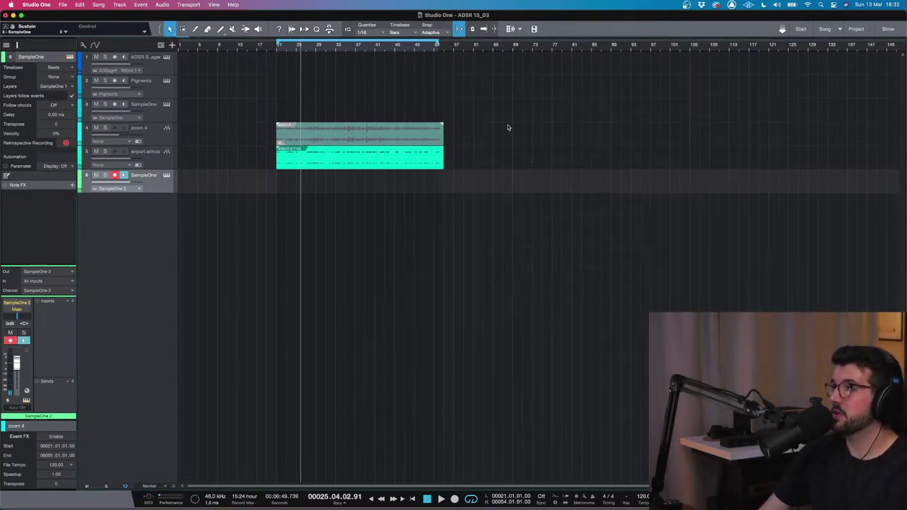
- Select the airport atmos audio track and play it back from bar 21
{"action": "left_click", "coordinate": [146, 153]}
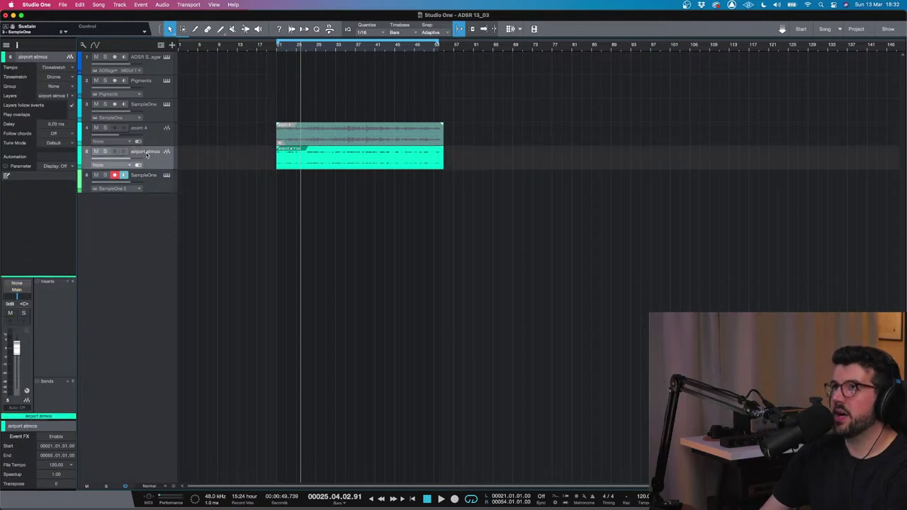
{"action": "key", "text": "w"}
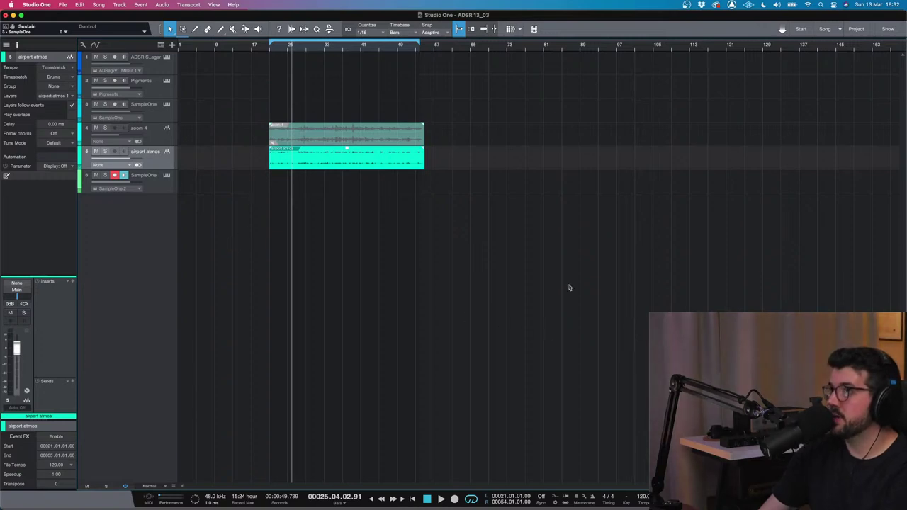
{"action": "left_click", "coordinate": [269, 50]}
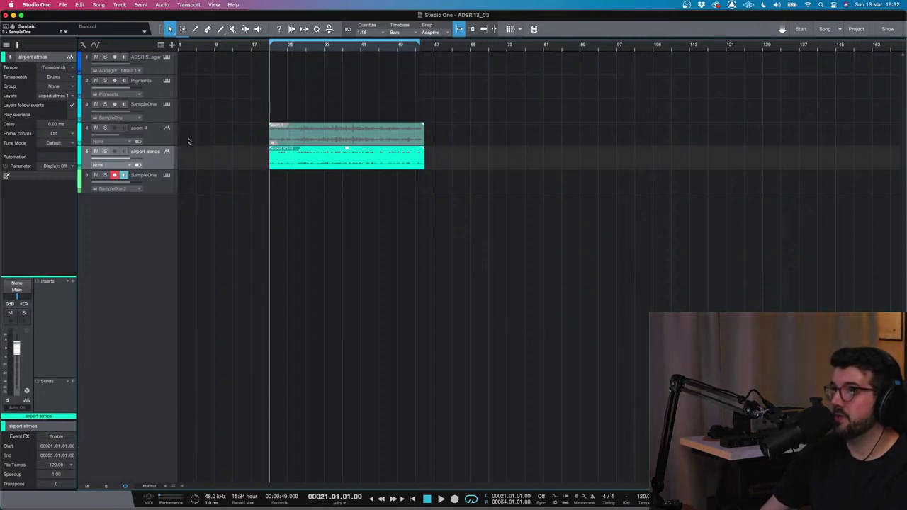
{"action": "key", "text": "space"}
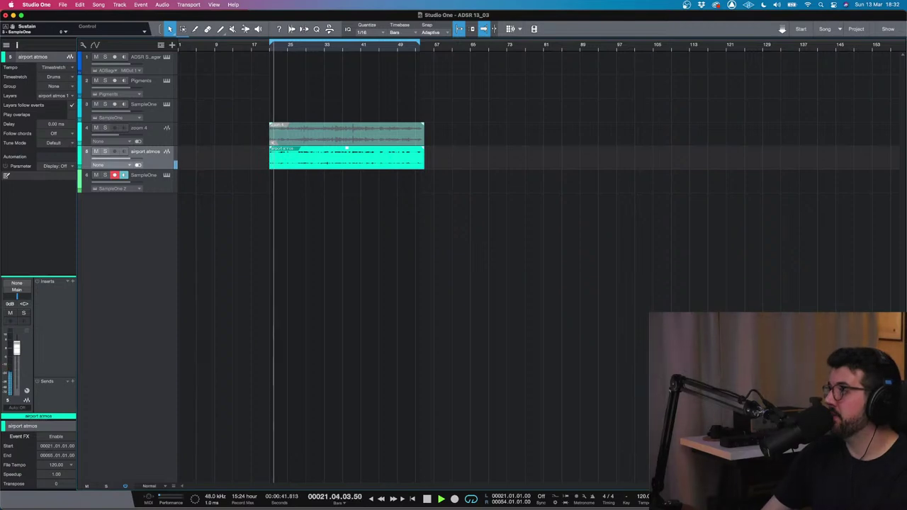
- Add zoom 1.wav from the samples RAW folder as a new audio track at bar 21, placed above the second SampleOne track
{"action": "key", "text": "F5"}
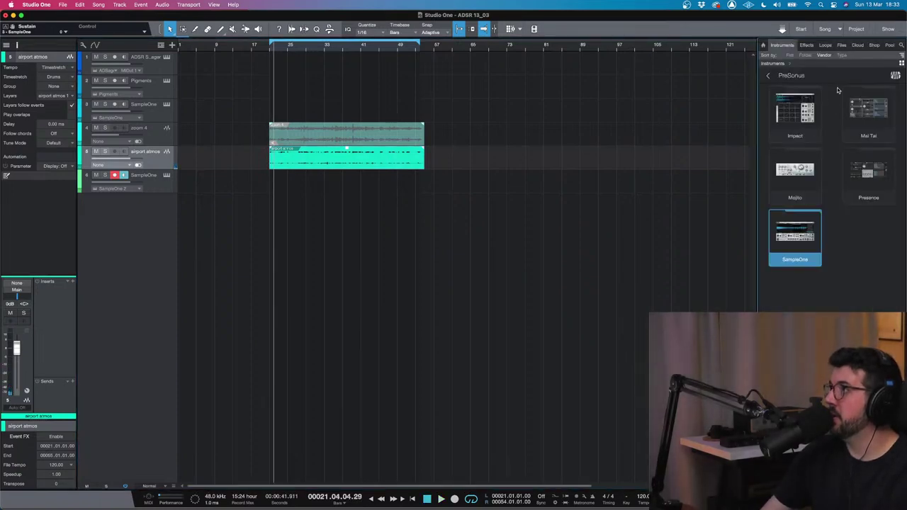
{"action": "left_click", "coordinate": [841, 45]}
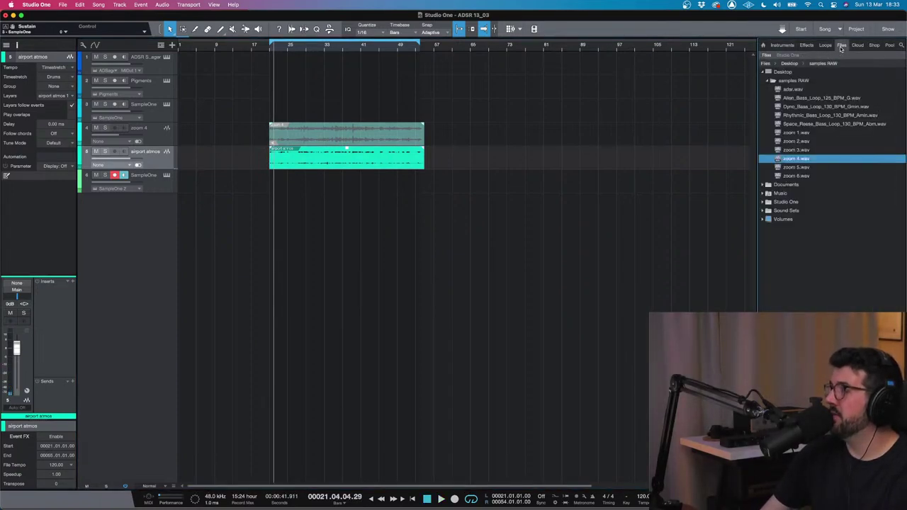
{"action": "left_click", "coordinate": [802, 132]}
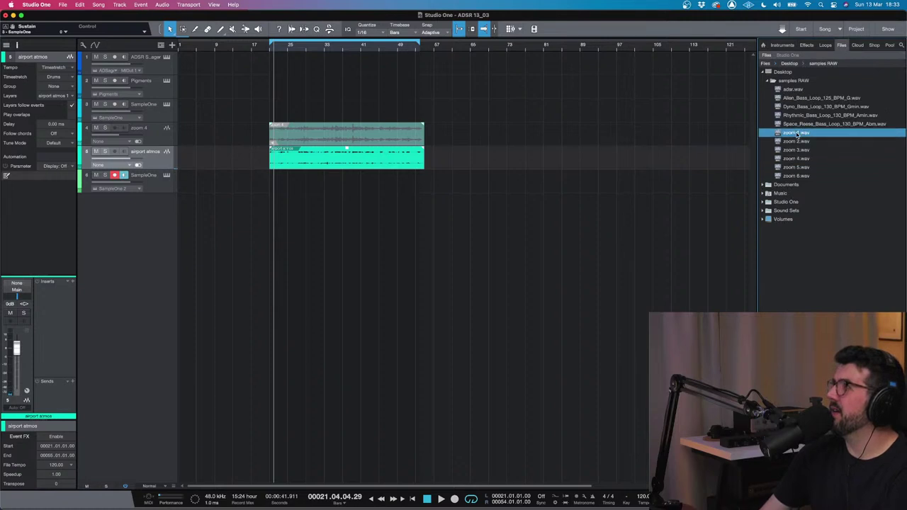
{"action": "left_click_drag", "start_coordinate": [797, 134], "coordinate": [285, 230]}
{"action": "key", "text": "shift+f"}
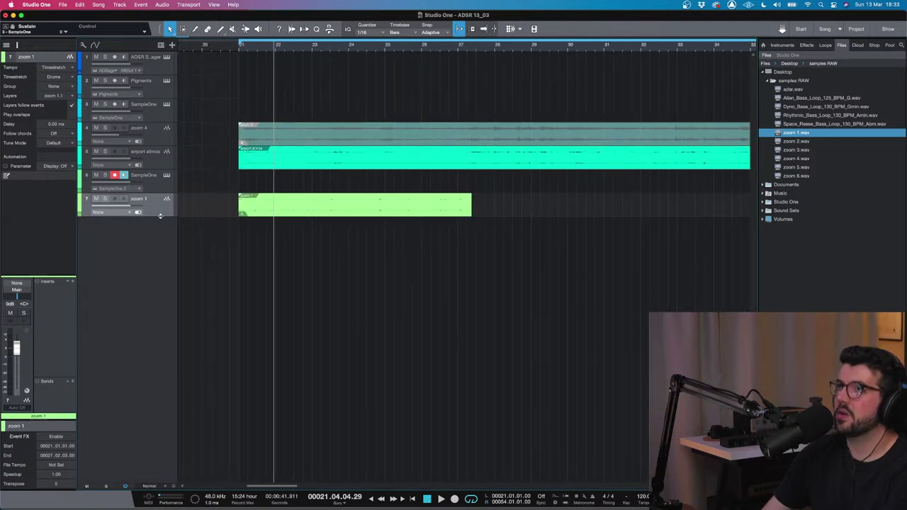
{"action": "left_click_drag", "start_coordinate": [154, 178], "coordinate": [154, 204]}
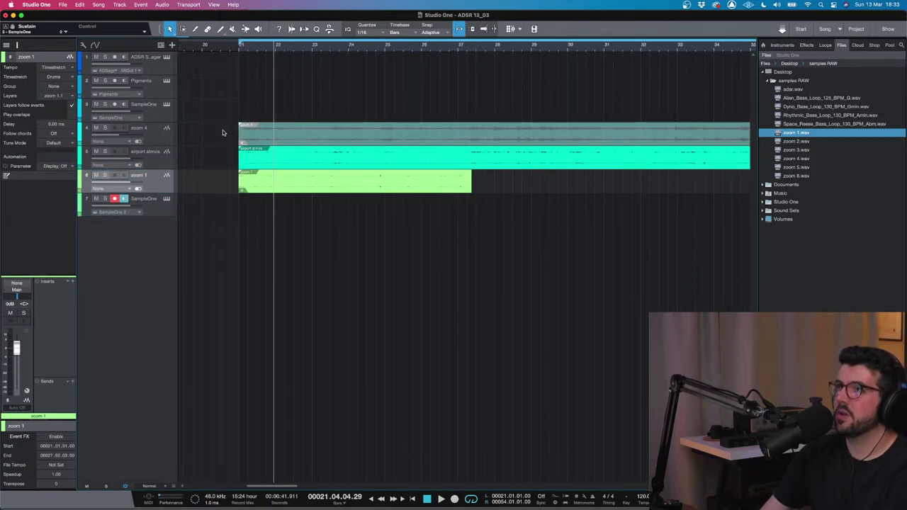
- Play the arrangement from bar 21 and solo the zoom 1 track
{"action": "left_click", "coordinate": [240, 46]}
{"action": "key", "text": "space"}
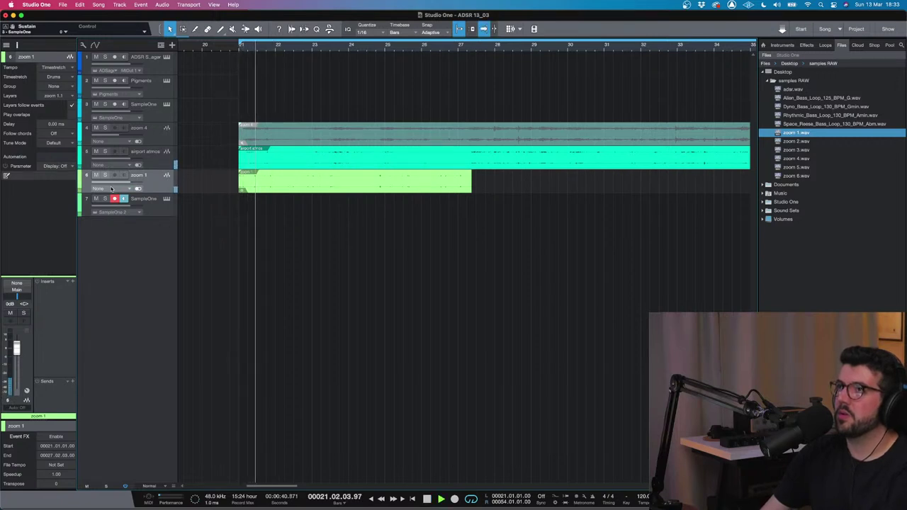
{"action": "left_click", "coordinate": [105, 175]}
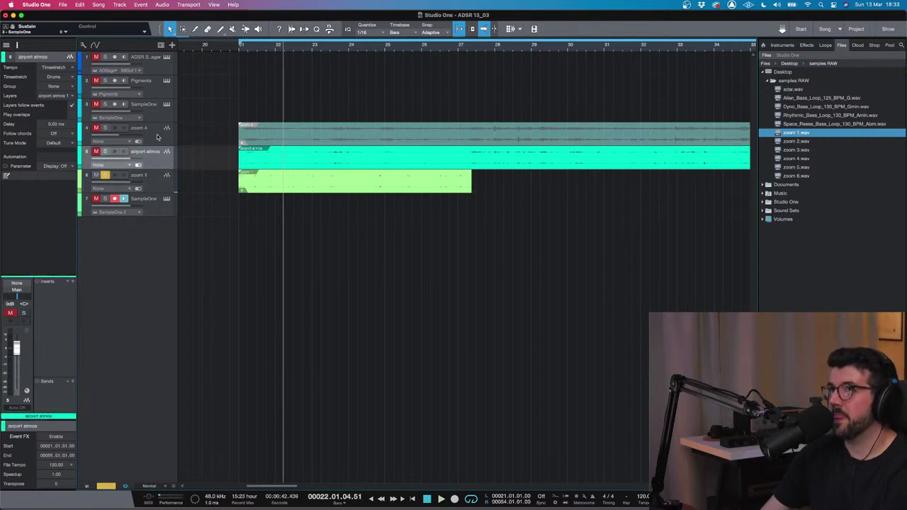
- Copy the FabFilter Pro-Q 3 insert from zoom 4 to zoom 1, audition it from bar 21 and close its window
{"action": "left_click", "coordinate": [158, 136]}
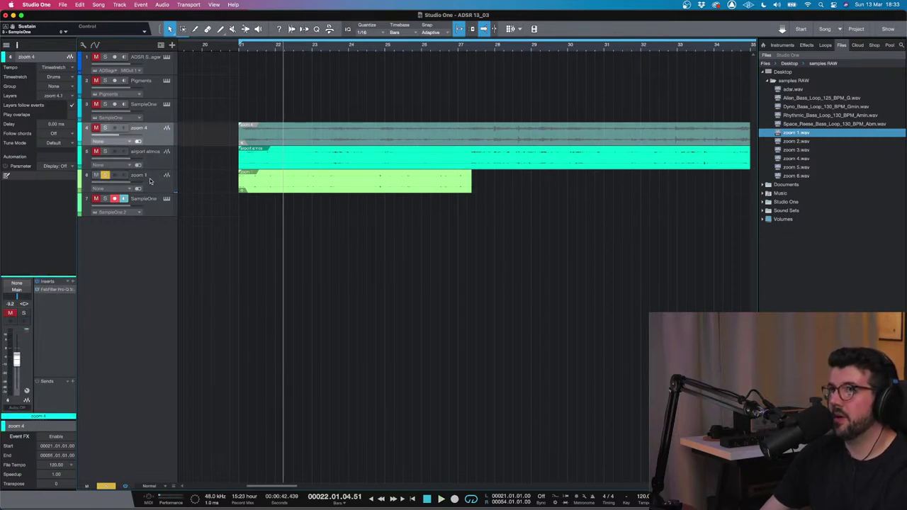
{"action": "left_click_drag", "start_coordinate": [60, 289], "coordinate": [135, 180]}
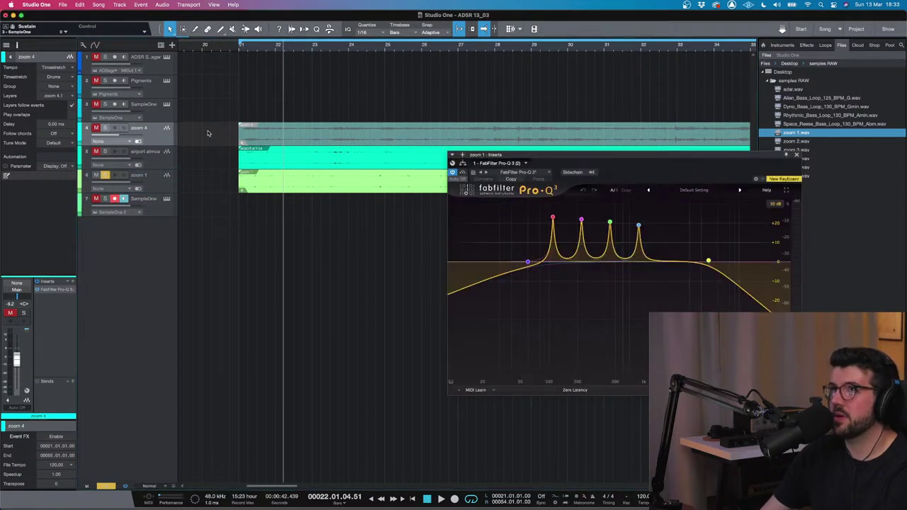
{"action": "left_click", "coordinate": [240, 48]}
{"action": "key", "text": "space"}
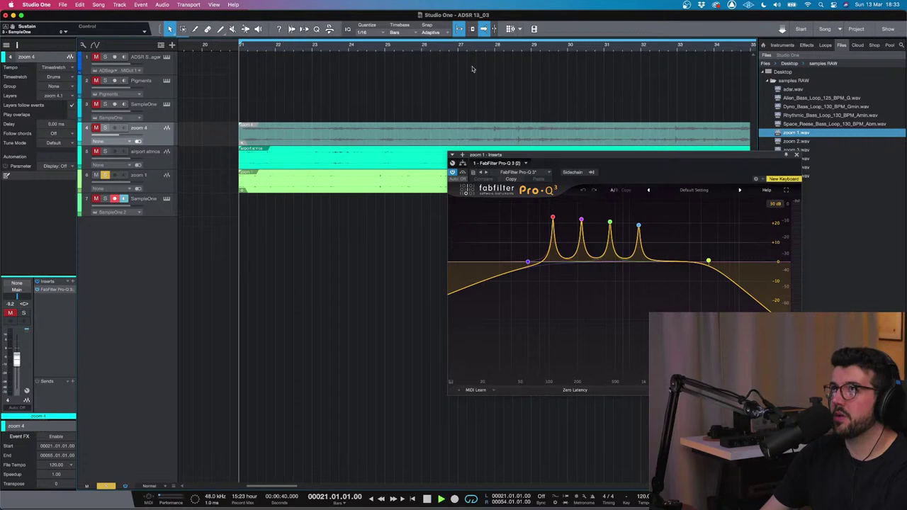
{"action": "left_click", "coordinate": [796, 154]}
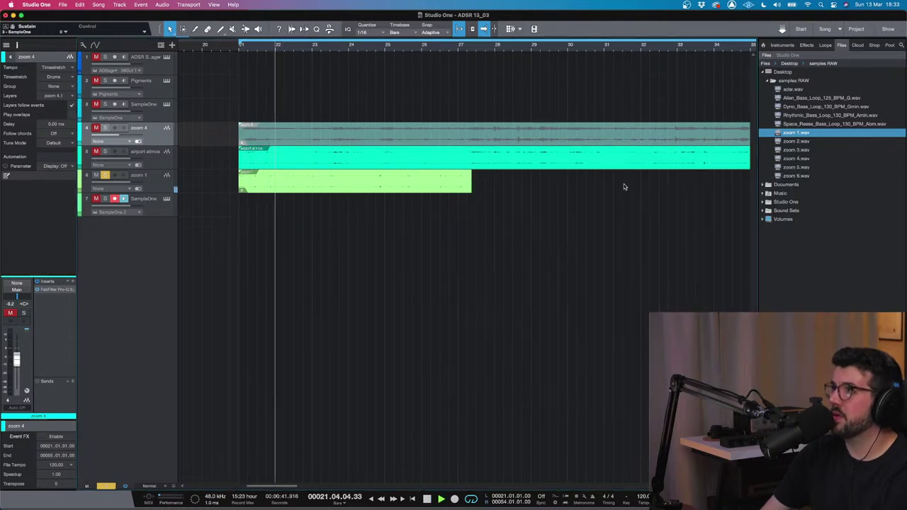
- Remove the high-cut band from zoom 1's Pro-Q 3, audition the track from bar 21 and close the equalizer
{"action": "left_click", "coordinate": [145, 186]}
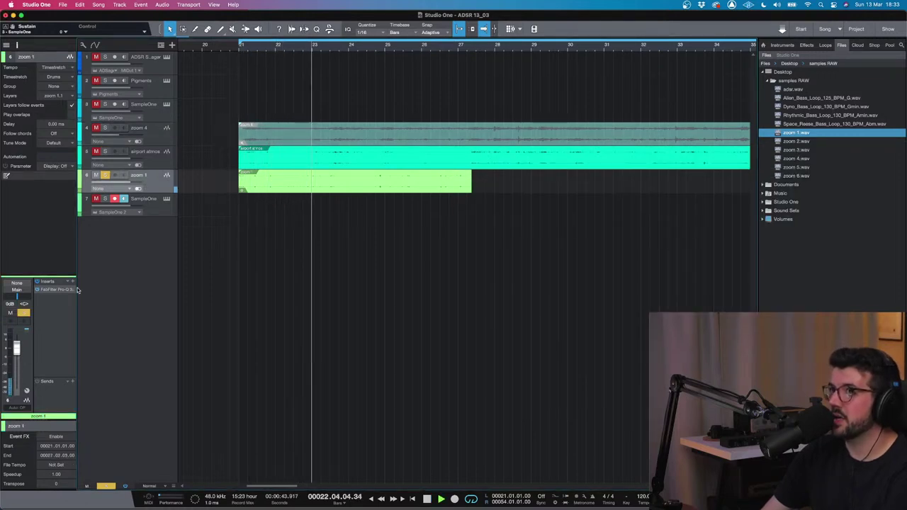
{"action": "left_click", "coordinate": [48, 290]}
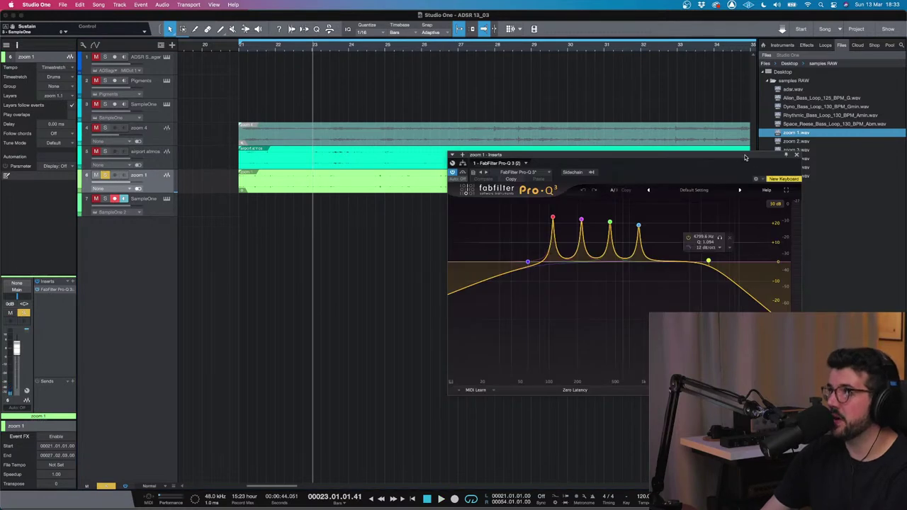
{"action": "left_click_drag", "start_coordinate": [744, 157], "coordinate": [604, 164]}
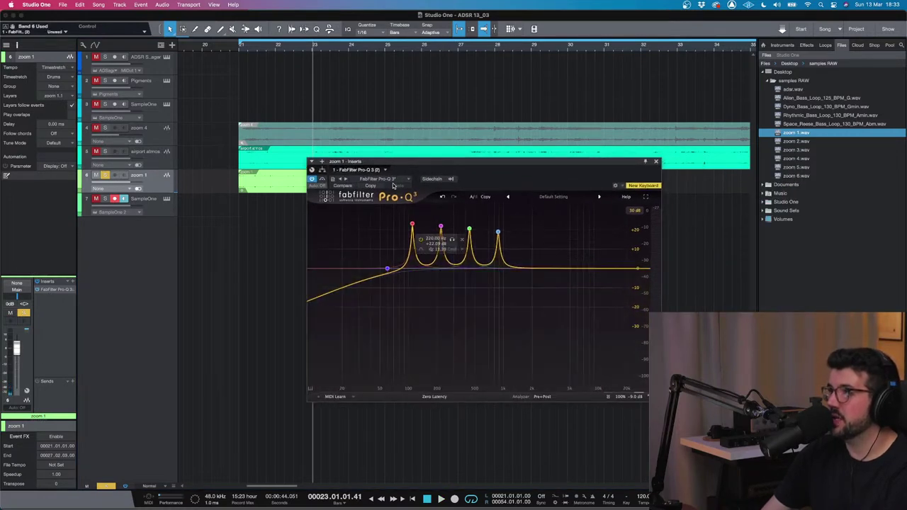
{"action": "left_click", "coordinate": [240, 49]}
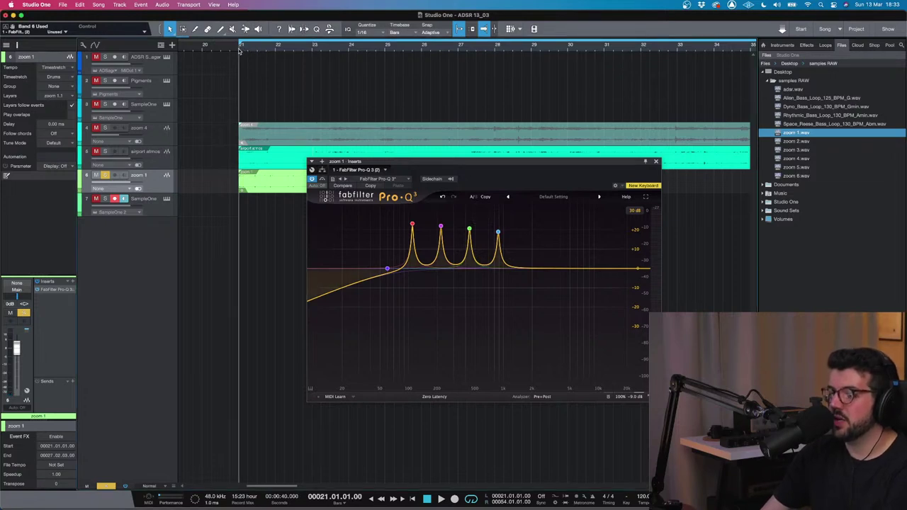
{"action": "key", "text": "space"}
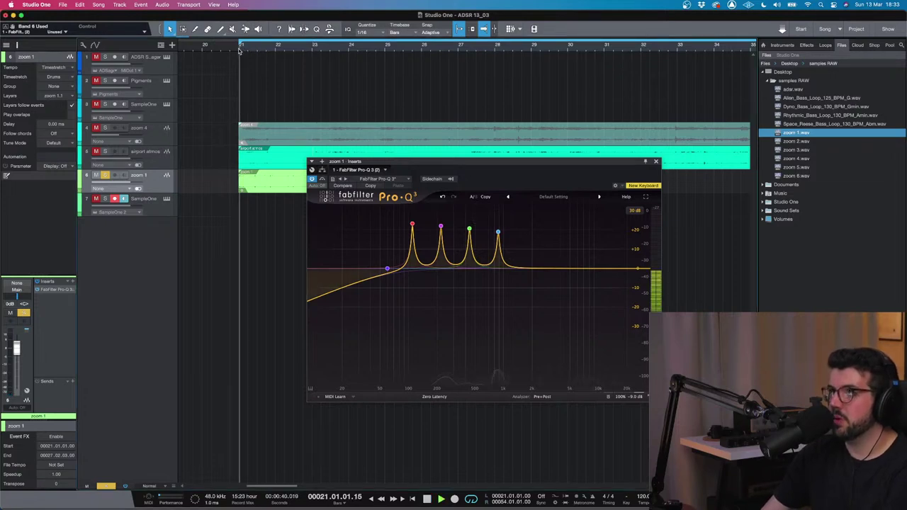
{"action": "left_click", "coordinate": [655, 162]}
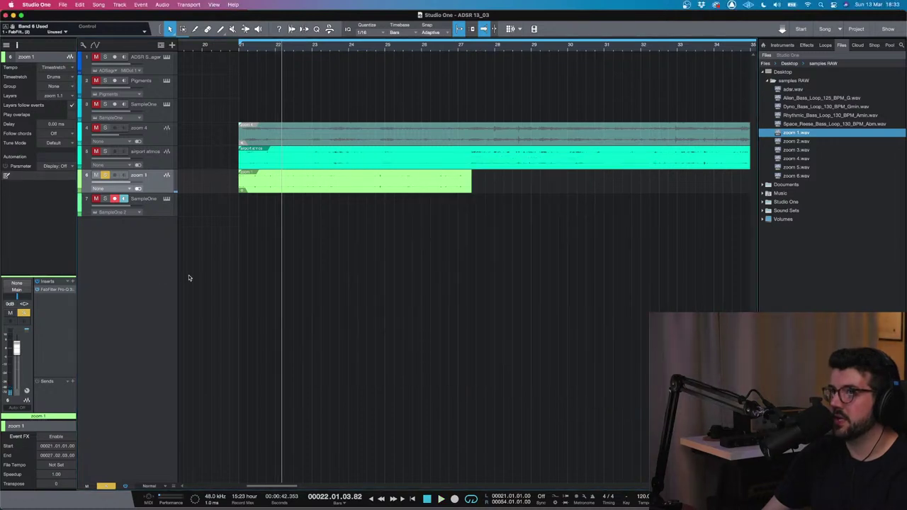
- Insert the kHs Haas effect on zoom 1 with a 17.4 ms delay, and play the track from bar 21
{"action": "left_click", "coordinate": [70, 285]}
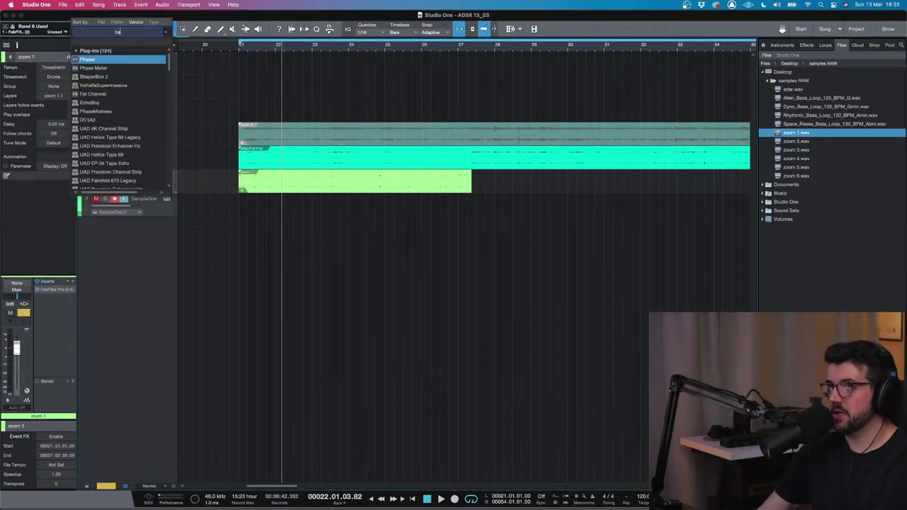
{"action": "type", "text": "haas"}
{"action": "double_click", "coordinate": [97, 62]}
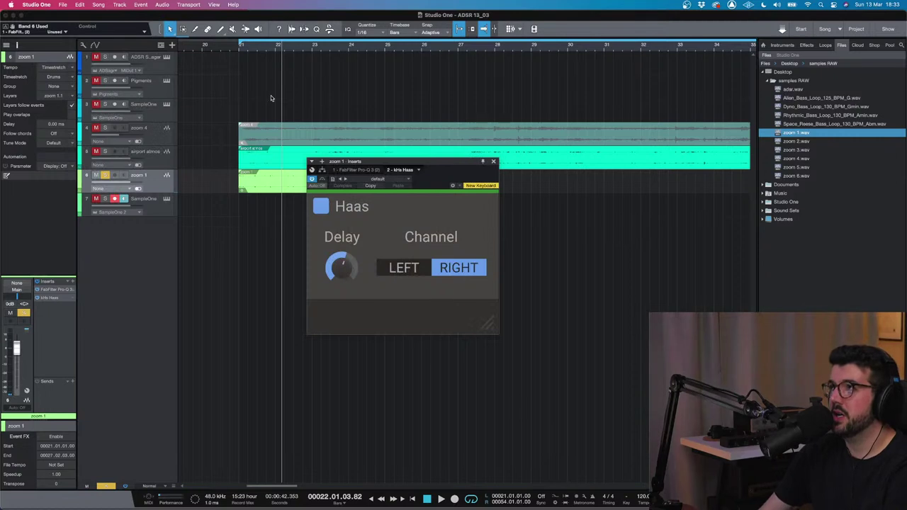
{"action": "left_click_drag", "start_coordinate": [340, 259], "coordinate": [339, 237]}
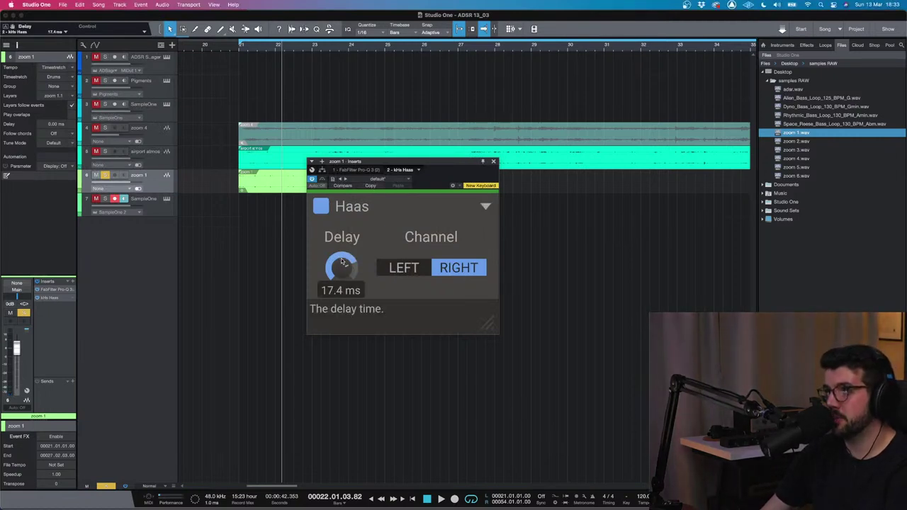
{"action": "left_click", "coordinate": [239, 51]}
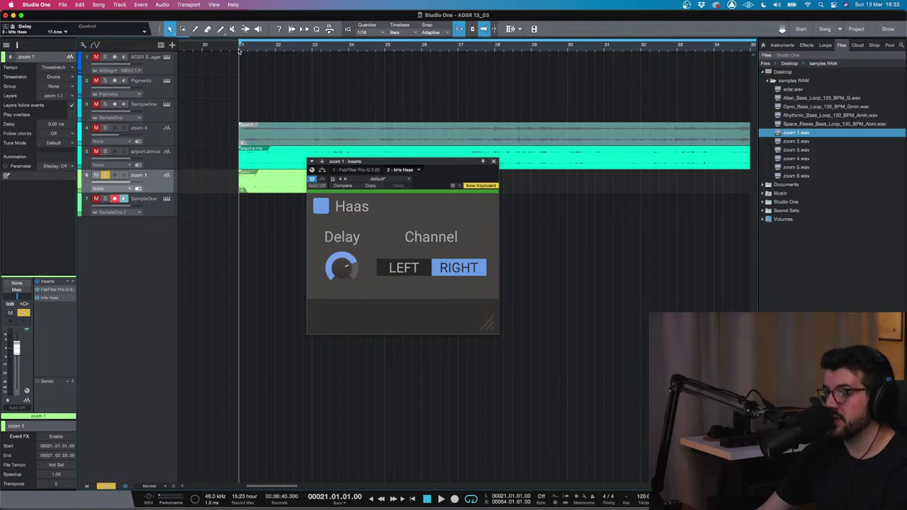
{"action": "key", "text": "space"}
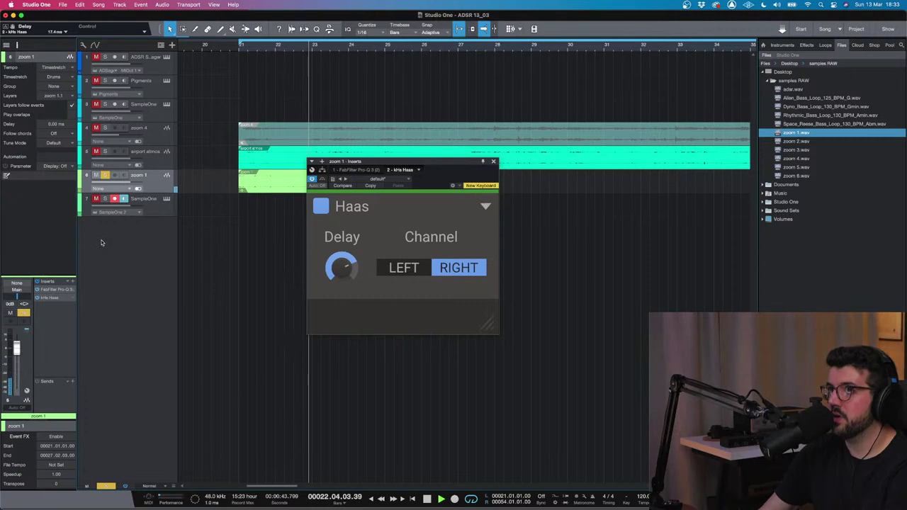
- Raise the output level of zoom 1's Pro-Q 3 to about -2.6 dB, and close the plug-in window
{"action": "left_click", "coordinate": [51, 290]}
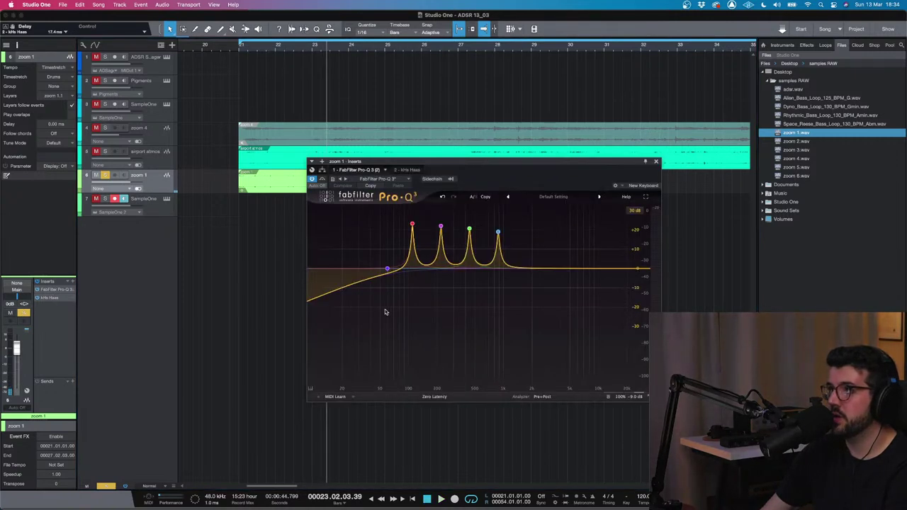
{"action": "mouse_move", "coordinate": [634, 395]}
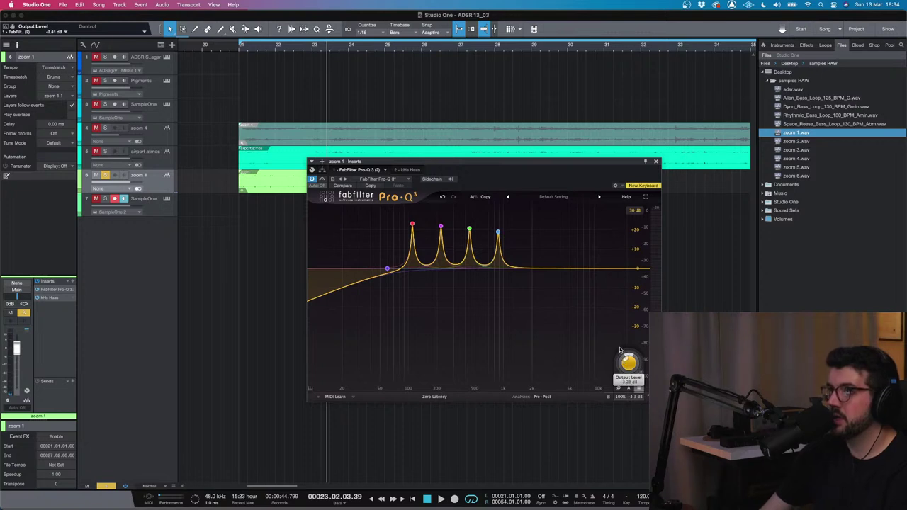
{"action": "scroll", "coordinate": [627, 363], "scroll_direction": "up", "scroll_amount": 2}
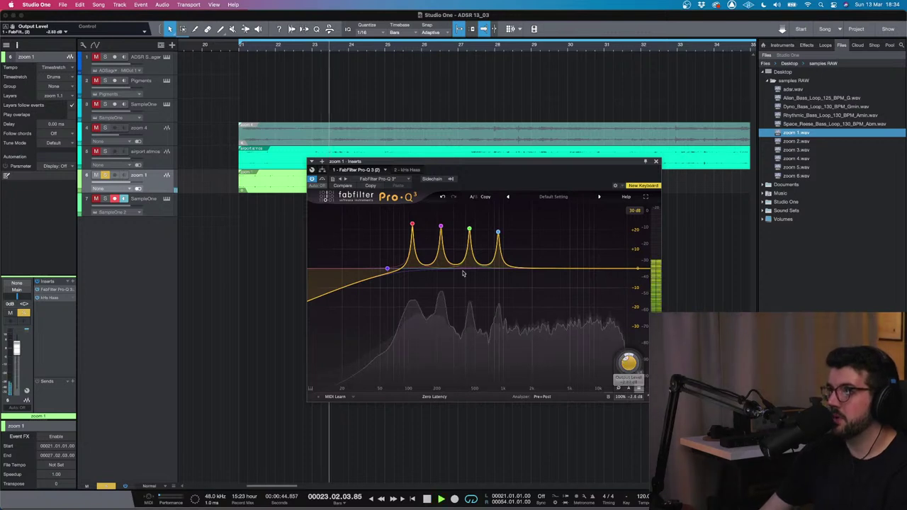
{"action": "left_click", "coordinate": [655, 161]}
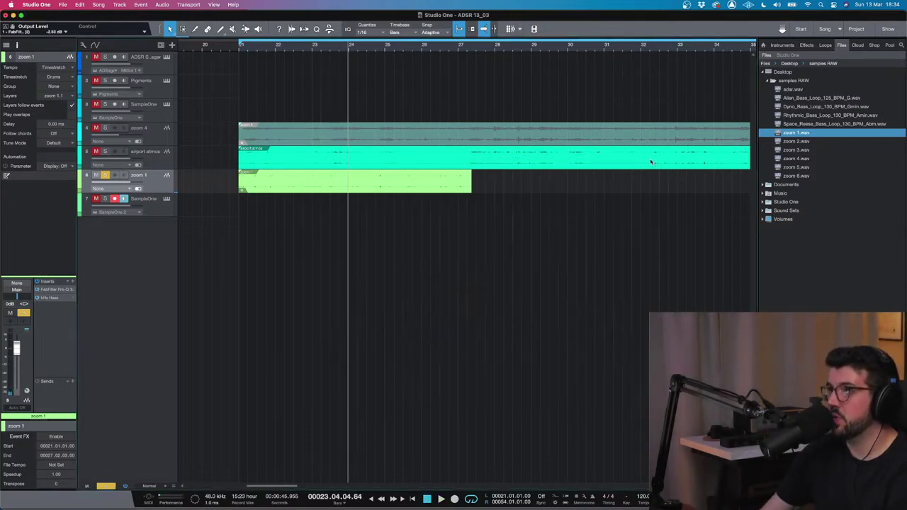
- Bounce the processed zoom 1 event to a new track, and play the bounce from bar 21
{"action": "right_click", "coordinate": [324, 178]}
{"action": "left_click", "coordinate": [382, 281]}
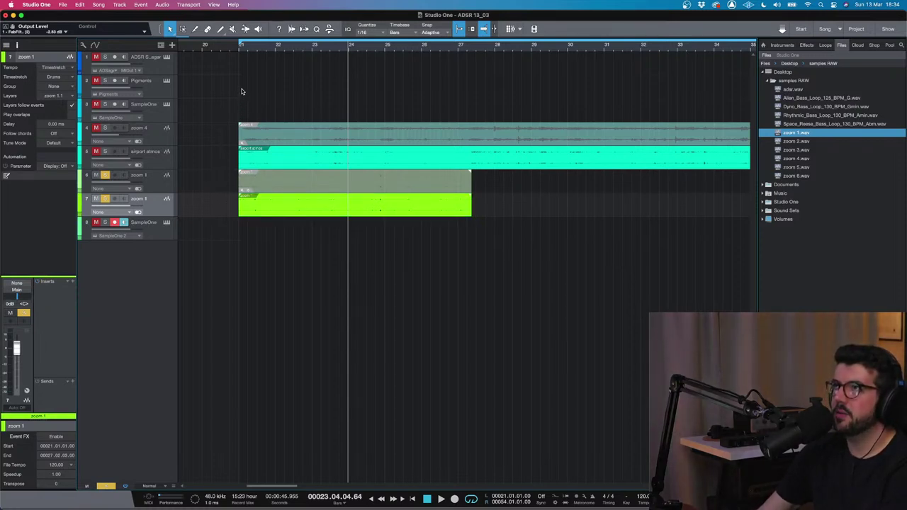
{"action": "left_click", "coordinate": [241, 46]}
{"action": "key", "text": "space"}
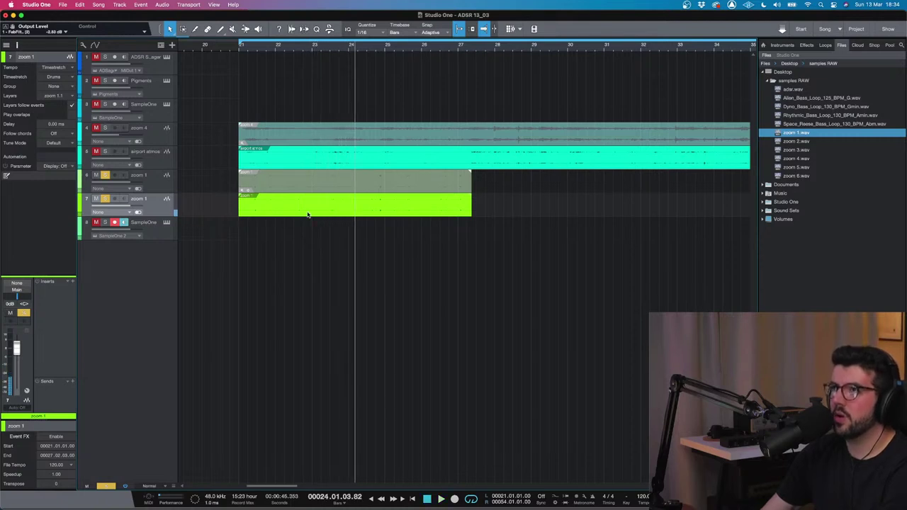
- Unmute the second SampleOne track and clear the solo on the zoom 1 tracks
{"action": "left_click", "coordinate": [95, 222]}
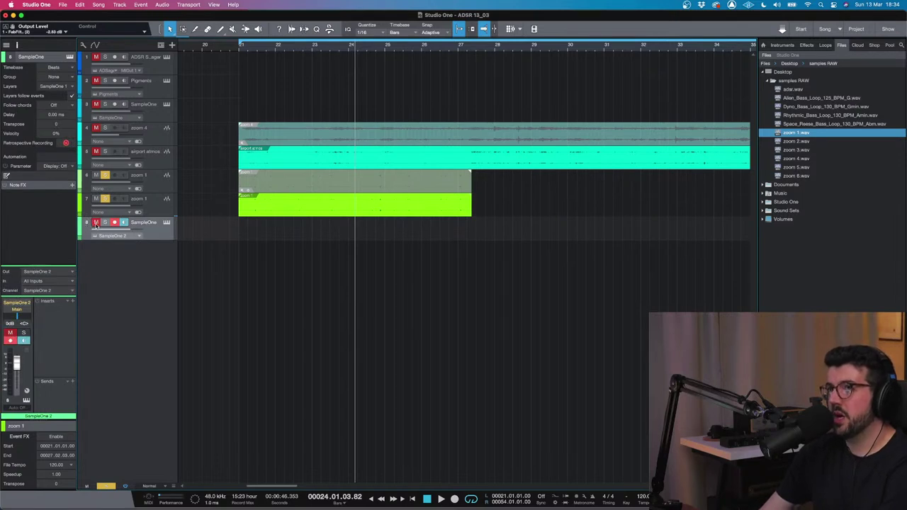
{"action": "left_click", "coordinate": [105, 222]}
{"action": "left_click", "coordinate": [105, 199]}
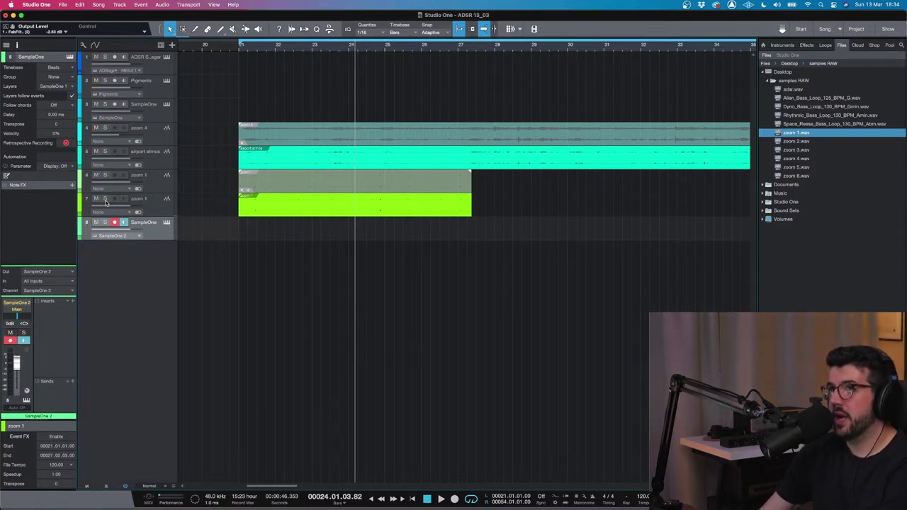
- Open the second SampleOne, add the bounced zoom 1 event to its sample list and select that sample
{"action": "left_click", "coordinate": [166, 222]}
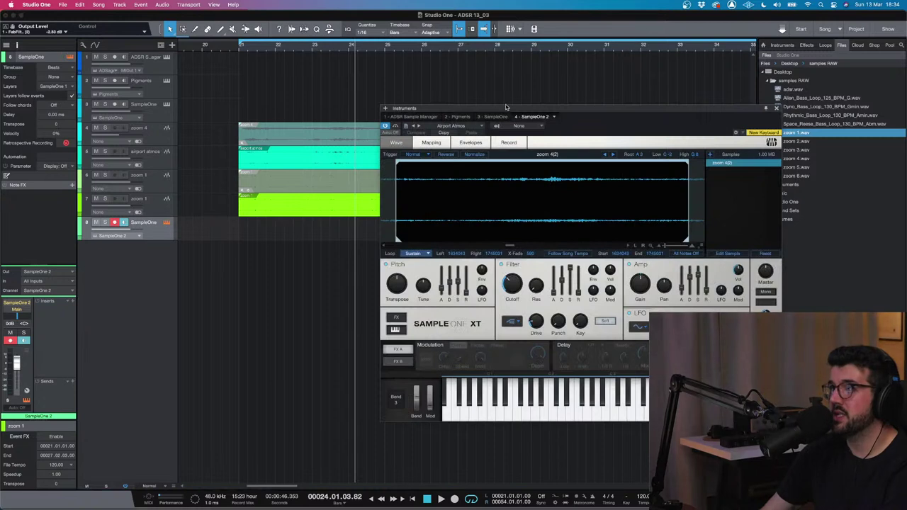
{"action": "left_click_drag", "start_coordinate": [504, 109], "coordinate": [492, 108]}
{"action": "left_click_drag", "start_coordinate": [325, 207], "coordinate": [718, 196]}
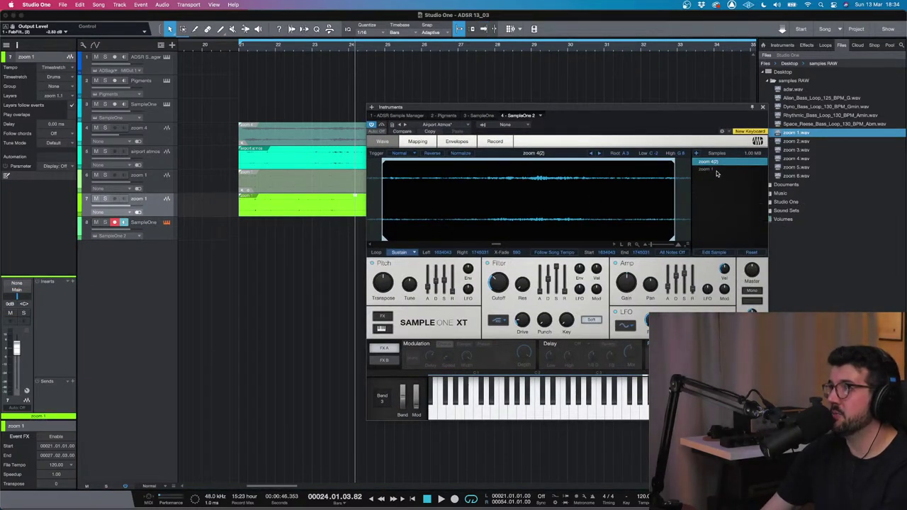
{"action": "left_click", "coordinate": [717, 170]}
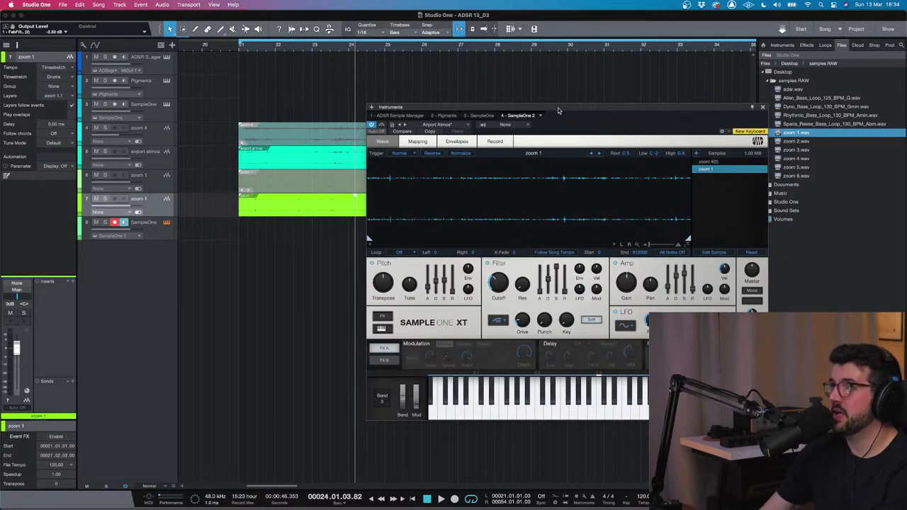
{"action": "left_click_drag", "start_coordinate": [560, 110], "coordinate": [461, 115]}
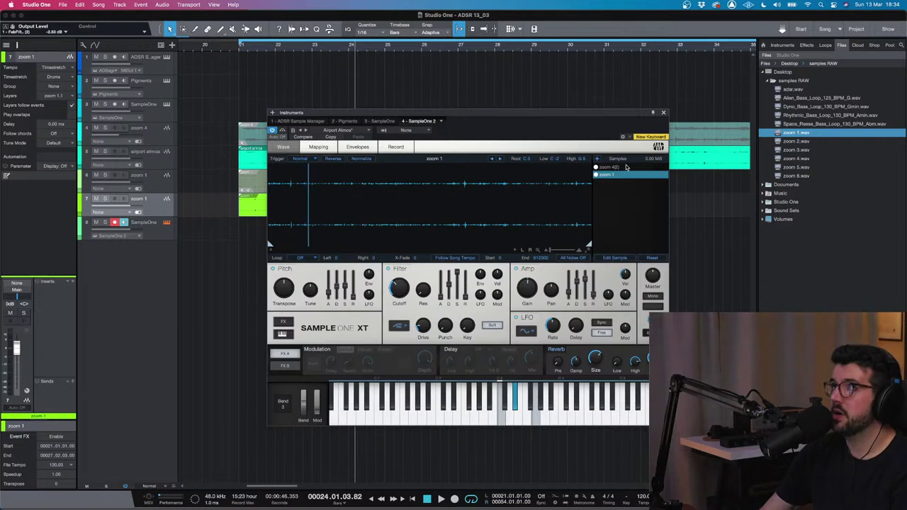
- Set the root note of the zoom 1 sample to A3 in the mapping, and return to its wave view
{"action": "left_click", "coordinate": [319, 147]}
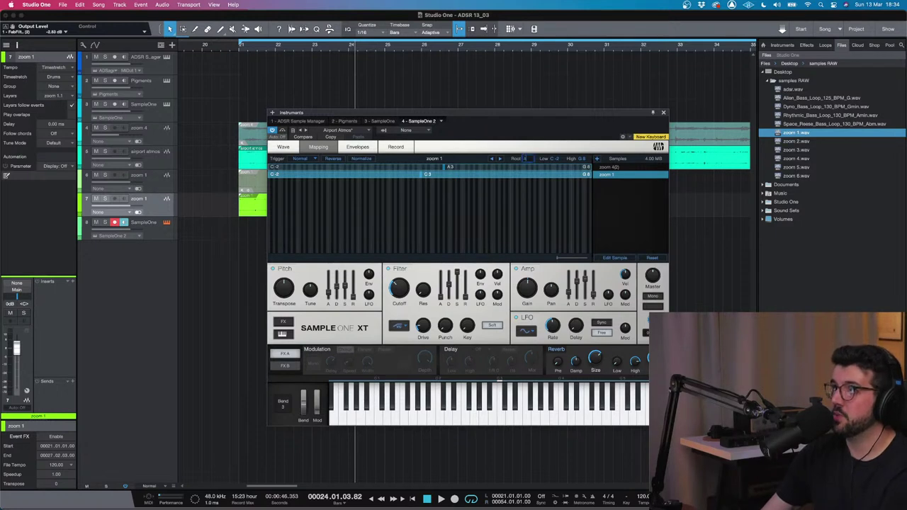
{"action": "scroll", "coordinate": [524, 158], "scroll_direction": "up", "scroll_amount": 9}
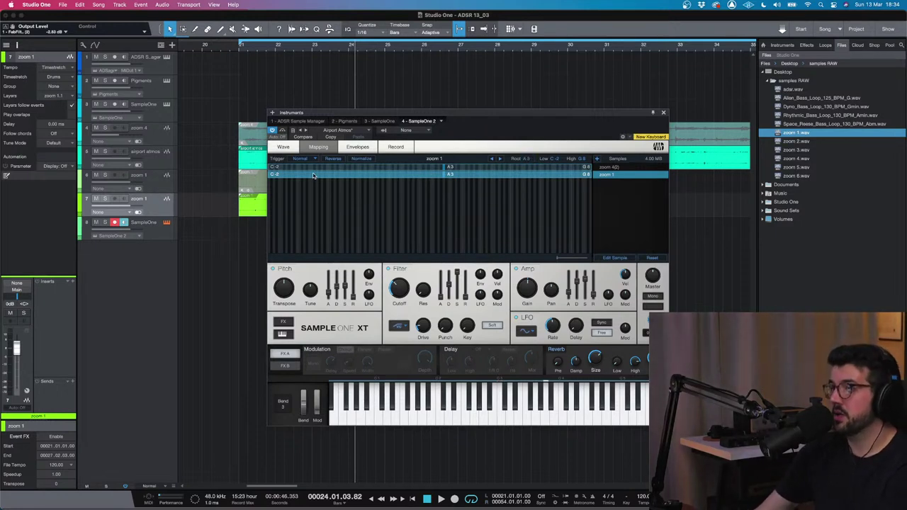
{"action": "left_click", "coordinate": [281, 146]}
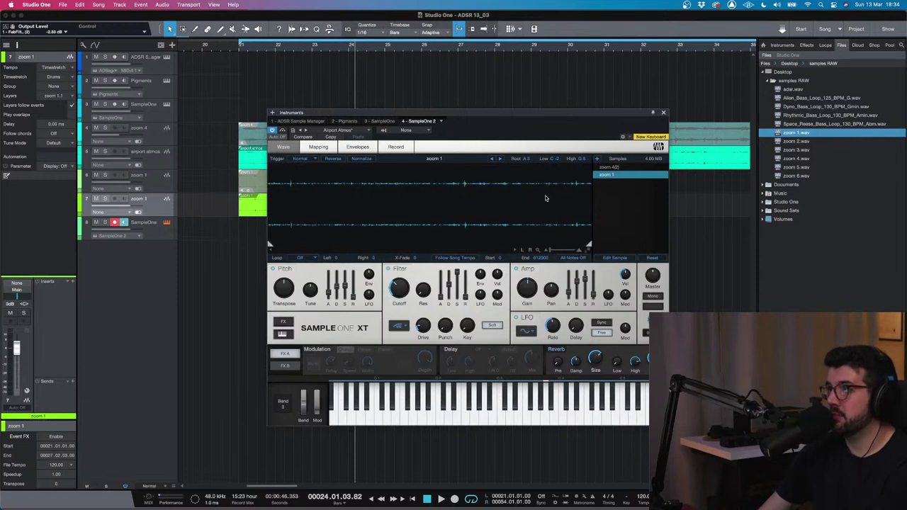
- Switch between the zoom 4(2) and zoom 1 samples to compare them, and look through the sample options for zoom 4(2)
{"action": "left_click", "coordinate": [610, 167]}
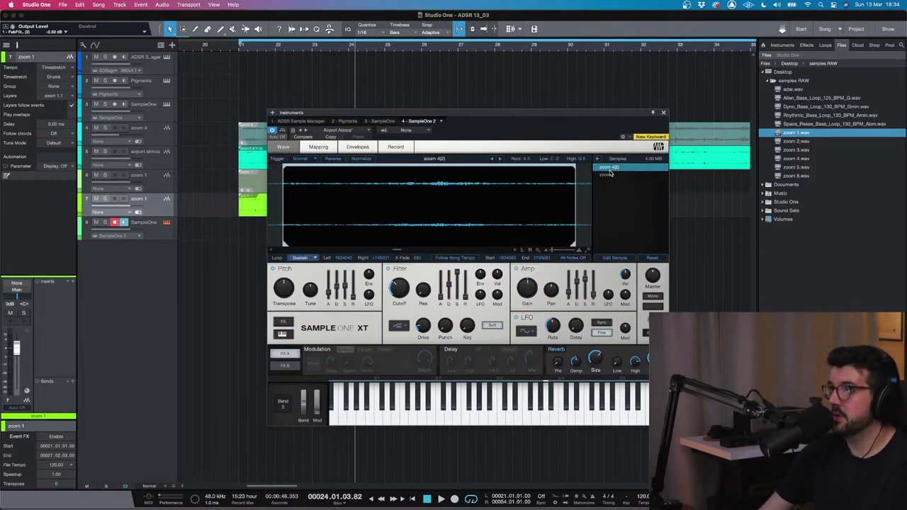
{"action": "right_click", "coordinate": [611, 169]}
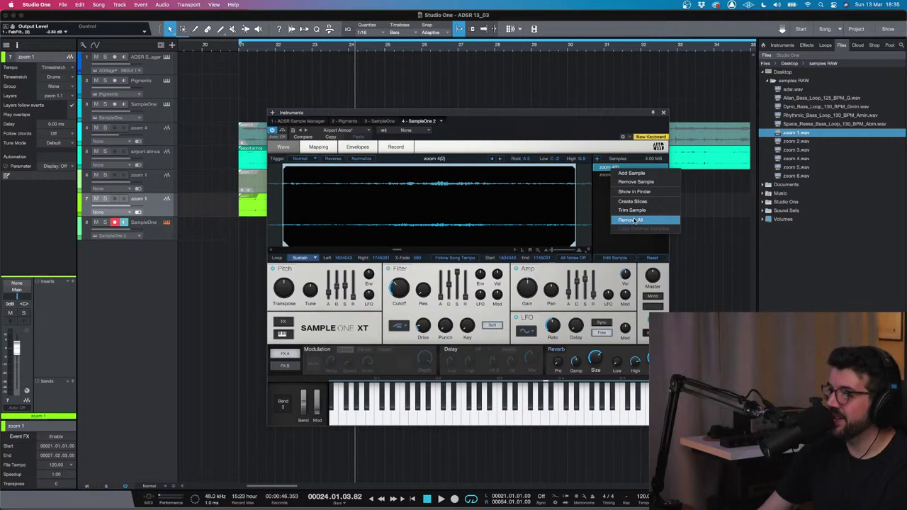
{"action": "left_click", "coordinate": [595, 212]}
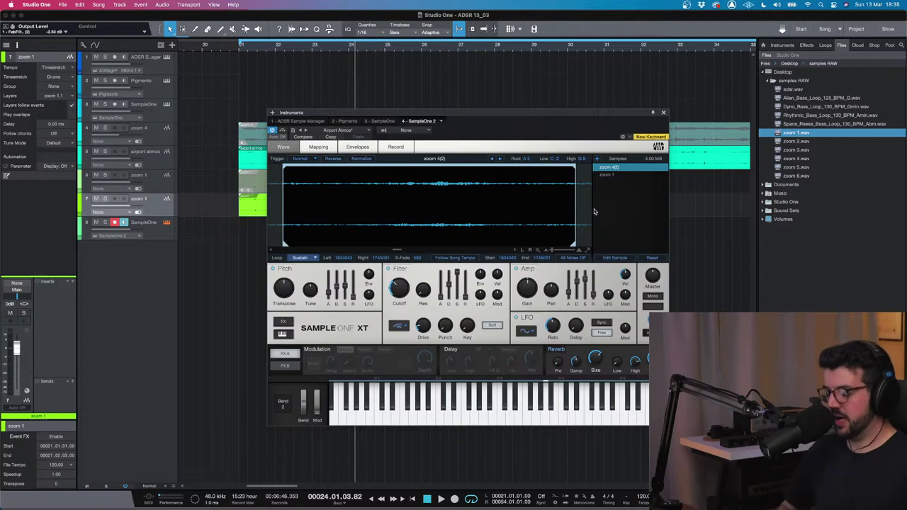
{"action": "left_click", "coordinate": [615, 175]}
{"action": "left_click", "coordinate": [615, 167]}
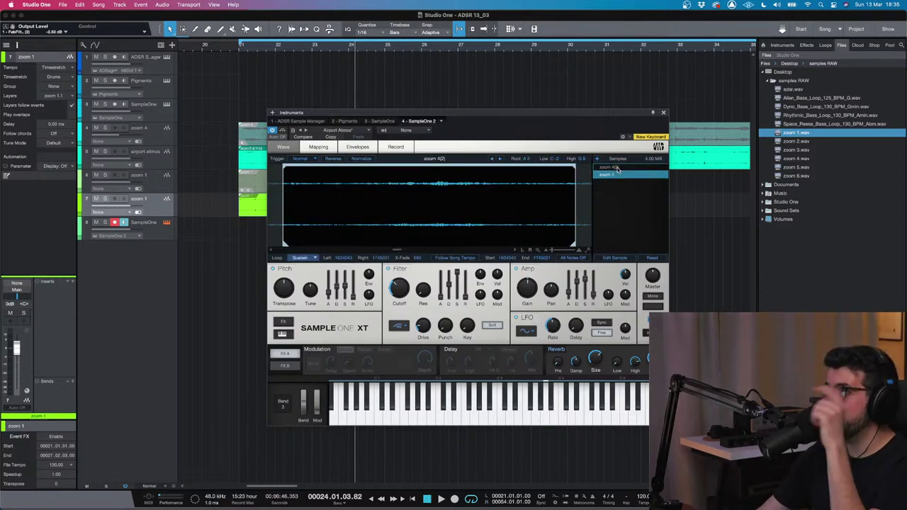
{"action": "right_click", "coordinate": [619, 169]}
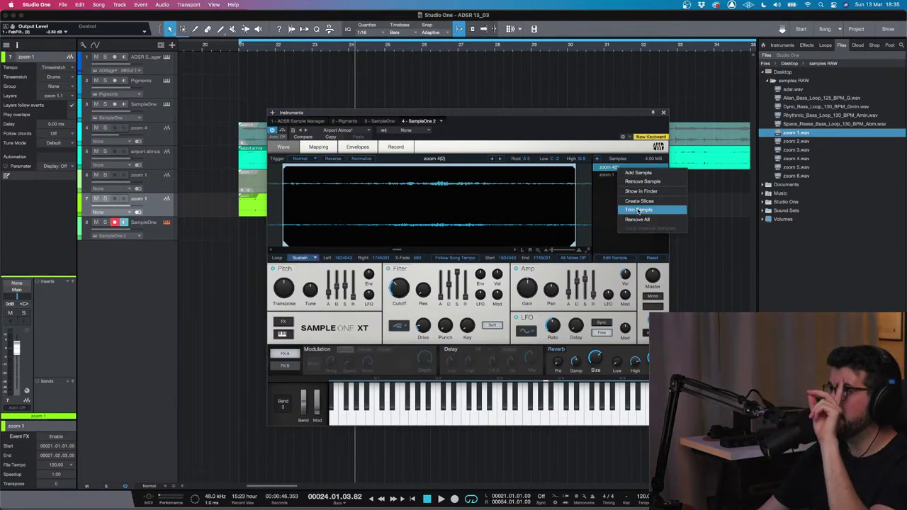
{"action": "left_click", "coordinate": [607, 183]}
{"action": "left_click", "coordinate": [606, 179]}
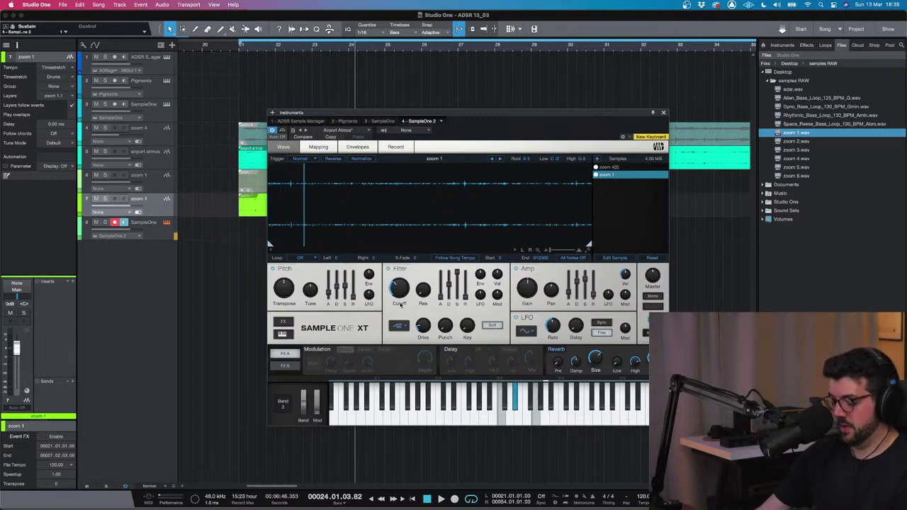
{"action": "left_click", "coordinate": [597, 167]}
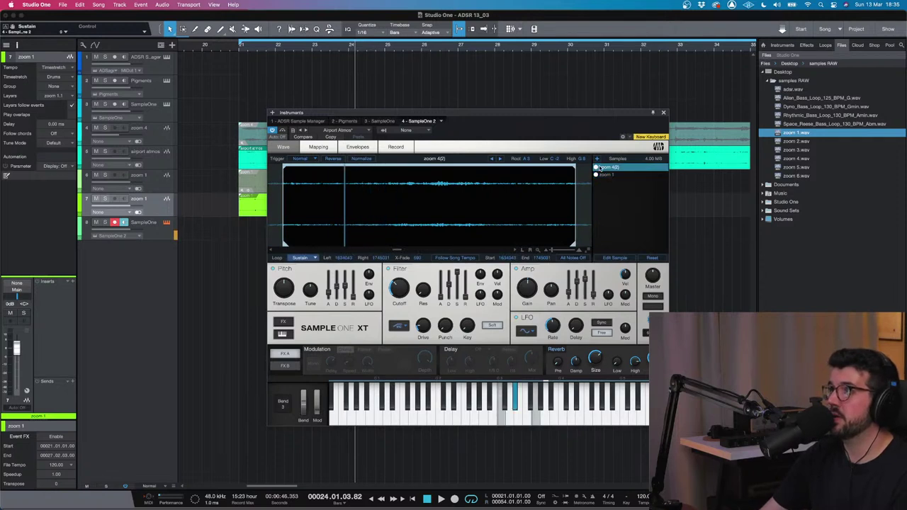
{"action": "right_click", "coordinate": [615, 168]}
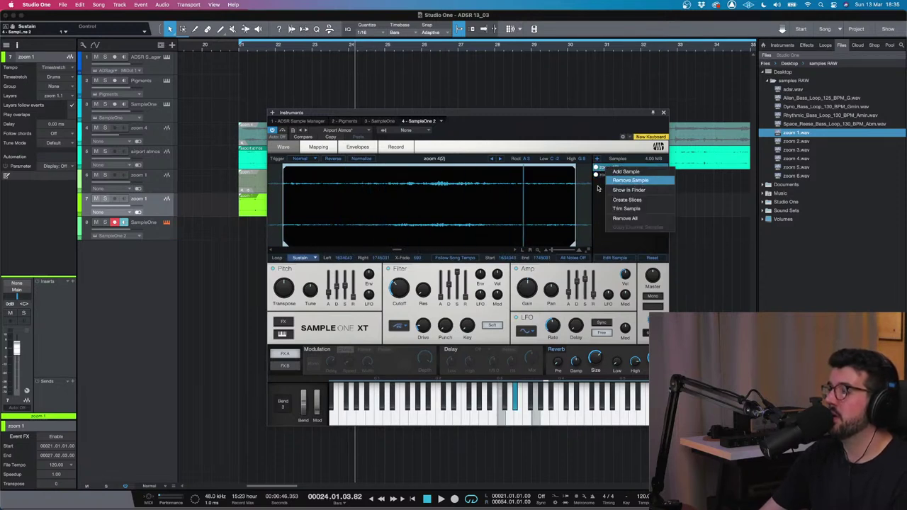
{"action": "left_click", "coordinate": [621, 173]}
- Narrow the zoom 1 sample's start and end to a short section just before its middle, and set its loop mode to Sustain
{"action": "left_click", "coordinate": [621, 174]}
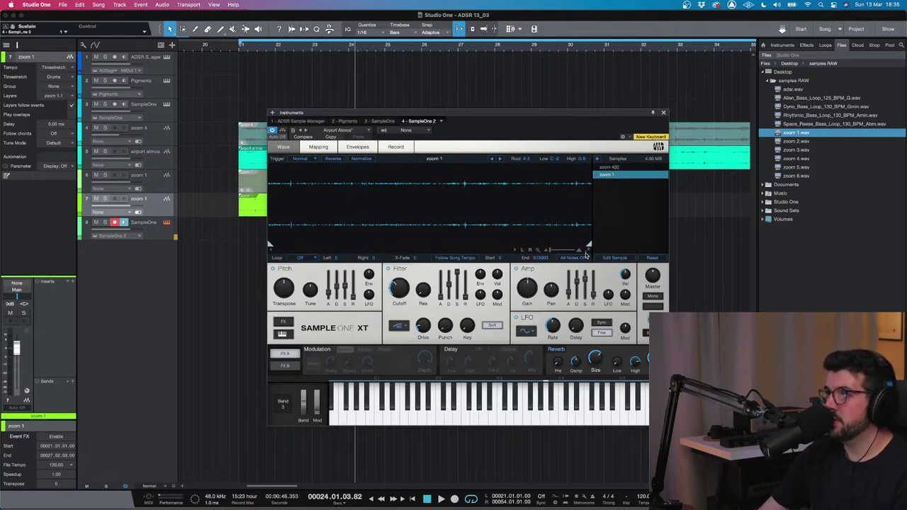
{"action": "left_click_drag", "start_coordinate": [587, 245], "coordinate": [386, 241]}
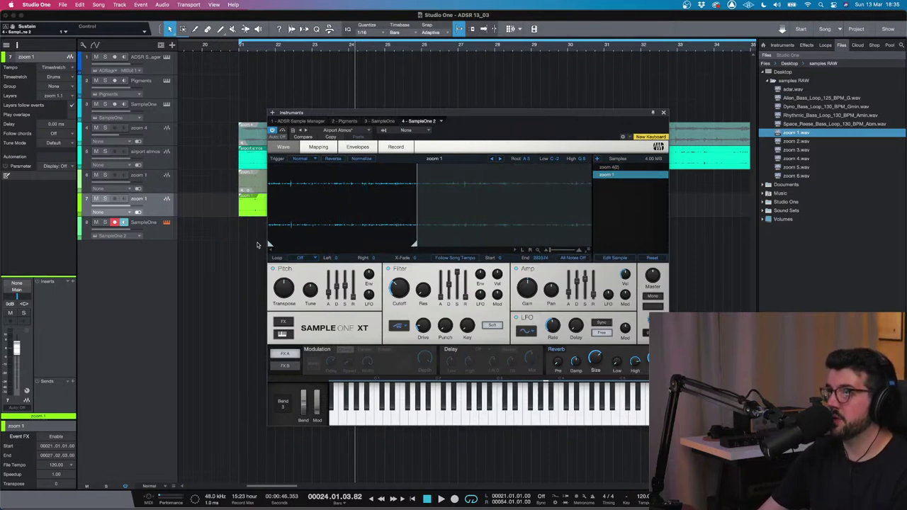
{"action": "left_click_drag", "start_coordinate": [268, 246], "coordinate": [409, 231]}
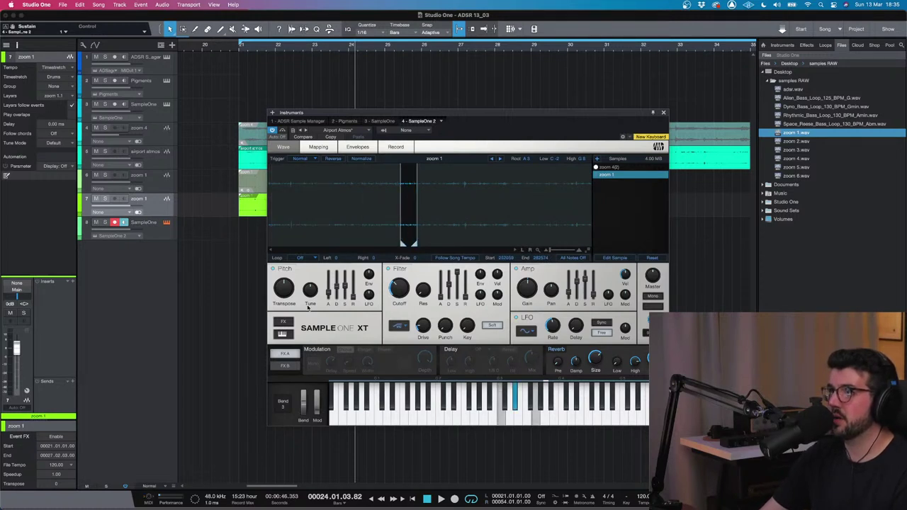
{"action": "left_click", "coordinate": [307, 258]}
{"action": "left_click", "coordinate": [305, 276]}
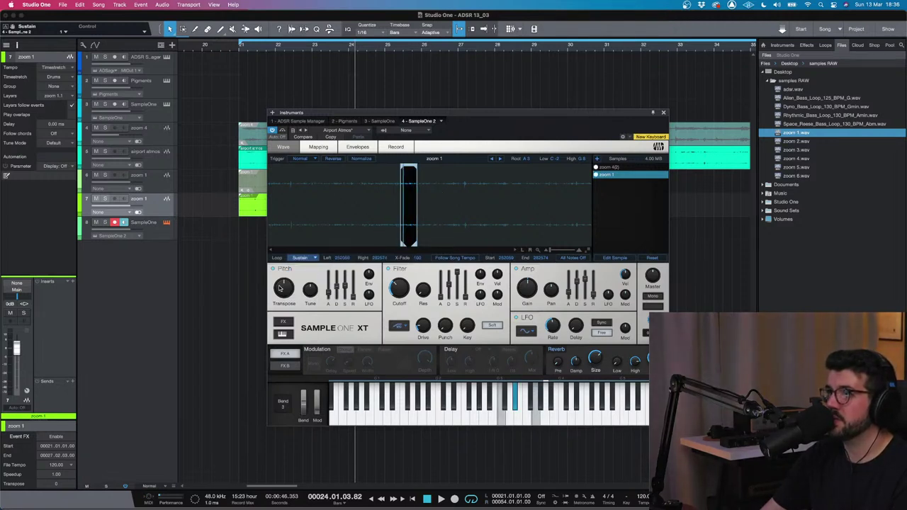
- Try a Transpose of 12 in SampleOne while switching between the zoom 4(2) and zoom 1 samples
{"action": "left_click_drag", "start_coordinate": [284, 287], "coordinate": [289, 279]}
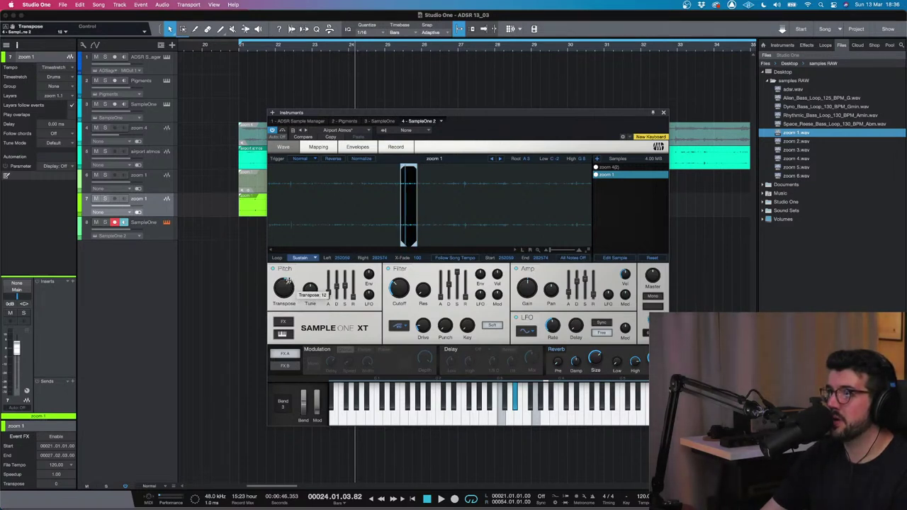
{"action": "left_click", "coordinate": [614, 168]}
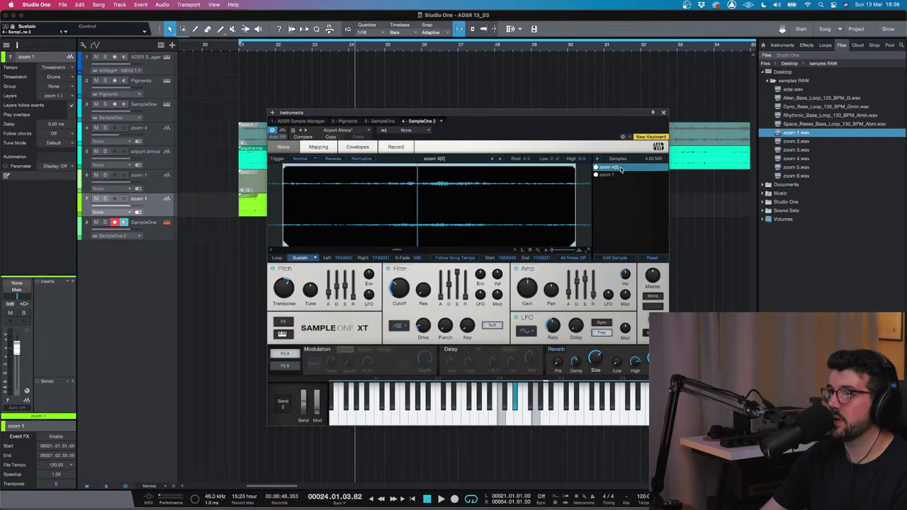
{"action": "left_click", "coordinate": [615, 174]}
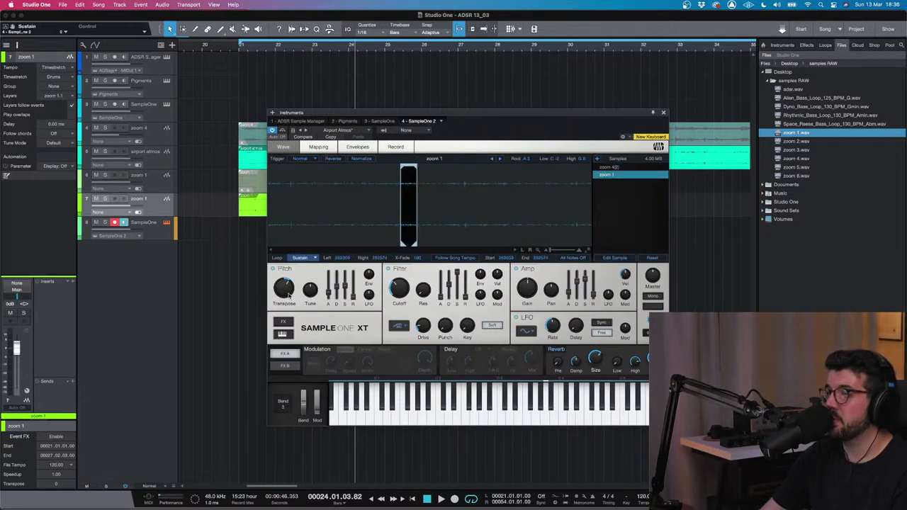
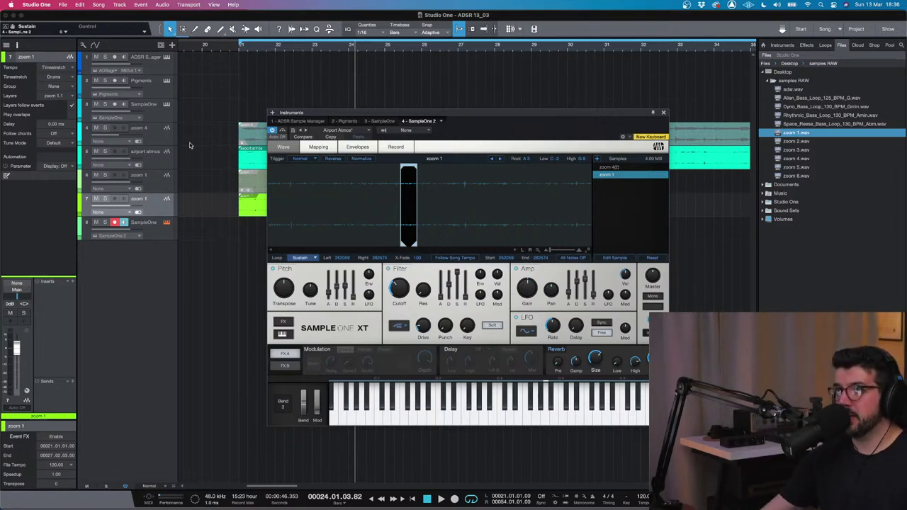
- Examine the Pro-Q 3 curve on the zoom 4 track, and close the plug-in window
{"action": "left_click", "coordinate": [156, 151]}
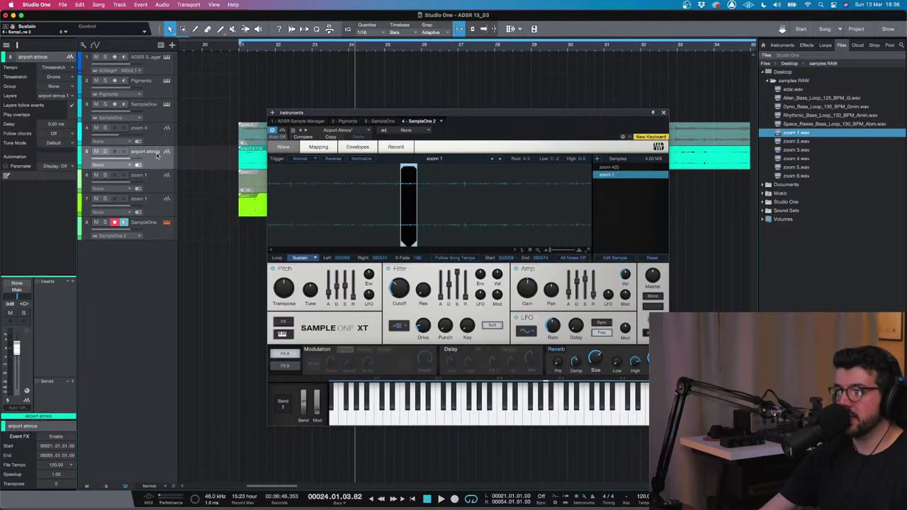
{"action": "left_click", "coordinate": [160, 134]}
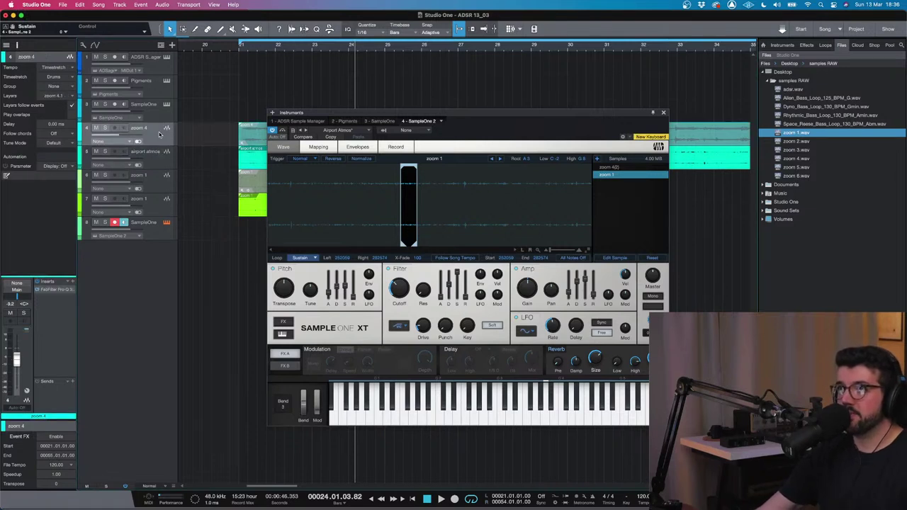
{"action": "left_click", "coordinate": [68, 289]}
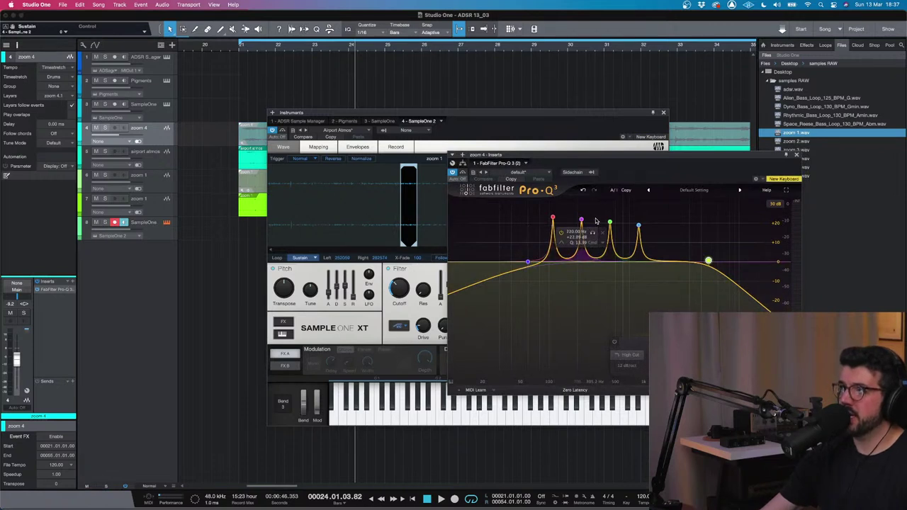
{"action": "left_click", "coordinate": [796, 155]}
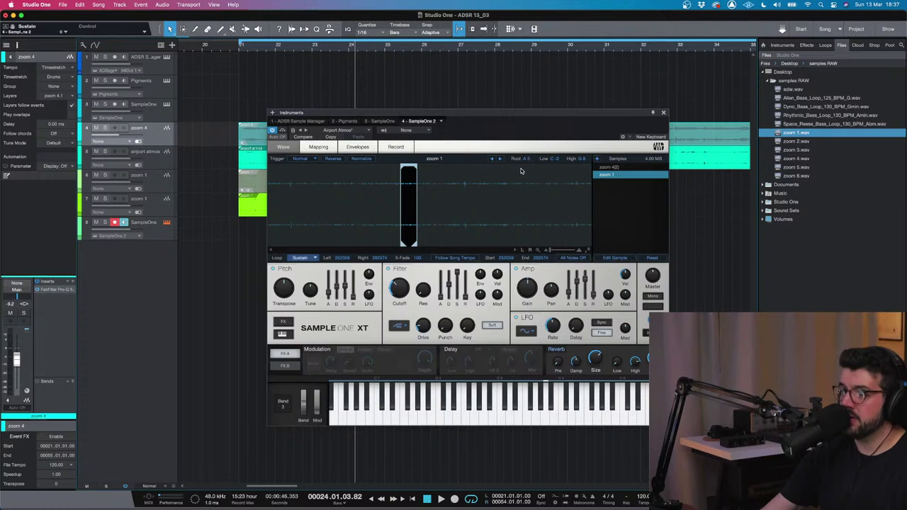
- Check the trimmed section of the zoom 1 sample up close, and go through zoom 3.wav, zoom 1.wav and zoom 4.wav in the file browser
{"action": "scroll", "coordinate": [403, 211], "scroll_direction": "up", "scroll_amount": 5}
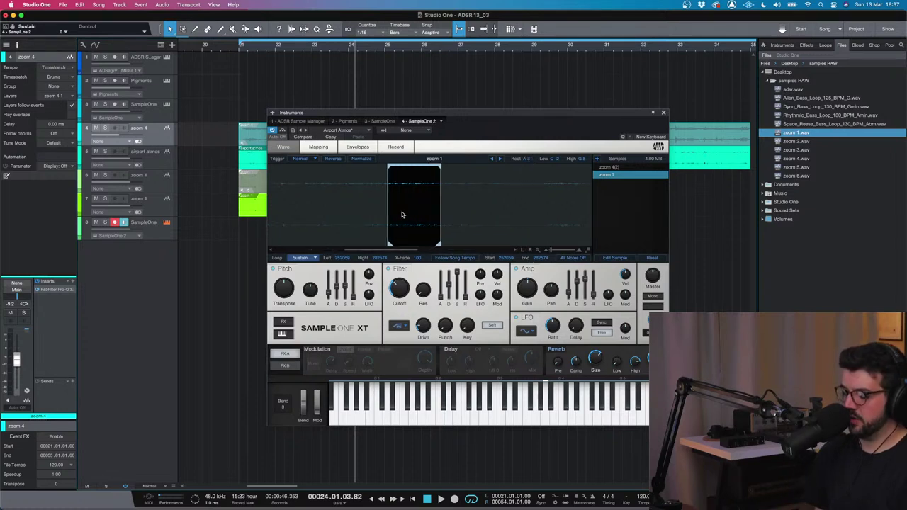
{"action": "left_click", "coordinate": [812, 148]}
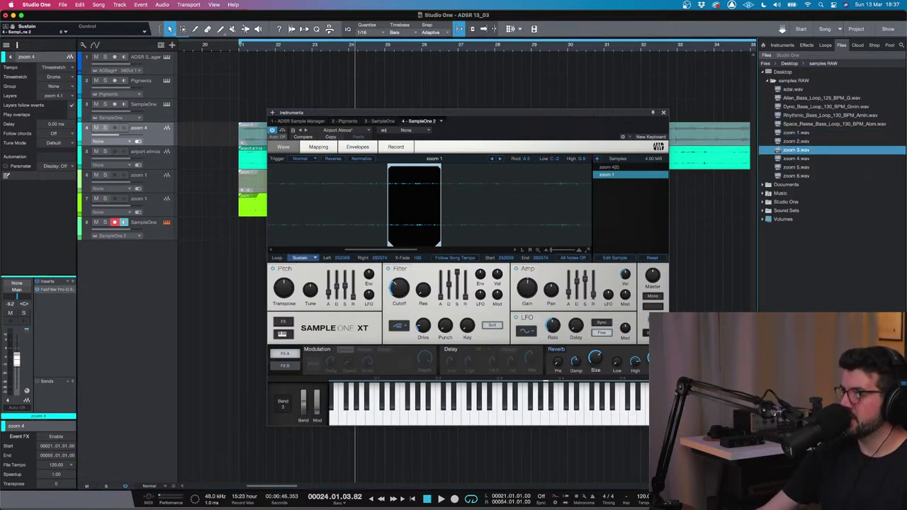
{"action": "left_click", "coordinate": [805, 132]}
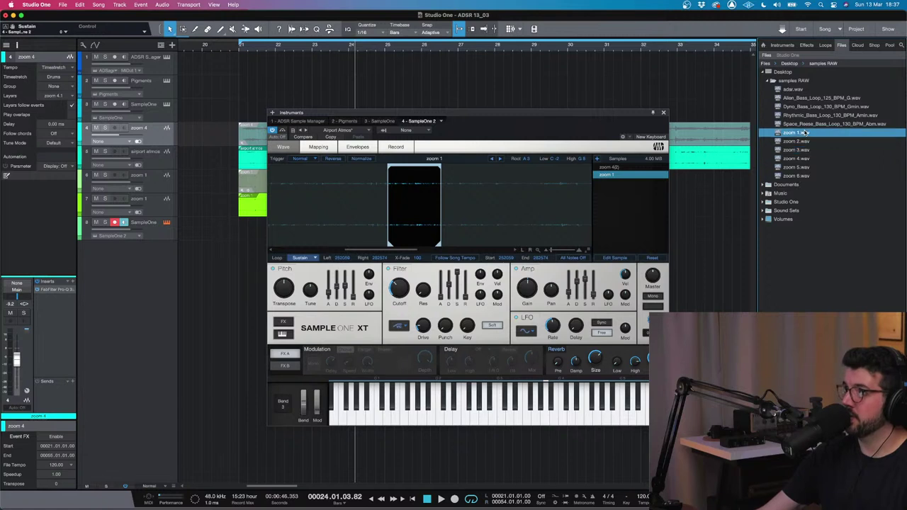
{"action": "left_click", "coordinate": [805, 149]}
{"action": "left_click", "coordinate": [803, 158]}
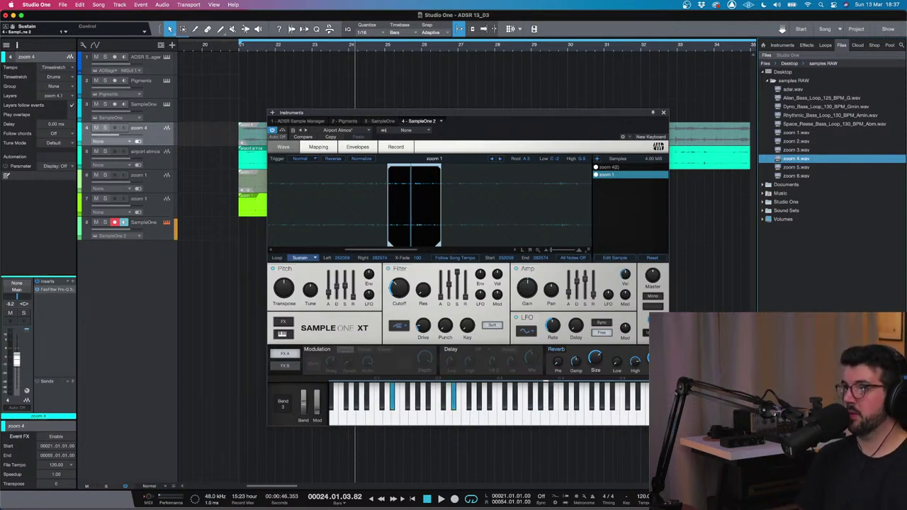
- Review the zoom 1 sample's options, the mapping and the envelopes in SampleOne, and return to zoom 1's wave view
{"action": "right_click", "coordinate": [621, 175]}
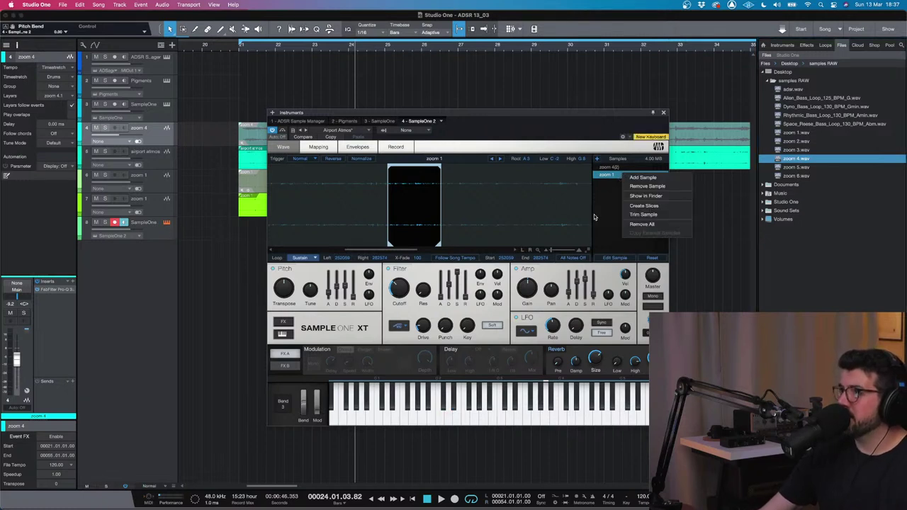
{"action": "left_click", "coordinate": [595, 217]}
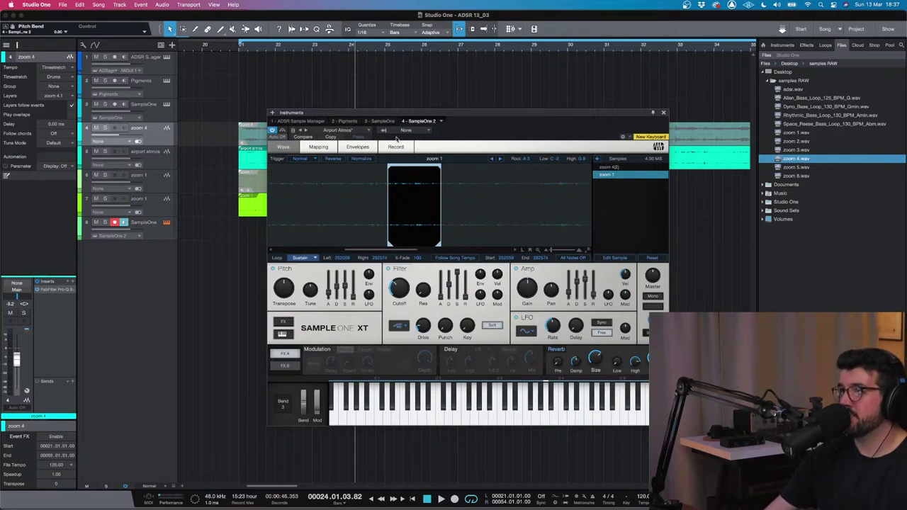
{"action": "left_click", "coordinate": [316, 146]}
{"action": "left_click", "coordinate": [358, 147]}
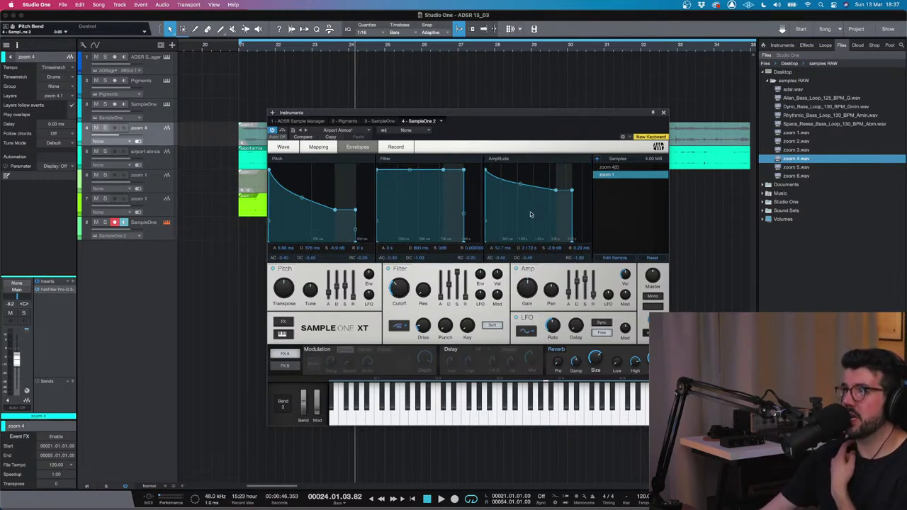
{"action": "left_click", "coordinate": [623, 168]}
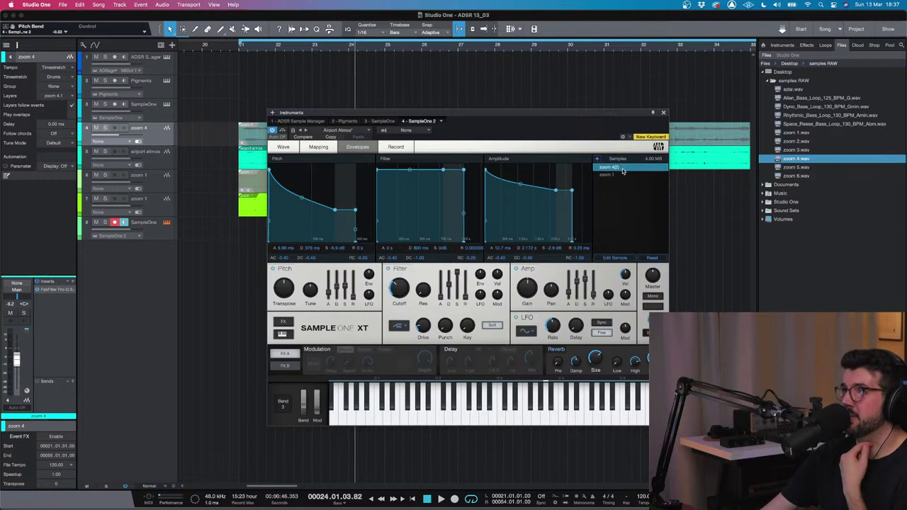
{"action": "left_click", "coordinate": [623, 175]}
{"action": "left_click", "coordinate": [283, 147]}
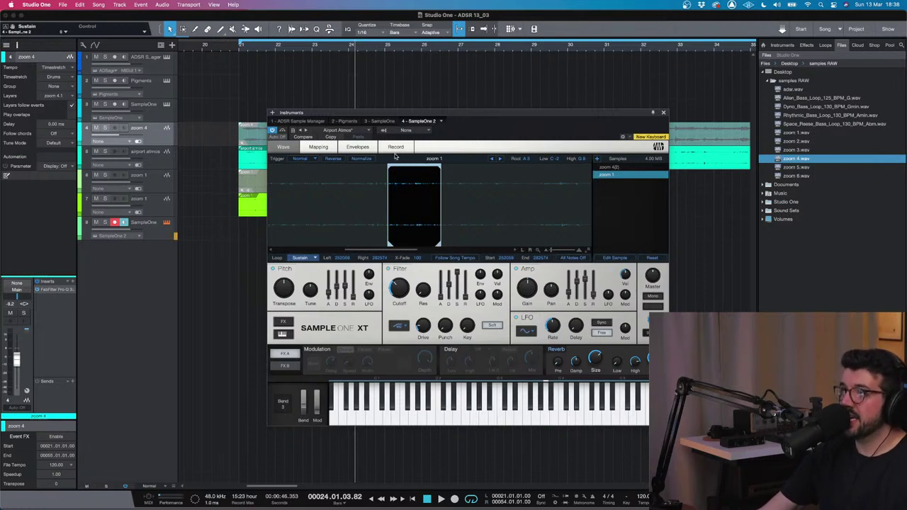
- Reload the Airport Atmos preset in the second SampleOne, and try adjusting its filter cutoff
{"action": "left_click", "coordinate": [369, 131]}
{"action": "left_click", "coordinate": [361, 147]}
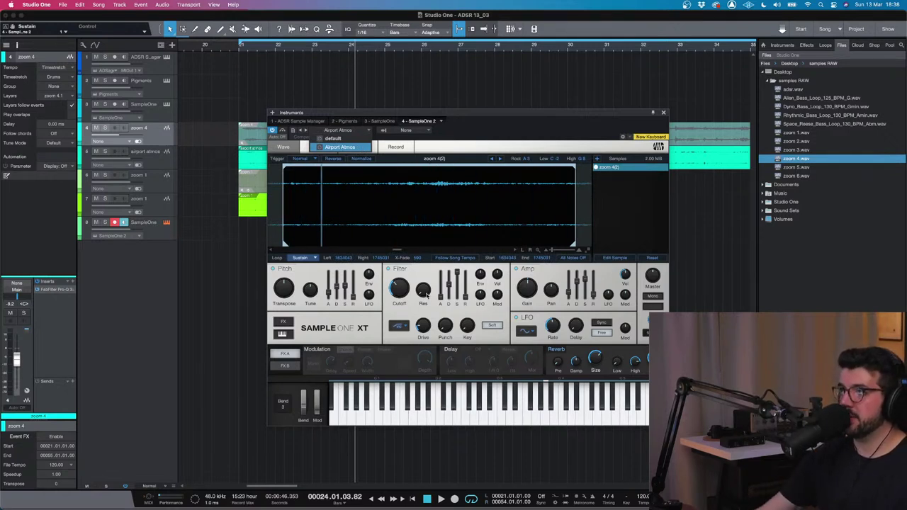
{"action": "left_click_drag", "start_coordinate": [402, 293], "coordinate": [399, 289]}
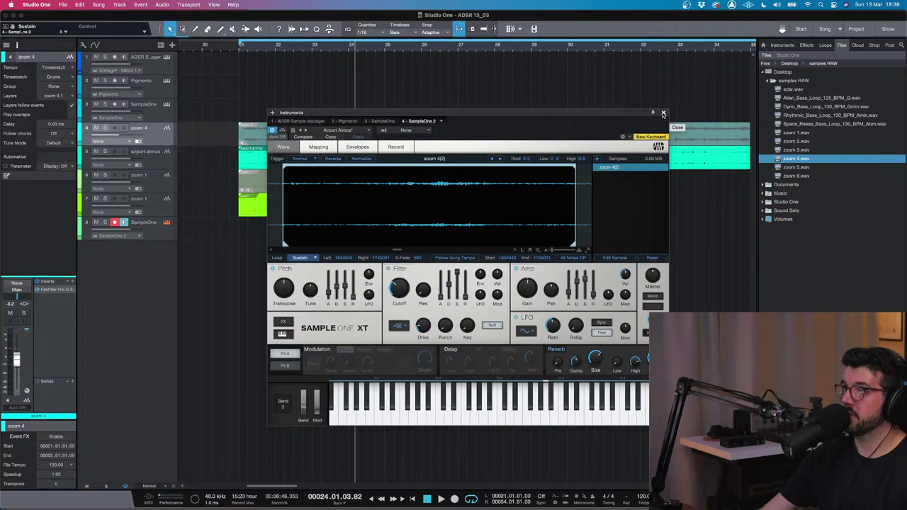
- Load the default preset in the second SampleOne to clear its samples
{"action": "left_click", "coordinate": [353, 134]}
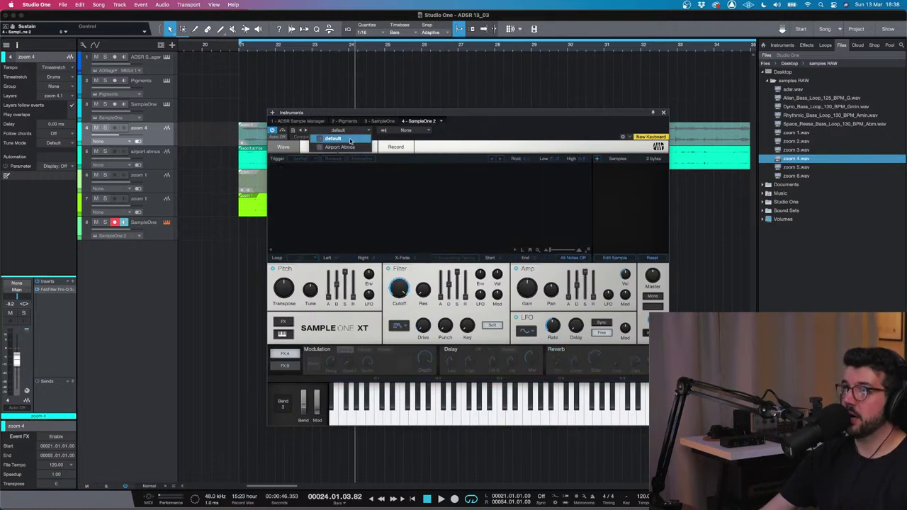
- Close the instrument window, select the zoom 1 event on track 7 and place the playhead at bar 21
{"action": "left_click", "coordinate": [663, 114]}
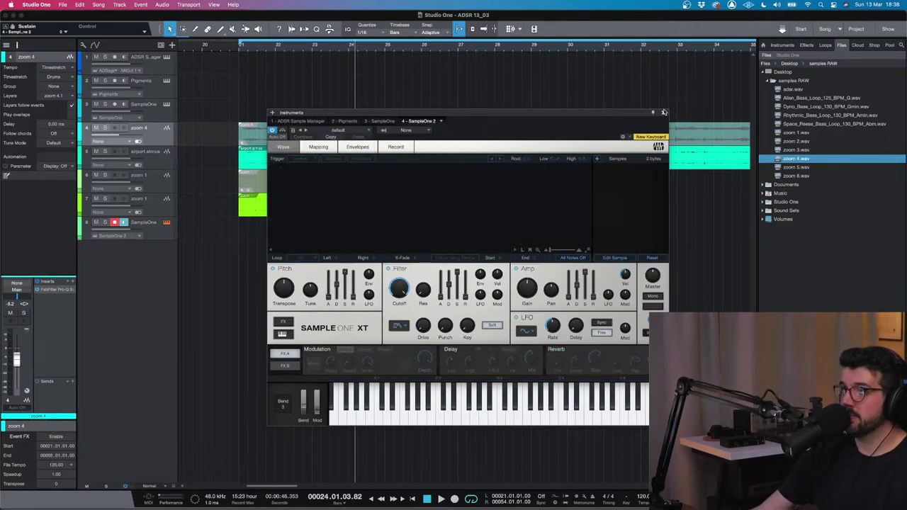
{"action": "left_click", "coordinate": [664, 113]}
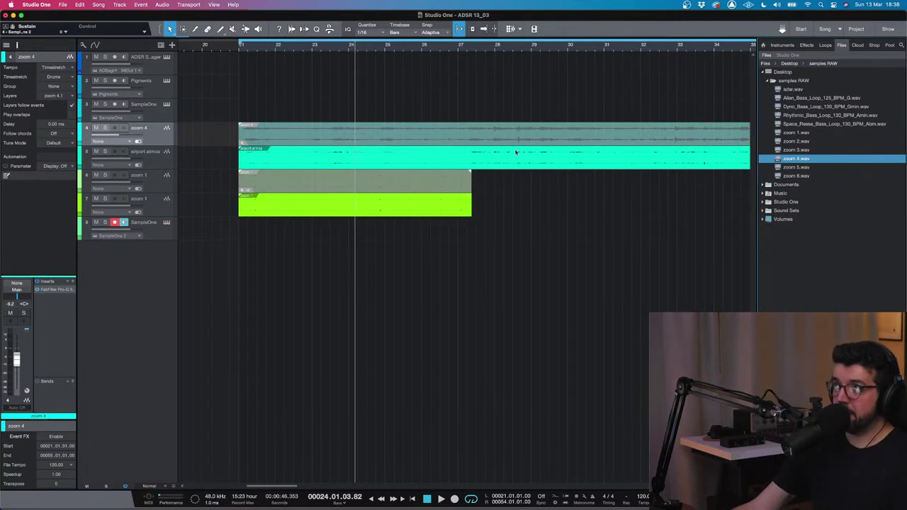
{"action": "left_click", "coordinate": [415, 210]}
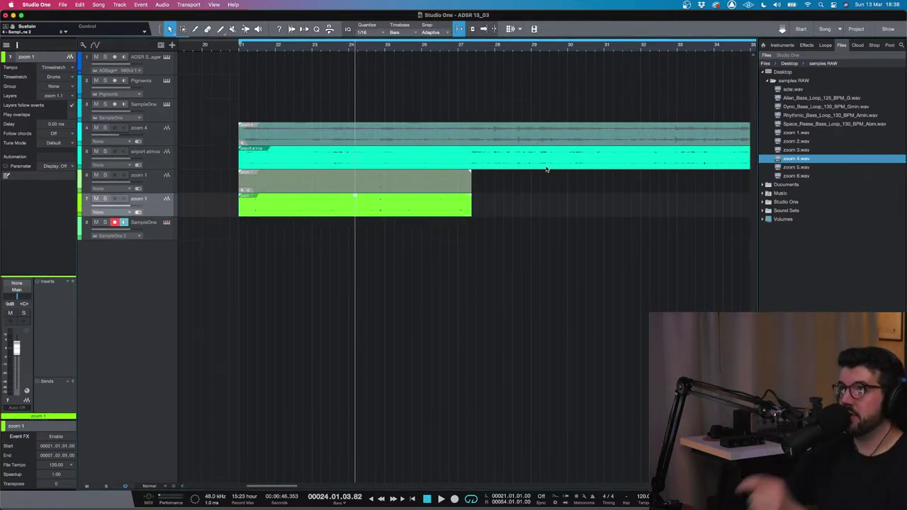
{"action": "key", "text": "w"}
{"action": "key", "text": "e"}
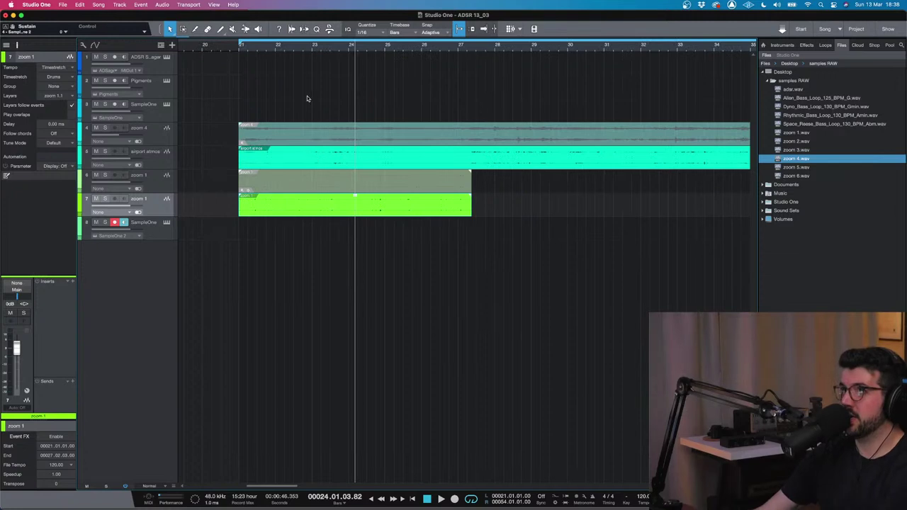
{"action": "key", "text": "e"}
{"action": "key", "text": "w"}
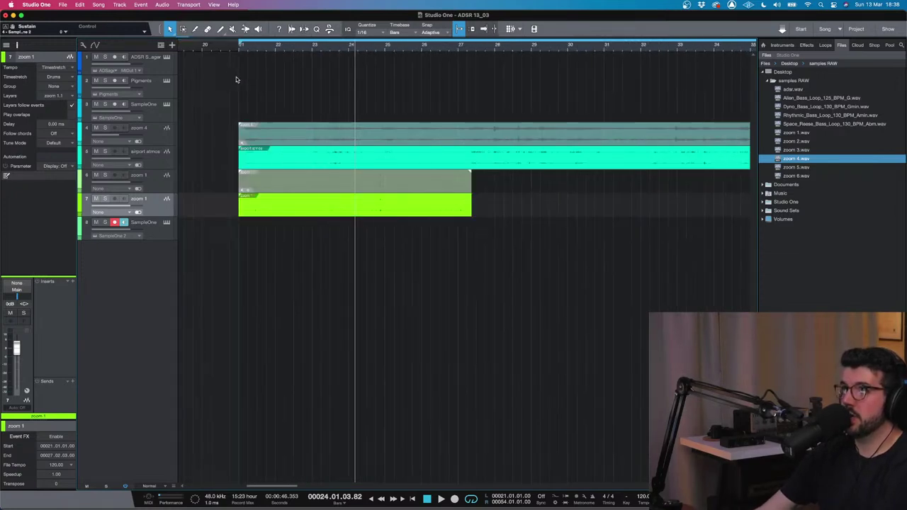
{"action": "left_click", "coordinate": [239, 47]}
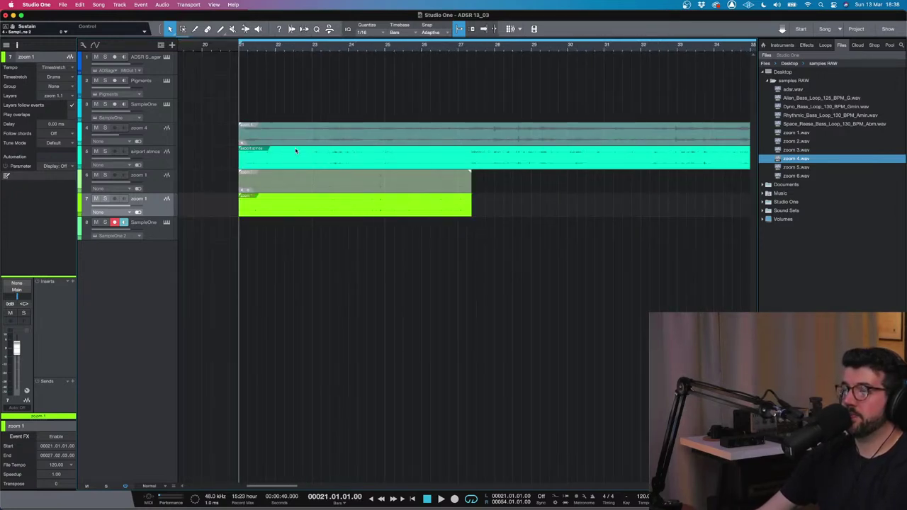
- Reopen the second SampleOne and load the zoom 1 event from track 7 into it as a sample
{"action": "left_click", "coordinate": [223, 221]}
{"action": "left_click", "coordinate": [166, 222]}
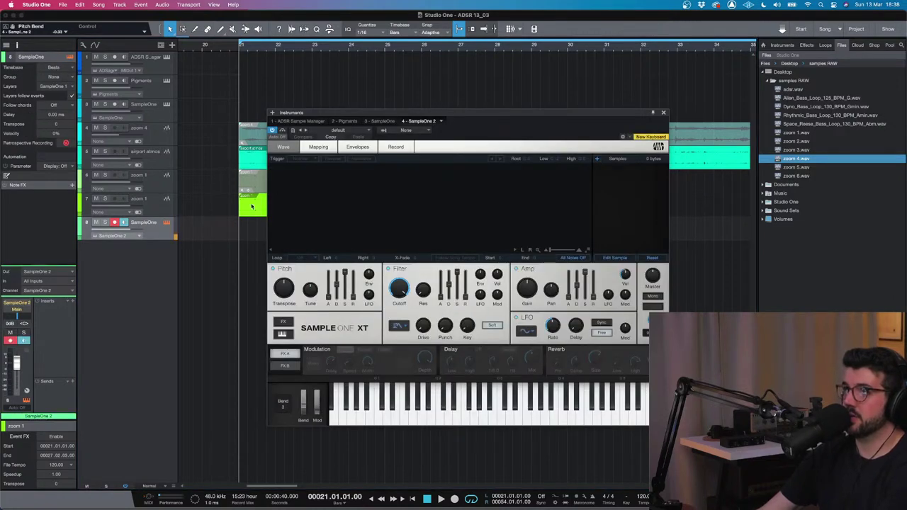
{"action": "left_click_drag", "start_coordinate": [251, 207], "coordinate": [505, 177]}
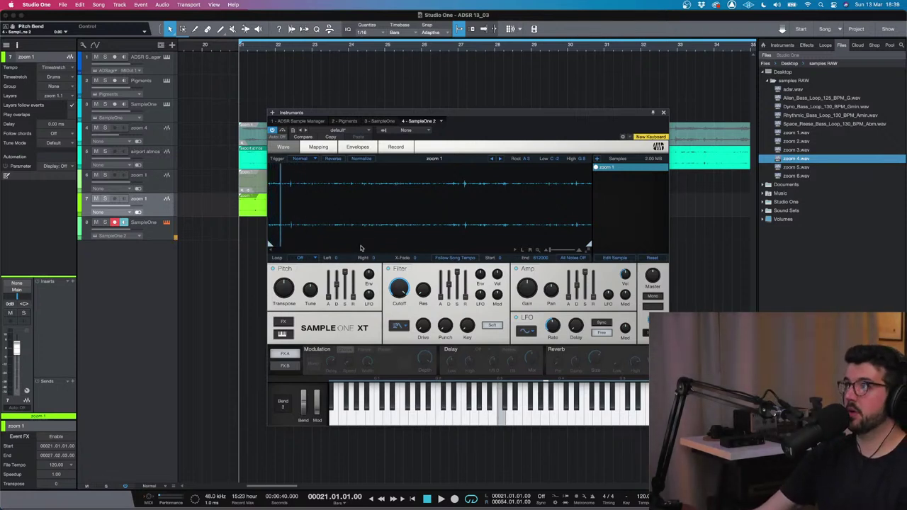
- Trim the zoom 1 sample to a short section from about 243168 to 267062 and set its loop mode to Sustain
{"action": "left_click_drag", "start_coordinate": [274, 245], "coordinate": [376, 245]}
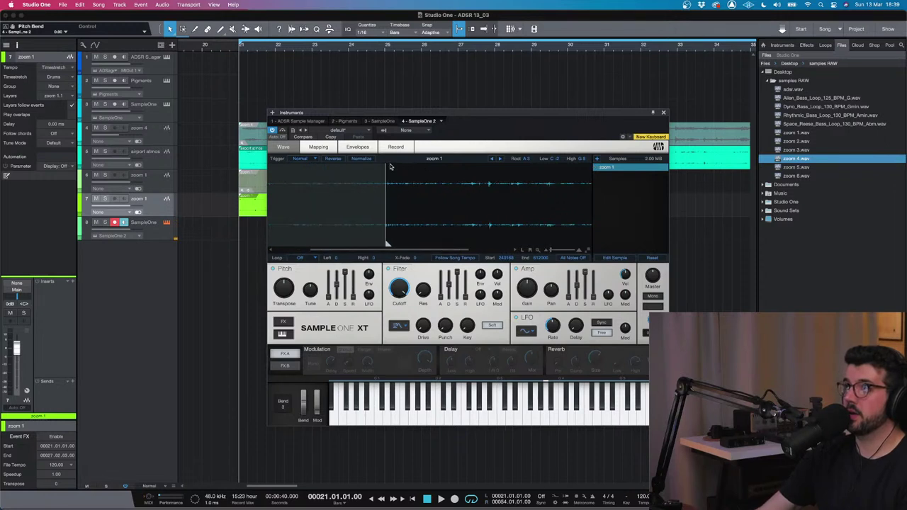
{"action": "left_click_drag", "start_coordinate": [387, 188], "coordinate": [396, 177]}
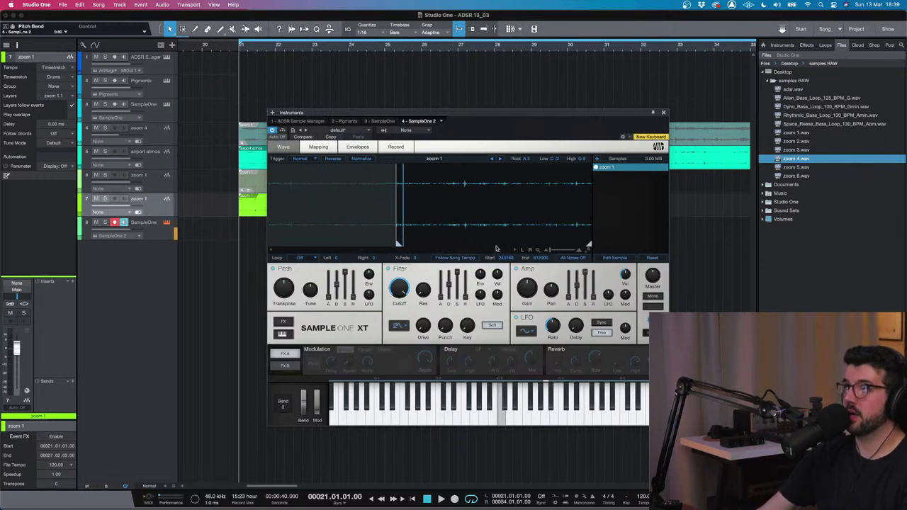
{"action": "mouse_move", "coordinate": [452, 243]}
{"action": "left_mouse_down"}
{"action": "mouse_move", "coordinate": [382, 243]}
{"action": "mouse_move", "coordinate": [403, 241]}
{"action": "left_mouse_up"}
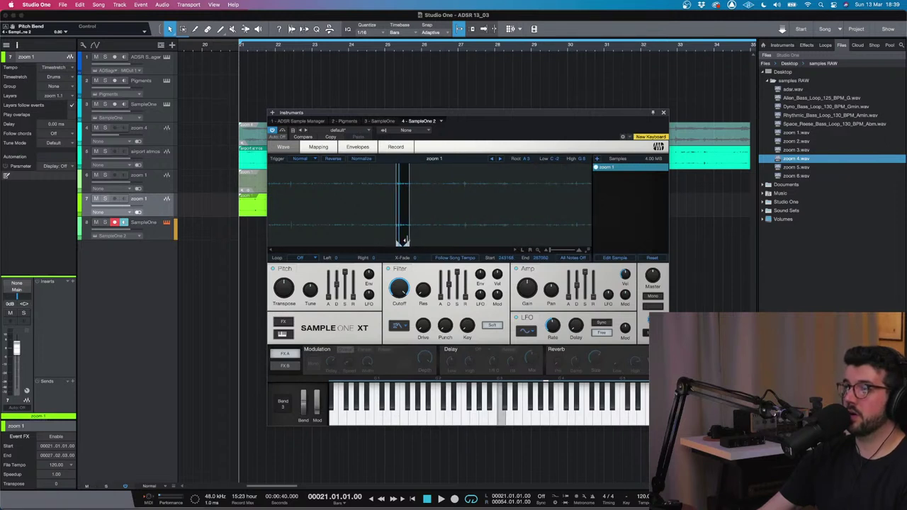
{"action": "left_click", "coordinate": [300, 259]}
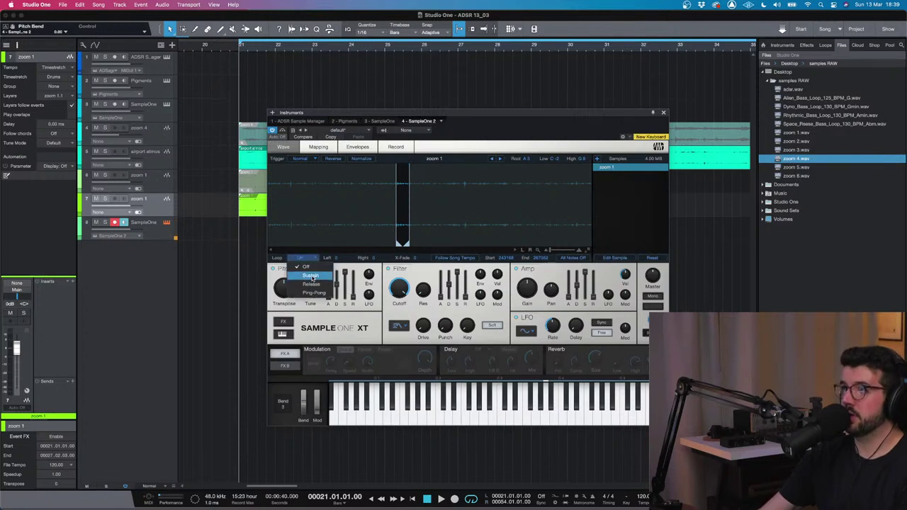
{"action": "left_click", "coordinate": [311, 276]}
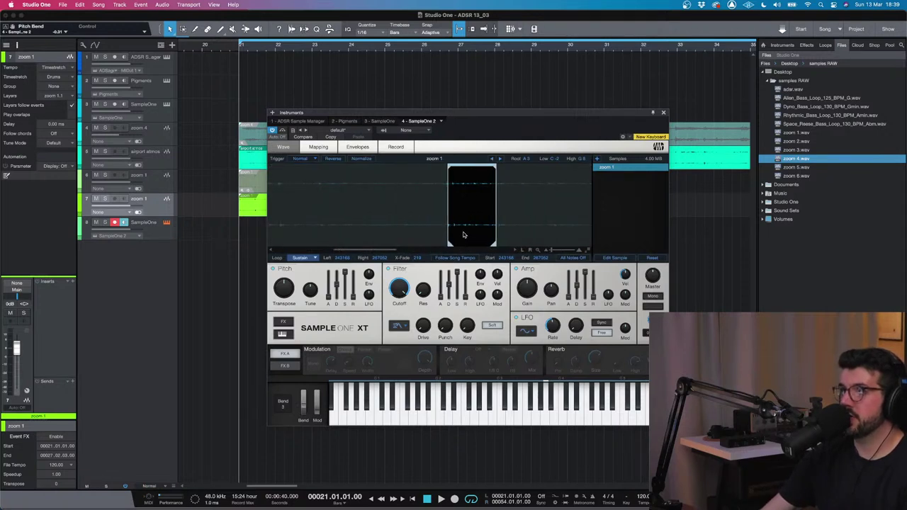
- Extend the zoom 1 sample end and the loop's right boundary to about 316,000
{"action": "mouse_move", "coordinate": [401, 244]}
{"action": "left_mouse_down"}
{"action": "mouse_move", "coordinate": [446, 245]}
{"action": "mouse_move", "coordinate": [437, 246]}
{"action": "left_mouse_up"}
{"action": "left_click_drag", "start_coordinate": [410, 180], "coordinate": [433, 180]}
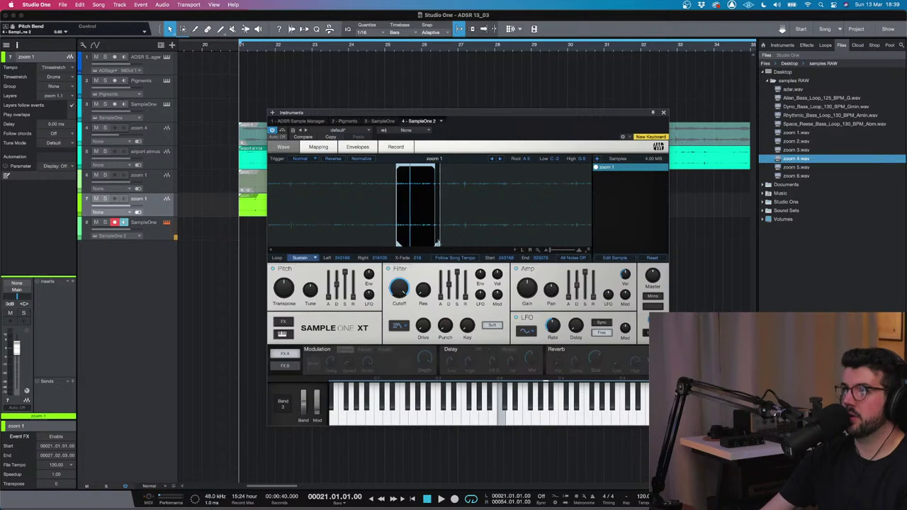
{"action": "left_click_drag", "start_coordinate": [439, 244], "coordinate": [434, 244]}
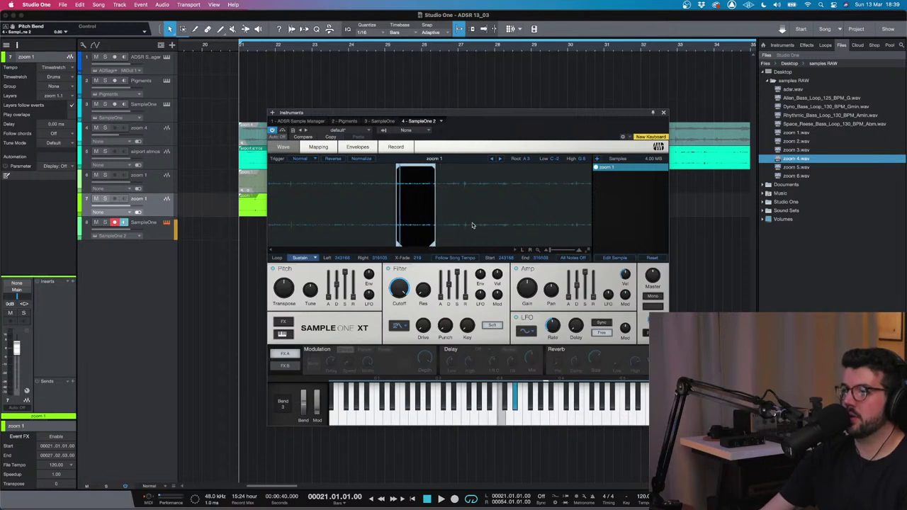
- Pull the amp envelope's sustain all the way down and raise the amp gain to about +11.4 dB
{"action": "left_click_drag", "start_coordinate": [586, 279], "coordinate": [589, 358]}
{"action": "left_click_drag", "start_coordinate": [578, 284], "coordinate": [585, 304]}
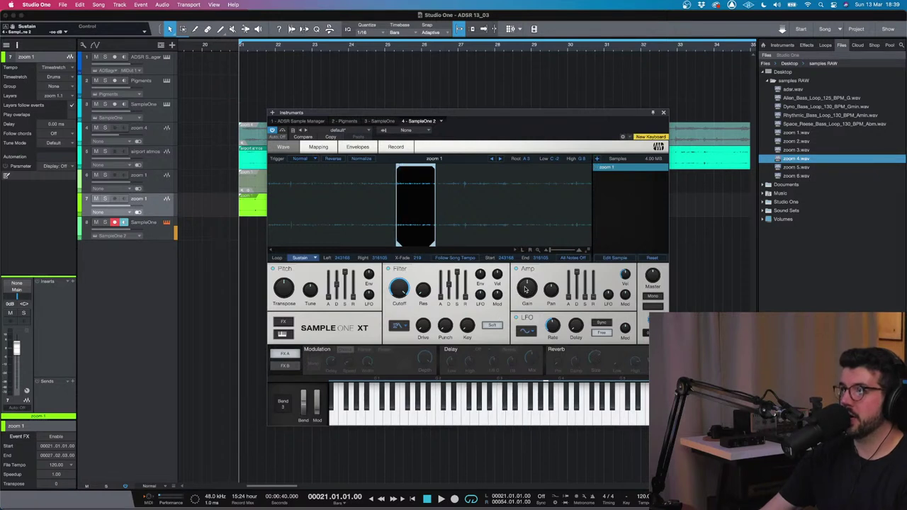
{"action": "left_click_drag", "start_coordinate": [527, 289], "coordinate": [533, 279]}
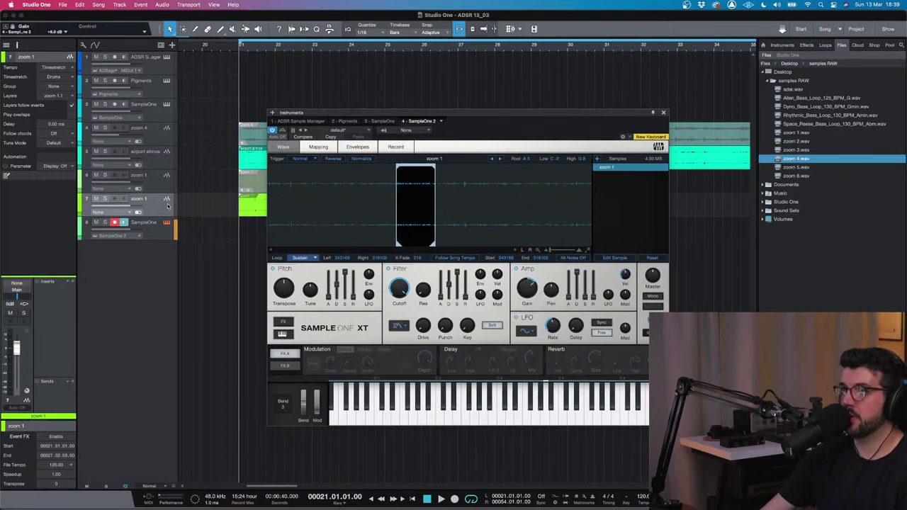
{"action": "left_click", "coordinate": [158, 236]}
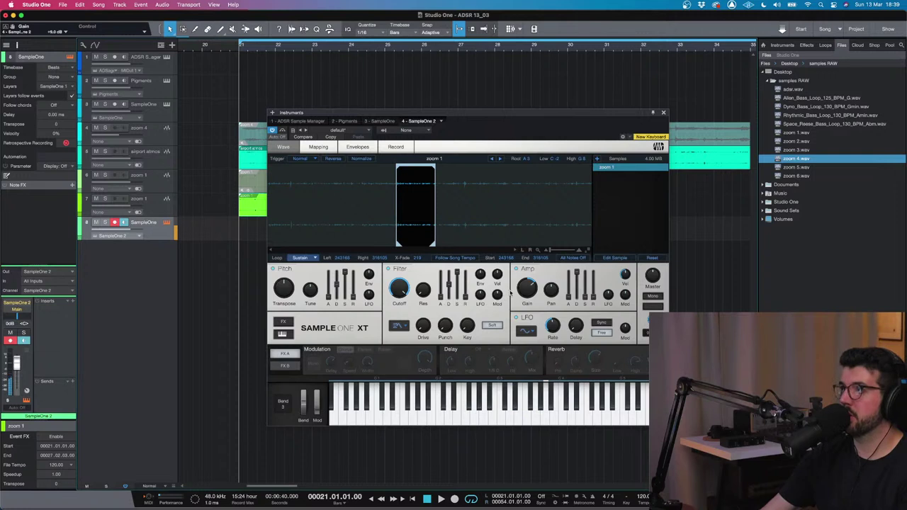
{"action": "left_click_drag", "start_coordinate": [527, 287], "coordinate": [528, 285]}
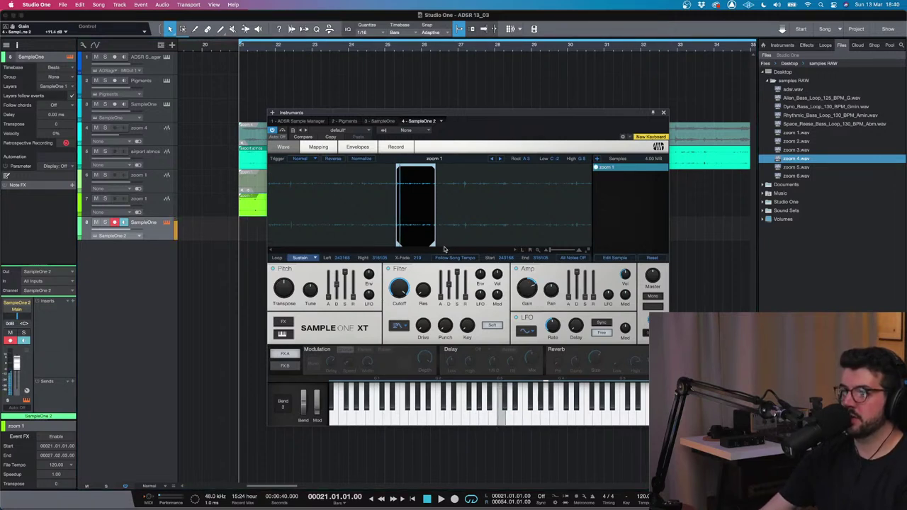
- Try the delay effect on and off, and look over zoom 1's mapping and envelopes before returning to the wave view
{"action": "left_click", "coordinate": [447, 349]}
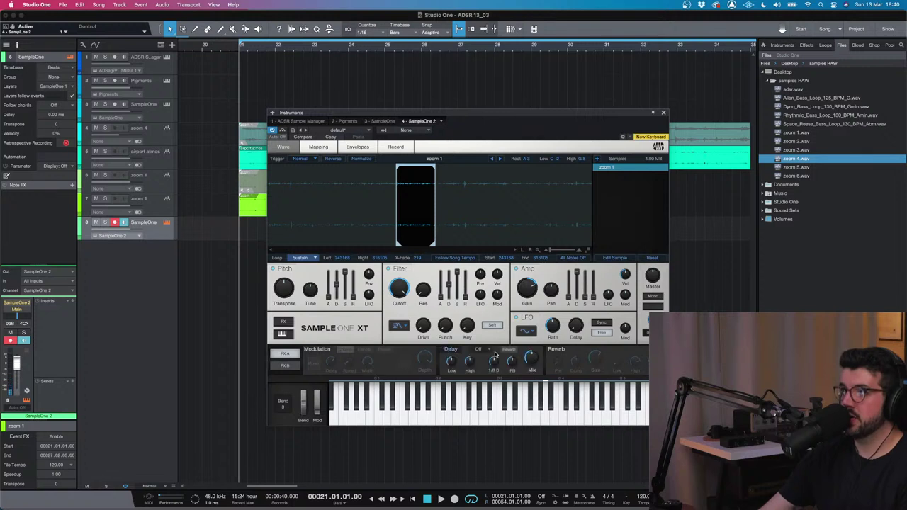
{"action": "left_click", "coordinate": [450, 349]}
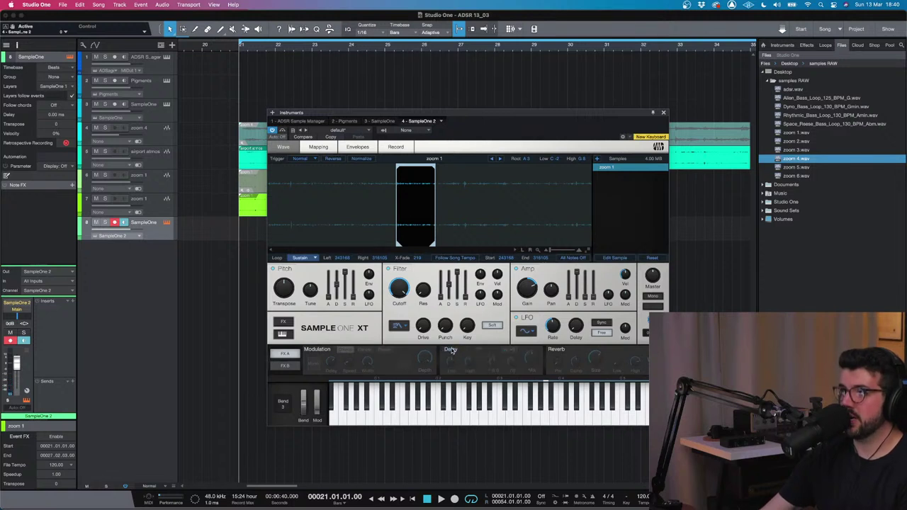
{"action": "left_click", "coordinate": [318, 147]}
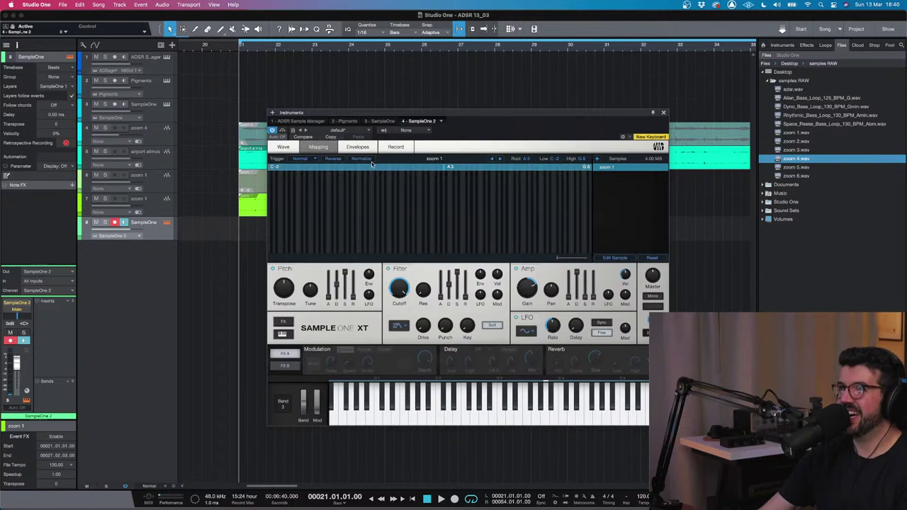
{"action": "left_click", "coordinate": [361, 148]}
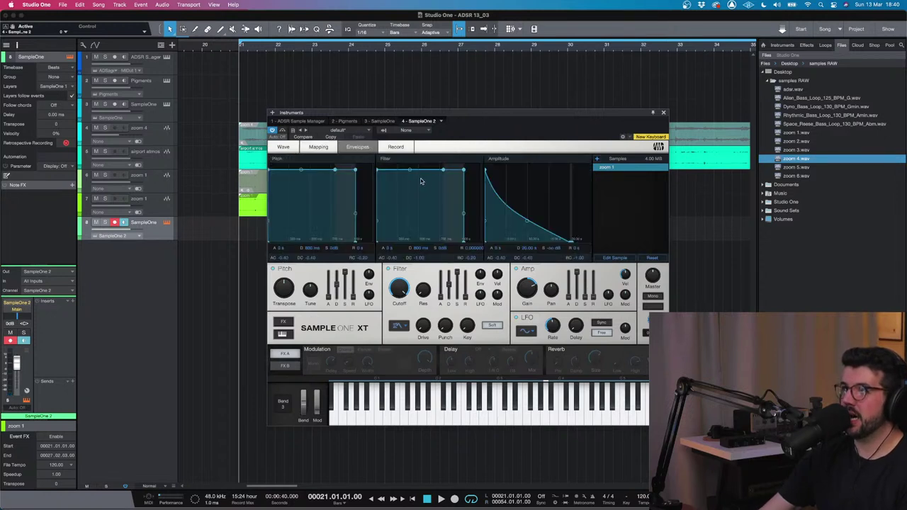
{"action": "left_click", "coordinate": [284, 148]}
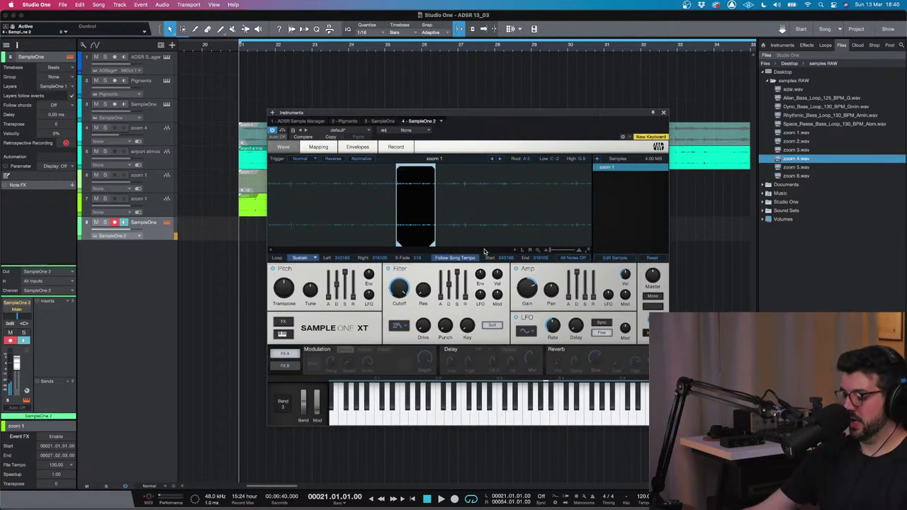
- With Follow Song Tempo on, shorten the zoom 1 section and loop to run from about 263,000 to 270,000, with an X-Fade of 1000
{"action": "left_click_drag", "start_coordinate": [429, 243], "coordinate": [398, 250]}
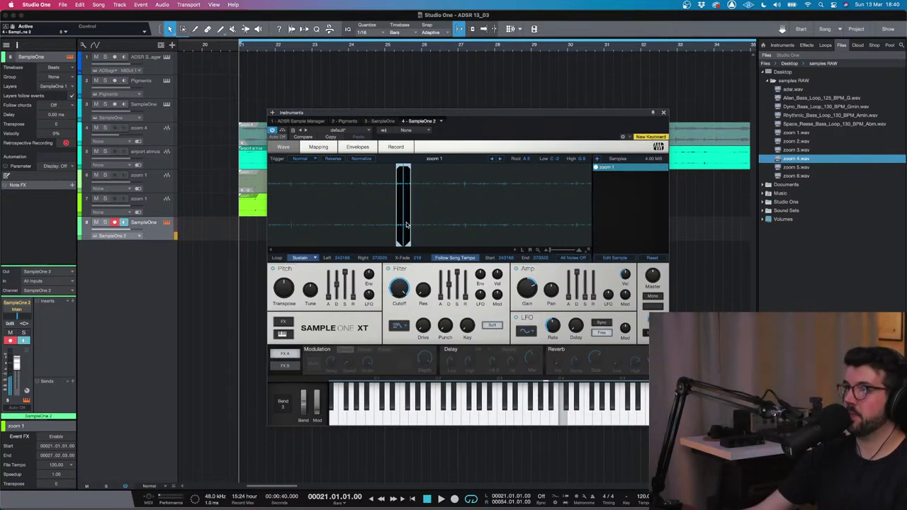
{"action": "scroll", "coordinate": [391, 243], "scroll_direction": "up", "scroll_amount": 2}
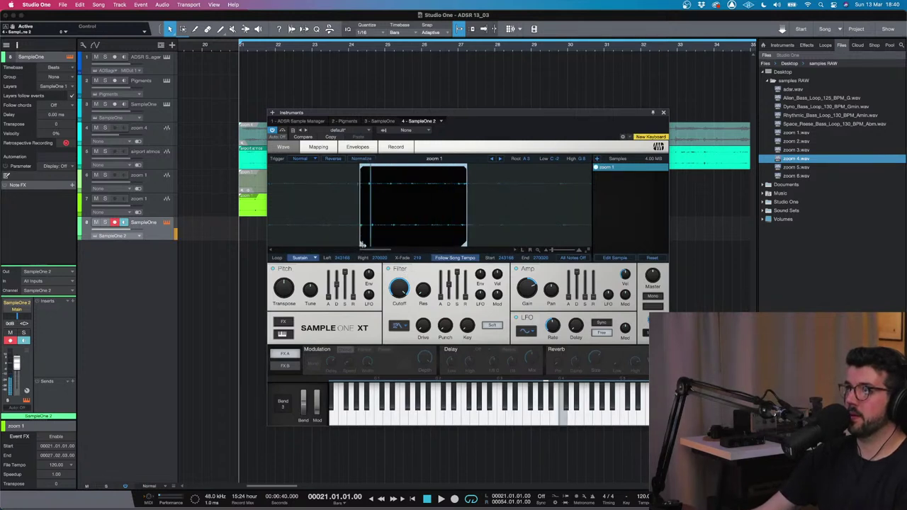
{"action": "mouse_move", "coordinate": [363, 241]}
{"action": "left_mouse_down"}
{"action": "mouse_move", "coordinate": [461, 238]}
{"action": "mouse_move", "coordinate": [447, 241]}
{"action": "left_mouse_up"}
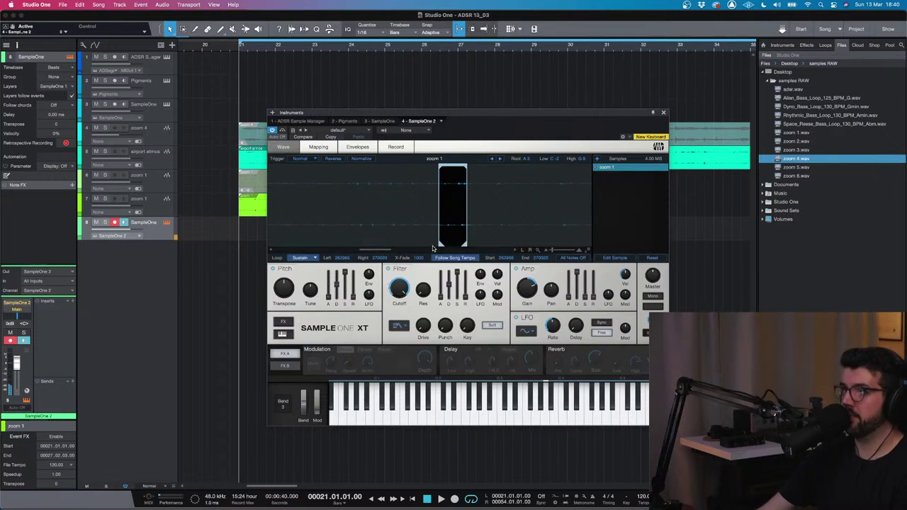
- Move the zoom 1 sample start and the loop's left boundary back to about 238320
{"action": "left_click_drag", "start_coordinate": [440, 245], "coordinate": [345, 244]}
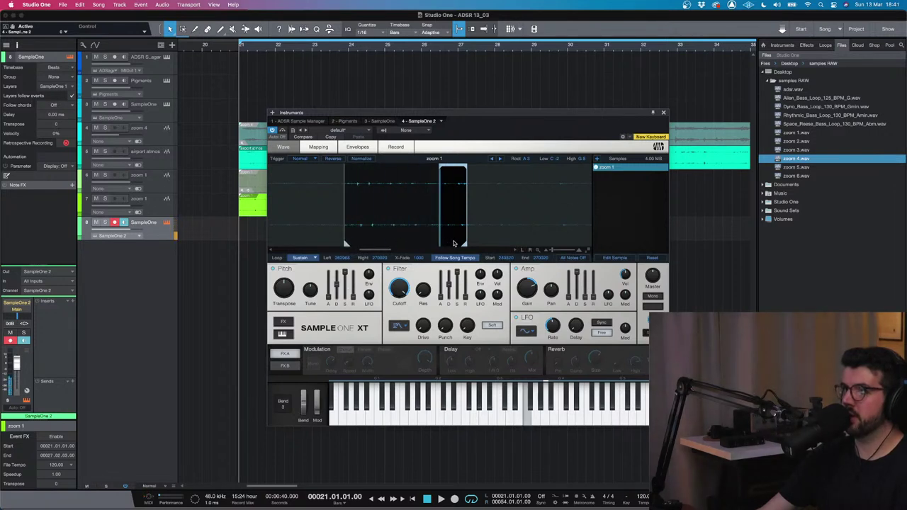
{"action": "left_click_drag", "start_coordinate": [440, 168], "coordinate": [348, 171]}
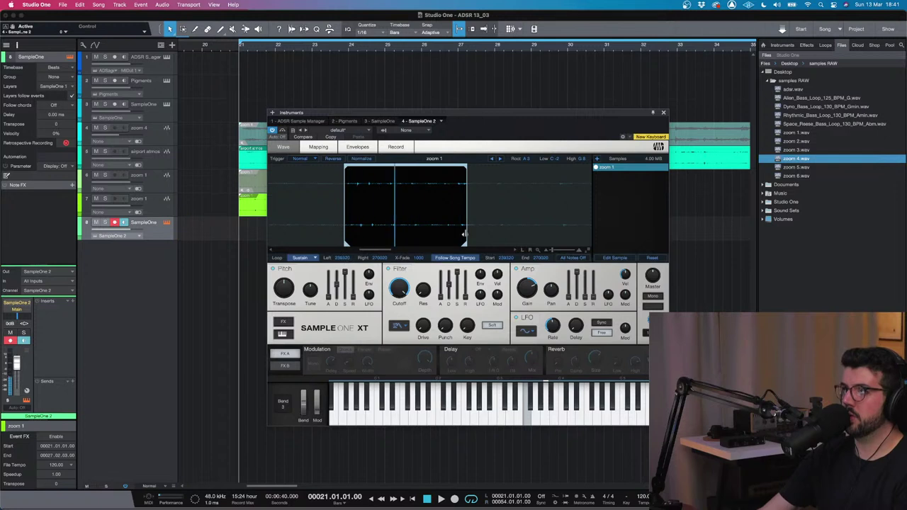
{"action": "scroll", "coordinate": [482, 244], "scroll_direction": "down", "scroll_amount": 5}
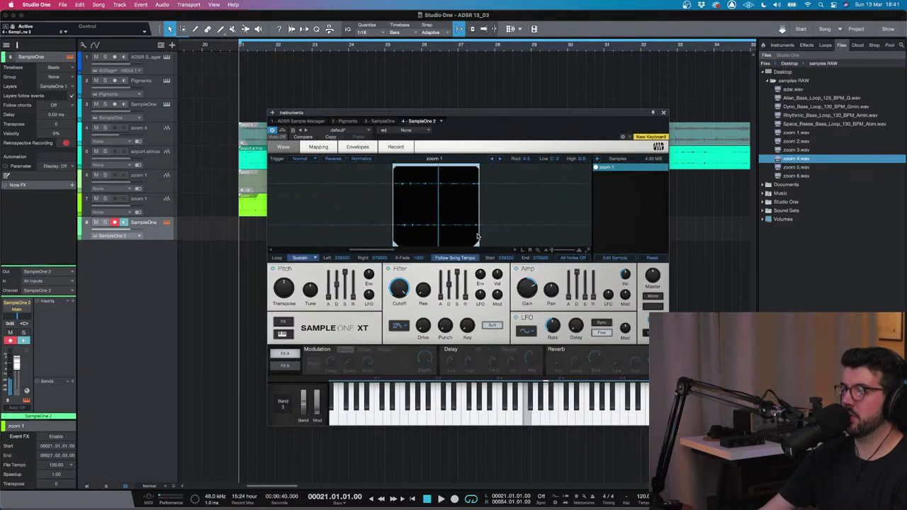
{"action": "scroll", "coordinate": [473, 201], "scroll_direction": "down", "scroll_amount": 4}
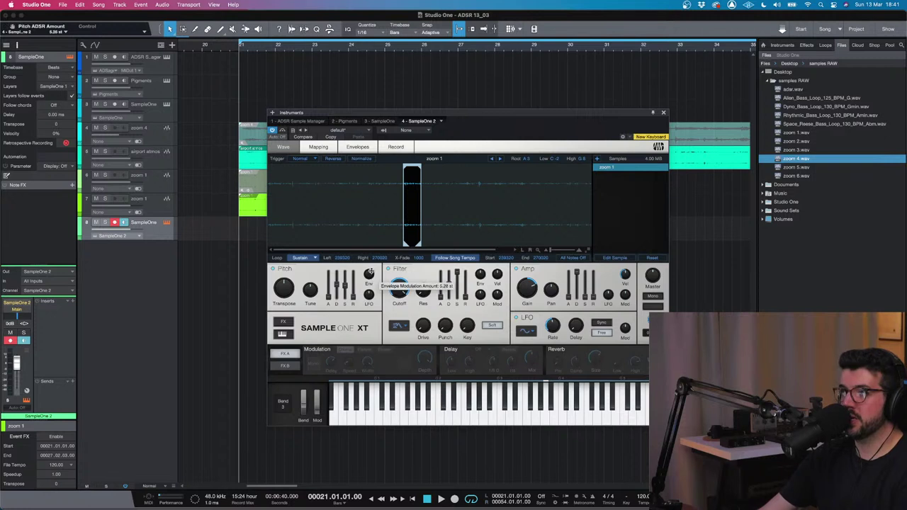
- Try pitch envelope modulation amounts up to about 1 oct 4.32 st, and bring the amount back down to about 6.72 st
{"action": "scroll", "coordinate": [370, 273], "scroll_direction": "up", "scroll_amount": 10}
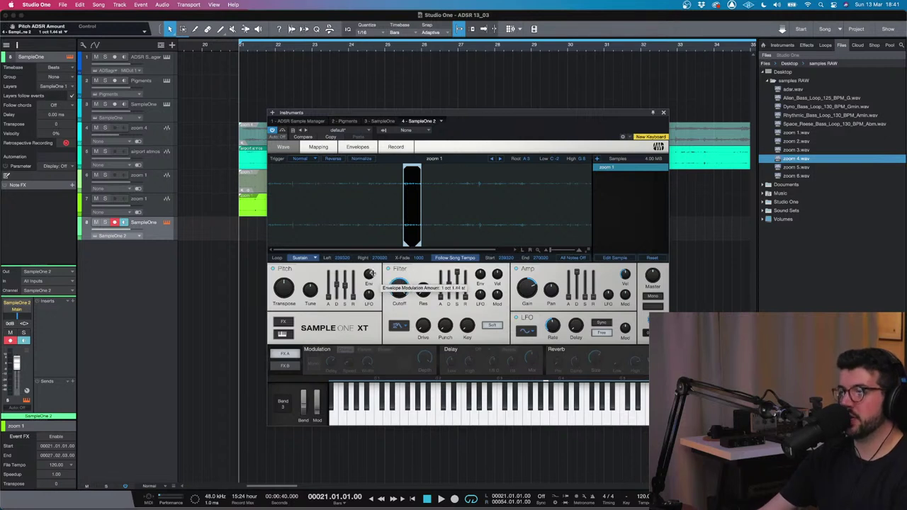
{"action": "scroll", "coordinate": [370, 274], "scroll_direction": "up", "scroll_amount": 3}
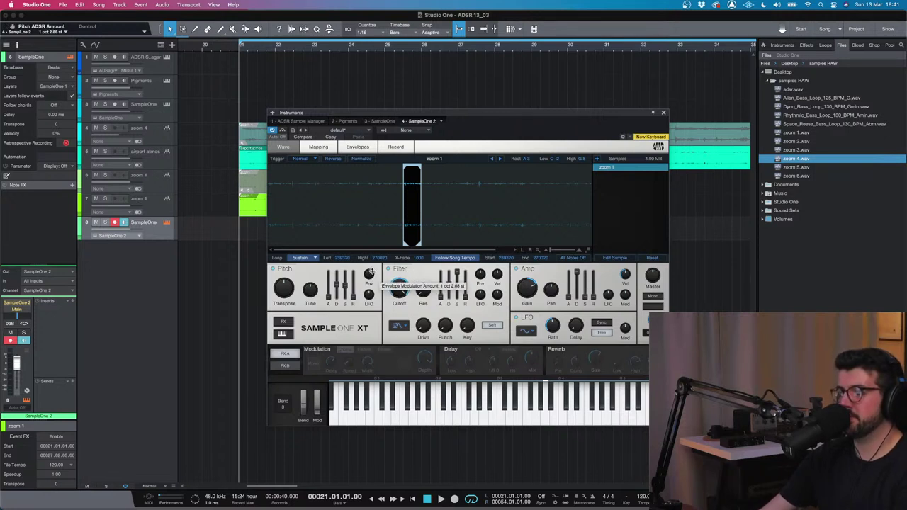
{"action": "scroll", "coordinate": [370, 273], "scroll_direction": "up", "scroll_amount": 1}
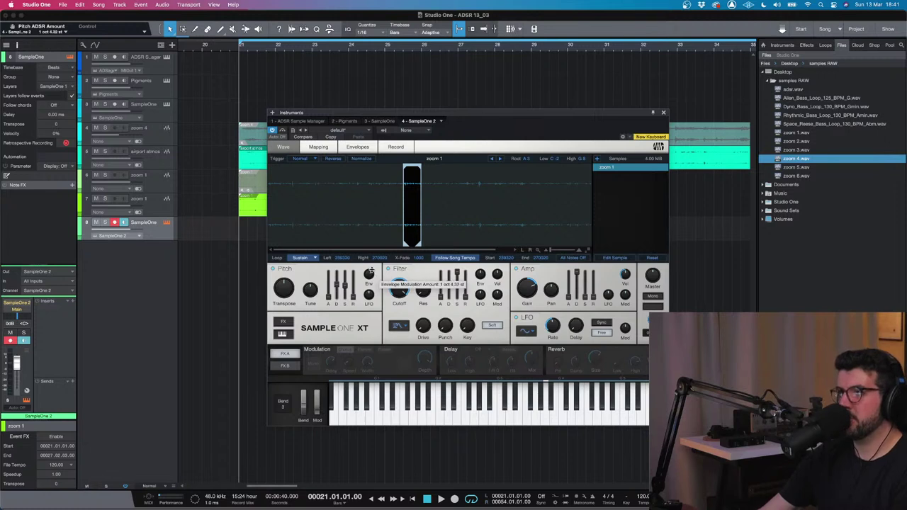
{"action": "left_click_drag", "start_coordinate": [370, 274], "coordinate": [359, 286]}
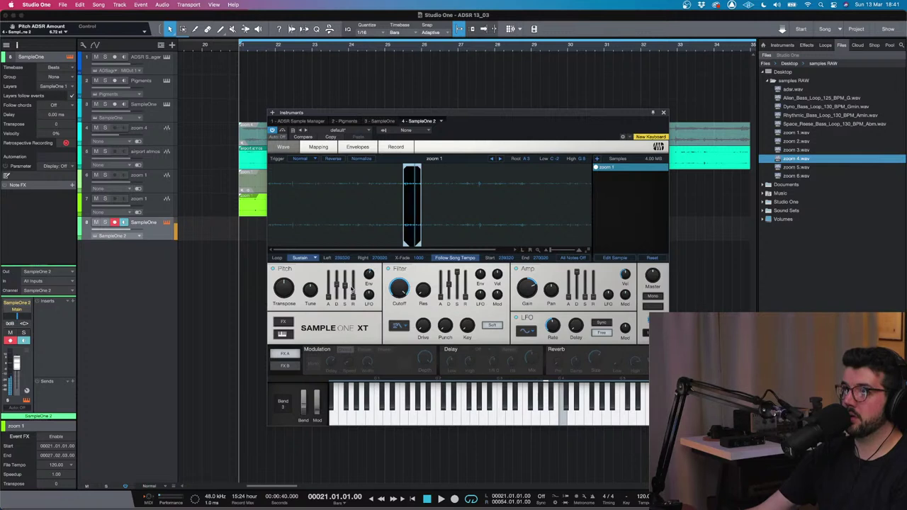
{"action": "left_click_drag", "start_coordinate": [360, 277], "coordinate": [362, 277]}
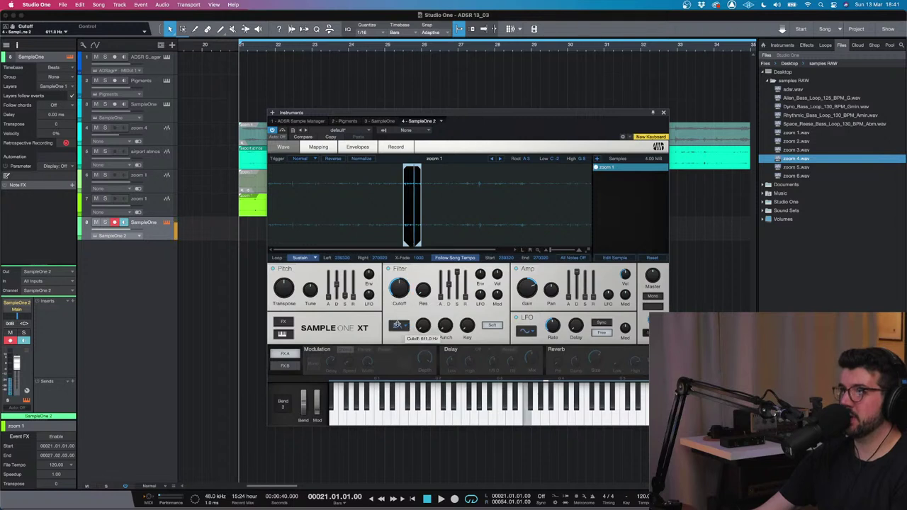
- Switch the filter to BP12 Ladder, and shape it with an envelope amount of about -1800 Hz and a drive of about 11.5%
{"action": "left_click", "coordinate": [399, 326]}
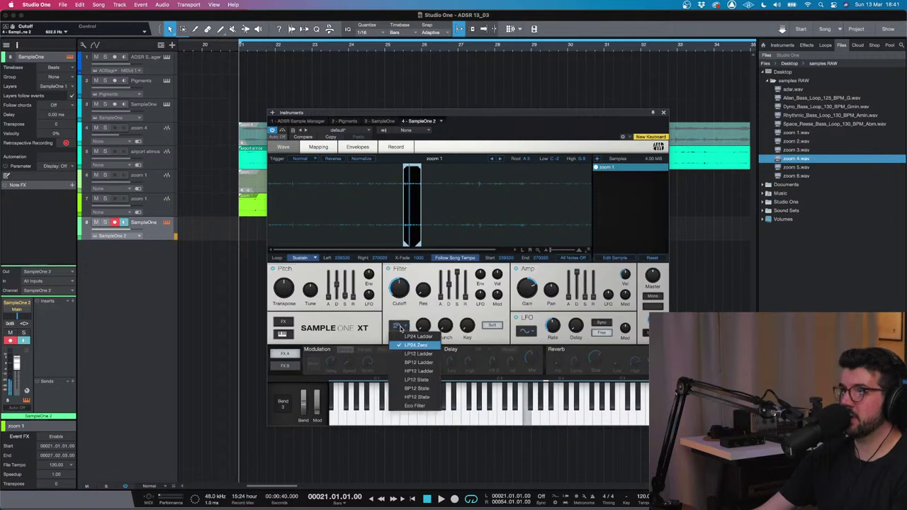
{"action": "left_click", "coordinate": [419, 362]}
{"action": "left_click_drag", "start_coordinate": [398, 286], "coordinate": [479, 288]}
{"action": "mouse_move", "coordinate": [421, 284]}
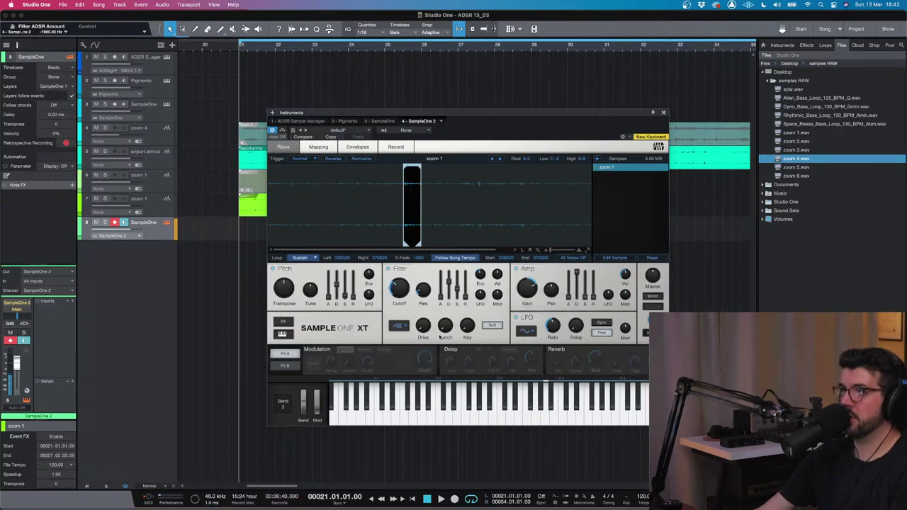
{"action": "mouse_move", "coordinate": [426, 320]}
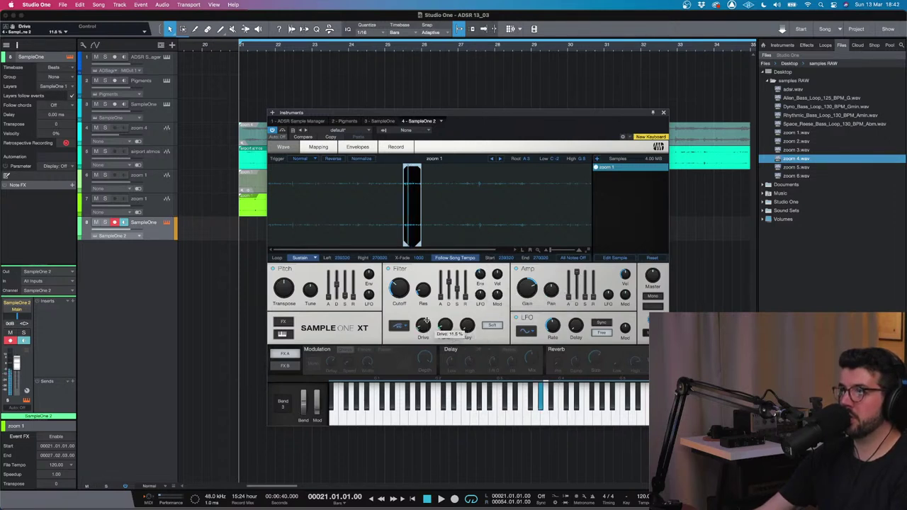
- Adjust the filter's Drive and enable the Chorus modulation effect with a Width of about 76 %
{"action": "left_click_drag", "start_coordinate": [426, 320], "coordinate": [405, 327]}
{"action": "left_click", "coordinate": [306, 350]}
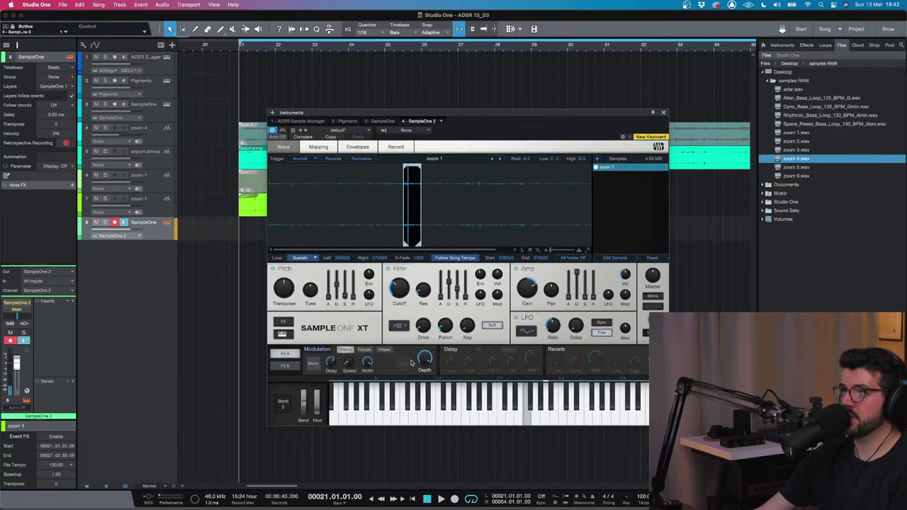
{"action": "left_click_drag", "start_coordinate": [367, 362], "coordinate": [369, 385]}
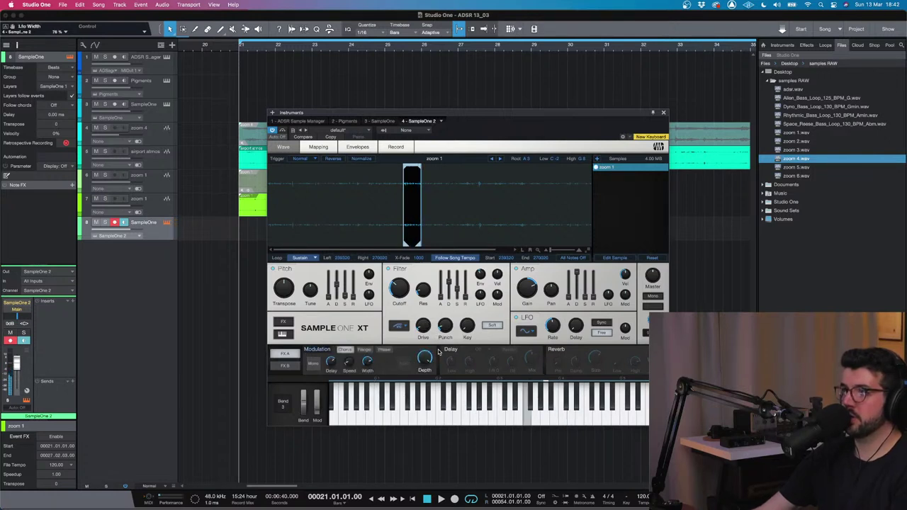
- Try the Delay effect with its type set to Dotted
{"action": "left_click", "coordinate": [445, 349]}
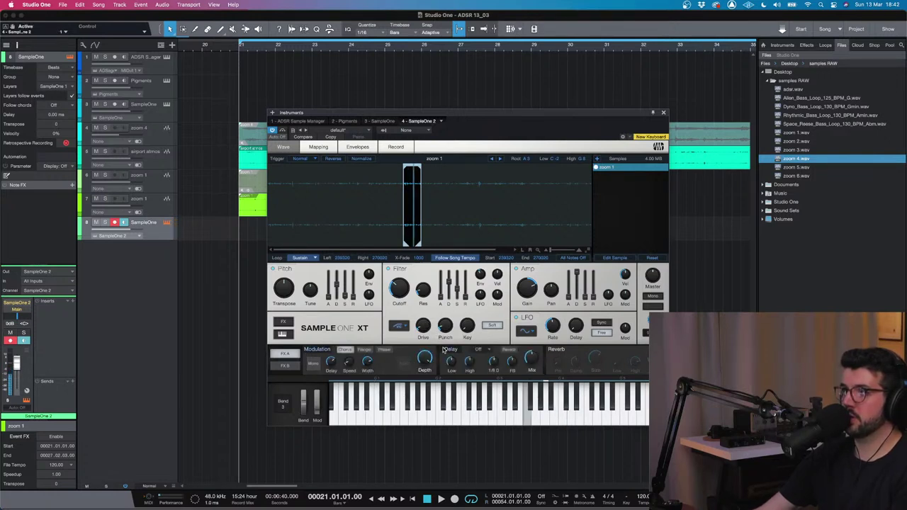
{"action": "left_click", "coordinate": [494, 352]}
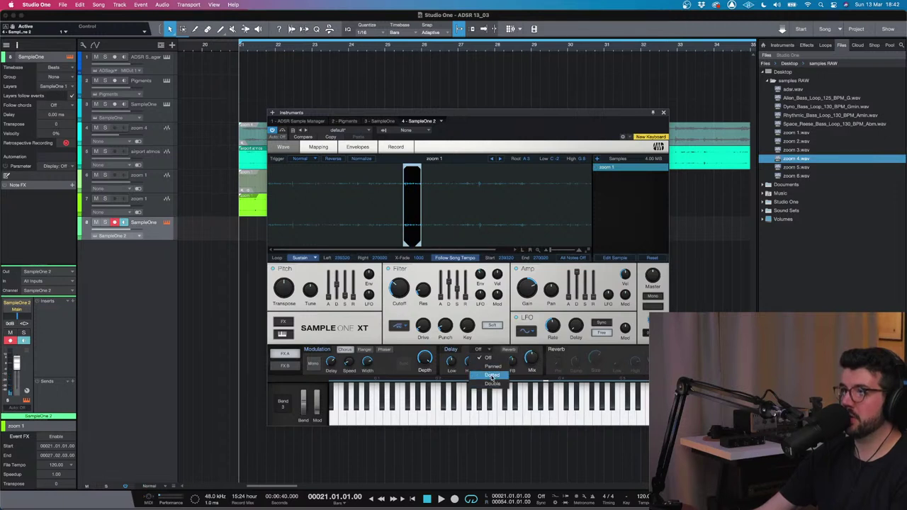
{"action": "left_click", "coordinate": [491, 375]}
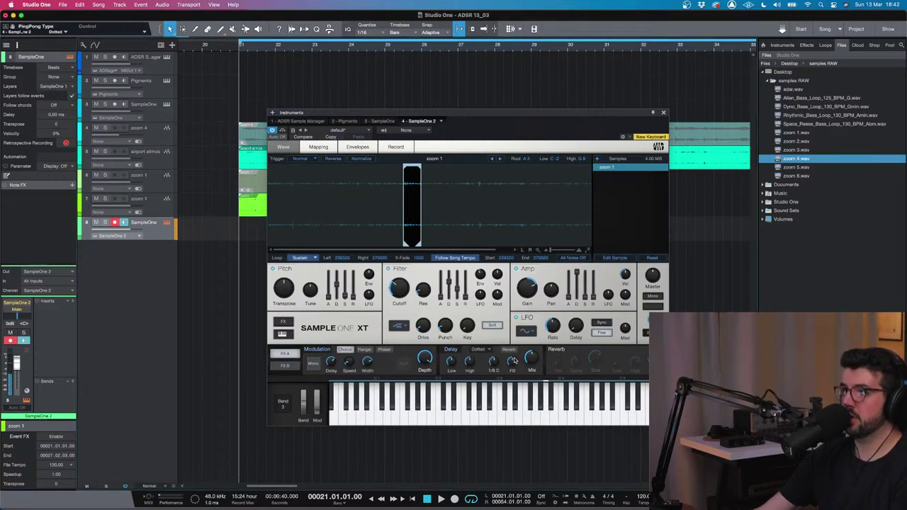
{"action": "left_click", "coordinate": [477, 351]}
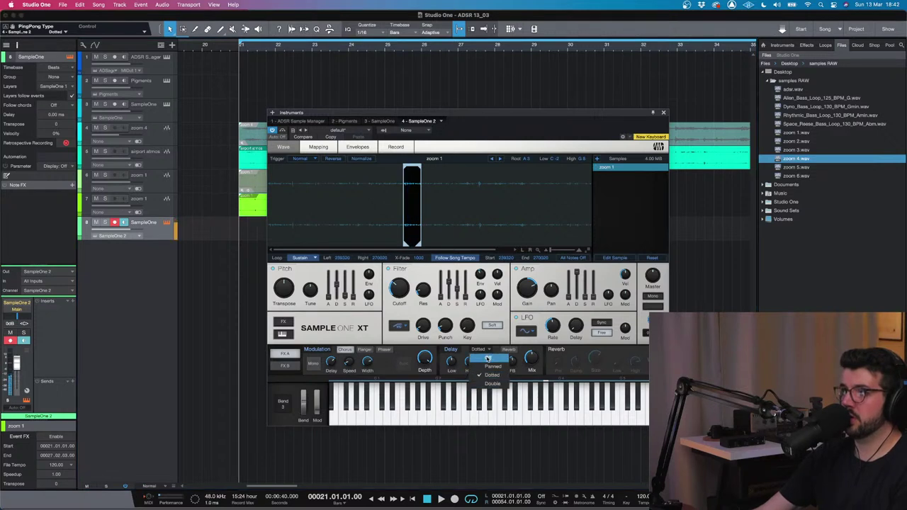
{"action": "left_click", "coordinate": [479, 349]}
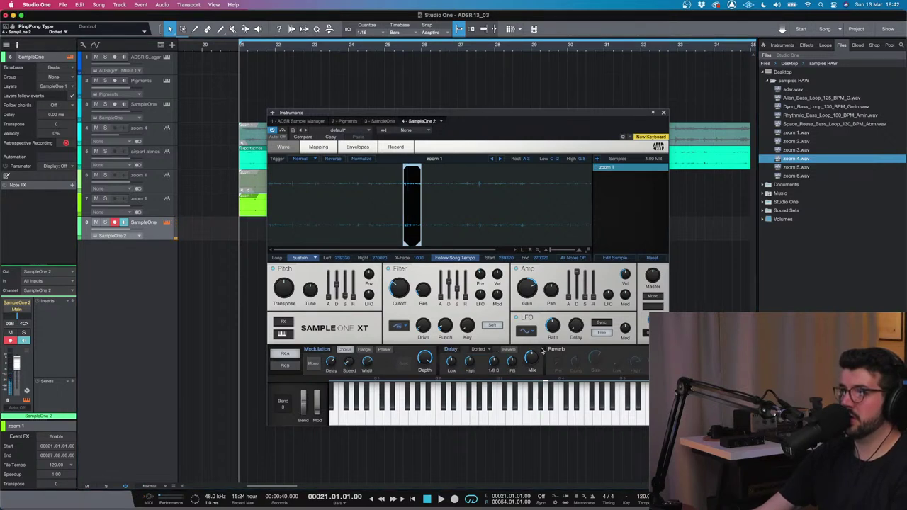
- Enable the Reverb effect and turn the Delay effect off
{"action": "left_click", "coordinate": [547, 349]}
{"action": "left_click", "coordinate": [454, 350]}
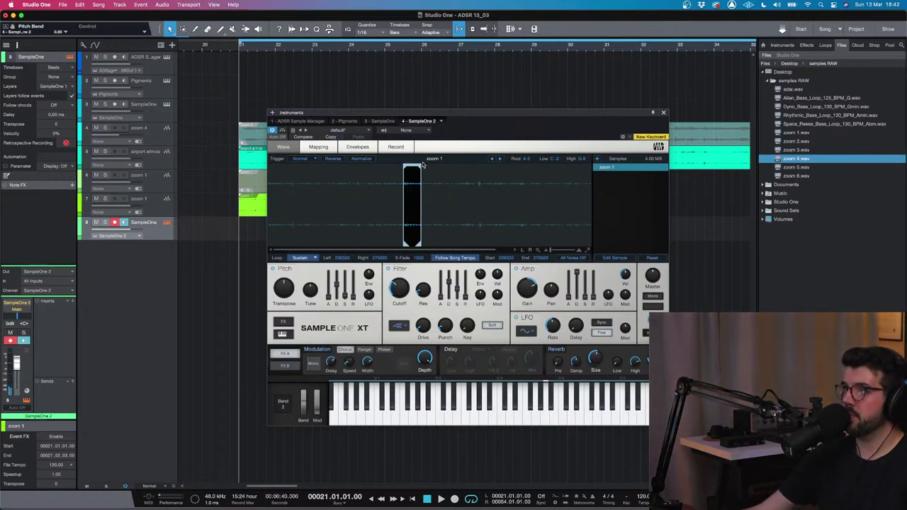
- Extend the end of the zoom 1 sample's looped region to about 349543, comparing Loop Off before choosing Sustain
{"action": "left_click_drag", "start_coordinate": [421, 167], "coordinate": [473, 174]}
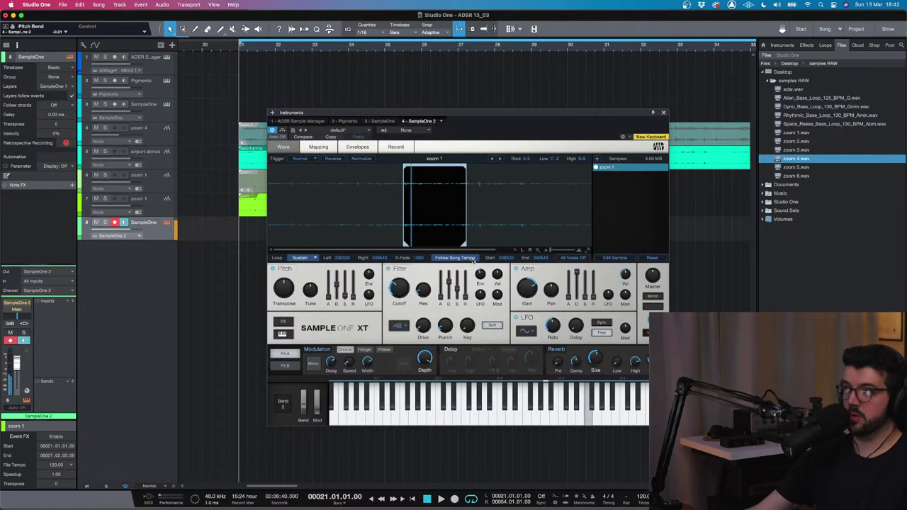
{"action": "left_click", "coordinate": [316, 258]}
{"action": "left_click", "coordinate": [309, 266]}
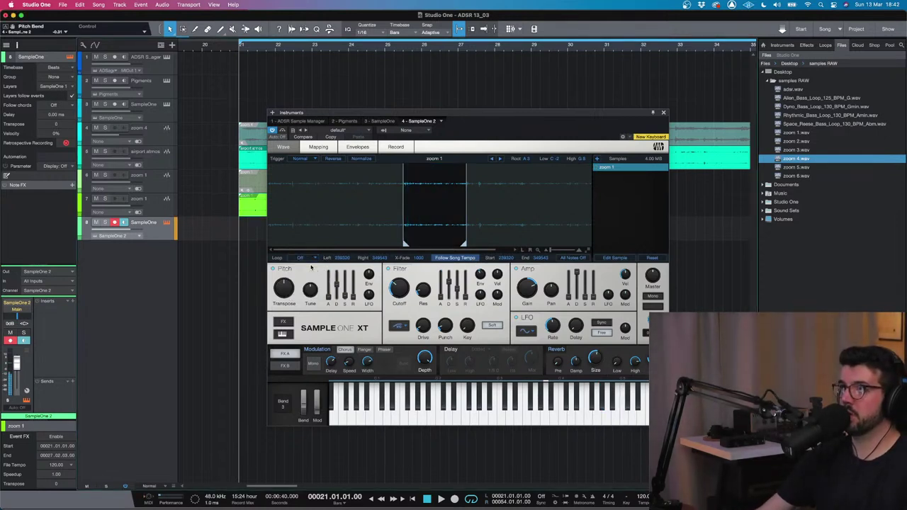
{"action": "left_click", "coordinate": [304, 258]}
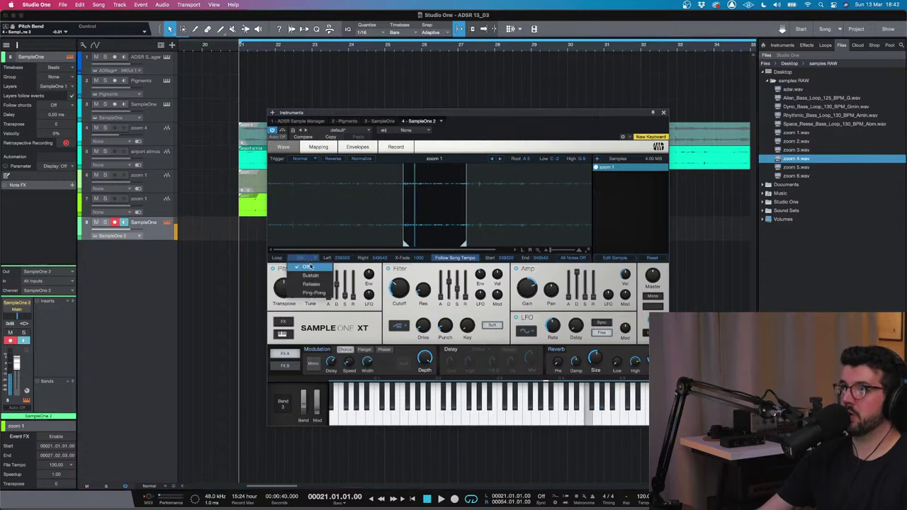
{"action": "left_click", "coordinate": [310, 275]}
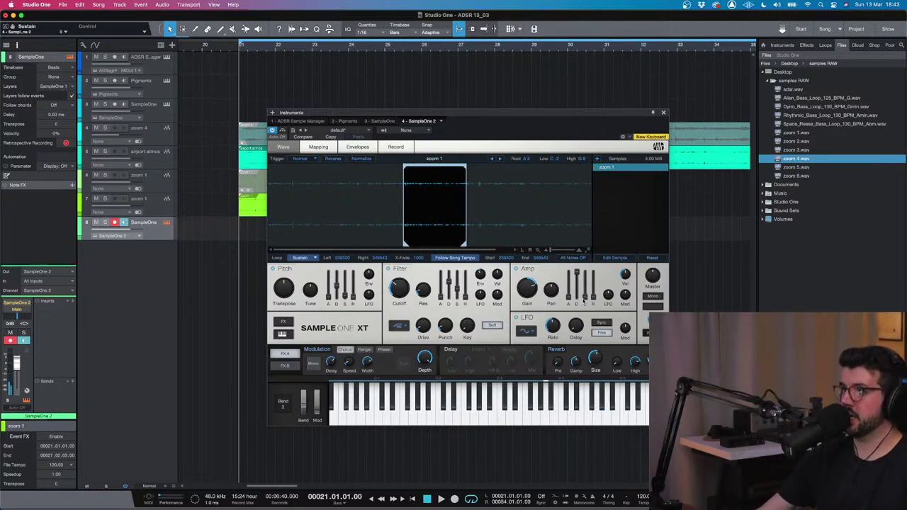
- Raise the Sustain level of the Amp envelope
{"action": "left_click_drag", "start_coordinate": [583, 300], "coordinate": [589, 271]}
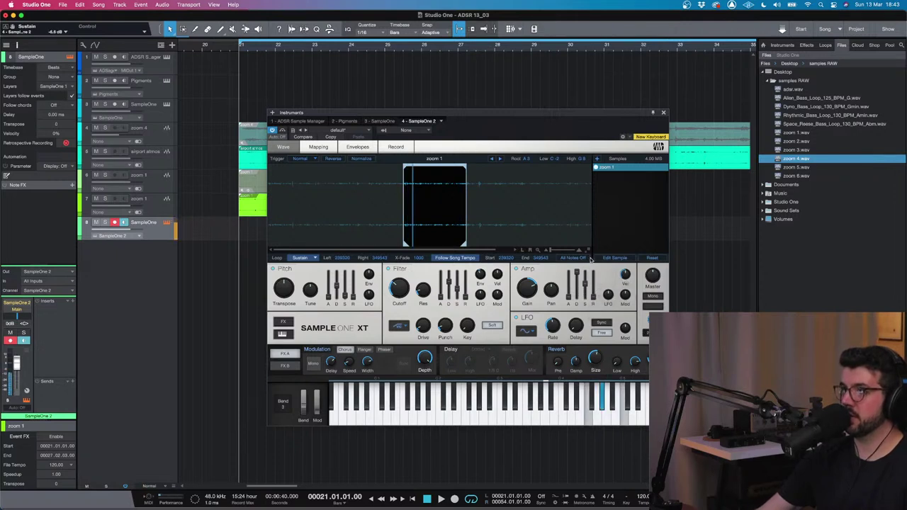
{"action": "left_click_drag", "start_coordinate": [587, 303], "coordinate": [585, 281]}
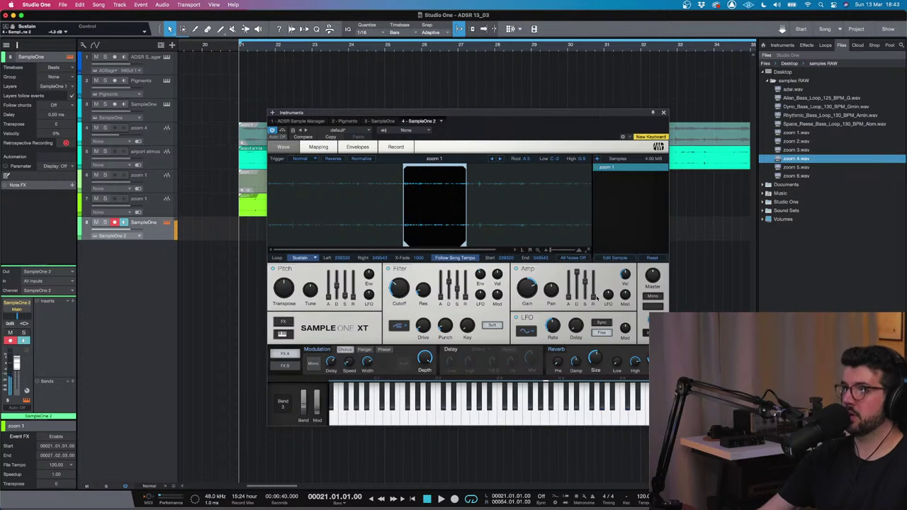
{"action": "left_click", "coordinate": [595, 296]}
{"action": "left_click", "coordinate": [520, 287]}
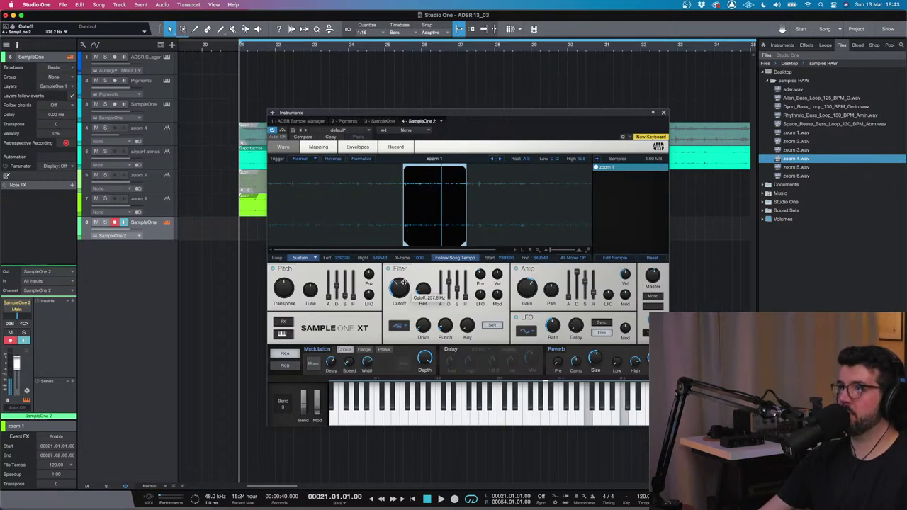
- Lower the filter cutoff and set the filter type to HP12 Ladder
{"action": "mouse_move", "coordinate": [400, 289]}
{"action": "left_click_drag", "start_coordinate": [400, 289], "coordinate": [419, 322]}
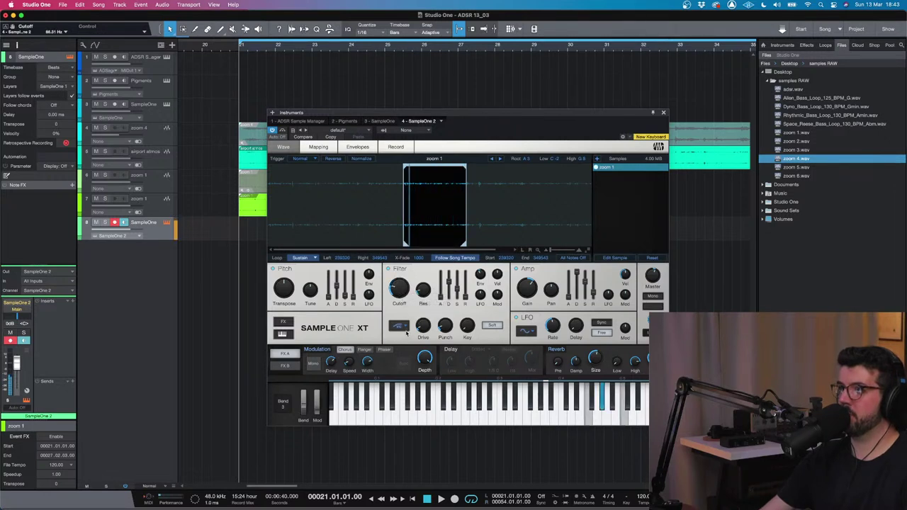
{"action": "left_click", "coordinate": [400, 326]}
{"action": "left_click", "coordinate": [417, 370]}
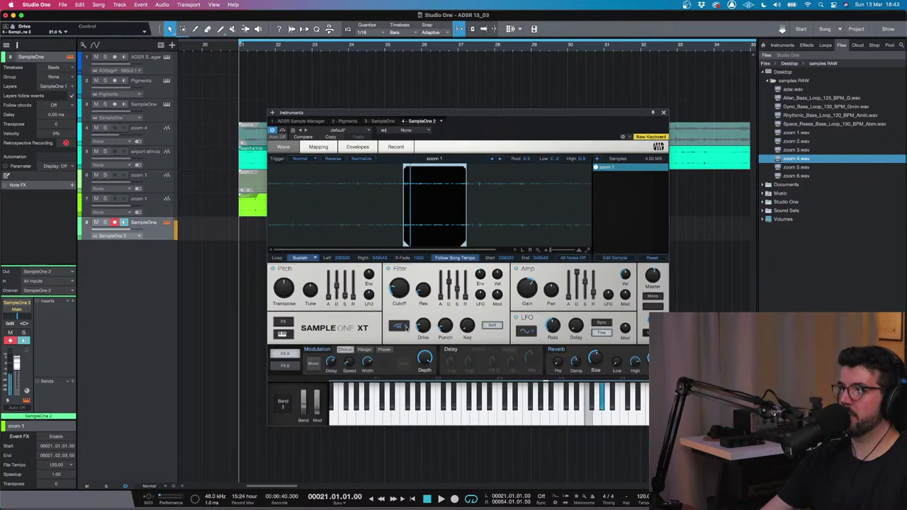
- Try the BP12 State filter with a cutoff of about 3.10 kHz, and switch back to HP12 Ladder
{"action": "left_click", "coordinate": [405, 327]}
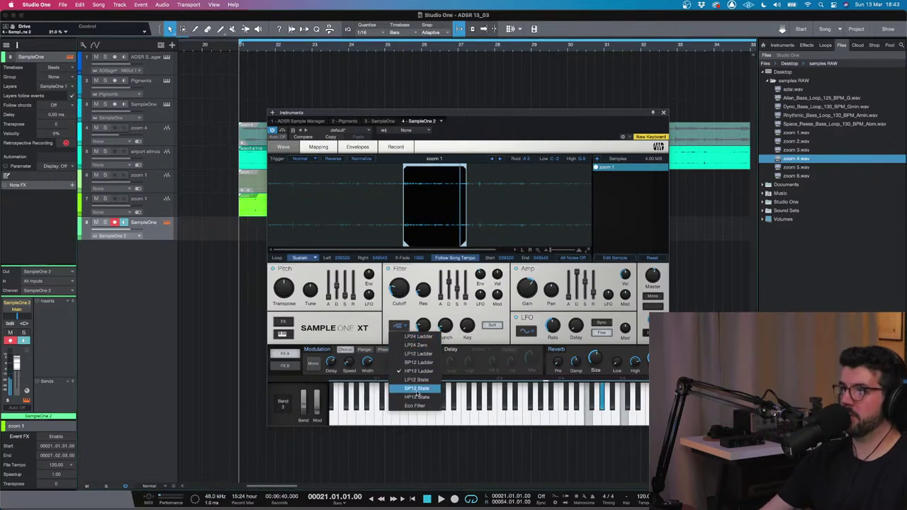
{"action": "left_click", "coordinate": [417, 389]}
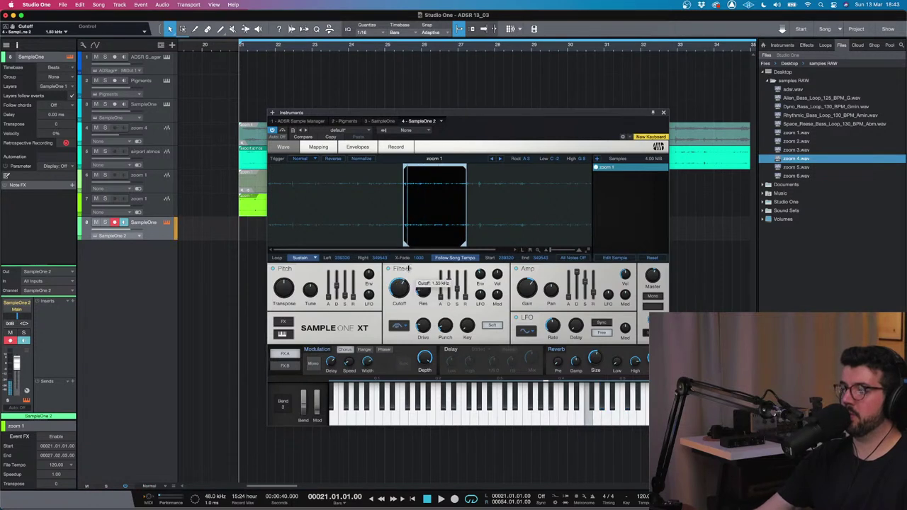
{"action": "left_click_drag", "start_coordinate": [408, 269], "coordinate": [404, 297]}
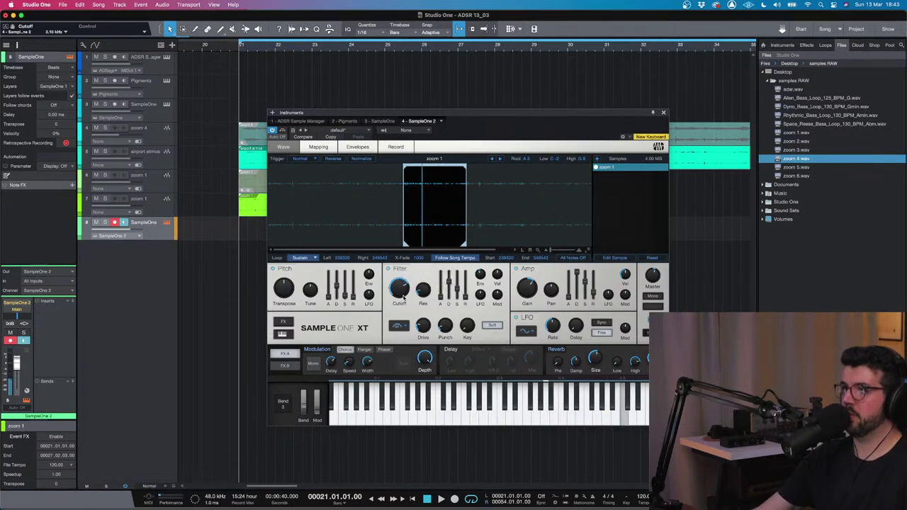
{"action": "left_click", "coordinate": [398, 325]}
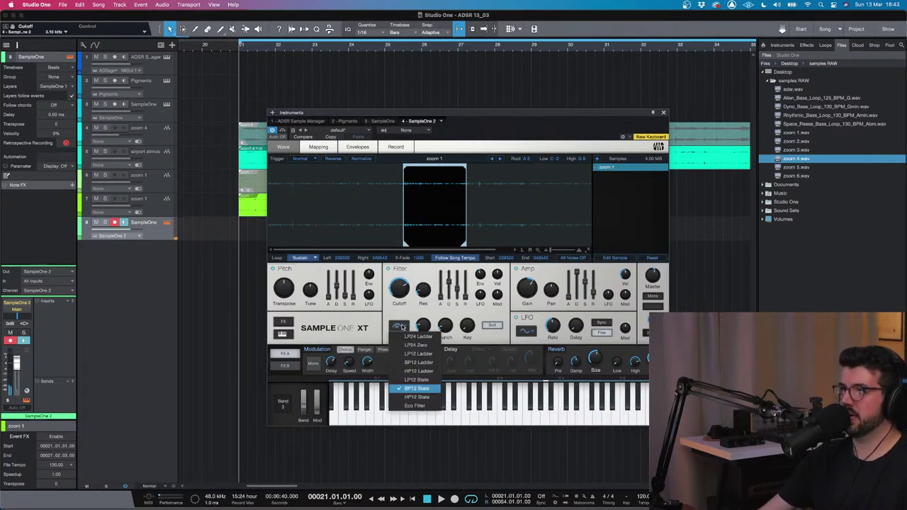
{"action": "left_click", "coordinate": [419, 364]}
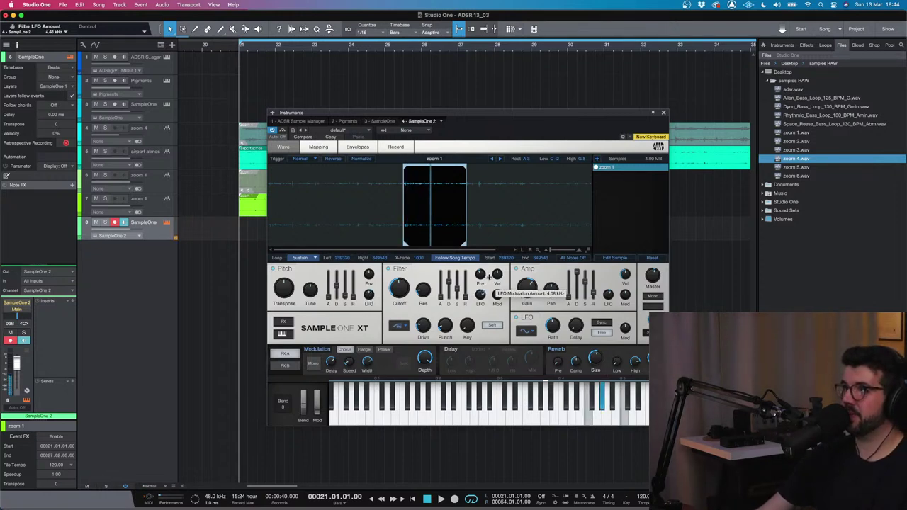
- Reset the Amp LFO amount to 0.0 % and sweep the filter cutoff, settling at about 855 Hz
{"action": "double_click", "coordinate": [607, 294]}
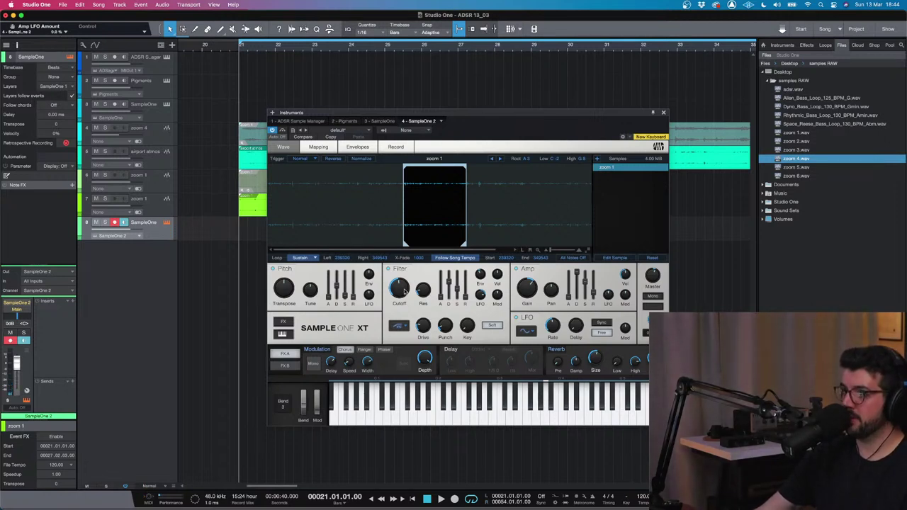
{"action": "mouse_move", "coordinate": [395, 303]}
{"action": "left_click_drag", "start_coordinate": [396, 304], "coordinate": [395, 278]}
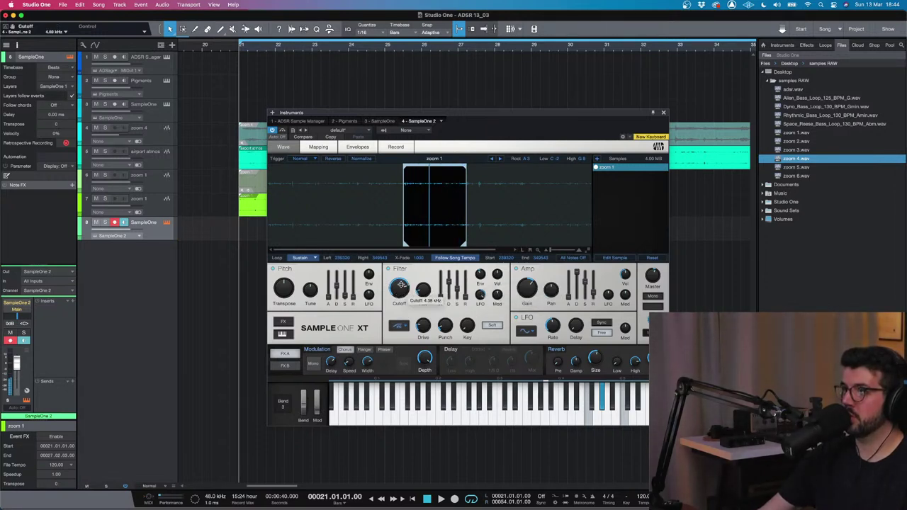
{"action": "left_click_drag", "start_coordinate": [400, 292], "coordinate": [408, 273]}
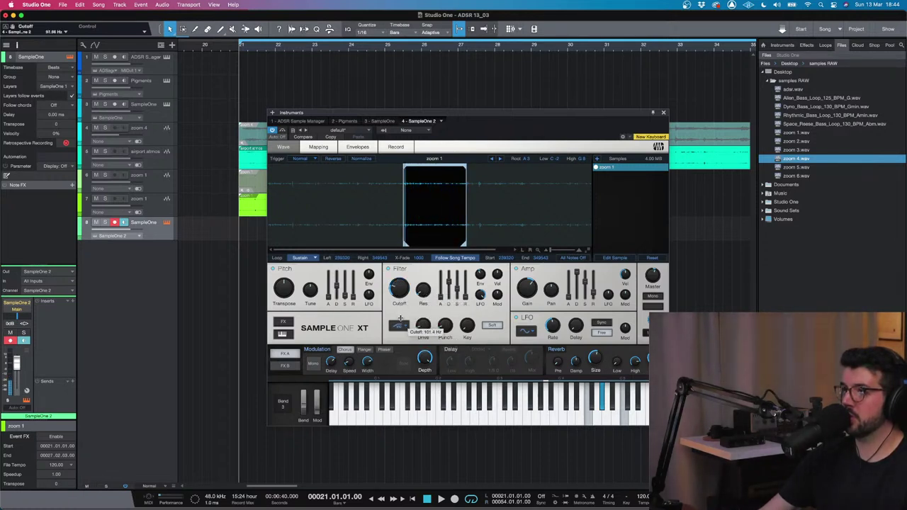
{"action": "left_click_drag", "start_coordinate": [399, 287], "coordinate": [420, 250]}
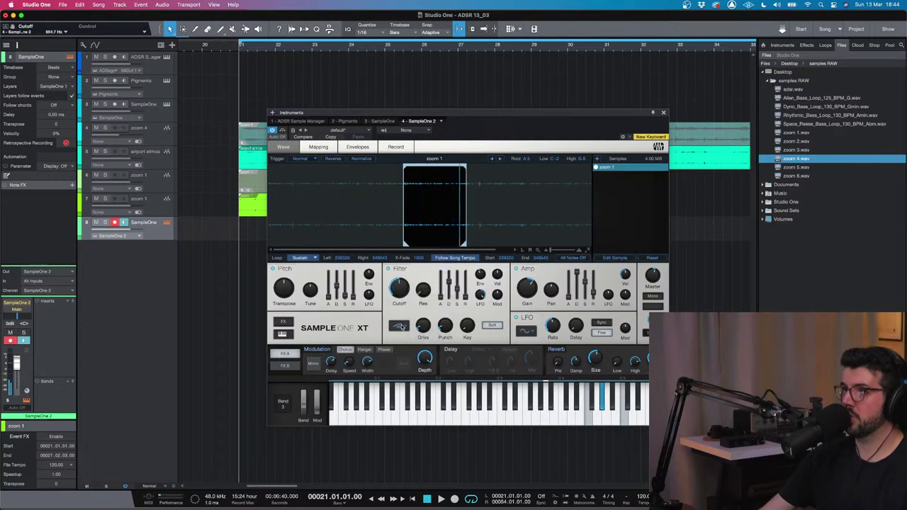
- Set the filter type to LP12 Ladder and turn off Follow Song Tempo for the sample
{"action": "left_click", "coordinate": [398, 326]}
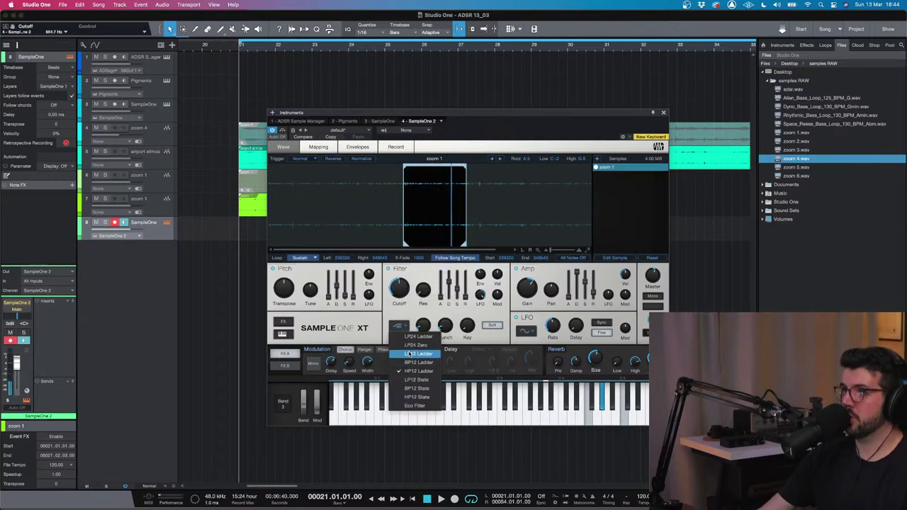
{"action": "left_click", "coordinate": [416, 354]}
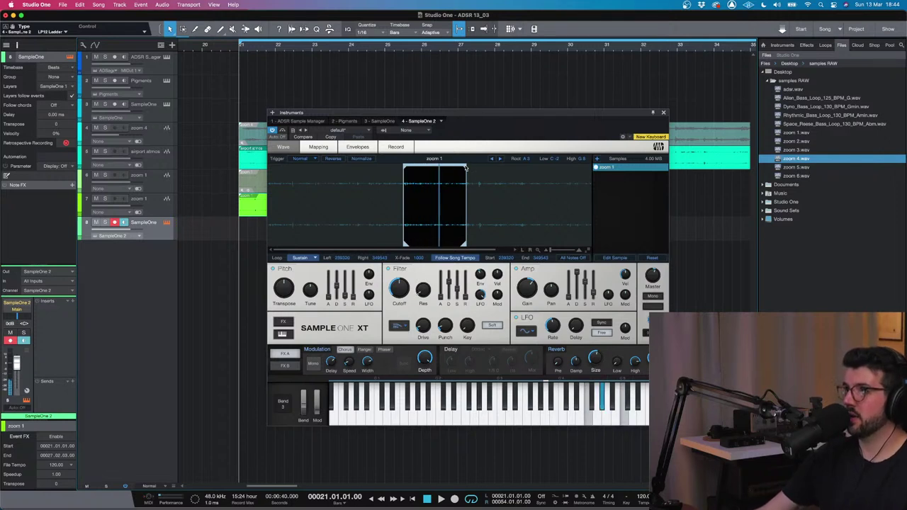
{"action": "left_click", "coordinate": [460, 258]}
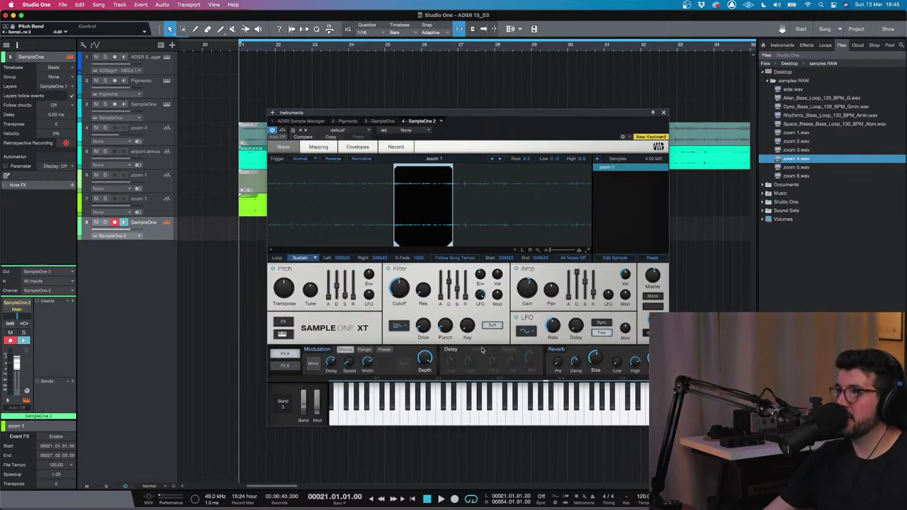
- Enable the Gater effect with its depth at 100 % and apply the Elektrostatik pattern
{"action": "left_click", "coordinate": [288, 365]}
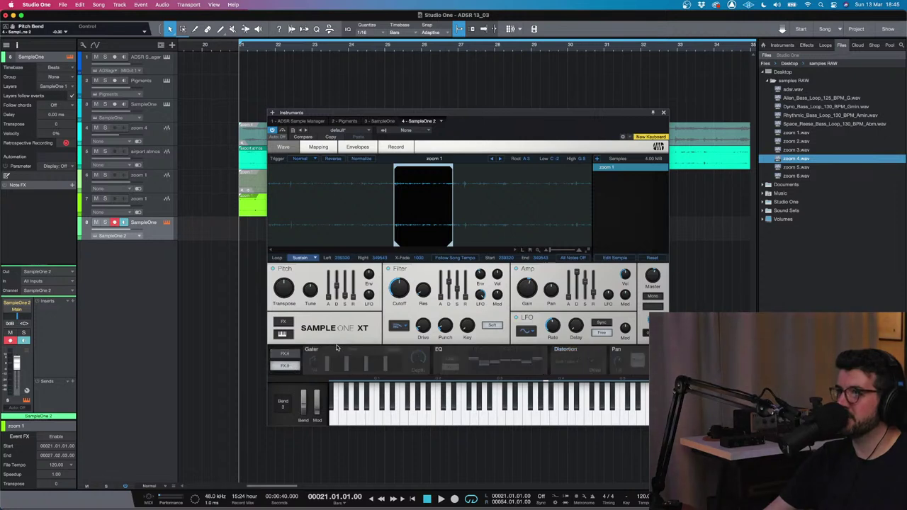
{"action": "left_click", "coordinate": [311, 350]}
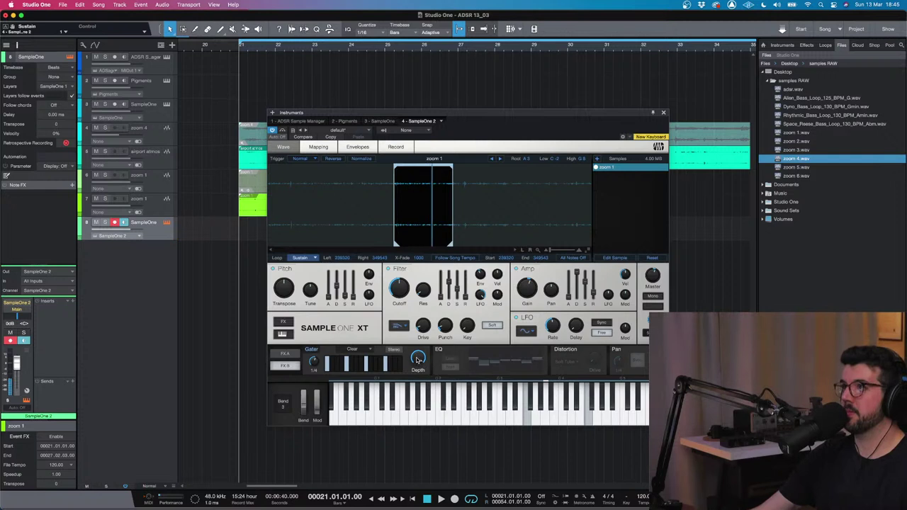
{"action": "left_click_drag", "start_coordinate": [418, 359], "coordinate": [411, 382]}
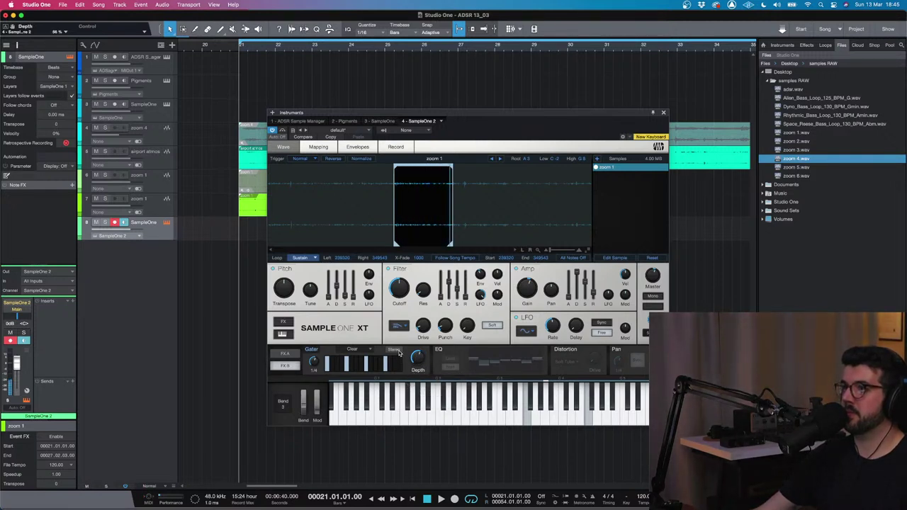
{"action": "left_click", "coordinate": [396, 351]}
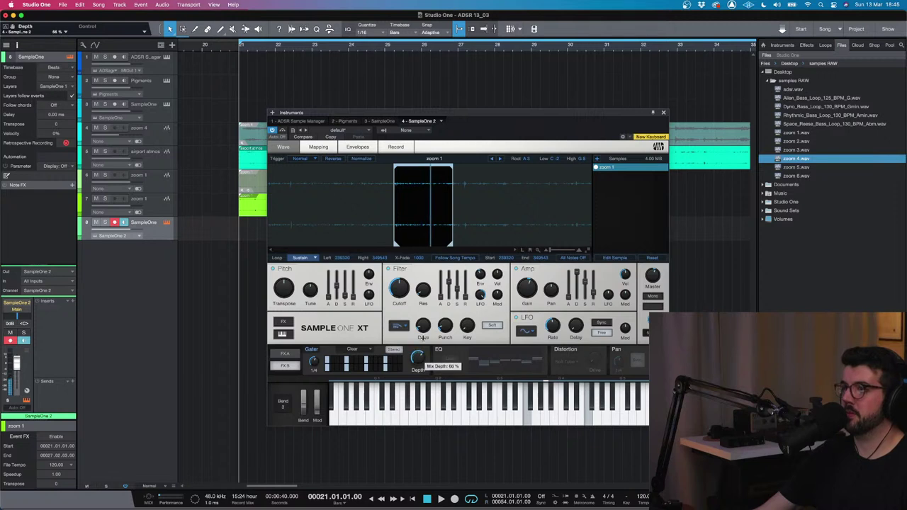
{"action": "left_click", "coordinate": [368, 350]}
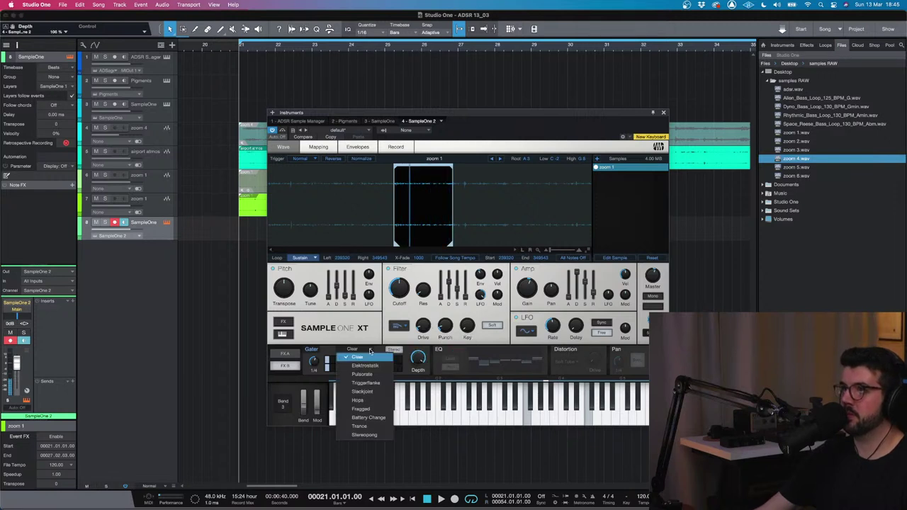
{"action": "left_click", "coordinate": [368, 366]}
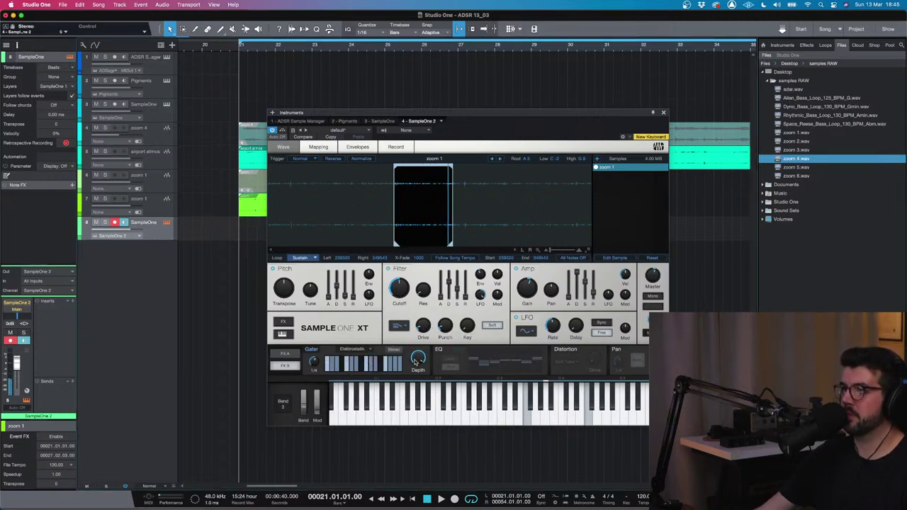
- Try a cleared Gater pattern with the depth at 46 %, and restore the Elektrostatik pattern at 100 % depth
{"action": "left_click", "coordinate": [368, 350]}
{"action": "left_click", "coordinate": [374, 357]}
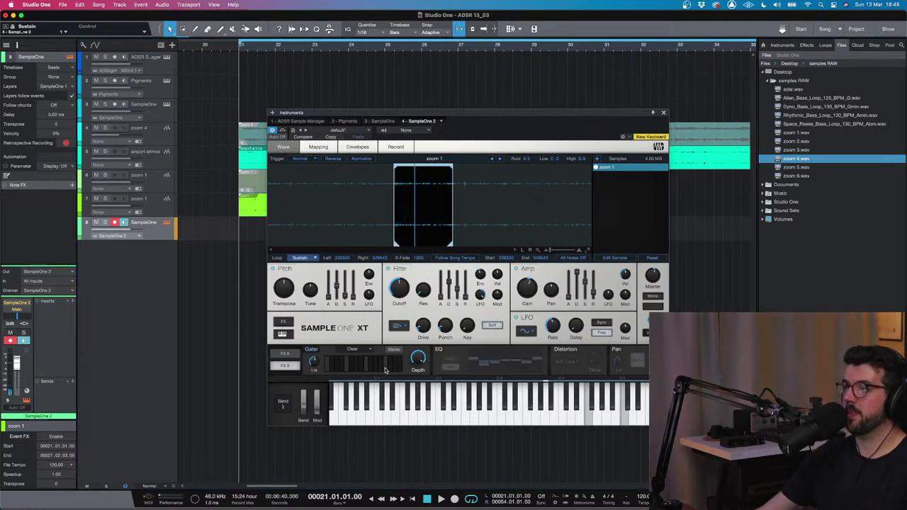
{"action": "left_click_drag", "start_coordinate": [418, 358], "coordinate": [410, 398]}
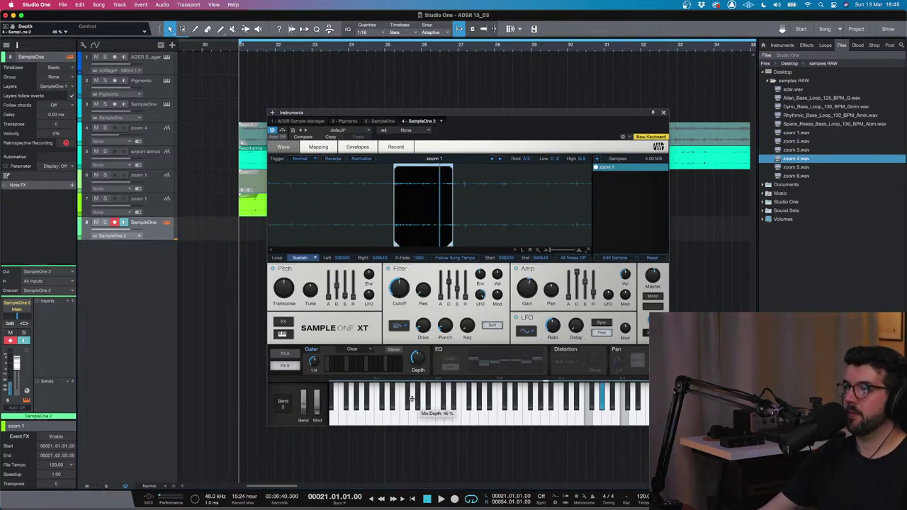
{"action": "left_click", "coordinate": [365, 349]}
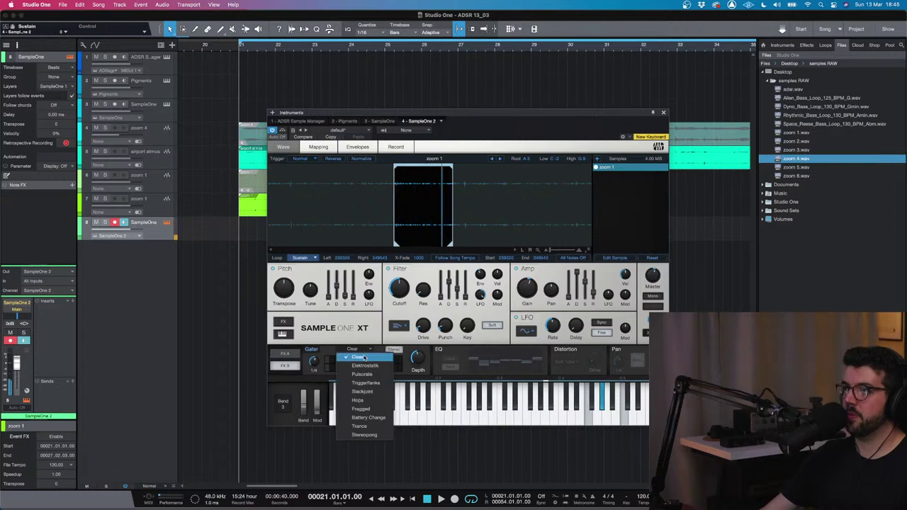
{"action": "left_click", "coordinate": [364, 358]}
{"action": "left_click", "coordinate": [365, 350]}
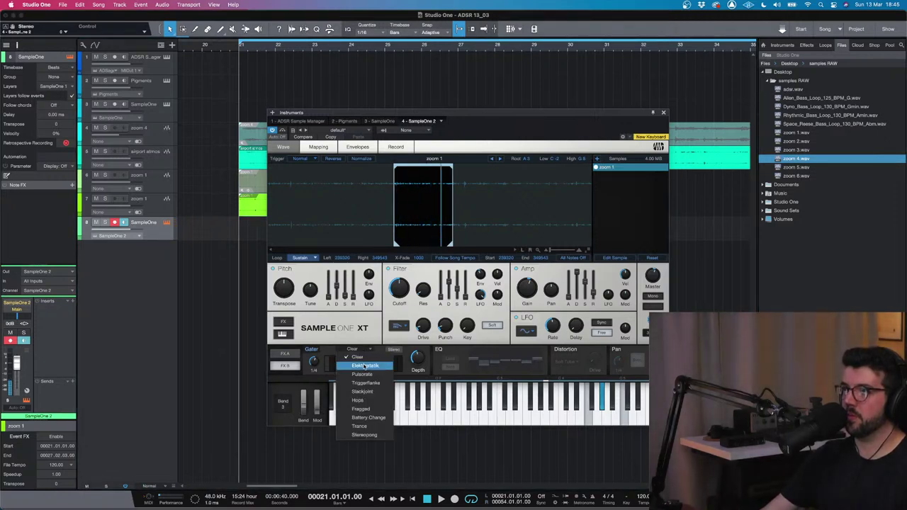
{"action": "left_click", "coordinate": [364, 366]}
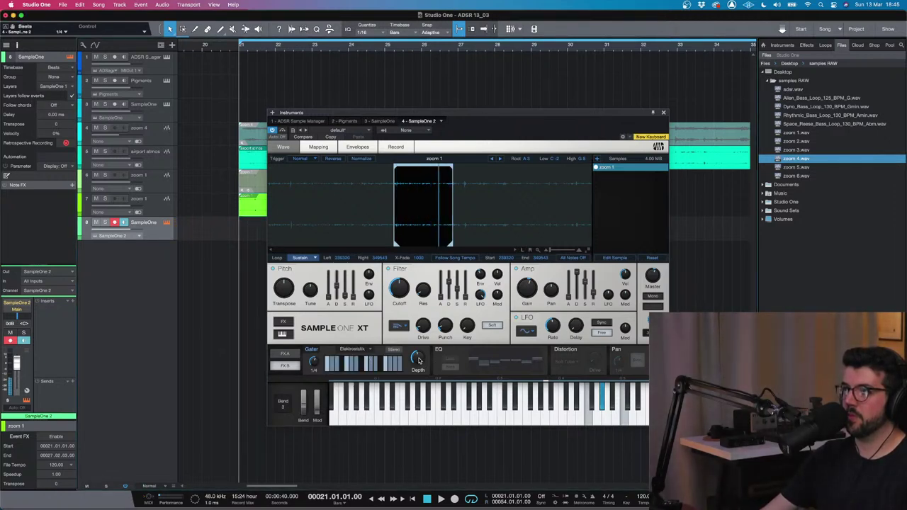
{"action": "left_click_drag", "start_coordinate": [418, 360], "coordinate": [418, 333]}
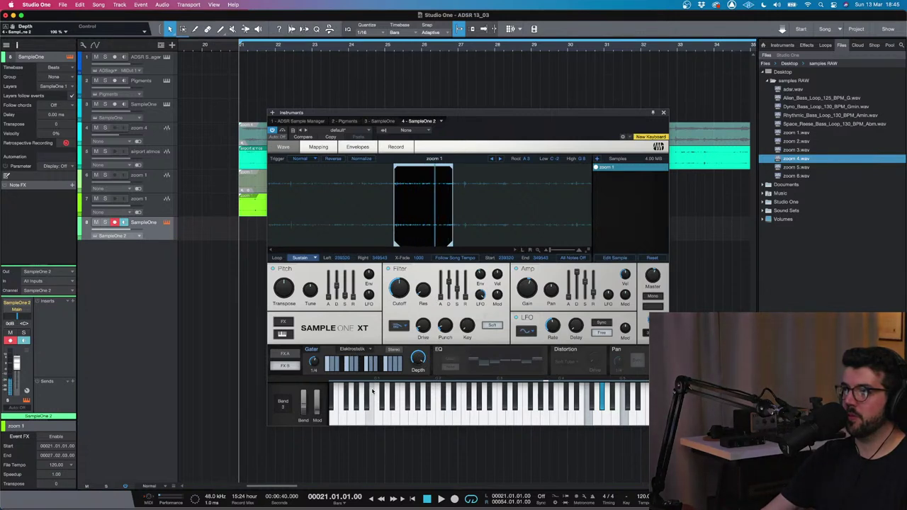
- Switch the Gater pattern to Slackjoint and turn the Gater effect off
{"action": "left_click", "coordinate": [362, 350]}
{"action": "left_click", "coordinate": [374, 389]}
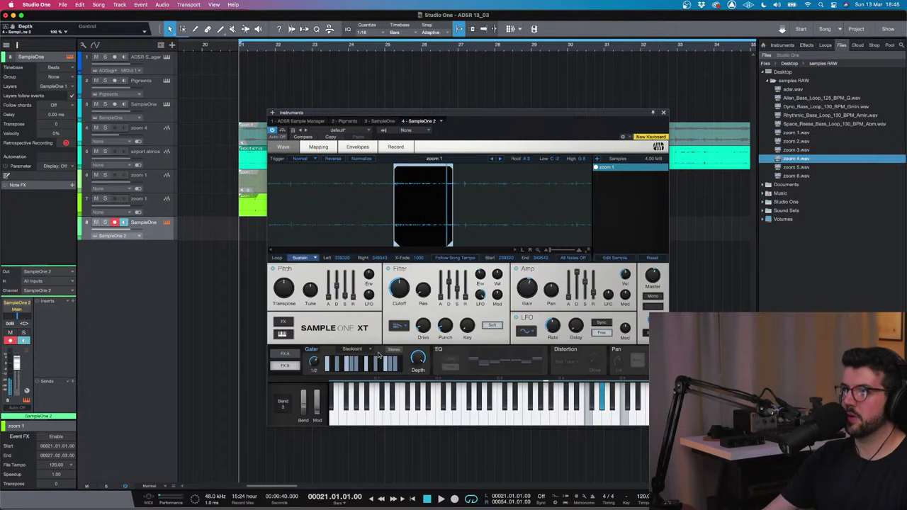
{"action": "left_click", "coordinate": [310, 352]}
- Change the LFO waveform to Saw and fine-tune the LFO rate
{"action": "left_click", "coordinate": [283, 354]}
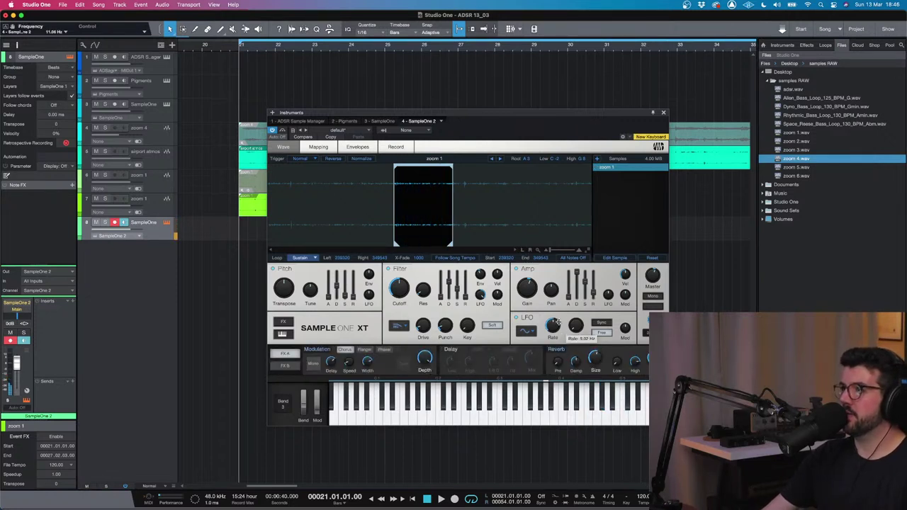
{"action": "left_click_drag", "start_coordinate": [555, 324], "coordinate": [552, 328]}
{"action": "left_click", "coordinate": [531, 331]}
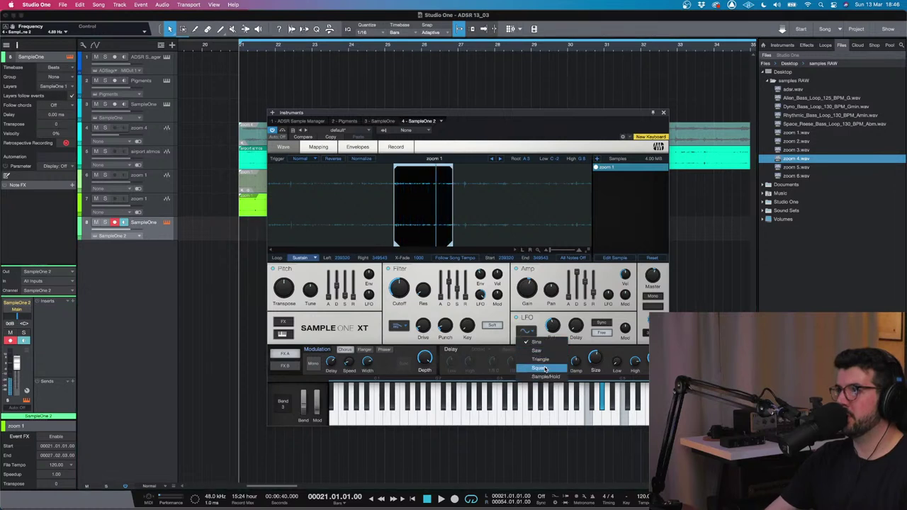
{"action": "left_click", "coordinate": [540, 350]}
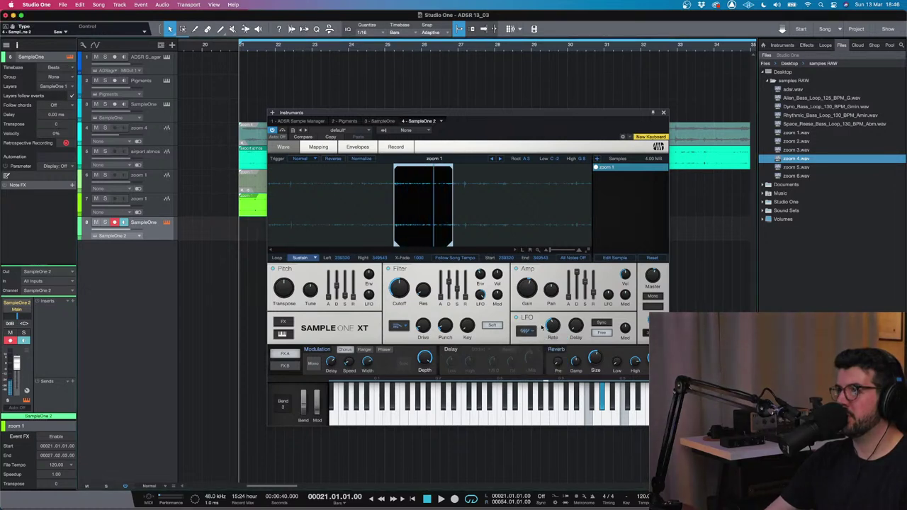
{"action": "left_click_drag", "start_coordinate": [552, 326], "coordinate": [550, 325]}
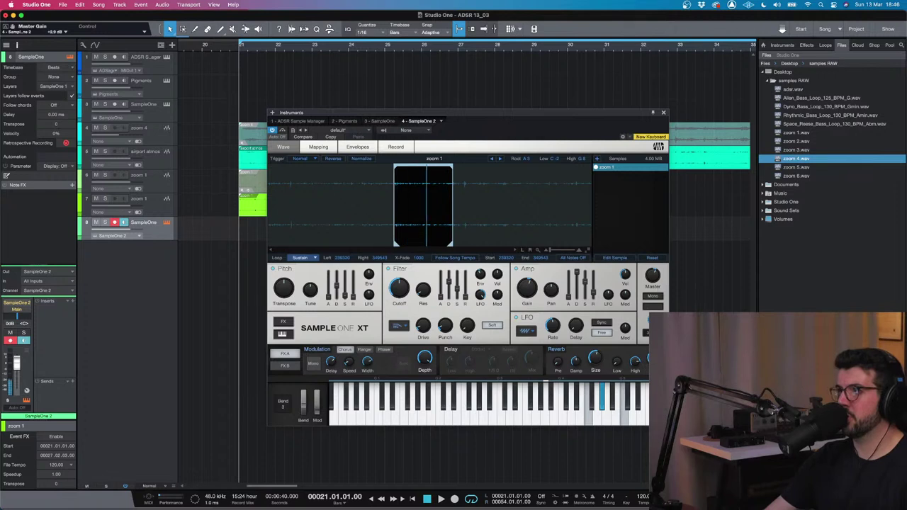
- Enable the Soft Tube distortion effect and set its drive to 36 %
{"action": "left_click", "coordinate": [283, 366]}
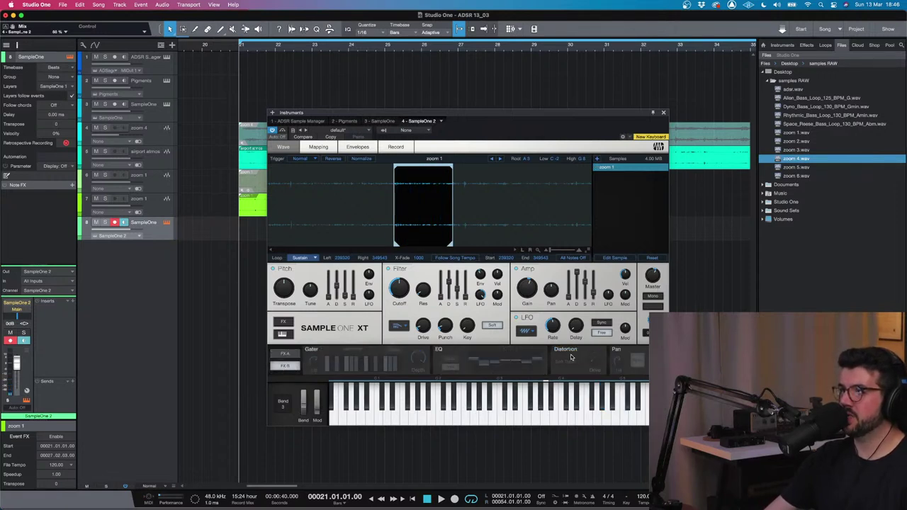
{"action": "left_click", "coordinate": [571, 357]}
{"action": "left_click_drag", "start_coordinate": [593, 359], "coordinate": [597, 336]}
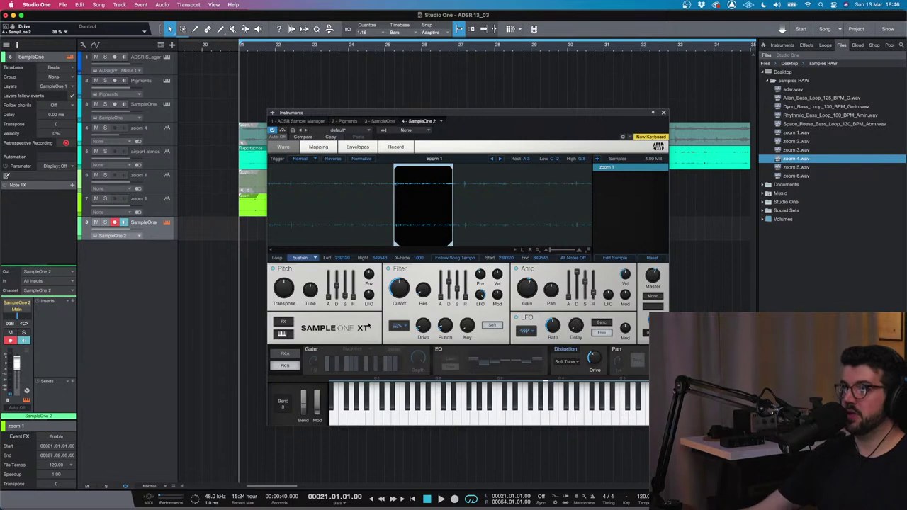
- Unmute the zoom 1 event on track 6 and audition that track in solo, releasing the solo at the end
{"action": "key", "text": "space"}
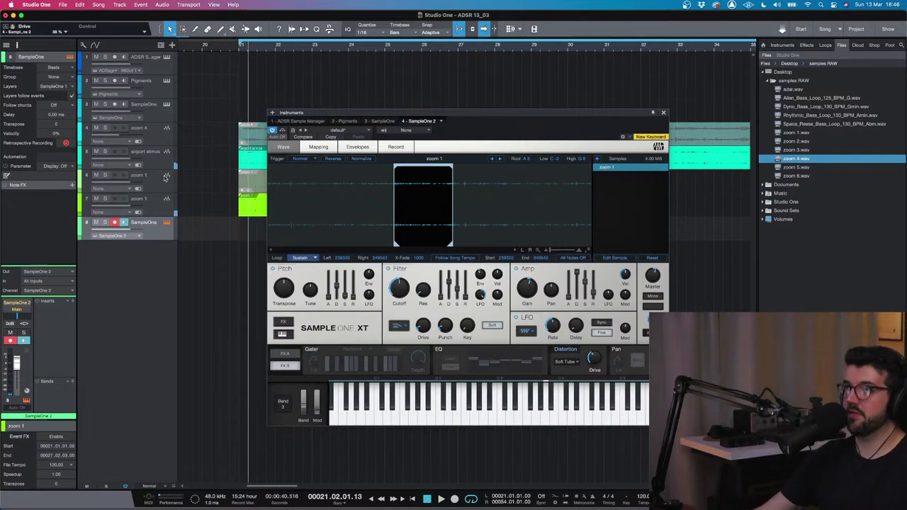
{"action": "left_click", "coordinate": [151, 179]}
{"action": "key", "text": "6"}
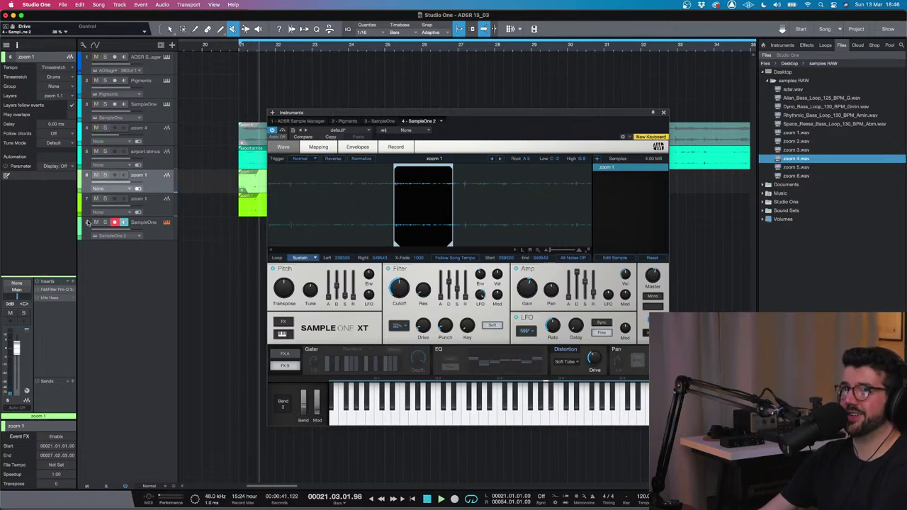
{"action": "left_click", "coordinate": [105, 175]}
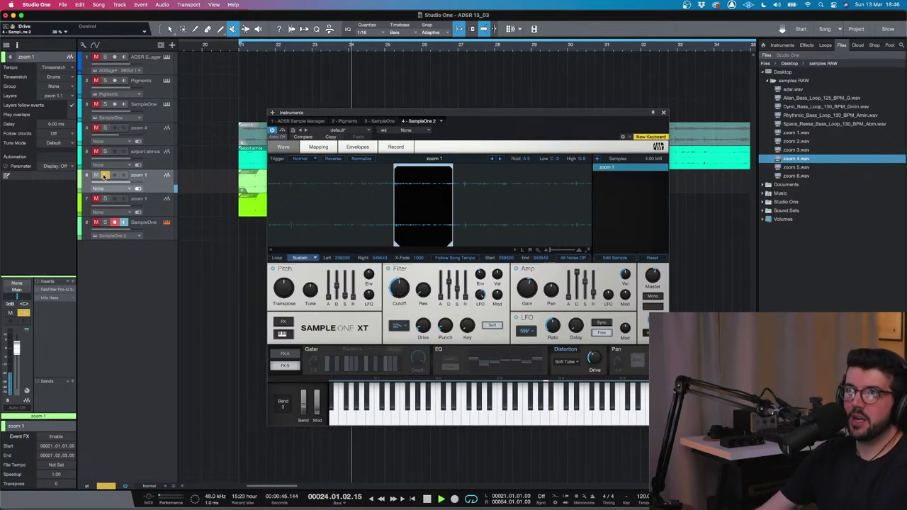
{"action": "left_click", "coordinate": [105, 175]}
- Start storing the SampleOne 2 sound as a preset and name it Crazy Crackling Fire
{"action": "left_click", "coordinate": [206, 226]}
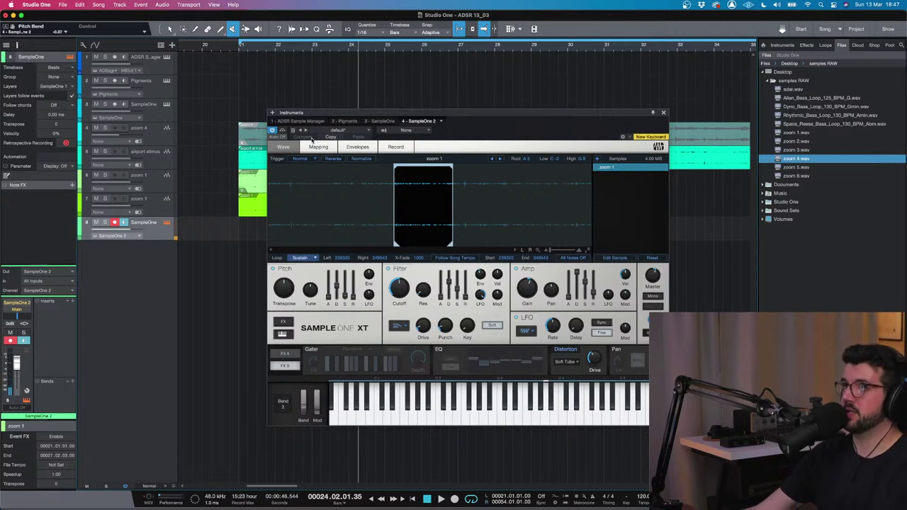
{"action": "left_click", "coordinate": [293, 131]}
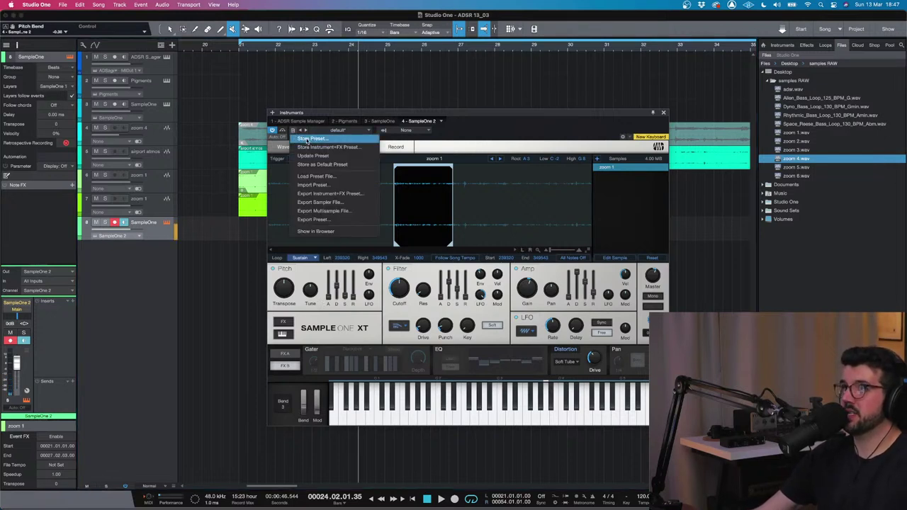
{"action": "left_click", "coordinate": [307, 139]}
{"action": "key", "text": "BackSpace"}
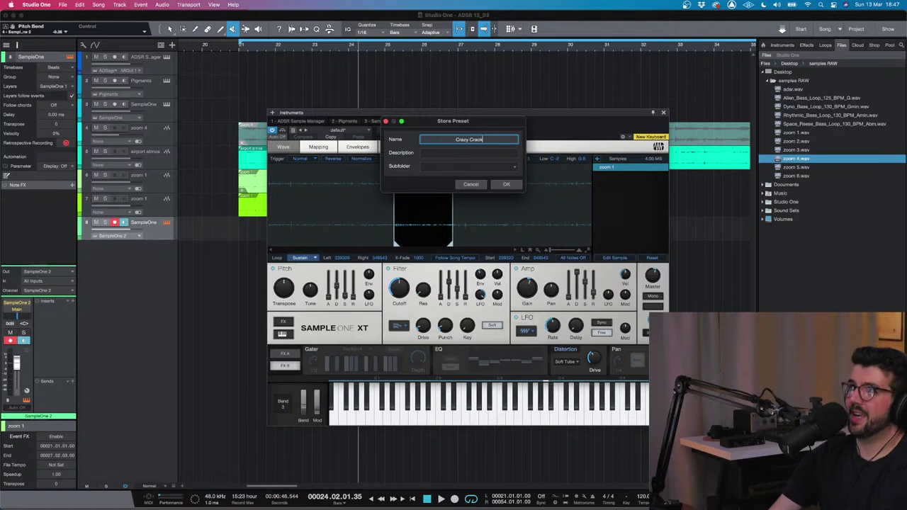
{"action": "type", "text": "Crazy Crackling"}
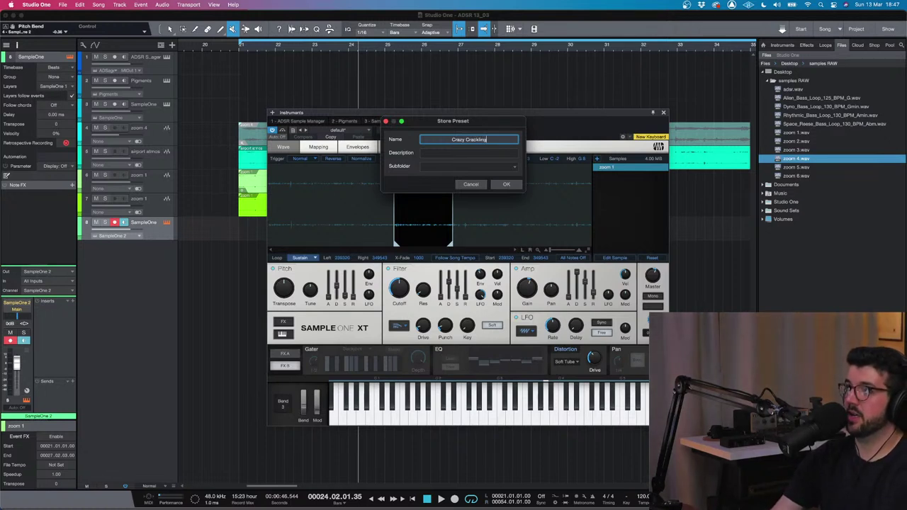
{"action": "type", "text": " Fi"}
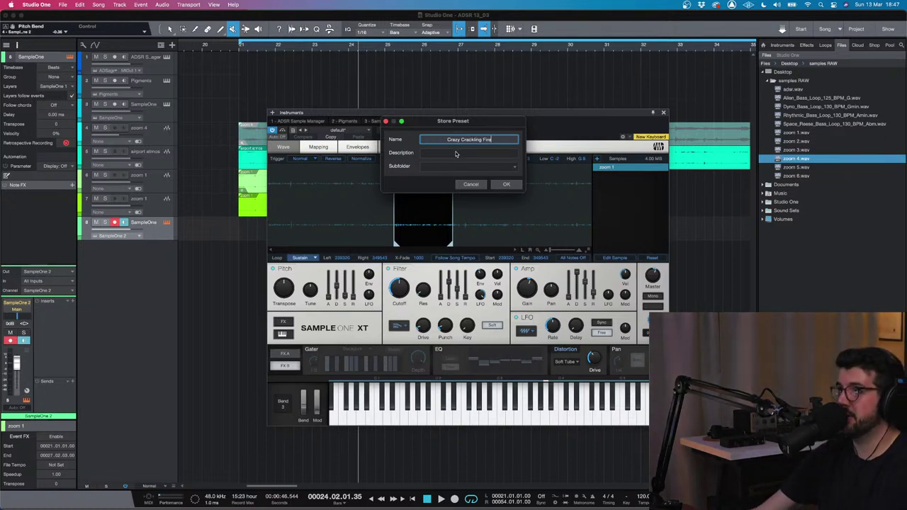
{"action": "type", "text": "re"}
- Enter ADSR 13/03 as the preset description and save the preset
{"action": "left_click", "coordinate": [455, 154]}
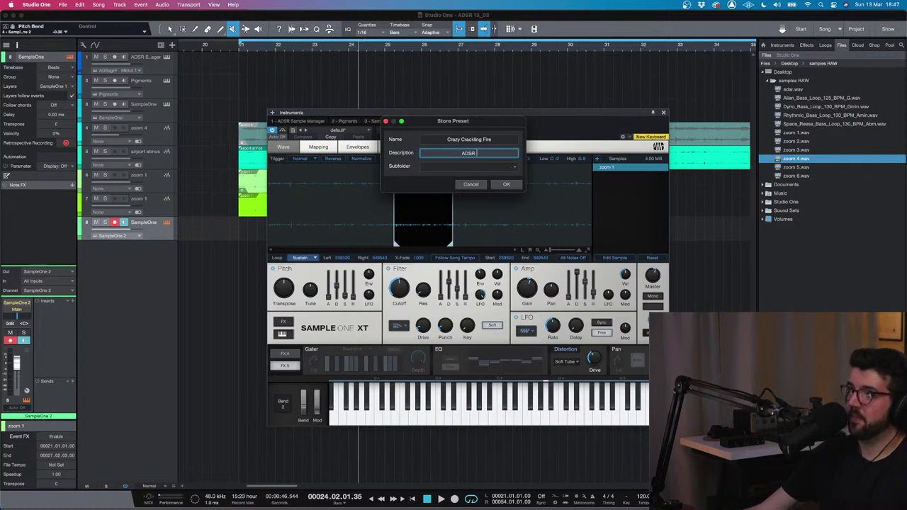
{"action": "type", "text": "ADSR 13/3"}
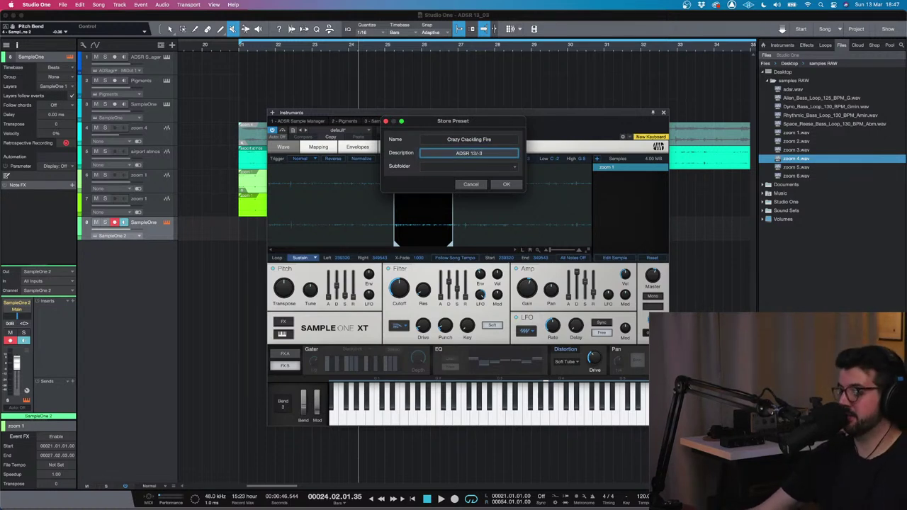
{"action": "key", "text": "BackSpace"}
{"action": "type", "text": "03"}
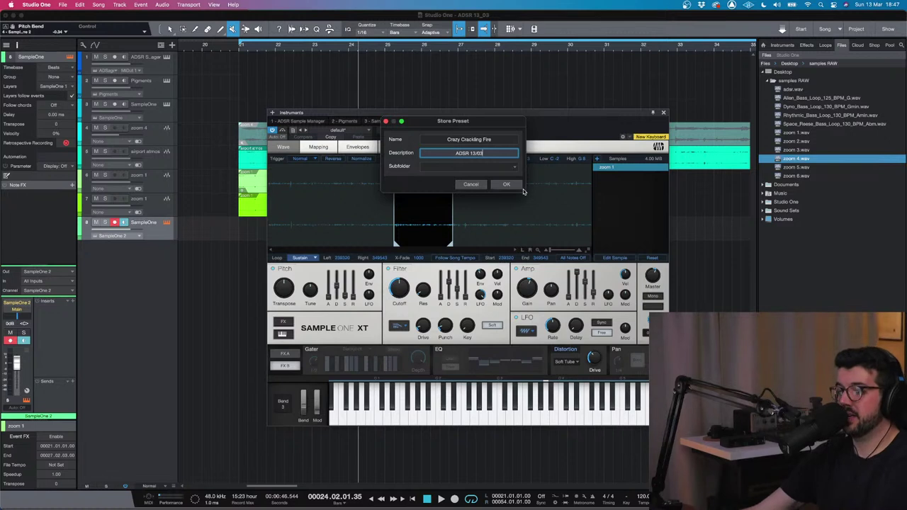
{"action": "left_click", "coordinate": [506, 185]}
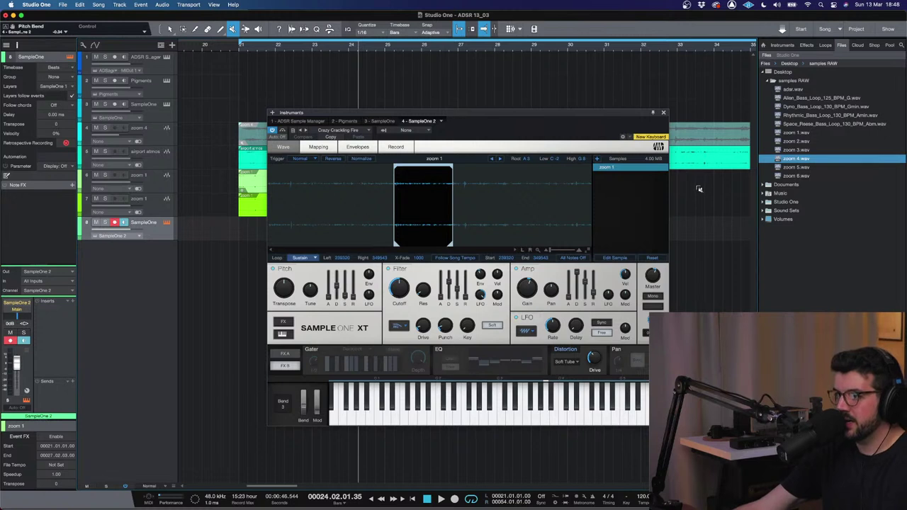
- Close the Sample One XT window and reselect the SampleOne track on track 8 with the Arrow tool
{"action": "left_click", "coordinate": [663, 113]}
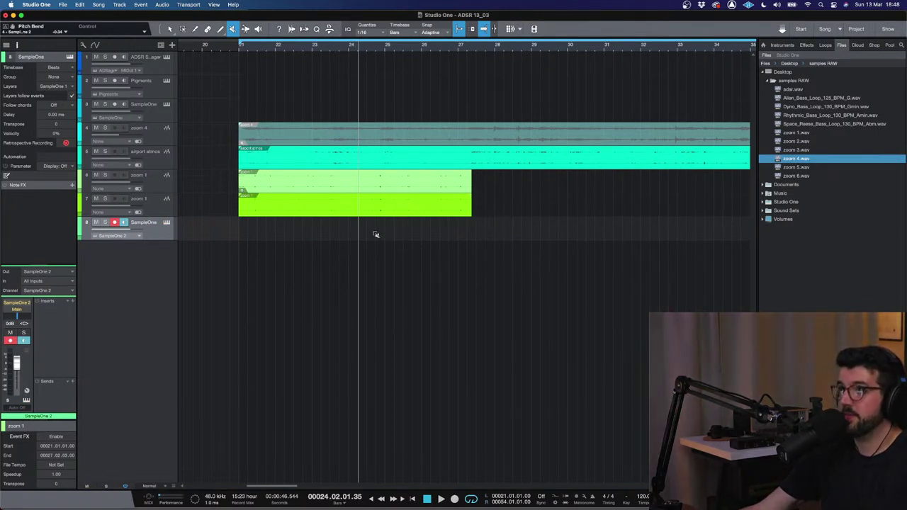
{"action": "key", "text": "F2"}
{"action": "key", "text": "F2"}
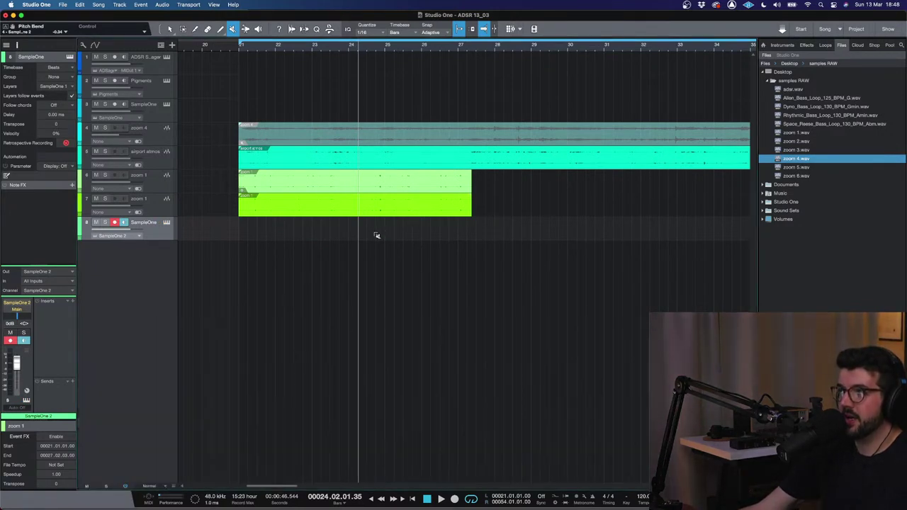
{"action": "left_click", "coordinate": [169, 29]}
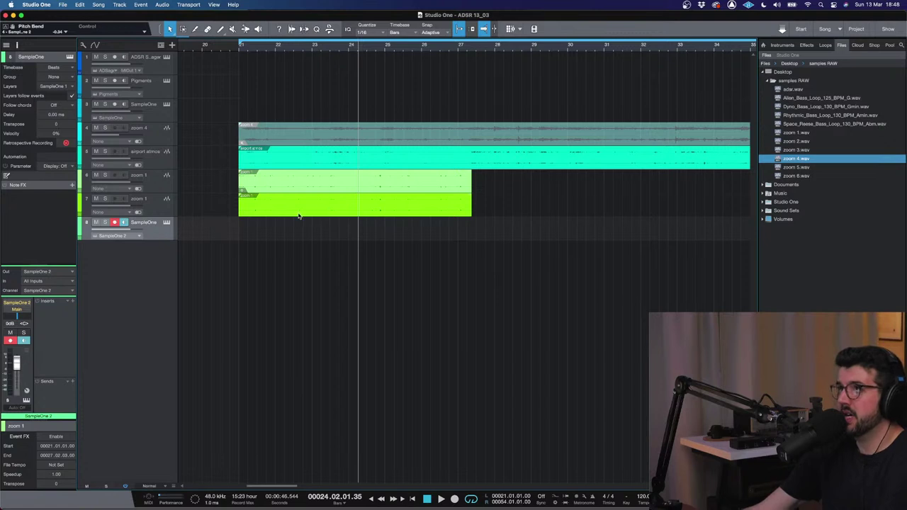
{"action": "left_click", "coordinate": [263, 211]}
{"action": "left_click", "coordinate": [142, 228]}
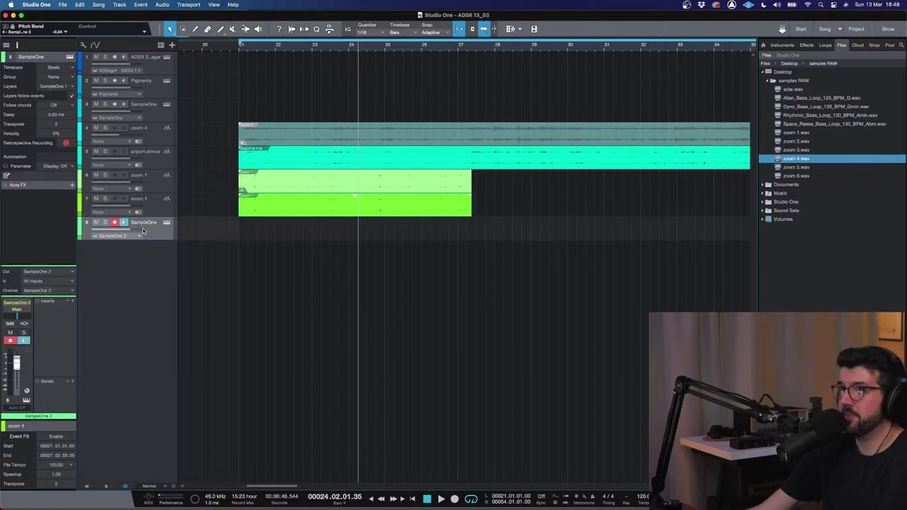
- Add zoom 6.wav from the samples RAW folder on a new track below SampleOne, starting at bar 21
{"action": "left_click", "coordinate": [809, 168]}
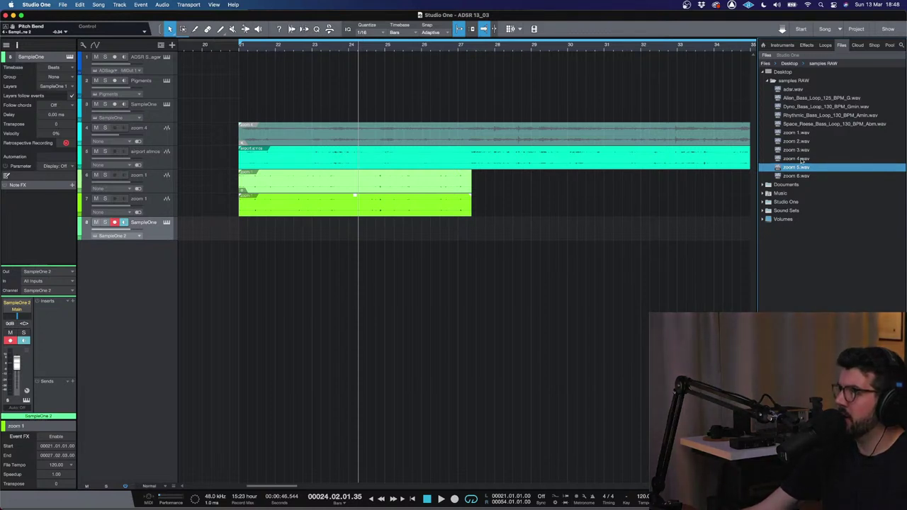
{"action": "left_click", "coordinate": [793, 177]}
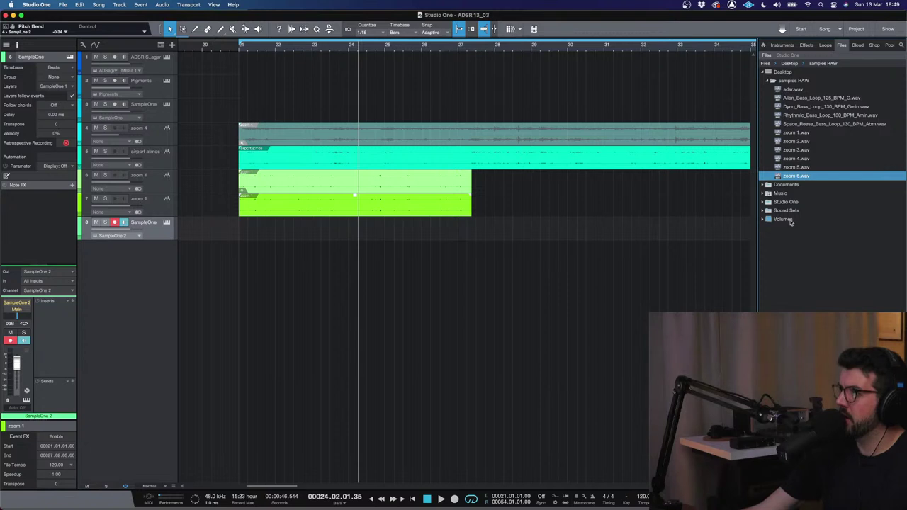
{"action": "left_click_drag", "start_coordinate": [795, 182], "coordinate": [252, 256]}
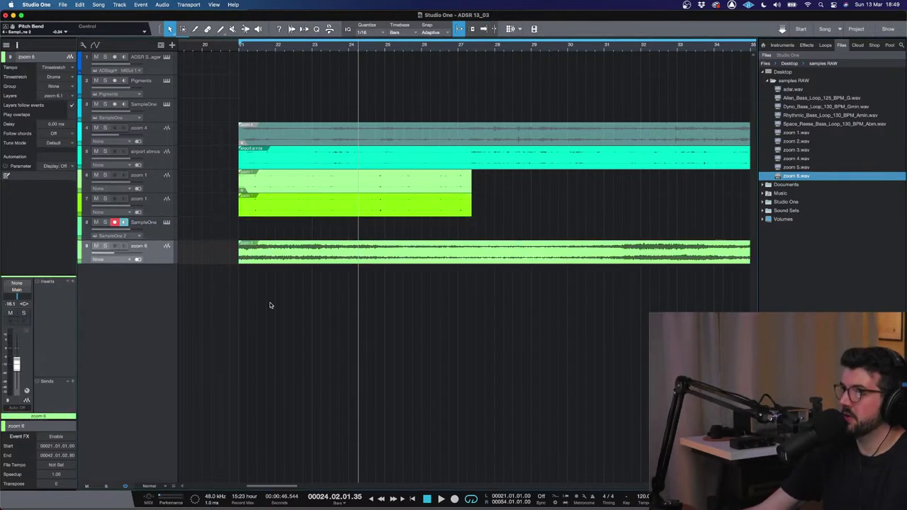
{"action": "key", "text": "w"}
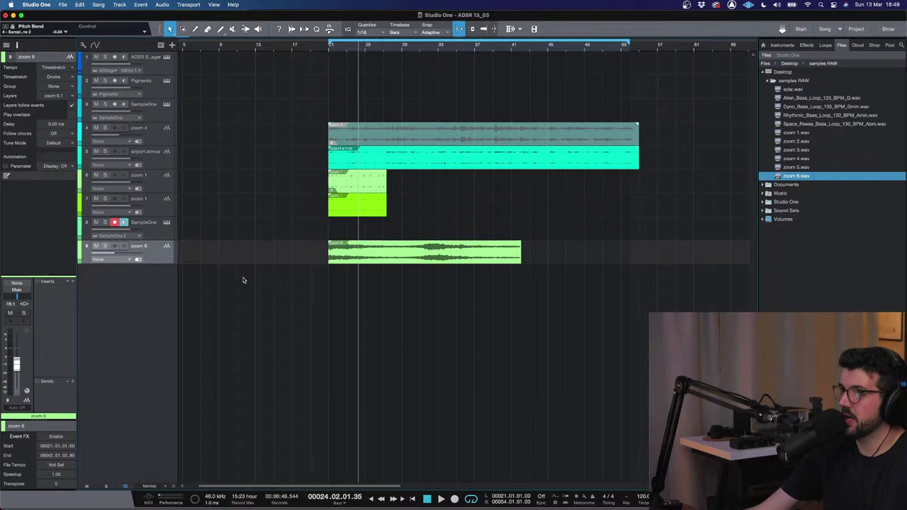
- Play the zoom 6 track in solo with its volume lowered to -12.0 dB, and return the playhead to bar 21
{"action": "left_click", "coordinate": [105, 246]}
{"action": "key", "text": "space"}
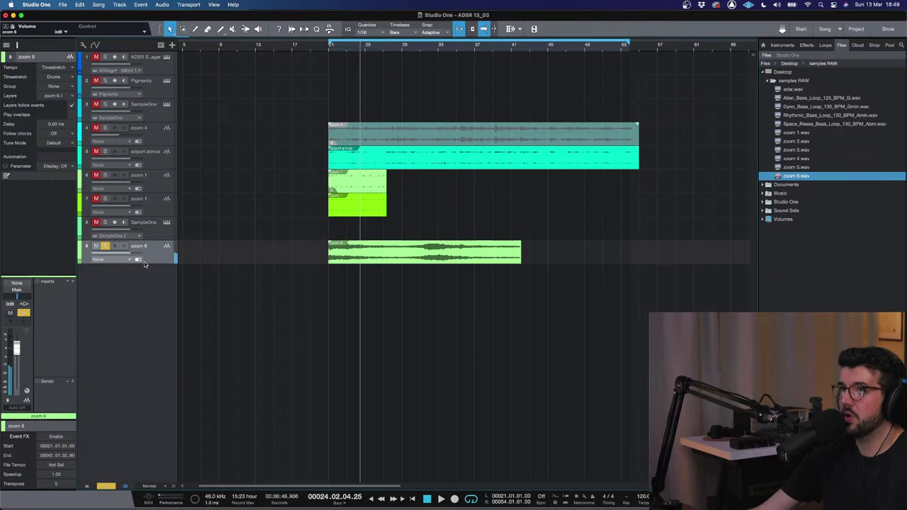
{"action": "left_click_drag", "start_coordinate": [135, 254], "coordinate": [117, 254]}
{"action": "left_click", "coordinate": [330, 51]}
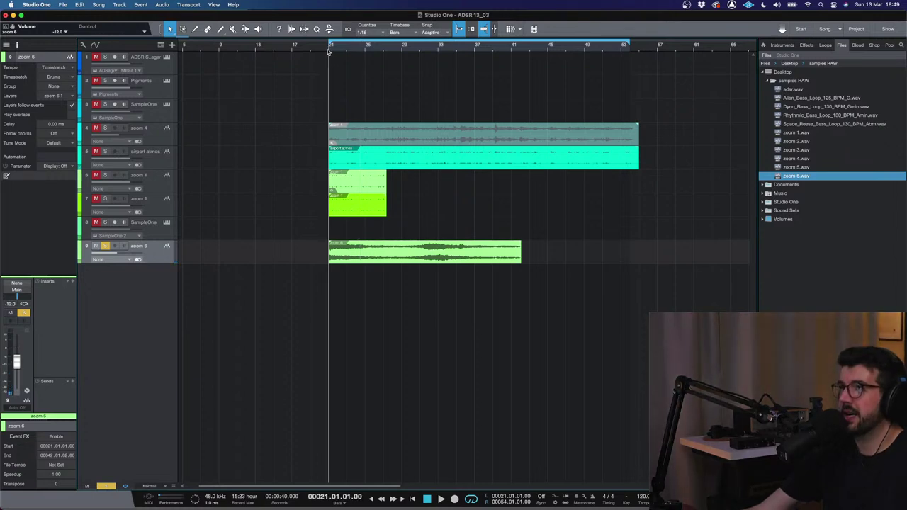
- Listen to the soloed zoom 6 recording from bar 21 to about bar 30 while following its waveform
{"action": "key", "text": "e"}
{"action": "key", "text": "e"}
{"action": "key", "text": "e"}
{"action": "key", "text": "e"}
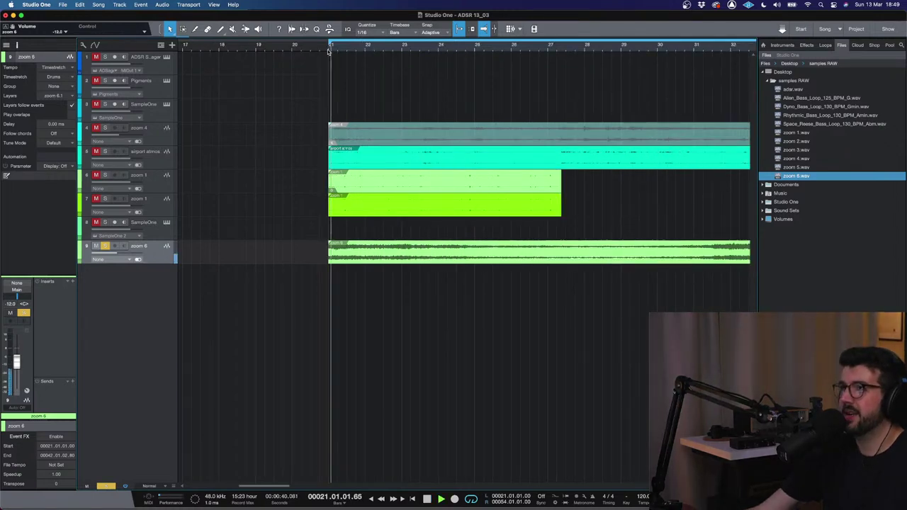
{"action": "key", "text": "w"}
{"action": "key", "text": "w"}
{"action": "key", "text": "e"}
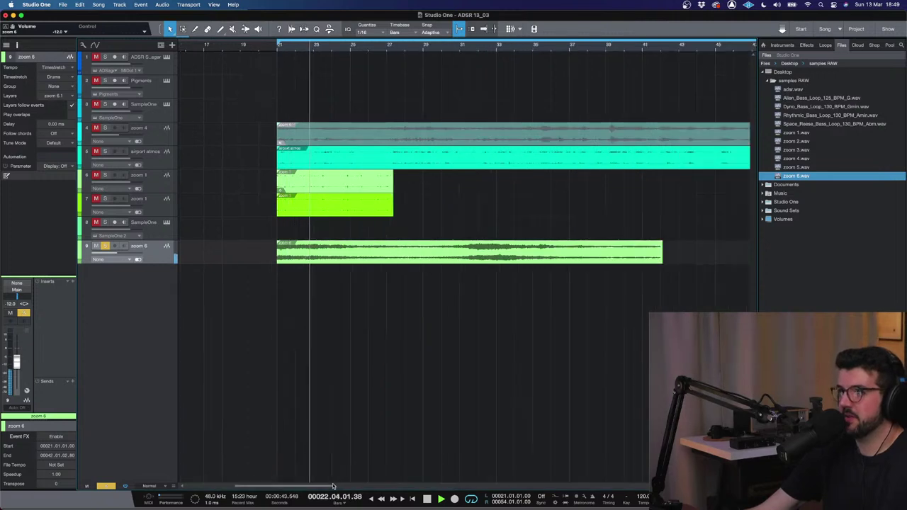
{"action": "left_click_drag", "start_coordinate": [333, 486], "coordinate": [335, 486]}
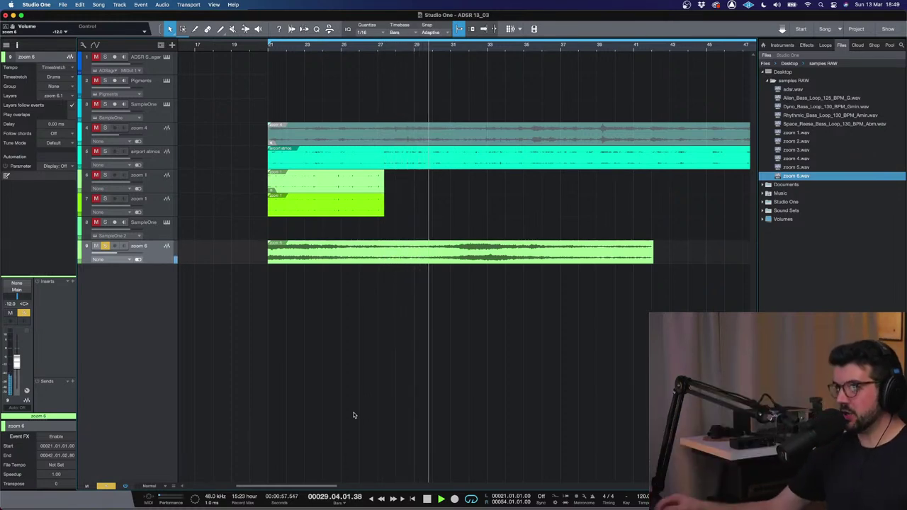
{"action": "key", "text": "w"}
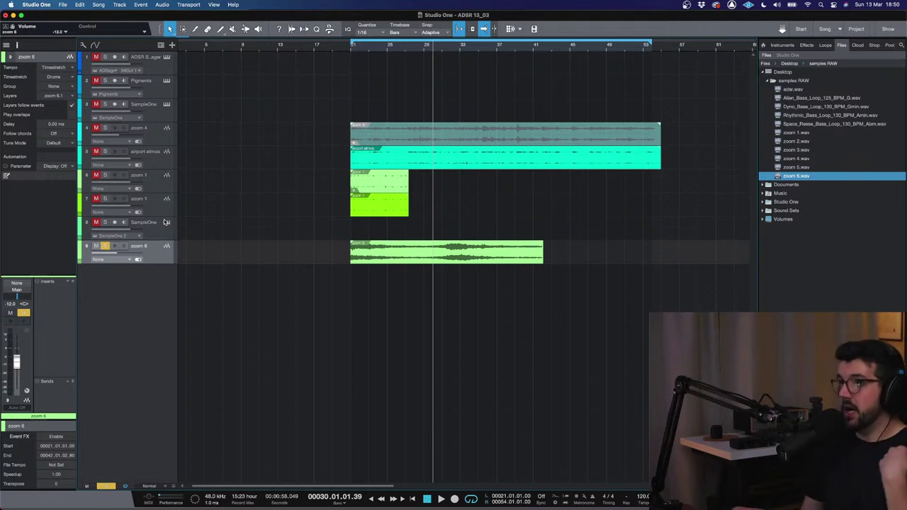
- Copy the FabFilter Pro-Q 3 insert from the zoom 1 track (track 6) to zoom 6 and select the zoom 6 track
{"action": "left_click", "coordinate": [149, 183]}
{"action": "left_click", "coordinate": [156, 212]}
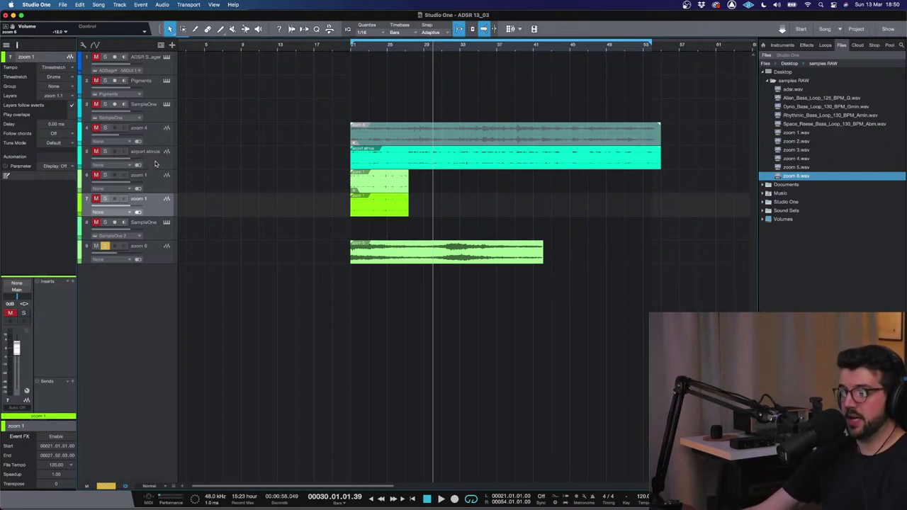
{"action": "left_click", "coordinate": [155, 178]}
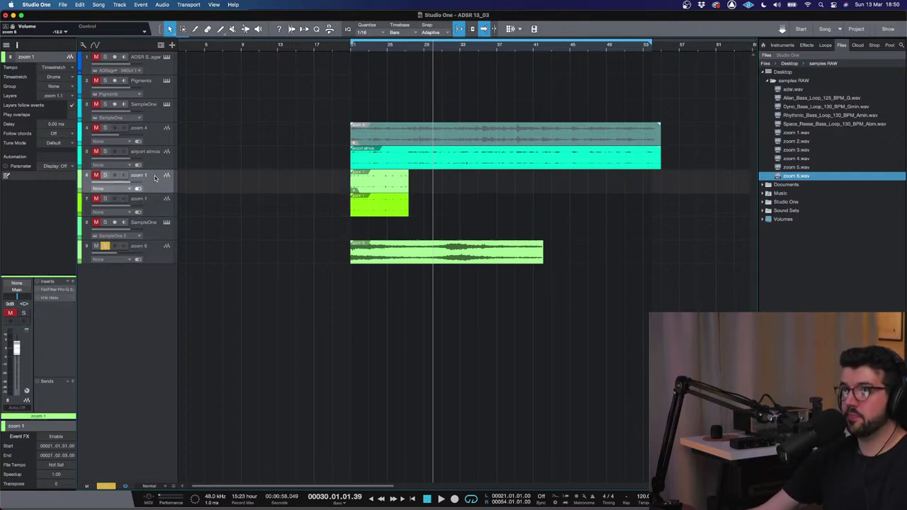
{"action": "double_click", "coordinate": [64, 290]}
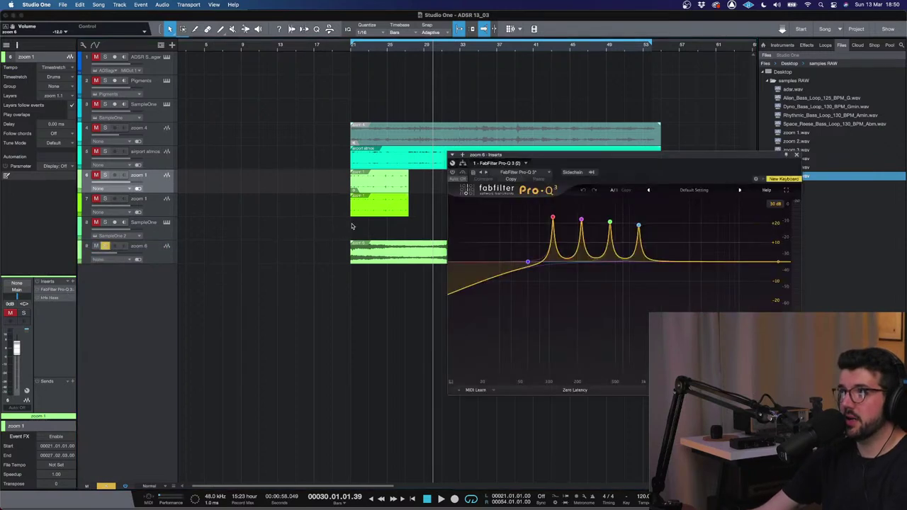
{"action": "key", "text": "space"}
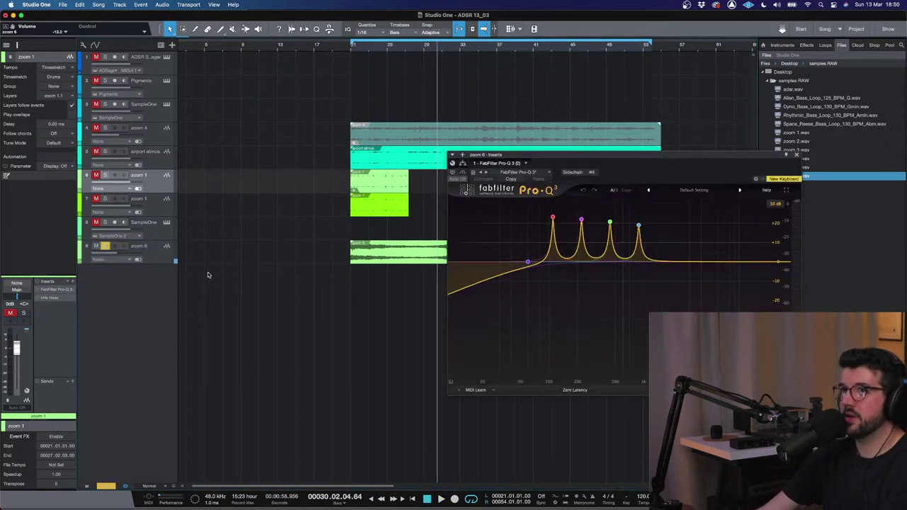
{"action": "left_click", "coordinate": [154, 247]}
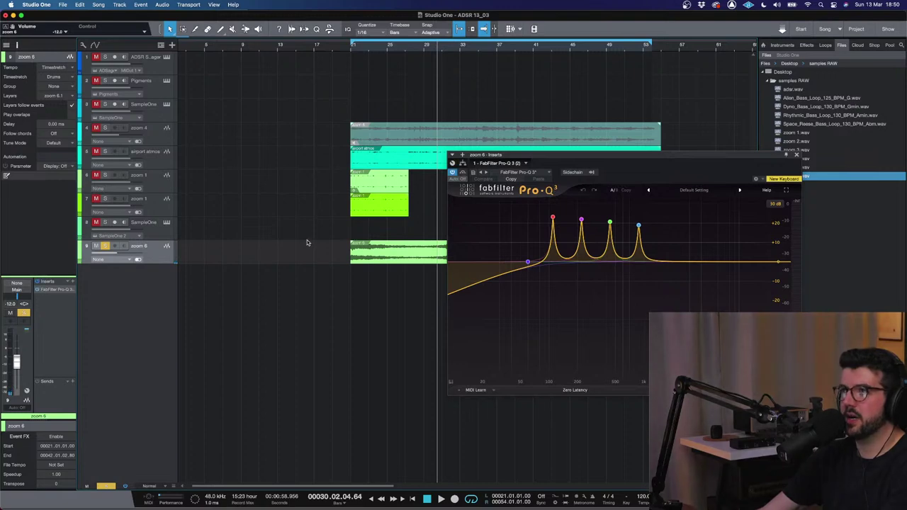
- Play zoom 6 from bar 21 and lower the FabFilter Pro-Q 3 output level to -5.91 dB
{"action": "left_click", "coordinate": [352, 51]}
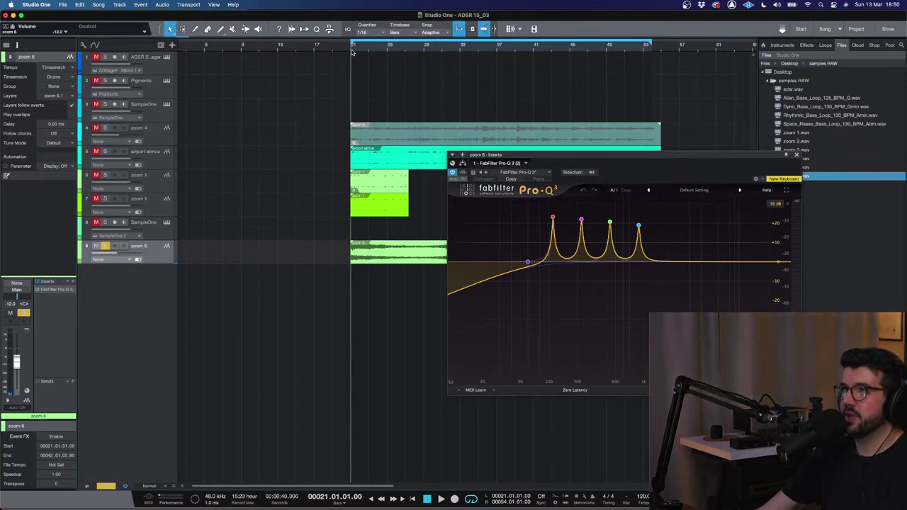
{"action": "left_click_drag", "start_coordinate": [575, 157], "coordinate": [475, 103]}
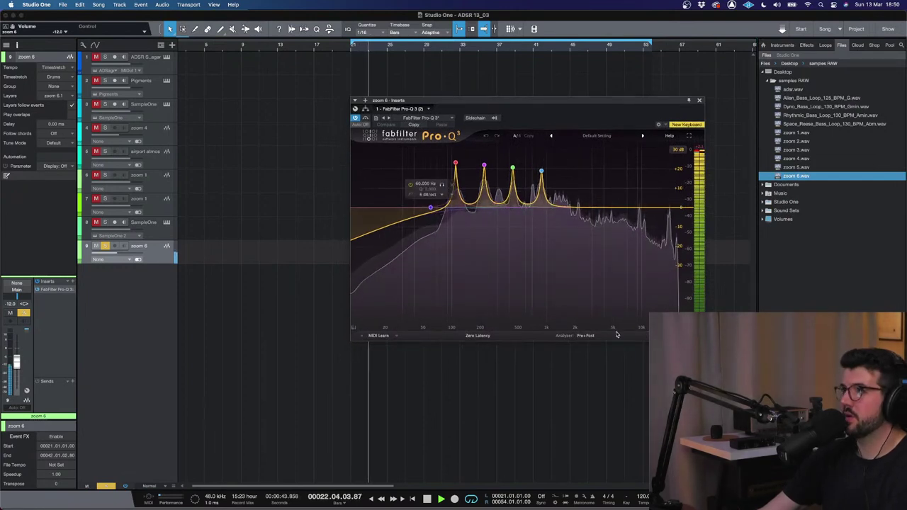
{"action": "left_click_drag", "start_coordinate": [672, 302], "coordinate": [671, 319]}
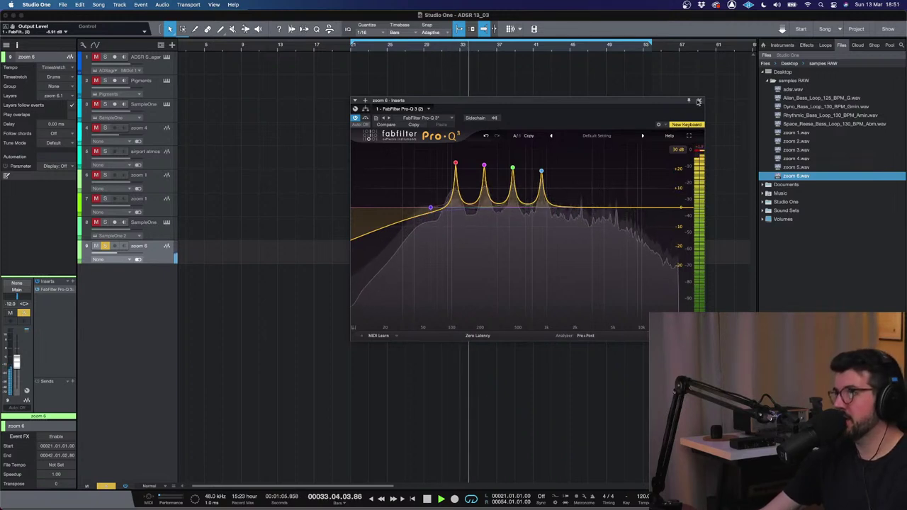
{"action": "key", "text": "space"}
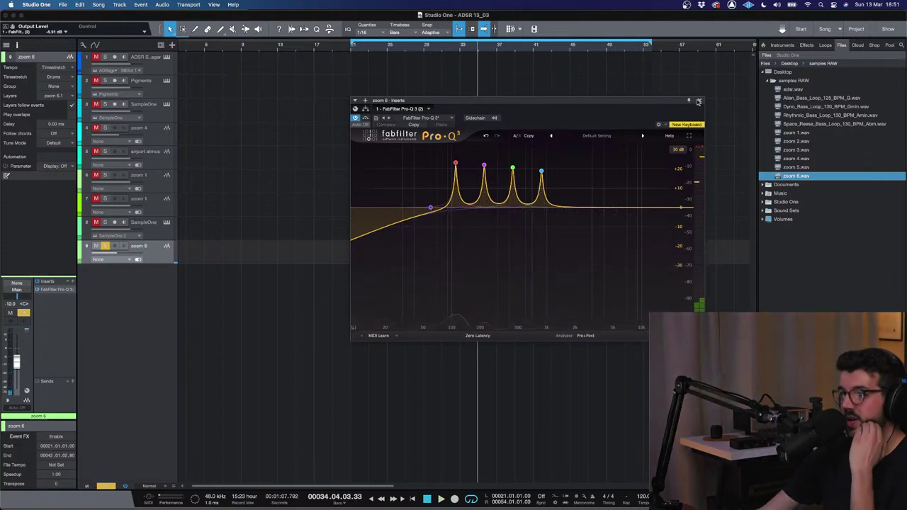
- Play the equalised zoom 6 track from bar 33 and close its Pro-Q 3 window
{"action": "left_click_drag", "start_coordinate": [661, 99], "coordinate": [588, 111]}
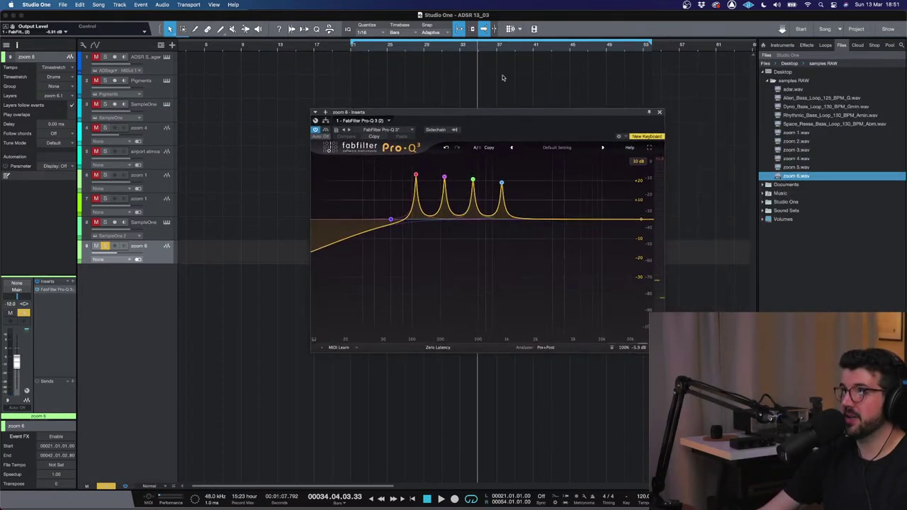
{"action": "left_click", "coordinate": [463, 48]}
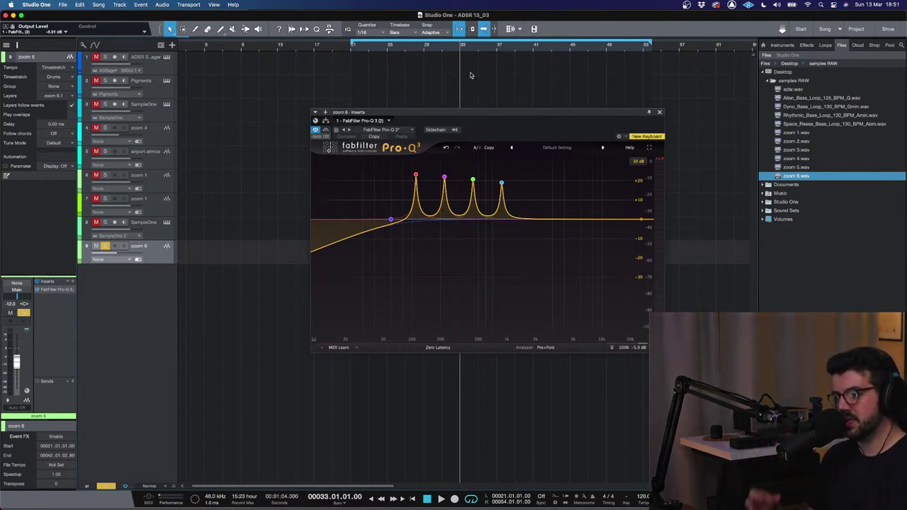
{"action": "key", "text": "space"}
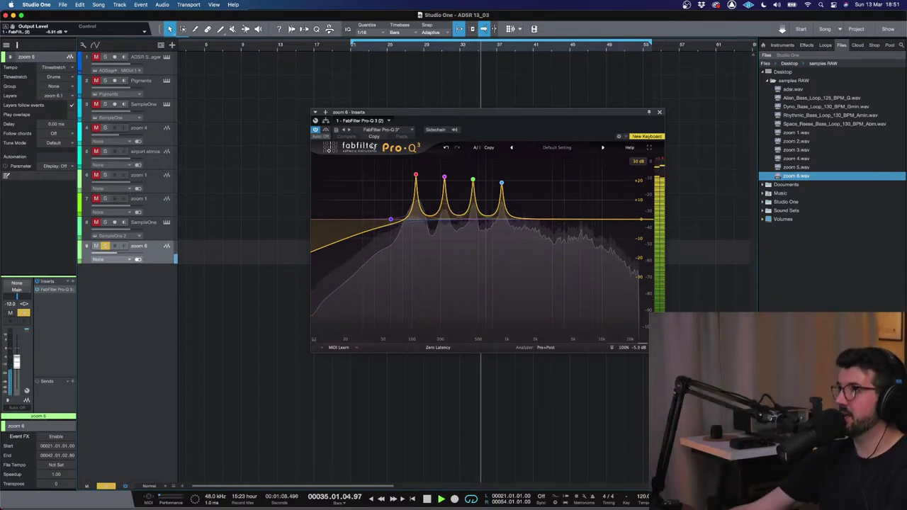
{"action": "left_click", "coordinate": [658, 114]}
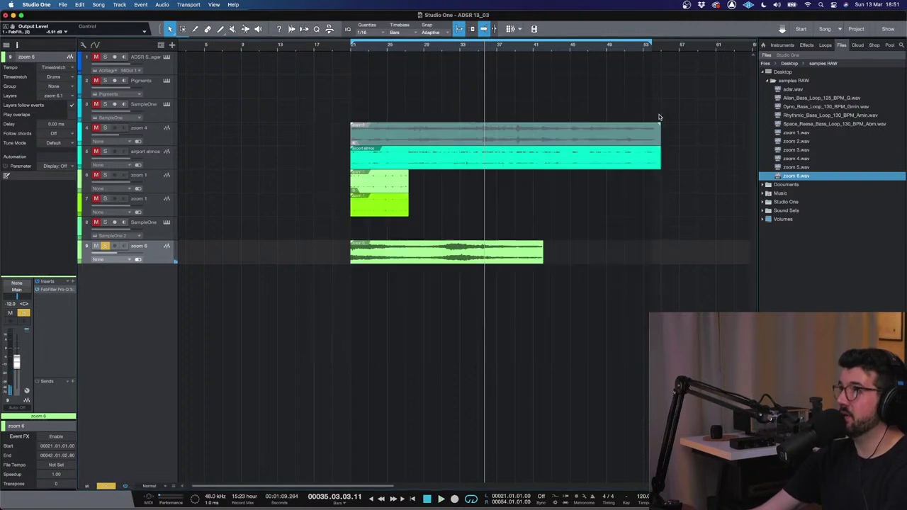
- Add zoom 3.wav from the samples RAW folder on a new track below zoom 6, starting at bar 21
{"action": "left_click", "coordinate": [795, 159]}
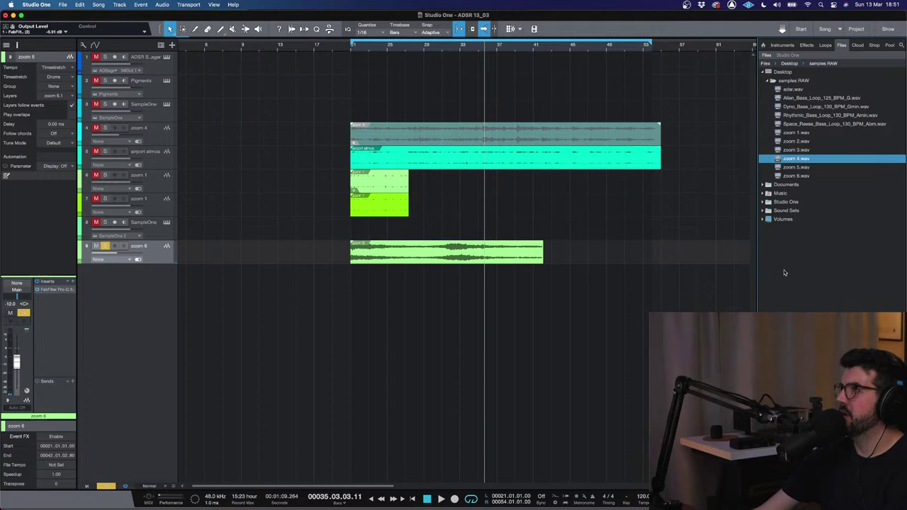
{"action": "left_click", "coordinate": [799, 167]}
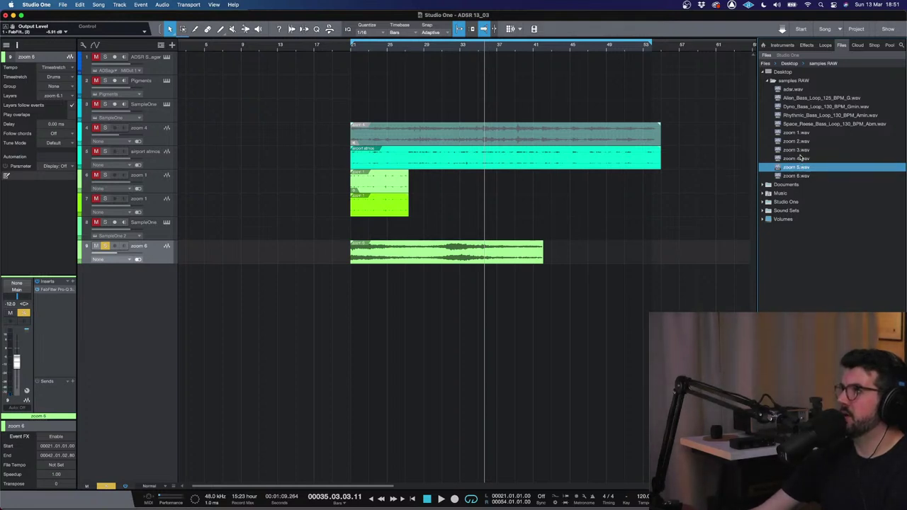
{"action": "left_click", "coordinate": [801, 151]}
{"action": "left_click_drag", "start_coordinate": [801, 152], "coordinate": [361, 300]}
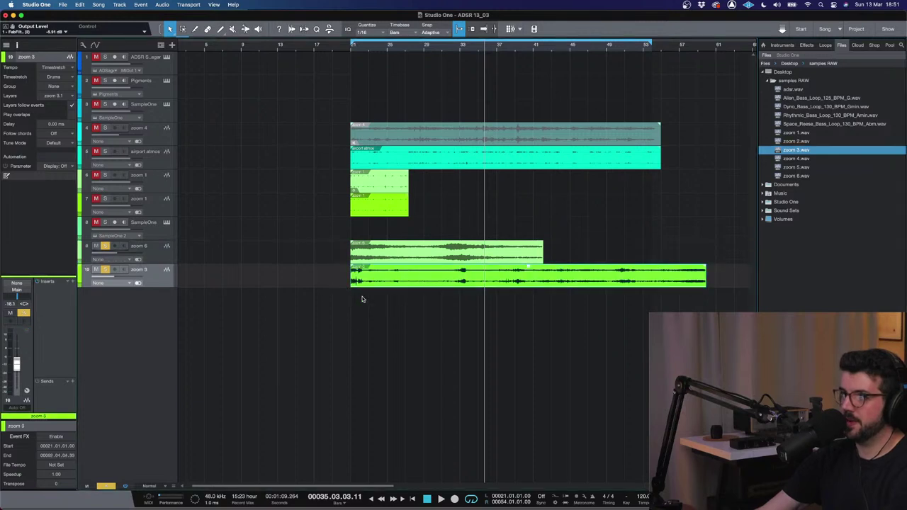
- Copy zoom 6's FabFilter Pro-Q 3 insert to zoom 3 and, playing from bar 21, set zoom 3's volume to -19.3 dB
{"action": "left_click", "coordinate": [154, 254]}
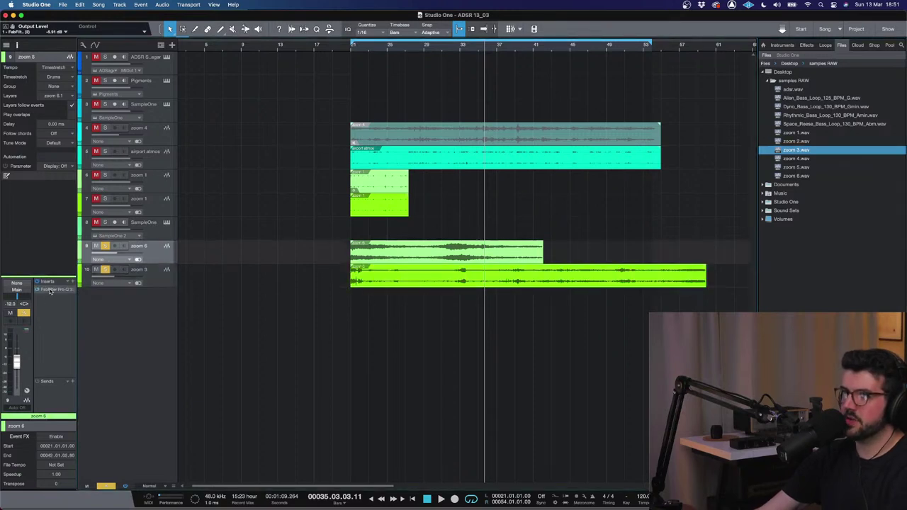
{"action": "left_click_drag", "start_coordinate": [57, 289], "coordinate": [166, 283]}
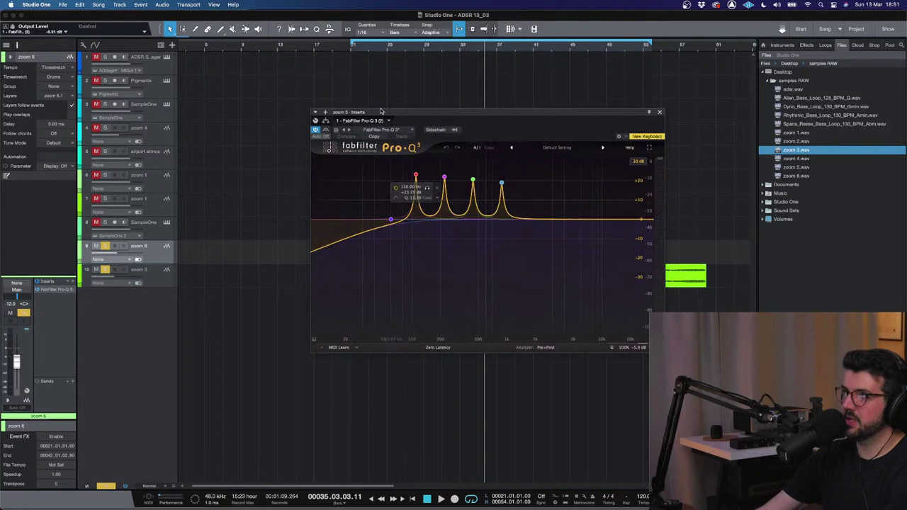
{"action": "left_click", "coordinate": [352, 47]}
{"action": "key", "text": "space"}
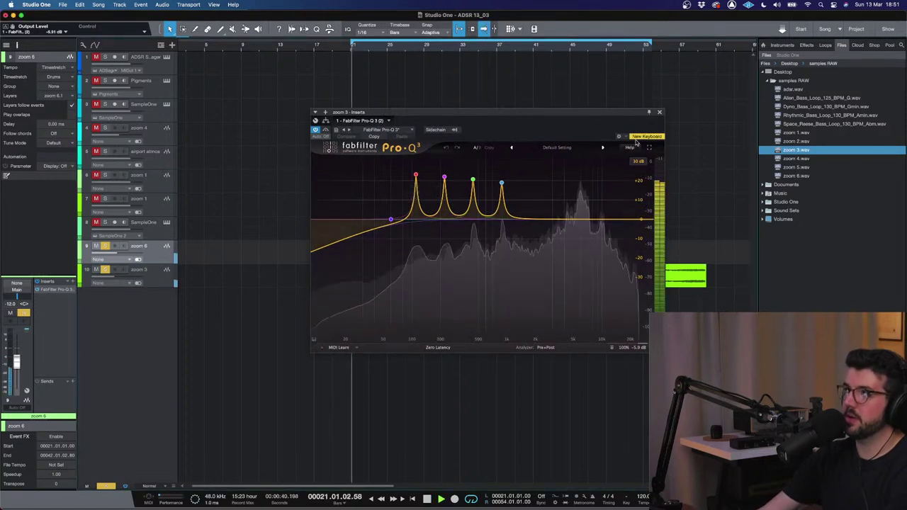
{"action": "left_click", "coordinate": [660, 112]}
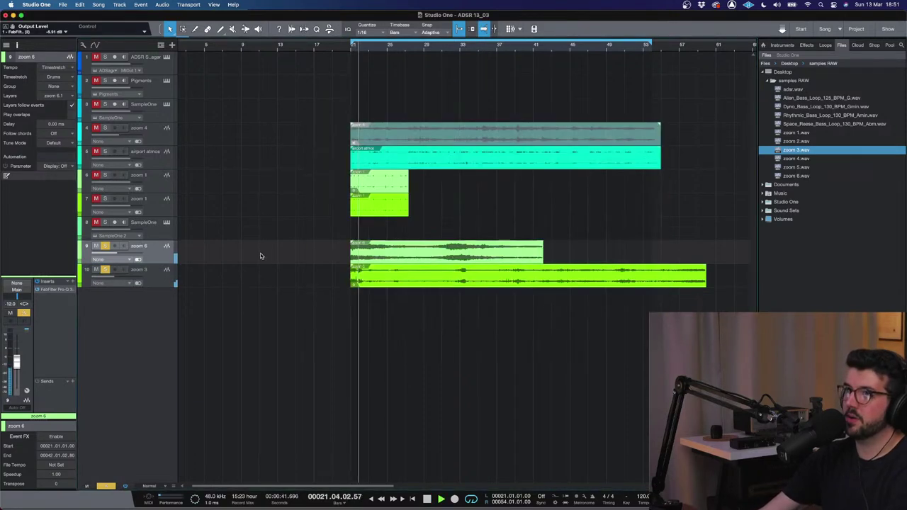
{"action": "left_click", "coordinate": [120, 282]}
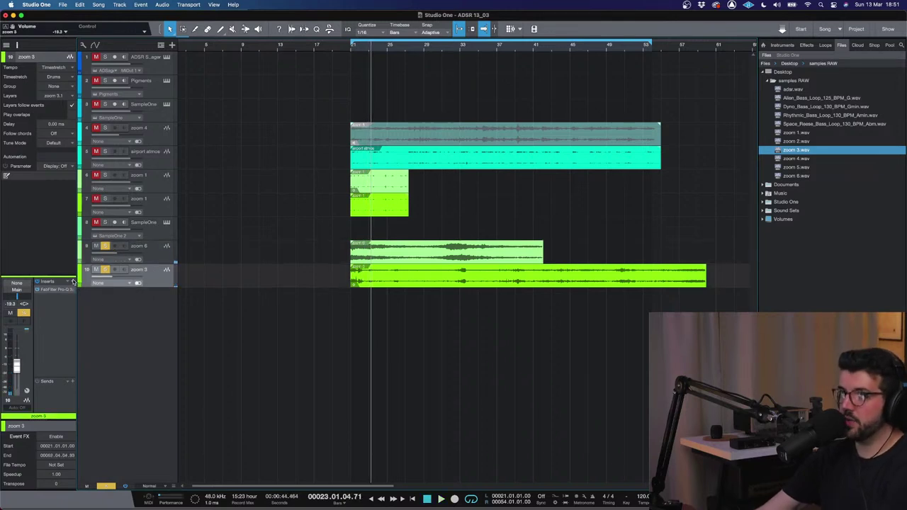
- Search the plug-ins for "valha" and add ValhallaSupermassive as an insert on the zoom 3 track
{"action": "left_click", "coordinate": [72, 281]}
{"action": "type", "text": "valha"}
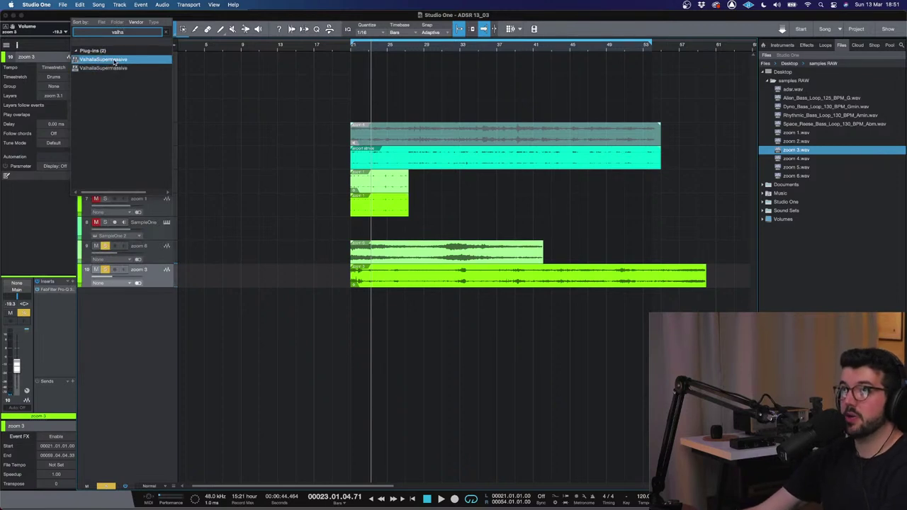
{"action": "key", "text": "Return"}
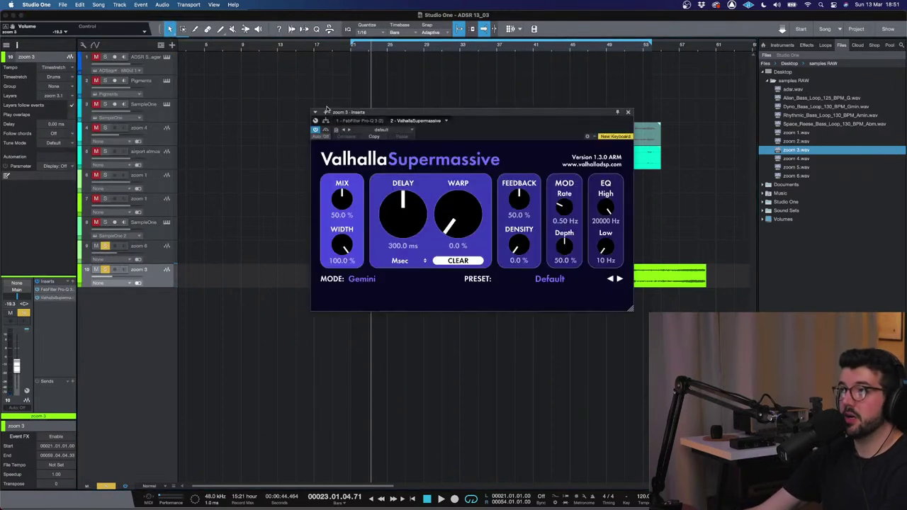
- Set ValhallaSupermassive's mix to 49.9 % and its low cut to 220 Hz while auditioning from bar 21
{"action": "left_click", "coordinate": [353, 51]}
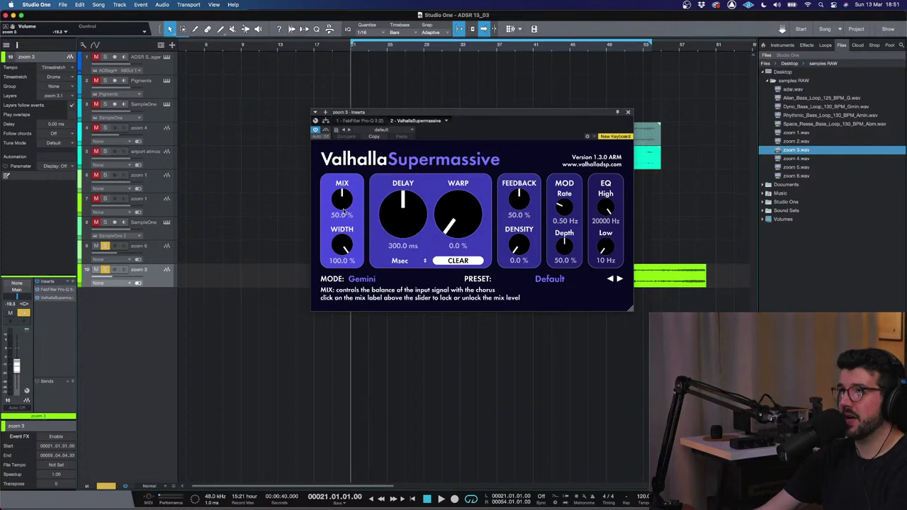
{"action": "left_click_drag", "start_coordinate": [344, 203], "coordinate": [345, 193]}
{"action": "key", "text": "space"}
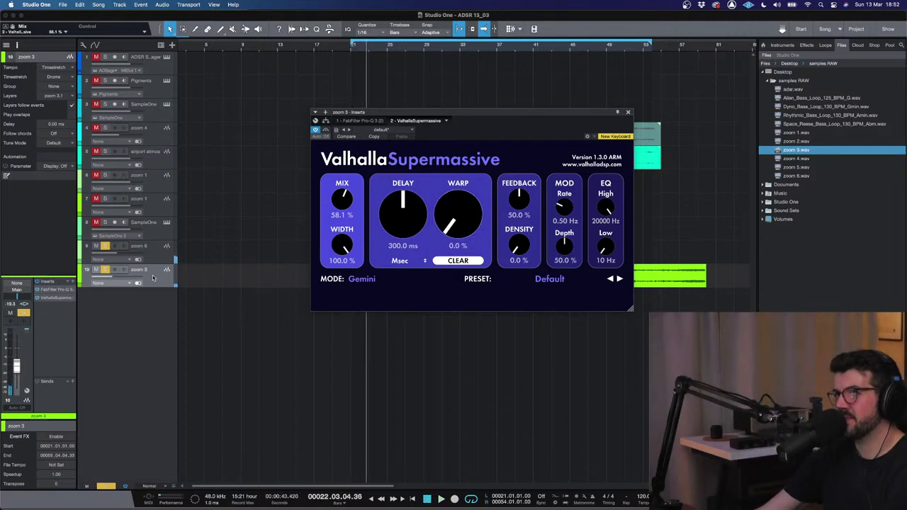
{"action": "left_click_drag", "start_coordinate": [342, 199], "coordinate": [342, 207]}
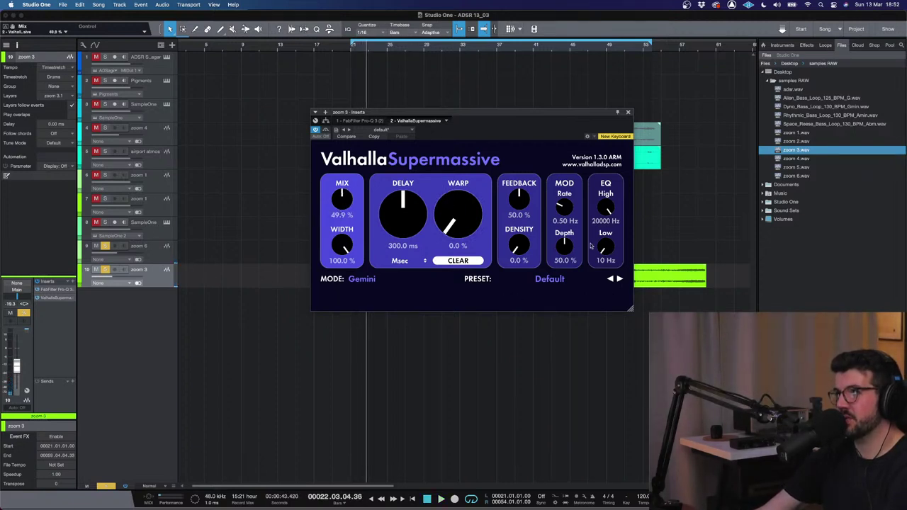
{"action": "mouse_move", "coordinate": [614, 248]}
{"action": "left_mouse_down"}
{"action": "mouse_move", "coordinate": [616, 212]}
{"action": "mouse_move", "coordinate": [604, 242]}
{"action": "left_mouse_up"}
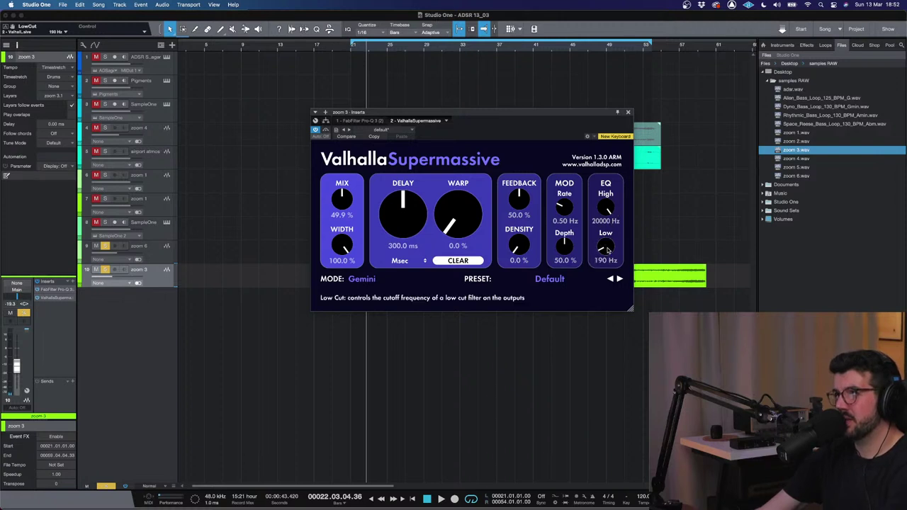
{"action": "key", "text": "space"}
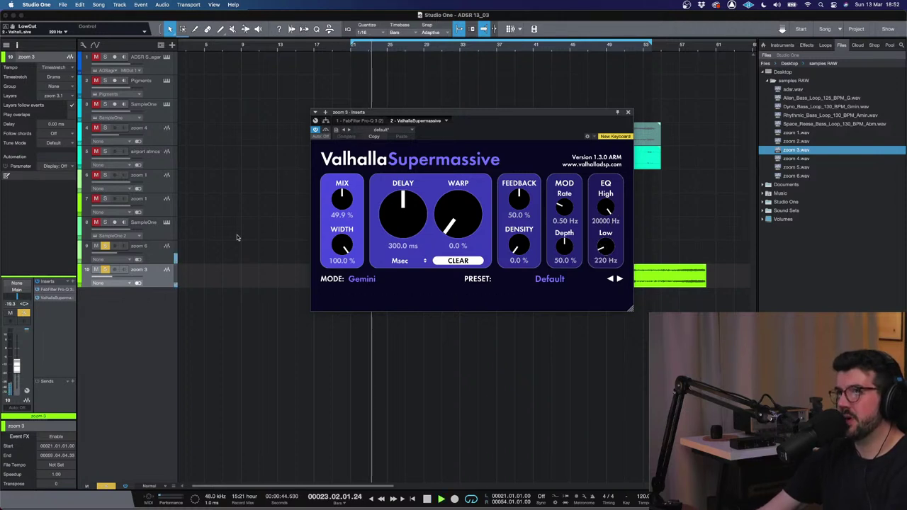
- Set the zoom 6 track's volume to -11.3 dB, check its Pro-Q 3 curve during playback, and close the plug-in window
{"action": "left_click", "coordinate": [118, 258]}
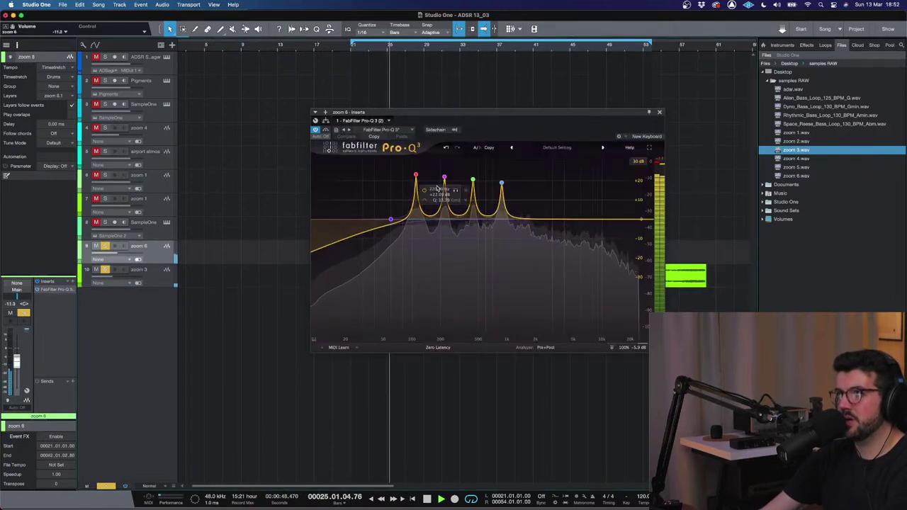
{"action": "mouse_move", "coordinate": [422, 174]}
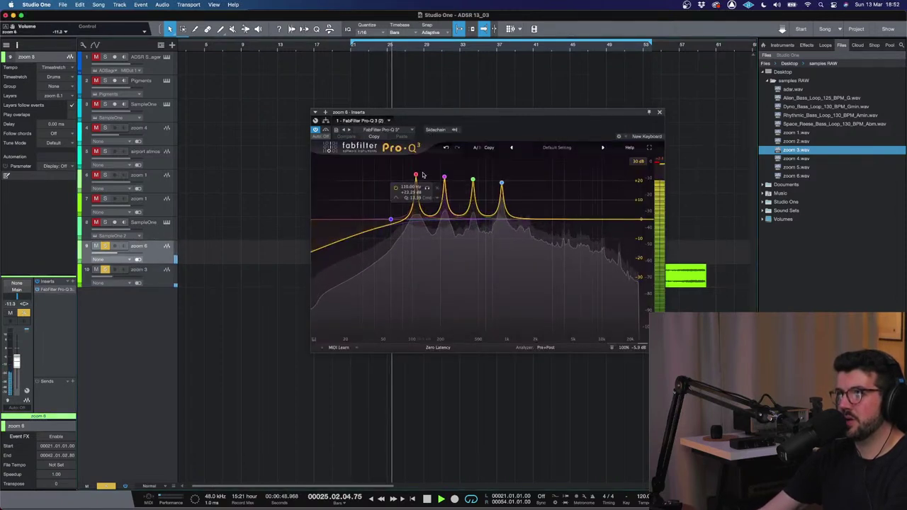
{"action": "left_click", "coordinate": [659, 112]}
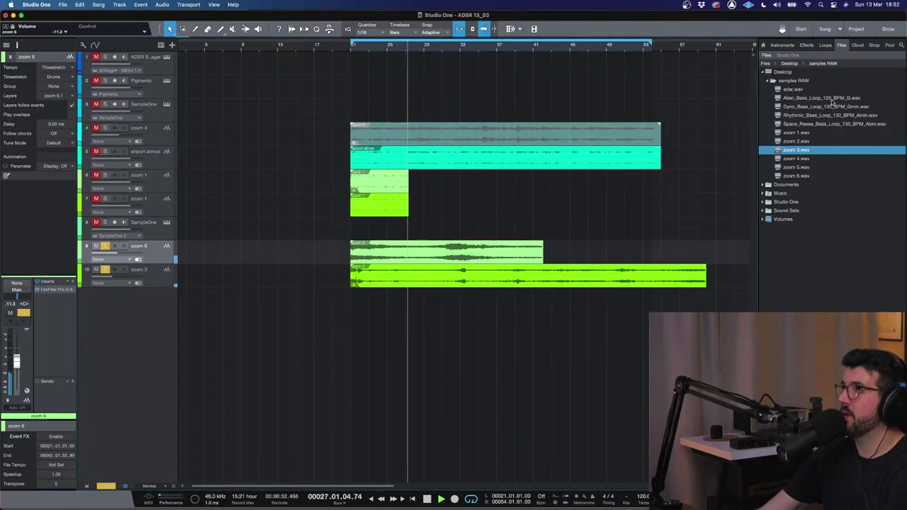
- Stop playback, select the zoom 6 and zoom 3 events together, and mix the selection down to a new track
{"action": "key", "text": "space"}
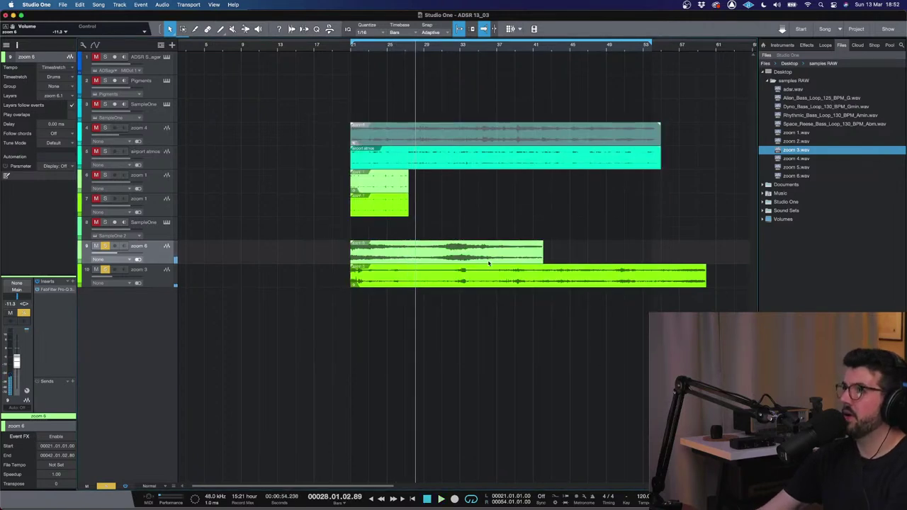
{"action": "key", "text": "w"}
{"action": "left_click_drag", "start_coordinate": [490, 310], "coordinate": [282, 245]}
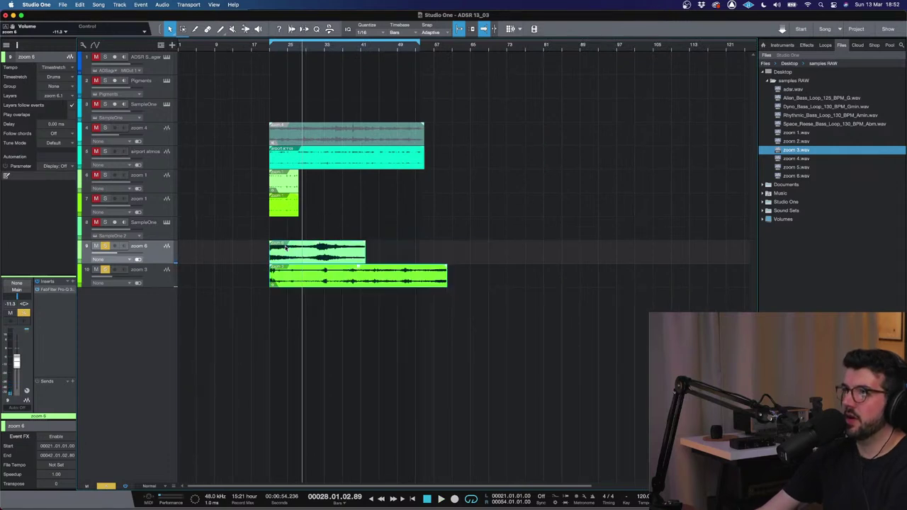
{"action": "right_click", "coordinate": [283, 252]}
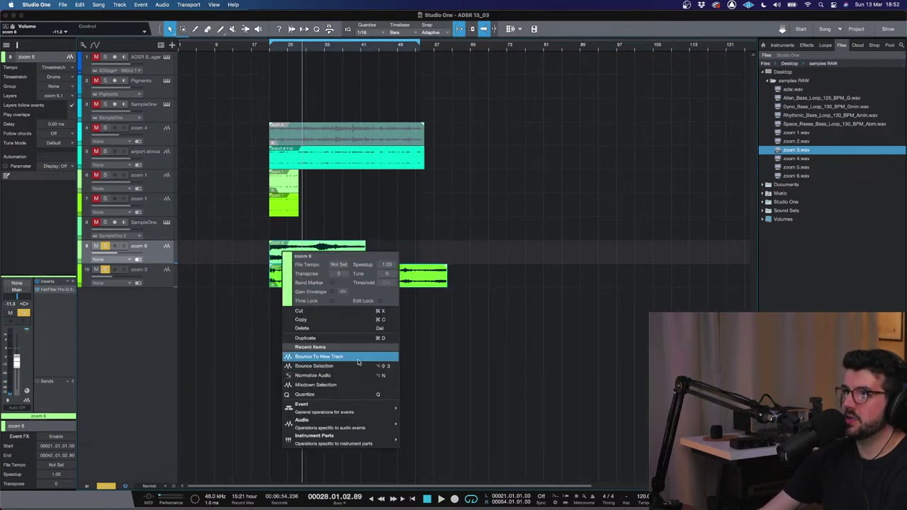
{"action": "mouse_move", "coordinate": [358, 411]}
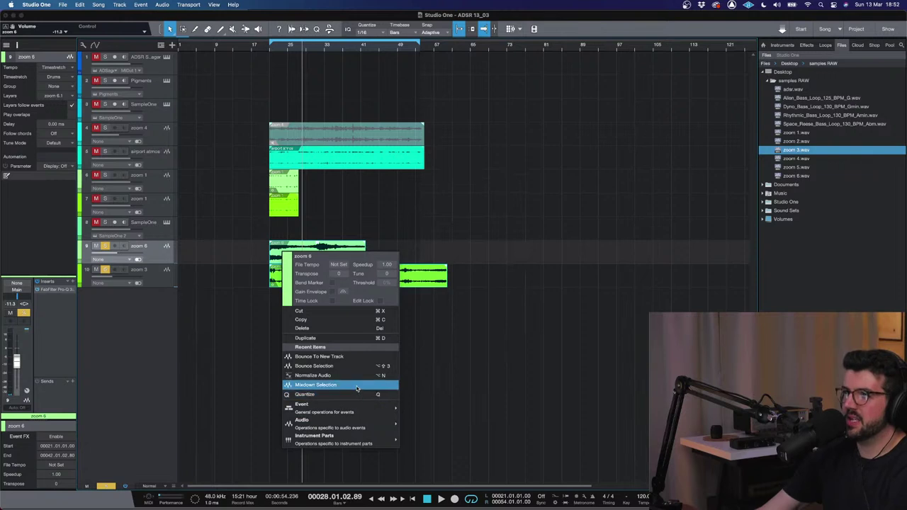
{"action": "left_click", "coordinate": [315, 384]}
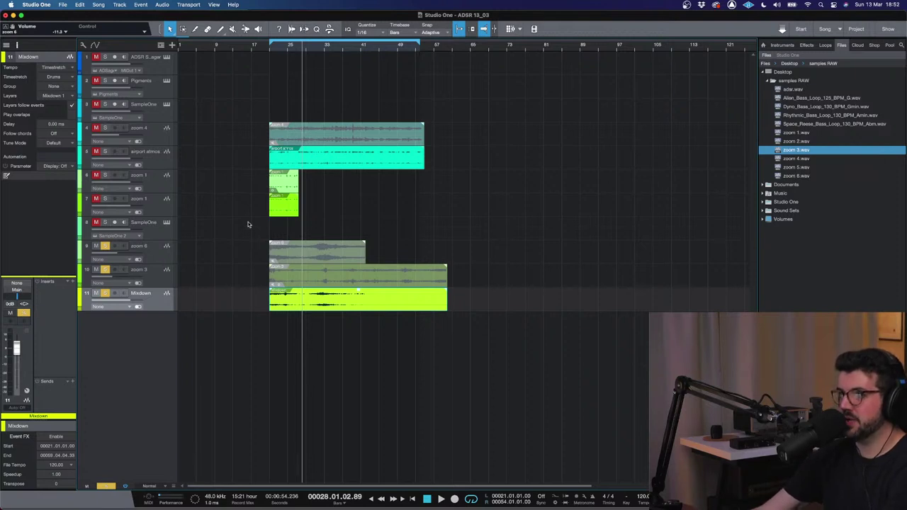
- Play the mixdown from bar 21 and take the zoom 6 and zoom 3 tracks out of solo
{"action": "left_click_drag", "start_coordinate": [268, 47], "coordinate": [272, 61]}
{"action": "key", "text": "e"}
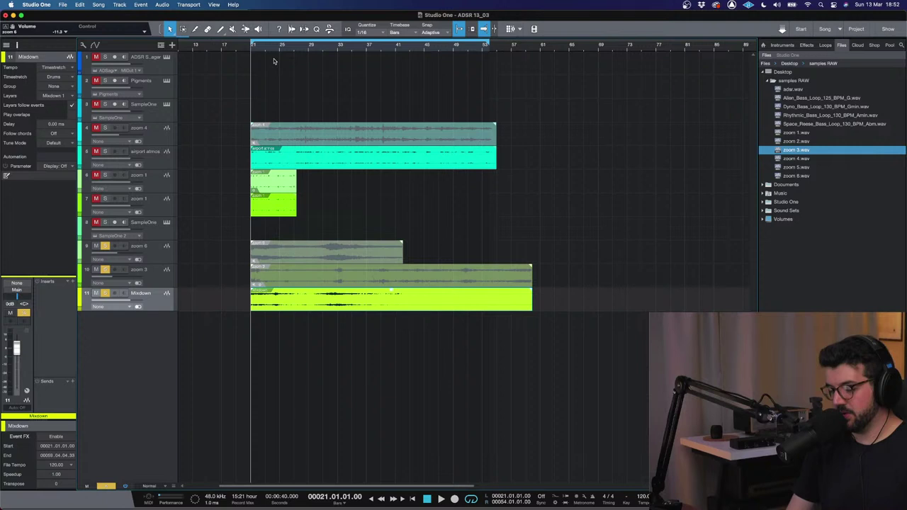
{"action": "key", "text": "space"}
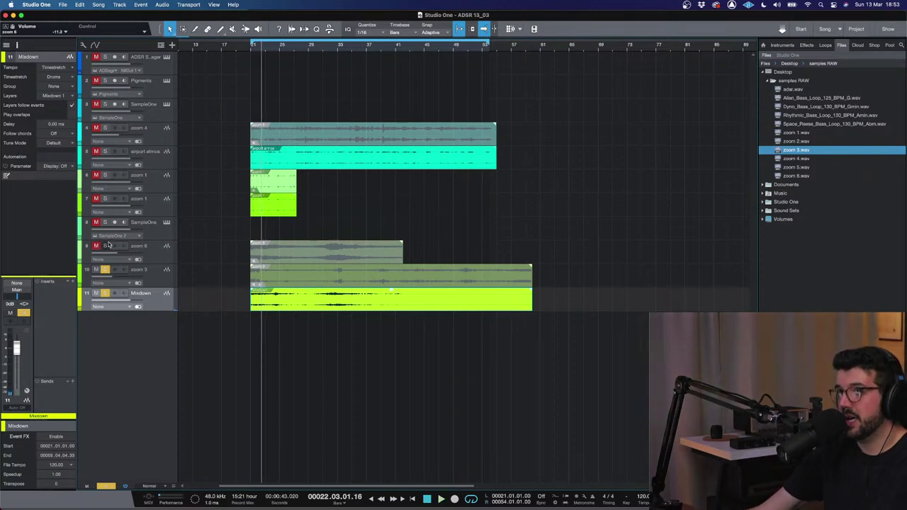
{"action": "left_click", "coordinate": [105, 270]}
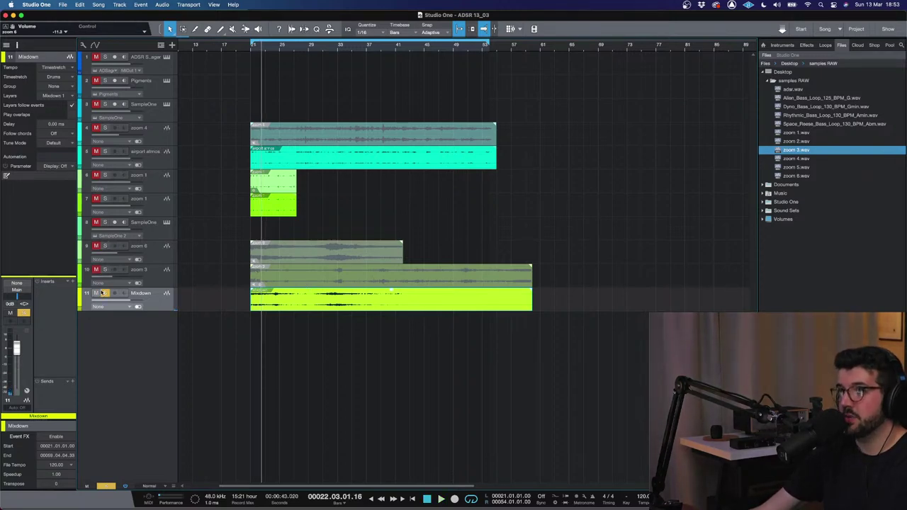
- Open the second SampleOne, audition its Airport Atmos and Crazy Crackling Fire presets, and reset it to the default preset
{"action": "left_click", "coordinate": [166, 222]}
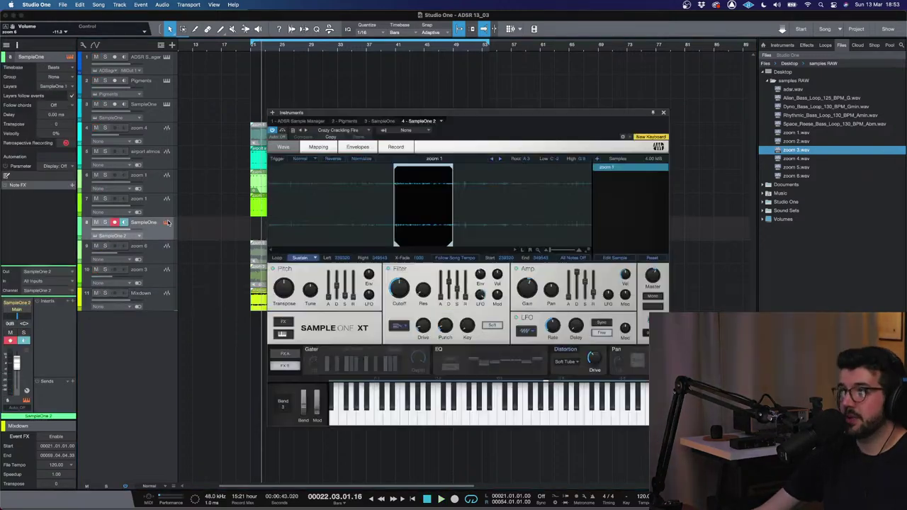
{"action": "left_click", "coordinate": [325, 133]}
{"action": "left_click", "coordinate": [330, 148]}
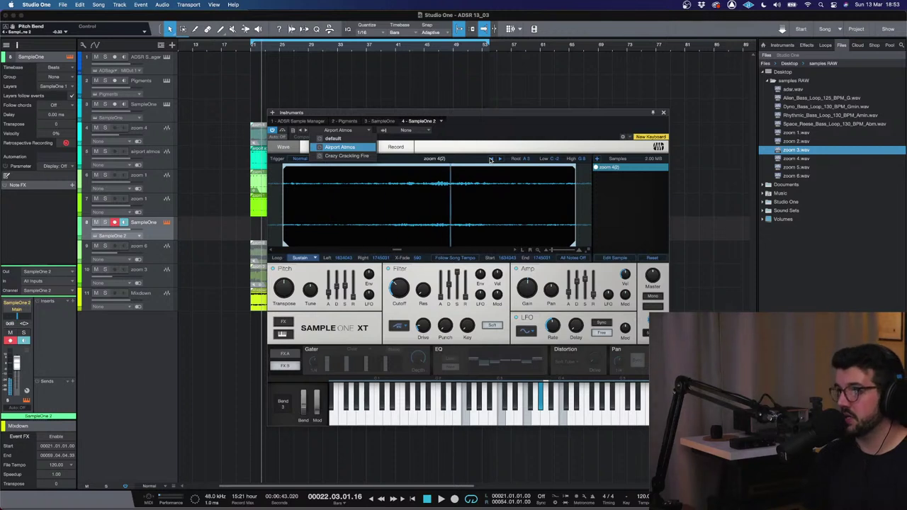
{"action": "left_click", "coordinate": [361, 156]}
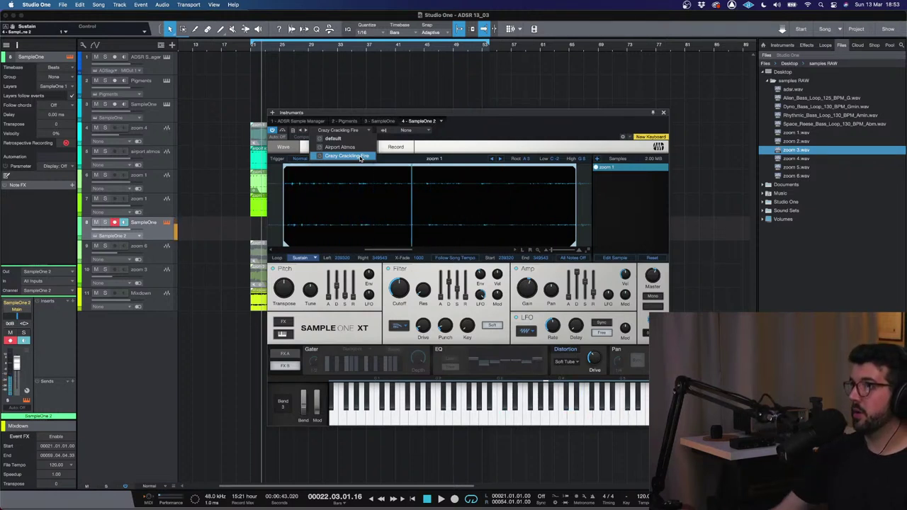
{"action": "left_click", "coordinate": [333, 138]}
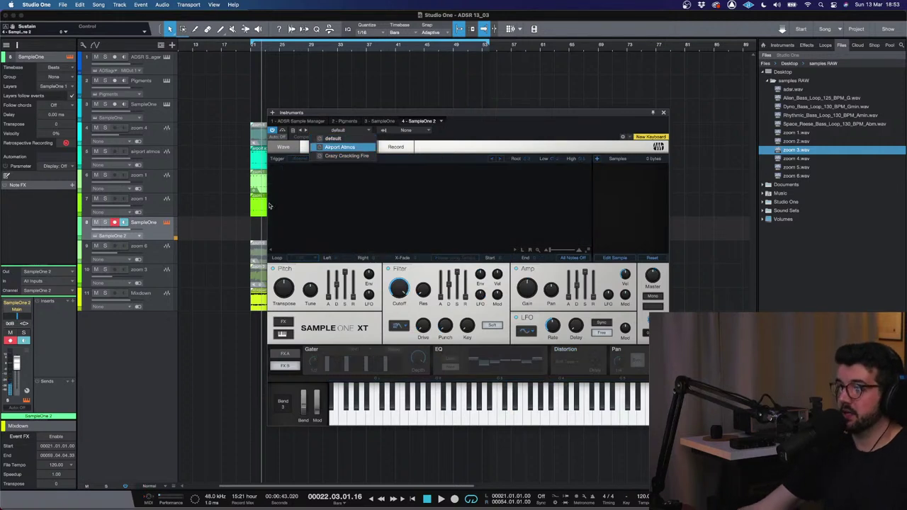
- Load the Mixdown event as the sample in the empty SampleOne 2 and select the instrument's track for playing
{"action": "left_click", "coordinate": [251, 303]}
{"action": "left_click_drag", "start_coordinate": [253, 294], "coordinate": [340, 226]}
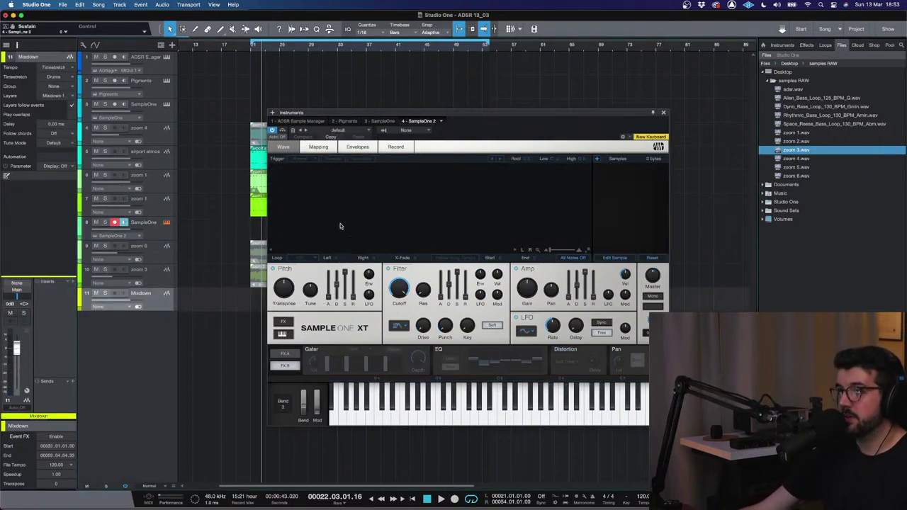
{"action": "left_click_drag", "start_coordinate": [414, 112], "coordinate": [491, 112]}
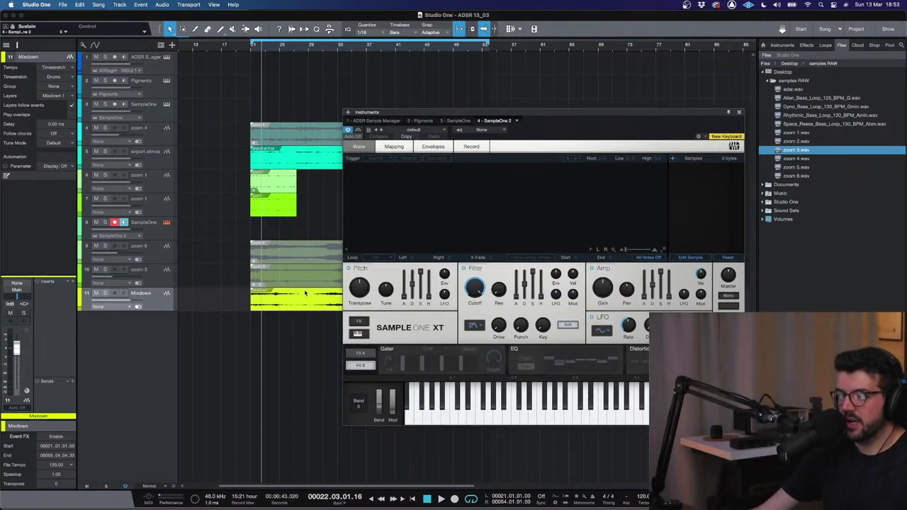
{"action": "left_click_drag", "start_coordinate": [303, 295], "coordinate": [416, 213]}
{"action": "left_click_drag", "start_coordinate": [486, 117], "coordinate": [405, 109]}
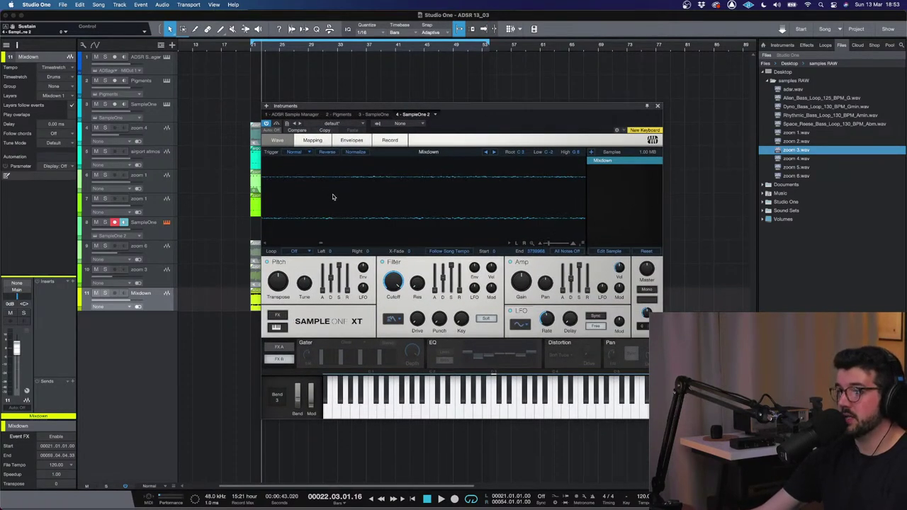
{"action": "left_click", "coordinate": [161, 228]}
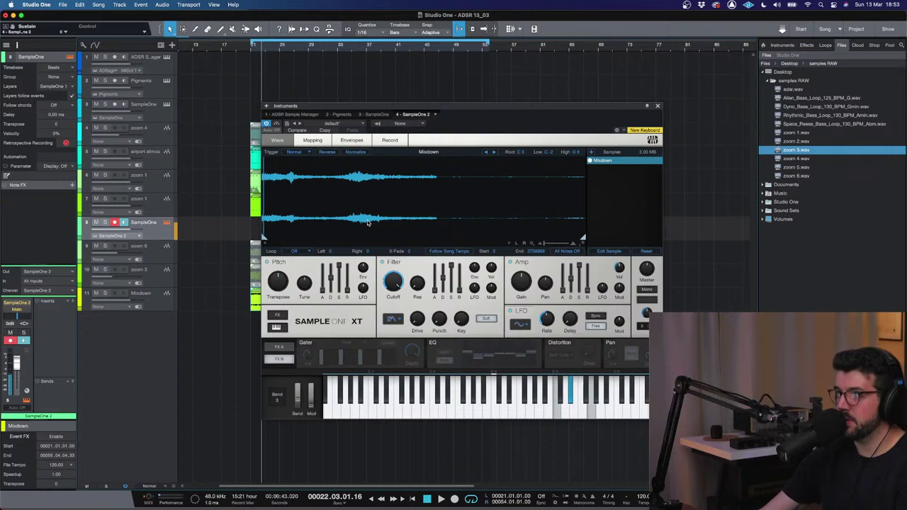
- Try A3 as the Mixdown sample's lowest key and switch Follow Song Tempo on and off again
{"action": "double_click", "coordinate": [546, 153]}
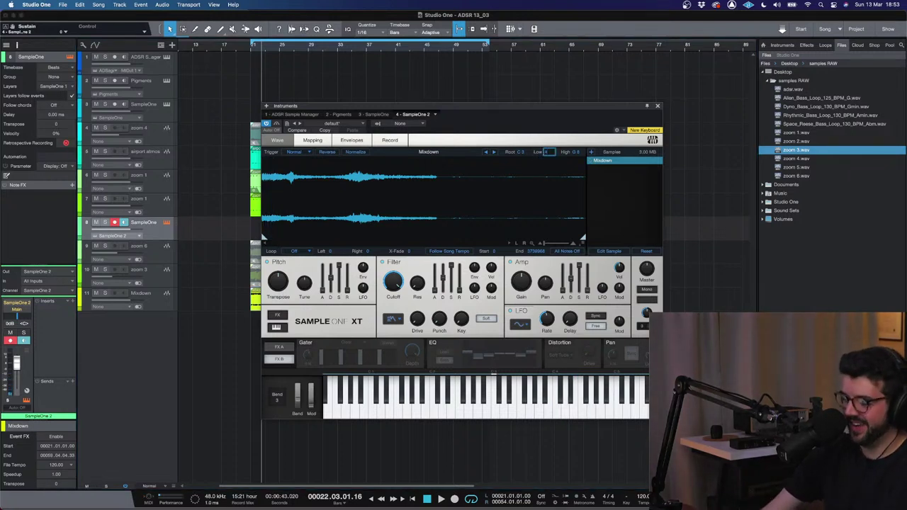
{"action": "type", "text": "a3"}
{"action": "key", "text": "Return"}
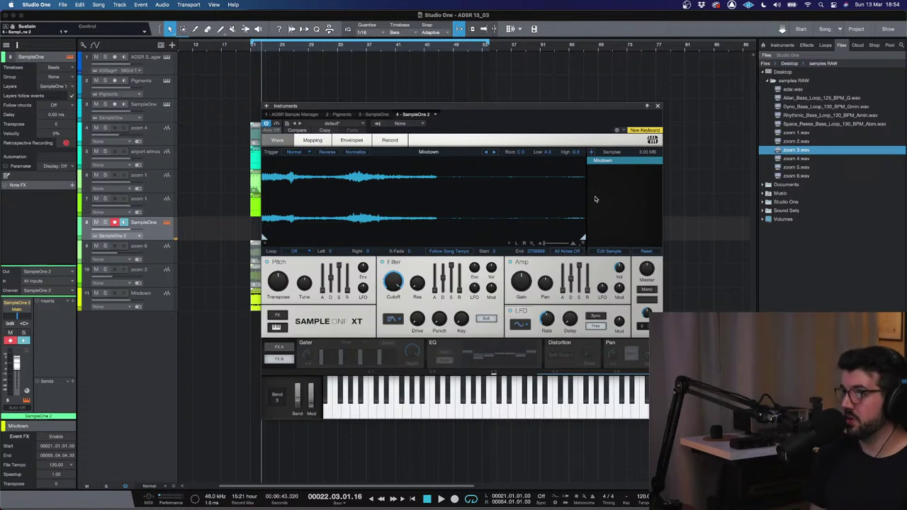
{"action": "left_click", "coordinate": [448, 251]}
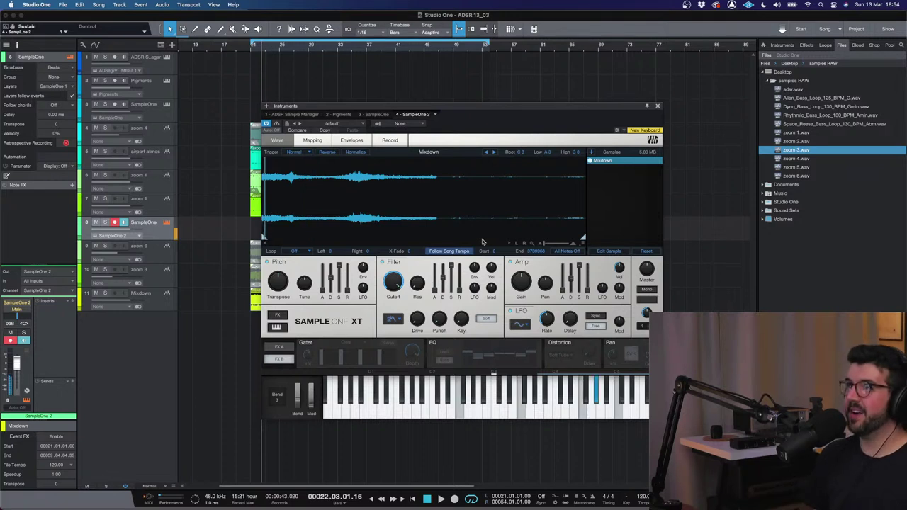
{"action": "left_click", "coordinate": [440, 252]}
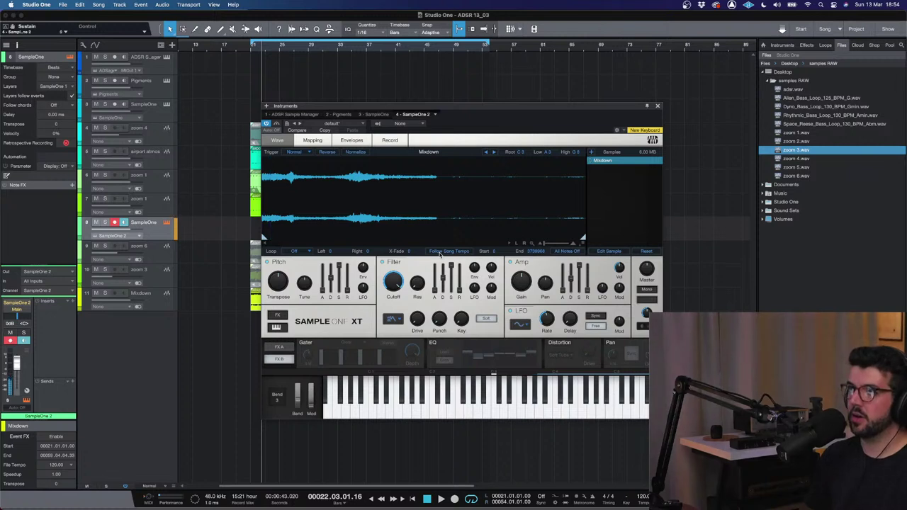
- Extend the Mixdown sample's key range back down to C-2 in the key mapping
{"action": "left_click", "coordinate": [323, 140]}
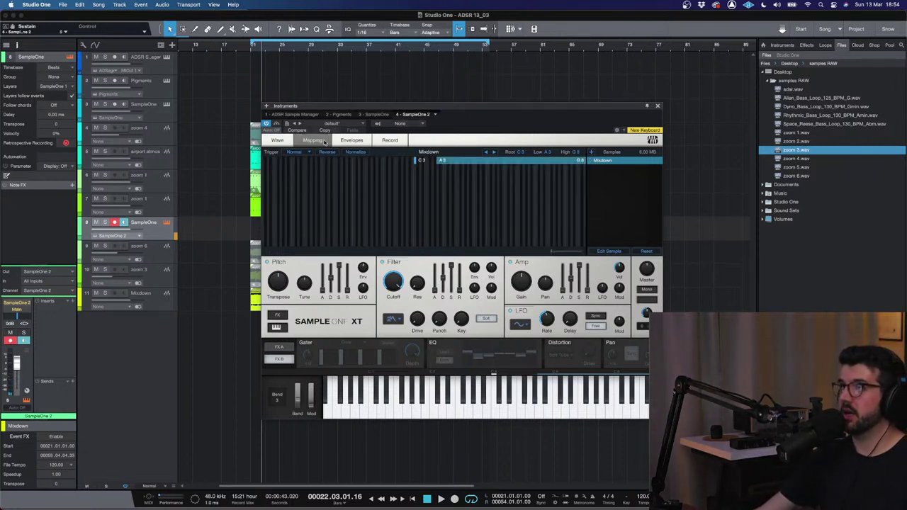
{"action": "left_click", "coordinate": [423, 162]}
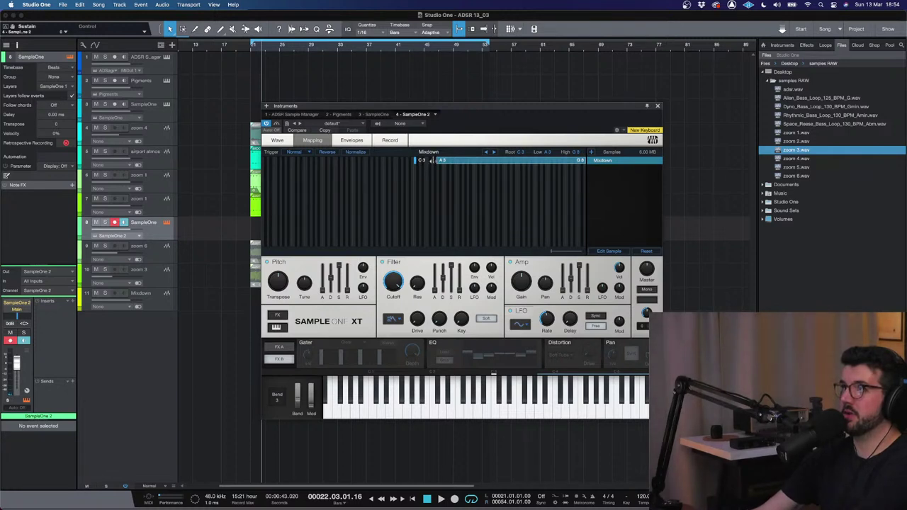
{"action": "left_click_drag", "start_coordinate": [430, 160], "coordinate": [268, 160]}
- Return to the sample's waveform and enable Reverb in SampleOne's FX A section
{"action": "left_click", "coordinate": [277, 140]}
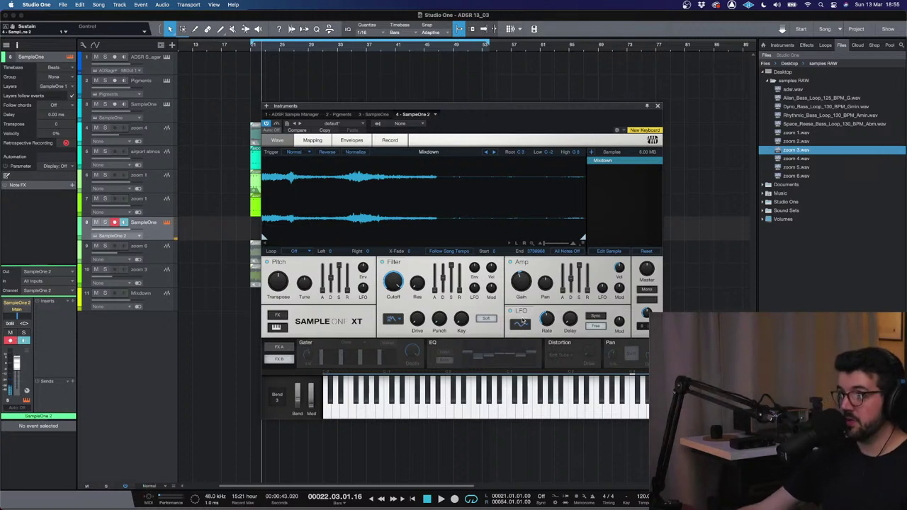
{"action": "left_click", "coordinate": [279, 346]}
{"action": "left_click", "coordinate": [558, 344]}
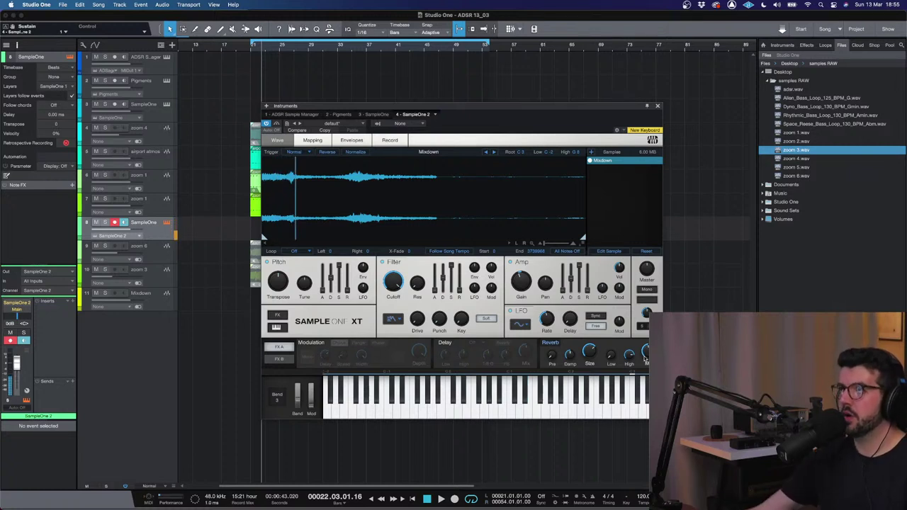
- Move the sample start to about 873,000, just before the second swell, and lengthen the amp envelope's attack
{"action": "left_click_drag", "start_coordinate": [264, 238], "coordinate": [349, 237]}
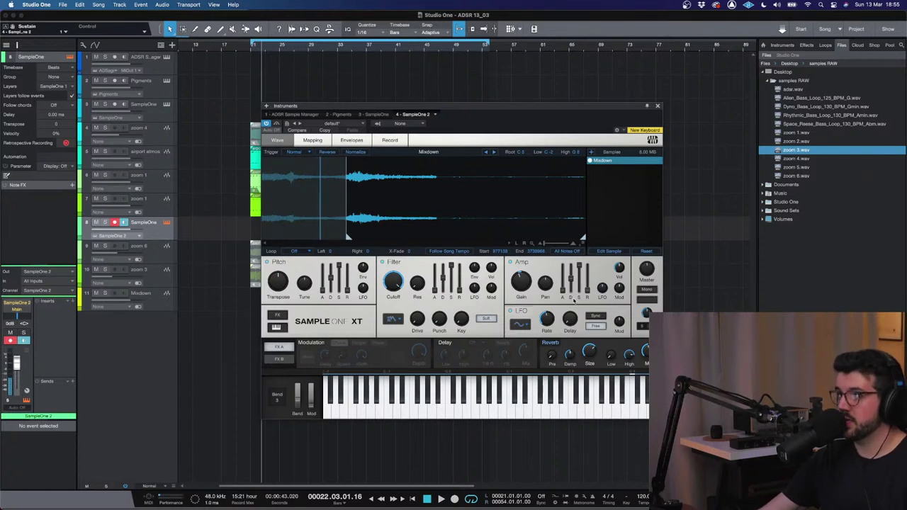
{"action": "left_click_drag", "start_coordinate": [565, 292], "coordinate": [564, 268]}
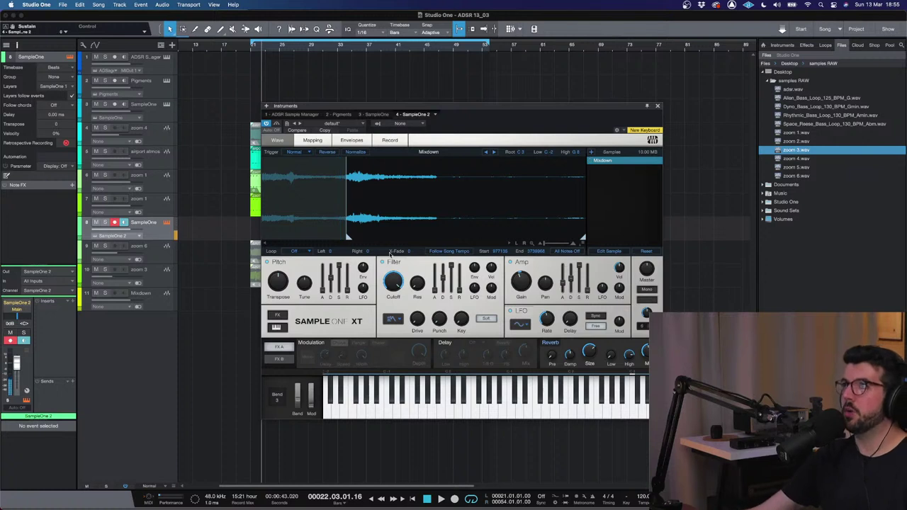
{"action": "left_click_drag", "start_coordinate": [349, 238], "coordinate": [333, 237]}
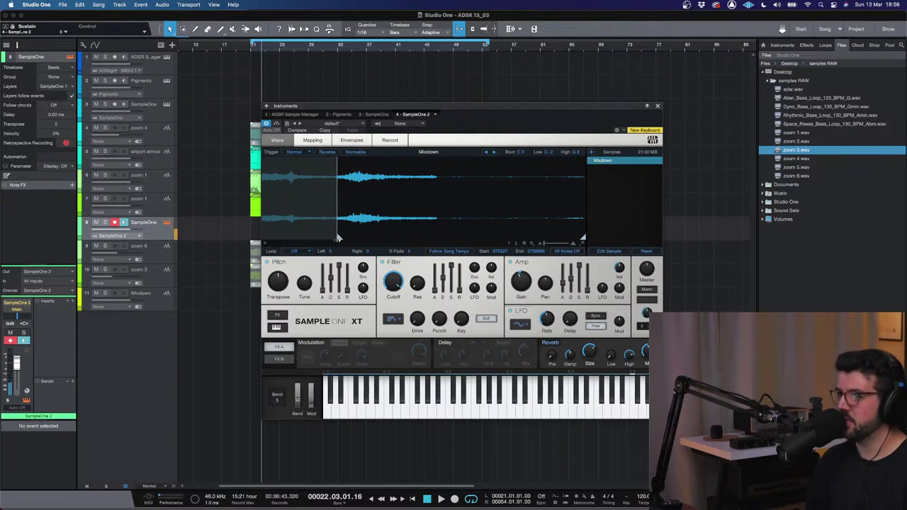
- Lower the filter cutoff to about 9.7 kHz and raise it again while playing notes
{"action": "mouse_move", "coordinate": [394, 289]}
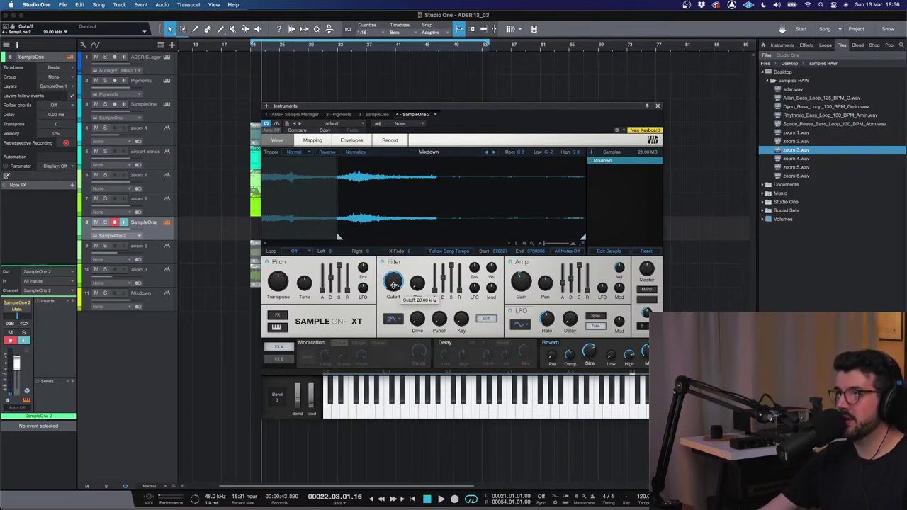
{"action": "scroll", "coordinate": [394, 289], "scroll_direction": "down", "scroll_amount": 3}
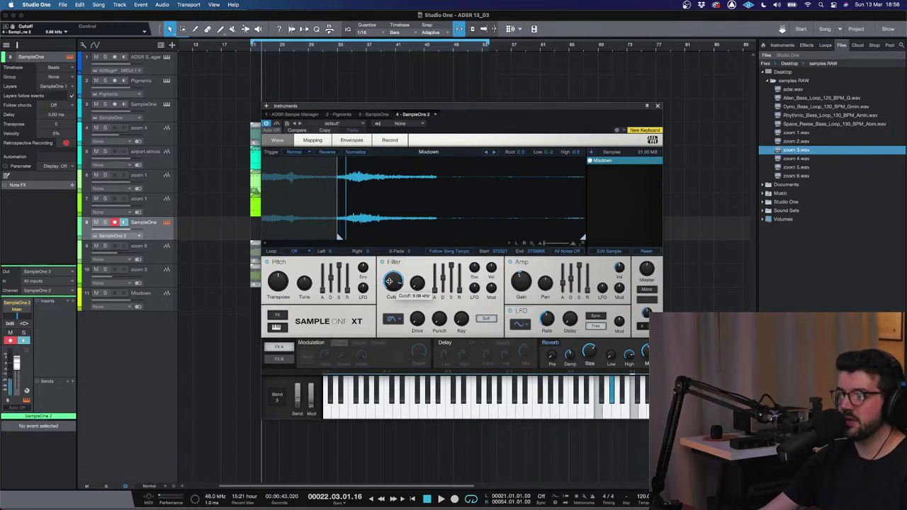
{"action": "left_click_drag", "start_coordinate": [390, 280], "coordinate": [404, 265]}
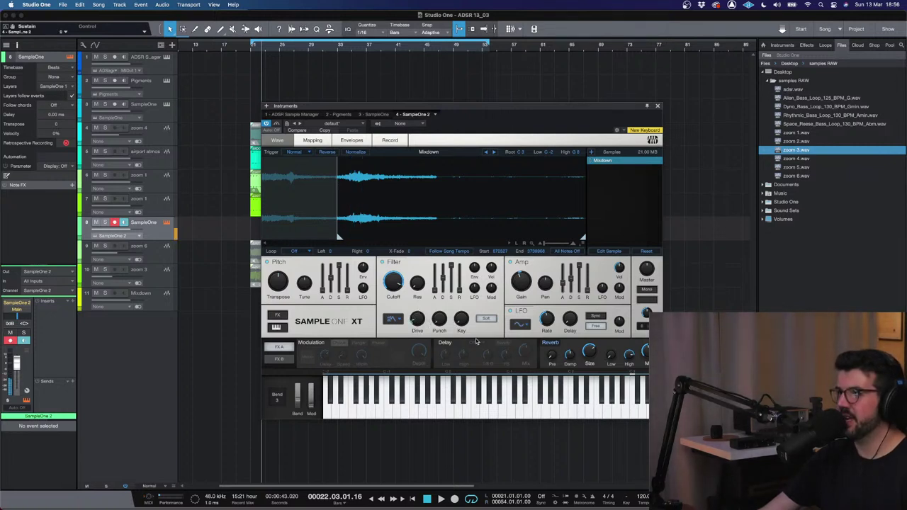
- Enable Soft Tube distortion in FX B with 31 % drive and lower SampleOne's master gain to about -3 dB
{"action": "left_click", "coordinate": [288, 359]}
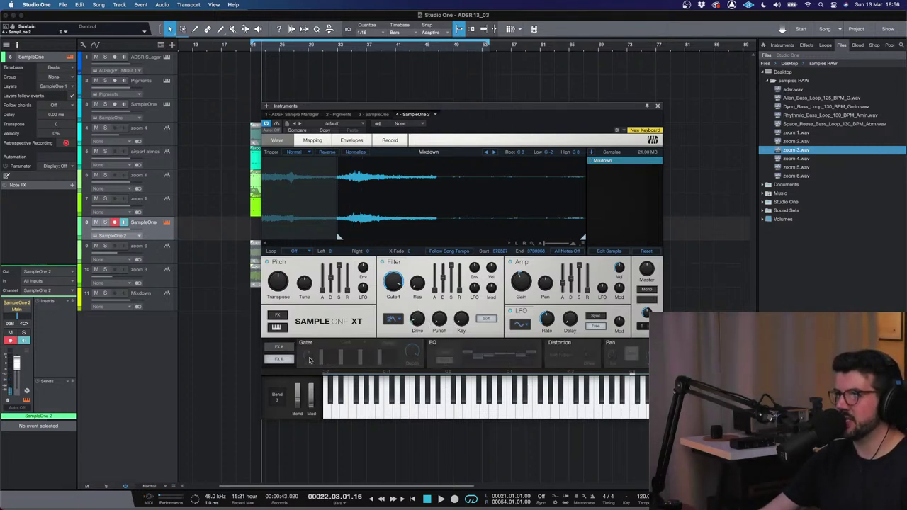
{"action": "left_click", "coordinate": [578, 347]}
{"action": "mouse_move", "coordinate": [648, 267]}
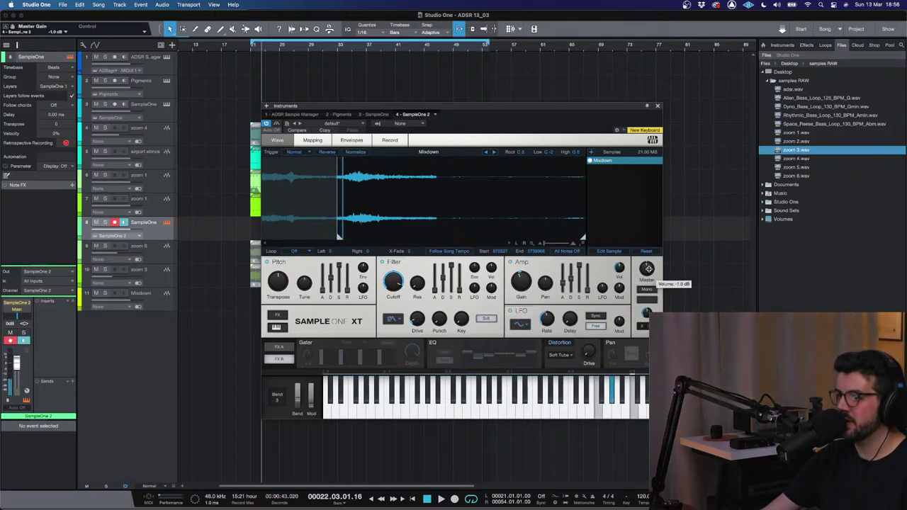
{"action": "left_click_drag", "start_coordinate": [648, 267], "coordinate": [646, 275]}
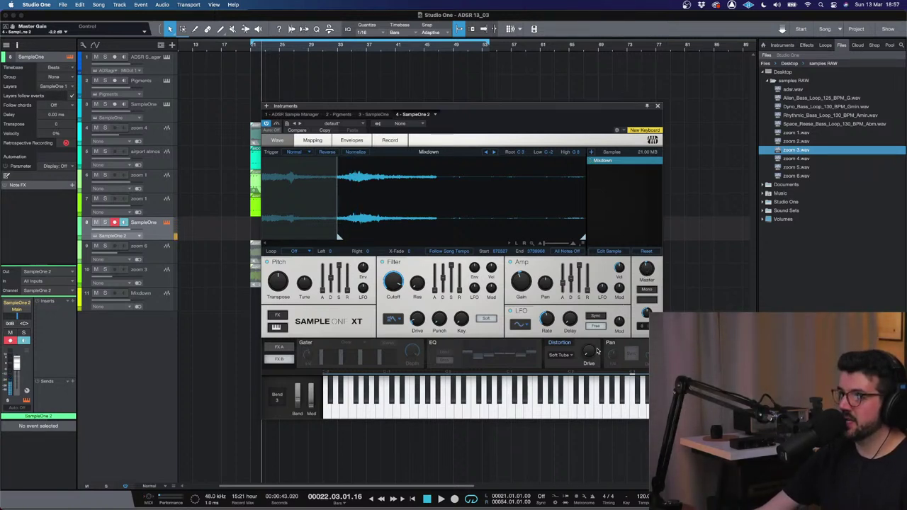
{"action": "mouse_move", "coordinate": [597, 350]}
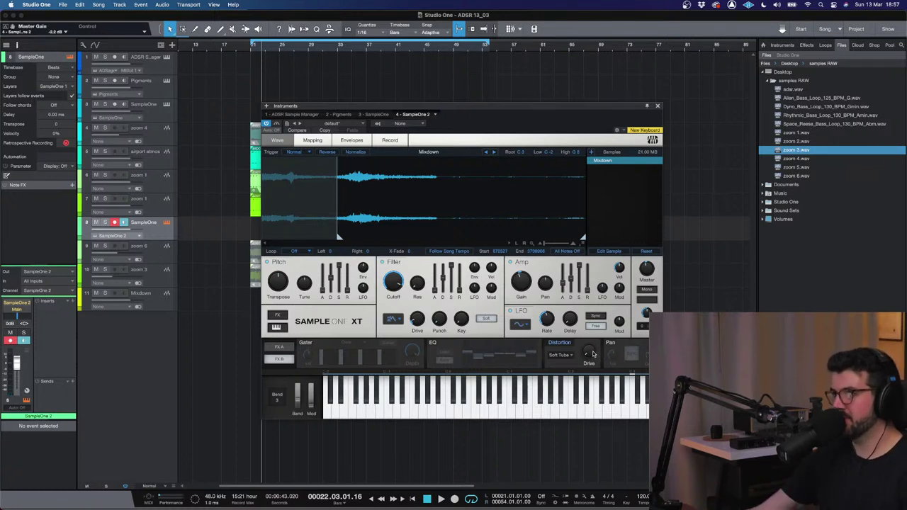
{"action": "left_click_drag", "start_coordinate": [592, 355], "coordinate": [592, 343]}
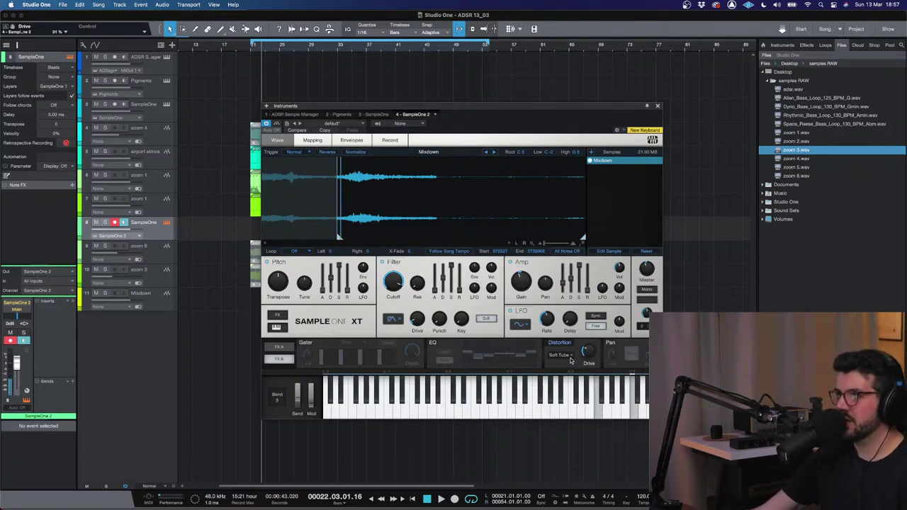
- Try the OpAmp and Fuzz distortion types in FX B, turning up the drive to compare them
{"action": "left_click", "coordinate": [560, 355]}
{"action": "left_click", "coordinate": [572, 398]}
{"action": "left_click", "coordinate": [571, 355]}
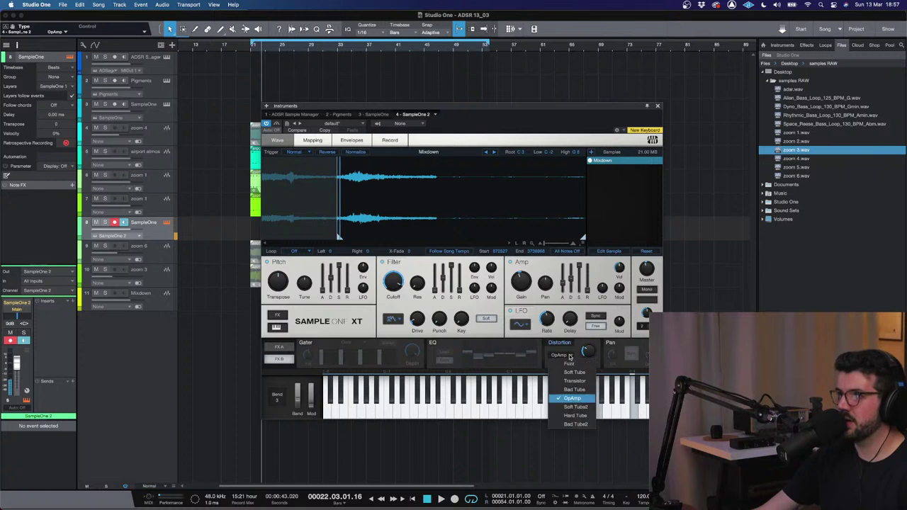
{"action": "left_click", "coordinate": [568, 363]}
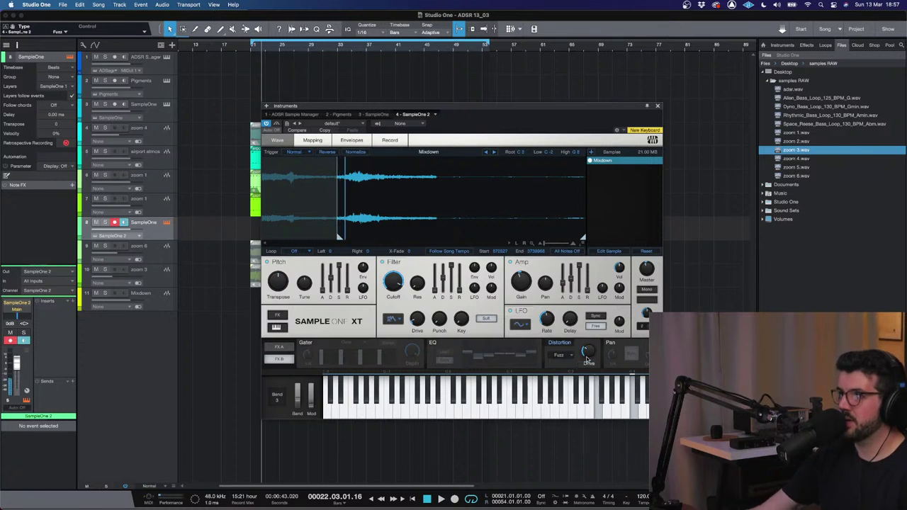
{"action": "mouse_move", "coordinate": [593, 338]}
{"action": "left_mouse_down"}
{"action": "mouse_move", "coordinate": [594, 330]}
{"action": "mouse_move", "coordinate": [594, 349]}
{"action": "left_mouse_up"}
- Switch the distortion type to Hard Tube, adjust its drive and enable the Gater in FX B
{"action": "left_click", "coordinate": [569, 355]}
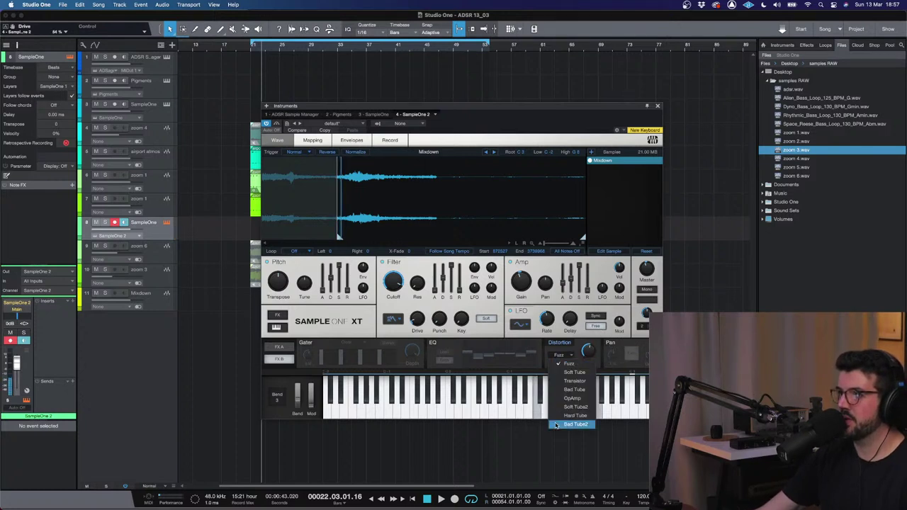
{"action": "left_click", "coordinate": [567, 415]}
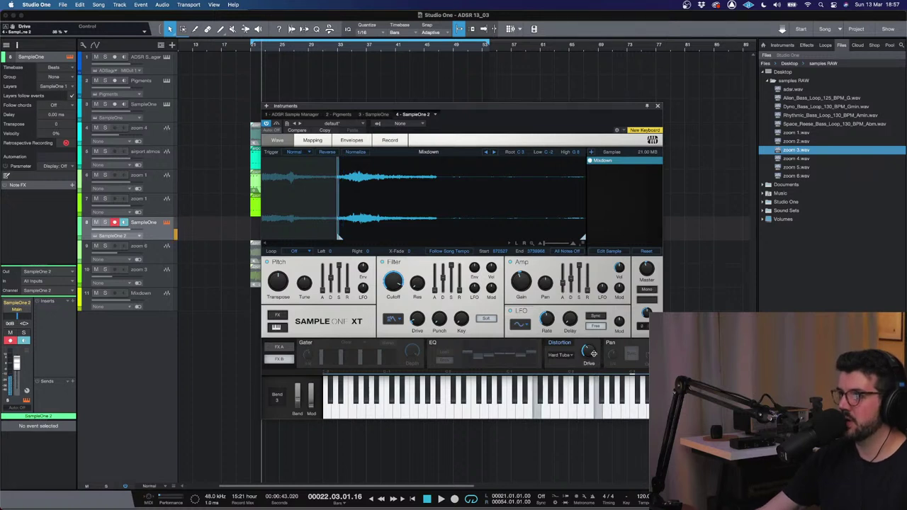
{"action": "mouse_move", "coordinate": [594, 352]}
{"action": "left_mouse_down"}
{"action": "mouse_move", "coordinate": [594, 342]}
{"action": "mouse_move", "coordinate": [592, 349]}
{"action": "left_mouse_up"}
{"action": "left_click", "coordinate": [306, 343]}
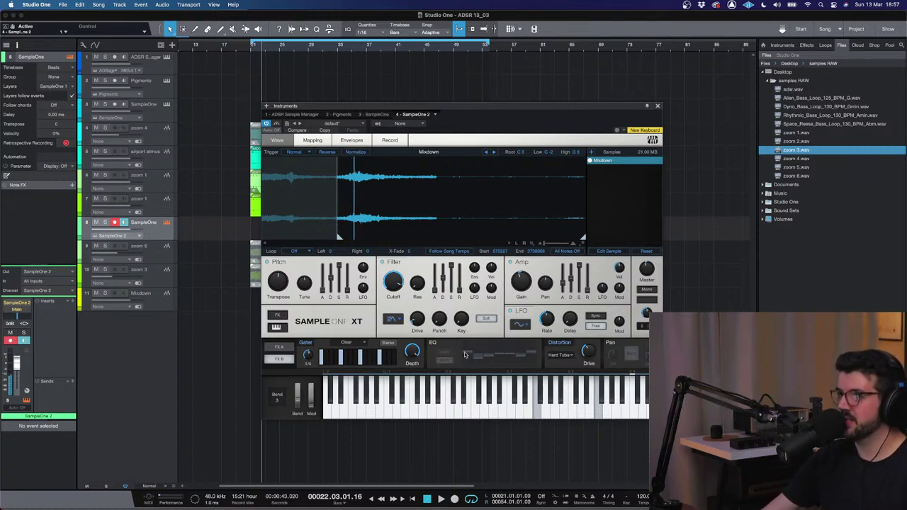
{"action": "left_click_drag", "start_coordinate": [589, 350], "coordinate": [590, 343]}
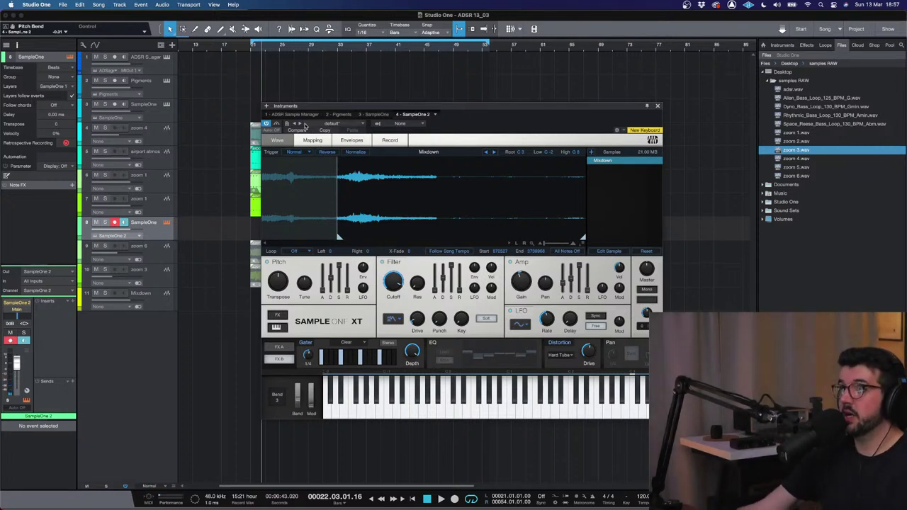
- Store the sound as a preset named "Tenet Bass Pulse" with the description "ADSR 13/03"
{"action": "left_click", "coordinate": [285, 125]}
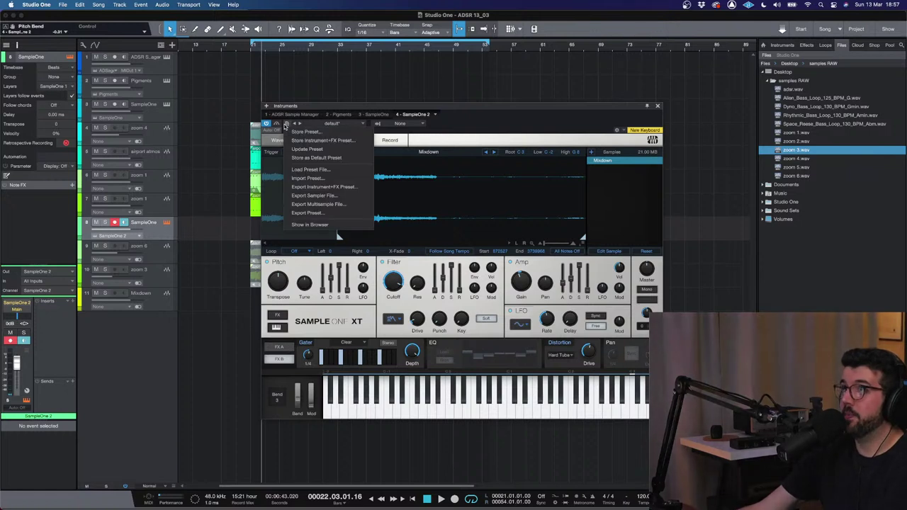
{"action": "left_click", "coordinate": [305, 131]}
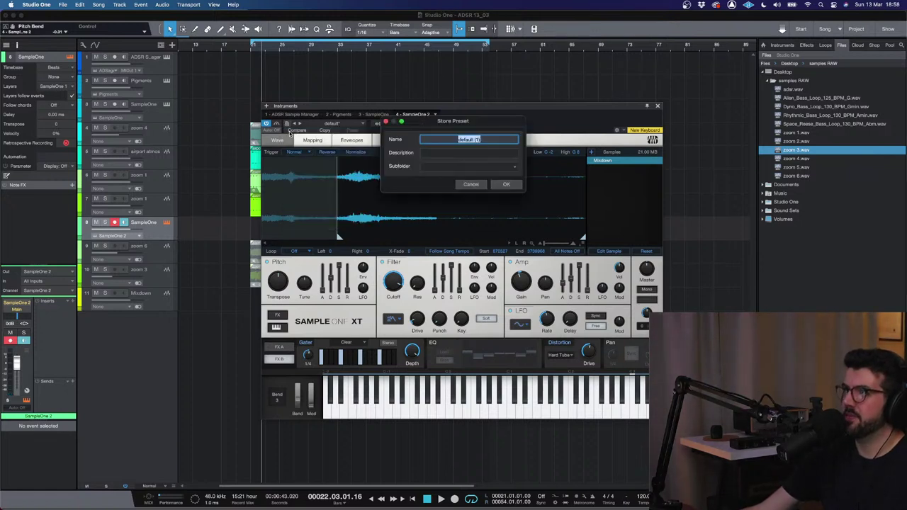
{"action": "type", "text": "fanel B"}
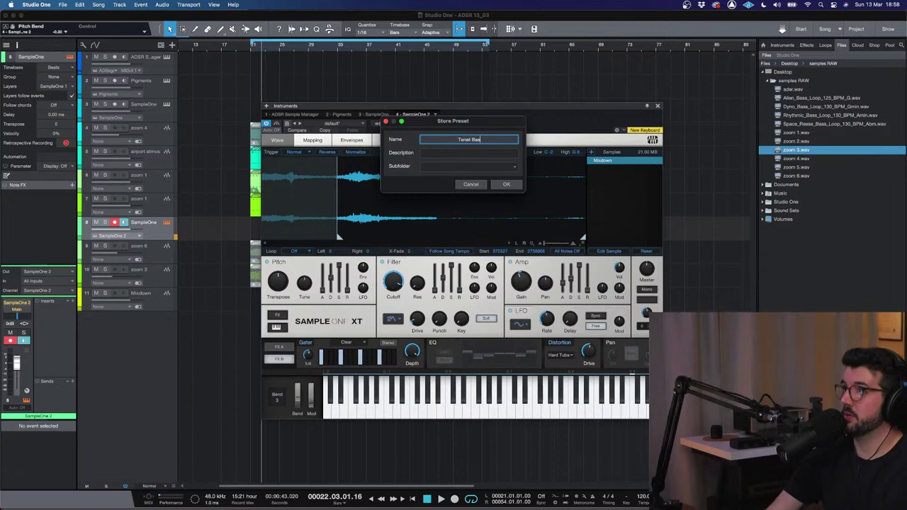
{"action": "type", "text": "ass Pulse"}
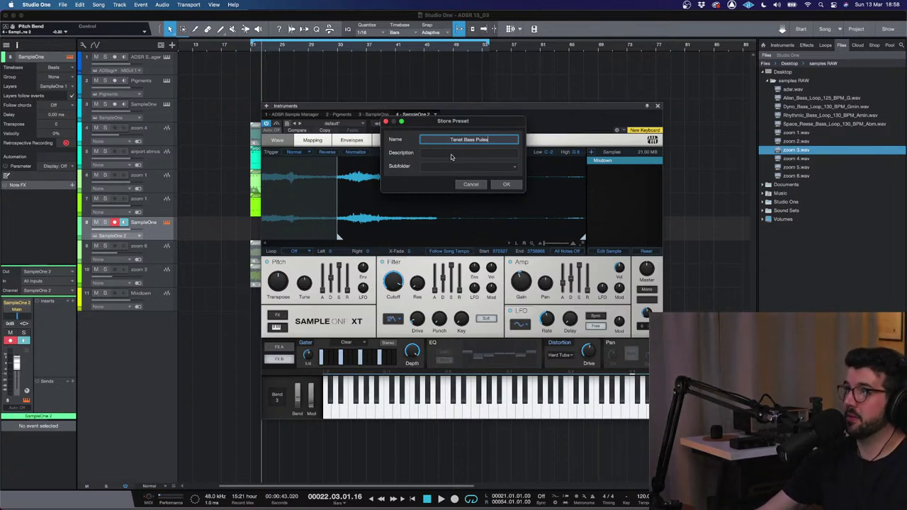
{"action": "left_click", "coordinate": [451, 154]}
{"action": "type", "text": "AD"}
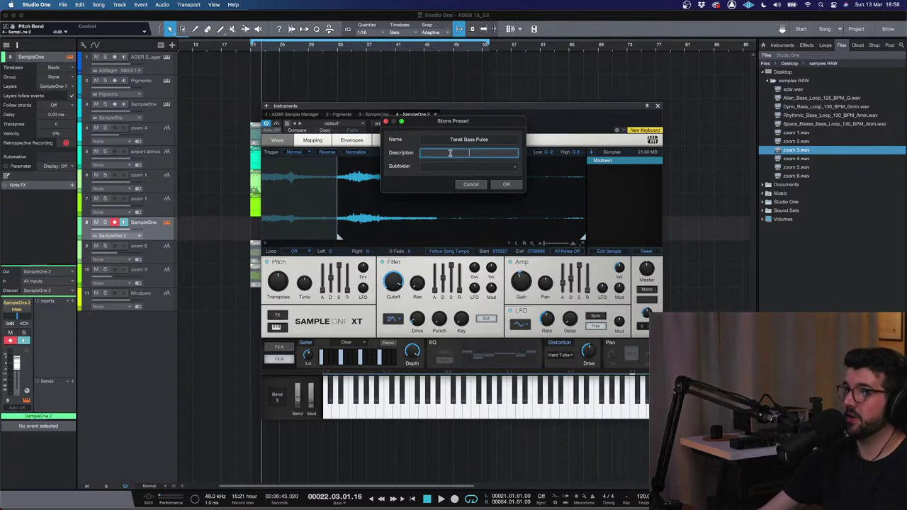
{"action": "type", "text": "SR 13_"}
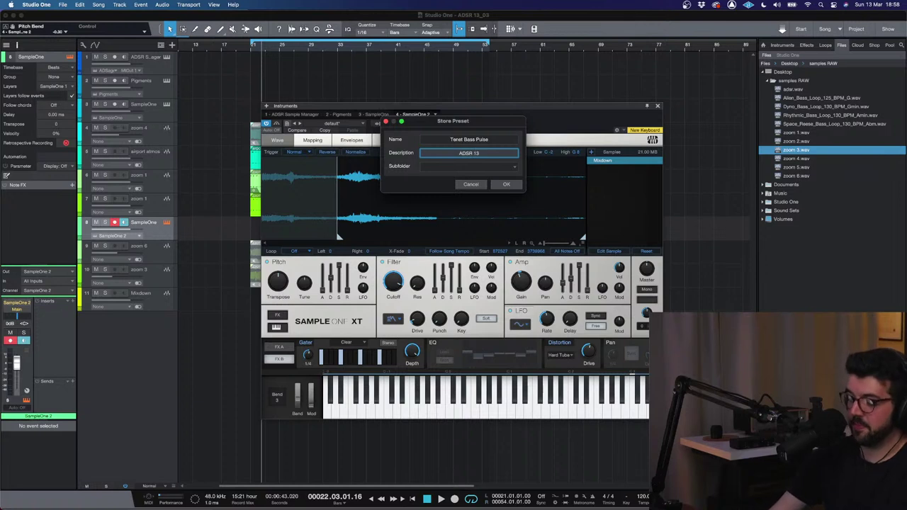
{"action": "type", "text": "03"}
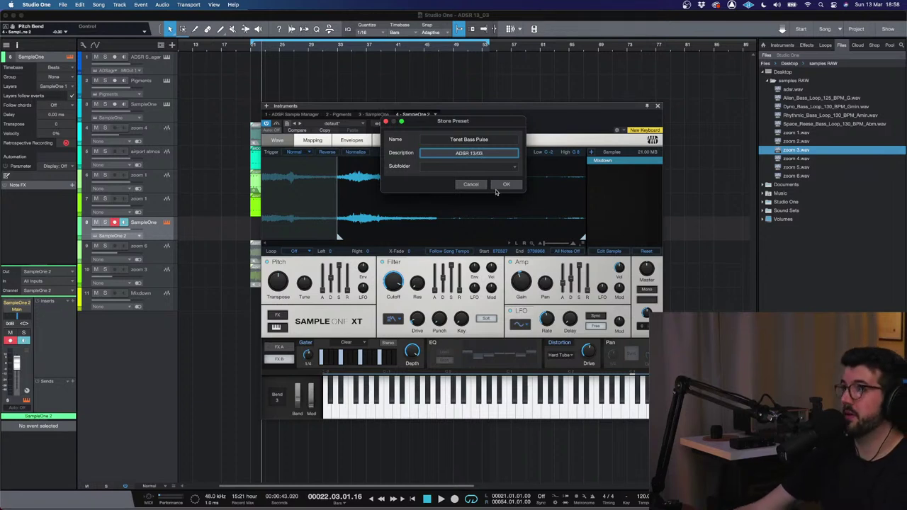
{"action": "left_click", "coordinate": [499, 185]}
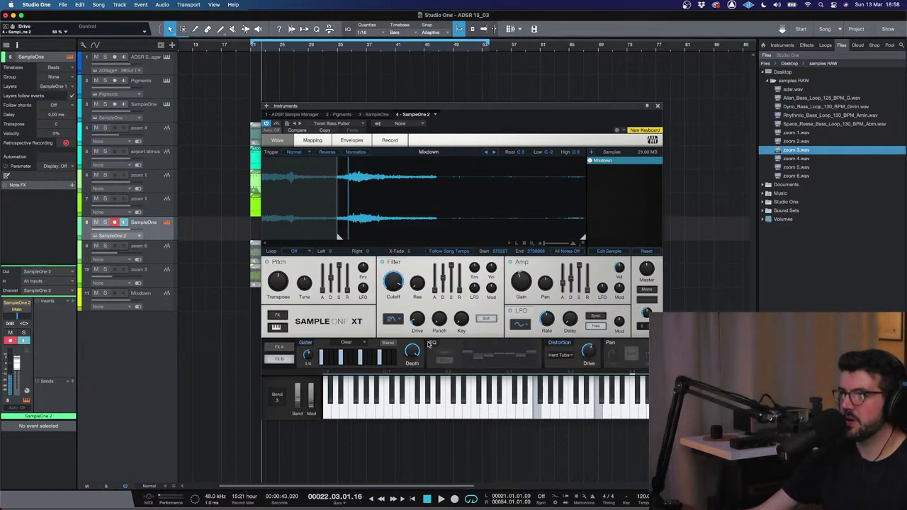
- Boost the lowest EQ band in FX B to about +7 dB and enable the Pan effect
{"action": "left_click", "coordinate": [475, 354]}
{"action": "left_click_drag", "start_coordinate": [476, 354], "coordinate": [466, 351]}
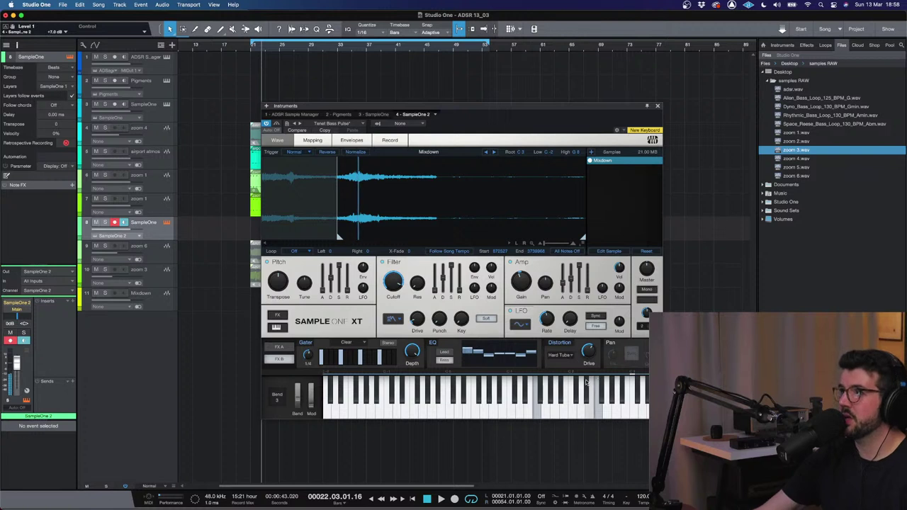
{"action": "scroll", "coordinate": [592, 343], "scroll_direction": "up", "scroll_amount": 5}
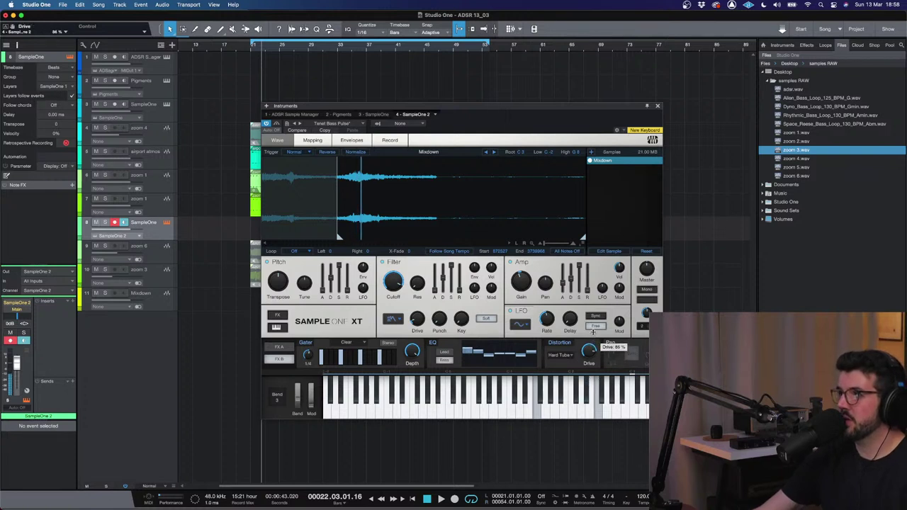
{"action": "left_click", "coordinate": [614, 343]}
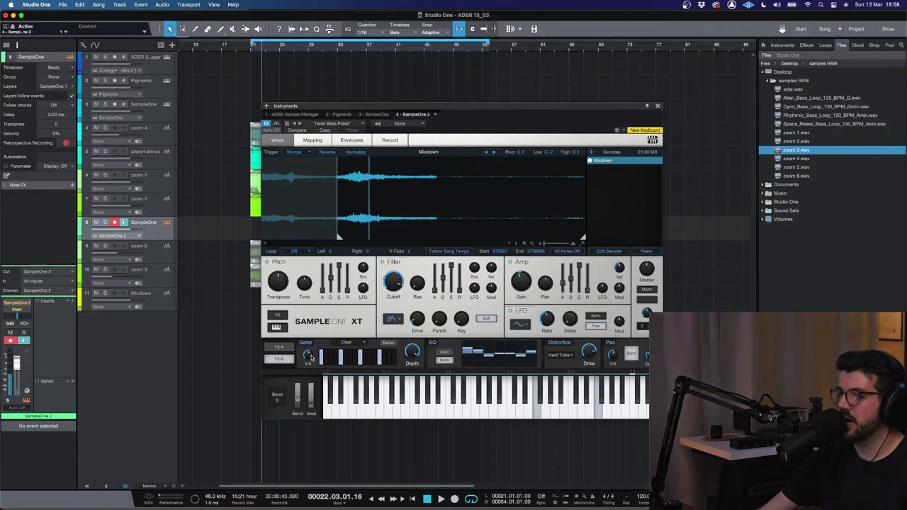
- Lower the filter cutoff to about 1.1 kHz and modulate the filter with the LFO, adjusting its envelope amount and drive
{"action": "left_click", "coordinate": [281, 347]}
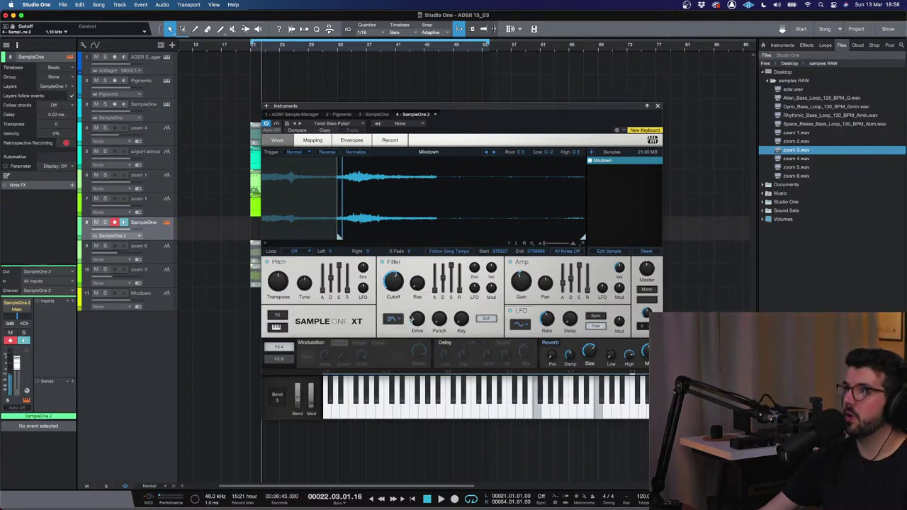
{"action": "mouse_move", "coordinate": [445, 306]}
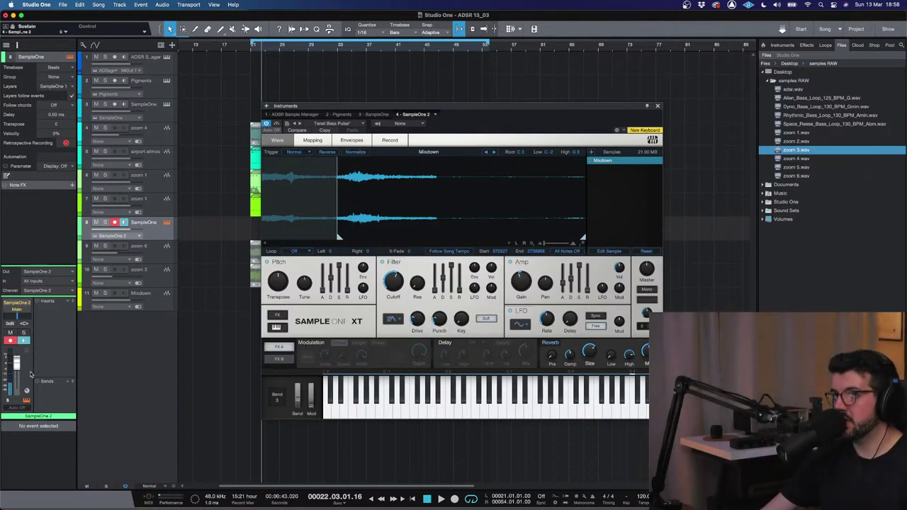
{"action": "mouse_move", "coordinate": [9, 379]}
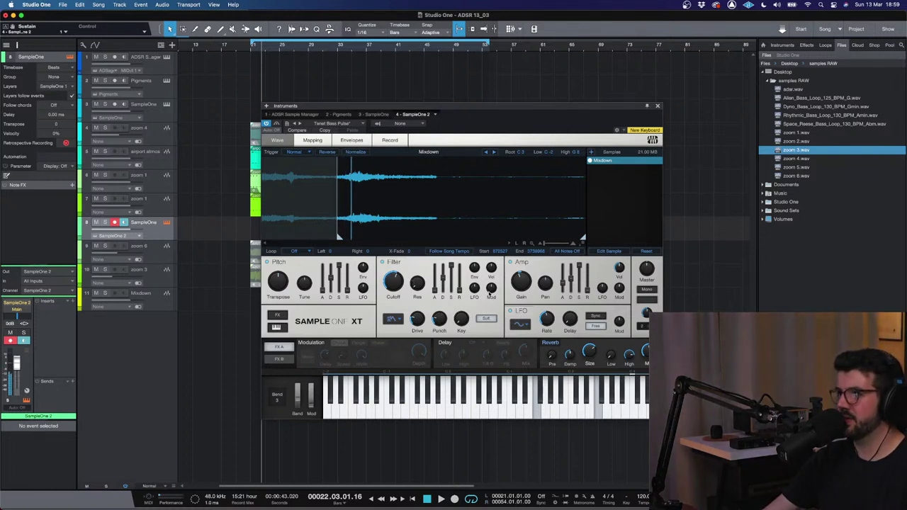
{"action": "mouse_move", "coordinate": [477, 282]}
{"action": "left_click_drag", "start_coordinate": [478, 282], "coordinate": [481, 276]}
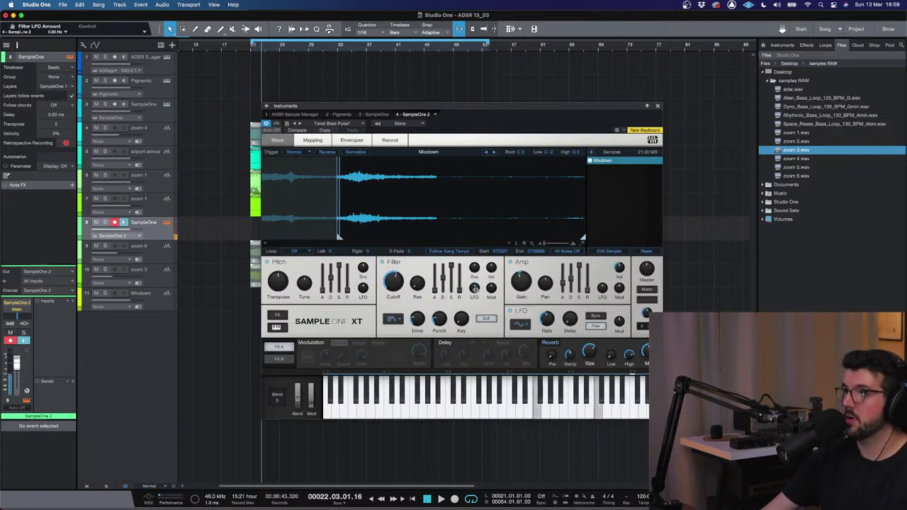
{"action": "left_click_drag", "start_coordinate": [476, 292], "coordinate": [474, 273]}
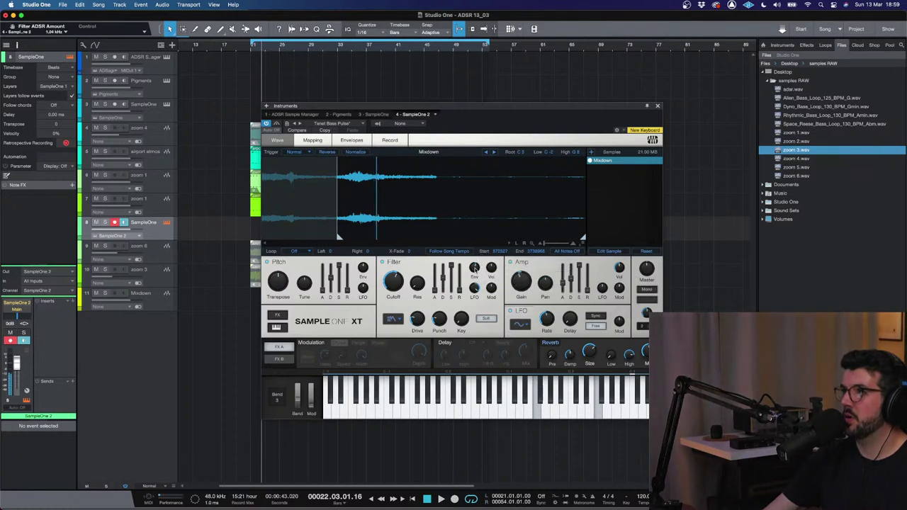
{"action": "left_click_drag", "start_coordinate": [417, 282], "coordinate": [413, 322]}
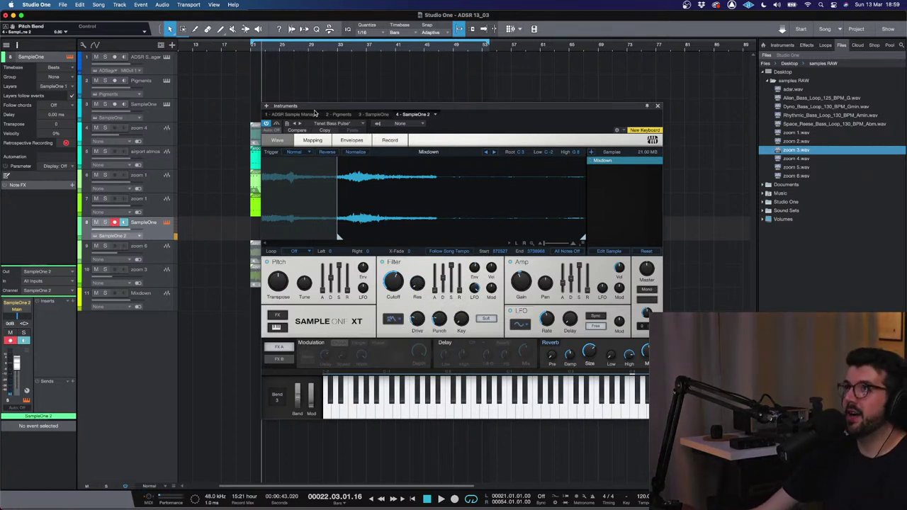
- Store the modulated version as a new preset named "Tenet Bass Pulse With LFO"
{"action": "left_click", "coordinate": [287, 124]}
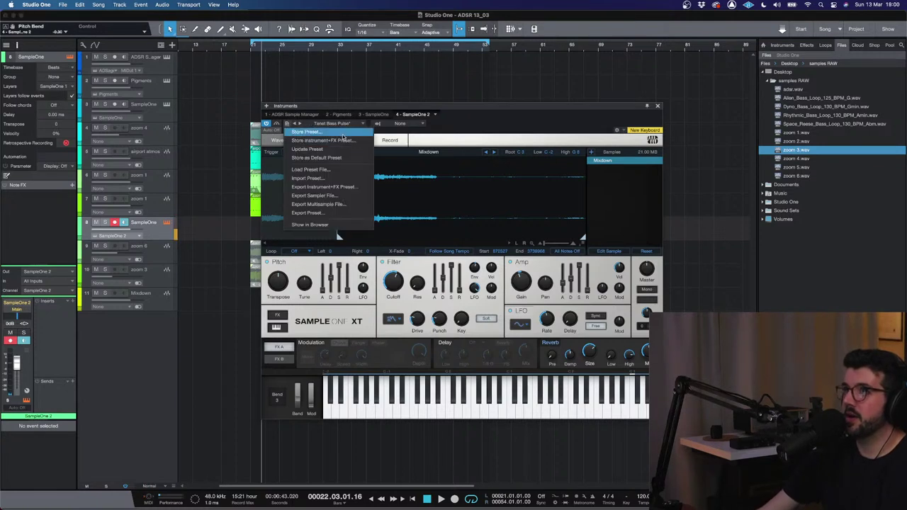
{"action": "left_click", "coordinate": [305, 144]}
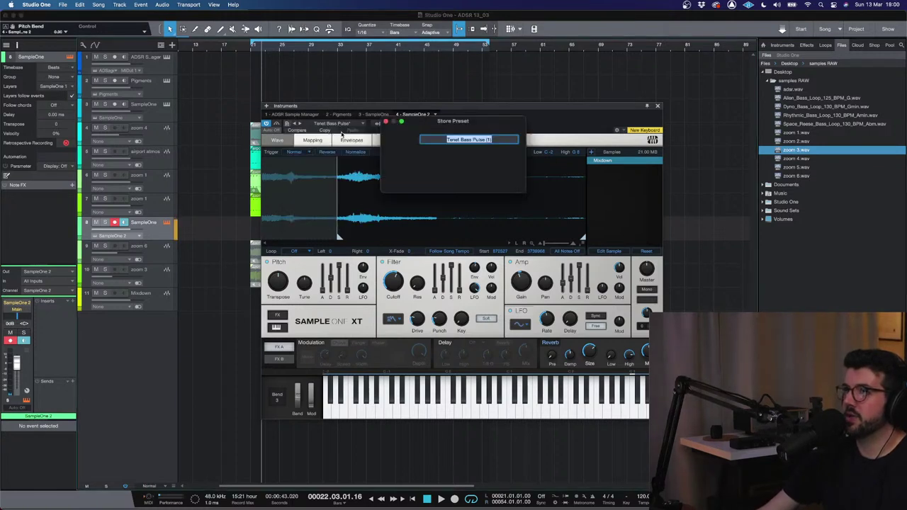
{"action": "left_click", "coordinate": [493, 139]}
{"action": "key", "text": "BackSpace"}
{"action": "key", "text": "BackSpace"}
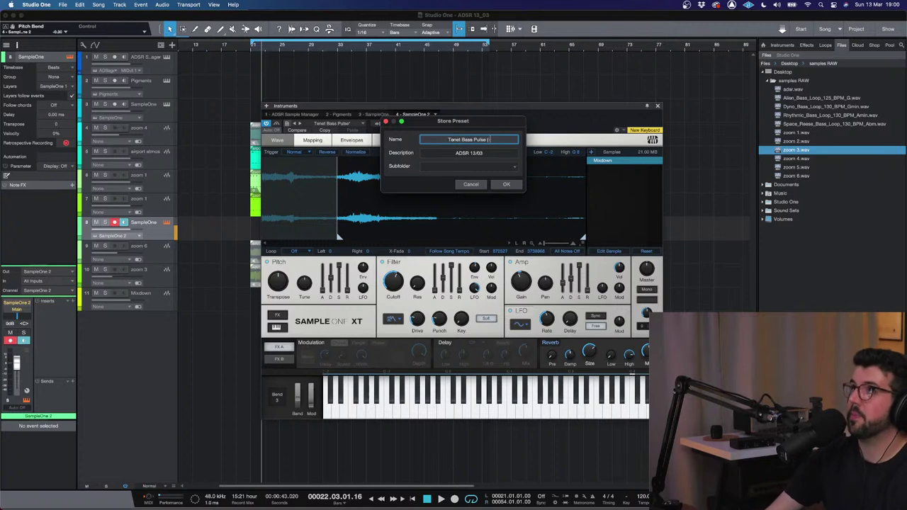
{"action": "type", "text": "With"}
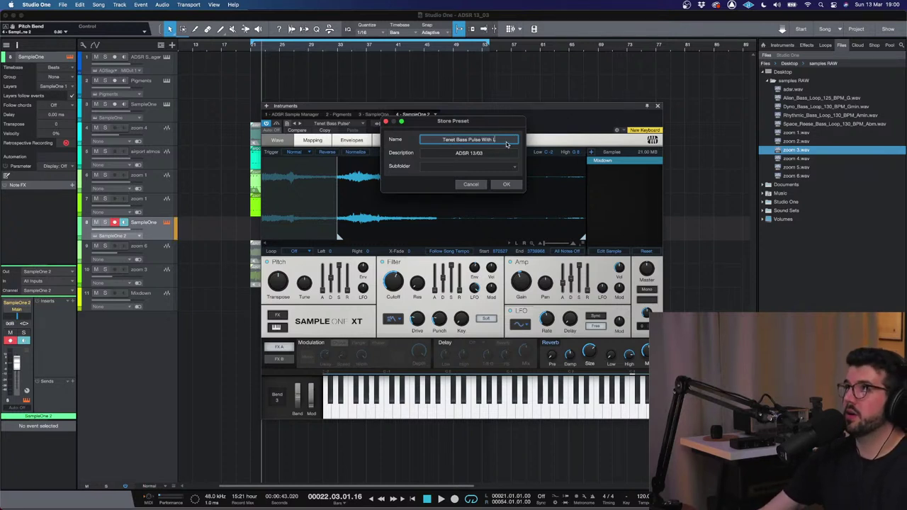
{"action": "type", "text": " LFO"}
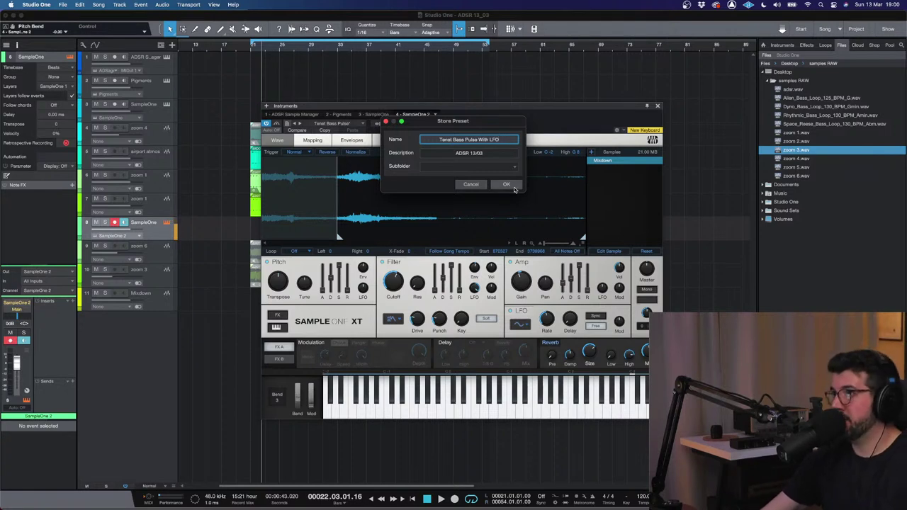
{"action": "key", "text": "Return"}
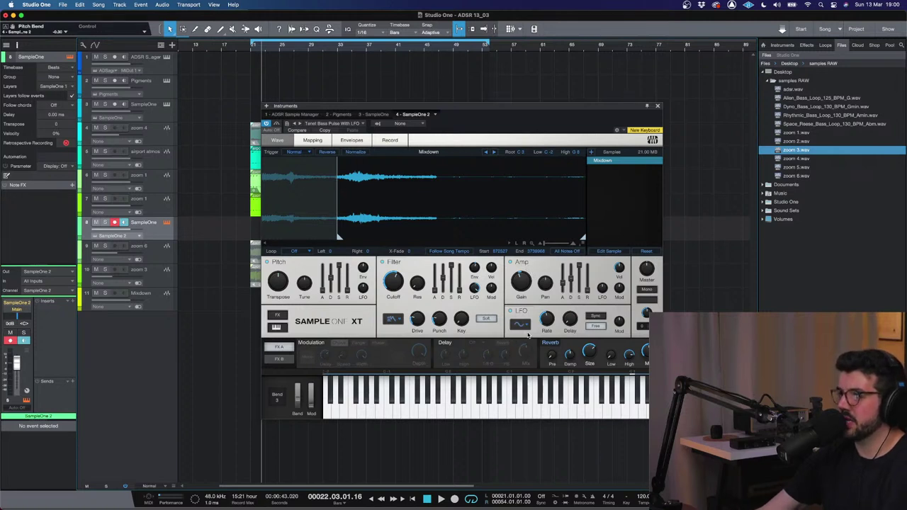
- Turn off the Gater, EQ and Distortion effects in FX B, leaving Pan on
{"action": "left_click", "coordinate": [284, 359]}
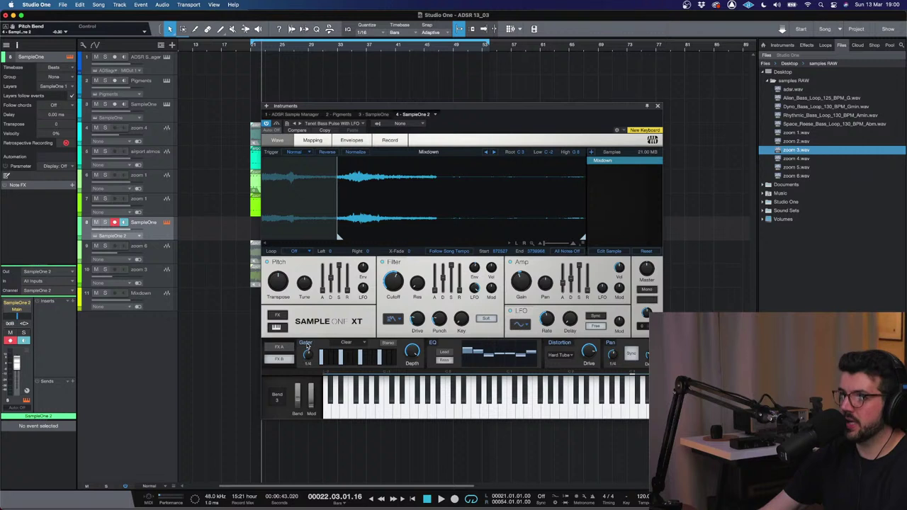
{"action": "left_click", "coordinate": [555, 344]}
{"action": "left_click", "coordinate": [431, 343]}
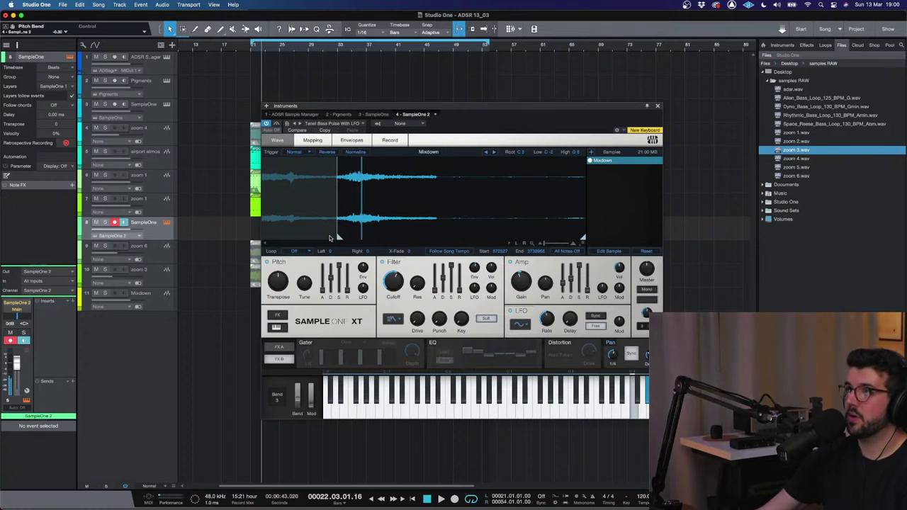
- Move the sample start earlier to about 786,000 and open the filter cutoff fully to 20 kHz
{"action": "left_click_drag", "start_coordinate": [338, 238], "coordinate": [334, 241]}
{"action": "left_click_drag", "start_coordinate": [399, 281], "coordinate": [415, 249]}
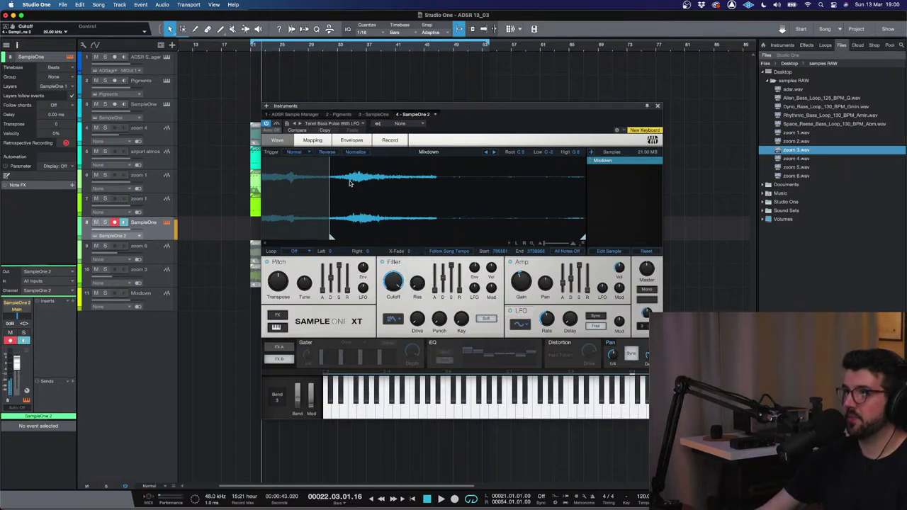
- Store the cleaner sound as a new preset named "Organic Riser"
{"action": "left_click", "coordinate": [287, 125]}
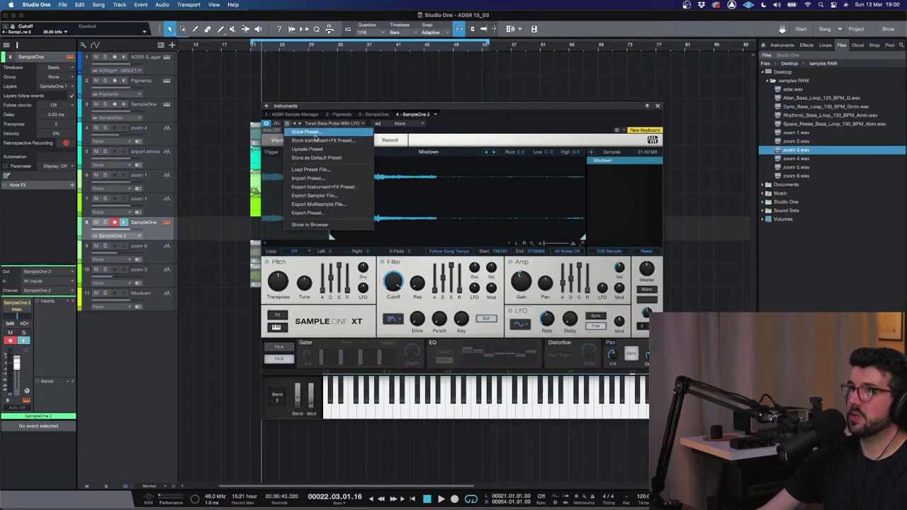
{"action": "left_click", "coordinate": [315, 138]}
{"action": "type", "text": "Organic R"}
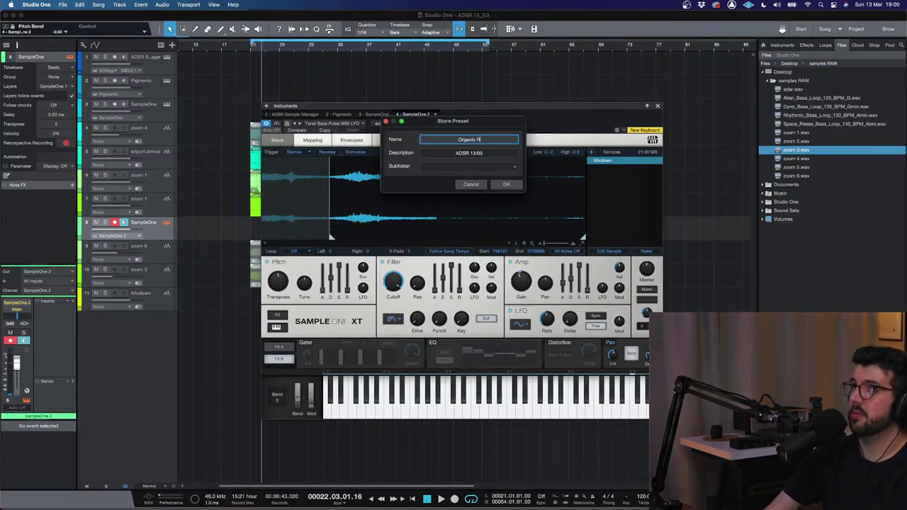
{"action": "type", "text": "iser"}
{"action": "key", "text": "Return"}
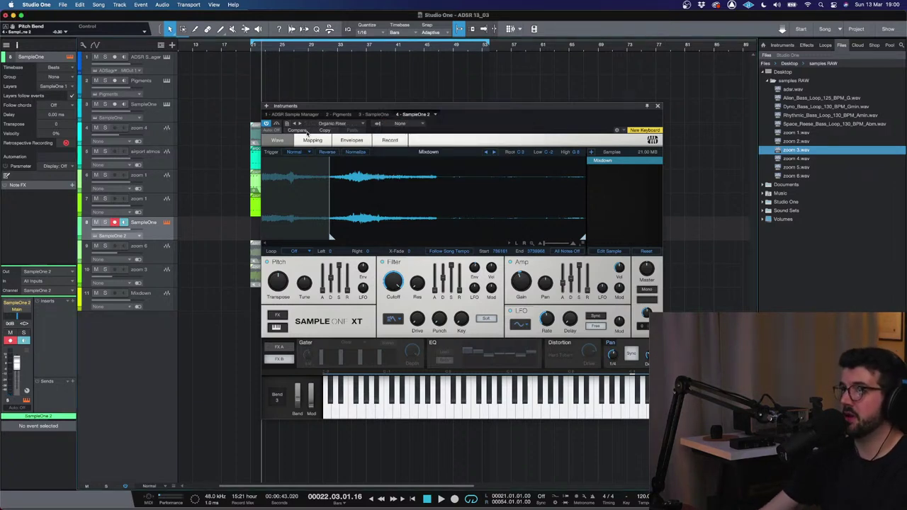
- Audition the stored SampleOne presets Airport Atmos, Crazy Crackling Fire, Organic Riser and Tenet Bass Pulse one after another
{"action": "left_click", "coordinate": [322, 124]}
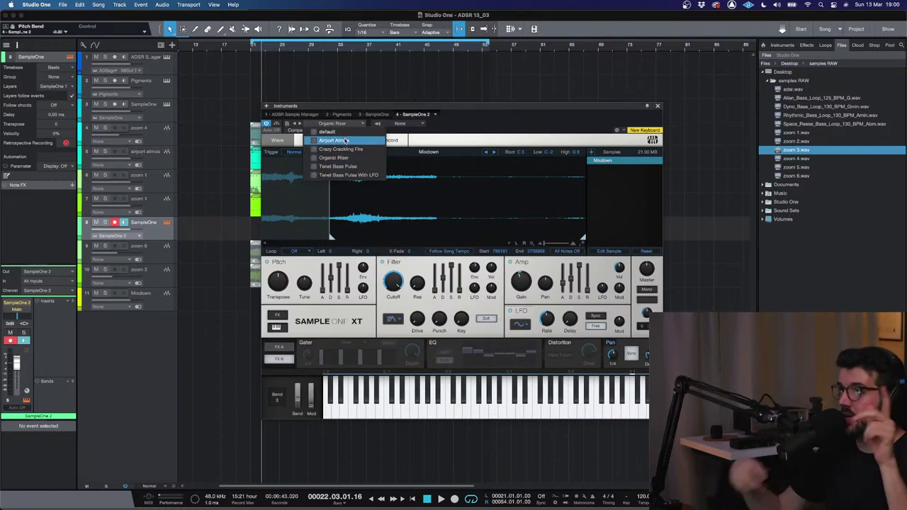
{"action": "left_click", "coordinate": [346, 141]}
{"action": "left_click", "coordinate": [460, 126]}
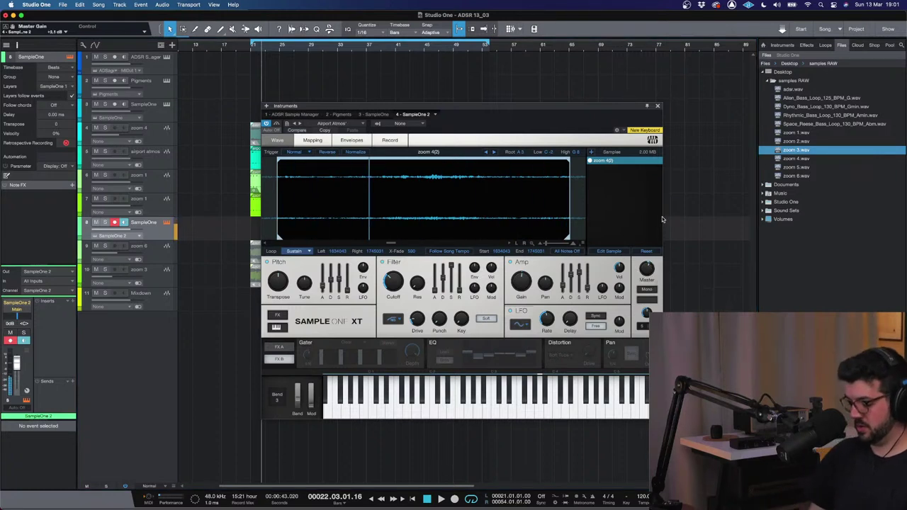
{"action": "left_click", "coordinate": [332, 124]}
{"action": "left_click", "coordinate": [339, 149]}
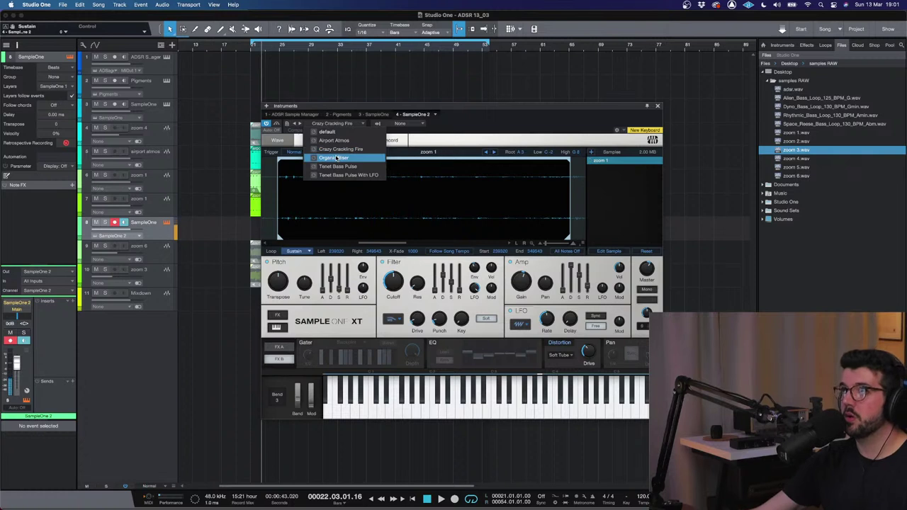
{"action": "left_click", "coordinate": [335, 158]}
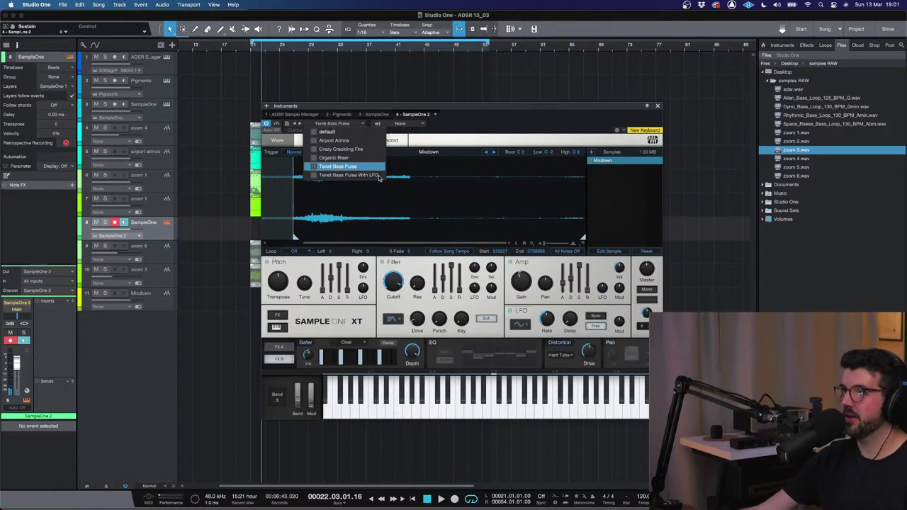
{"action": "left_click", "coordinate": [342, 175]}
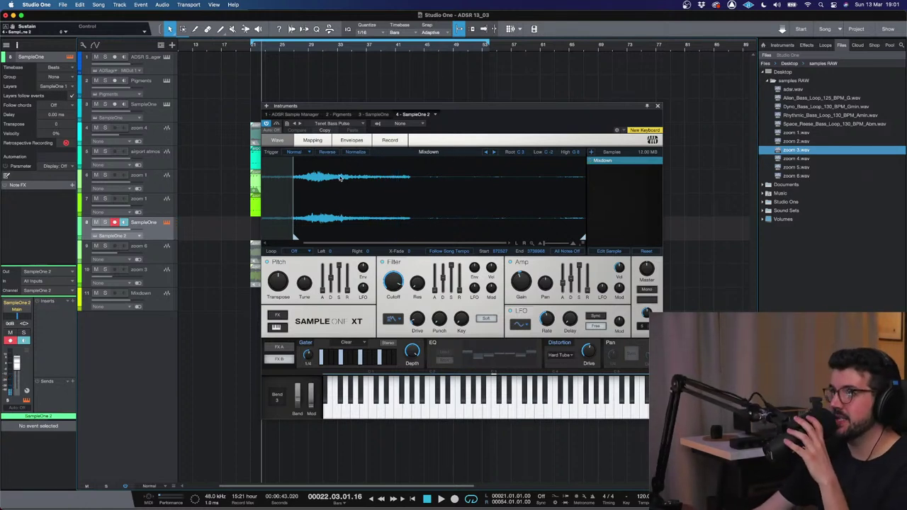
- Load the preset Tenet Bass Pulse With LFO, reset SampleOne to its default preset and close the instrument window
{"action": "left_click", "coordinate": [309, 152]}
{"action": "left_click", "coordinate": [314, 145]}
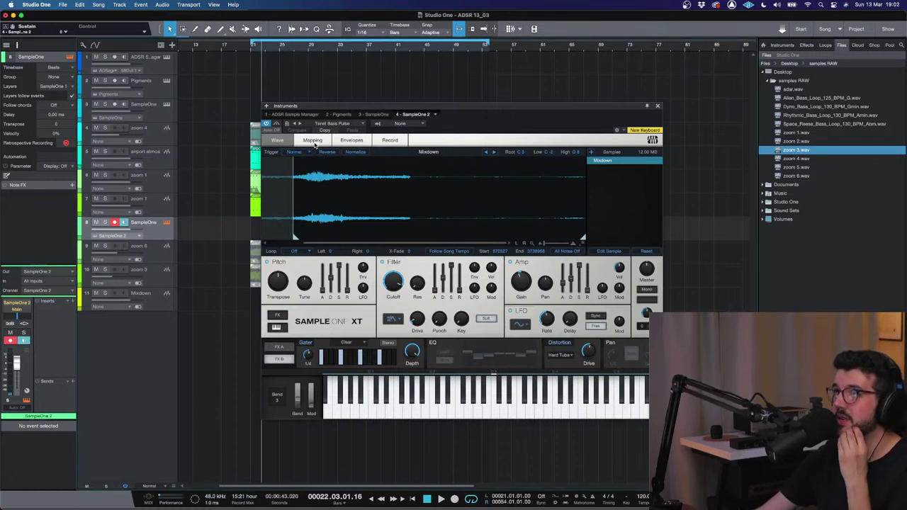
{"action": "left_click", "coordinate": [327, 124]}
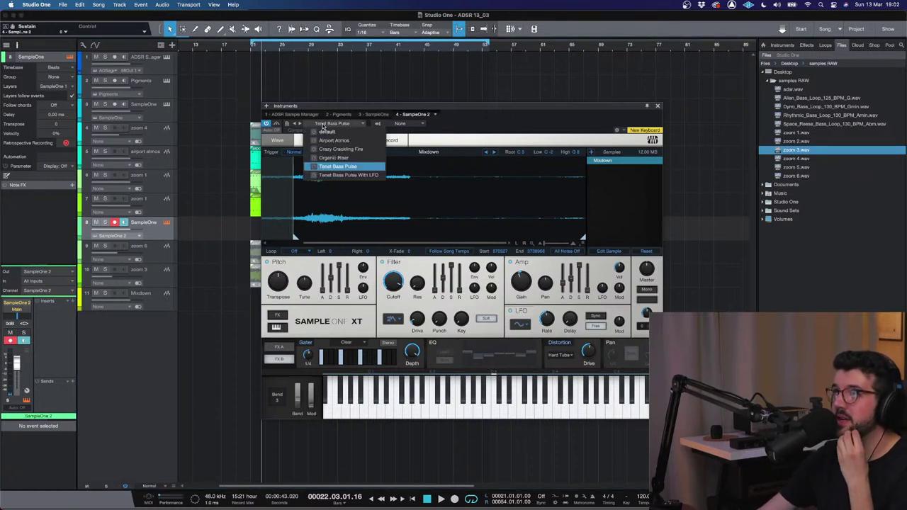
{"action": "left_click", "coordinate": [333, 174]}
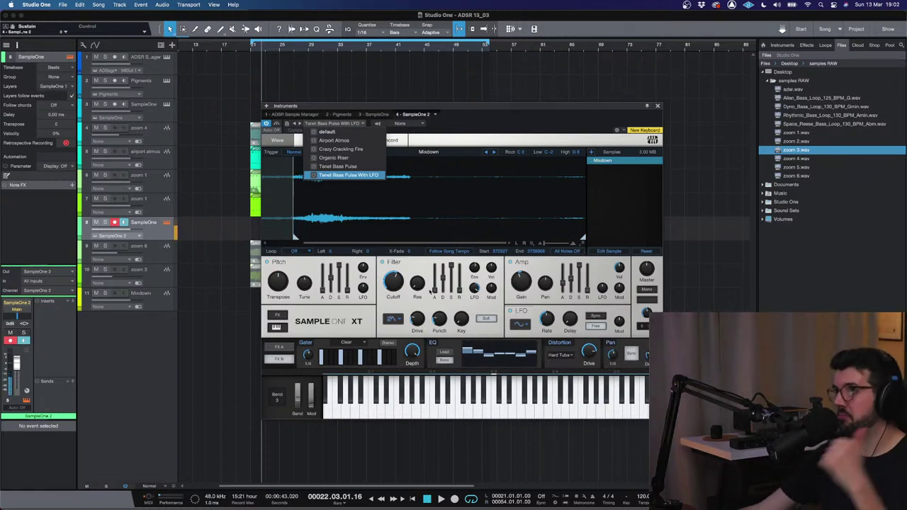
{"action": "left_click", "coordinate": [340, 133]}
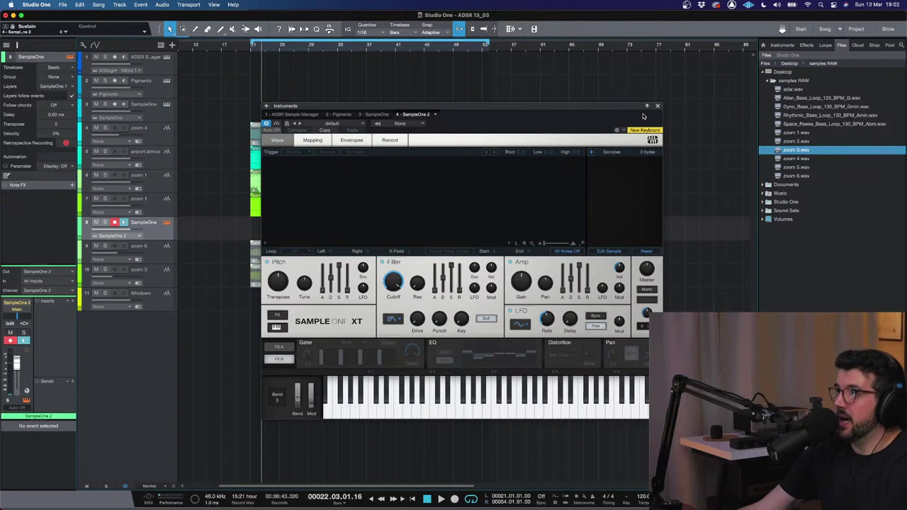
{"action": "left_click", "coordinate": [657, 107]}
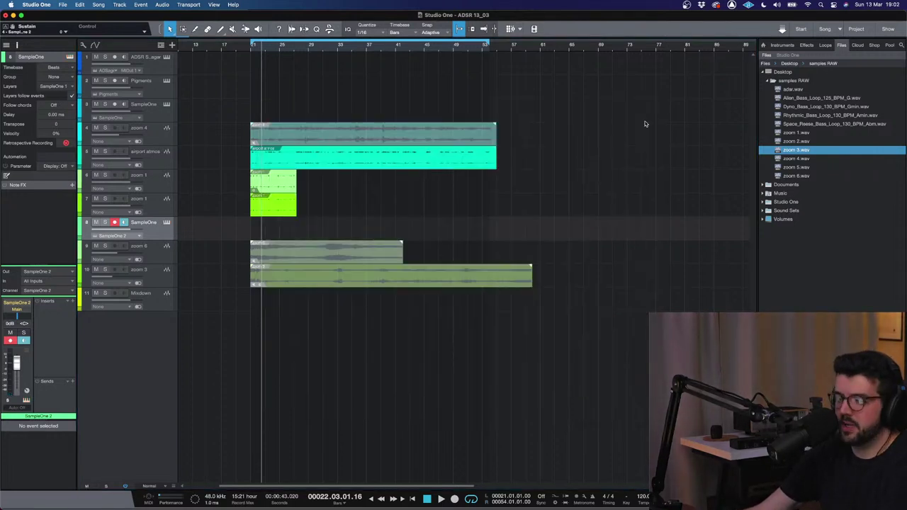
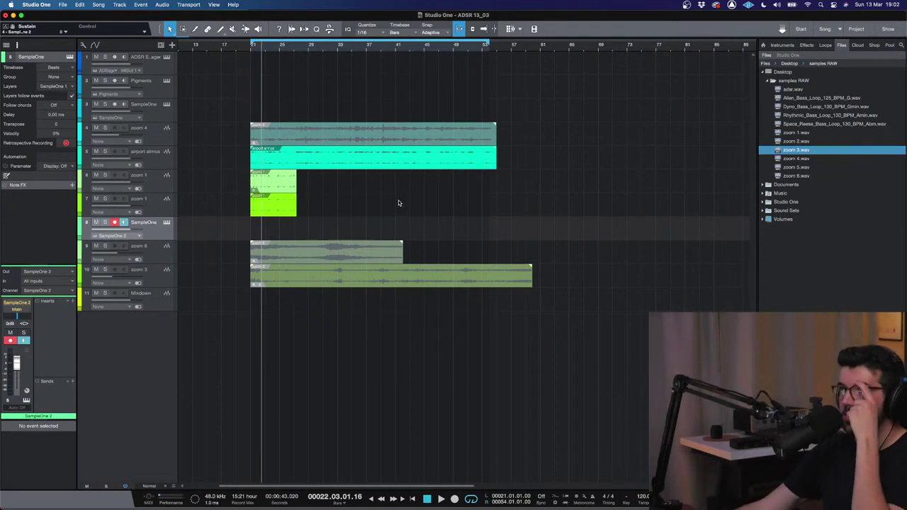
- Reopen SampleOne 2 from track 8 and load the Tenet Bass Pulse preset
{"action": "left_click", "coordinate": [145, 205]}
{"action": "left_click", "coordinate": [160, 236]}
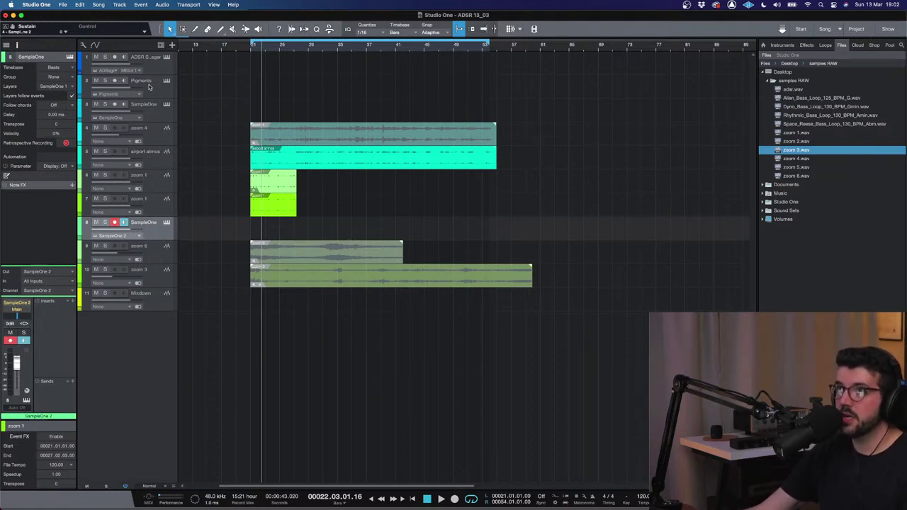
{"action": "left_click", "coordinate": [166, 223]}
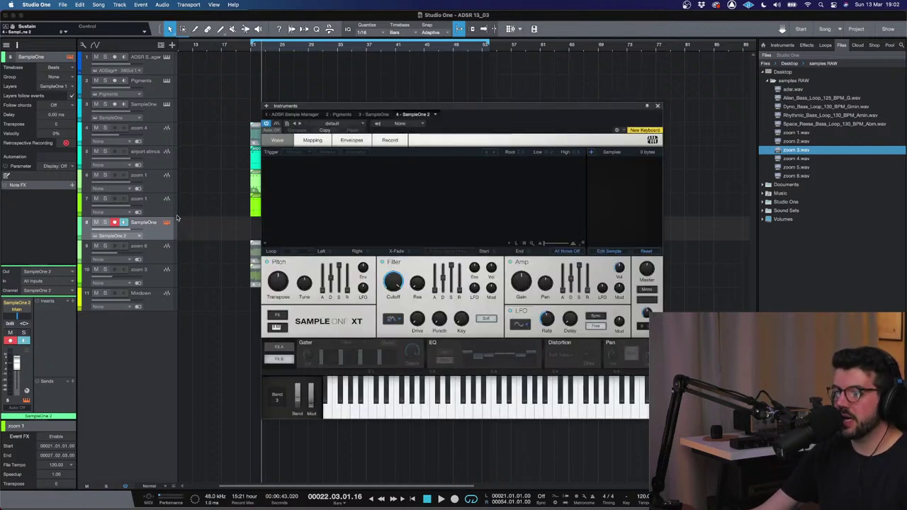
{"action": "left_click", "coordinate": [336, 124]}
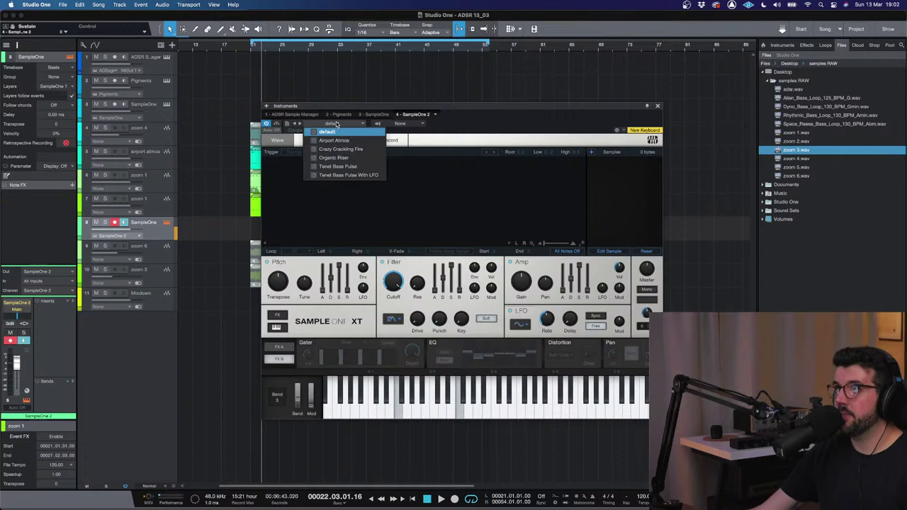
{"action": "left_click", "coordinate": [344, 166]}
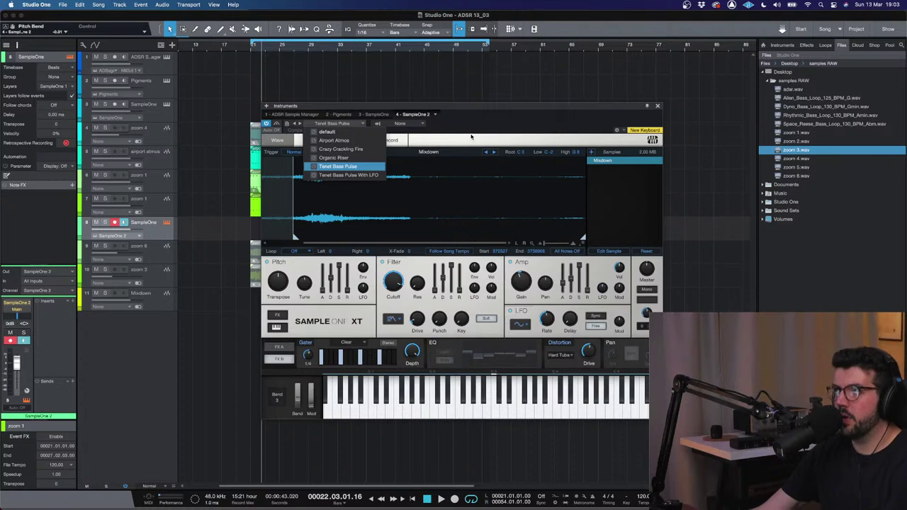
{"action": "left_click", "coordinate": [472, 135]}
- Inspect the low cut and the four narrow boosts in the FabFilter Pro-Q 3 on the upper zoom 1 track, then close the plug-in windows
{"action": "left_click", "coordinate": [163, 183]}
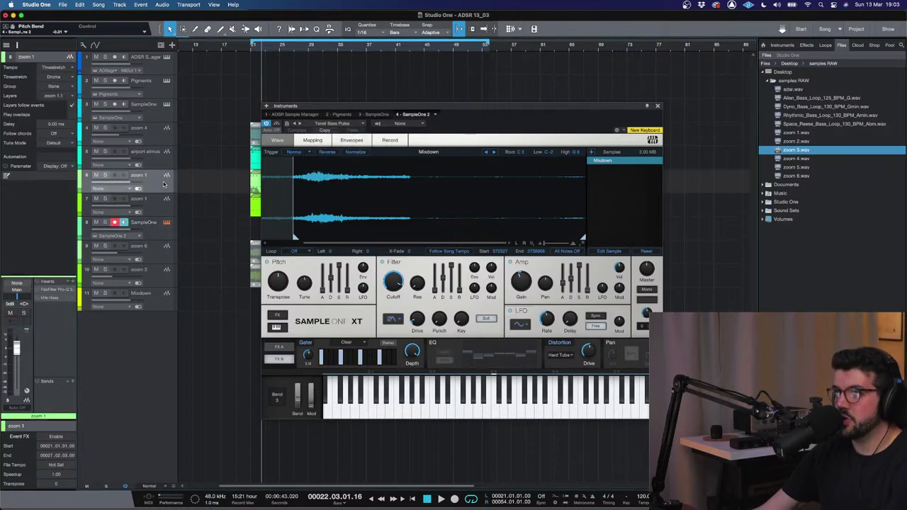
{"action": "left_click", "coordinate": [57, 289]}
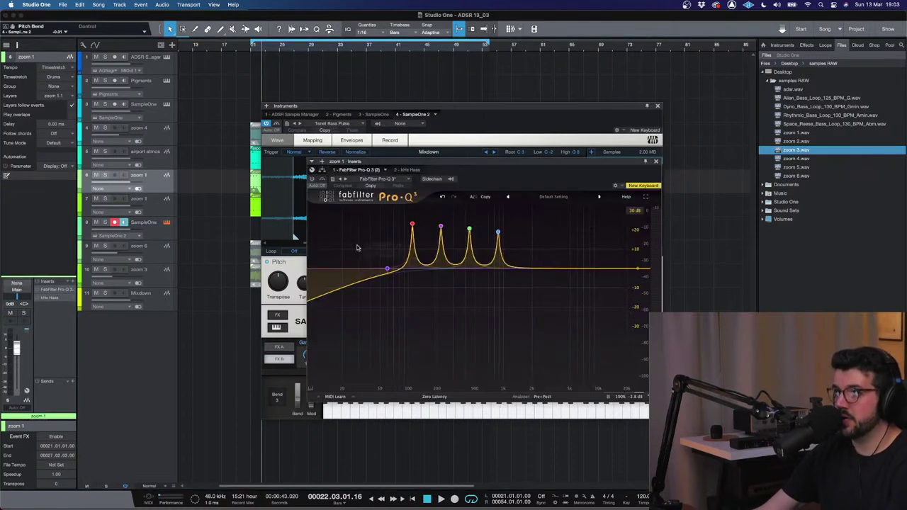
{"action": "mouse_move", "coordinate": [464, 231]}
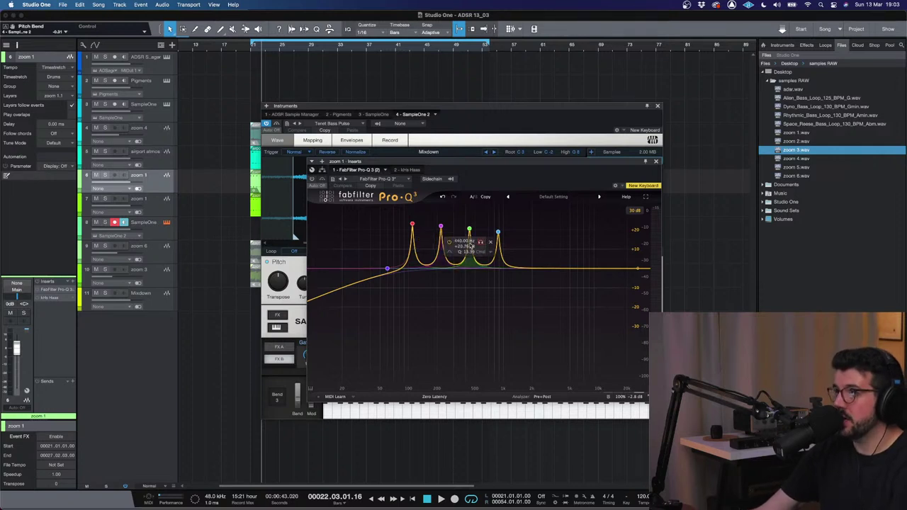
{"action": "mouse_move", "coordinate": [444, 250]}
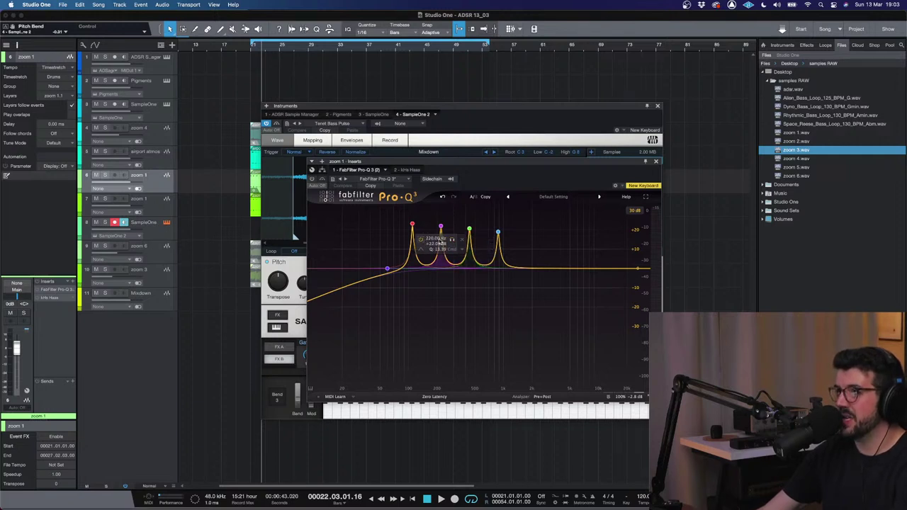
{"action": "mouse_move", "coordinate": [500, 251]}
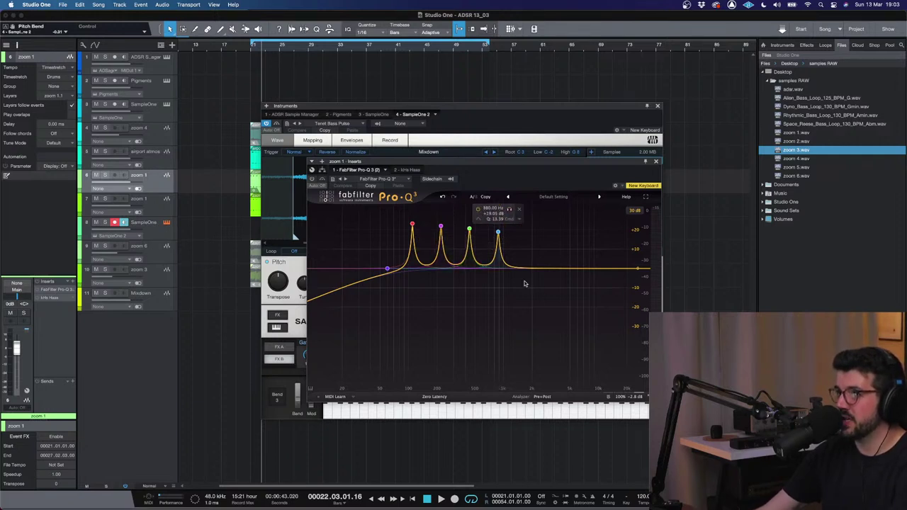
{"action": "mouse_move", "coordinate": [389, 268]}
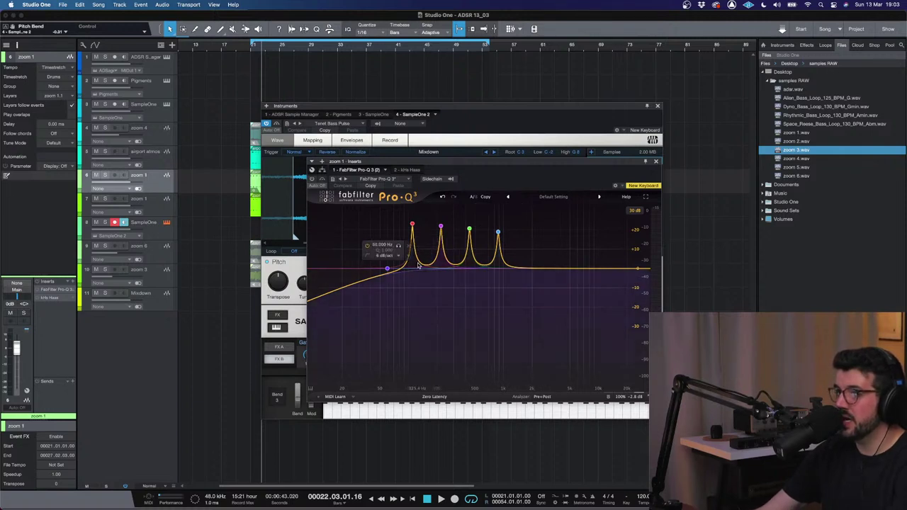
{"action": "mouse_move", "coordinate": [415, 220]}
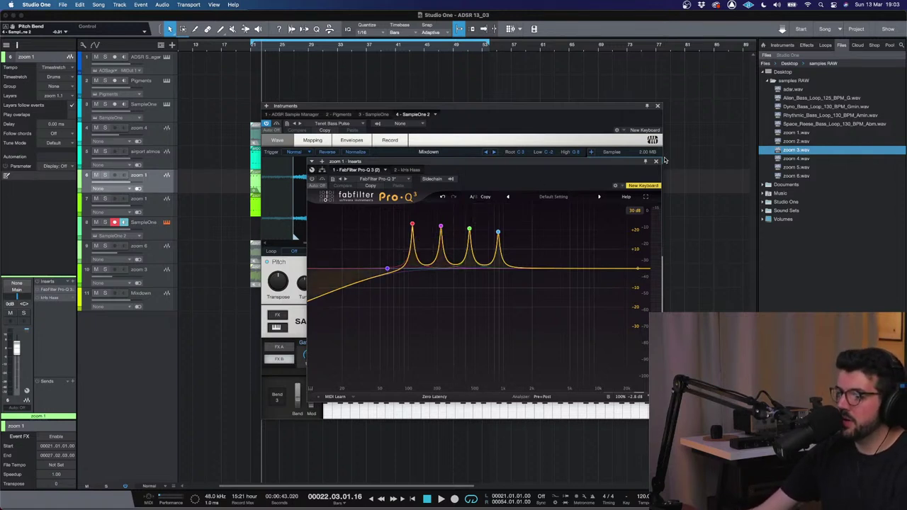
{"action": "left_click", "coordinate": [657, 162]}
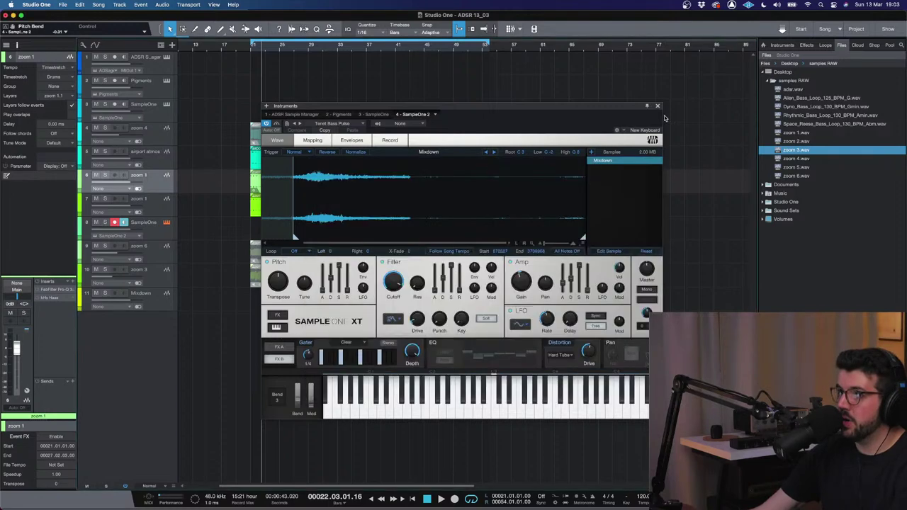
{"action": "left_click", "coordinate": [657, 106]}
- Solo the upper zoom 1 track and play it back from bar 21
{"action": "left_click", "coordinate": [378, 142]}
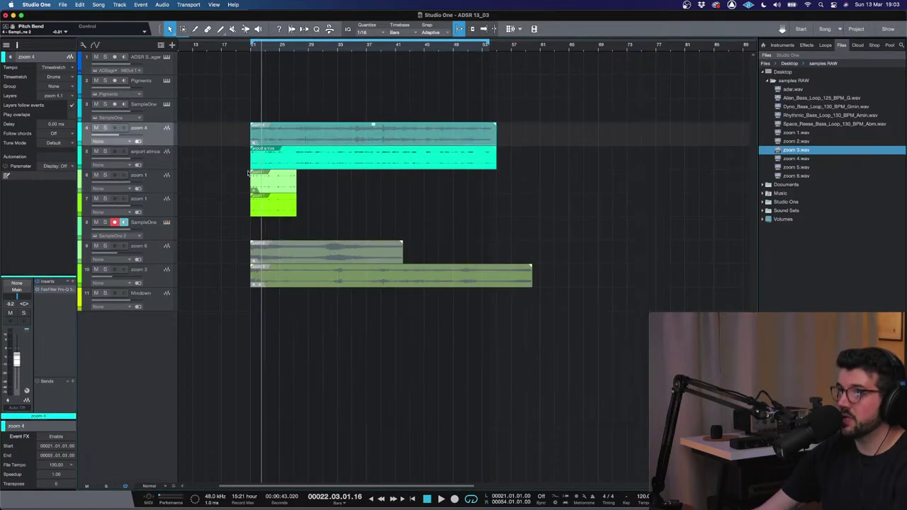
{"action": "left_click", "coordinate": [176, 166]}
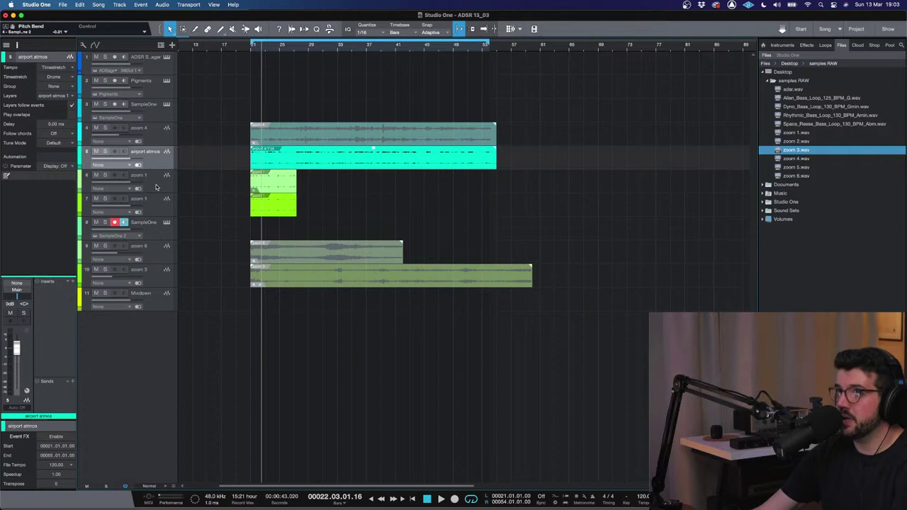
{"action": "left_click", "coordinate": [156, 187]}
{"action": "left_click", "coordinate": [252, 51]}
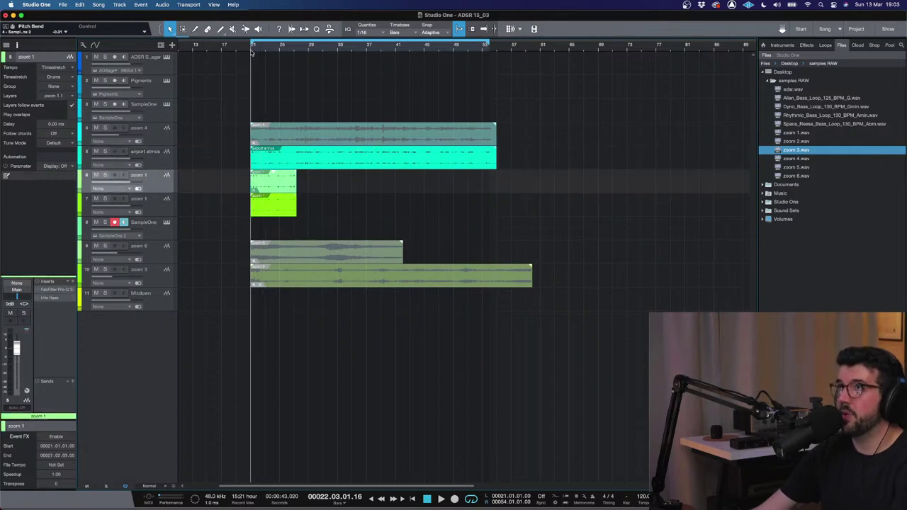
{"action": "key", "text": "e"}
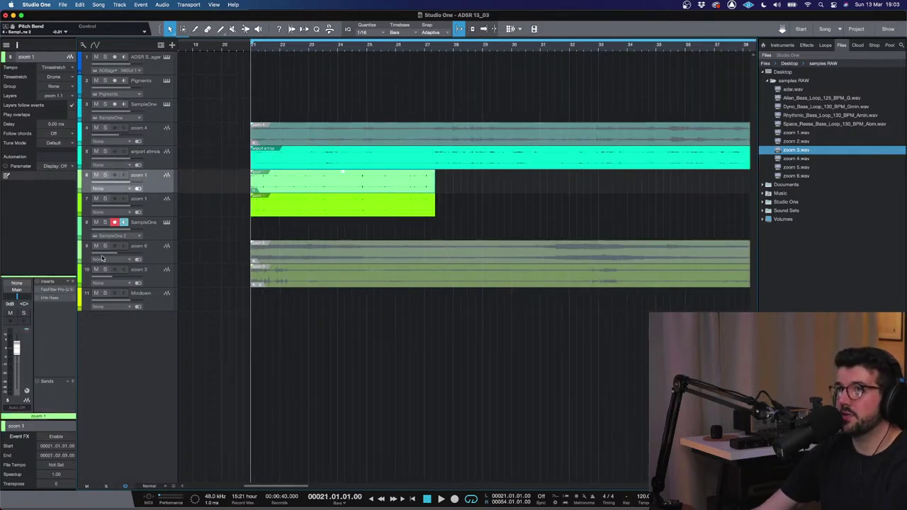
{"action": "key", "text": "w"}
{"action": "left_click", "coordinate": [105, 175]}
{"action": "key", "text": "space"}
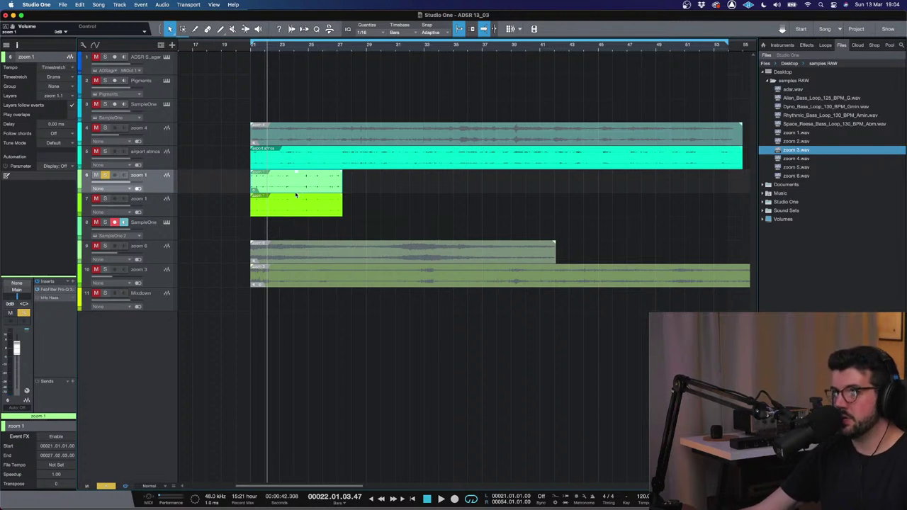
- Reopen SampleOne 2 and compare the presets Crazy Crackling Fire, Organic Riser and Tenet Bass Pulse
{"action": "left_click", "coordinate": [153, 234]}
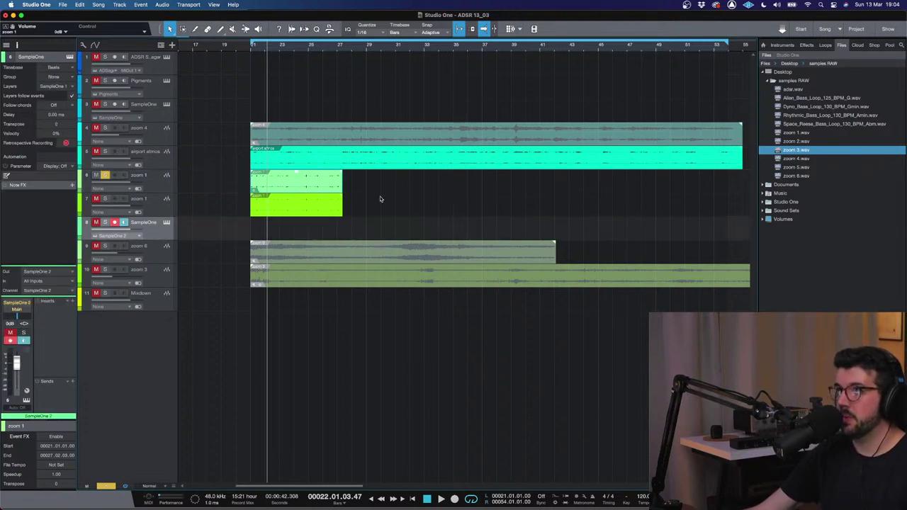
{"action": "left_click", "coordinate": [168, 222]}
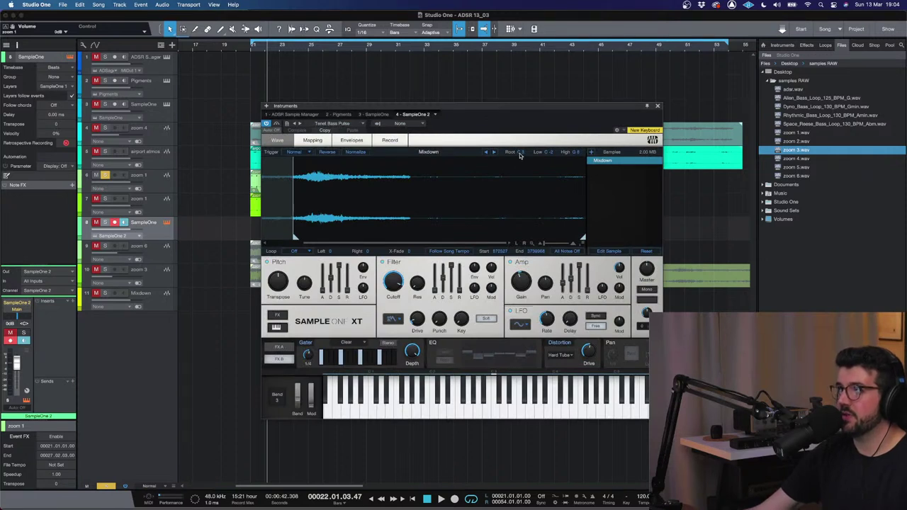
{"action": "left_click", "coordinate": [337, 124]}
{"action": "left_click", "coordinate": [337, 149]}
{"action": "left_click", "coordinate": [343, 124]}
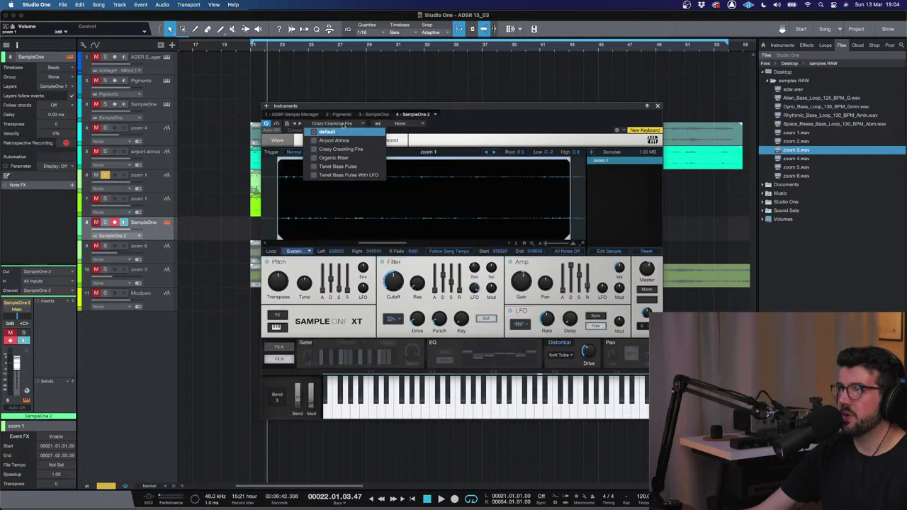
{"action": "left_click", "coordinate": [333, 157]}
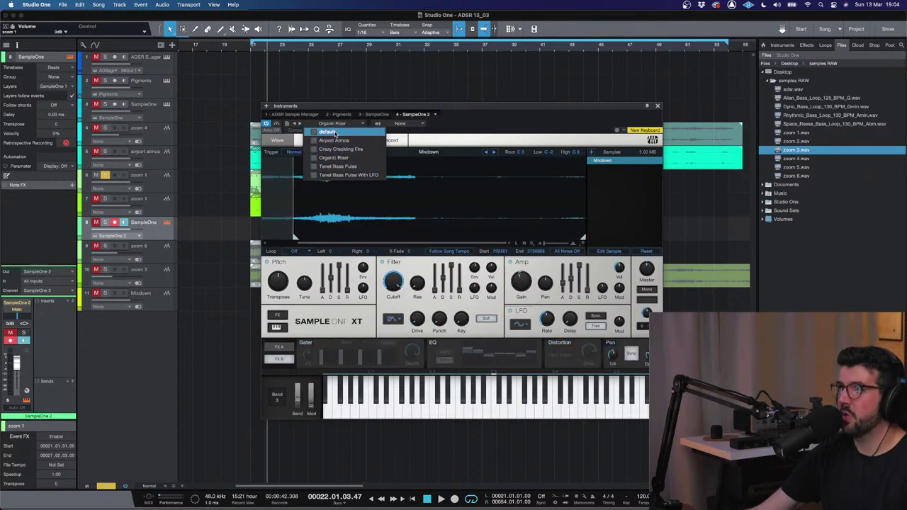
{"action": "left_click", "coordinate": [338, 166]}
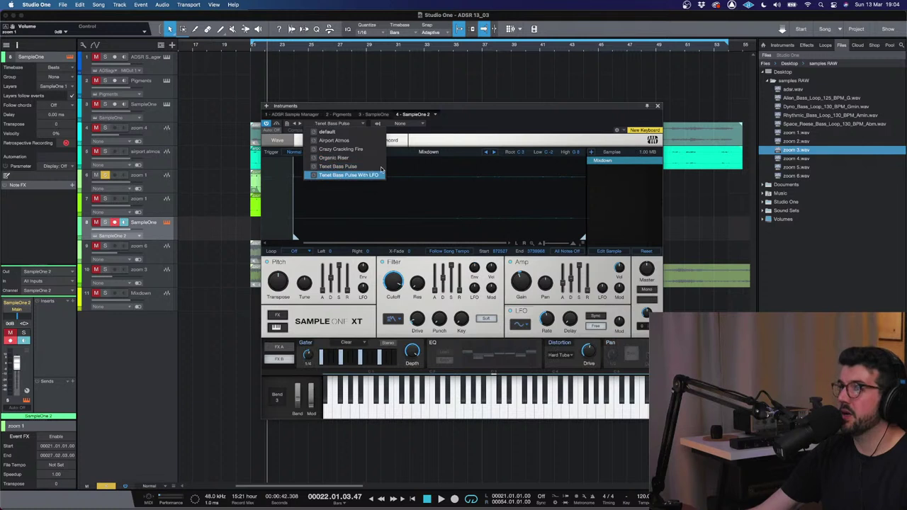
- Set the root note of the Tenet Bass Pulse sample to A 3 and return the playhead to the song start
{"action": "left_click", "coordinate": [517, 154]}
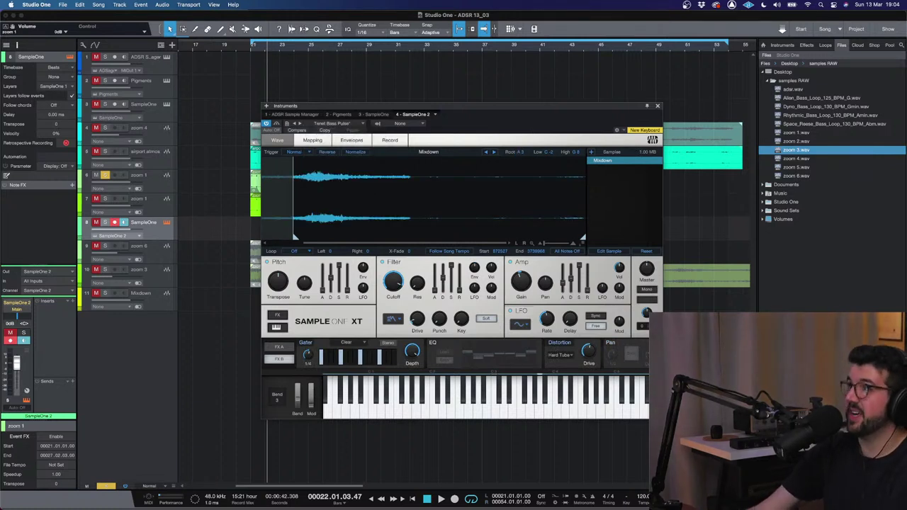
{"action": "key", "text": "comma"}
{"action": "key", "text": "w"}
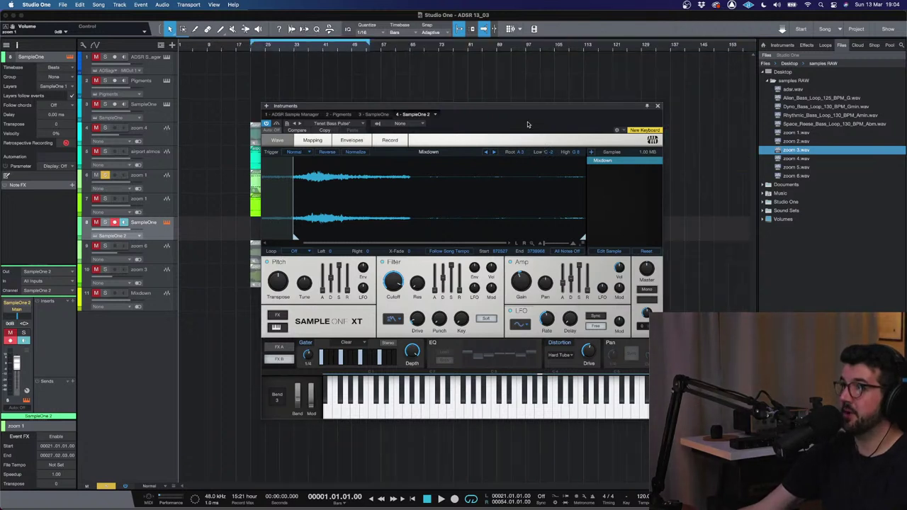
- Update the stored Tenet Bass Pulse preset and load the Tenet Bass Pulse With LFO preset
{"action": "left_click", "coordinate": [287, 125]}
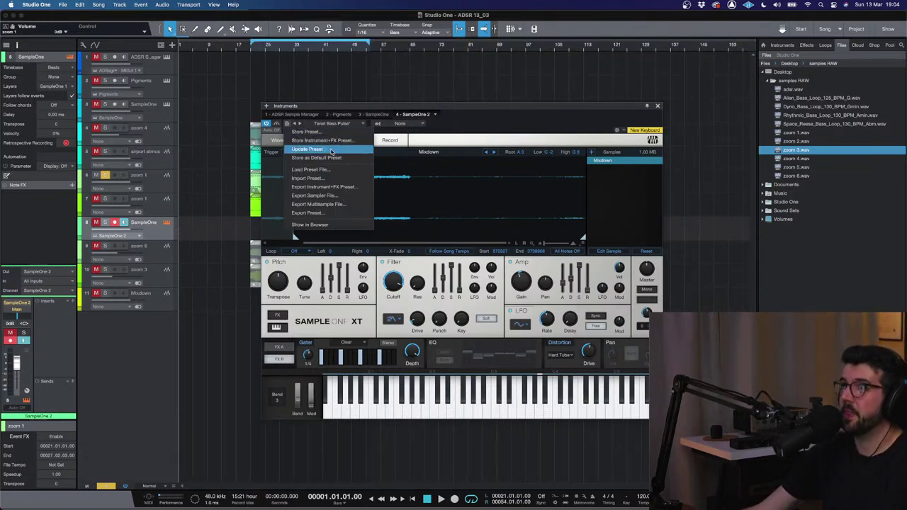
{"action": "left_click", "coordinate": [333, 150]}
{"action": "left_click", "coordinate": [334, 124]}
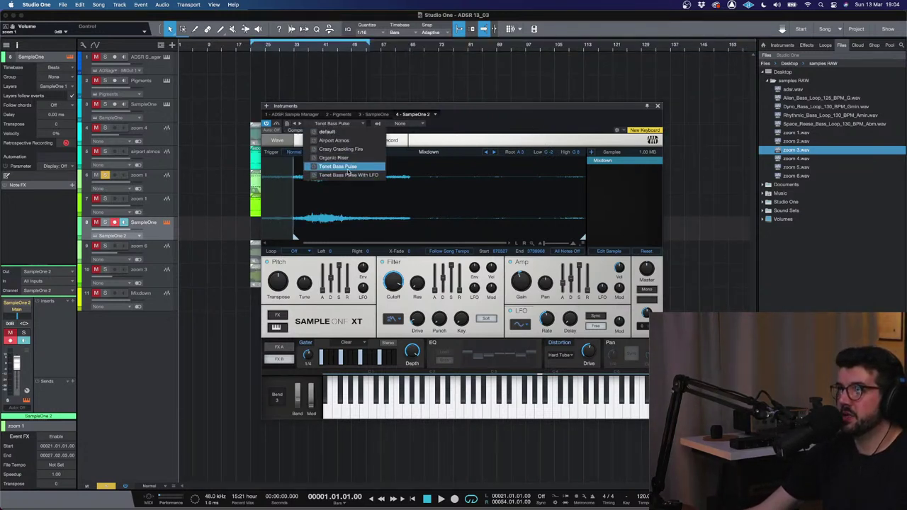
{"action": "left_click", "coordinate": [348, 175]}
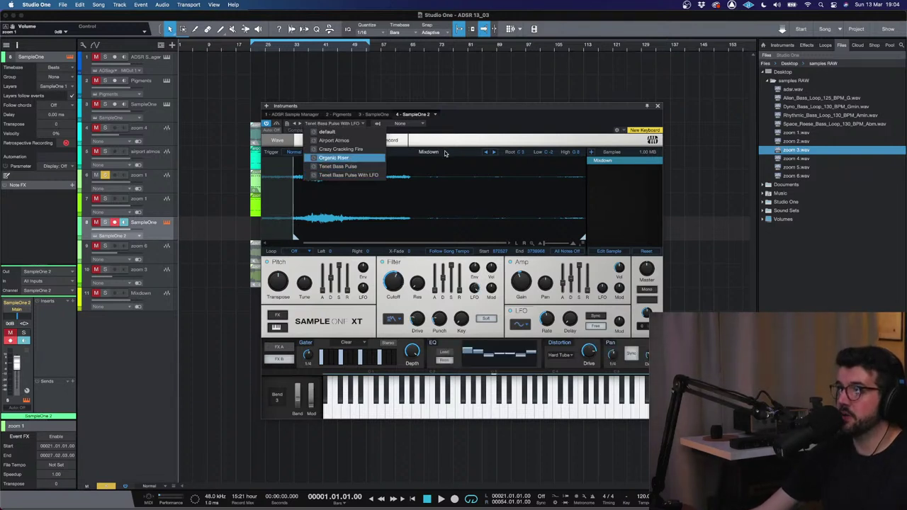
- Set the root note of the Tenet Bass Pulse With LFO sample to A 3 and update its preset
{"action": "left_click", "coordinate": [538, 156]}
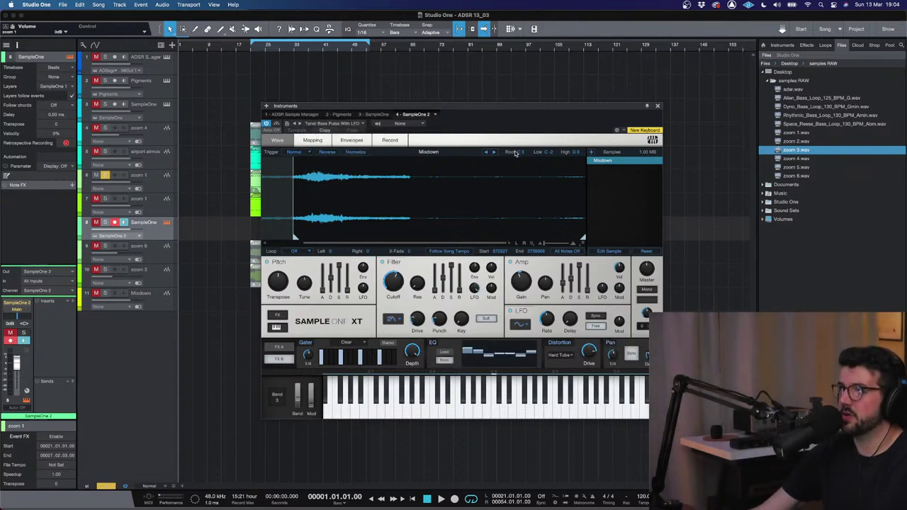
{"action": "left_click_drag", "start_coordinate": [516, 154], "coordinate": [523, 147]}
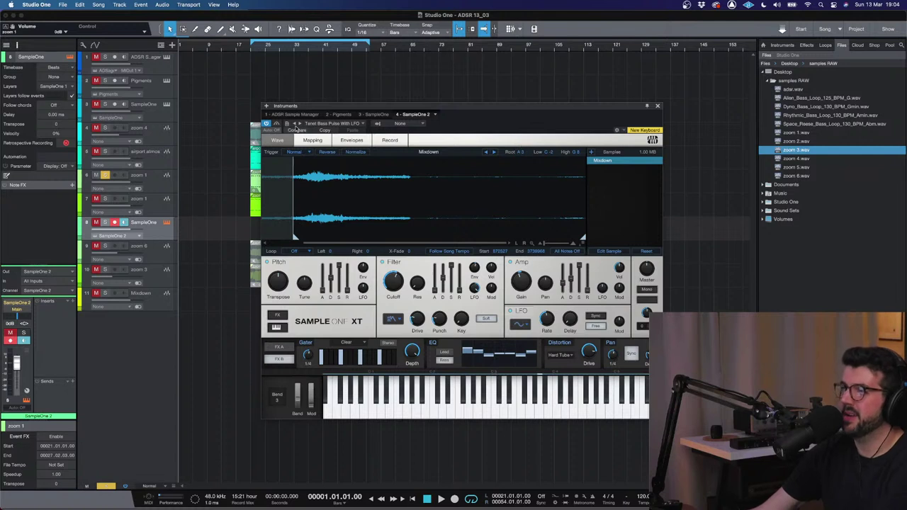
{"action": "left_click", "coordinate": [287, 124]}
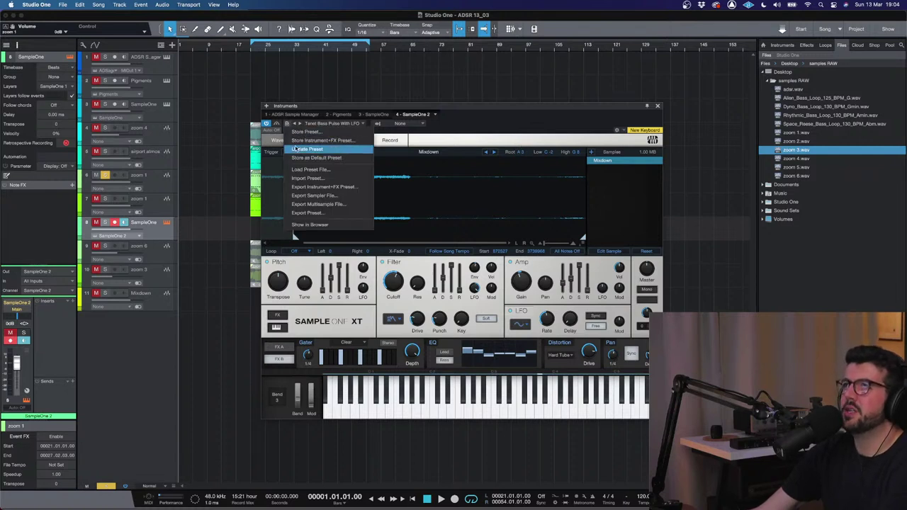
{"action": "left_click", "coordinate": [295, 148]}
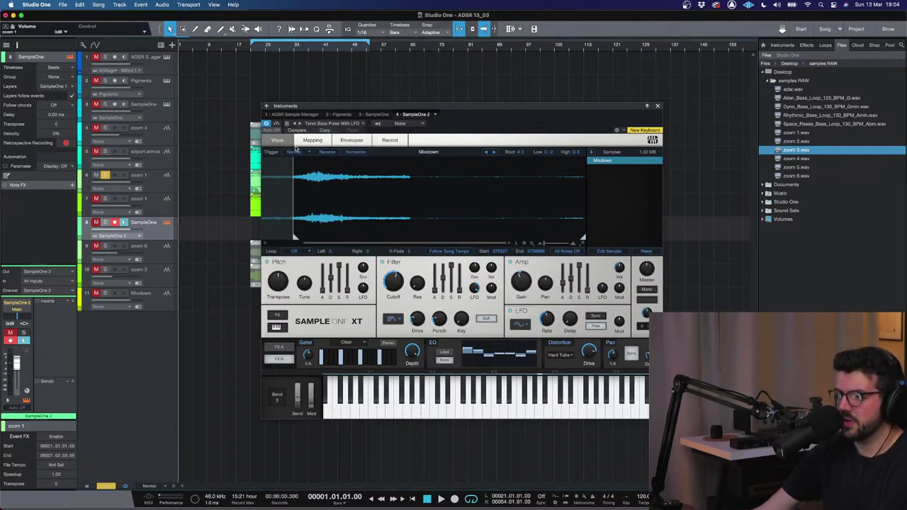
- Load the Airport Atmos preset in SampleOne 2, browse the neighbouring presets and close the preset list
{"action": "left_click", "coordinate": [334, 126]}
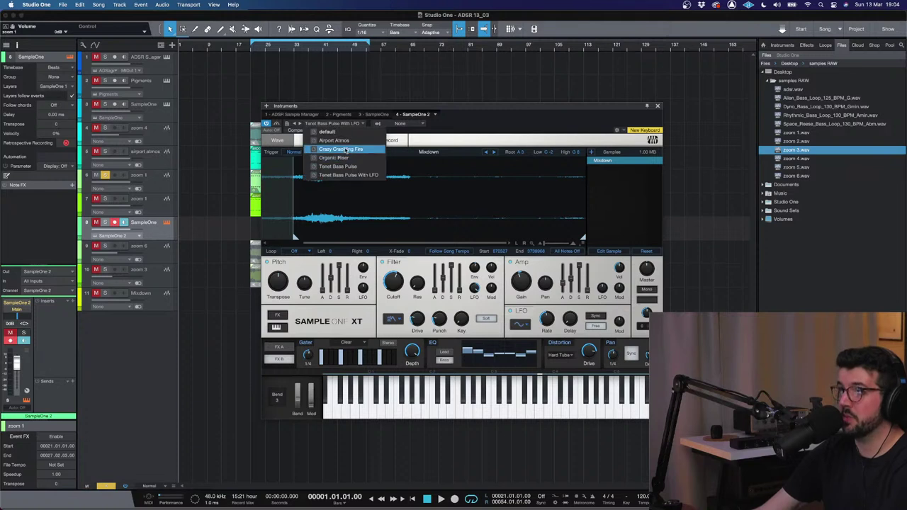
{"action": "left_click", "coordinate": [344, 142]}
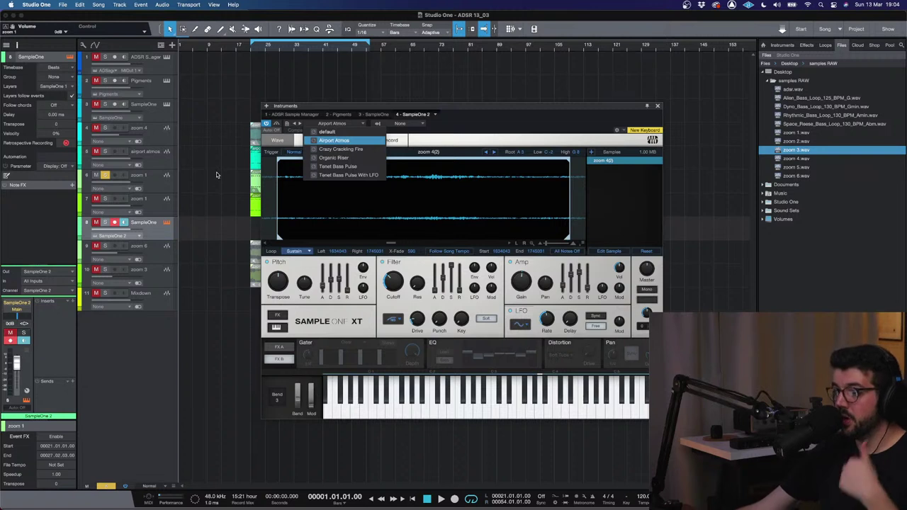
{"action": "key", "text": "Down"}
{"action": "key", "text": "Down"}
{"action": "key", "text": "Down"}
{"action": "key", "text": "Up"}
{"action": "key", "text": "Up"}
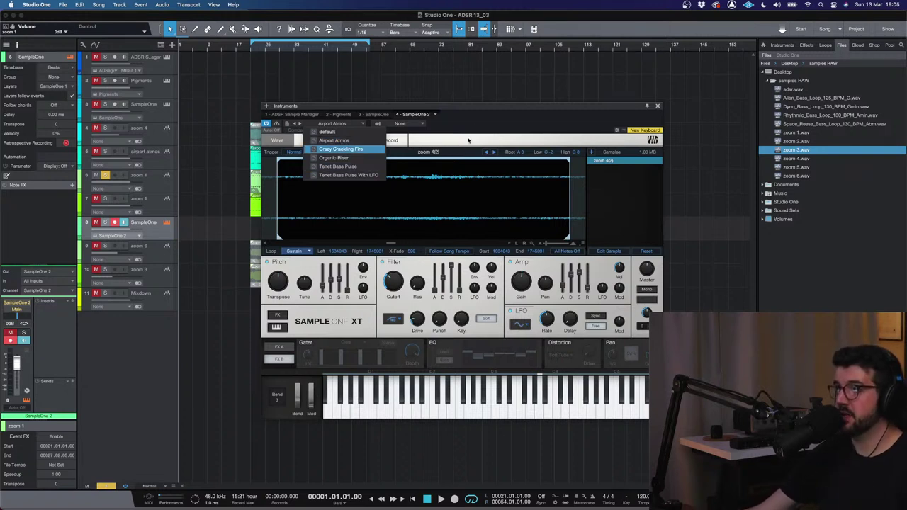
{"action": "key", "text": "Escape"}
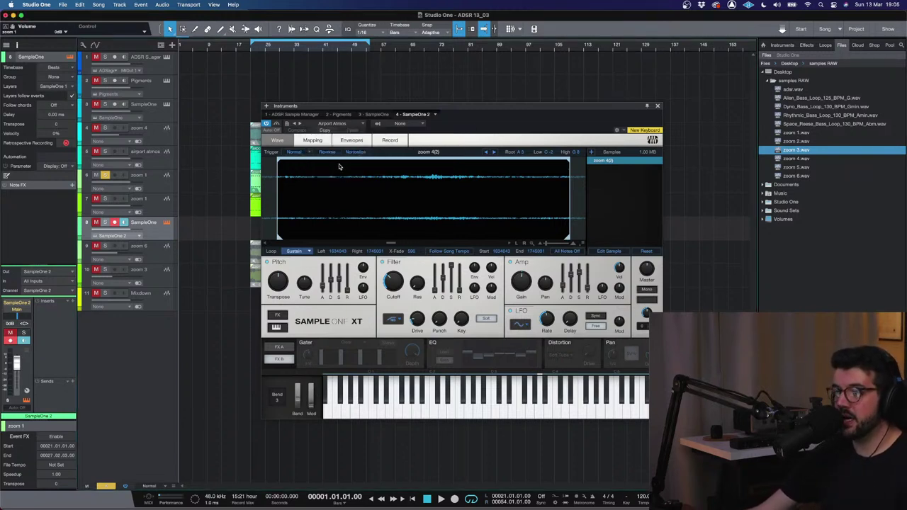
- Clear the upper zoom 1 track's solo, place the playhead at bar 21 and open that track's FabFilter Pro-Q 3
{"action": "left_click", "coordinate": [106, 176]}
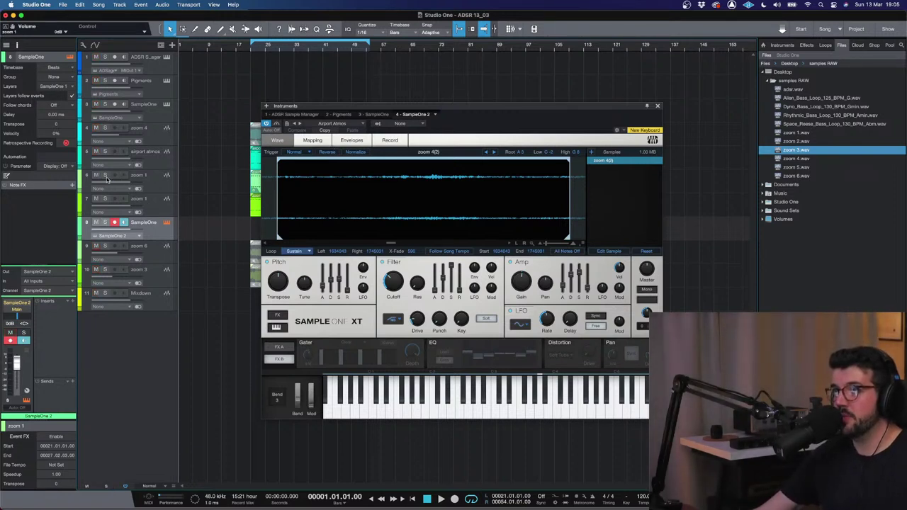
{"action": "left_click", "coordinate": [250, 49]}
{"action": "left_click", "coordinate": [151, 206]}
{"action": "key", "text": "Up"}
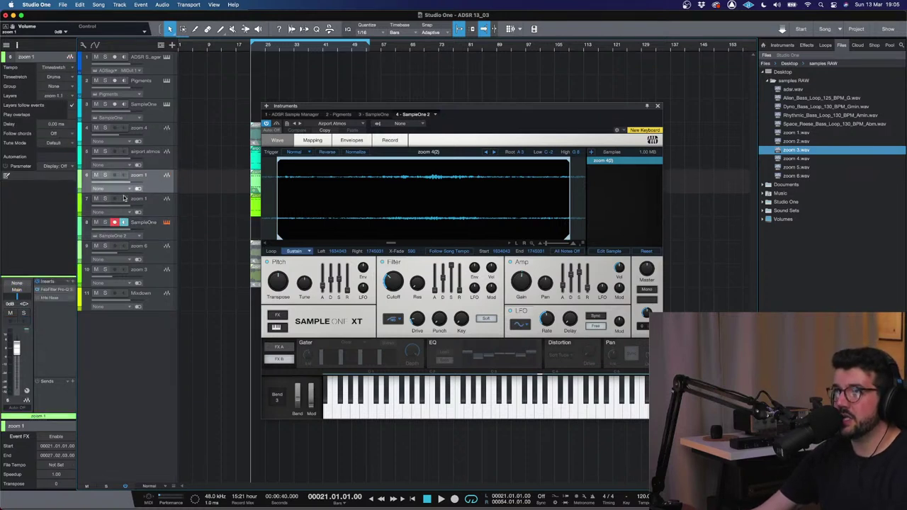
{"action": "left_click", "coordinate": [49, 290]}
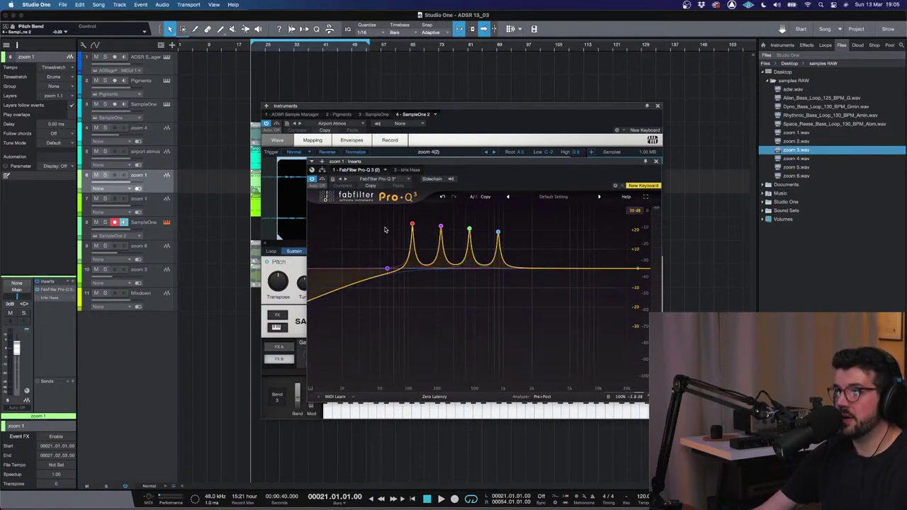
{"action": "mouse_move", "coordinate": [469, 234]}
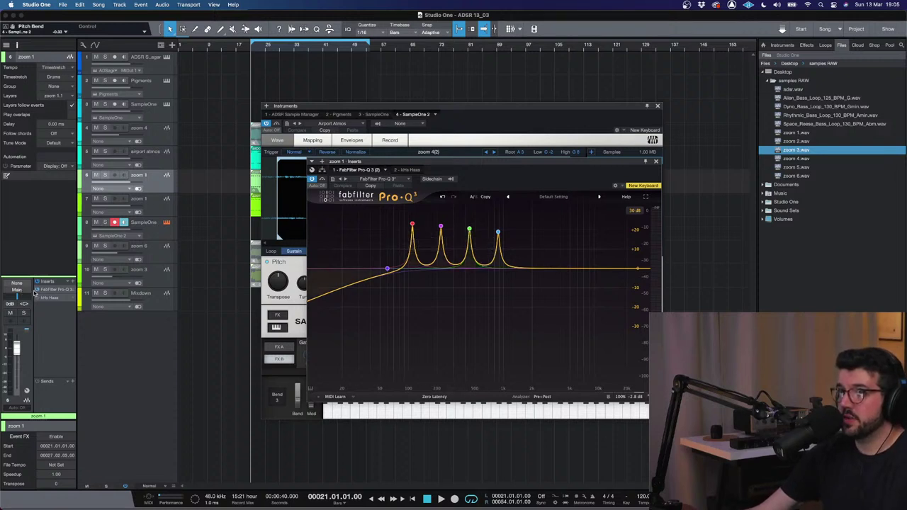
- Play the upper zoom 1 track soloed through its equalizer, then briefly solo the lower zoom 1 track
{"action": "left_click", "coordinate": [105, 175]}
{"action": "key", "text": "space"}
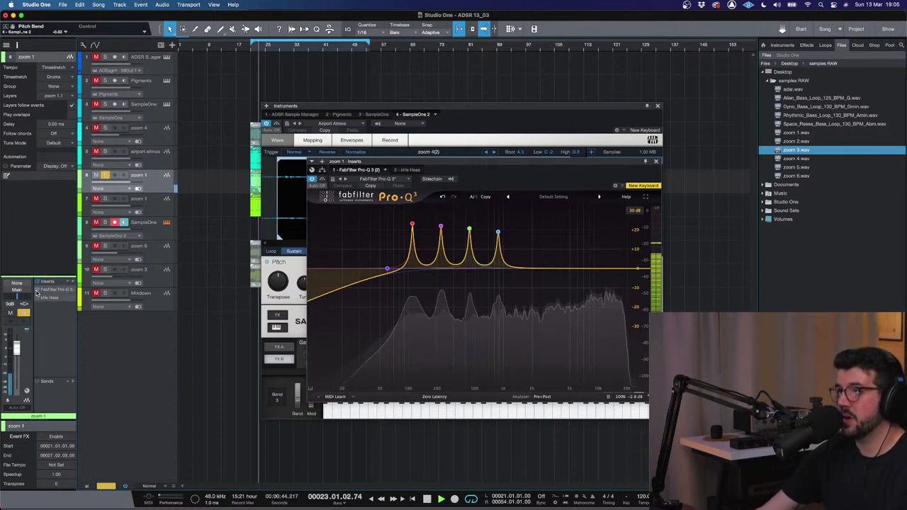
{"action": "left_click", "coordinate": [157, 207]}
{"action": "left_click", "coordinate": [107, 200]}
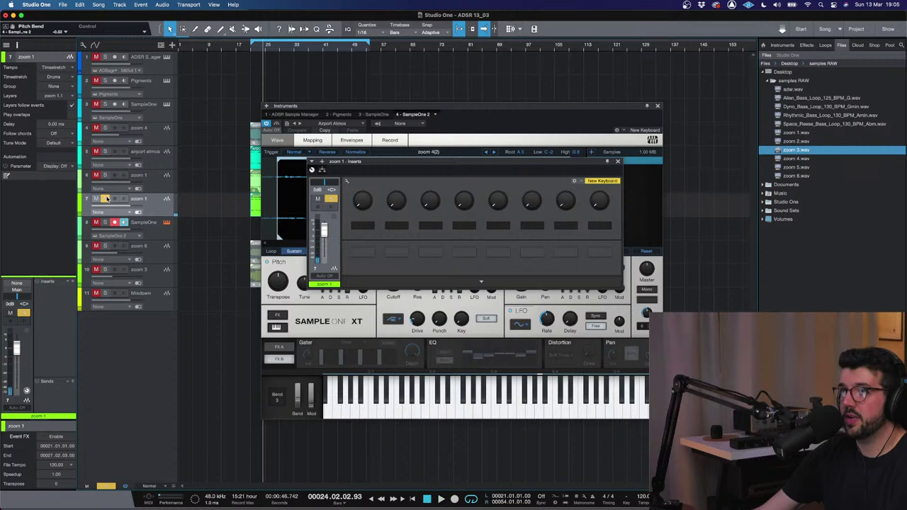
{"action": "left_click", "coordinate": [107, 200]}
- Play the zoom 6 track soloed, compare it with FabFilter Pro-Q 3 bypassed and active, and close the equalizer window
{"action": "left_click", "coordinate": [157, 256]}
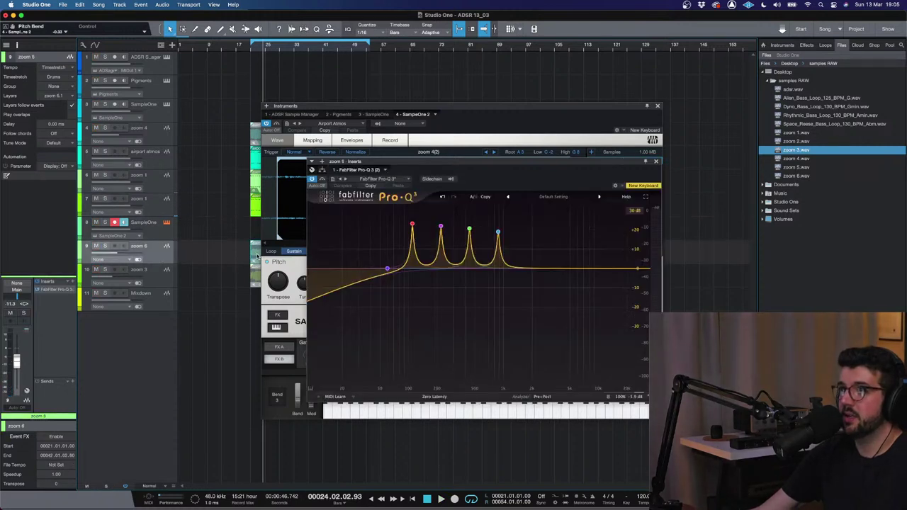
{"action": "key", "text": "6"}
{"action": "key", "text": "s"}
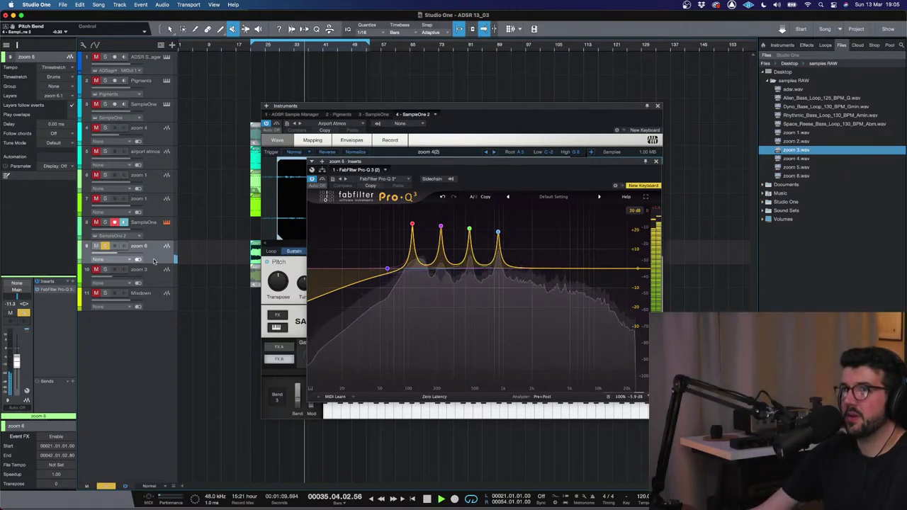
{"action": "left_click", "coordinate": [322, 179]}
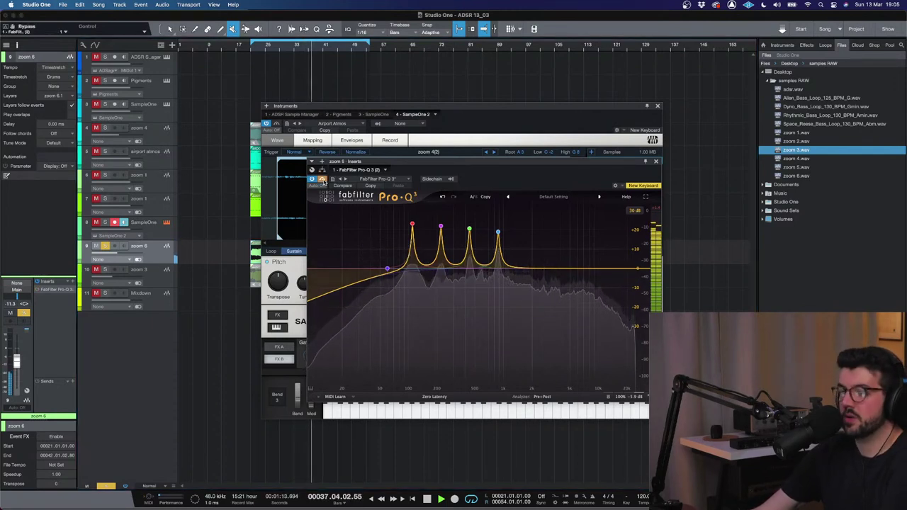
{"action": "left_click", "coordinate": [322, 180]}
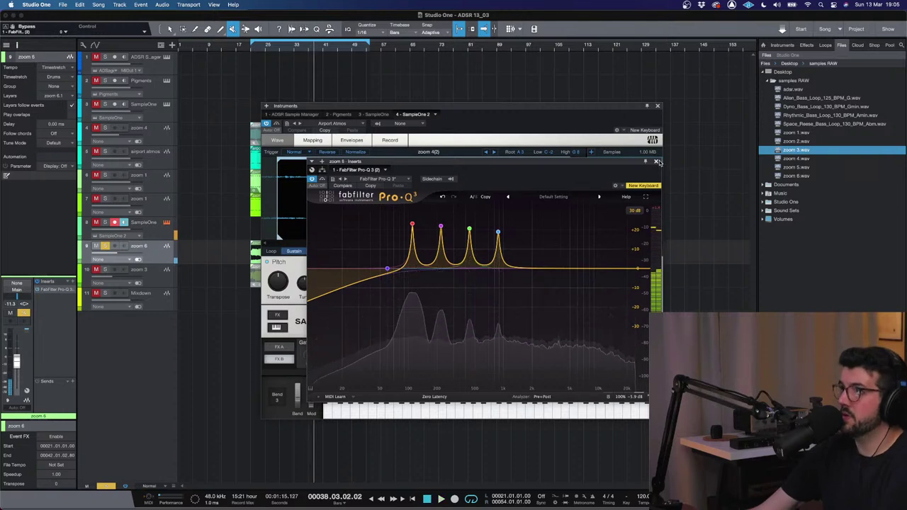
{"action": "left_click", "coordinate": [262, 222]}
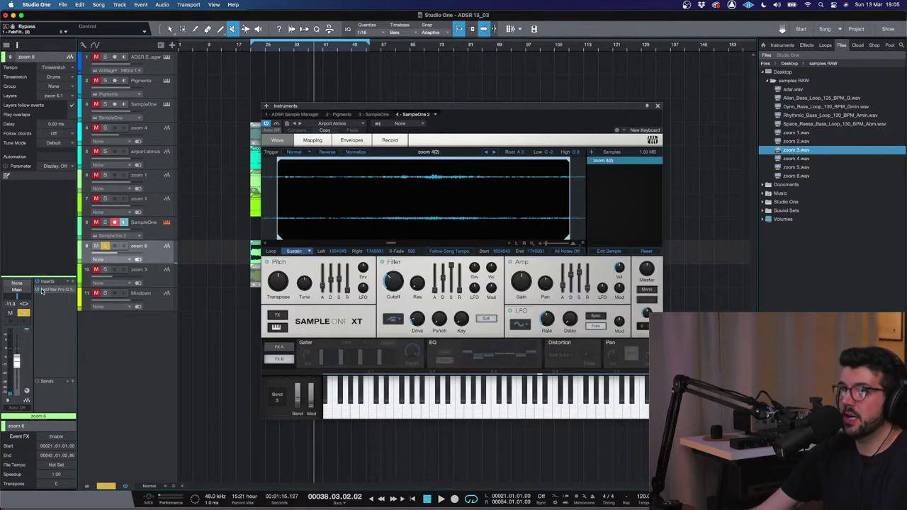
- Select the SampleOne 2 track, audition the Airport Atmos preset and turn off the zoom 6 track's solo
{"action": "left_click", "coordinate": [157, 236]}
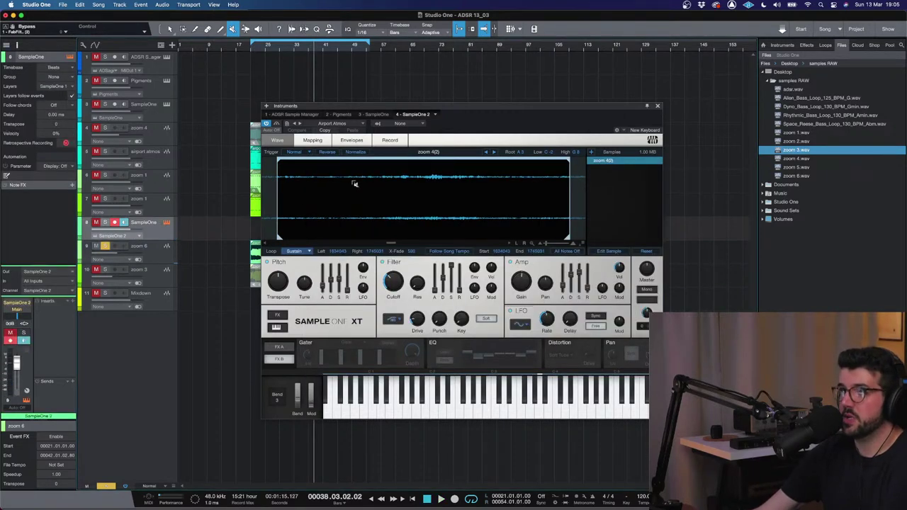
{"action": "left_click", "coordinate": [331, 125]}
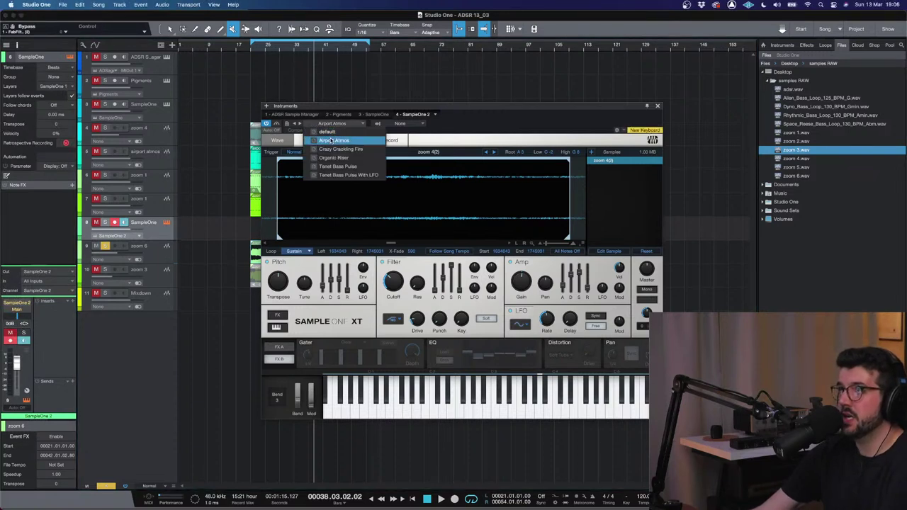
{"action": "left_click", "coordinate": [331, 141]}
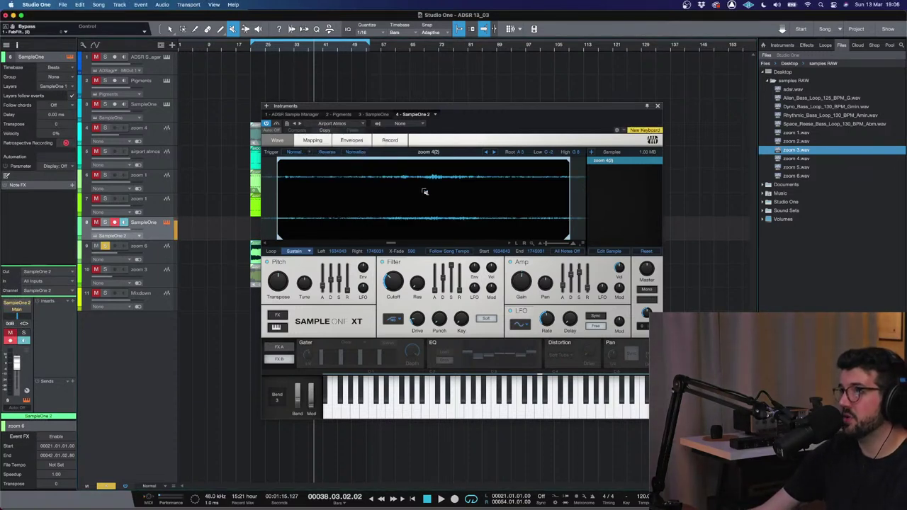
{"action": "left_click", "coordinate": [107, 246]}
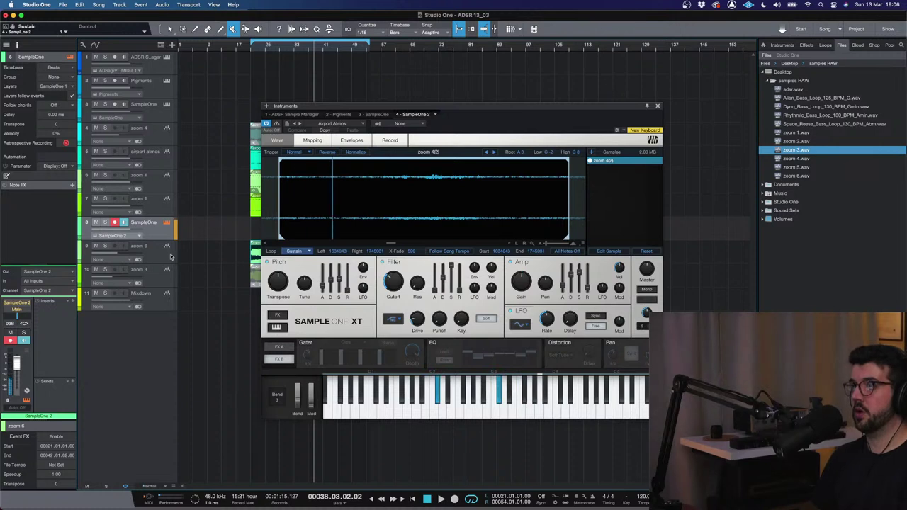
- Load the Crazy Crackling Fire preset for auditioning and switch back to the Arrow tool
{"action": "left_click", "coordinate": [343, 122]}
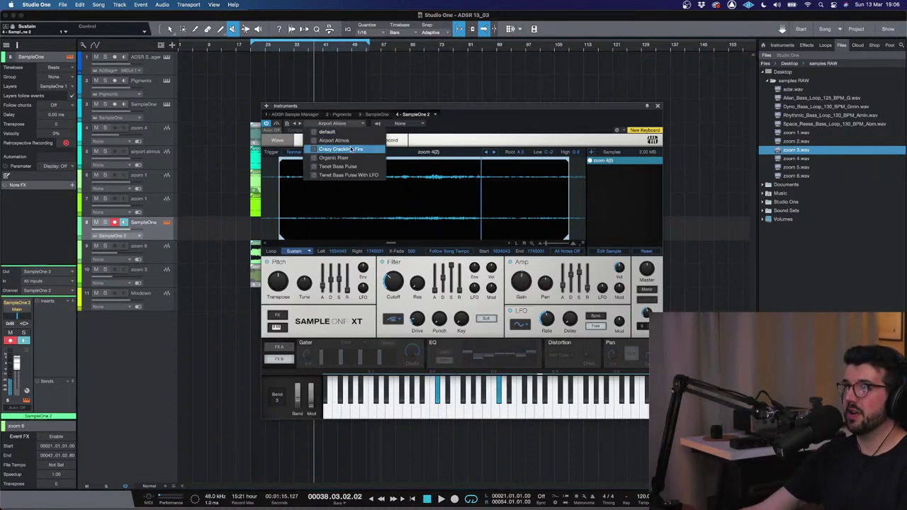
{"action": "left_click", "coordinate": [350, 150]}
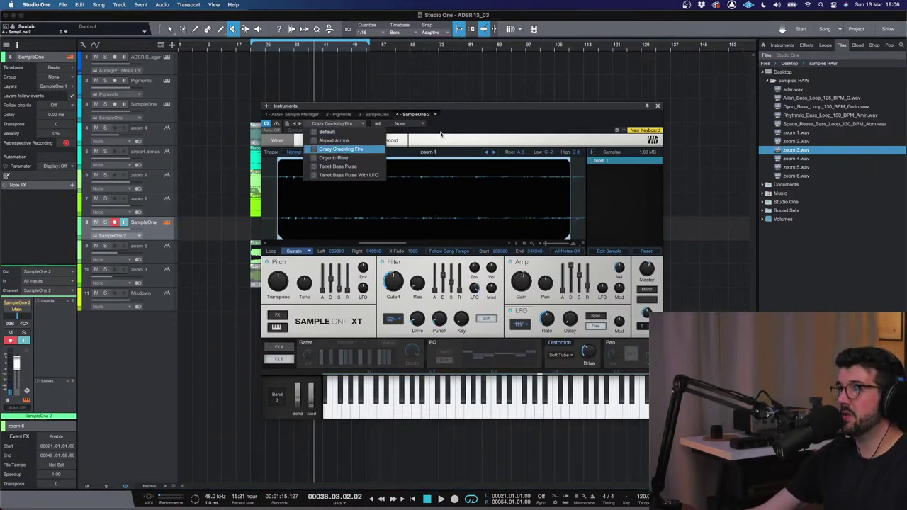
{"action": "left_click", "coordinate": [365, 149]}
{"action": "left_click_drag", "start_coordinate": [472, 125], "coordinate": [465, 126]}
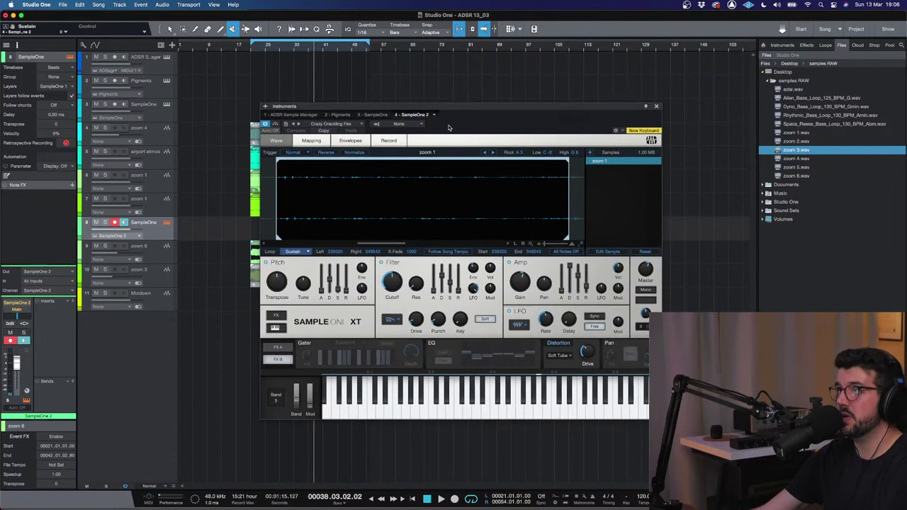
{"action": "left_click", "coordinate": [170, 29]}
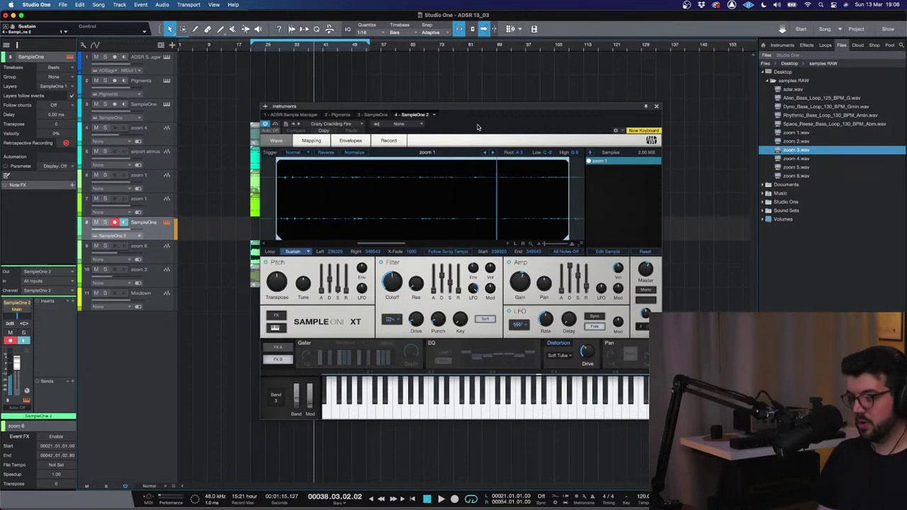
- Audition the presets Organic Riser, Tenet Bass Pulse and Tenet Bass Pulse With LFO in turn
{"action": "left_click", "coordinate": [333, 124]}
{"action": "left_click", "coordinate": [339, 158]}
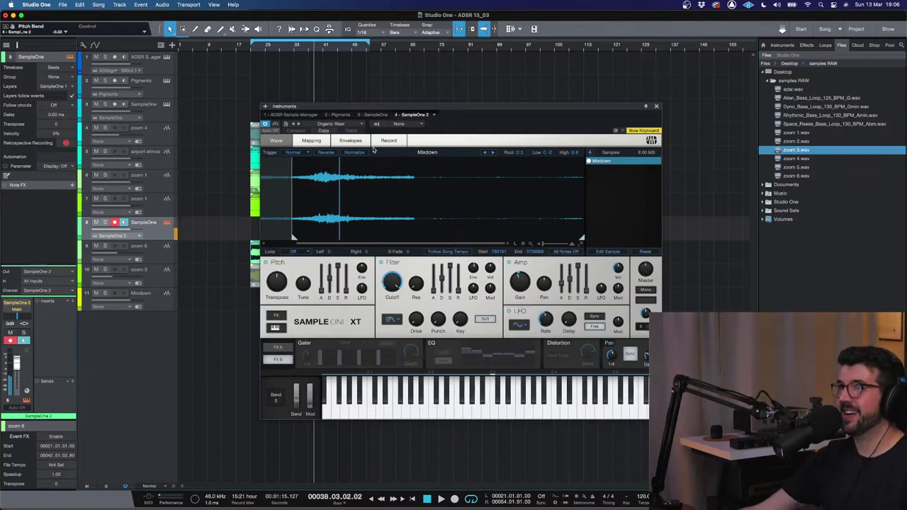
{"action": "left_click", "coordinate": [333, 124]}
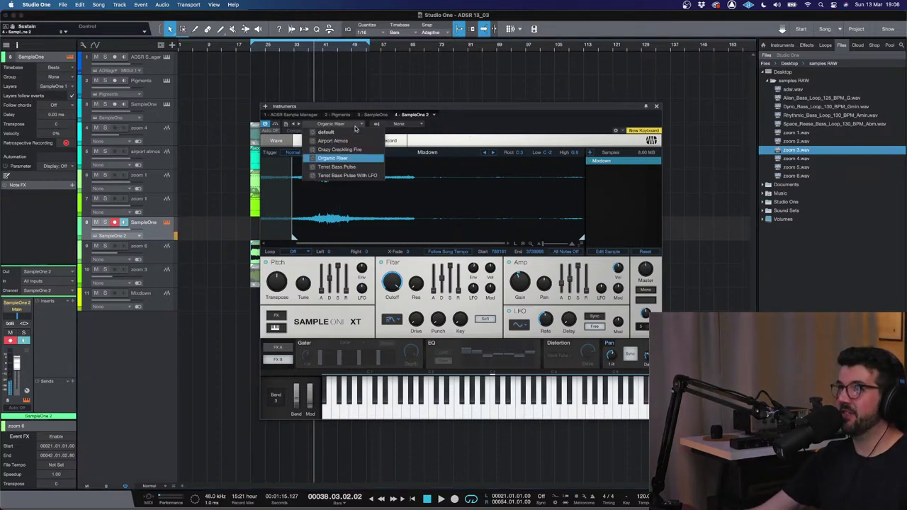
{"action": "left_click", "coordinate": [342, 166]}
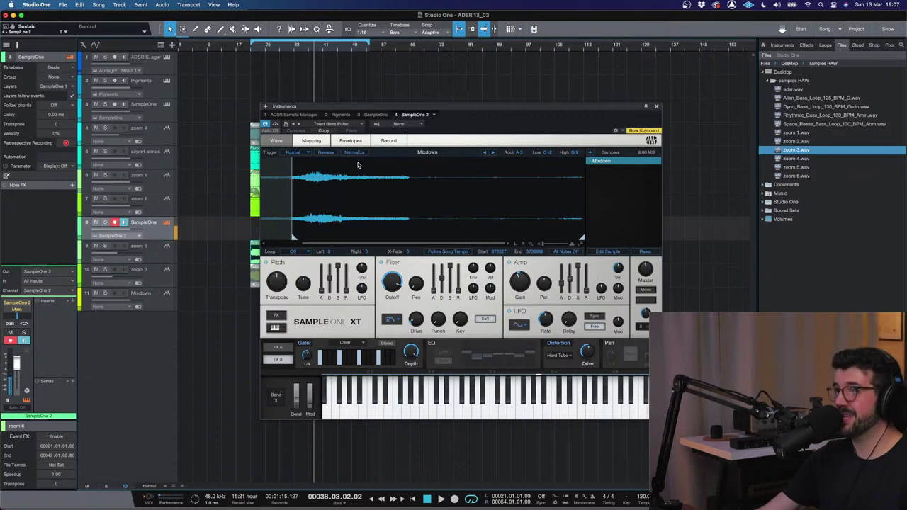
{"action": "left_click", "coordinate": [330, 124]}
{"action": "left_click", "coordinate": [347, 175]}
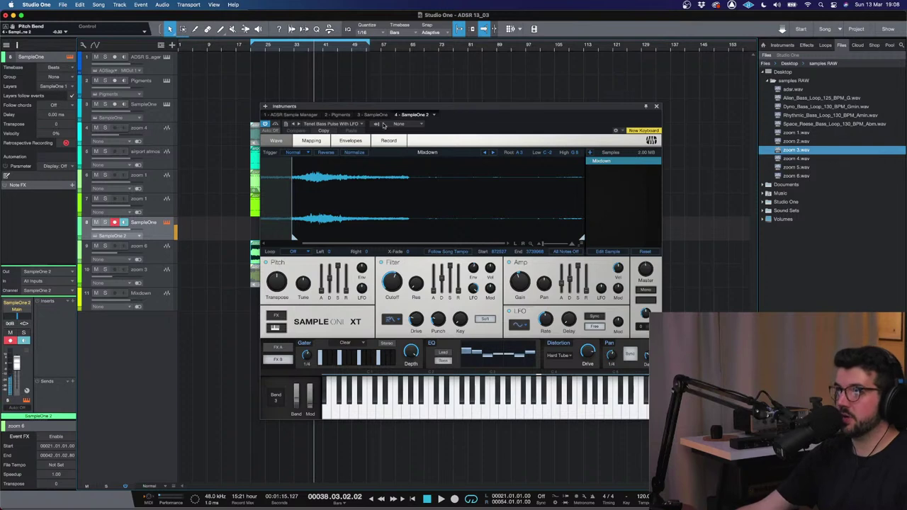
- Leave the SampleOne 2 editor and open the Pigments instrument
{"action": "left_click", "coordinate": [166, 221]}
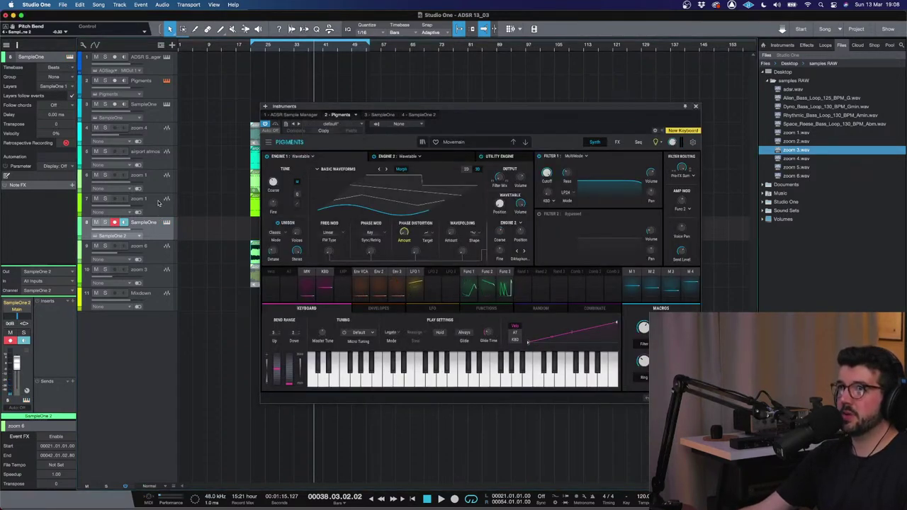
- Reopen the SampleOne 2 editor and look through its list of stored presets
{"action": "key", "text": "Up"}
{"action": "left_click", "coordinate": [156, 228]}
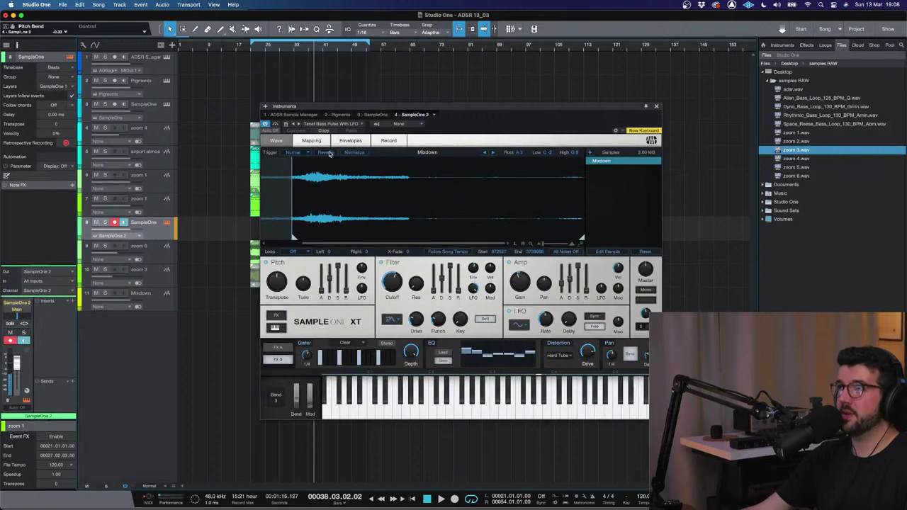
{"action": "left_click", "coordinate": [344, 128]}
{"action": "left_click", "coordinate": [345, 127]}
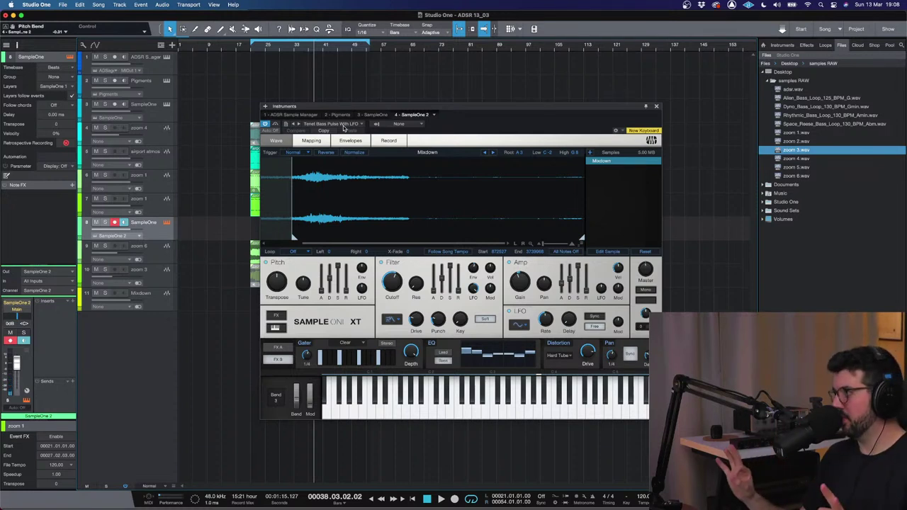
{"action": "left_click", "coordinate": [340, 124]}
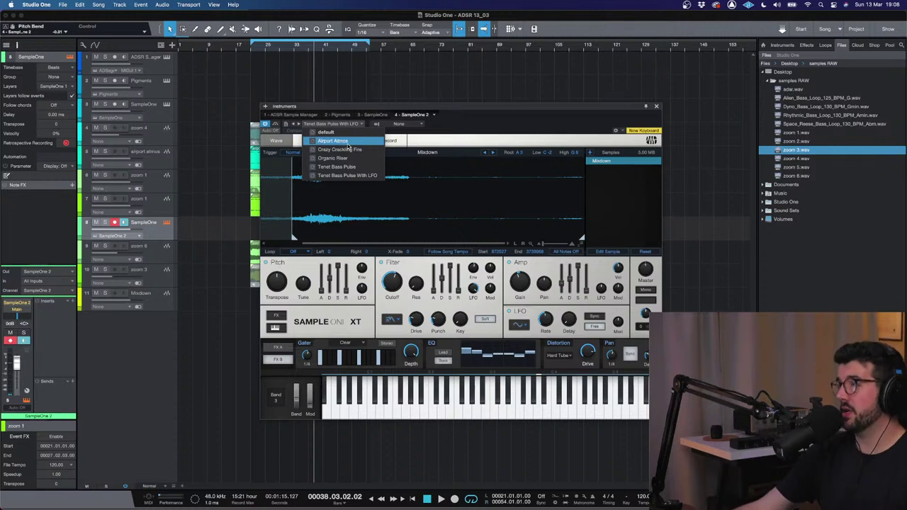
{"action": "left_click", "coordinate": [658, 109]}
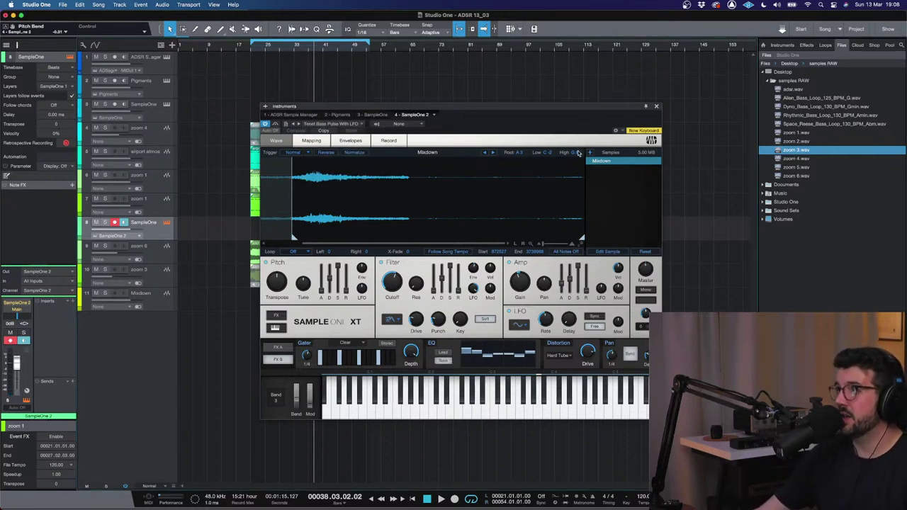
- Check the key mapping of the Mixdown sample, return to its waveform and close the SampleOne 2 editor
{"action": "left_click", "coordinate": [312, 141]}
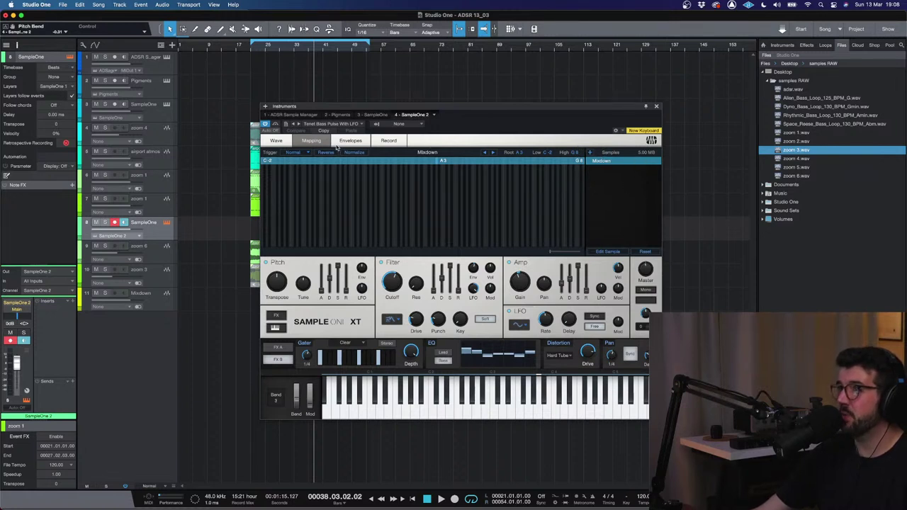
{"action": "left_click", "coordinate": [276, 141]}
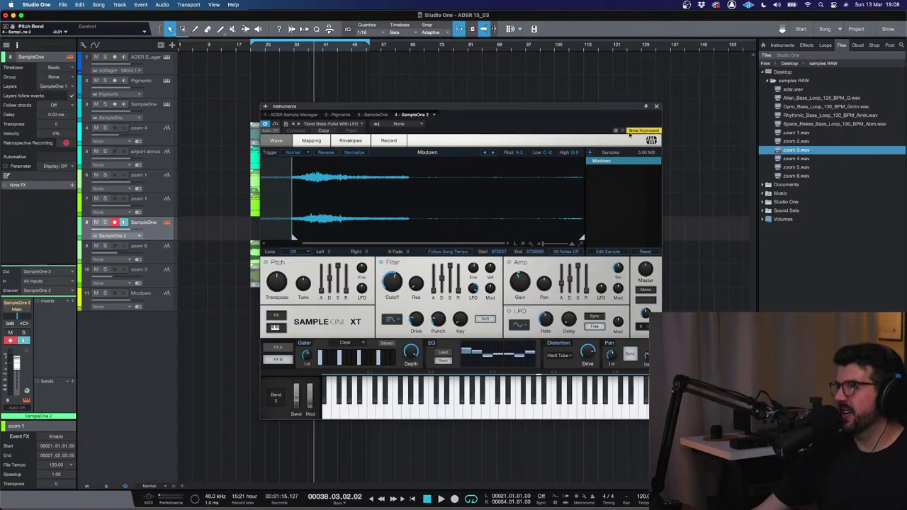
{"action": "left_click", "coordinate": [655, 107]}
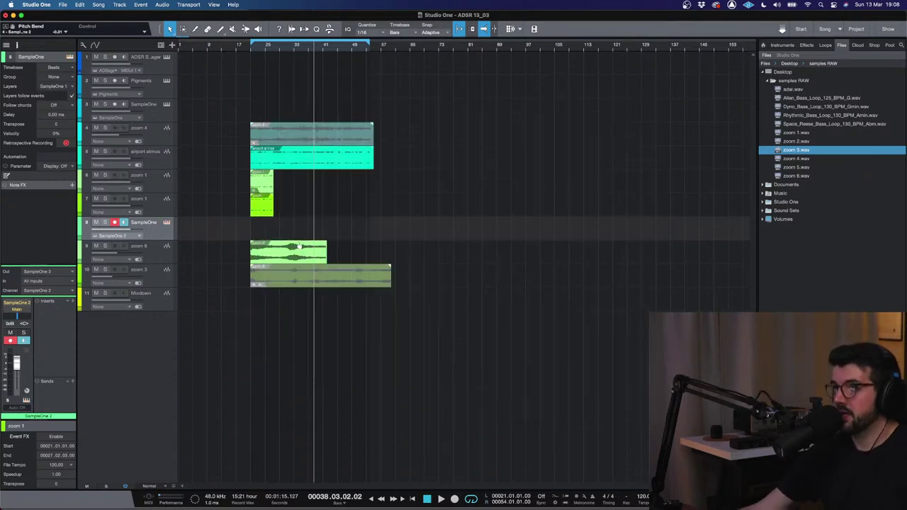
- Reopen the SampleOne 2 editor and review its stored presets, filter cutoff and sample waveform
{"action": "left_click", "coordinate": [166, 222]}
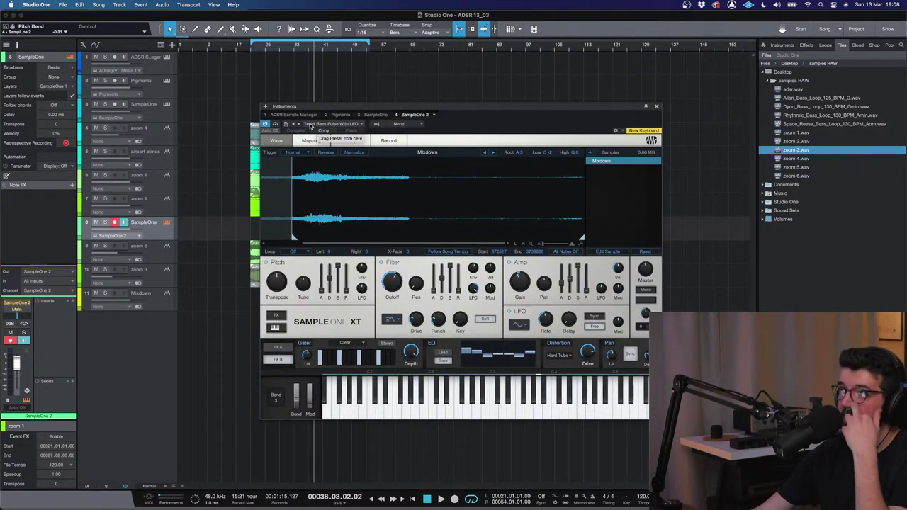
{"action": "left_click", "coordinate": [310, 125]}
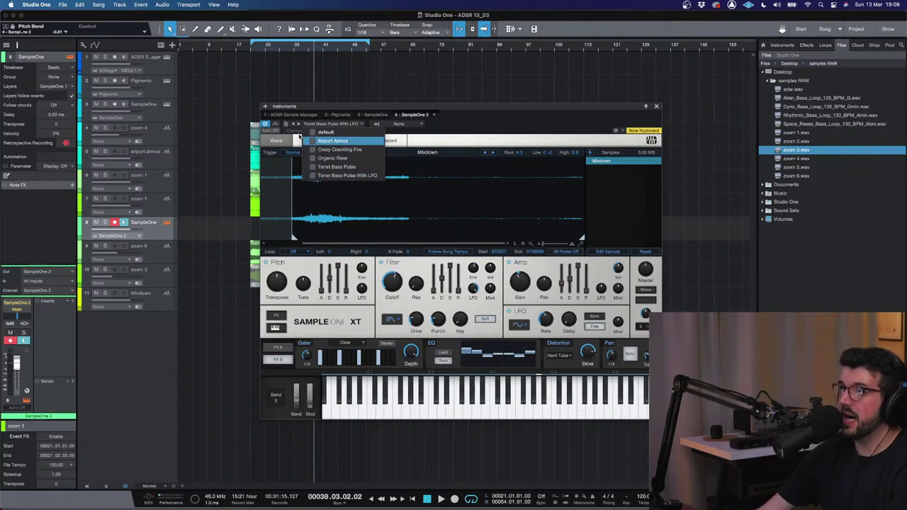
{"action": "left_click", "coordinate": [469, 130]}
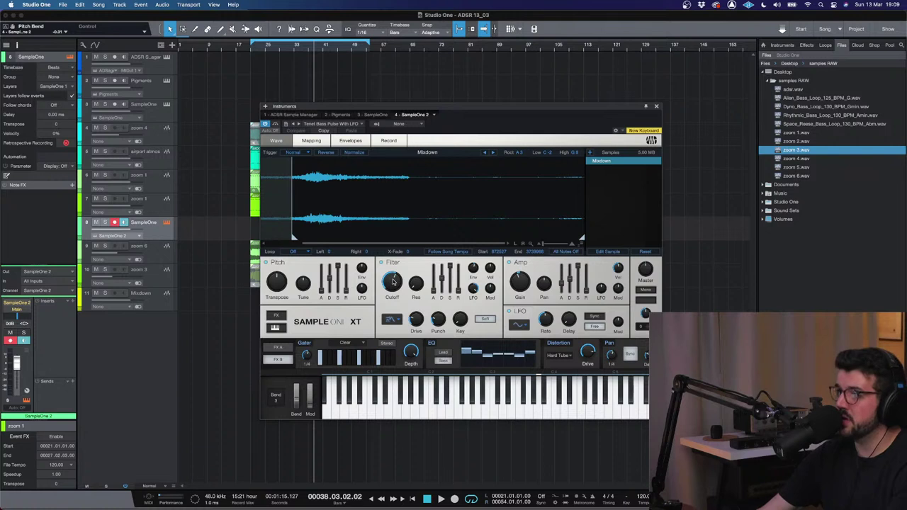
{"action": "mouse_move", "coordinate": [394, 282]}
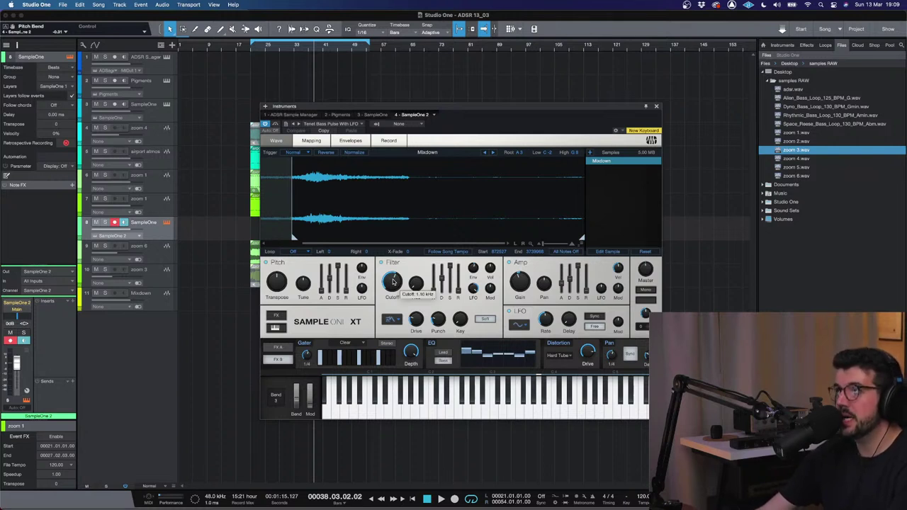
{"action": "scroll", "coordinate": [380, 221], "scroll_direction": "up", "scroll_amount": 2}
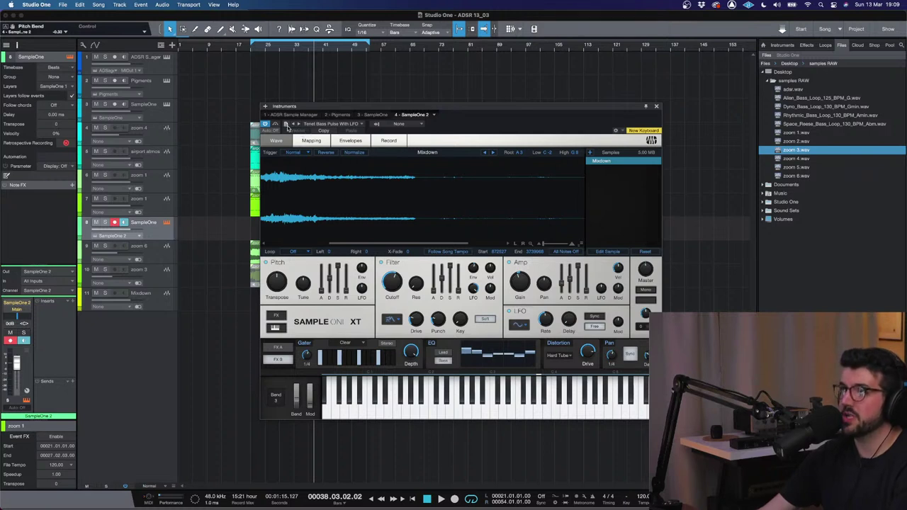
- Review the preset storing and export options and reload the Tenet Bass Pulse With LFO preset in SampleOne 2
{"action": "left_click", "coordinate": [287, 124]}
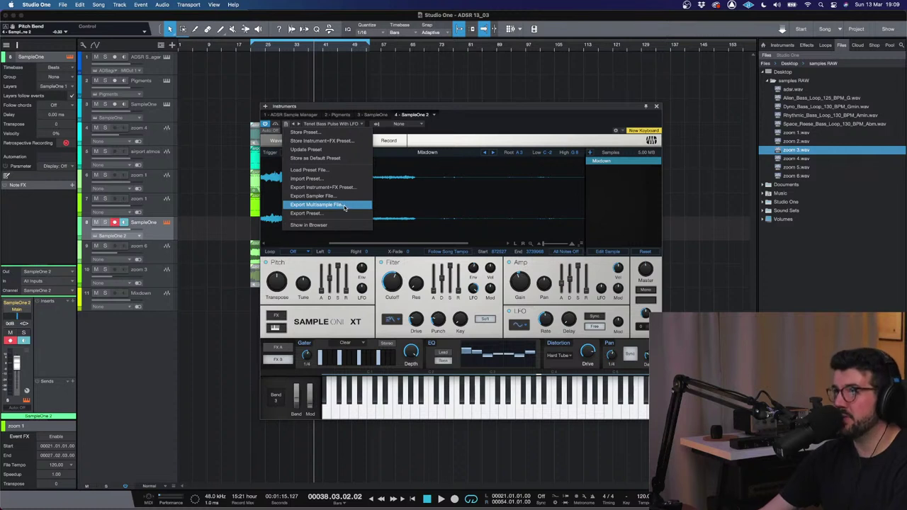
{"action": "left_click", "coordinate": [421, 142]}
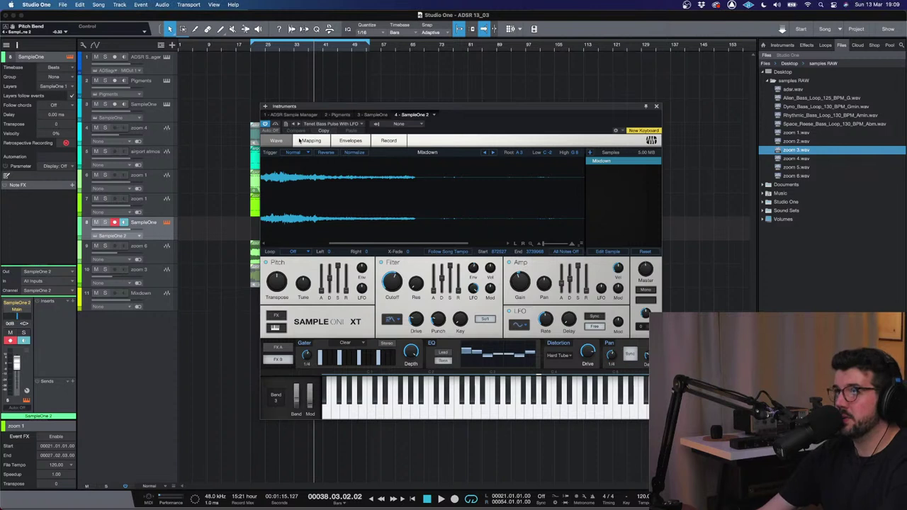
{"action": "left_click", "coordinate": [337, 124]}
{"action": "left_click", "coordinate": [337, 124]}
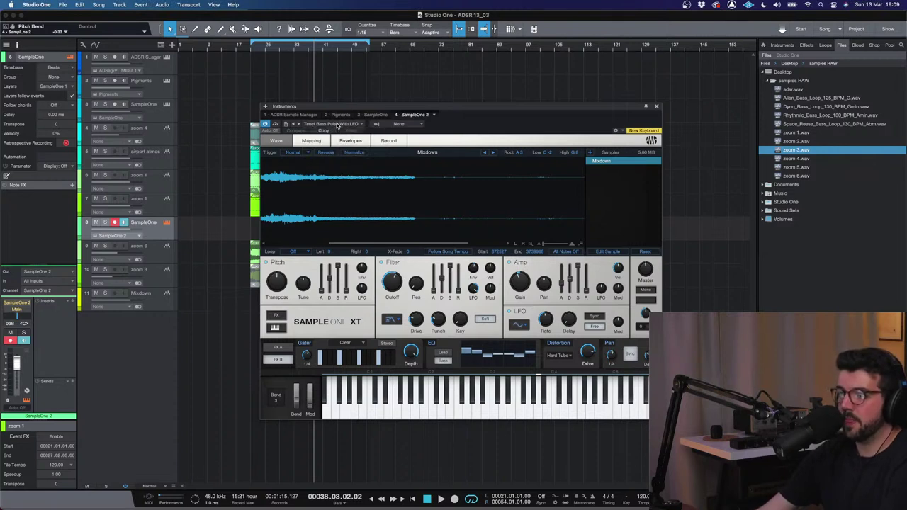
{"action": "left_click", "coordinate": [337, 124]}
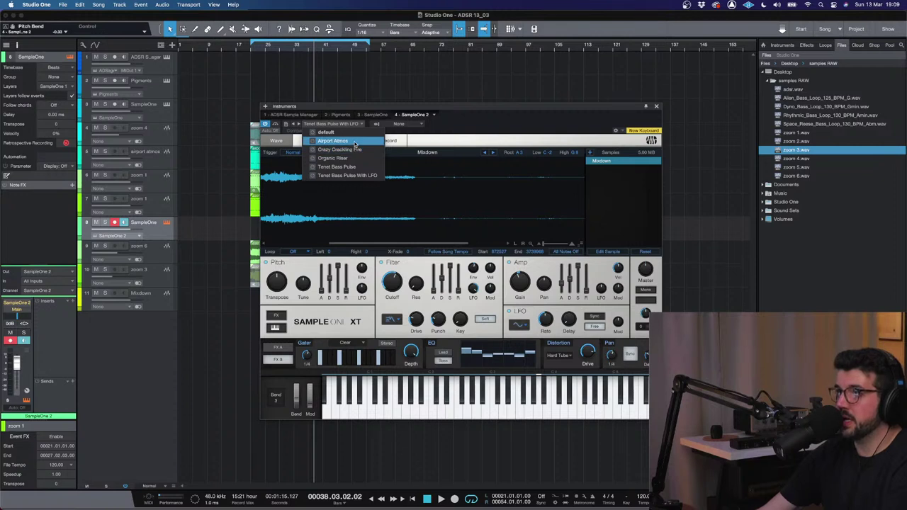
{"action": "left_click", "coordinate": [369, 176]}
- Insert ShaperBox 2 on the SampleOne 2 channel and add a Filter shaper in it
{"action": "left_click", "coordinate": [73, 301]}
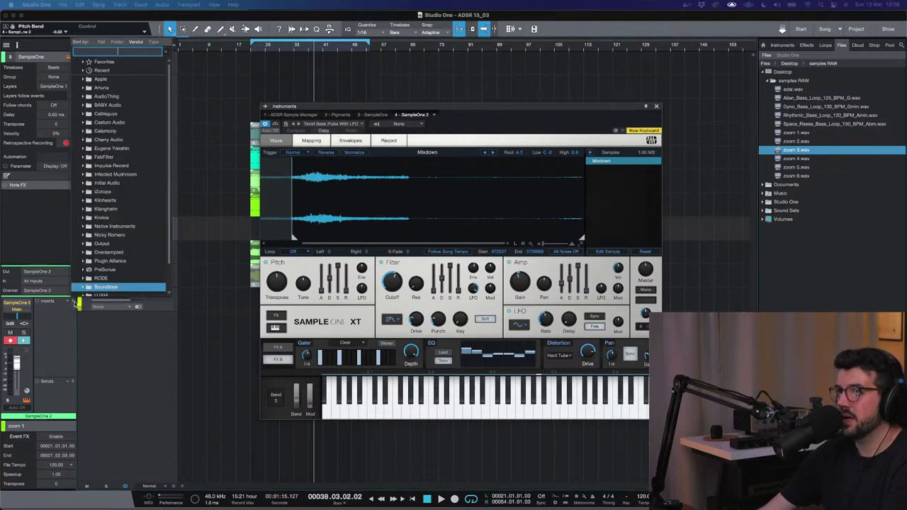
{"action": "type", "text": "noise"}
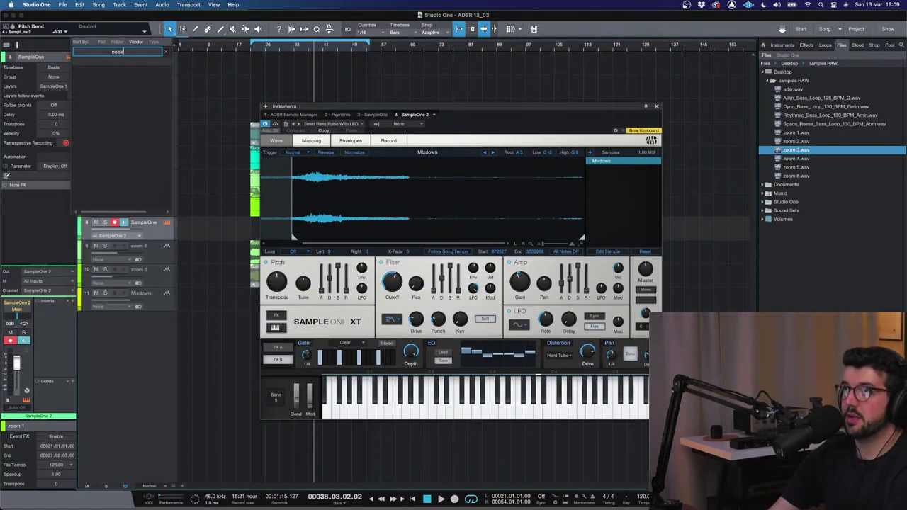
{"action": "key", "text": "BackSpace"}
{"action": "key", "text": "BackSpace"}
{"action": "key", "text": "BackSpace"}
{"action": "key", "text": "BackSpace"}
{"action": "key", "text": "BackSpace"}
{"action": "type", "text": "shaper"}
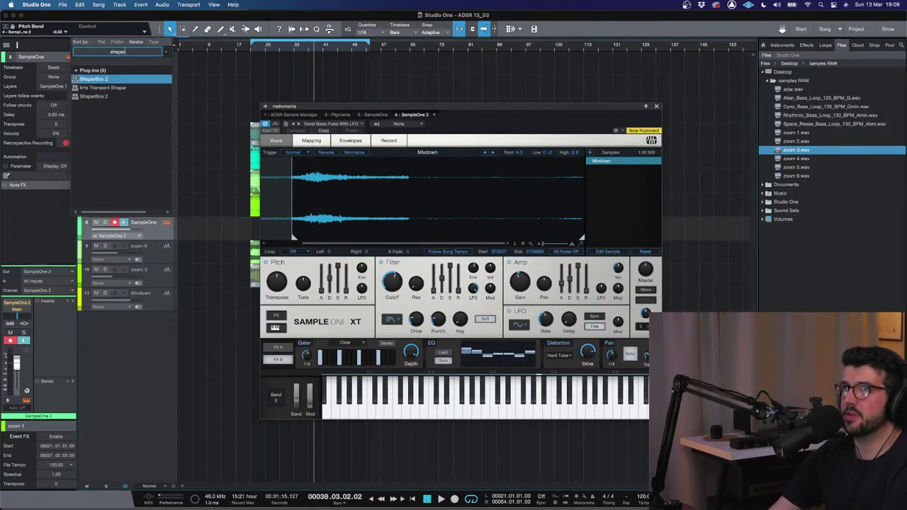
{"action": "key", "text": "Return"}
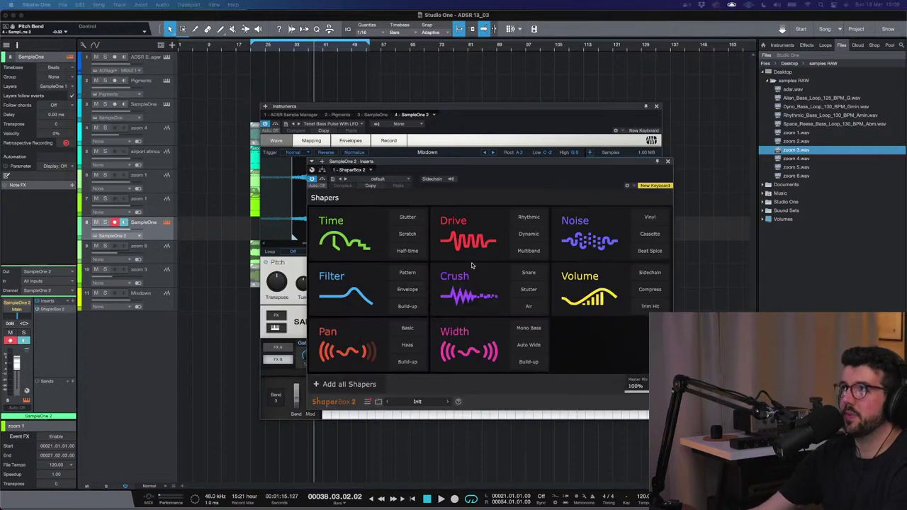
{"action": "left_click_drag", "start_coordinate": [481, 159], "coordinate": [493, 139]}
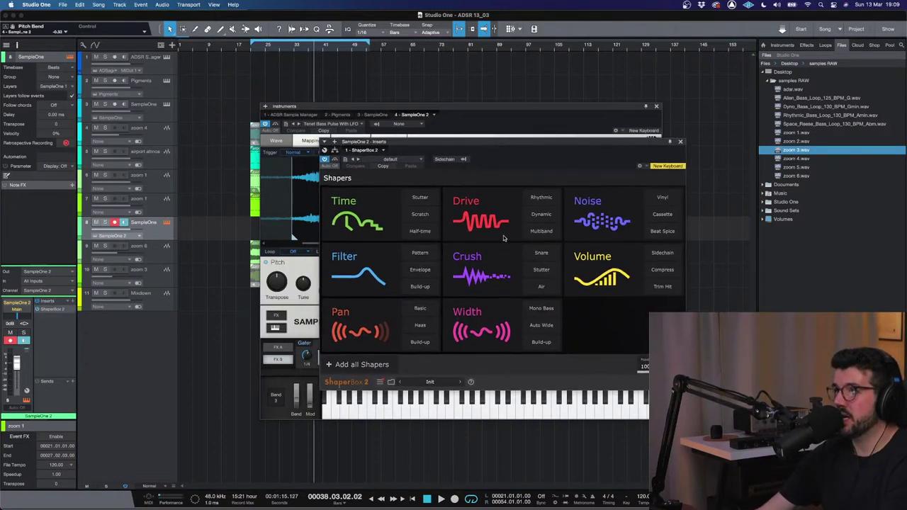
{"action": "left_click", "coordinate": [423, 269]}
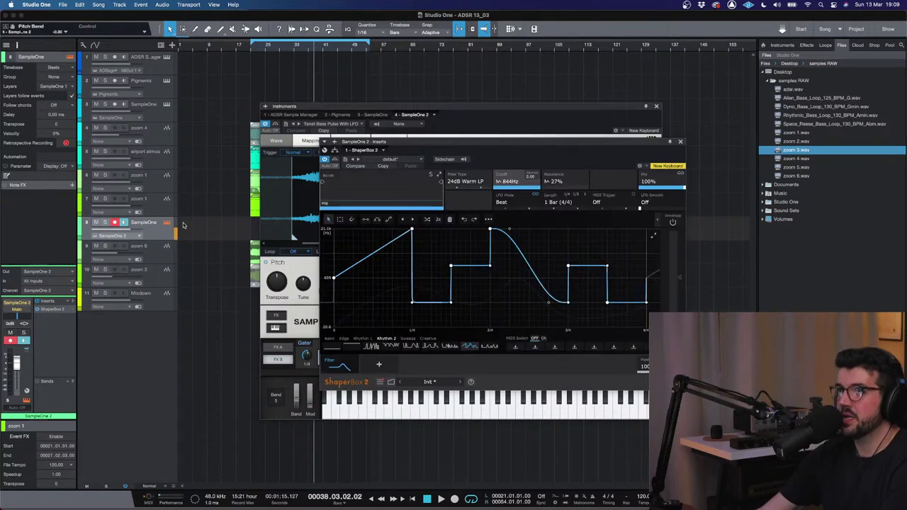
- Move the SampleOne 2 editor clear of the ShaperBox 2 window and load the Airport Atmos preset
{"action": "left_click", "coordinate": [420, 109]}
{"action": "left_click_drag", "start_coordinate": [420, 109], "coordinate": [321, 115]}
{"action": "left_click", "coordinate": [234, 129]}
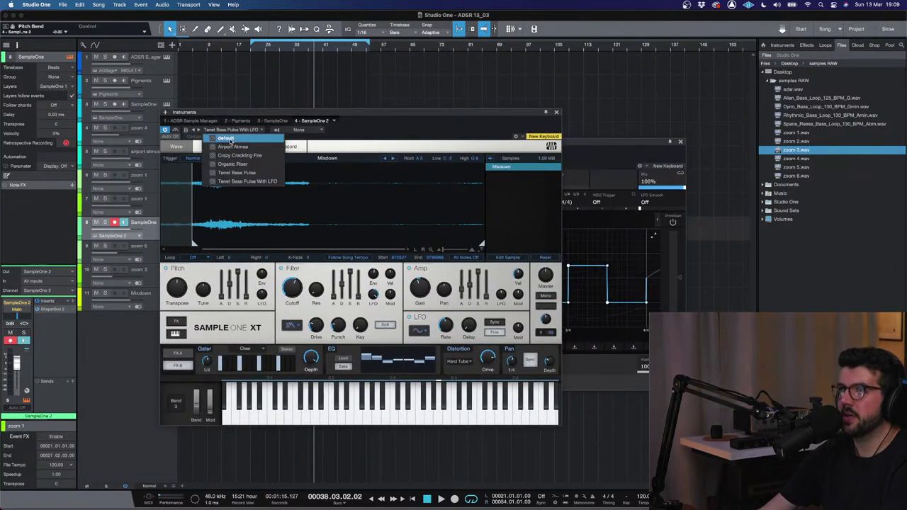
{"action": "left_click", "coordinate": [232, 147]}
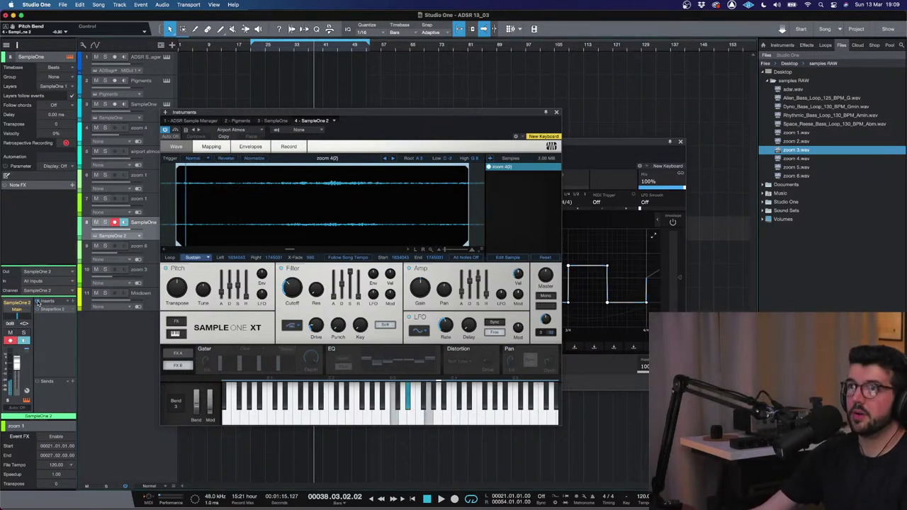
- Apply the Creative 4 wave to ShaperBox 2's Filter shaper and set its mix to 50%
{"action": "left_click", "coordinate": [608, 155]}
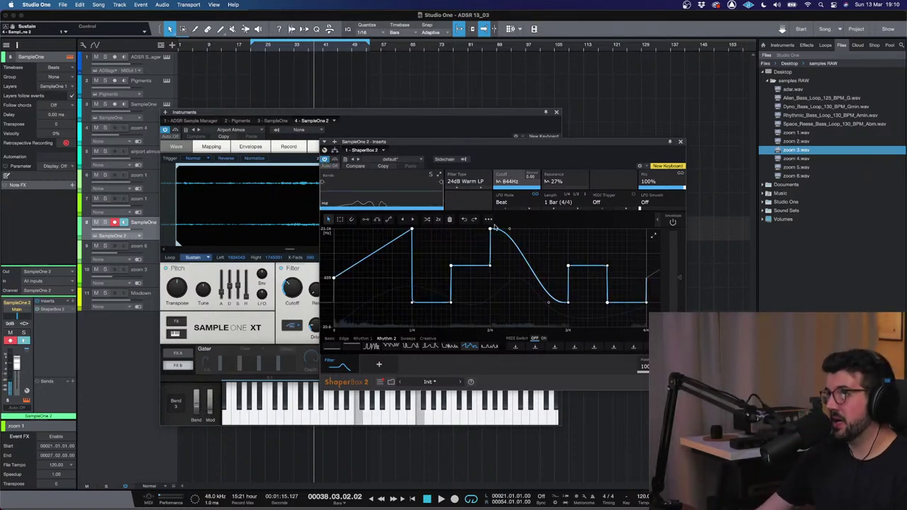
{"action": "left_click_drag", "start_coordinate": [660, 186], "coordinate": [660, 206]}
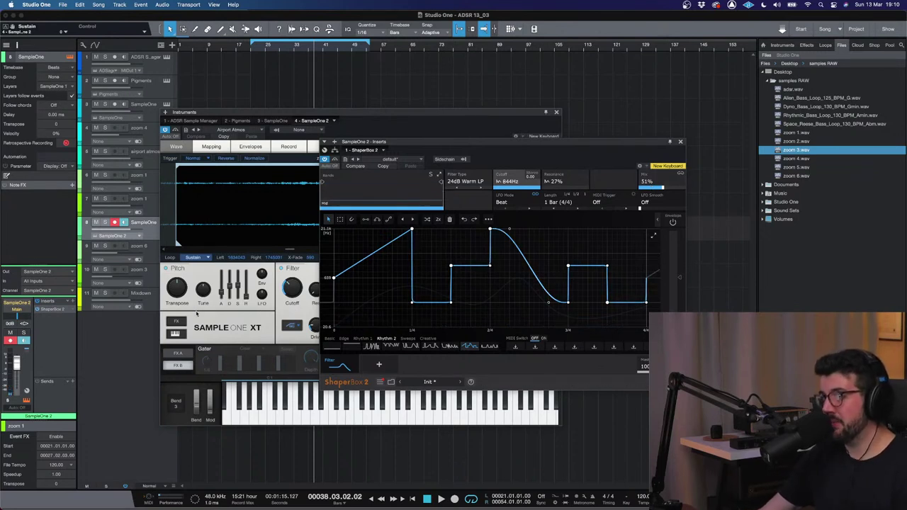
{"action": "left_click", "coordinate": [72, 301]}
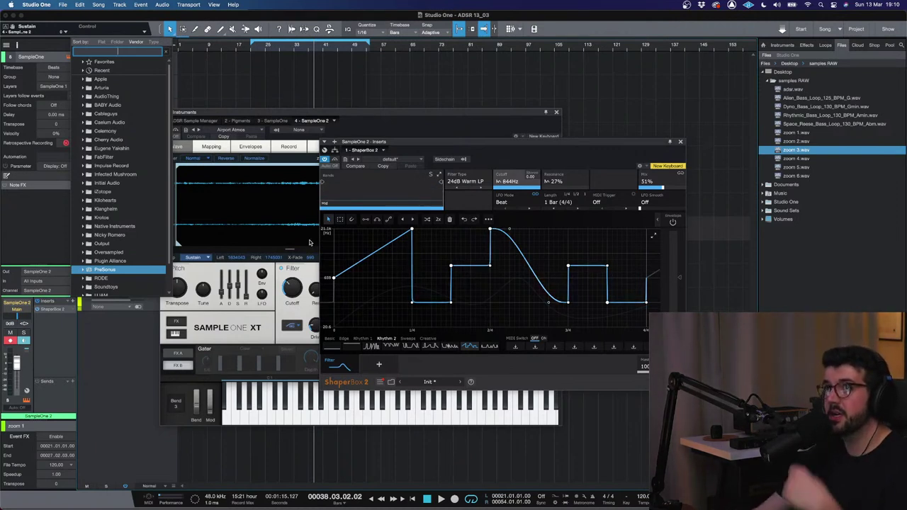
{"action": "left_click", "coordinate": [382, 366]}
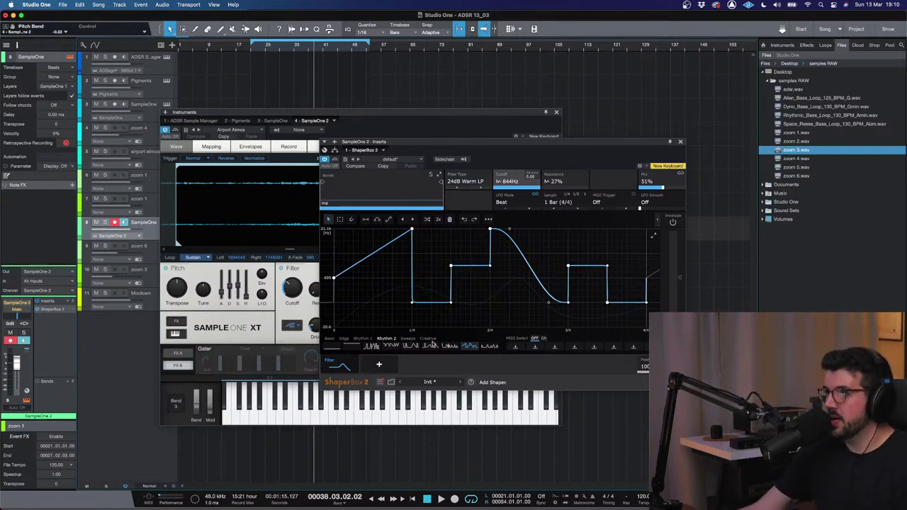
{"action": "left_click", "coordinate": [427, 338]}
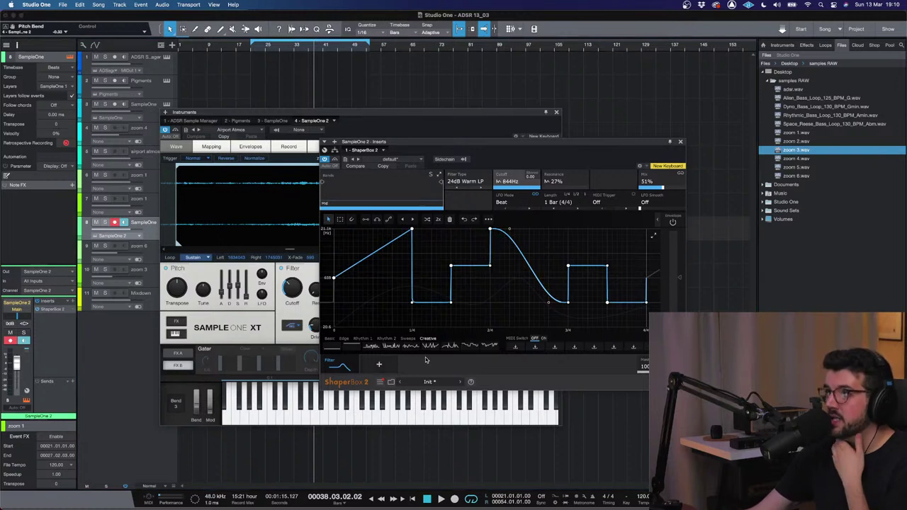
{"action": "left_click", "coordinate": [428, 347]}
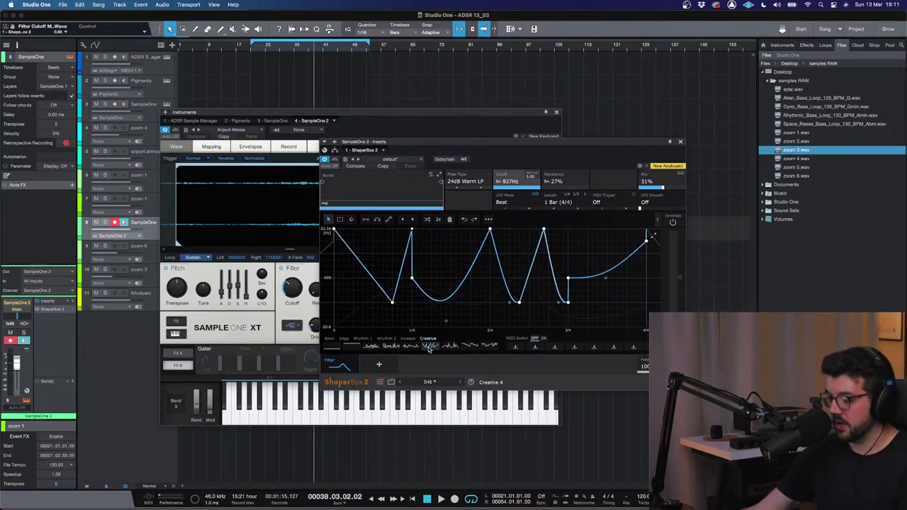
{"action": "left_click_drag", "start_coordinate": [663, 188], "coordinate": [666, 199]}
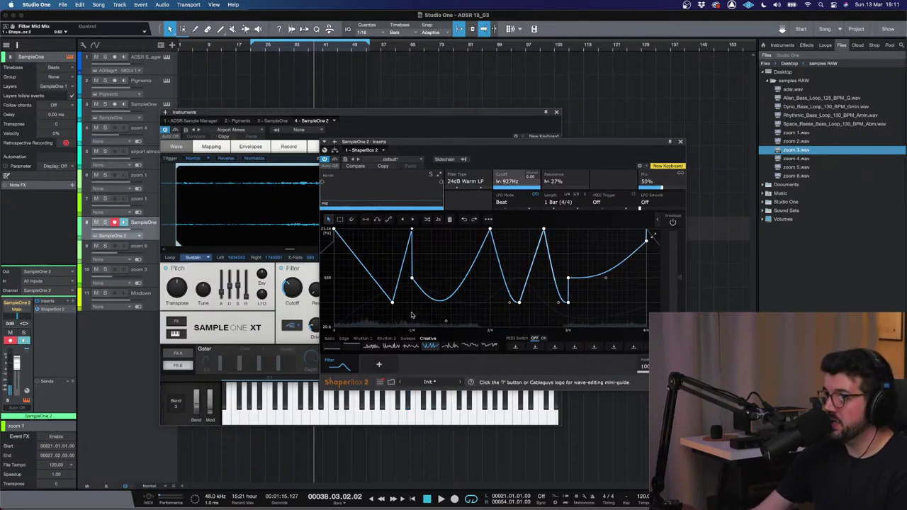
- Try a Time shaper with a Reverse wave in ShaperBox 2, remove it and reopen the choice of shapers
{"action": "left_click", "coordinate": [378, 366]}
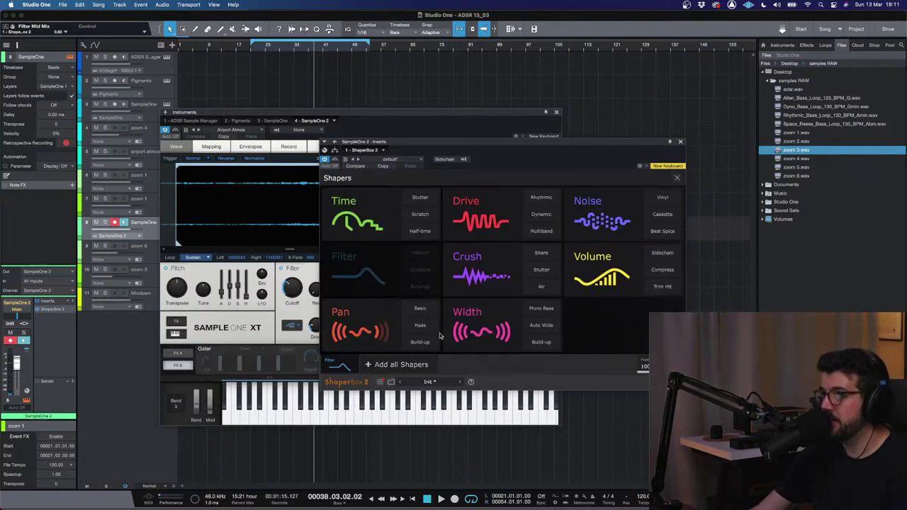
{"action": "left_click", "coordinate": [420, 198]}
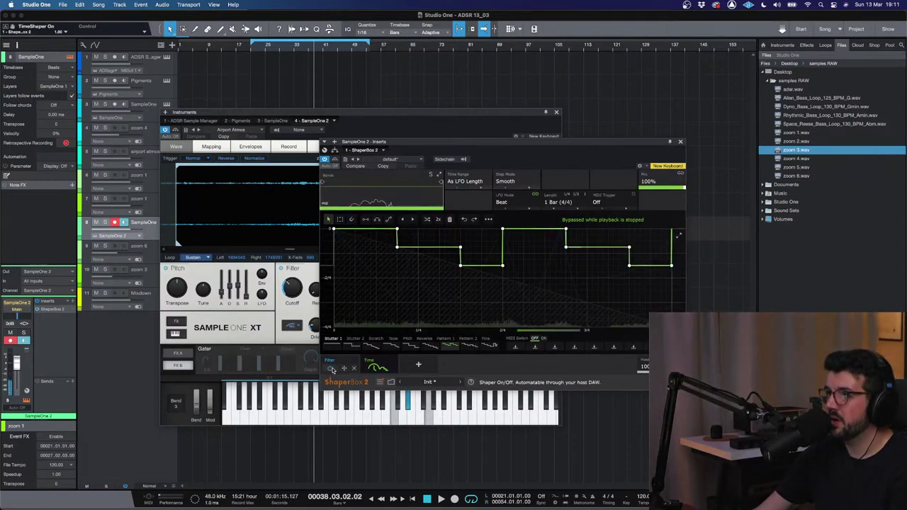
{"action": "left_click", "coordinate": [409, 346]}
{"action": "left_click", "coordinate": [392, 346]}
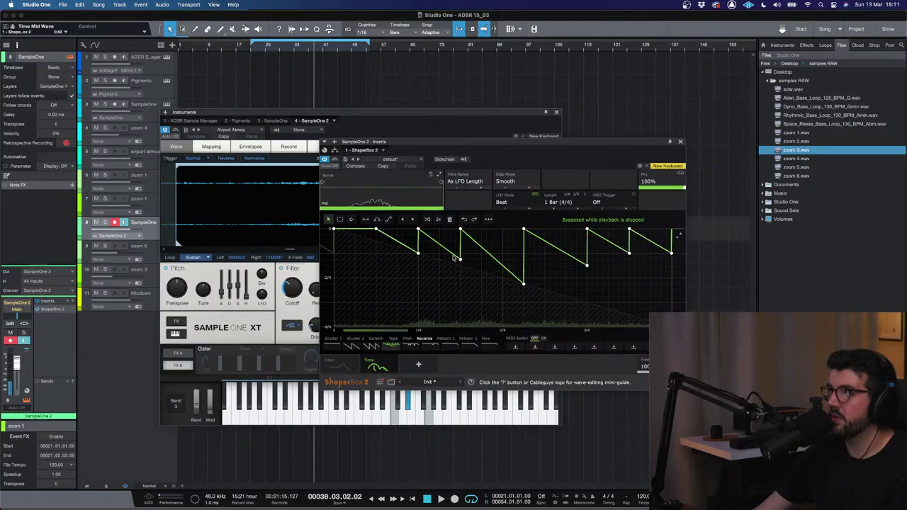
{"action": "left_click", "coordinate": [389, 363]}
{"action": "left_click", "coordinate": [383, 364]}
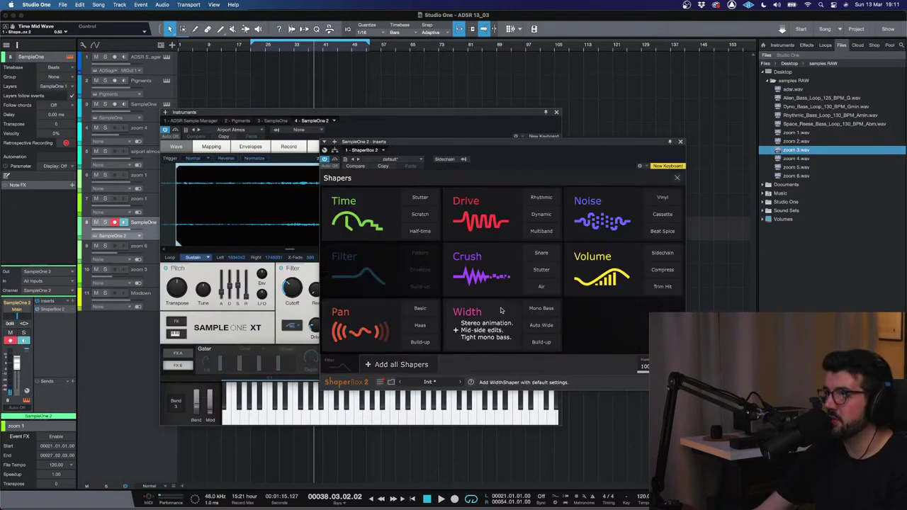
- Try a Crush shaper with the Stutter quick preset at 12% mix in ShaperBox 2, and remove it
{"action": "left_click", "coordinate": [547, 270]}
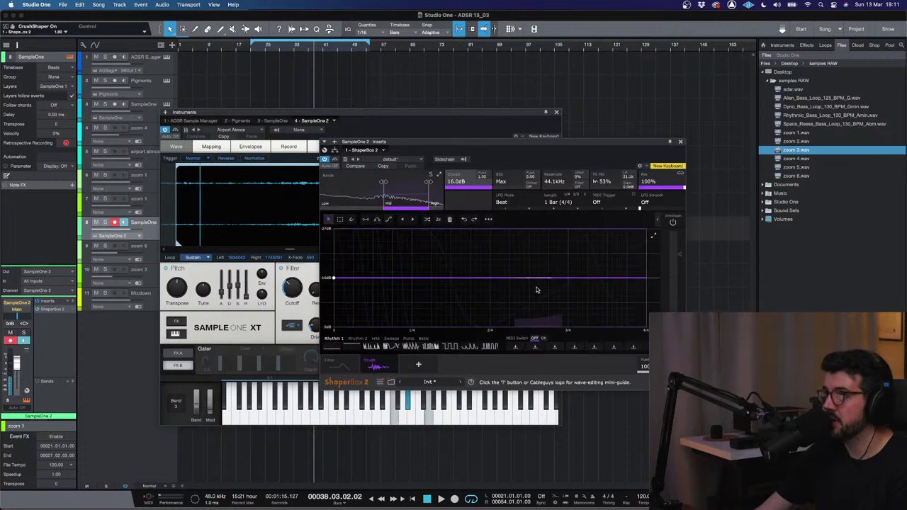
{"action": "left_click_drag", "start_coordinate": [656, 190], "coordinate": [678, 273]}
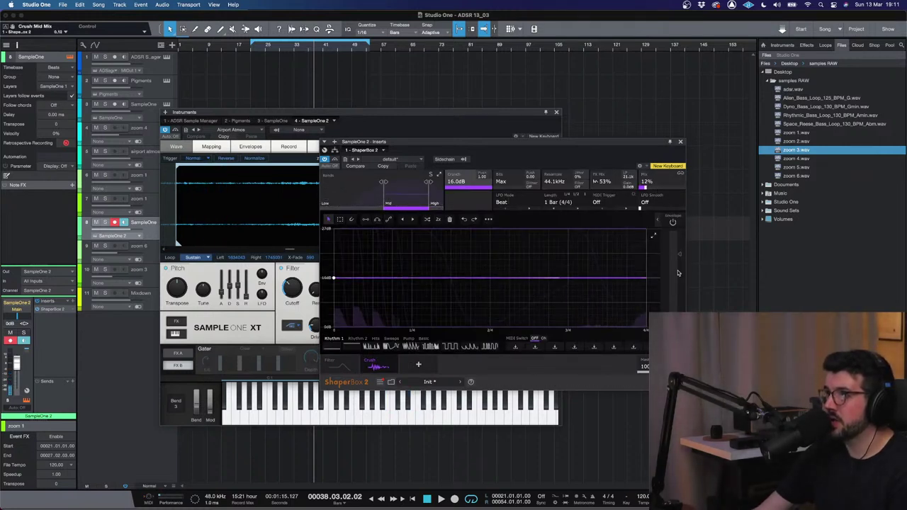
{"action": "left_click", "coordinate": [392, 368]}
- Add a Noise shaper with the Beat Spice quick preset and try the Pink Noise, Brown Noise and Smooth Chorus types
{"action": "left_click", "coordinate": [388, 366]}
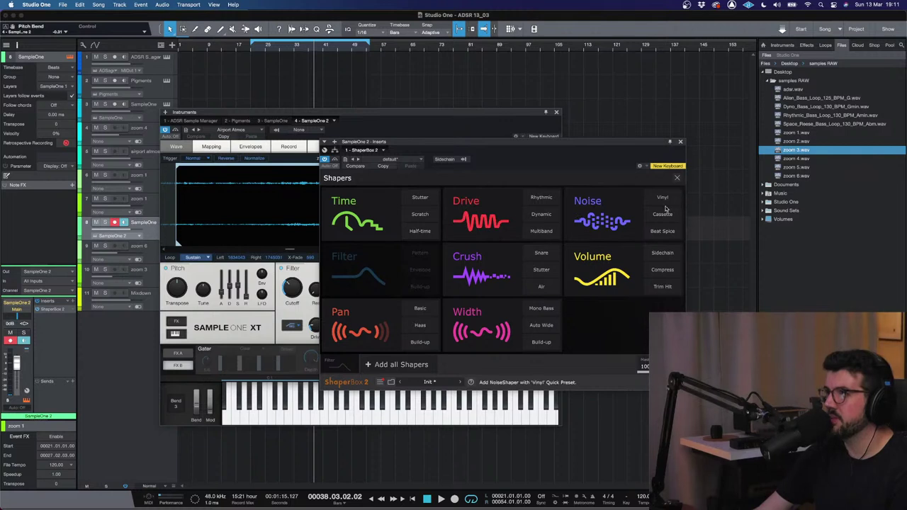
{"action": "left_click", "coordinate": [661, 231]}
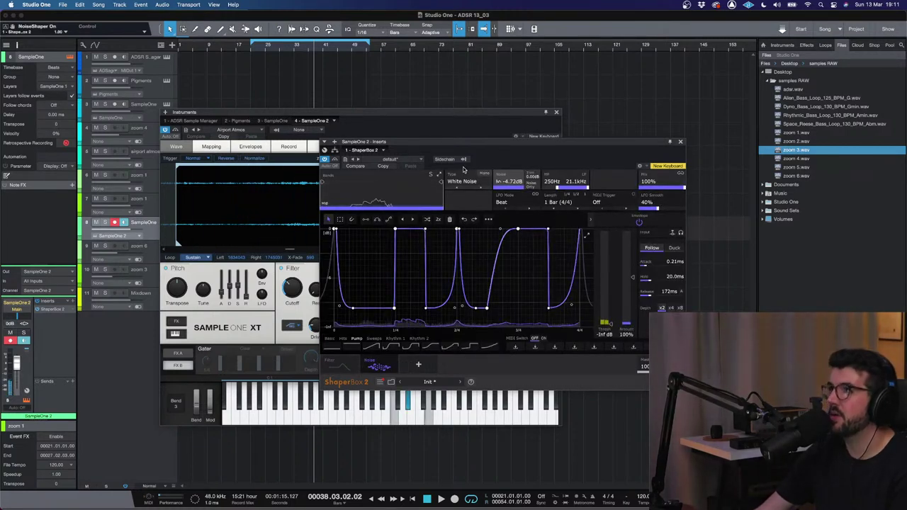
{"action": "scroll", "coordinate": [476, 184], "scroll_direction": "down", "scroll_amount": 2}
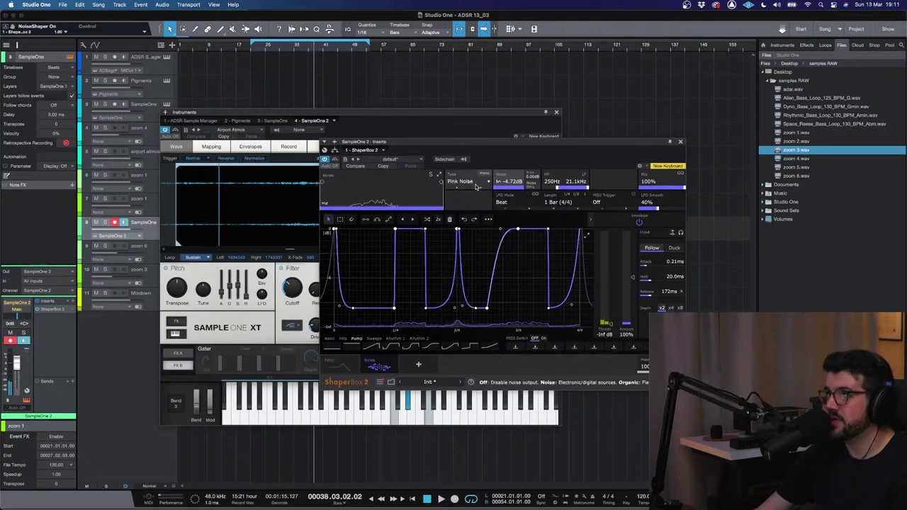
{"action": "left_click", "coordinate": [478, 184]}
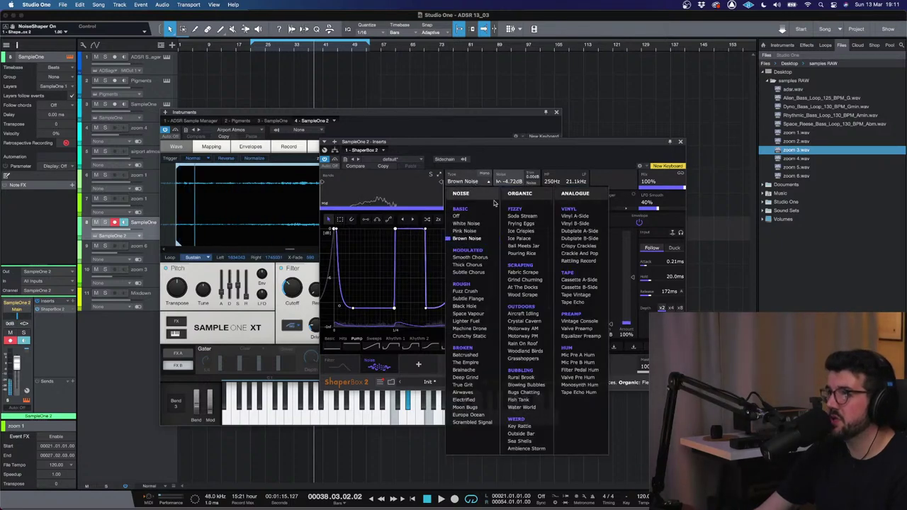
{"action": "left_click", "coordinate": [469, 258]}
- Audition the Aircraft Idling and Crystal Cavern noise types in the Noise shaper and settle on Motorway PM
{"action": "left_click", "coordinate": [481, 183]}
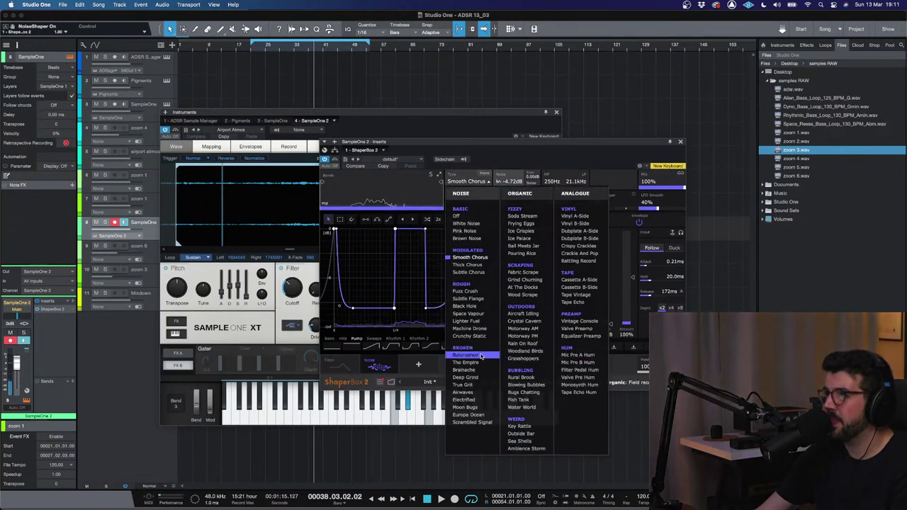
{"action": "left_click", "coordinate": [523, 313]}
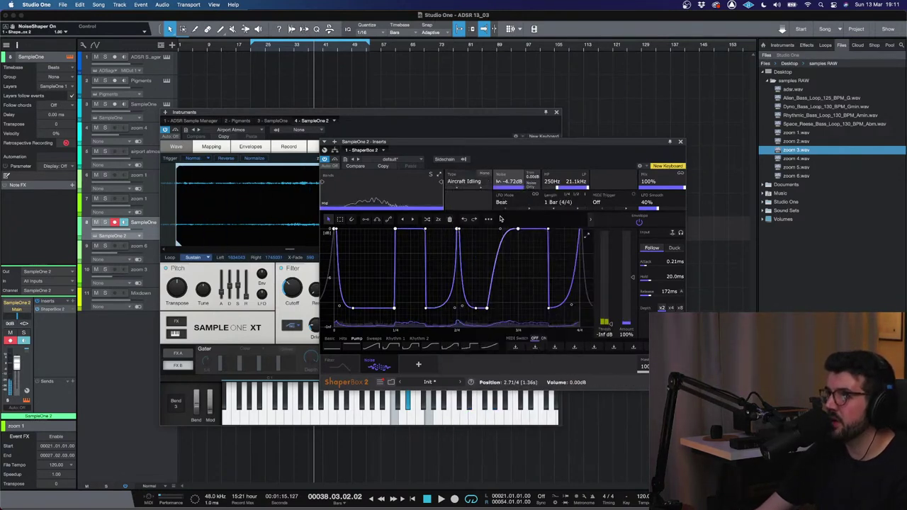
{"action": "scroll", "coordinate": [486, 189], "scroll_direction": "down", "scroll_amount": 1}
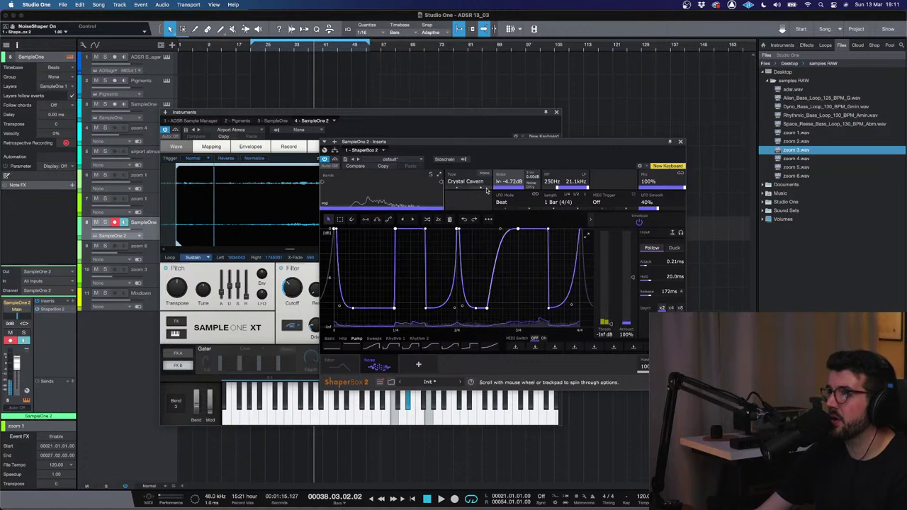
{"action": "scroll", "coordinate": [486, 189], "scroll_direction": "down", "scroll_amount": 1}
{"action": "scroll", "coordinate": [485, 189], "scroll_direction": "down", "scroll_amount": 1}
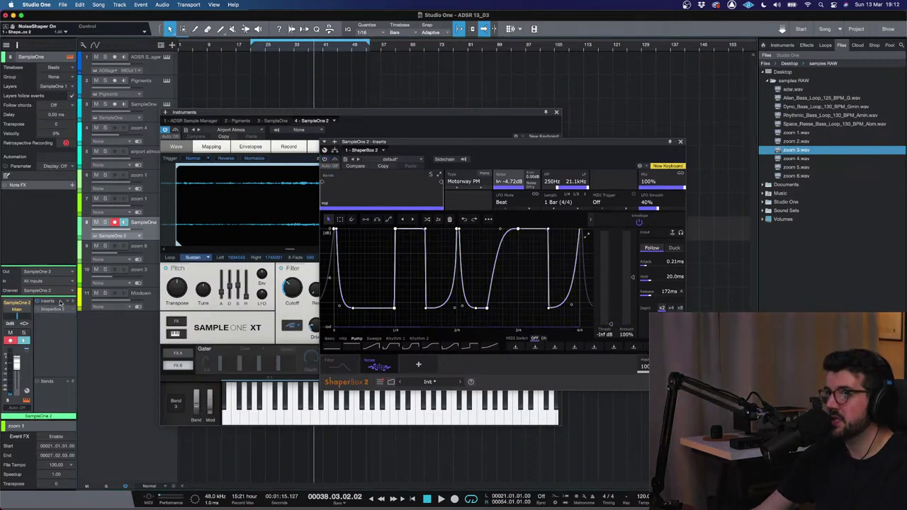
- Search the plug-ins for "efx" and insert Efx FRAGMENTS after ShaperBox 2 on the SampleOne 2 channel
{"action": "left_click", "coordinate": [72, 303]}
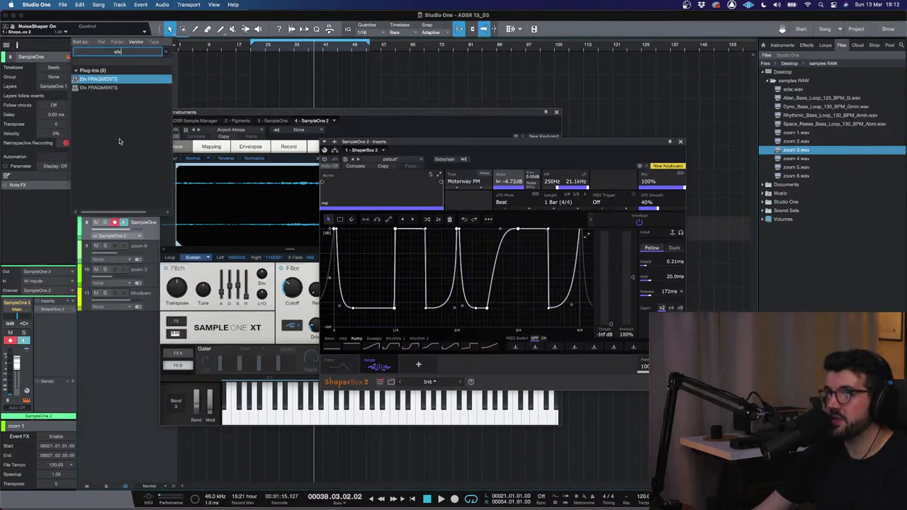
{"action": "left_click", "coordinate": [157, 83]}
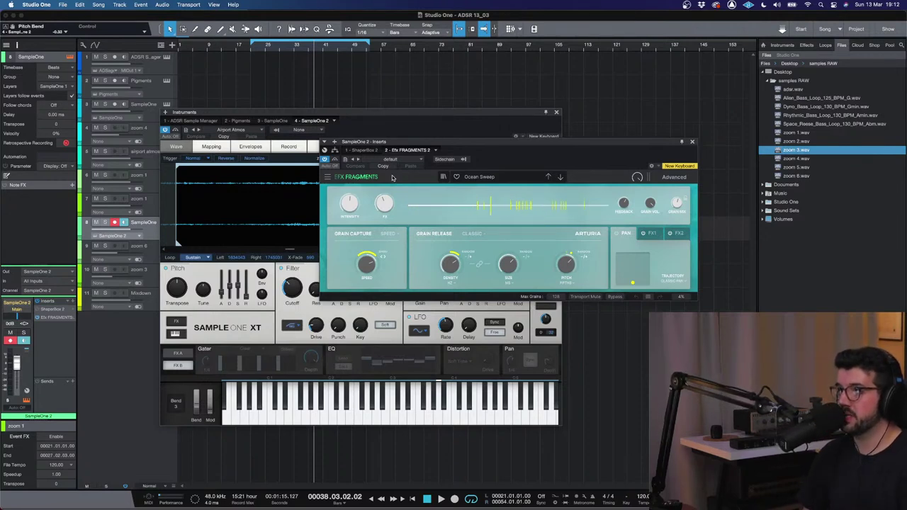
- Open the Pigments instrument and change its Engine 2 type to Sample to show the granular section
{"action": "left_click", "coordinate": [259, 98]}
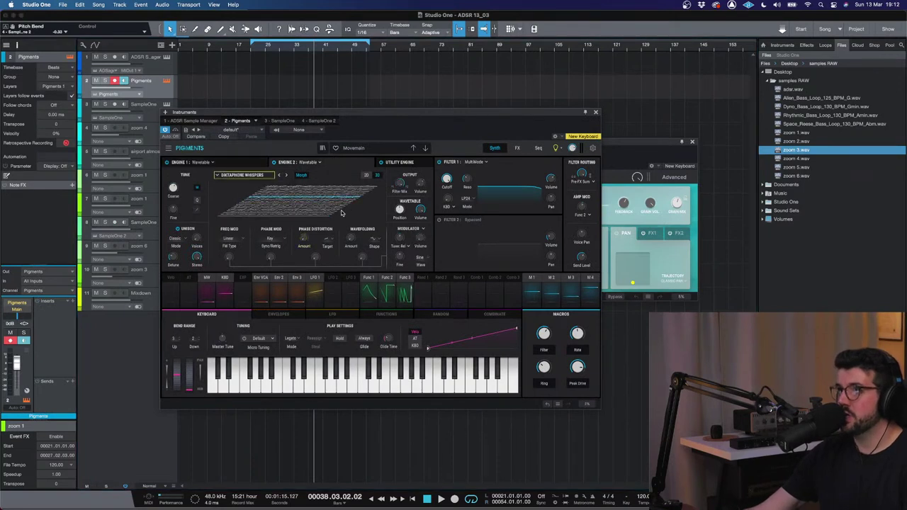
{"action": "left_click", "coordinate": [319, 163]}
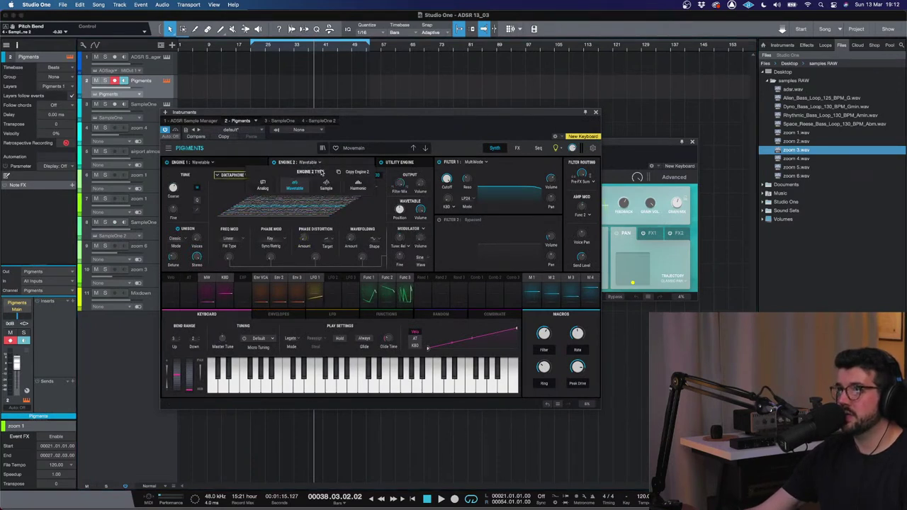
{"action": "left_click", "coordinate": [326, 185]}
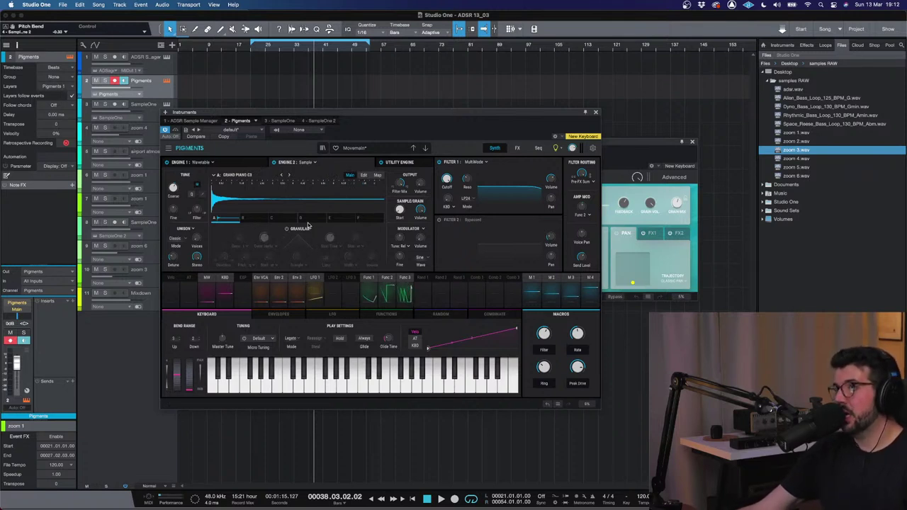
- Return to the SampleOne 2 track, close its instrument editor and show the advanced controls of Efx FRAGMENTS
{"action": "left_click", "coordinate": [145, 224]}
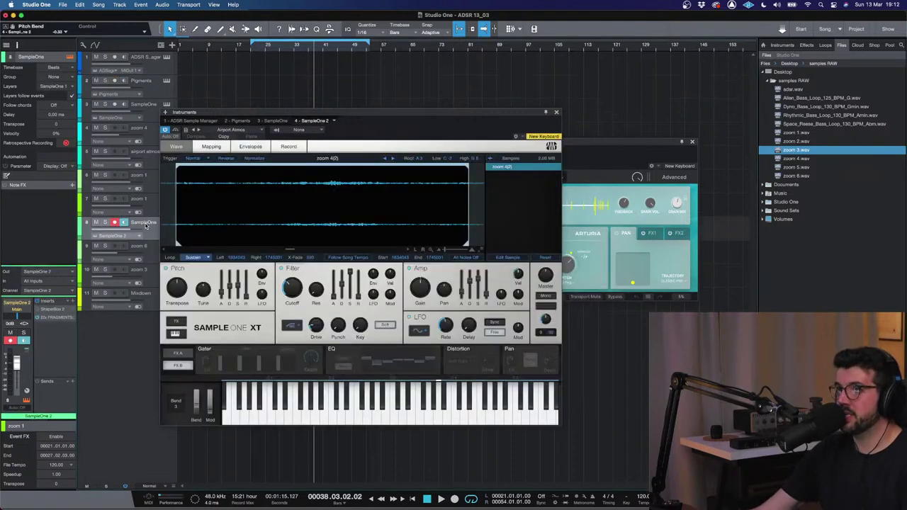
{"action": "left_click", "coordinate": [555, 113]}
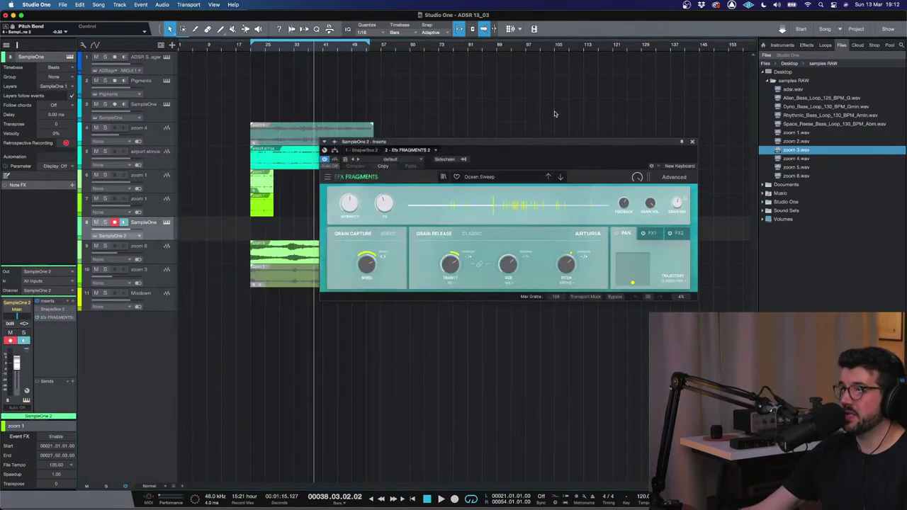
{"action": "left_click", "coordinate": [675, 177]}
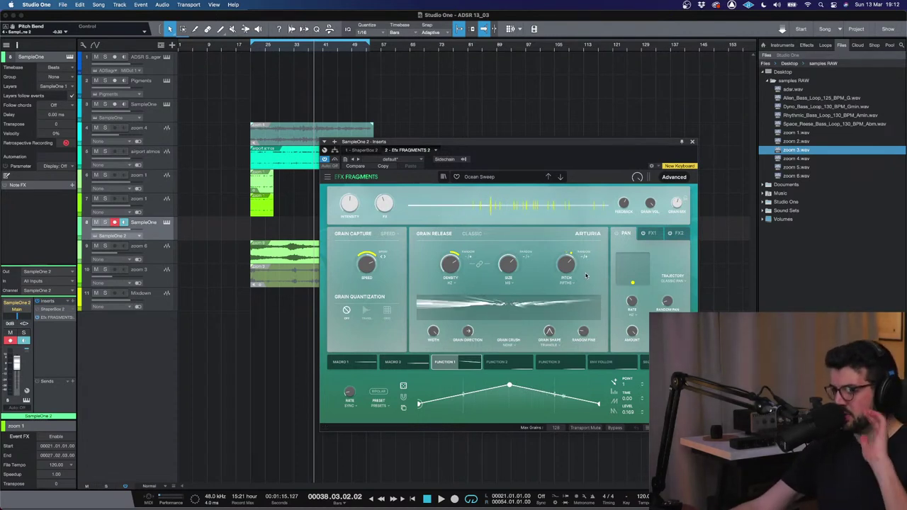
- Try the Waterfall Octave delay preset in Efx FRAGMENTS with the Intensity macro at about 20%
{"action": "left_click", "coordinate": [469, 177]}
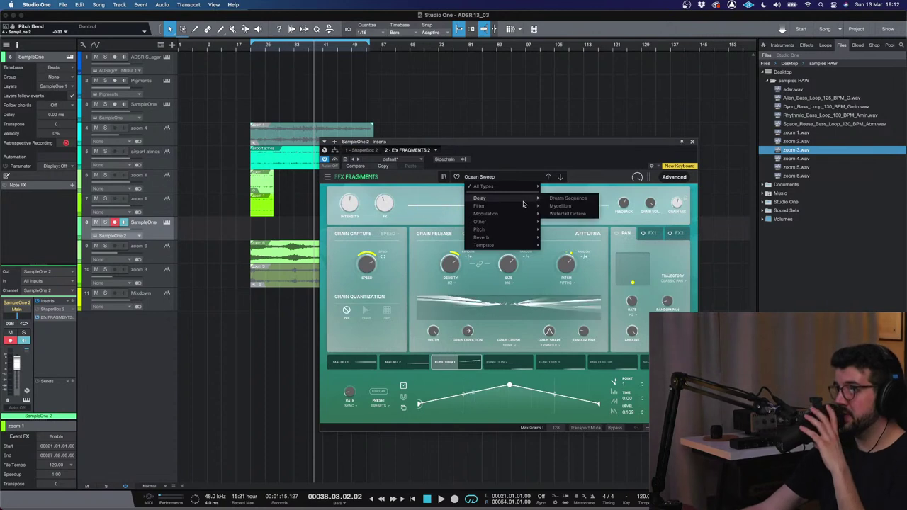
{"action": "mouse_move", "coordinate": [524, 202]}
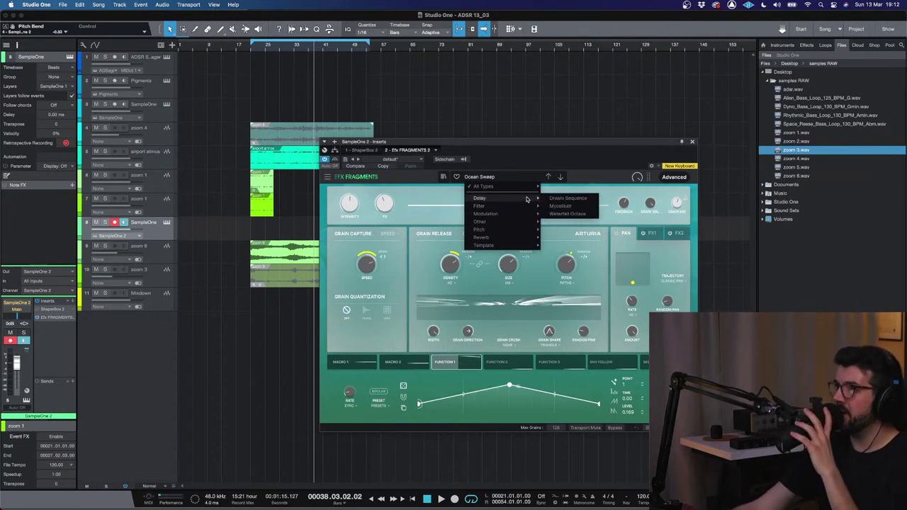
{"action": "left_click", "coordinate": [567, 213]}
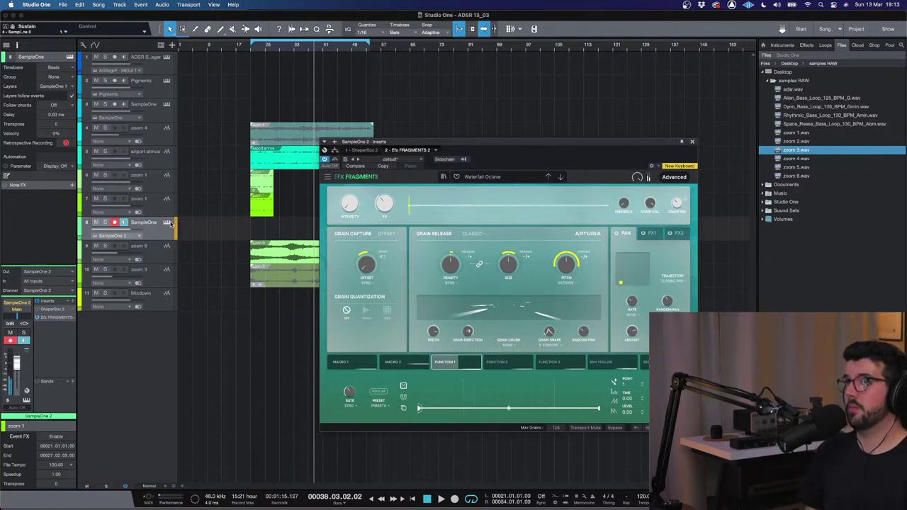
{"action": "mouse_move", "coordinate": [383, 205]}
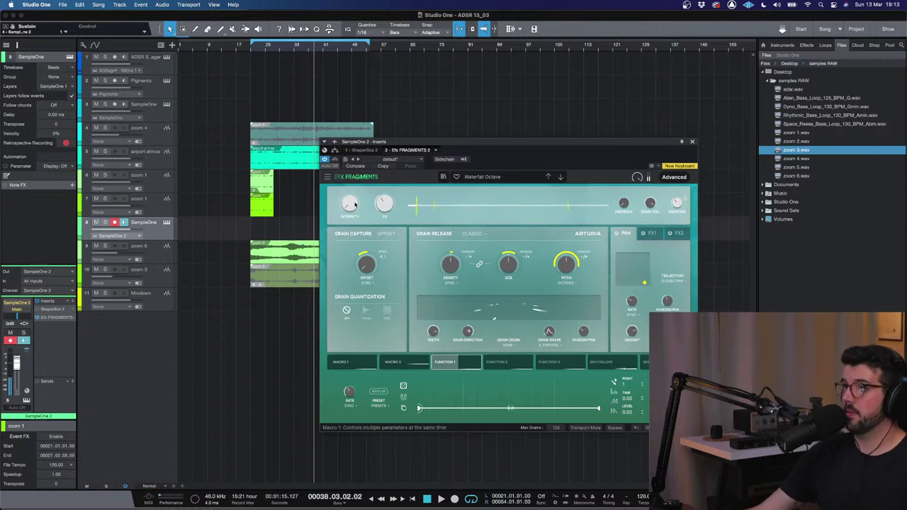
{"action": "mouse_move", "coordinate": [383, 204]}
{"action": "left_mouse_down"}
{"action": "mouse_move", "coordinate": [383, 191]}
{"action": "mouse_move", "coordinate": [383, 204]}
{"action": "left_mouse_up"}
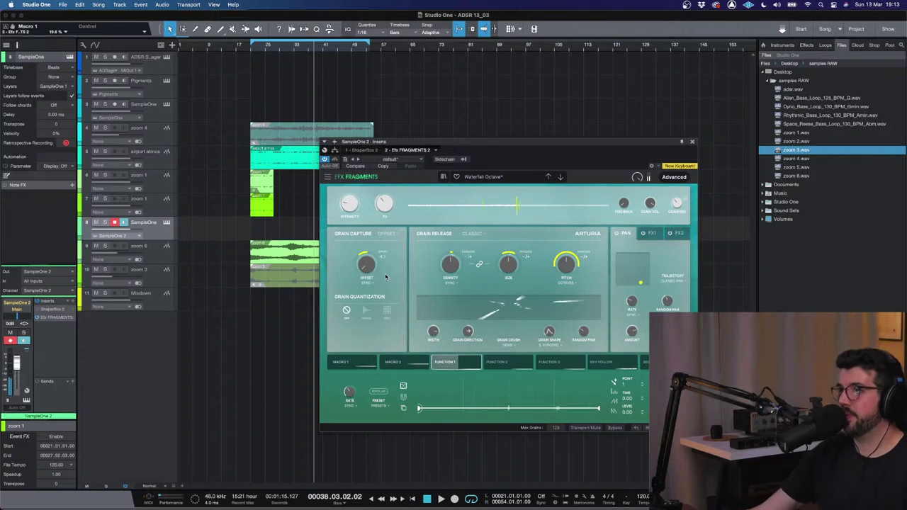
- Load the Groove Maker filter preset in Efx FRAGMENTS, set the FX macro to about 27% and adjust the grain mix
{"action": "left_click", "coordinate": [521, 179]}
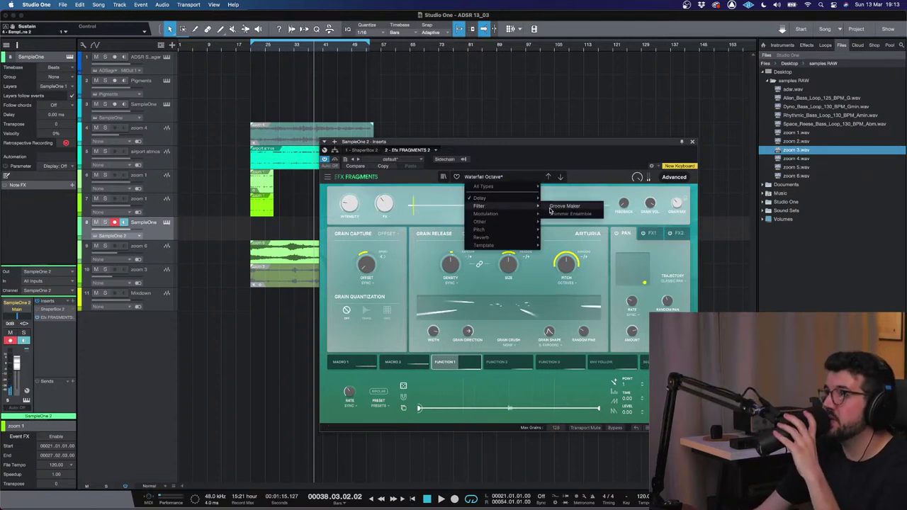
{"action": "left_click", "coordinate": [549, 209]}
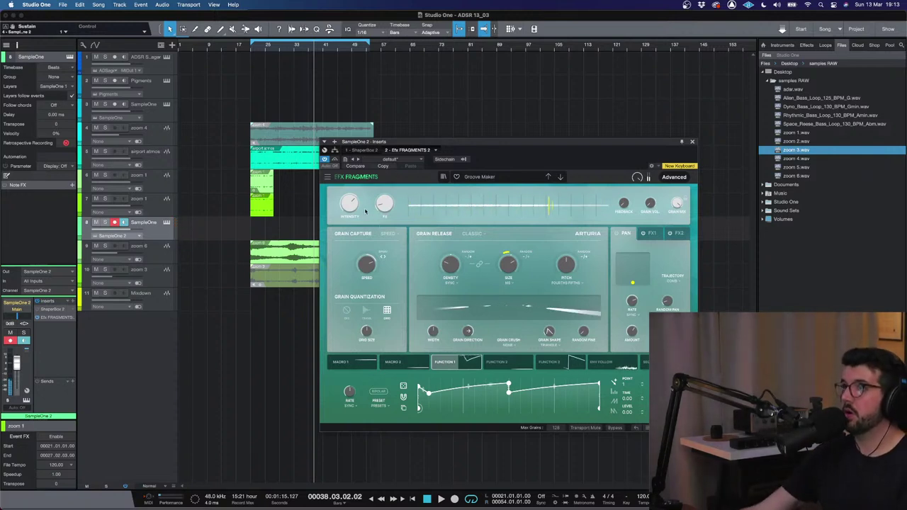
{"action": "left_click_drag", "start_coordinate": [383, 204], "coordinate": [383, 200]}
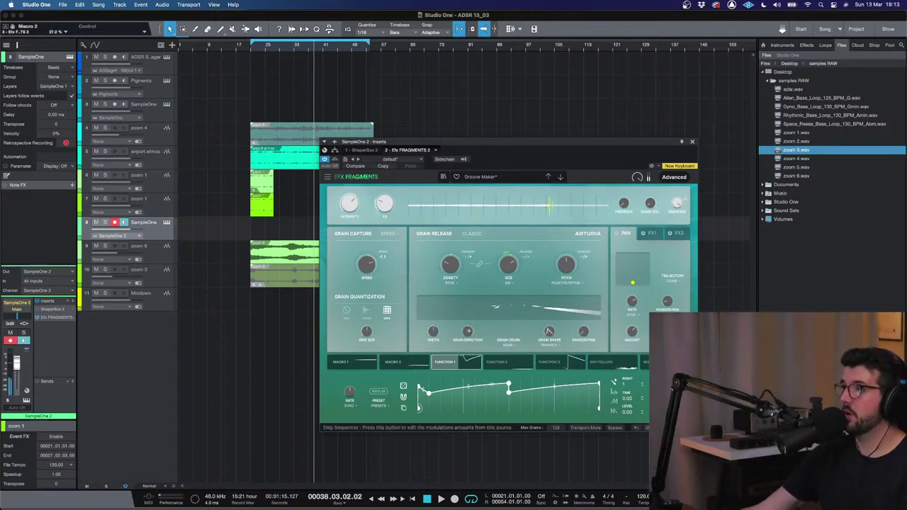
{"action": "mouse_move", "coordinate": [676, 204]}
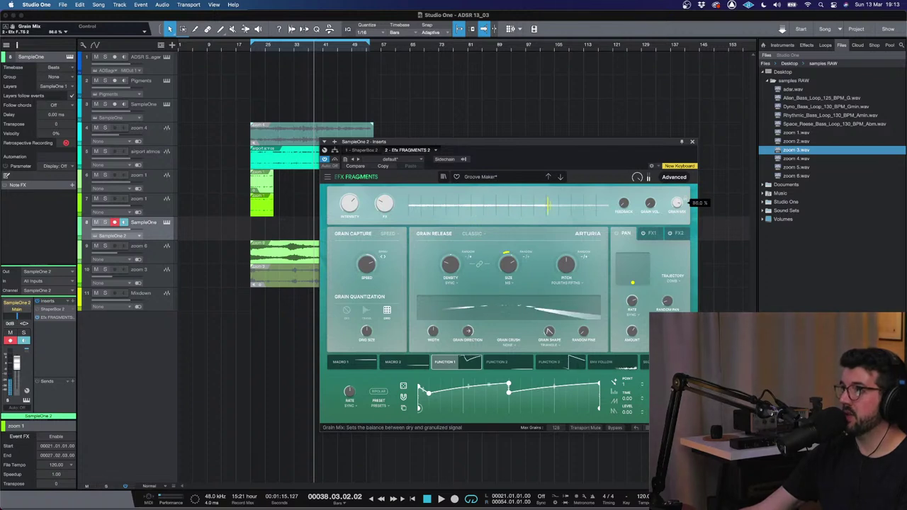
{"action": "left_click_drag", "start_coordinate": [676, 203], "coordinate": [677, 204]}
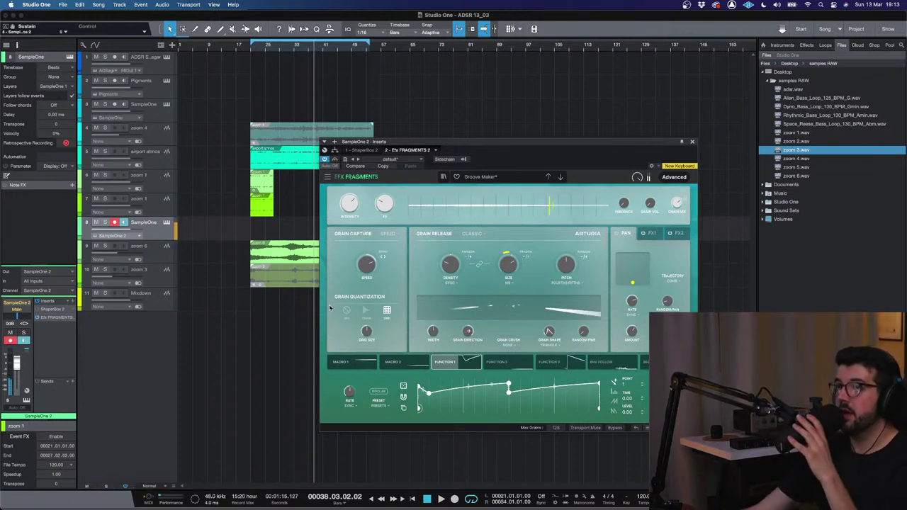
- Store the SampleOne 2 instrument together with its effects as an Instrument+FX preset named "Airport Atmos w/FX"
{"action": "key", "text": "F11"}
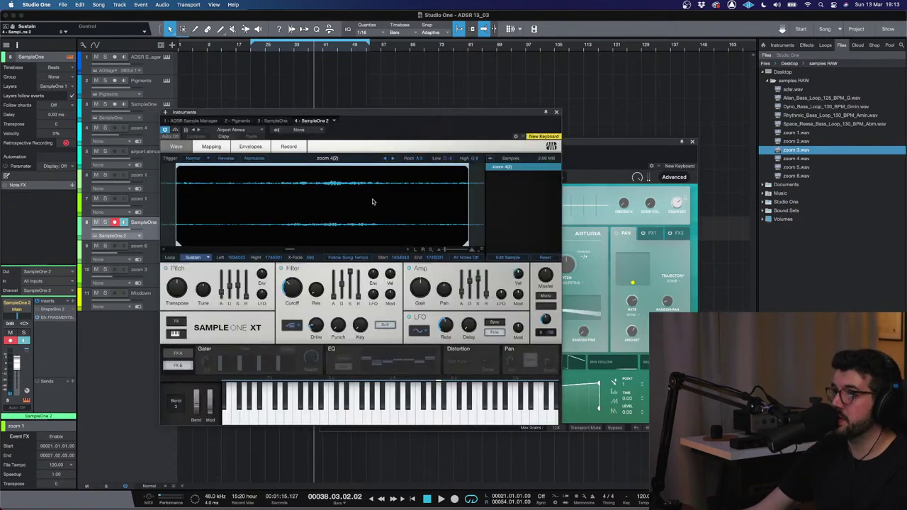
{"action": "left_click", "coordinate": [186, 132]}
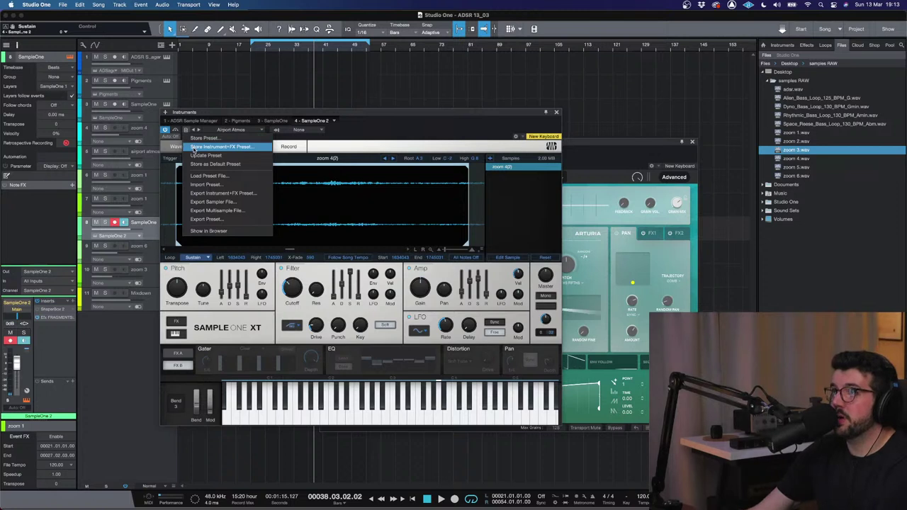
{"action": "left_click", "coordinate": [212, 146]}
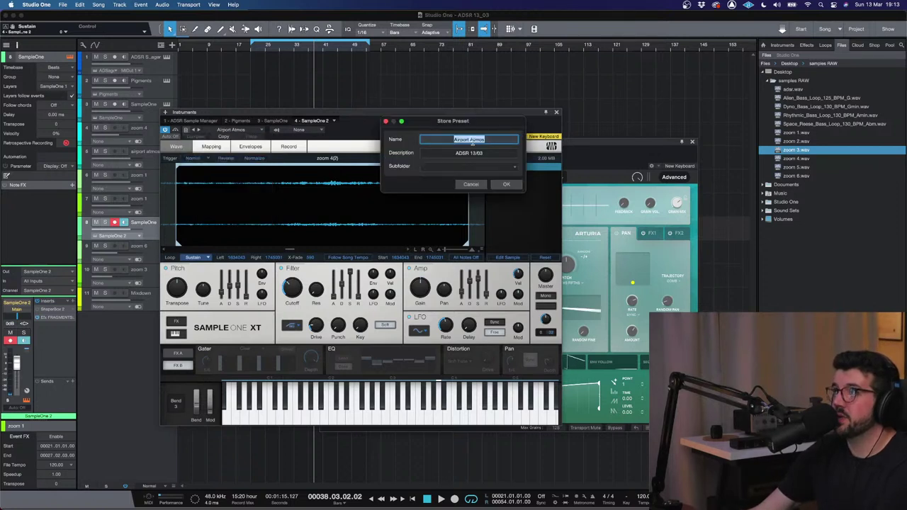
{"action": "left_click", "coordinate": [503, 140]}
{"action": "type", "text": "w"}
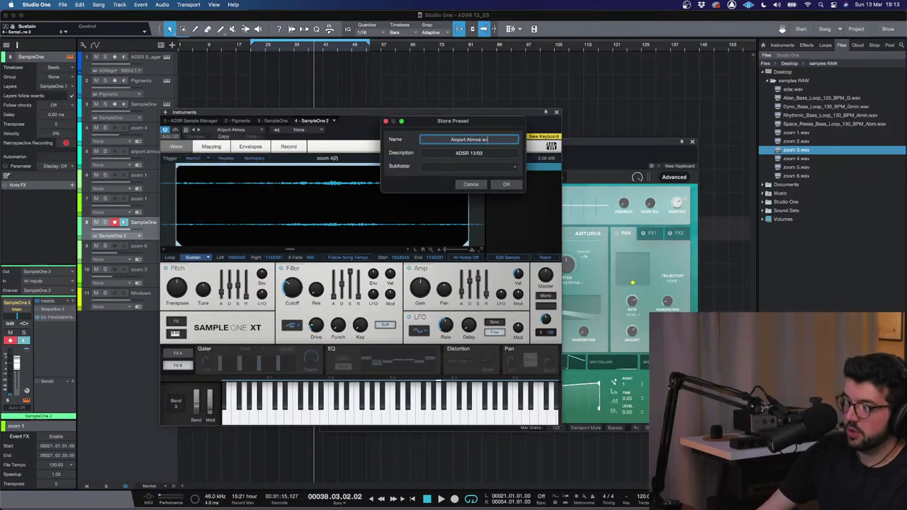
{"action": "type", "text": "/FX"}
{"action": "key", "text": "Return"}
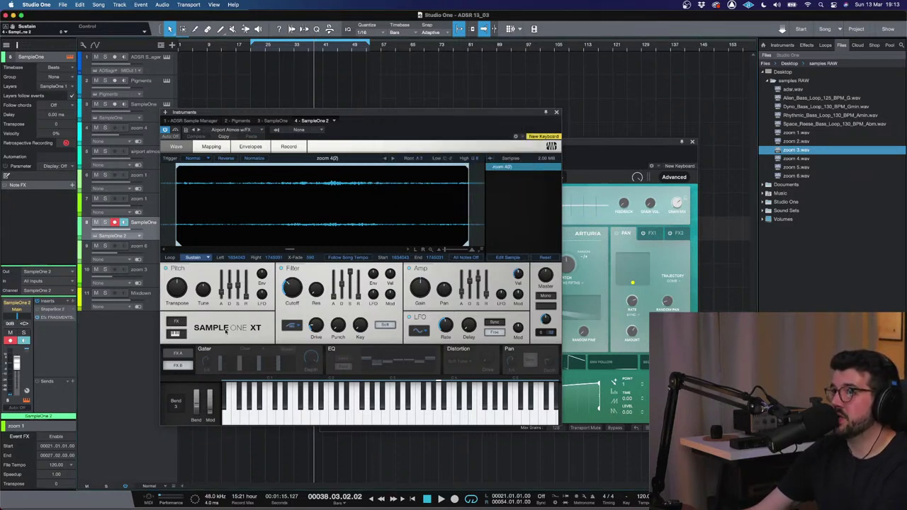
{"action": "left_click", "coordinate": [69, 301]}
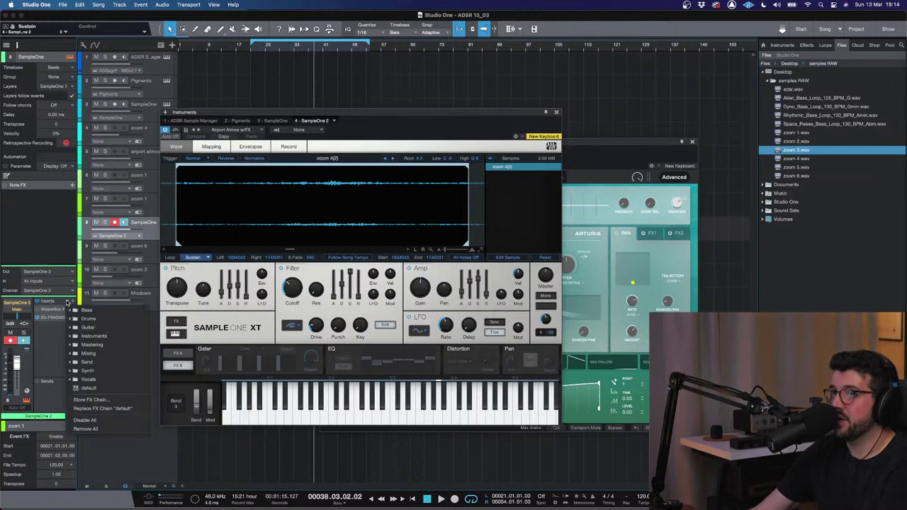
{"action": "left_click", "coordinate": [103, 402]}
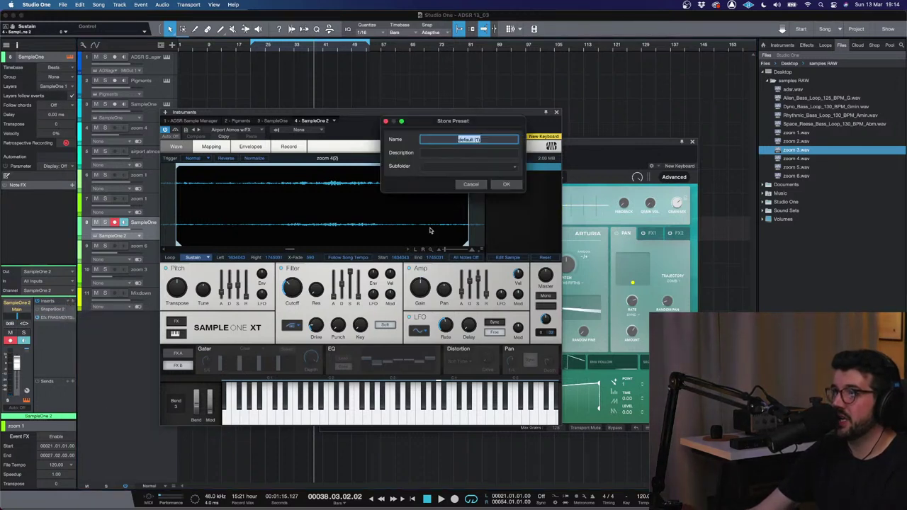
{"action": "left_click", "coordinate": [469, 185]}
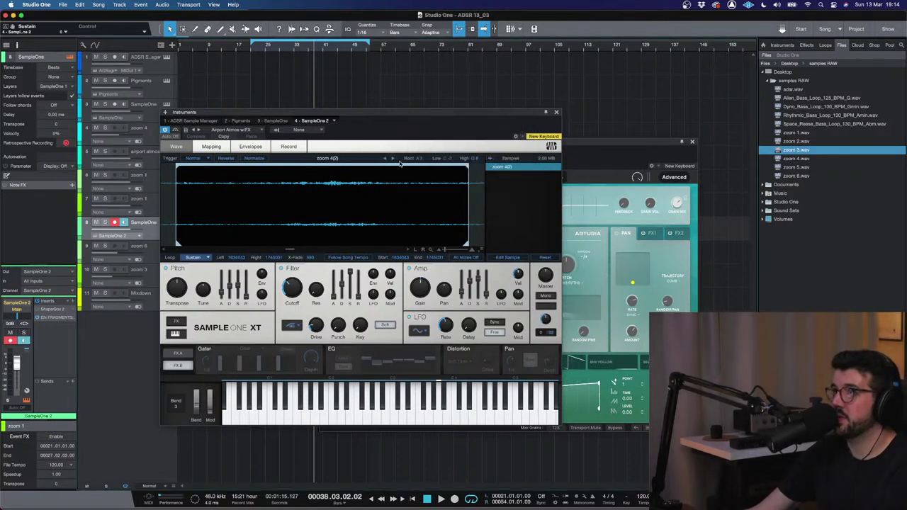
{"action": "left_click", "coordinate": [184, 130]}
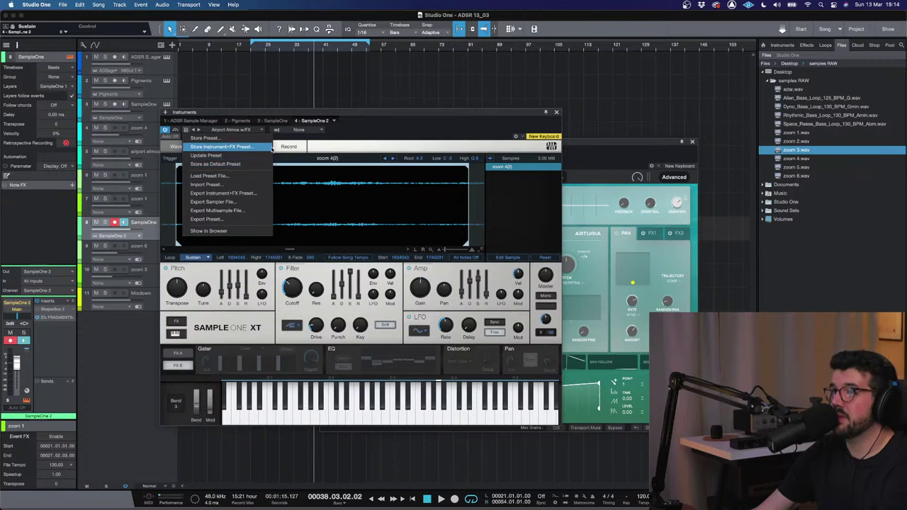
{"action": "left_click", "coordinate": [378, 131]}
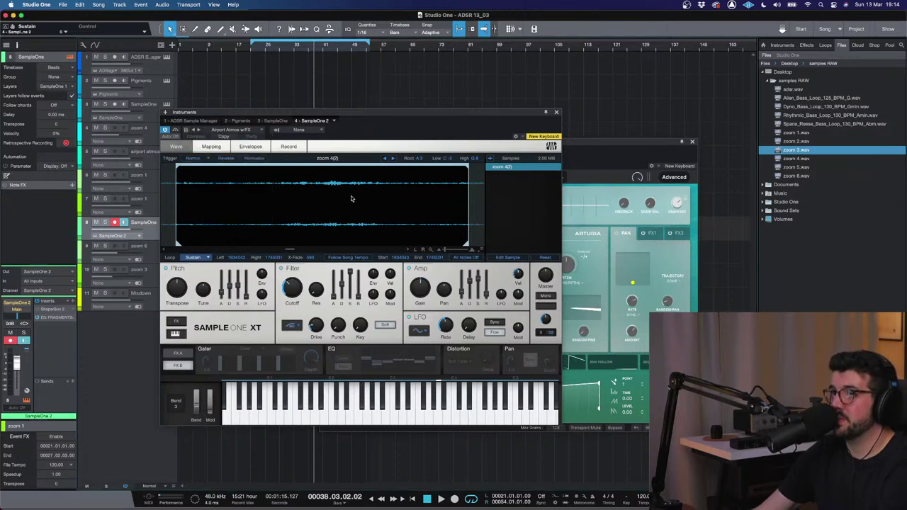
- Load the Airport Atmos w/FX preset and open its Efx FRAGMENTS insert beside the sampler
{"action": "left_click", "coordinate": [238, 130]}
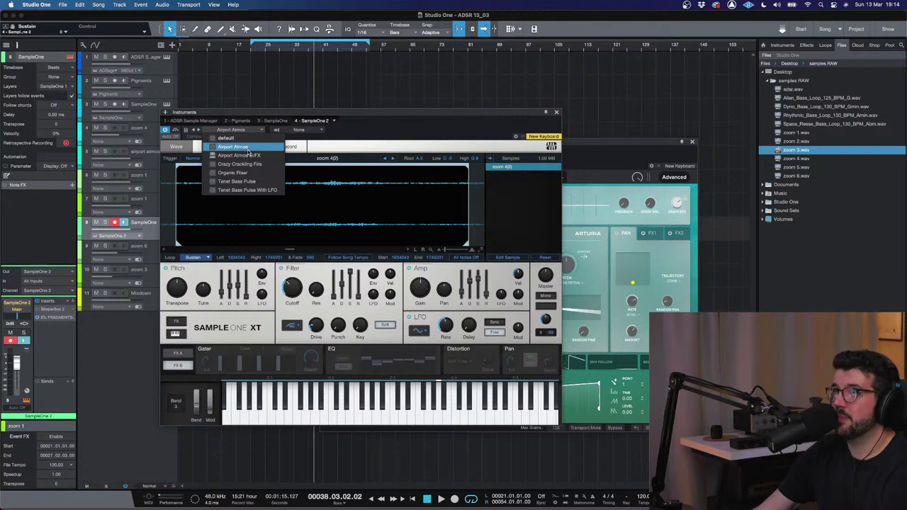
{"action": "left_click", "coordinate": [266, 155]}
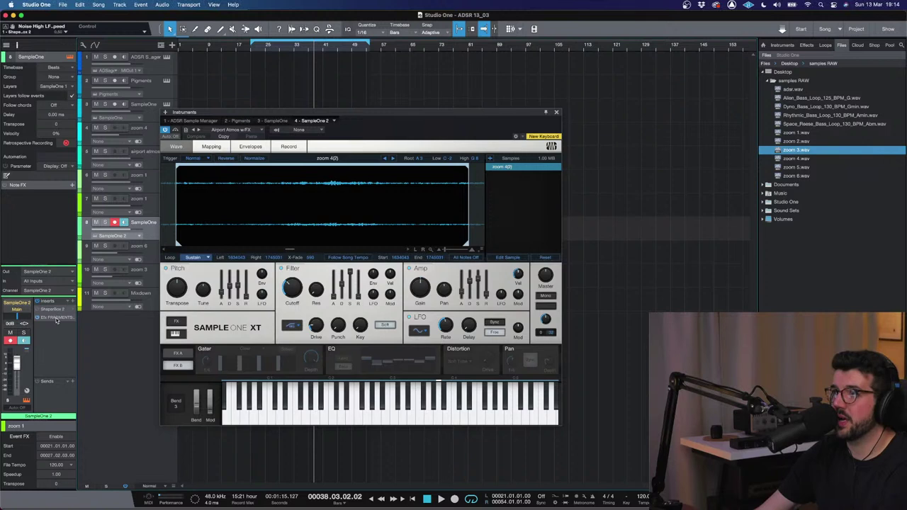
{"action": "left_click", "coordinate": [56, 318]}
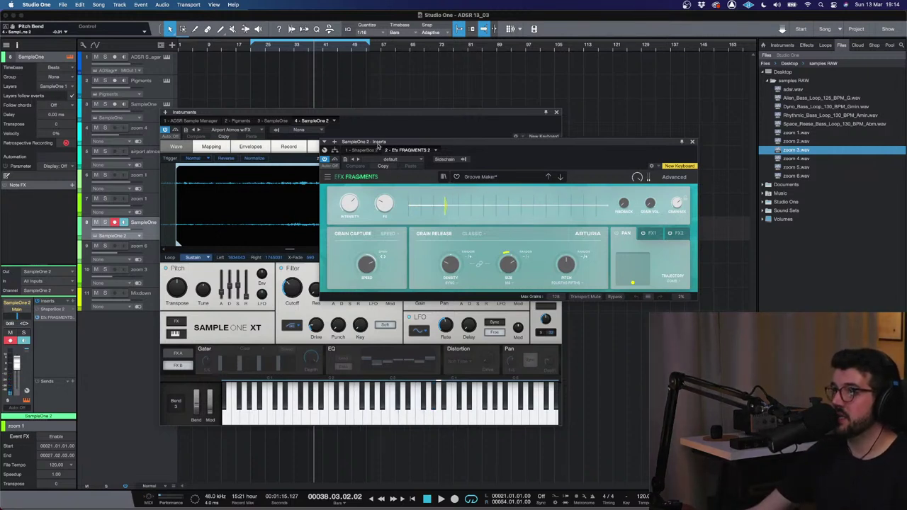
{"action": "left_click_drag", "start_coordinate": [371, 144], "coordinate": [409, 144]}
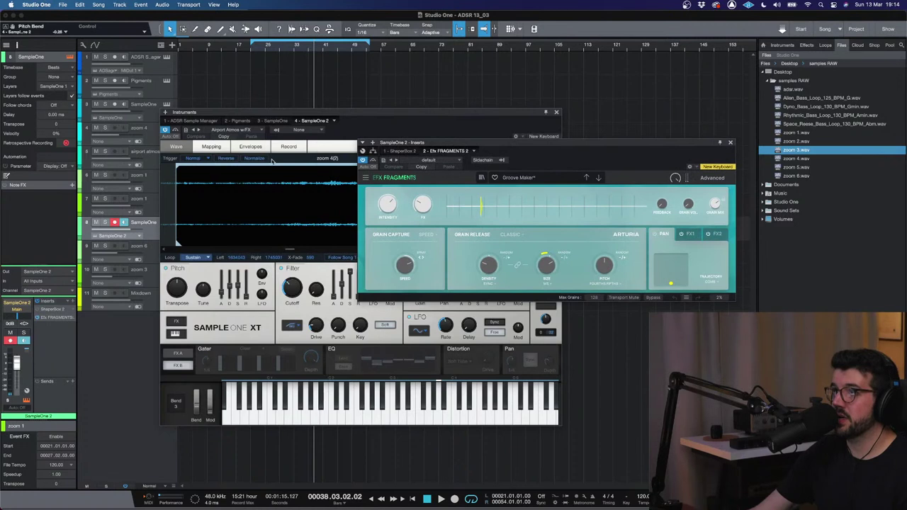
- Load the Crazy Crackling Fire preset in SampleOne 2 and close the insert and instrument windows
{"action": "left_click", "coordinate": [293, 159]}
{"action": "left_click", "coordinate": [230, 129]}
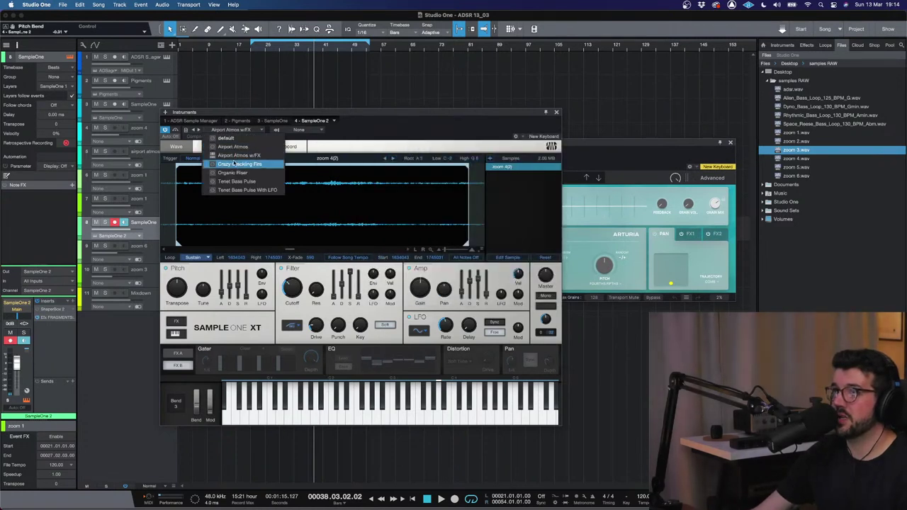
{"action": "left_click", "coordinate": [234, 163]}
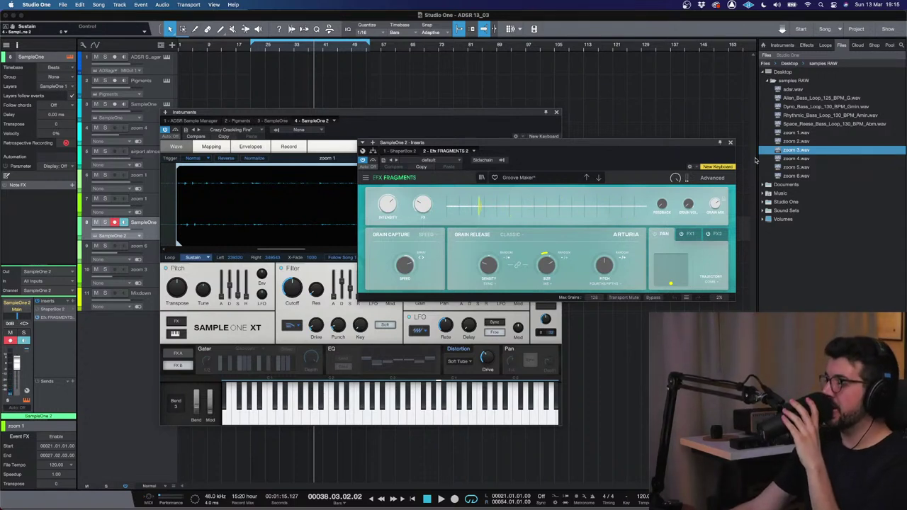
{"action": "left_click", "coordinate": [729, 141]}
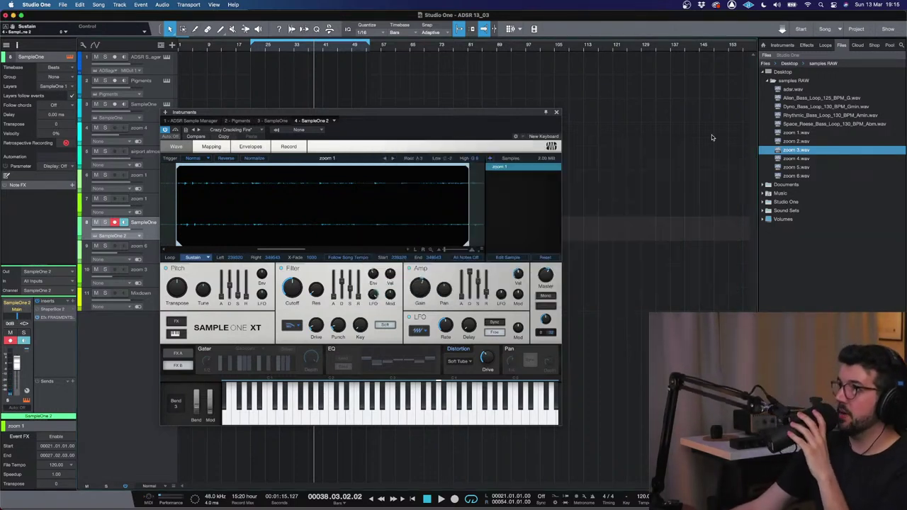
{"action": "left_click", "coordinate": [557, 113]}
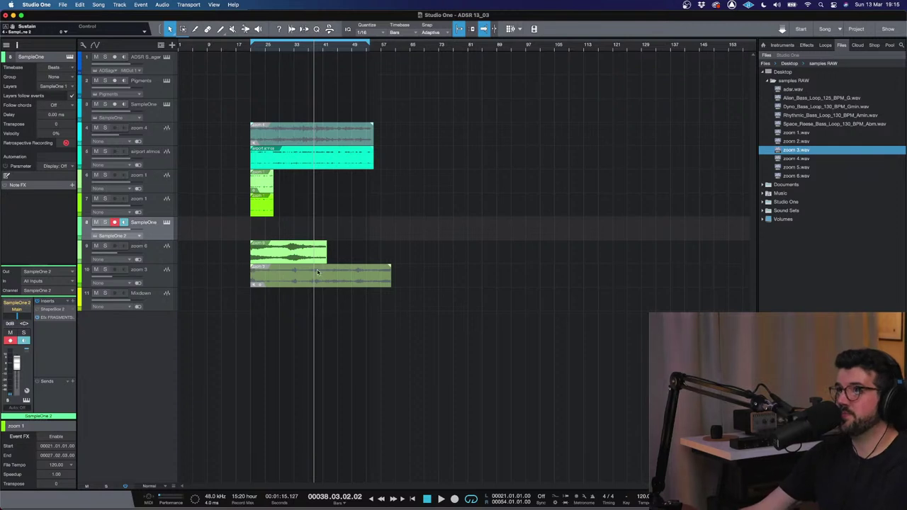
- Mute the remaining active audio clips and move the zoom 6 and zoom 3 tracks above the armed SampleOne track
{"action": "key", "text": "6"}
{"action": "left_click_drag", "start_coordinate": [287, 252], "coordinate": [264, 160]}
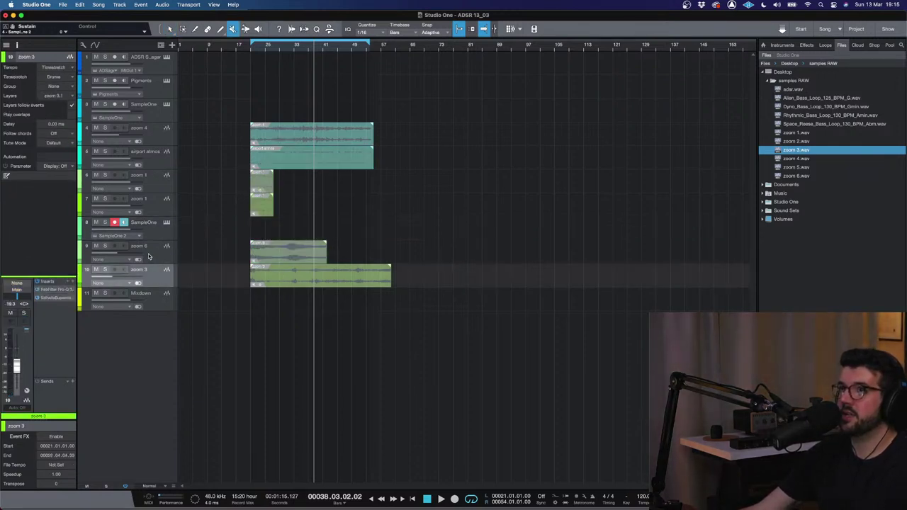
{"action": "left_click_drag", "start_coordinate": [150, 256], "coordinate": [157, 231]}
{"action": "left_click_drag", "start_coordinate": [159, 289], "coordinate": [169, 249]}
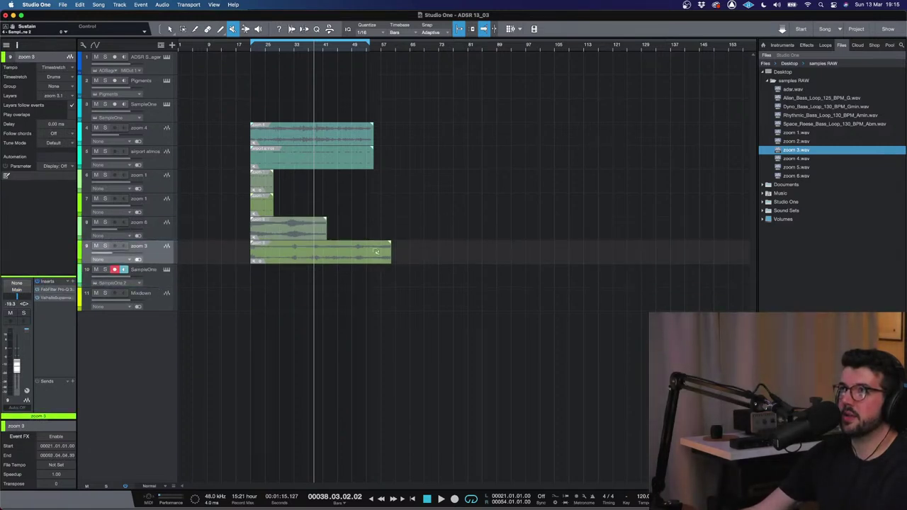
- Pack the six audio tracks from zoom 4 through zoom 3 into a folder named AUDIO
{"action": "left_click", "coordinate": [164, 142], "text": "shift"}
{"action": "right_click", "coordinate": [164, 142]}
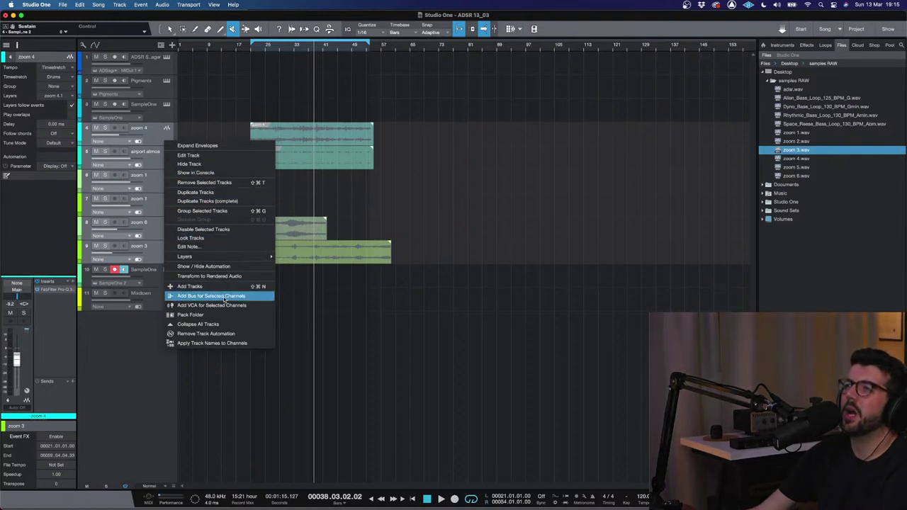
{"action": "left_click", "coordinate": [205, 314]}
{"action": "double_click", "coordinate": [138, 129]}
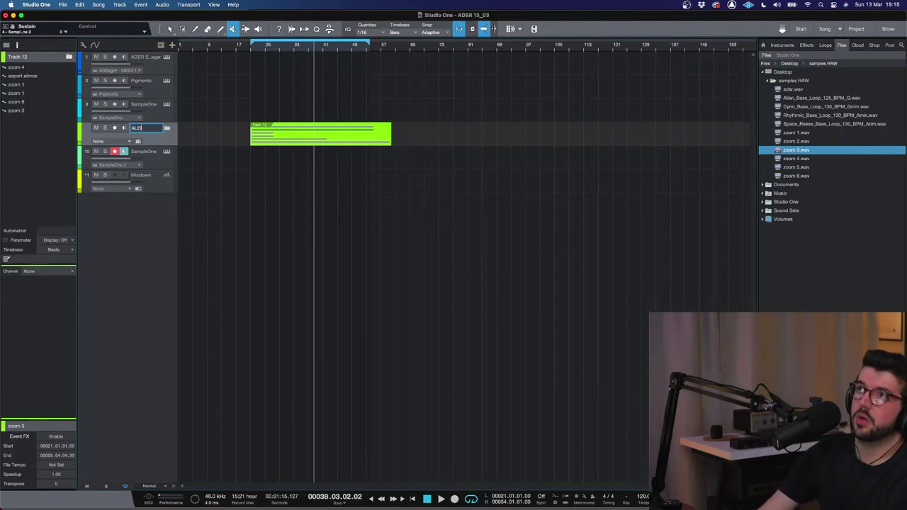
{"action": "type", "text": "AUDIO"}
{"action": "key", "text": "Return"}
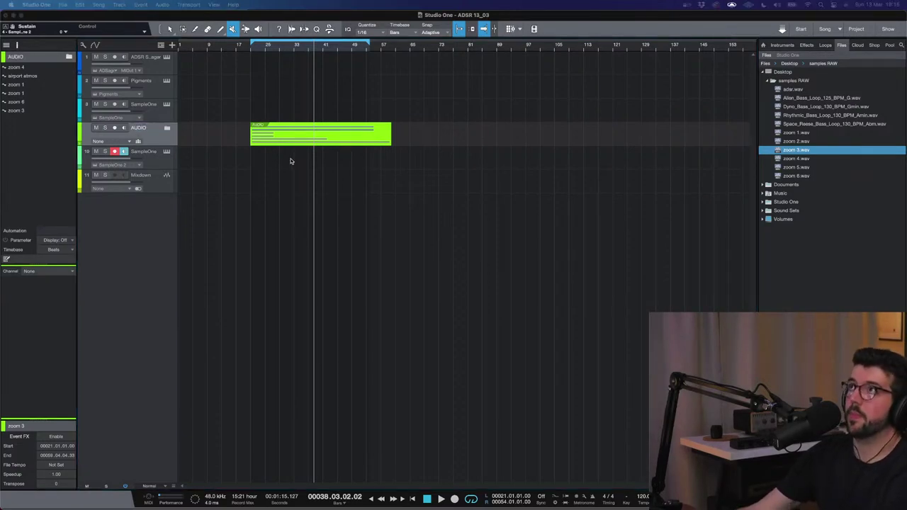
{"action": "left_click", "coordinate": [292, 157]}
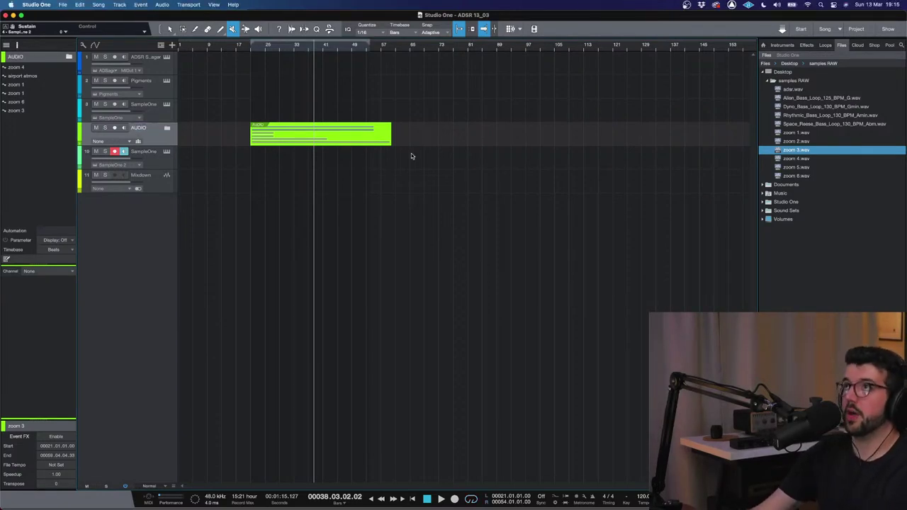
- Open the SampleOne 2 instrument, load its default preset and move its window closer to the file browser
{"action": "left_click", "coordinate": [140, 154]}
{"action": "left_click", "coordinate": [168, 152]}
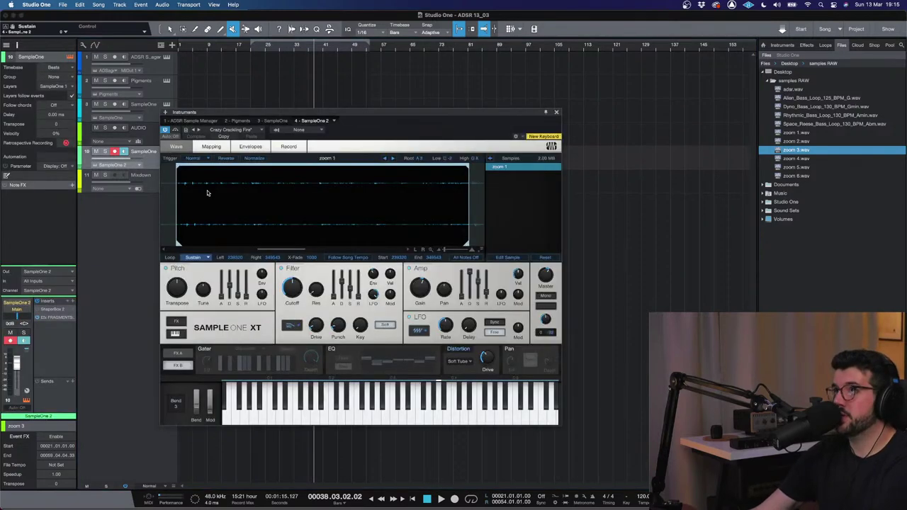
{"action": "left_click", "coordinate": [227, 130]}
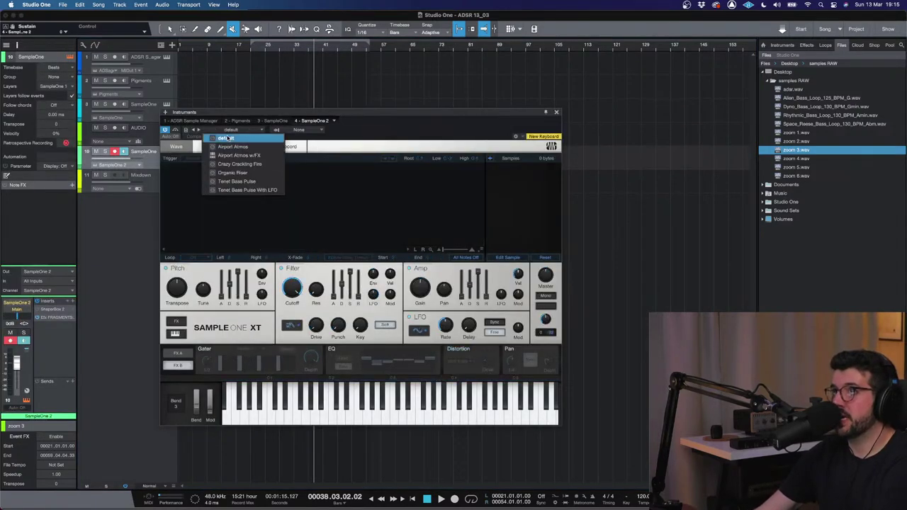
{"action": "left_click", "coordinate": [418, 114]}
{"action": "left_click_drag", "start_coordinate": [431, 115], "coordinate": [523, 126]}
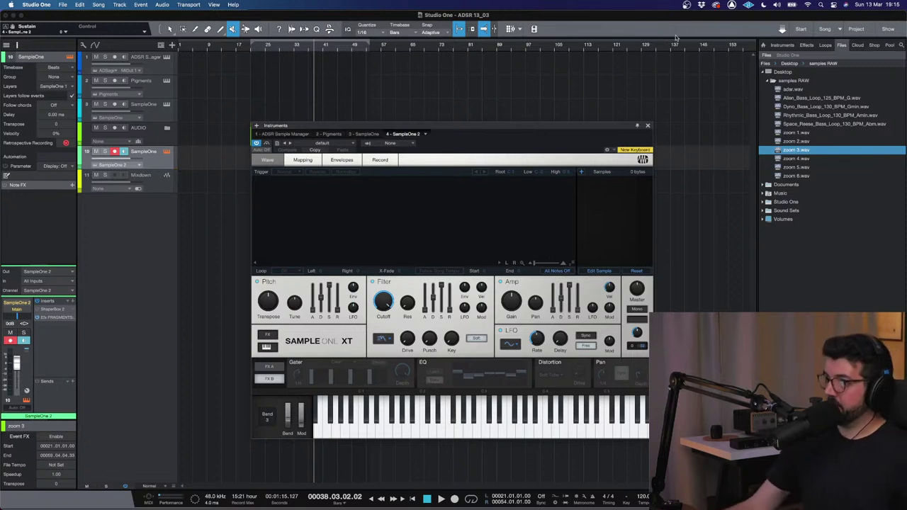
- Audition the bass samples in the samples RAW folder and load Dyno_Bass_Loop_130_BPM_Gmin.wav into SampleOne 2
{"action": "left_click", "coordinate": [822, 89]}
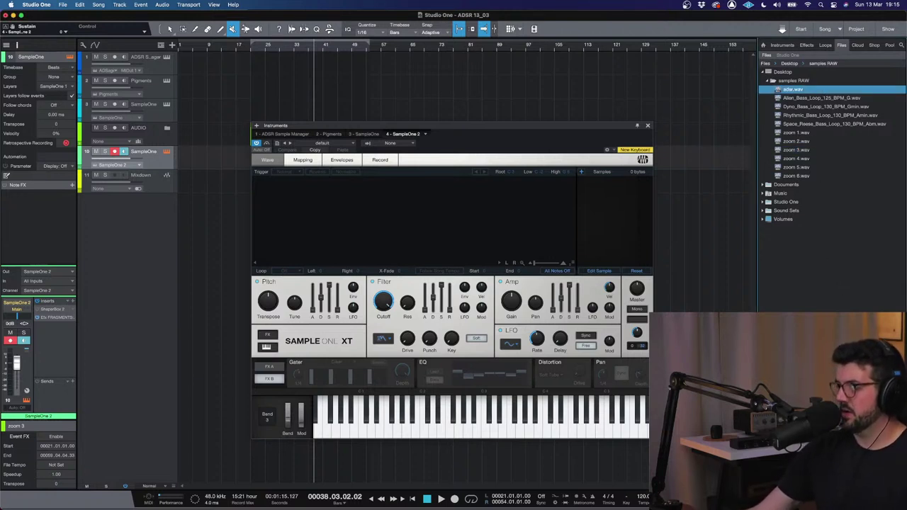
{"action": "left_click", "coordinate": [793, 99]}
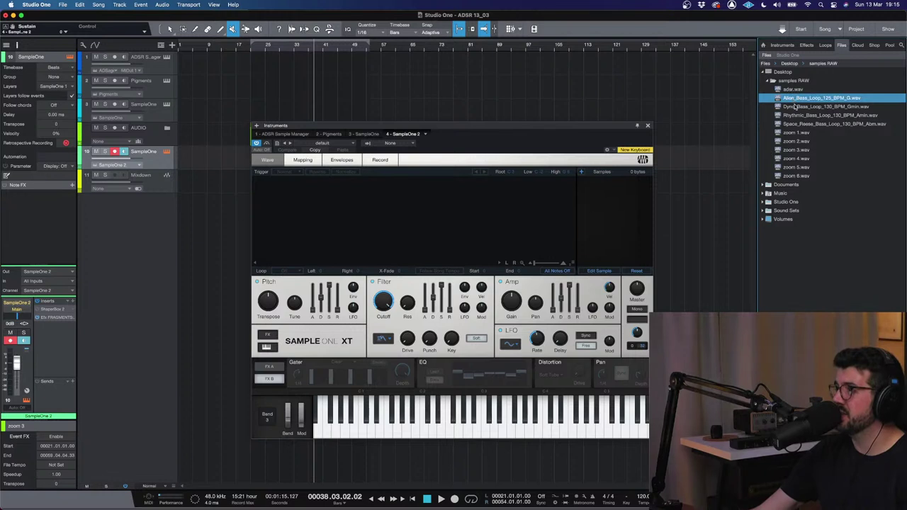
{"action": "left_click", "coordinate": [794, 107]}
{"action": "left_click", "coordinate": [794, 116]}
{"action": "left_click", "coordinate": [796, 108]}
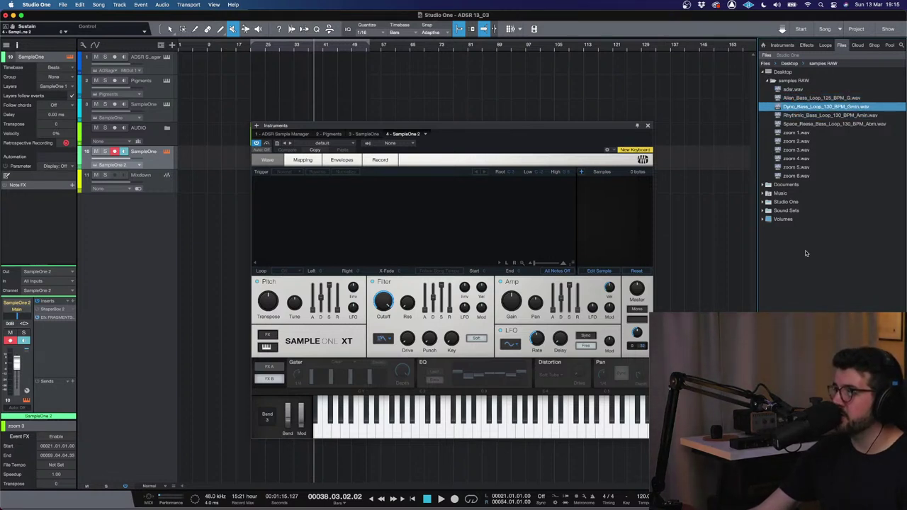
{"action": "left_click_drag", "start_coordinate": [746, 141], "coordinate": [485, 207]}
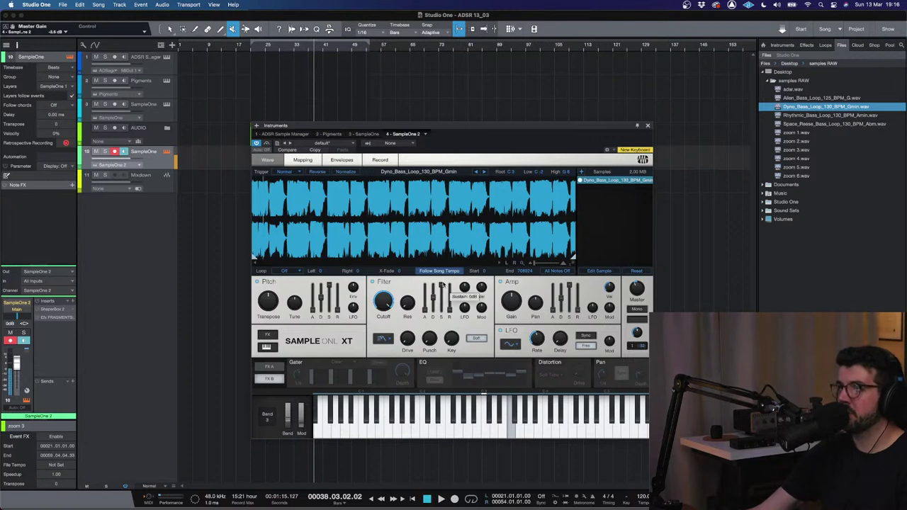
- Set the loop mode to Sustain and narrow the playback range to one bass hit, about samples 167111 to 193760
{"action": "left_click", "coordinate": [286, 271]}
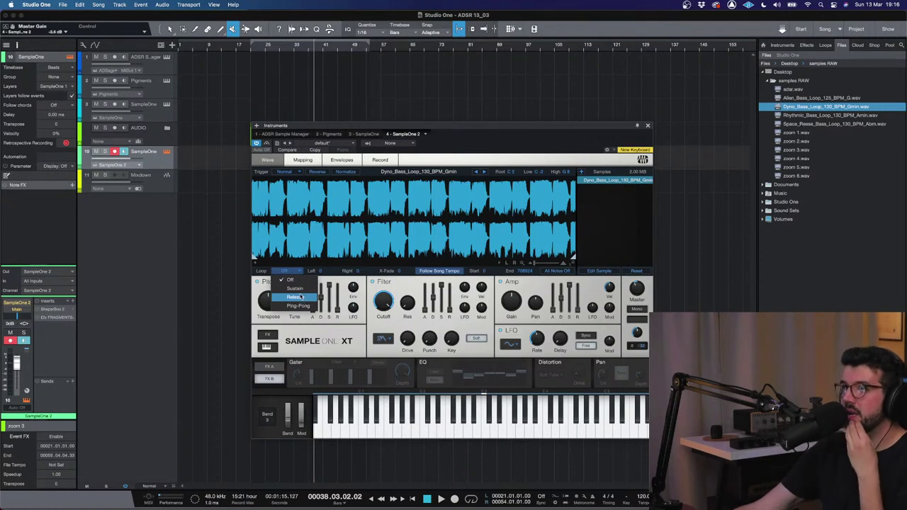
{"action": "left_click", "coordinate": [298, 291]}
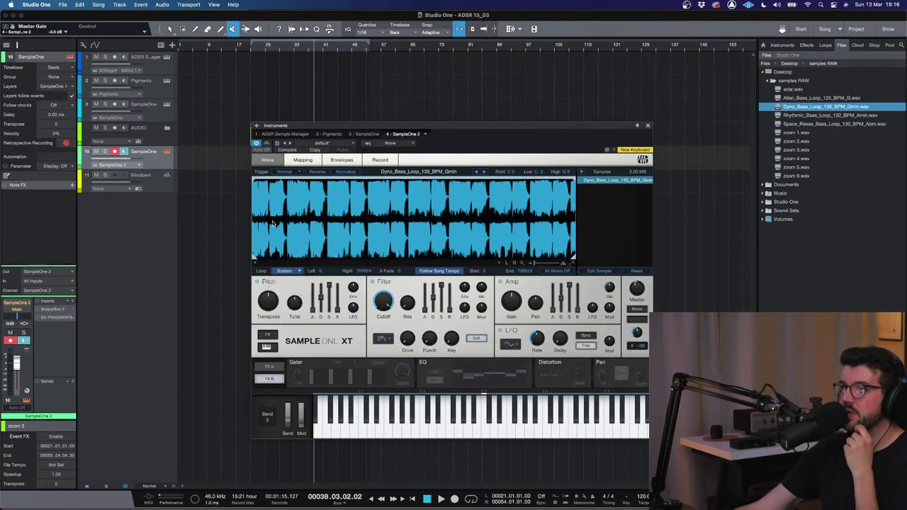
{"action": "left_click_drag", "start_coordinate": [256, 264], "coordinate": [339, 246]}
{"action": "mouse_move", "coordinate": [573, 257]}
{"action": "left_mouse_down"}
{"action": "mouse_move", "coordinate": [335, 261]}
{"action": "mouse_move", "coordinate": [356, 259]}
{"action": "mouse_move", "coordinate": [328, 250]}
{"action": "mouse_move", "coordinate": [332, 236]}
{"action": "left_mouse_up"}
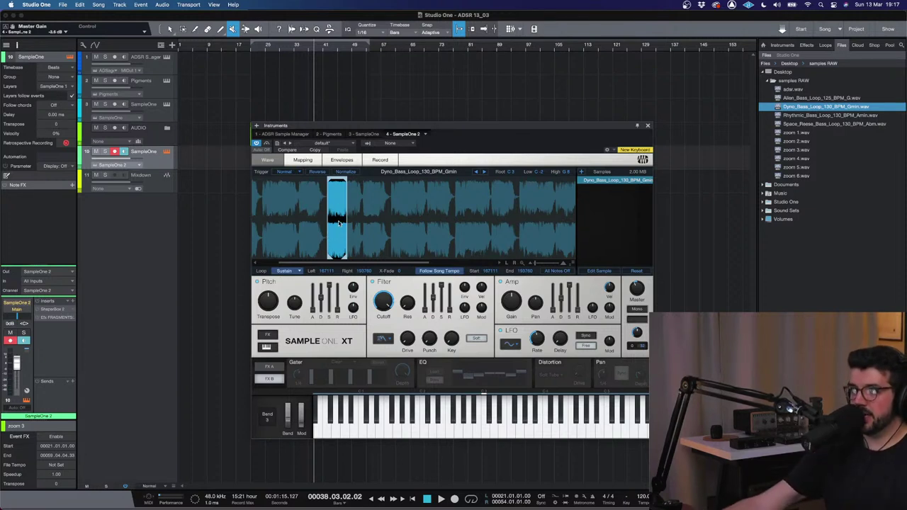
- Try a very short loop near the end of the bass hit, extending its start back to about sample 178792
{"action": "left_click_drag", "start_coordinate": [325, 245], "coordinate": [465, 243]}
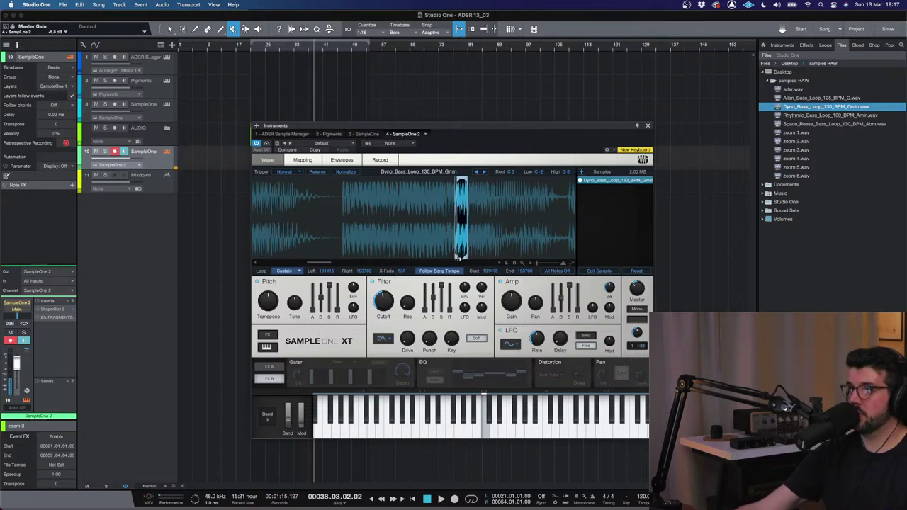
{"action": "left_click_drag", "start_coordinate": [457, 257], "coordinate": [436, 182]}
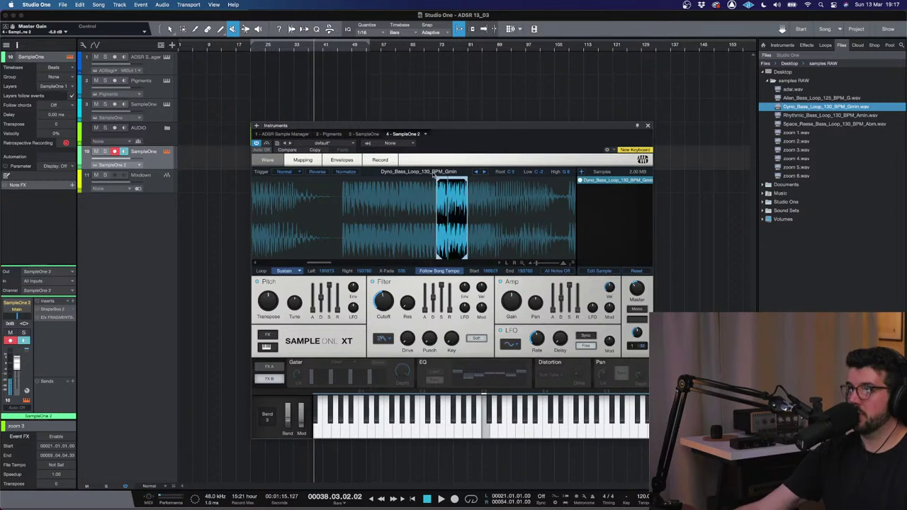
{"action": "left_click_drag", "start_coordinate": [441, 203], "coordinate": [398, 179]}
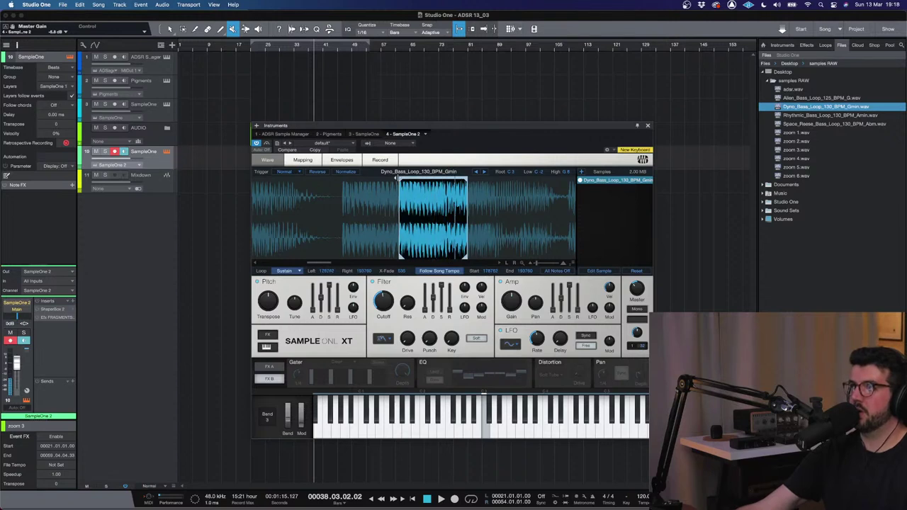
{"action": "scroll", "coordinate": [402, 254], "scroll_direction": "up", "scroll_amount": 3}
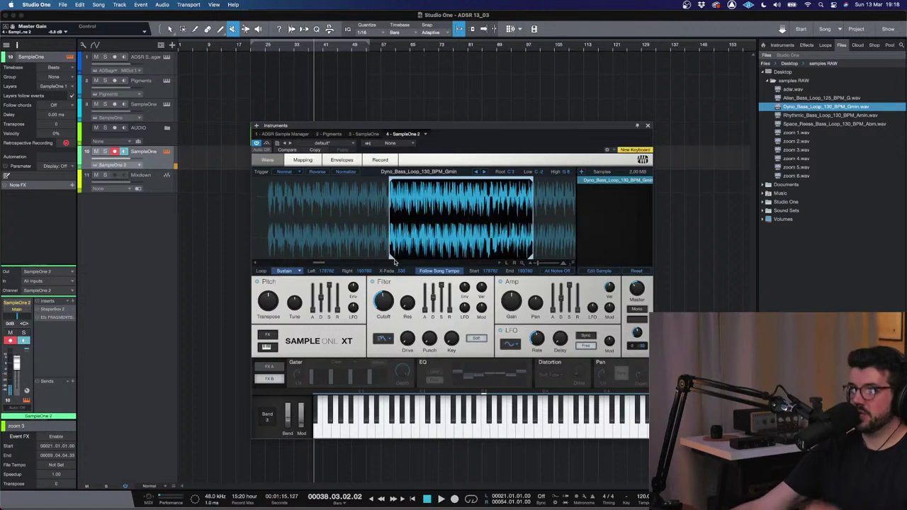
- Raise the filter cutoff to about 2.7 kHz and shorten the loop by moving its start to about sample 192183
{"action": "left_click_drag", "start_coordinate": [388, 298], "coordinate": [389, 276]}
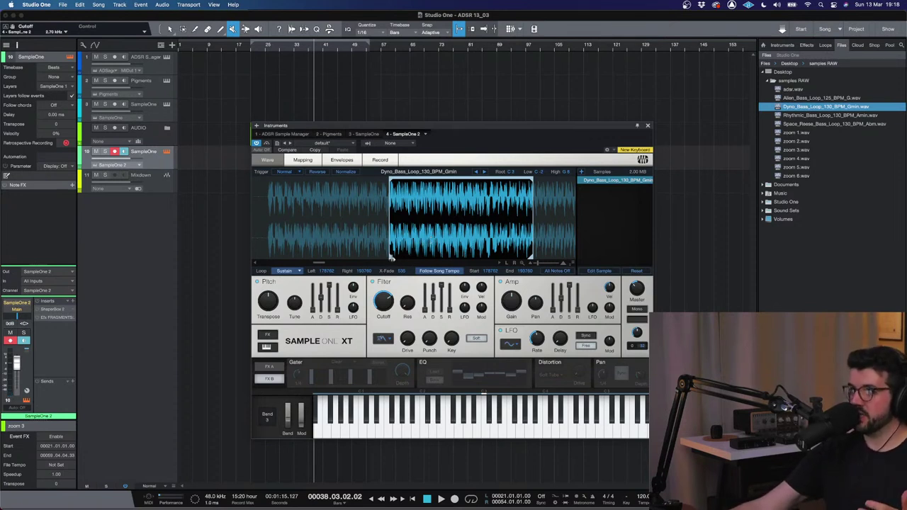
{"action": "mouse_move", "coordinate": [391, 257]}
{"action": "left_mouse_down"}
{"action": "mouse_move", "coordinate": [472, 254]}
{"action": "mouse_move", "coordinate": [541, 234]}
{"action": "mouse_move", "coordinate": [525, 234]}
{"action": "mouse_move", "coordinate": [519, 256]}
{"action": "mouse_move", "coordinate": [504, 246]}
{"action": "left_mouse_up"}
{"action": "left_click_drag", "start_coordinate": [450, 239], "coordinate": [451, 238]}
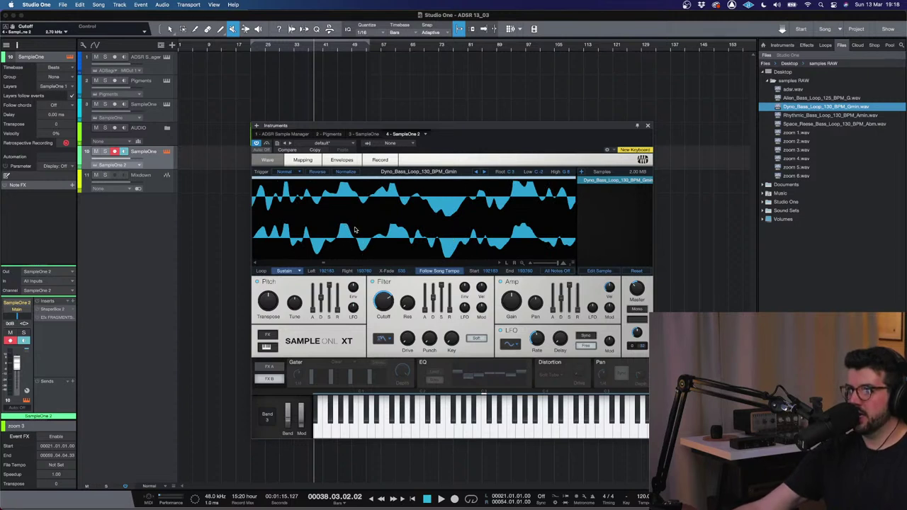
- Move the playback and loop start forward to about sample 193652, close to the end of the bass hit
{"action": "mouse_move", "coordinate": [366, 248]}
{"action": "left_mouse_down"}
{"action": "mouse_move", "coordinate": [368, 238]}
{"action": "mouse_move", "coordinate": [347, 269]}
{"action": "mouse_move", "coordinate": [296, 281]}
{"action": "mouse_move", "coordinate": [312, 263]}
{"action": "mouse_move", "coordinate": [335, 263]}
{"action": "left_mouse_up"}
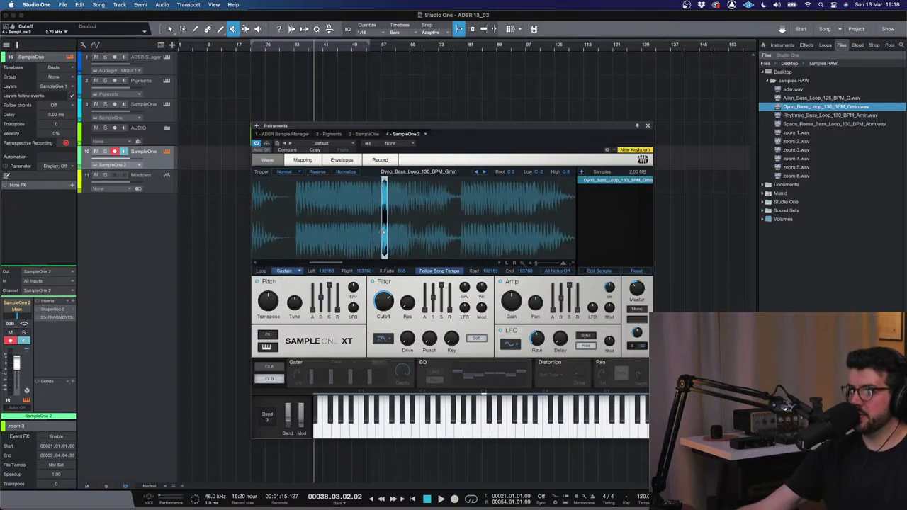
{"action": "mouse_move", "coordinate": [383, 234]}
{"action": "left_mouse_down"}
{"action": "mouse_move", "coordinate": [428, 249]}
{"action": "mouse_move", "coordinate": [419, 254]}
{"action": "left_mouse_up"}
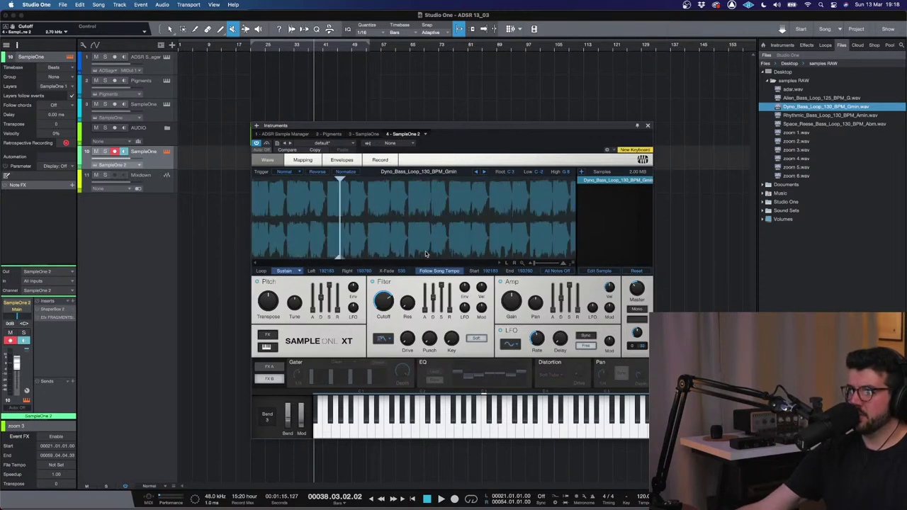
{"action": "left_click_drag", "start_coordinate": [322, 254], "coordinate": [381, 246]}
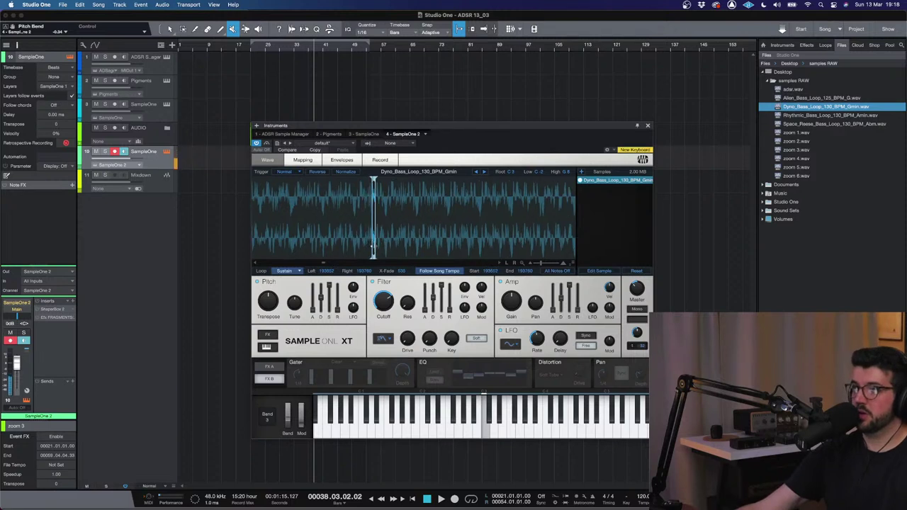
- Extend the playback end to about sample 194139 and set the sustain loop from about sample 193902 to that end
{"action": "mouse_move", "coordinate": [372, 248]}
{"action": "left_mouse_down"}
{"action": "mouse_move", "coordinate": [393, 258]}
{"action": "mouse_move", "coordinate": [468, 256]}
{"action": "left_mouse_up"}
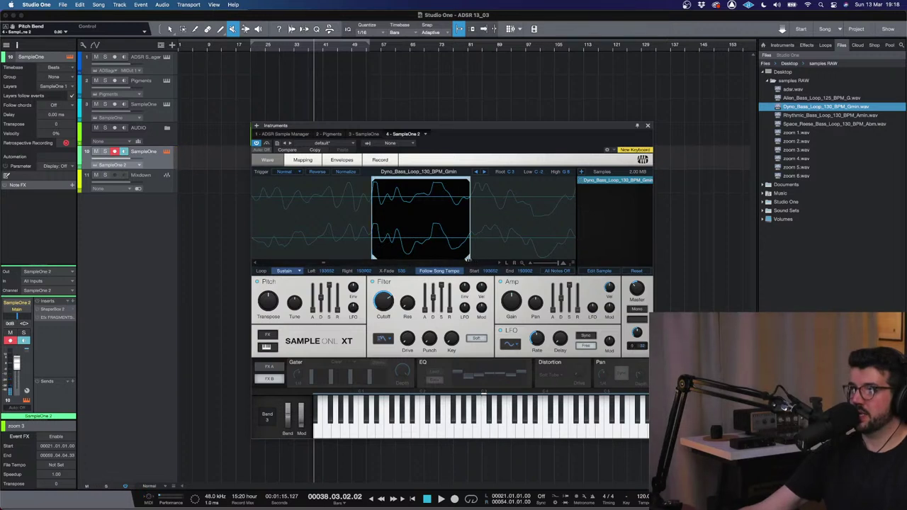
{"action": "left_click_drag", "start_coordinate": [468, 259], "coordinate": [508, 257]}
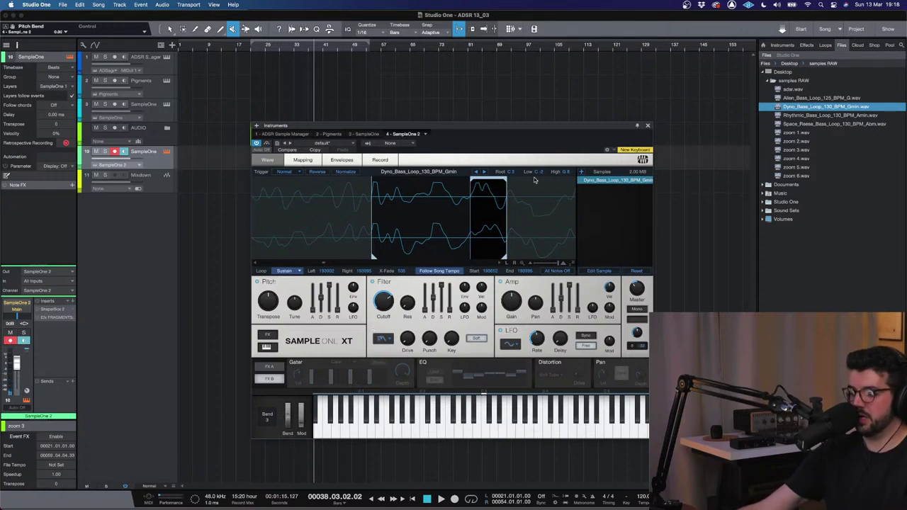
{"action": "left_click_drag", "start_coordinate": [503, 181], "coordinate": [548, 180]}
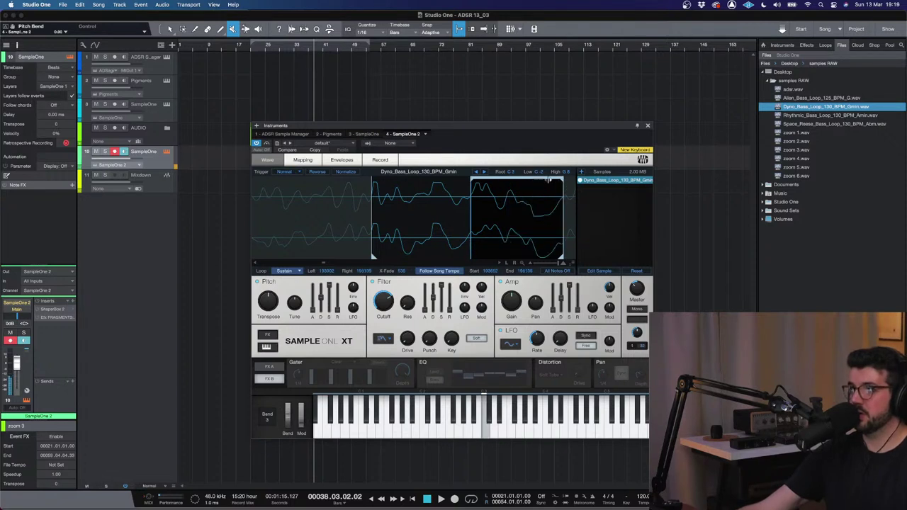
- Set the sample's root note to G 3 and turn off Follow Song Tempo
{"action": "left_click", "coordinate": [515, 173]}
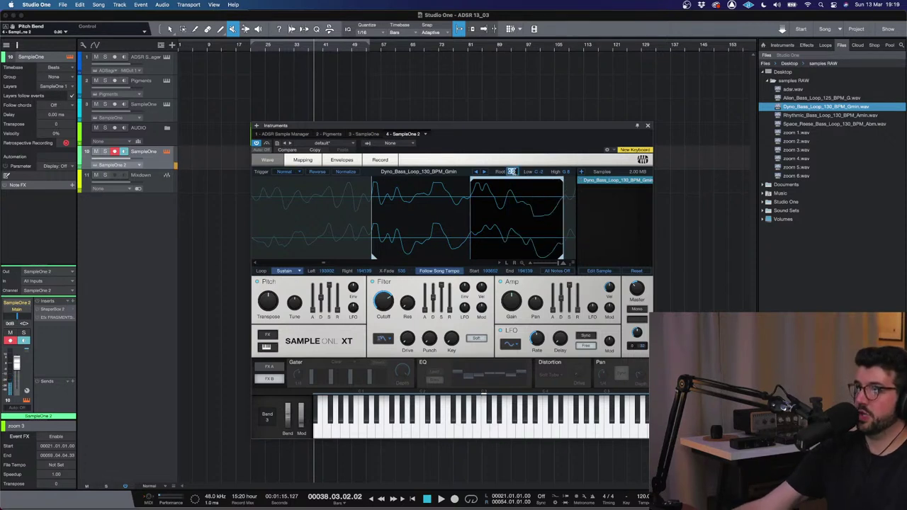
{"action": "key", "text": "Return"}
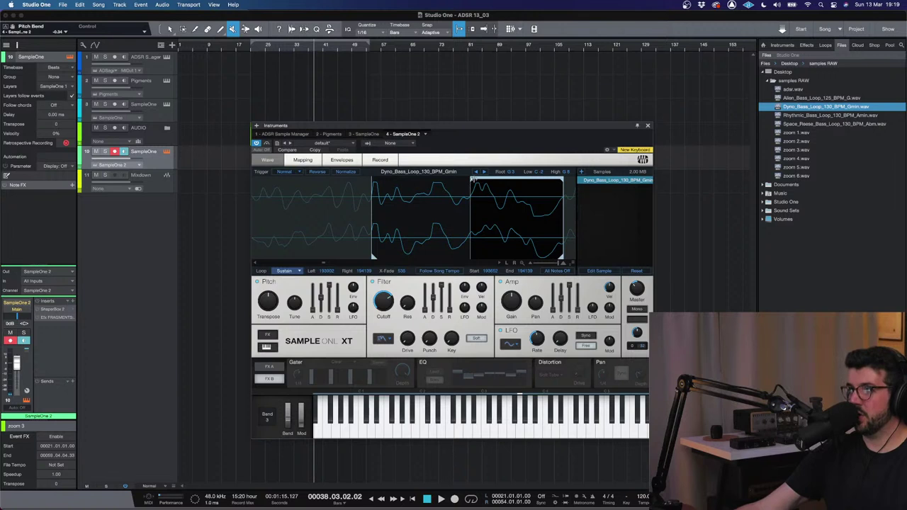
{"action": "left_click_drag", "start_coordinate": [453, 181], "coordinate": [474, 172]}
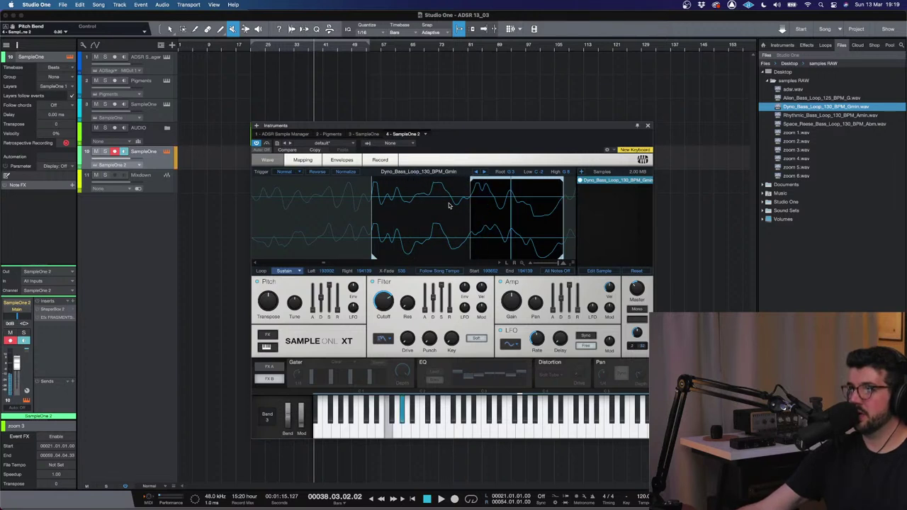
{"action": "mouse_move", "coordinate": [469, 181]}
{"action": "left_mouse_down"}
{"action": "mouse_move", "coordinate": [510, 178]}
{"action": "mouse_move", "coordinate": [373, 181]}
{"action": "mouse_move", "coordinate": [475, 172]}
{"action": "left_mouse_up"}
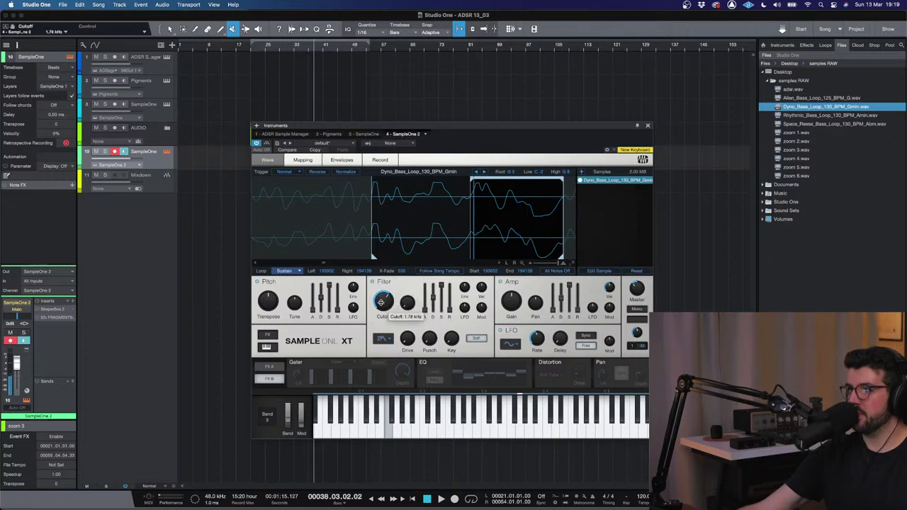
- Adjust the filter cutoff and apply a pitch envelope with decay about 106 ms and sustain about -21.8 dB
{"action": "left_click_drag", "start_coordinate": [381, 304], "coordinate": [443, 313]}
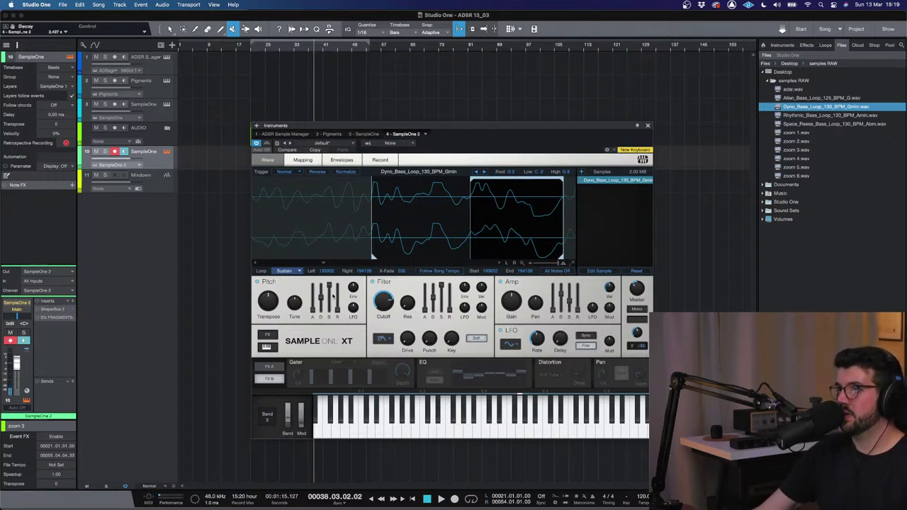
{"action": "left_click_drag", "start_coordinate": [329, 297], "coordinate": [320, 347]}
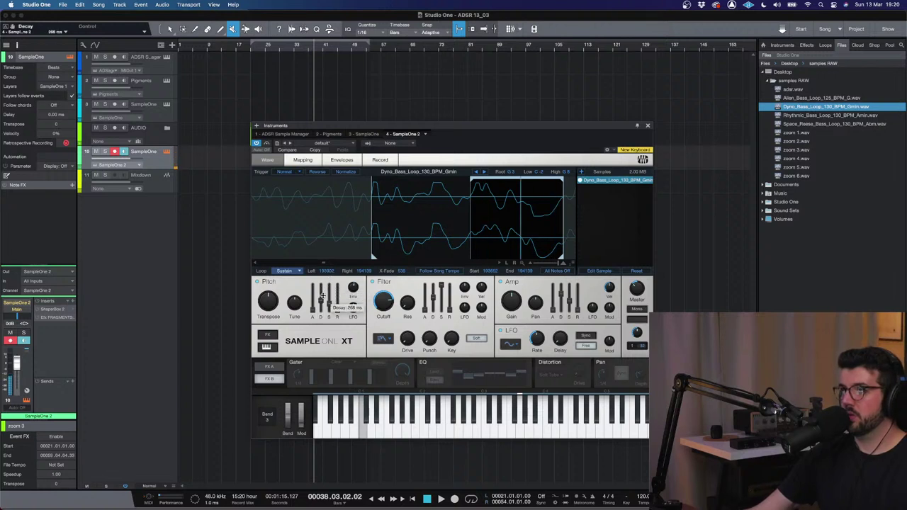
{"action": "left_click_drag", "start_coordinate": [322, 296], "coordinate": [352, 278]}
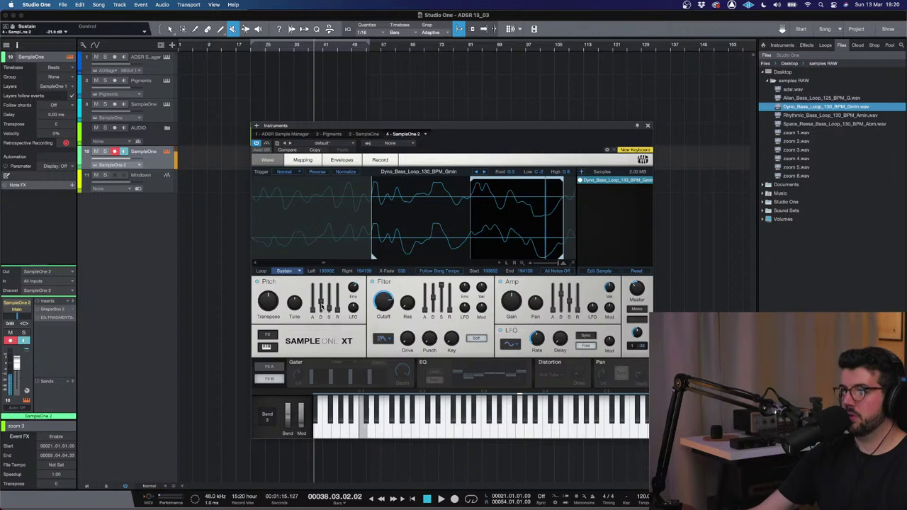
{"action": "left_click_drag", "start_coordinate": [321, 306], "coordinate": [323, 310]}
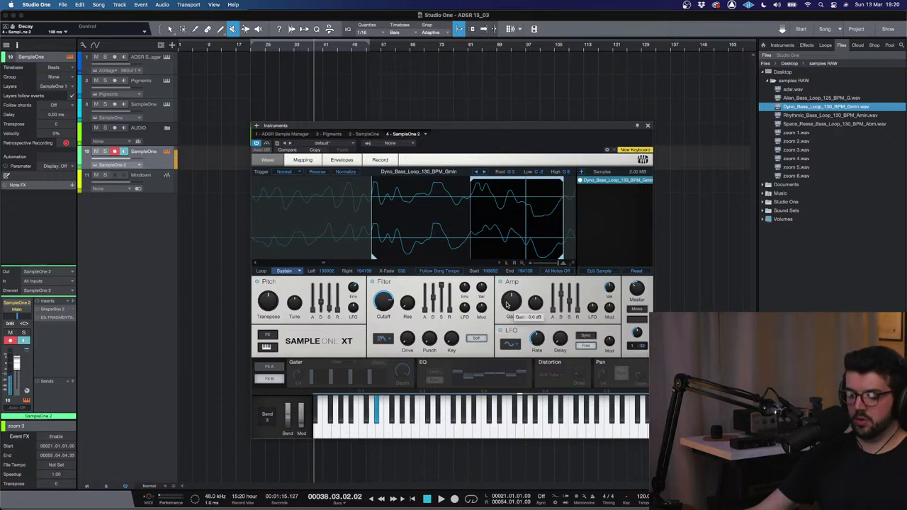
- Activate the sampler's built-in EQ effect and raise its three lowest bands
{"action": "left_click", "coordinate": [422, 362]}
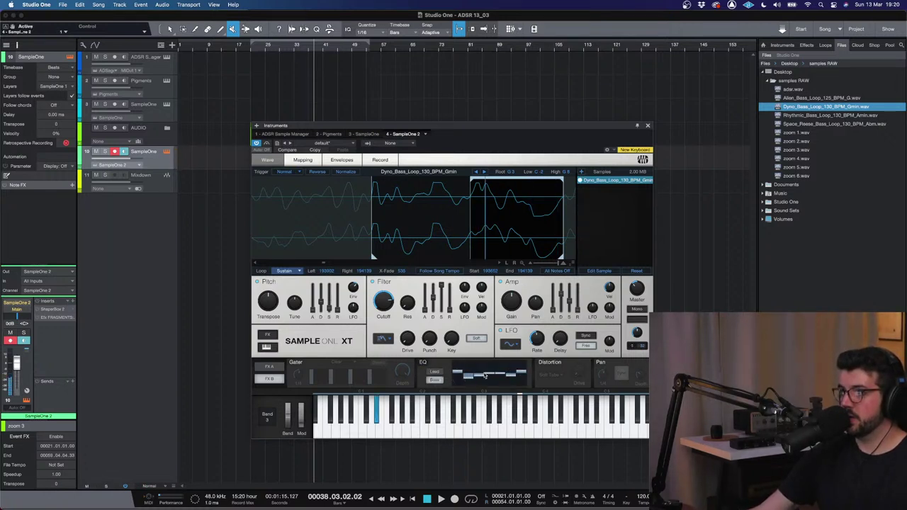
{"action": "left_click_drag", "start_coordinate": [485, 376], "coordinate": [459, 370]}
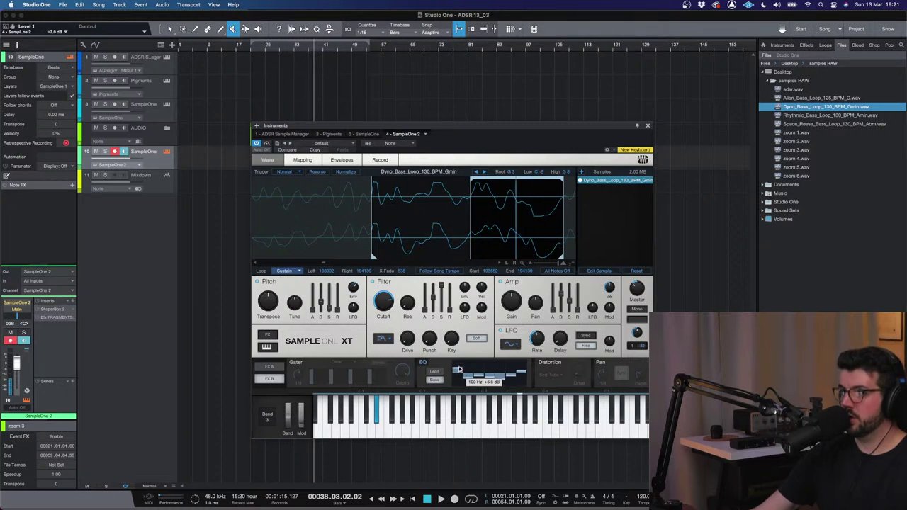
{"action": "left_click_drag", "start_coordinate": [459, 369], "coordinate": [477, 375]}
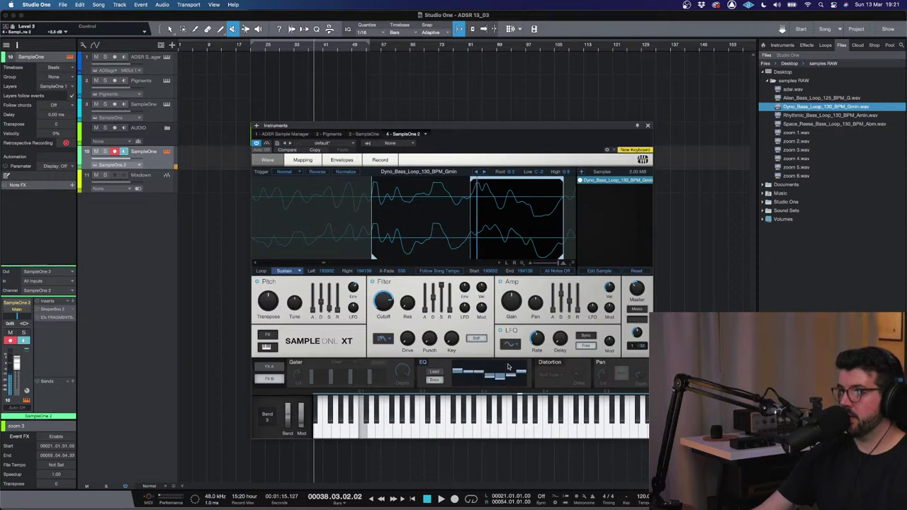
- Activate the Distortion effect, choose the Bad Tube type and raise its drive to about 30 %
{"action": "left_click", "coordinate": [550, 362]}
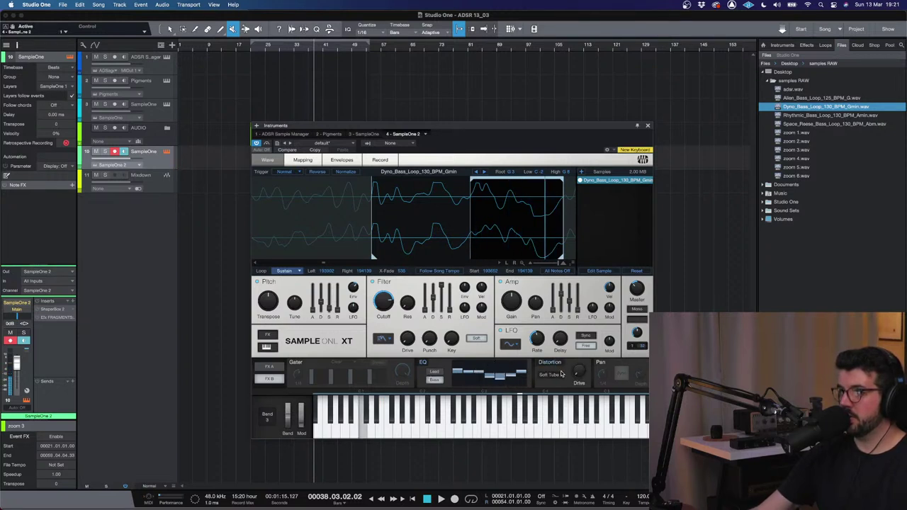
{"action": "left_click", "coordinate": [561, 374]}
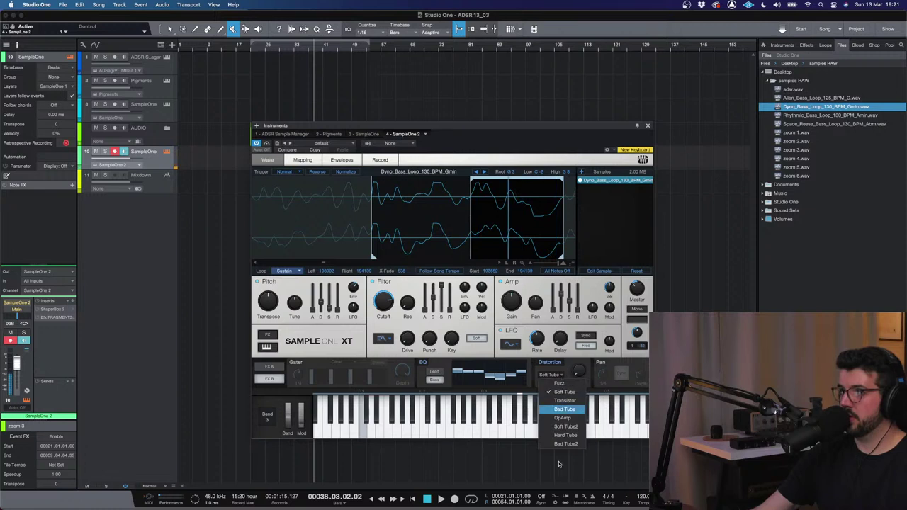
{"action": "left_click", "coordinate": [565, 409]}
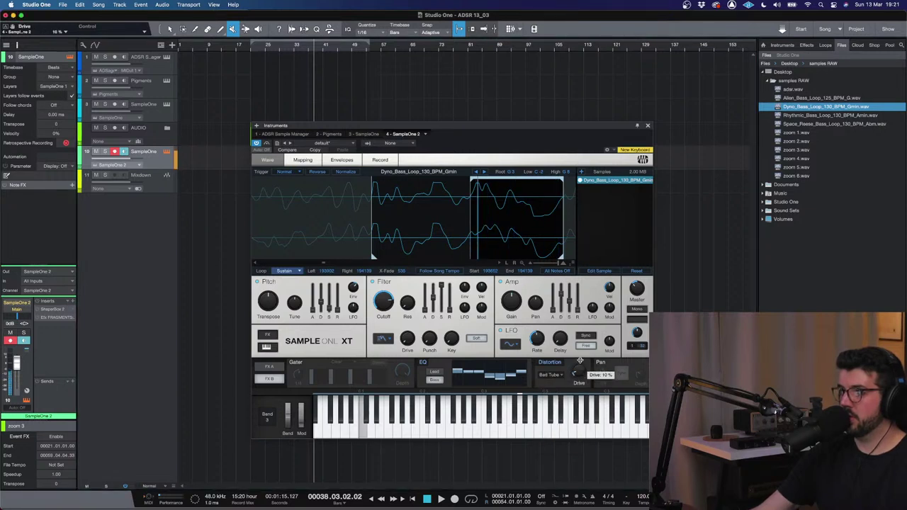
{"action": "left_click_drag", "start_coordinate": [578, 371], "coordinate": [581, 341]}
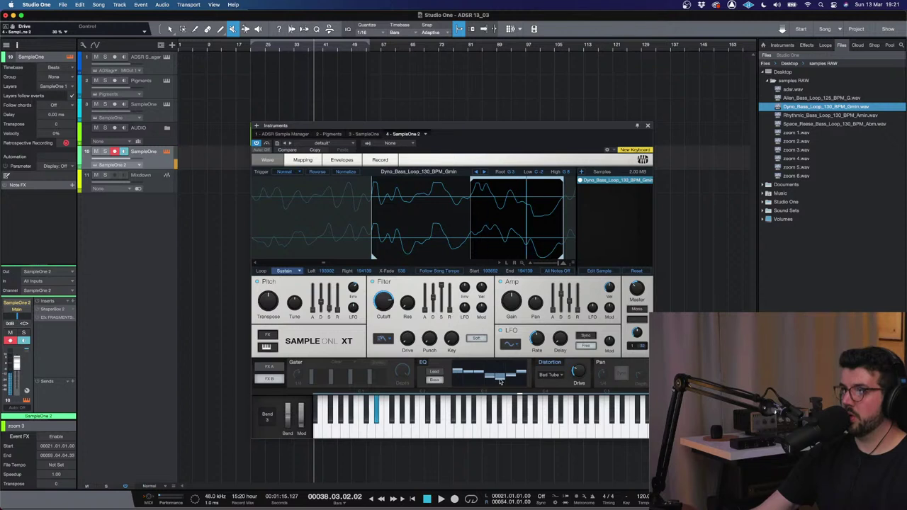
- Cut the upper bands of the sampler's built-in EQ
{"action": "mouse_move", "coordinate": [522, 376]}
{"action": "left_mouse_down"}
{"action": "mouse_move", "coordinate": [512, 400]}
{"action": "mouse_move", "coordinate": [502, 381]}
{"action": "mouse_move", "coordinate": [458, 385]}
{"action": "left_mouse_up"}
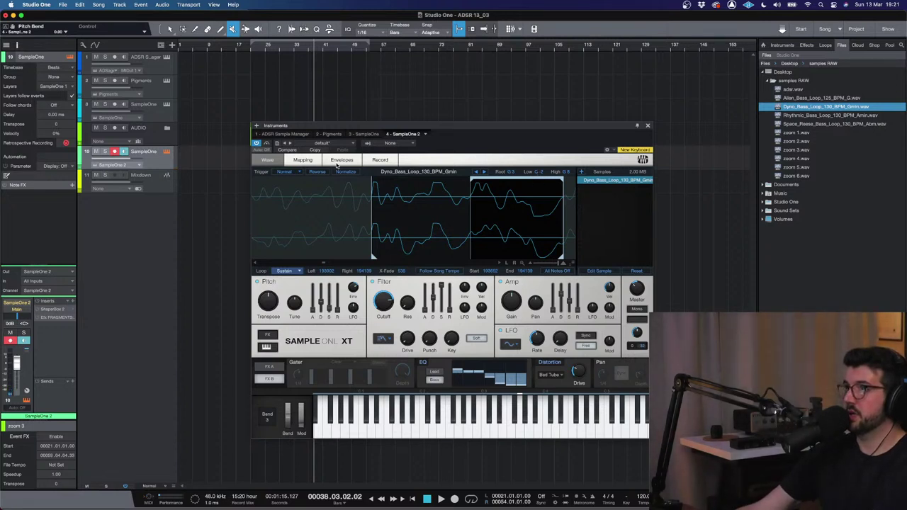
{"action": "left_click", "coordinate": [303, 160]}
{"action": "left_click", "coordinate": [269, 160]}
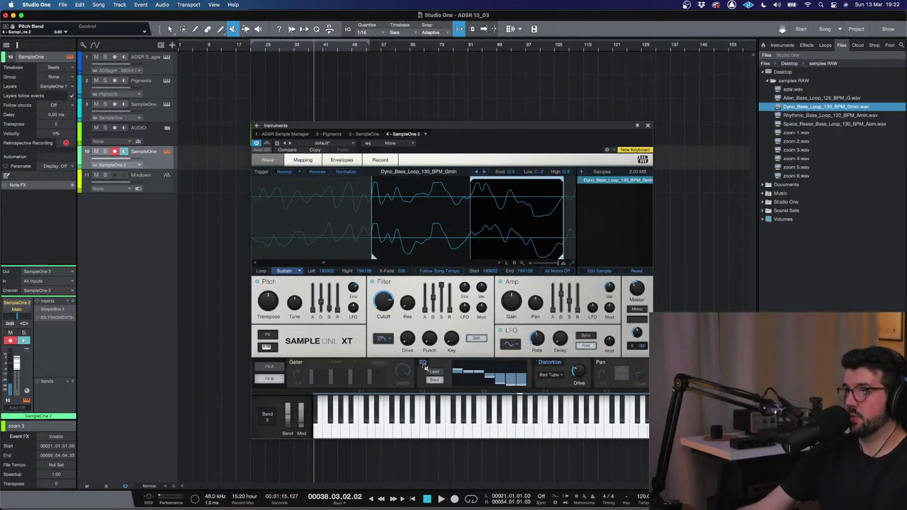
- Switch off the built-in EQ and insert FabFilter Pro-Q 3 on the SampleOne 2 channel
{"action": "left_click", "coordinate": [72, 301]}
{"action": "type", "text": "pro-q"}
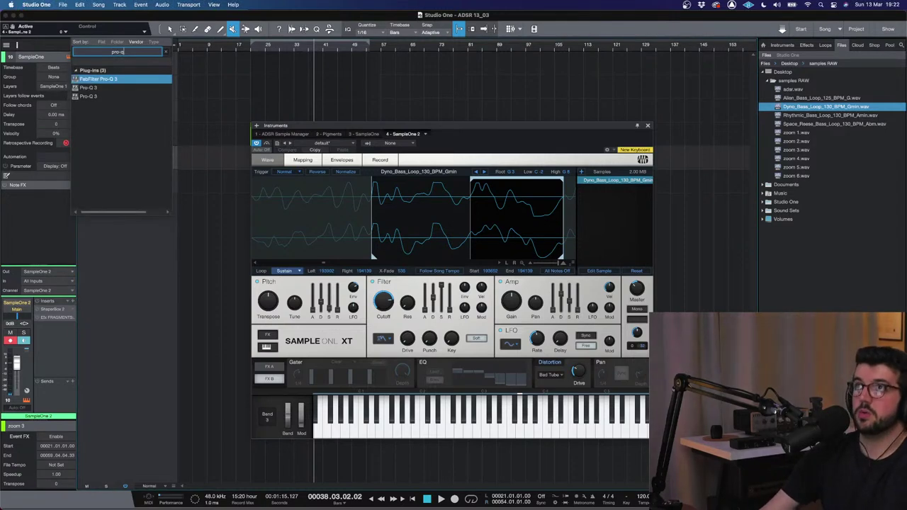
{"action": "key", "text": "Return"}
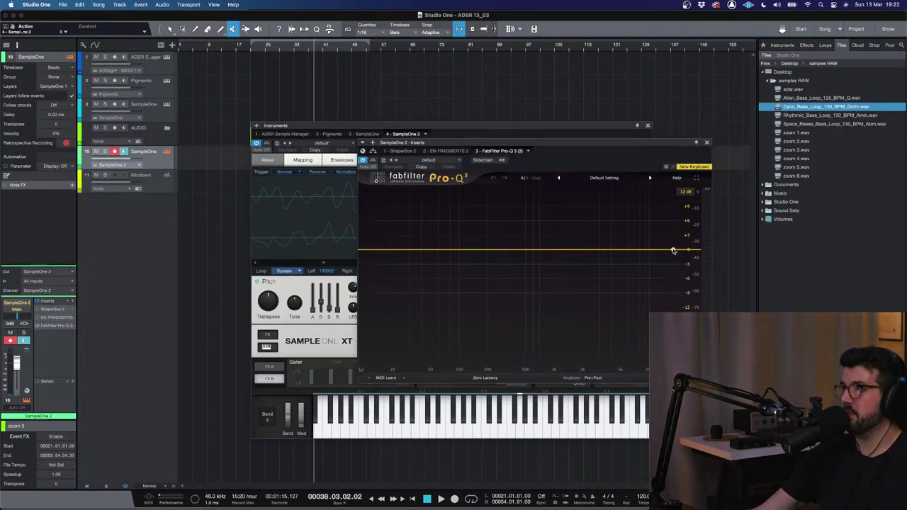
- Shape the bass in Pro-Q 3 with a high cut at about 738 Hz, a low cut and a bell boost of about 4 dB near 93 Hz
{"action": "left_click_drag", "start_coordinate": [673, 251], "coordinate": [541, 249]}
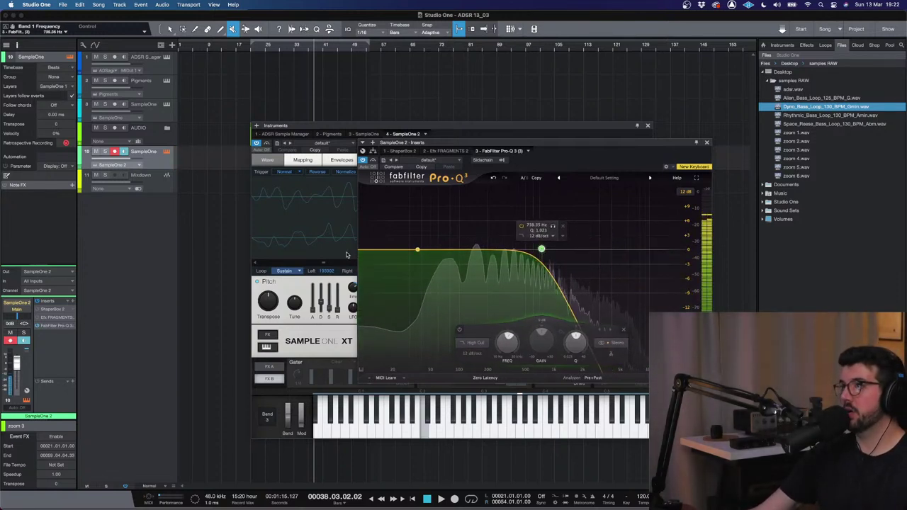
{"action": "left_click", "coordinate": [363, 249]}
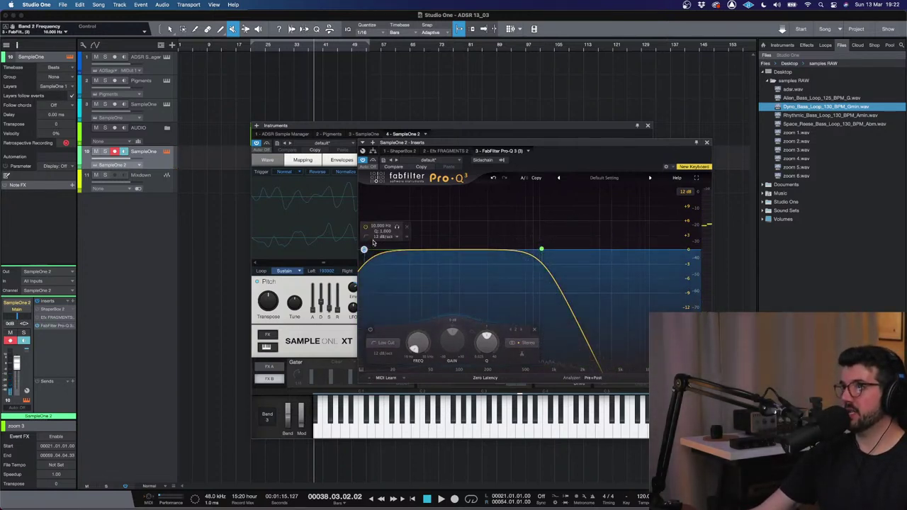
{"action": "left_click_drag", "start_coordinate": [364, 248], "coordinate": [455, 230]}
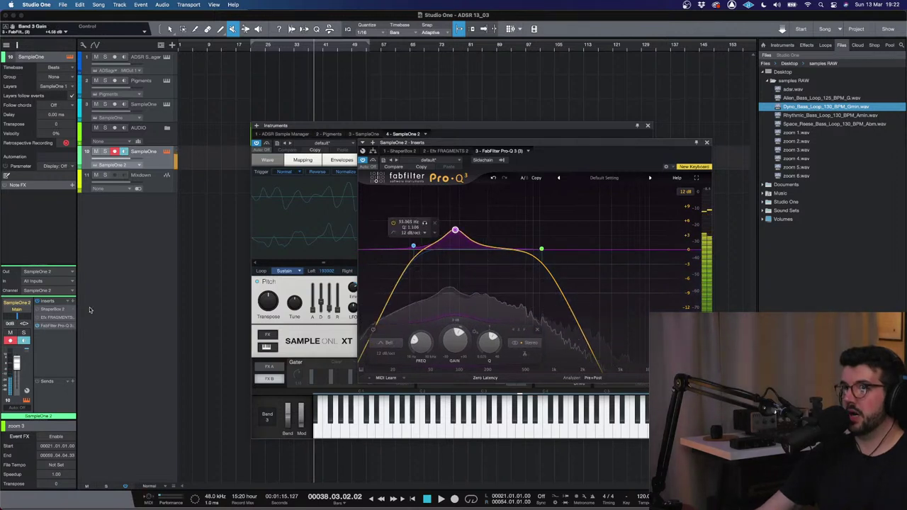
- Insert the Compressor on the SampleOne 2 channel and lower its threshold to about -18.16 dB
{"action": "left_click", "coordinate": [71, 302]}
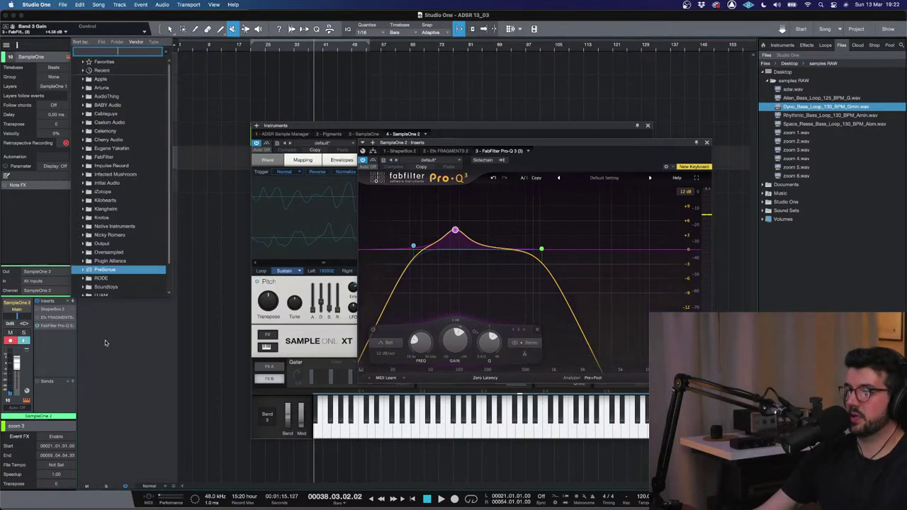
{"action": "type", "text": "compres"}
{"action": "key", "text": "Return"}
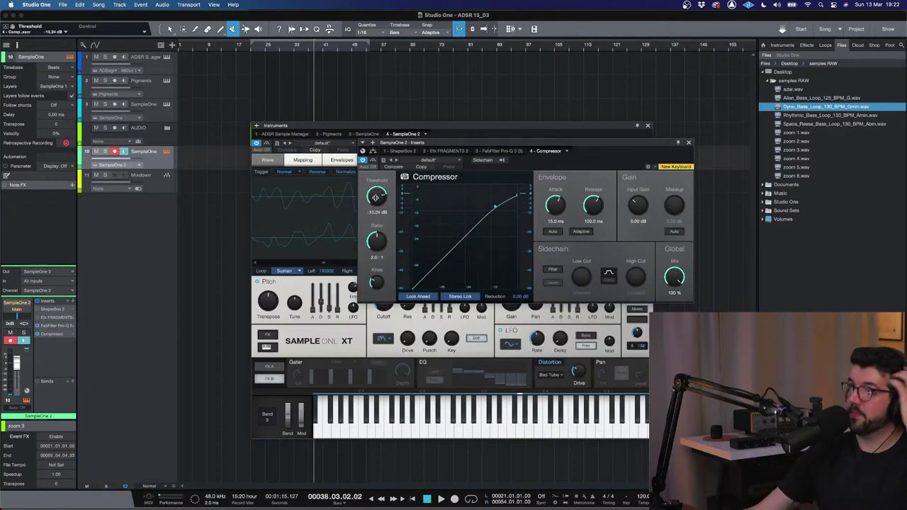
{"action": "left_click_drag", "start_coordinate": [372, 204], "coordinate": [372, 208]}
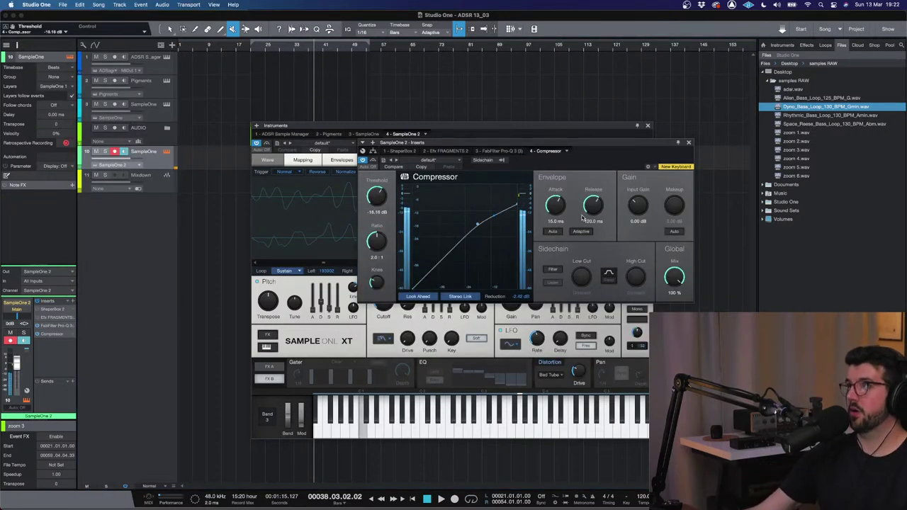
- Set the Compressor's attack to 0.10 ms, input gain to 1.98 dB, release to about 28 ms and ratio to 7.9:1, with automatic makeup gain
{"action": "left_click_drag", "start_coordinate": [558, 214], "coordinate": [541, 296]}
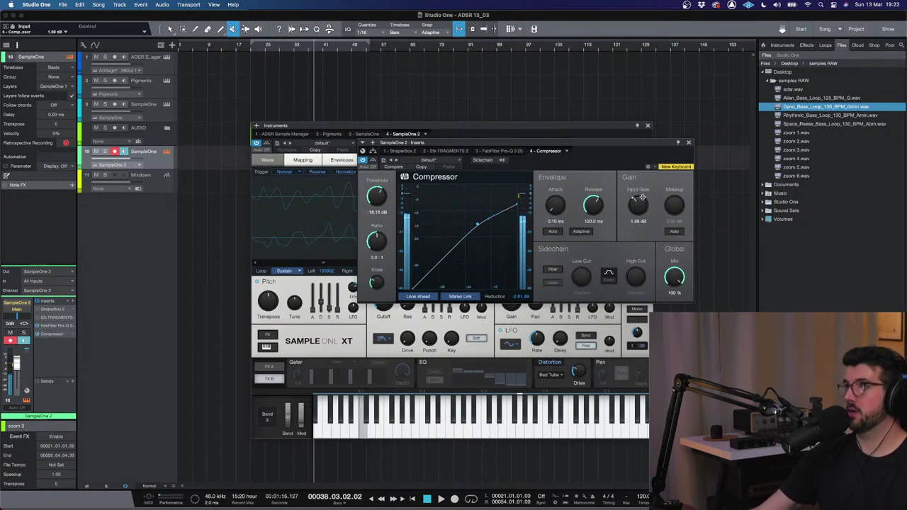
{"action": "left_click", "coordinate": [674, 233]}
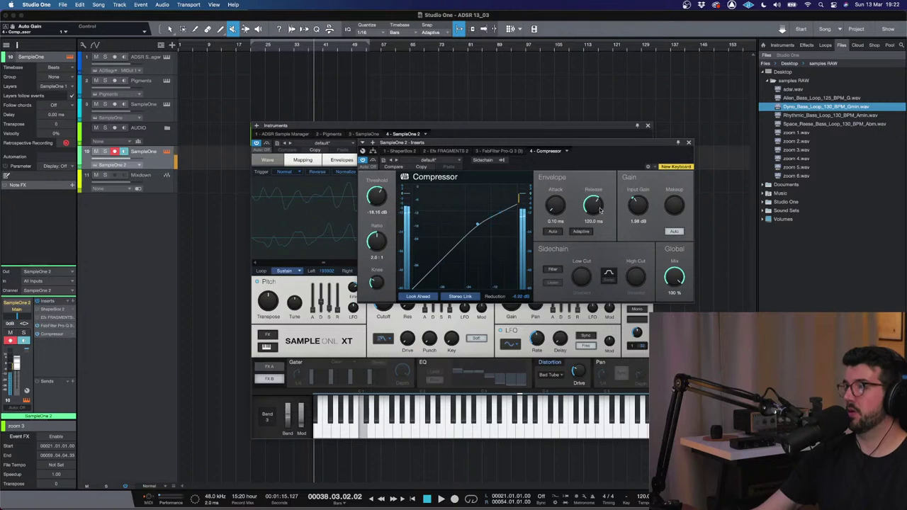
{"action": "left_click_drag", "start_coordinate": [595, 216], "coordinate": [592, 223]}
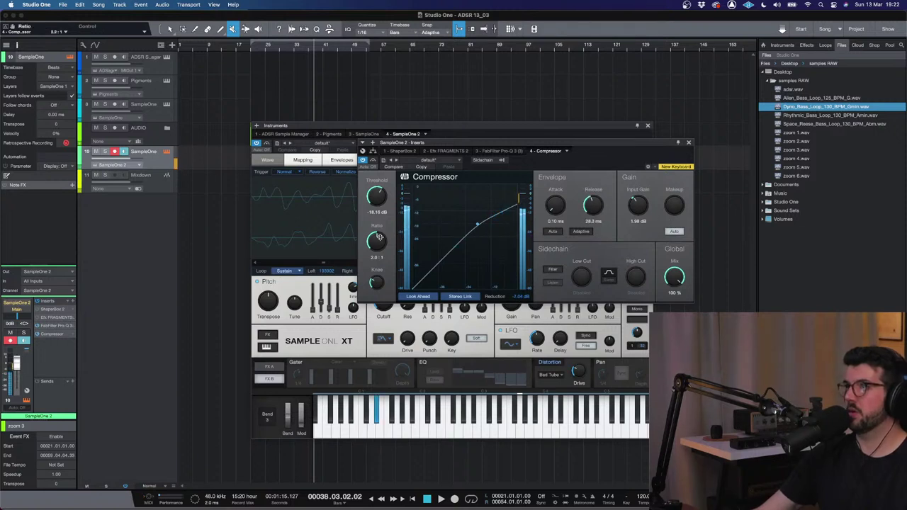
{"action": "left_click_drag", "start_coordinate": [484, 236], "coordinate": [459, 258]}
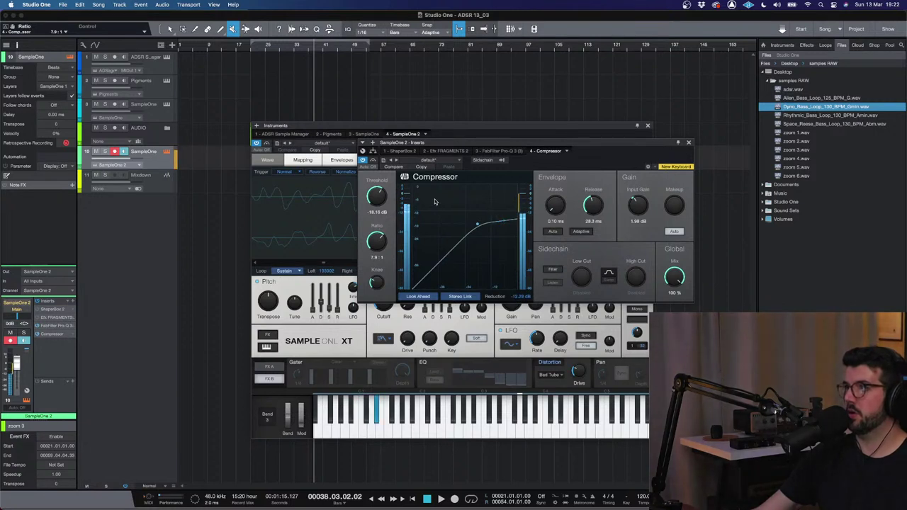
- Set the Compressor's threshold to about -20.56 dB, input gain 4.88 dB, makeup 5.52 dB and release 10.9 ms, comparing it with bypass
{"action": "left_click_drag", "start_coordinate": [366, 202], "coordinate": [366, 210]}
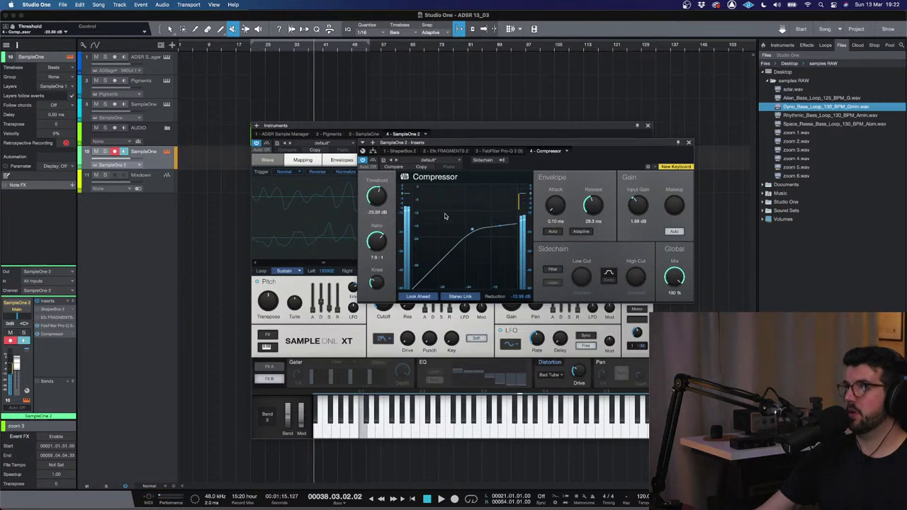
{"action": "left_click_drag", "start_coordinate": [633, 206], "coordinate": [672, 201]}
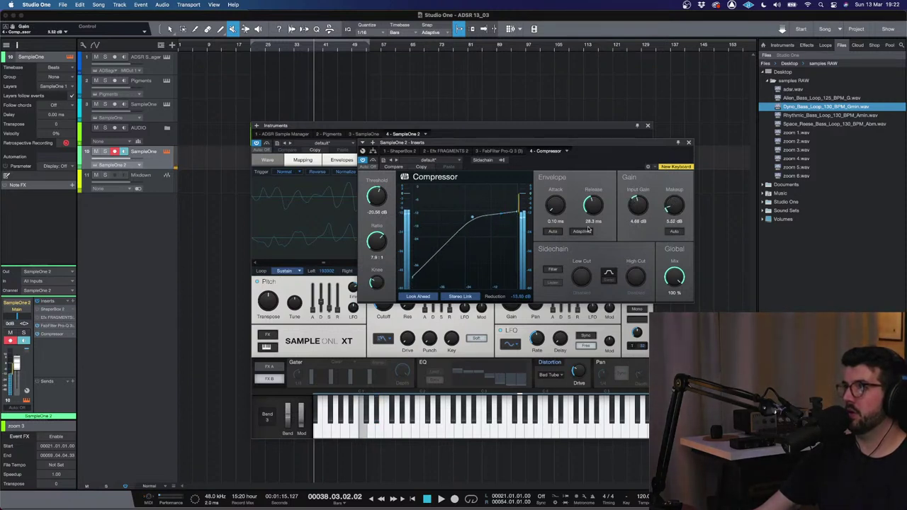
{"action": "left_click", "coordinate": [373, 160]}
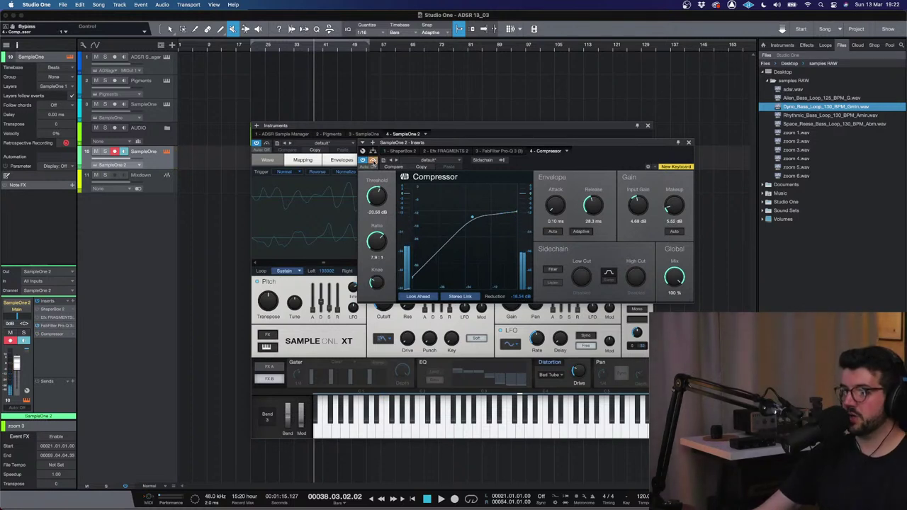
{"action": "left_click", "coordinate": [373, 161]}
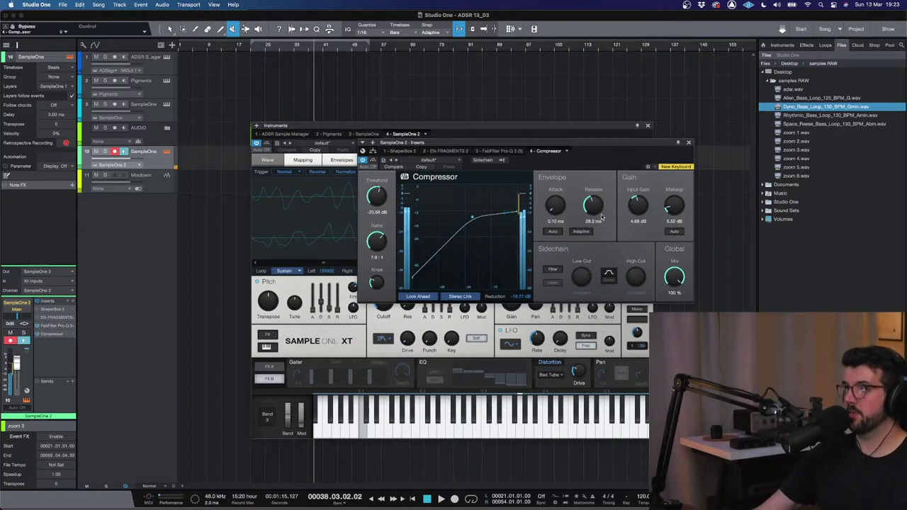
{"action": "left_click_drag", "start_coordinate": [601, 217], "coordinate": [577, 225]}
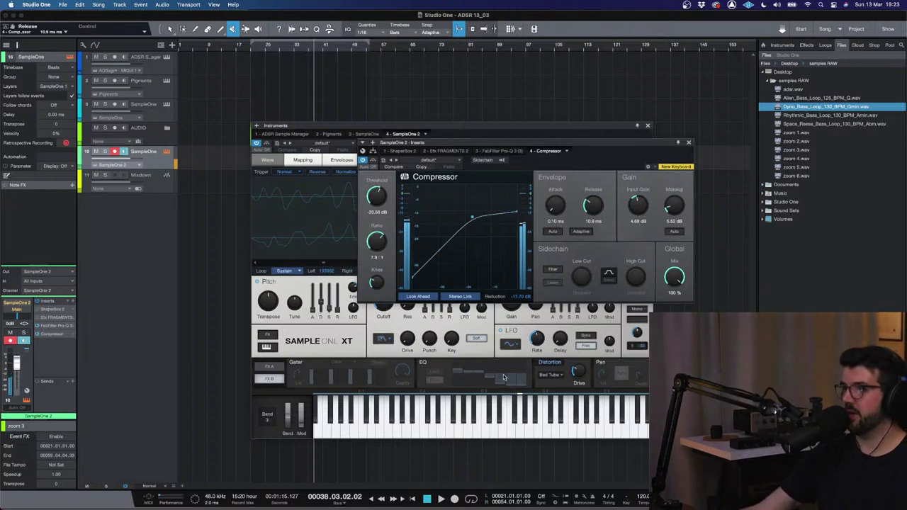
- Enable Mono and Glide in SampleOne XT and raise the glide time to about 170 ms
{"action": "left_click", "coordinate": [507, 361]}
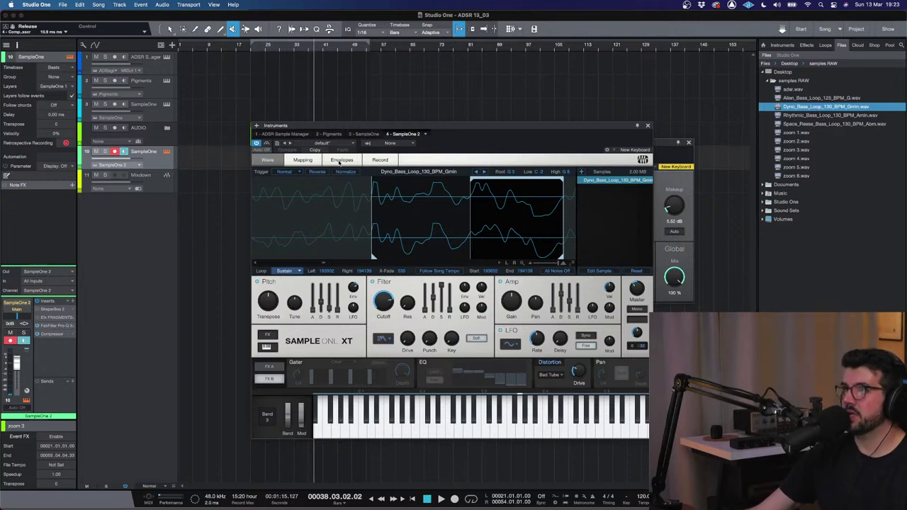
{"action": "left_click", "coordinate": [340, 160]}
{"action": "left_click", "coordinate": [268, 160]}
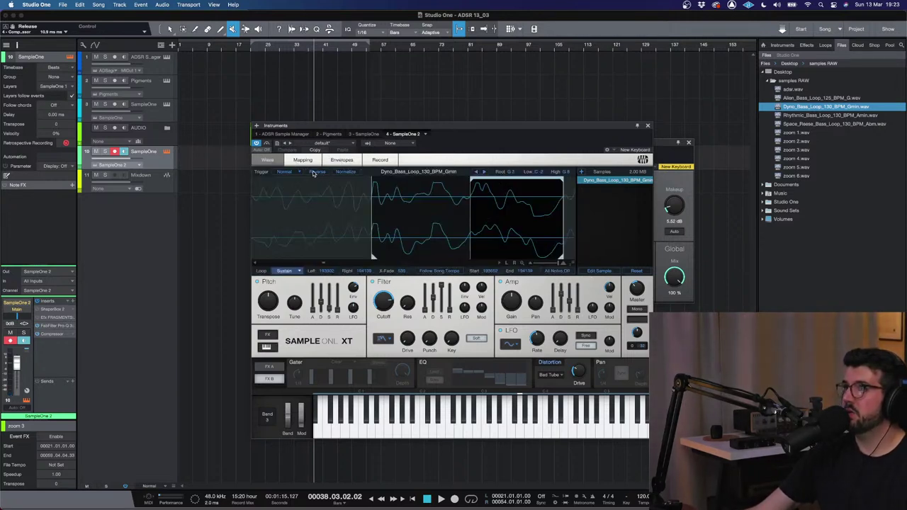
{"action": "left_click", "coordinate": [303, 161]}
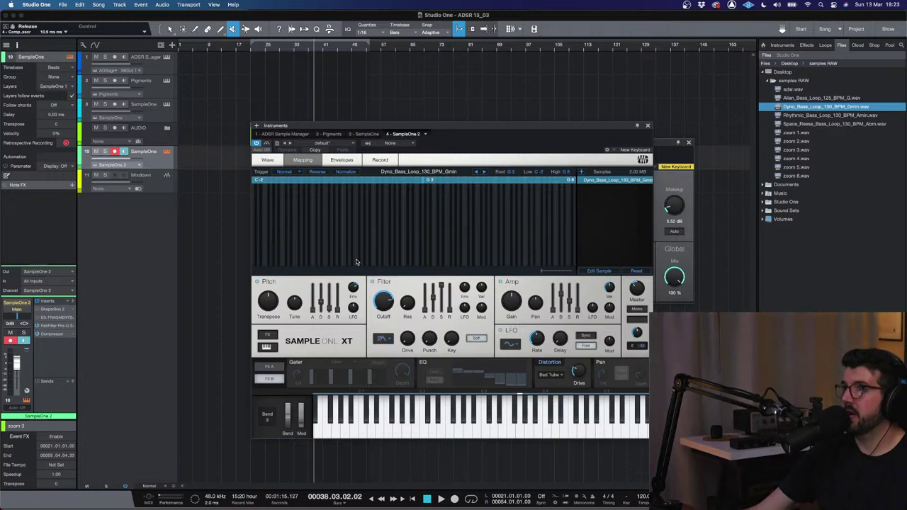
{"action": "left_click", "coordinate": [279, 367]}
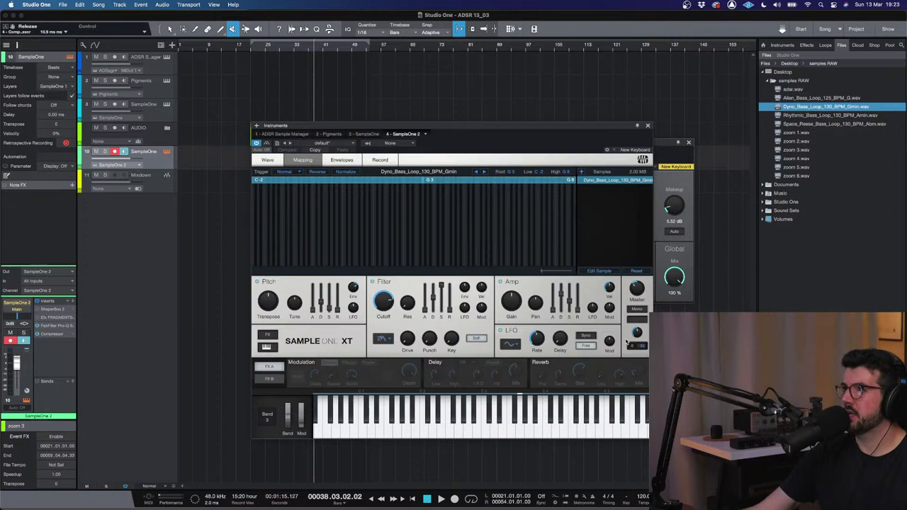
{"action": "left_click", "coordinate": [585, 345]}
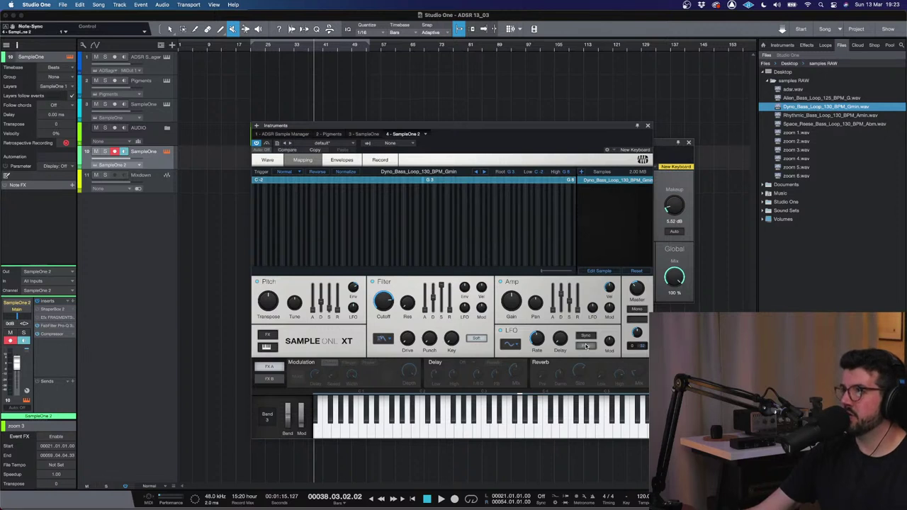
{"action": "left_click_drag", "start_coordinate": [637, 333], "coordinate": [637, 330]}
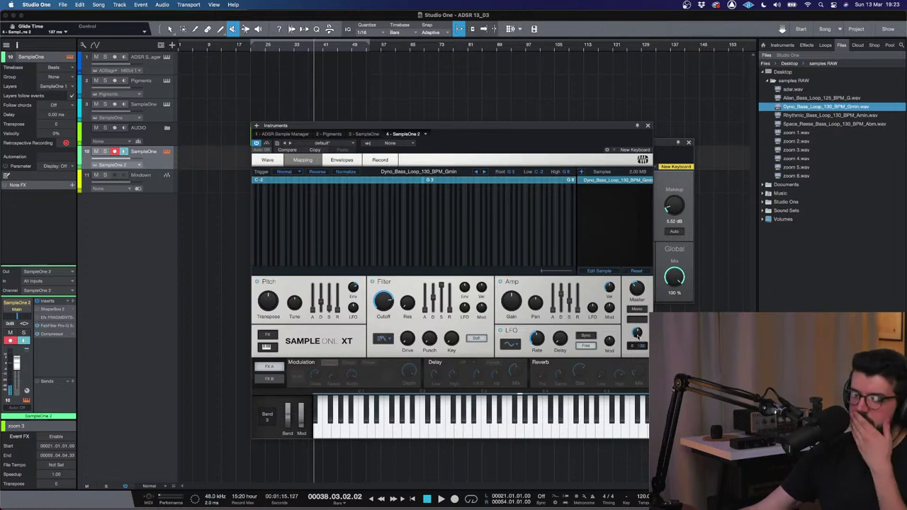
{"action": "left_click_drag", "start_coordinate": [637, 334], "coordinate": [645, 312]}
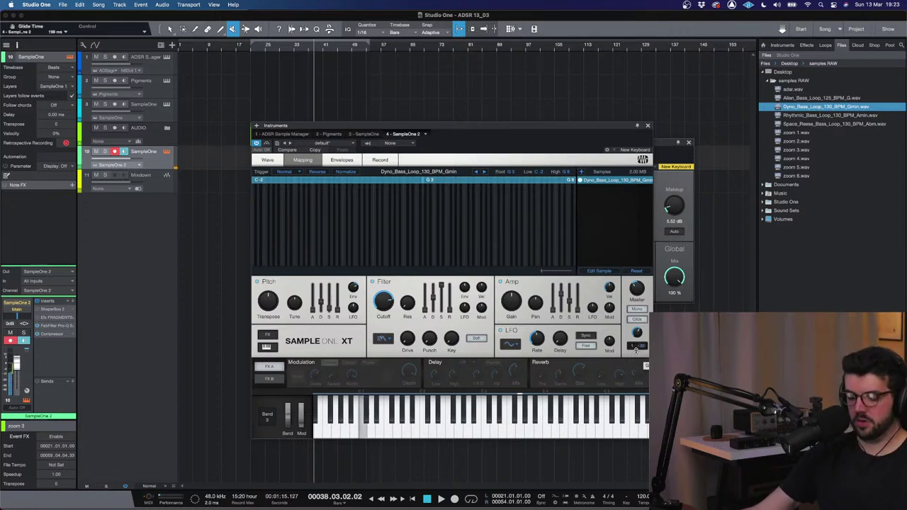
{"action": "left_click_drag", "start_coordinate": [636, 349], "coordinate": [644, 385]}
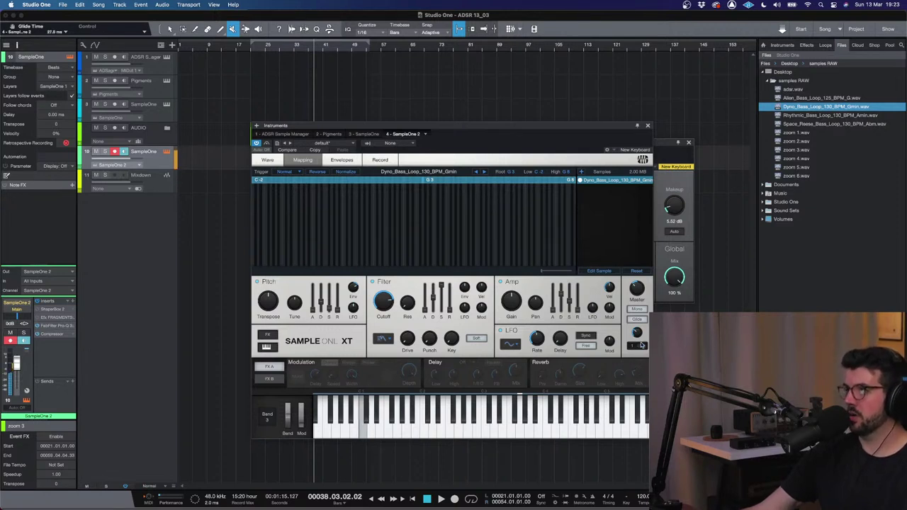
{"action": "left_click_drag", "start_coordinate": [640, 345], "coordinate": [637, 323]}
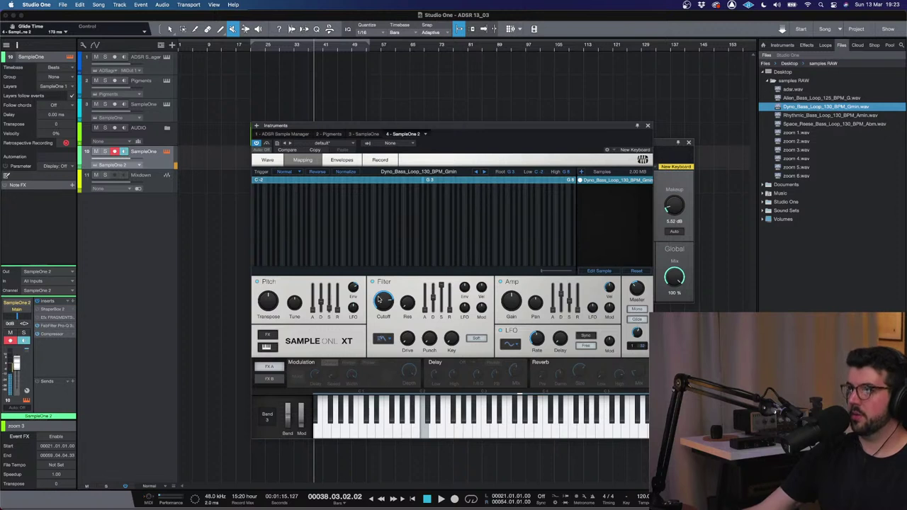
- Adjust the SampleOne XT filter with resonance at about 20% and set the glide time to about 19 ms
{"action": "left_click_drag", "start_coordinate": [379, 299], "coordinate": [402, 290]}
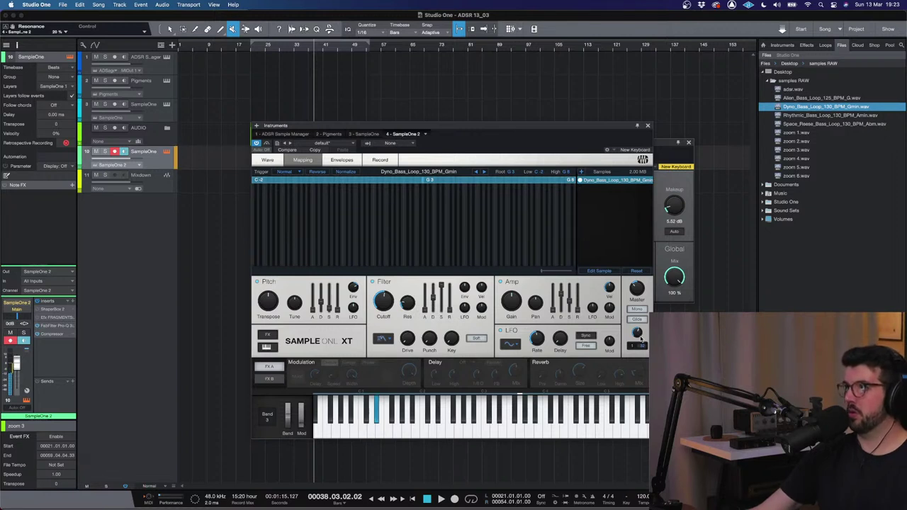
{"action": "left_click_drag", "start_coordinate": [640, 340], "coordinate": [640, 352]}
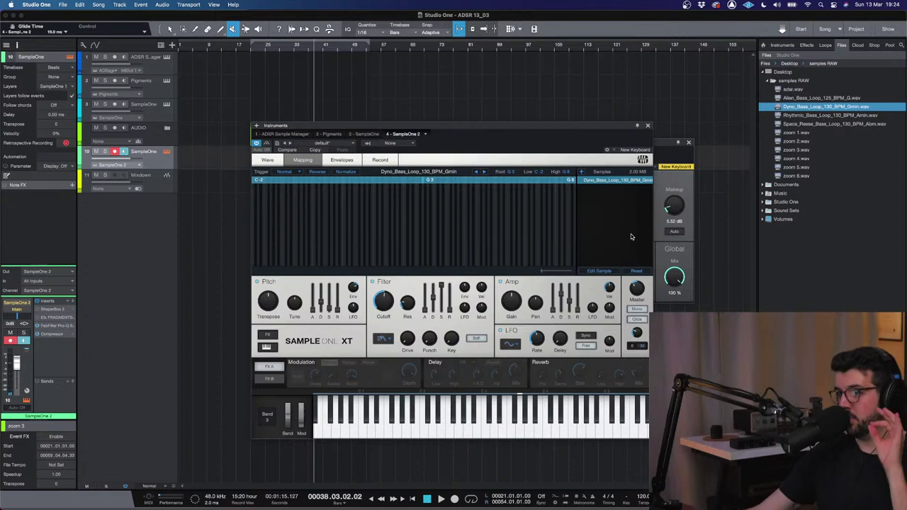
- Raise the Pro-Q 3 high cut to about 8.3 kHz and insert RedlightDist on the SampleOne 2 channel
{"action": "left_click", "coordinate": [56, 327]}
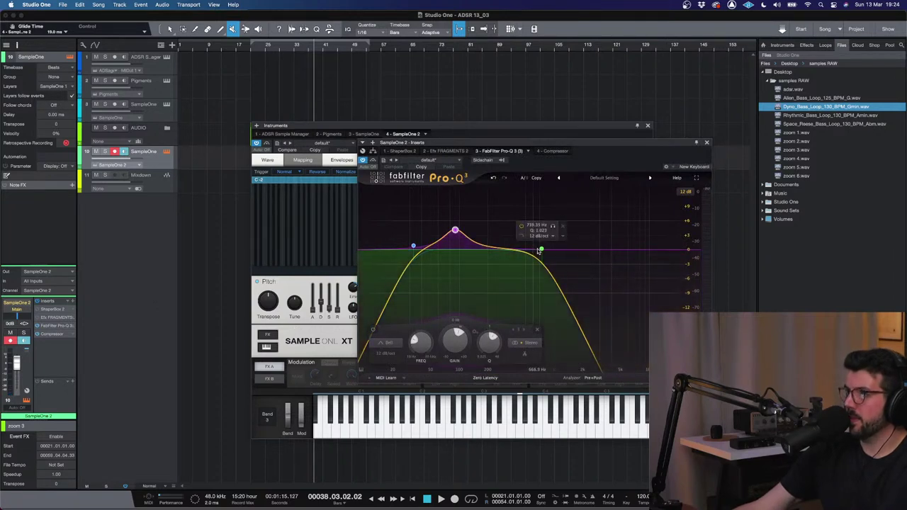
{"action": "left_click_drag", "start_coordinate": [540, 250], "coordinate": [602, 249]}
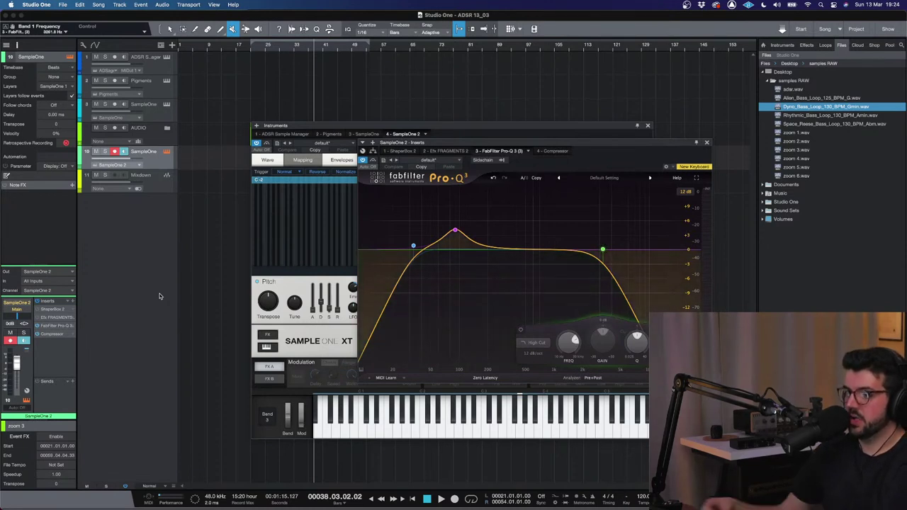
{"action": "left_click", "coordinate": [73, 304]}
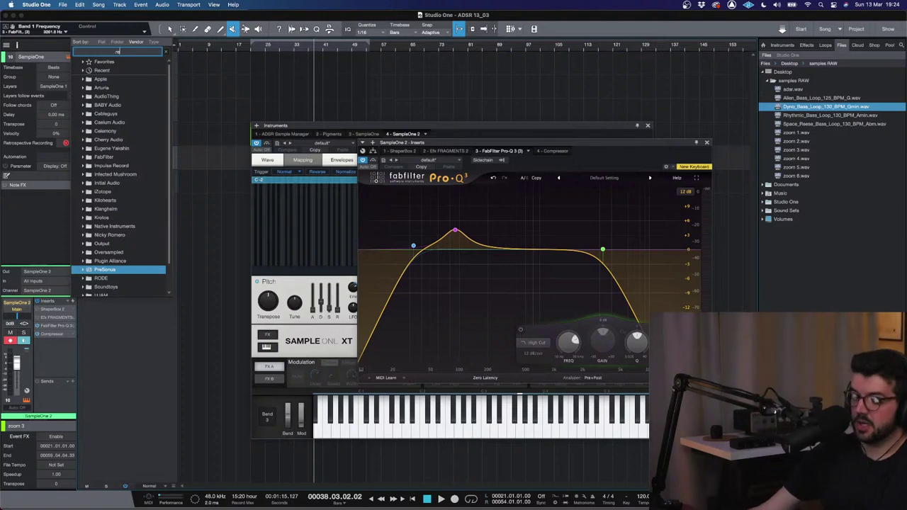
{"action": "type", "text": "red"}
{"action": "key", "text": "Return"}
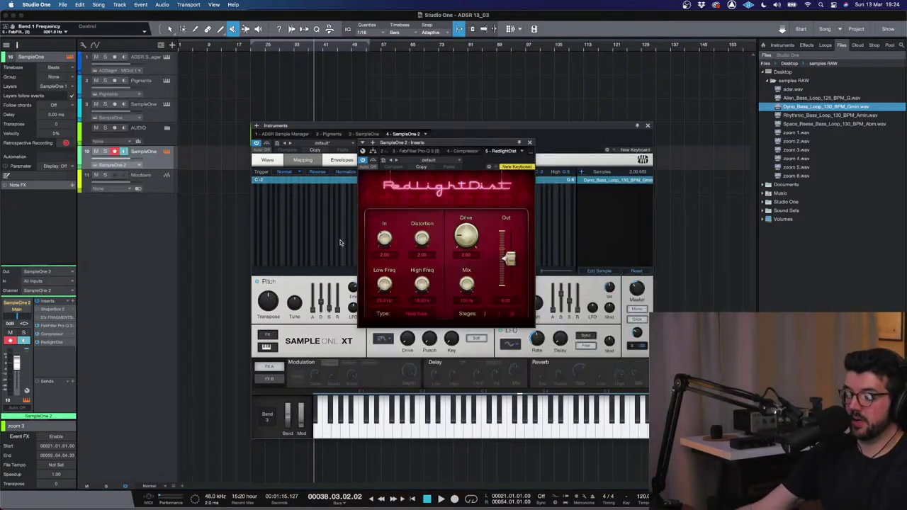
- Set RedlightDist to about 73% mix, two stages and 3.70 distortion with the Hard Tube type, and close its window
{"action": "left_click_drag", "start_coordinate": [457, 289], "coordinate": [446, 378]}
{"action": "left_click_drag", "start_coordinate": [420, 460], "coordinate": [474, 303]}
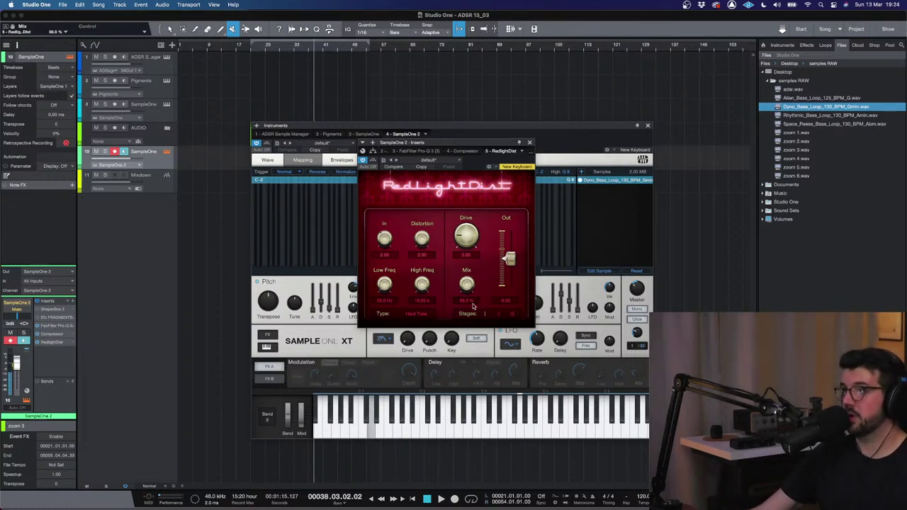
{"action": "left_click_drag", "start_coordinate": [472, 286], "coordinate": [468, 293]}
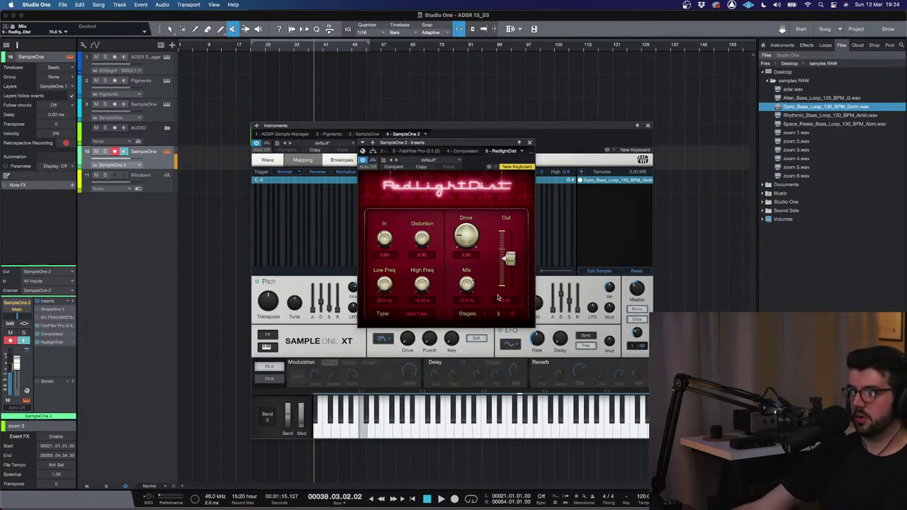
{"action": "scroll", "coordinate": [422, 239], "scroll_direction": "up", "scroll_amount": 3}
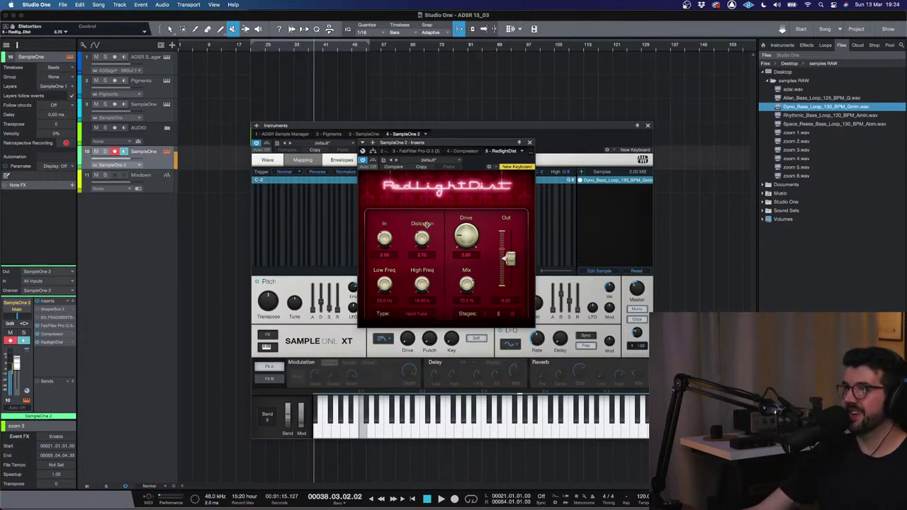
{"action": "left_click", "coordinate": [423, 315]}
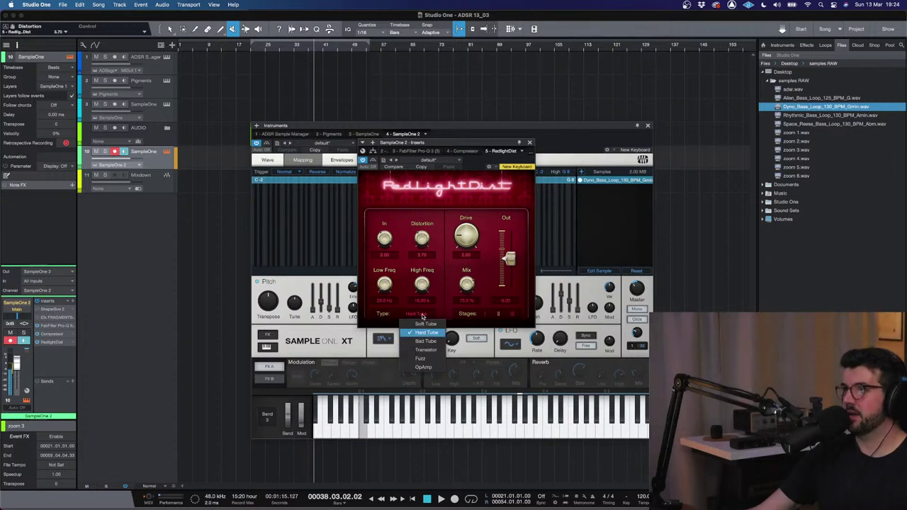
{"action": "left_click", "coordinate": [532, 143]}
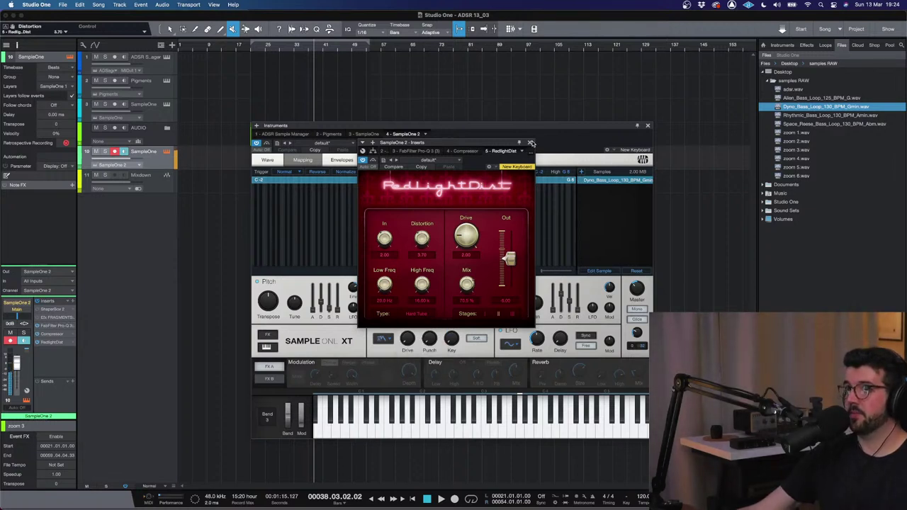
{"action": "left_click", "coordinate": [531, 143]}
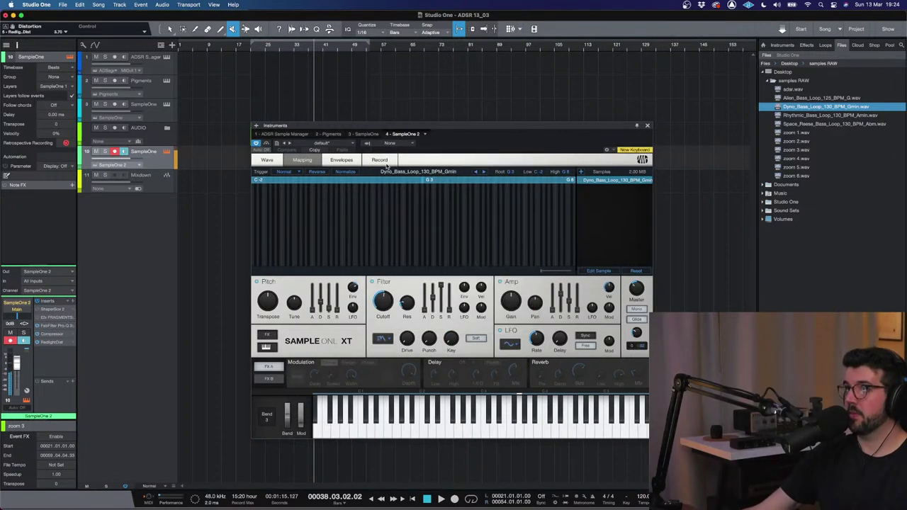
- Store the current SampleOne XT instrument as a preset named "Hydras 808"
{"action": "left_click", "coordinate": [321, 143]}
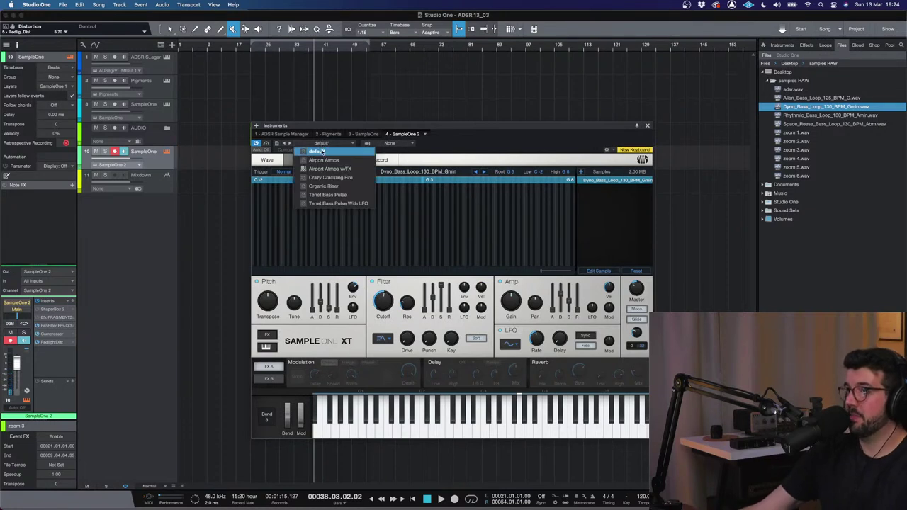
{"action": "left_click", "coordinate": [302, 143]}
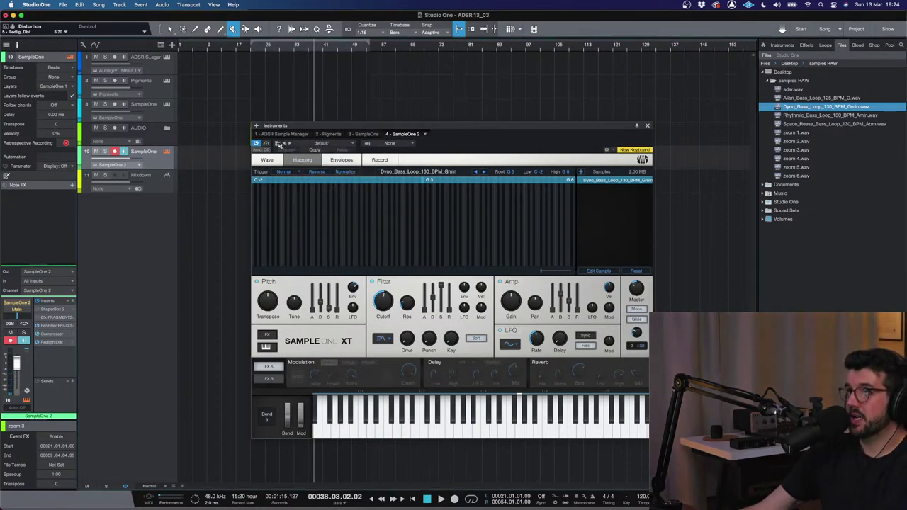
{"action": "left_click", "coordinate": [279, 143]}
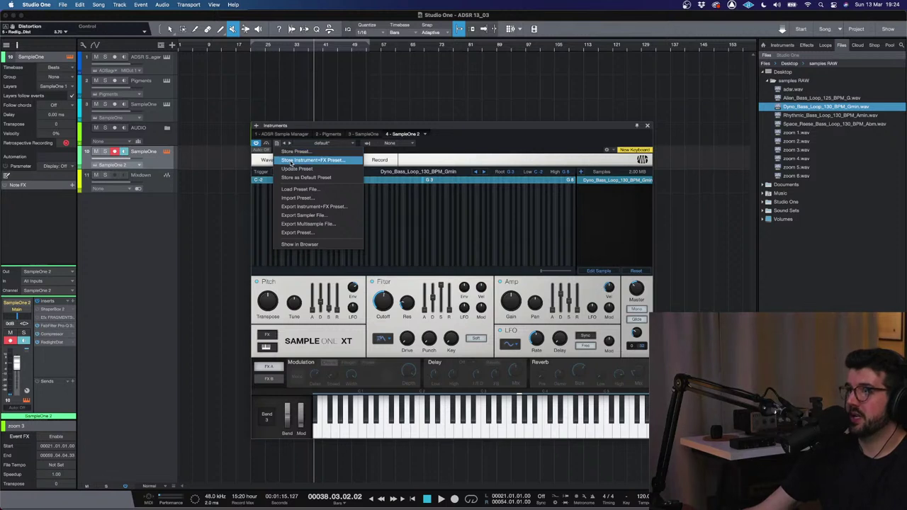
{"action": "left_click", "coordinate": [293, 151]}
{"action": "type", "text": "Hydra"}
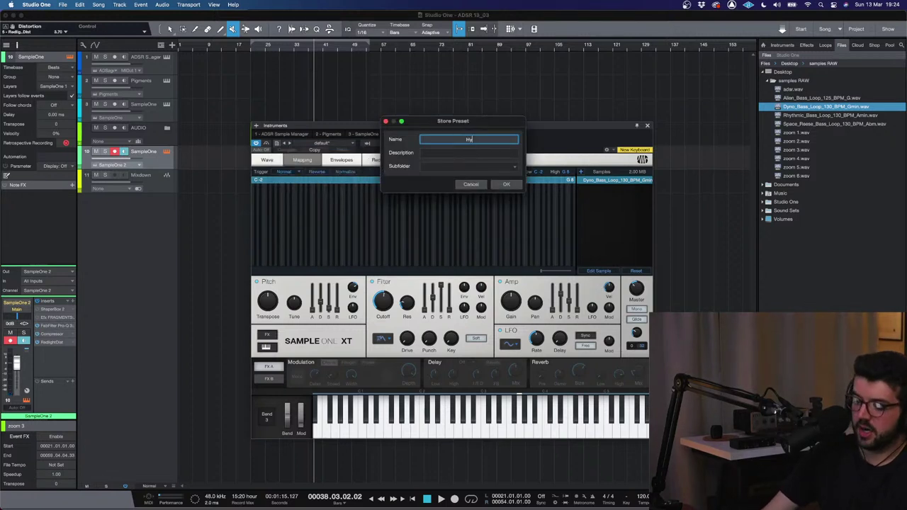
{"action": "key", "text": "BackSpace"}
{"action": "key", "text": "BackSpace"}
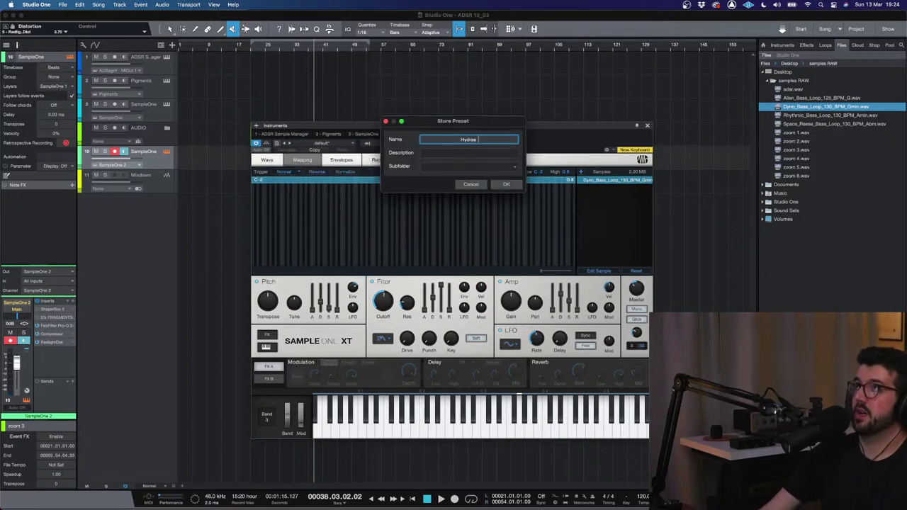
{"action": "type", "text": "s 808"}
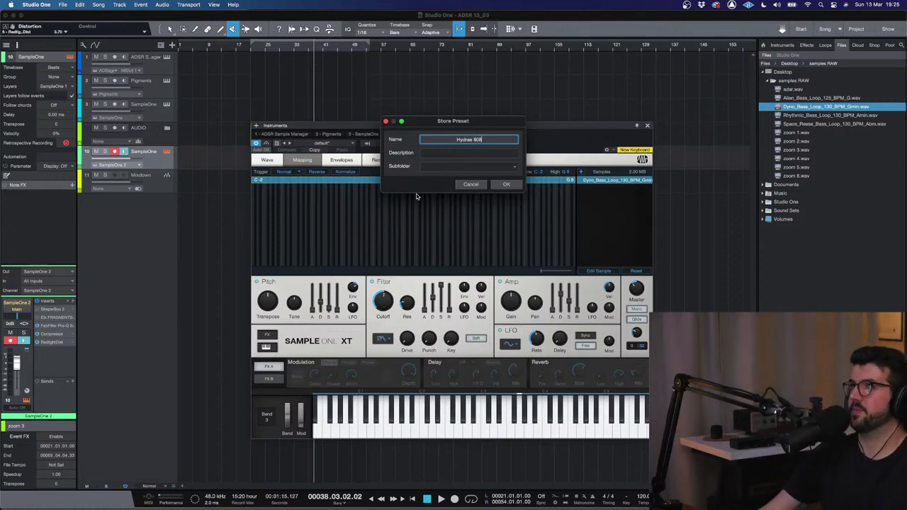
{"action": "left_click", "coordinate": [506, 184]}
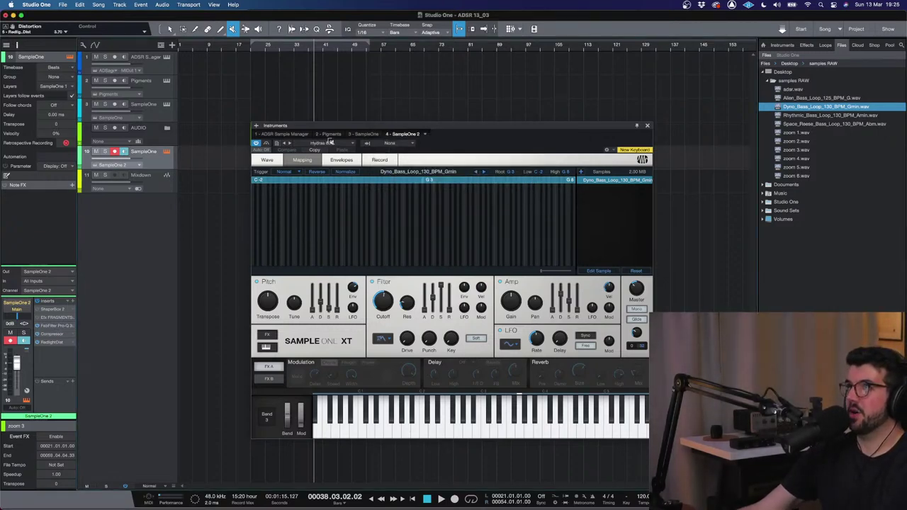
- Look through the other loaded instruments, ending on the first SampleOne with the Airport Atmos preset
{"action": "left_click", "coordinate": [329, 134]}
{"action": "left_click", "coordinate": [282, 134]}
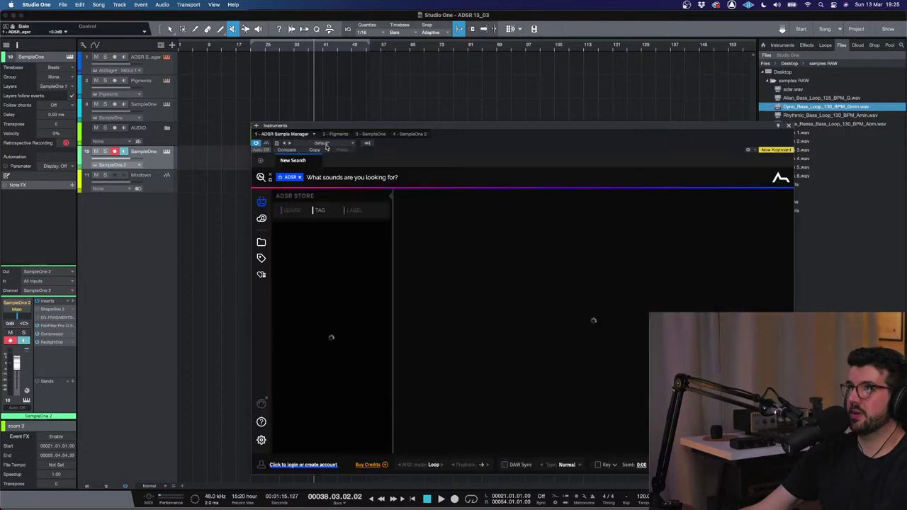
{"action": "left_click", "coordinate": [376, 135]}
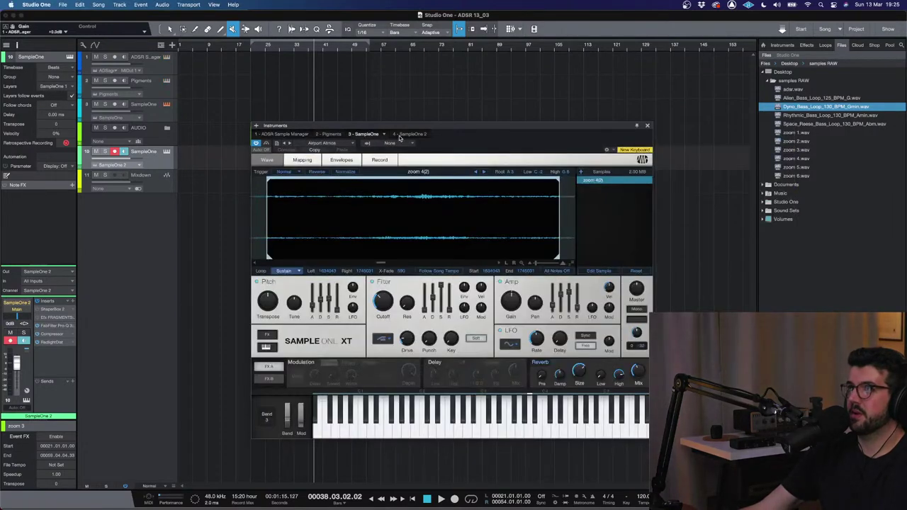
- Load the Airport Atmos preset into the SampleOne 2 instrument and browse its preset list
{"action": "left_click", "coordinate": [163, 160]}
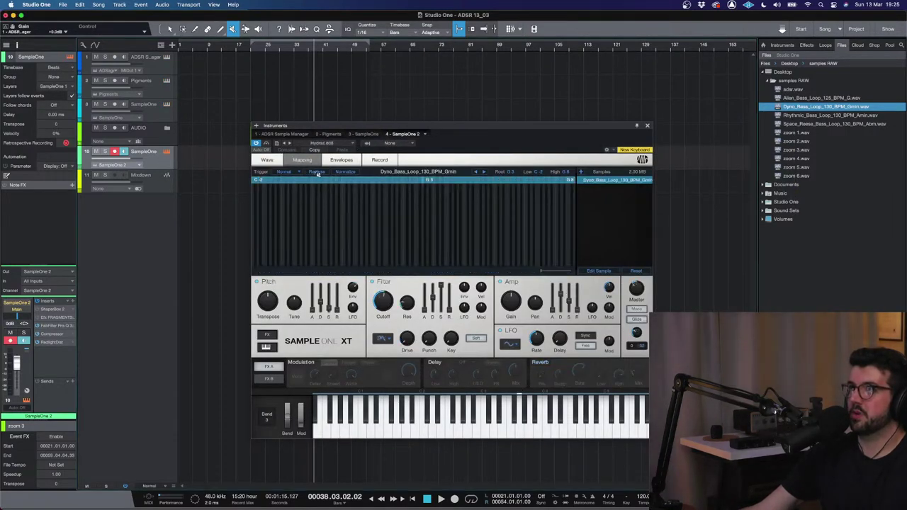
{"action": "left_click", "coordinate": [321, 144]}
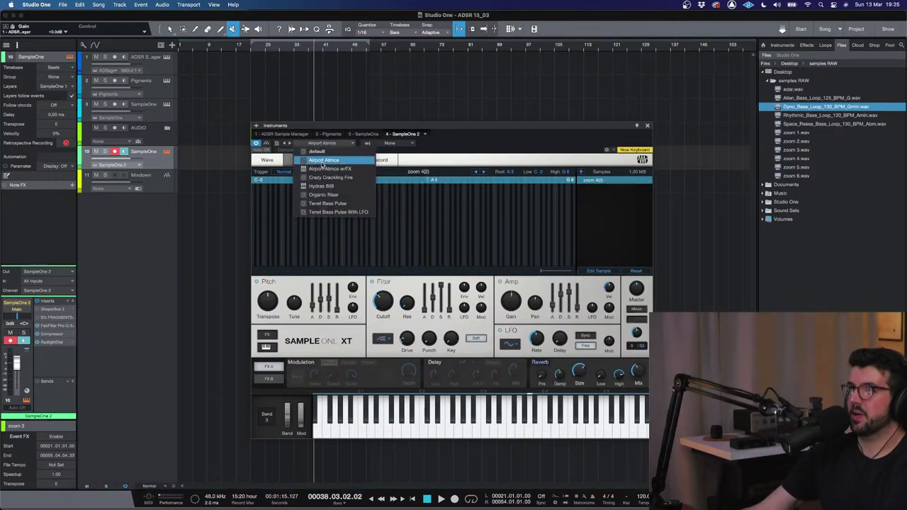
{"action": "key", "text": "Down"}
{"action": "key", "text": "Down"}
{"action": "key", "text": "Down"}
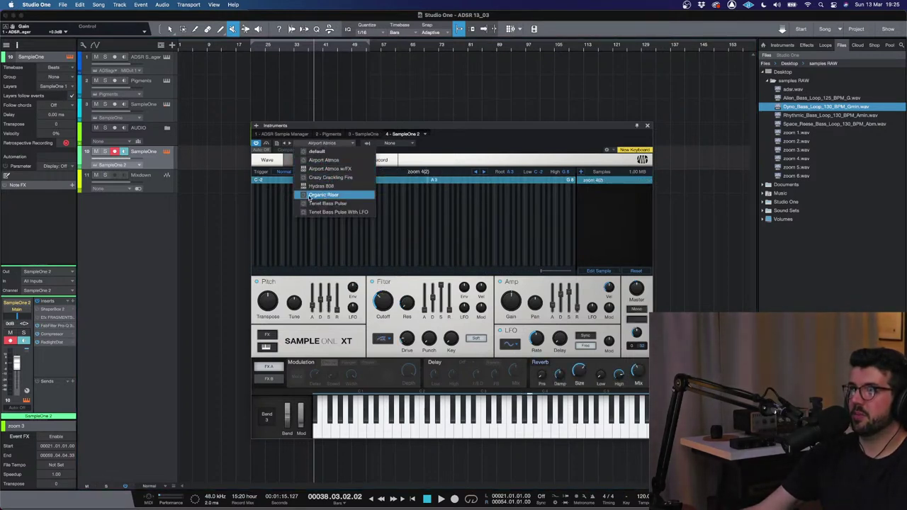
- Store the SampleOne 2 channel's insert effects as an FX chain preset named "Hydras 808"
{"action": "left_click", "coordinate": [70, 302]}
{"action": "left_click", "coordinate": [70, 302]}
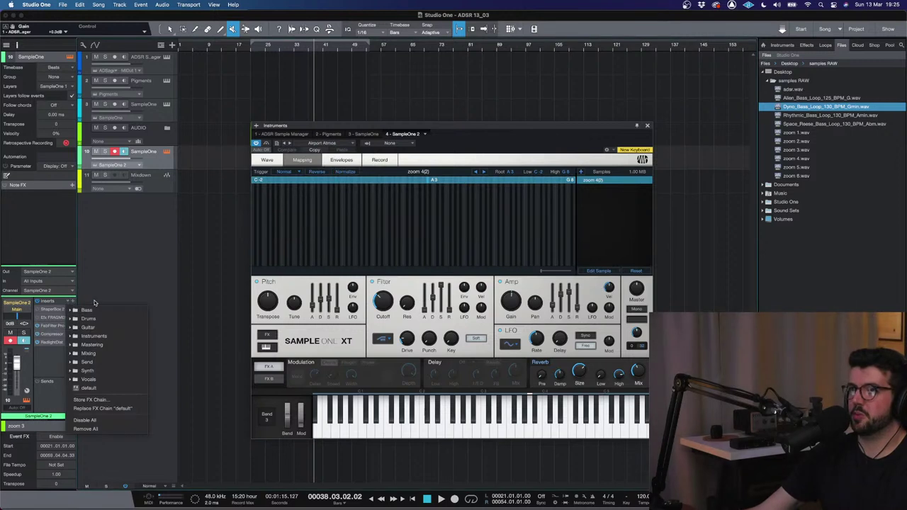
{"action": "left_click", "coordinate": [101, 400]}
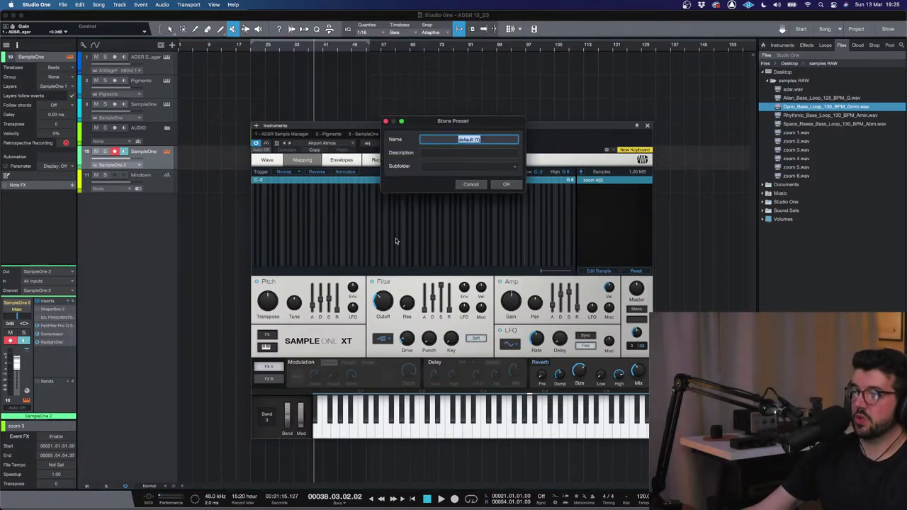
{"action": "type", "text": "Hydras"}
{"action": "type", "text": " Bass"}
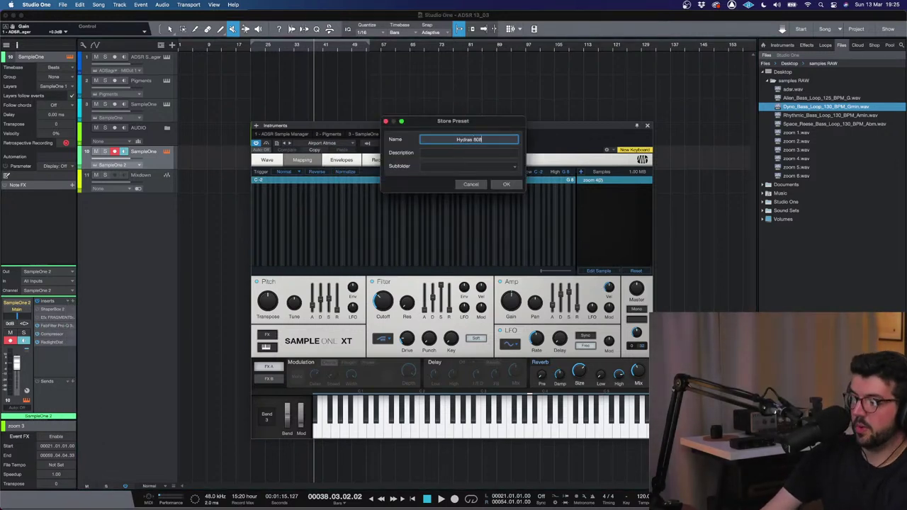
{"action": "key", "text": "Return"}
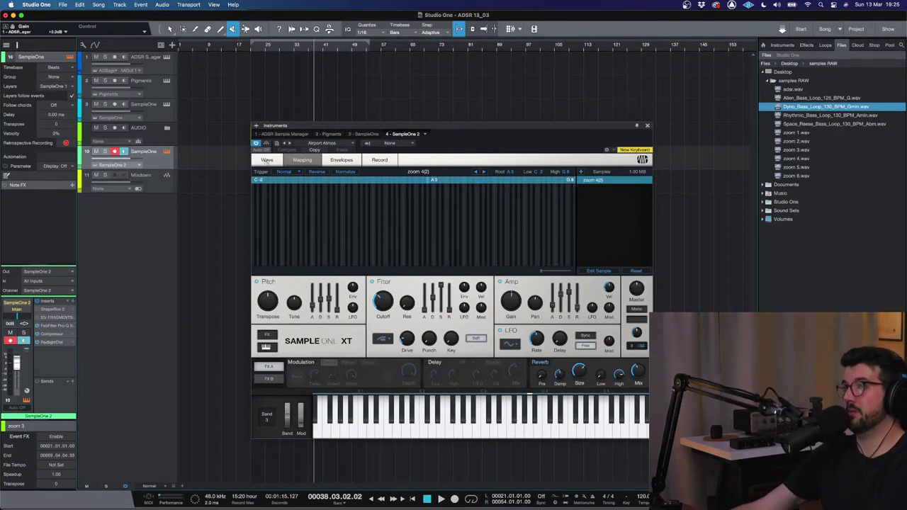
- Close the instrument window, place the playback cursor at about bar 69, and hide the file browser
{"action": "right_click", "coordinate": [157, 166]}
{"action": "key", "text": "Escape"}
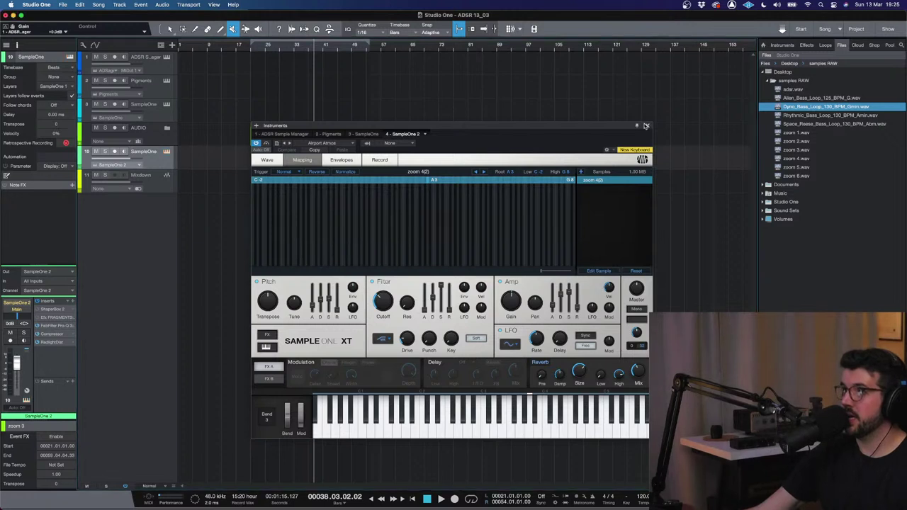
{"action": "left_click", "coordinate": [645, 124]}
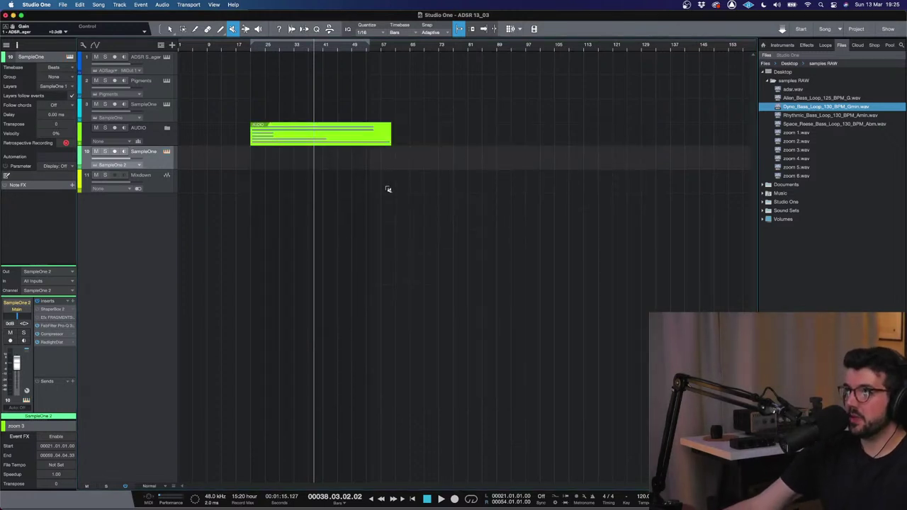
{"action": "left_click", "coordinate": [428, 47]}
{"action": "key", "text": "e"}
{"action": "key", "text": "e"}
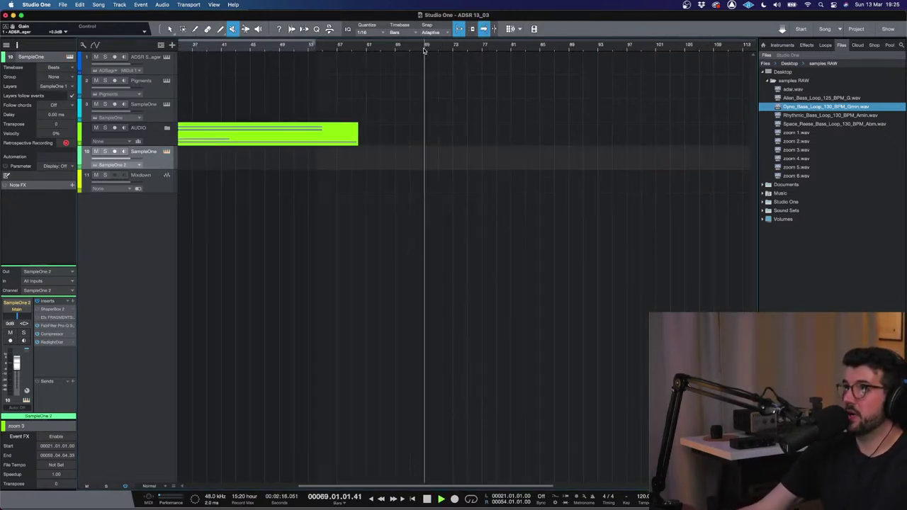
{"action": "key", "text": "space"}
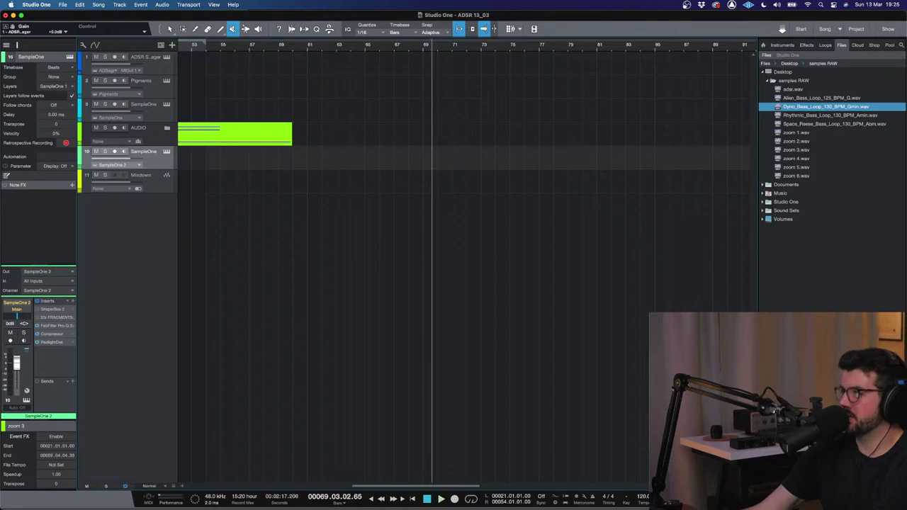
{"action": "key", "text": "F5"}
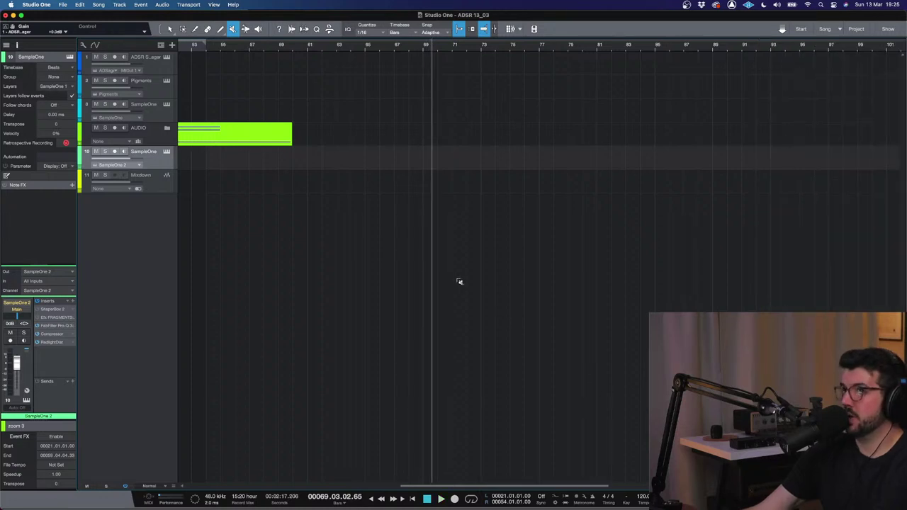
- Move the Mixdown track above the AUDIO folder and remove it, the three tracks above it and their instruments
{"action": "left_click", "coordinate": [114, 151]}
{"action": "left_click", "coordinate": [170, 187]}
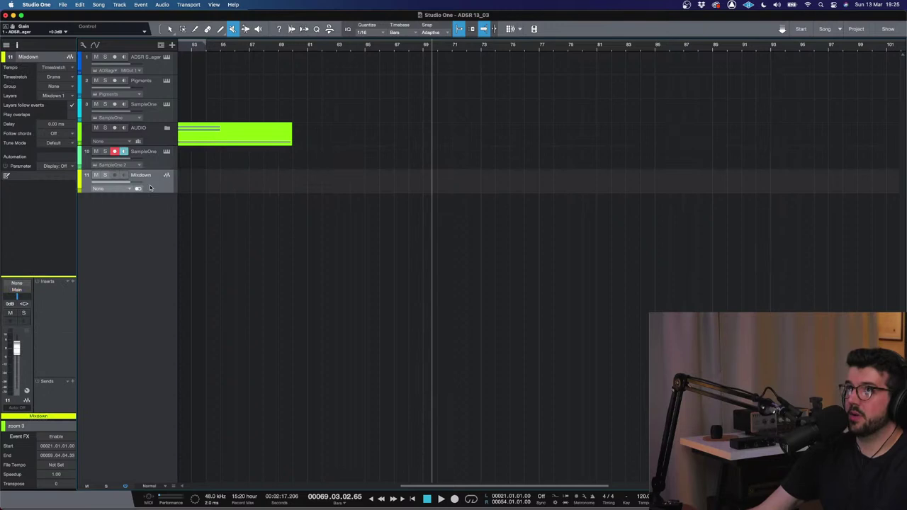
{"action": "left_click_drag", "start_coordinate": [150, 187], "coordinate": [151, 131]}
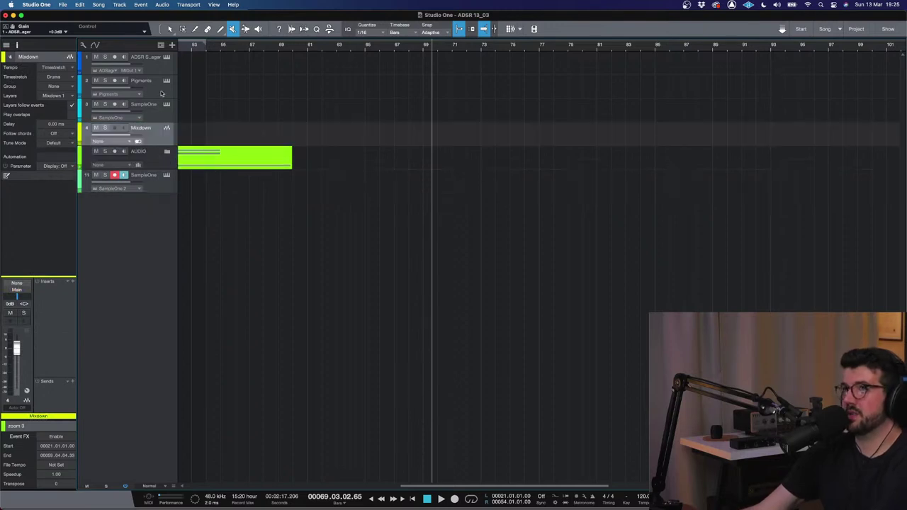
{"action": "left_click", "coordinate": [157, 67]}
{"action": "right_click", "coordinate": [156, 67]}
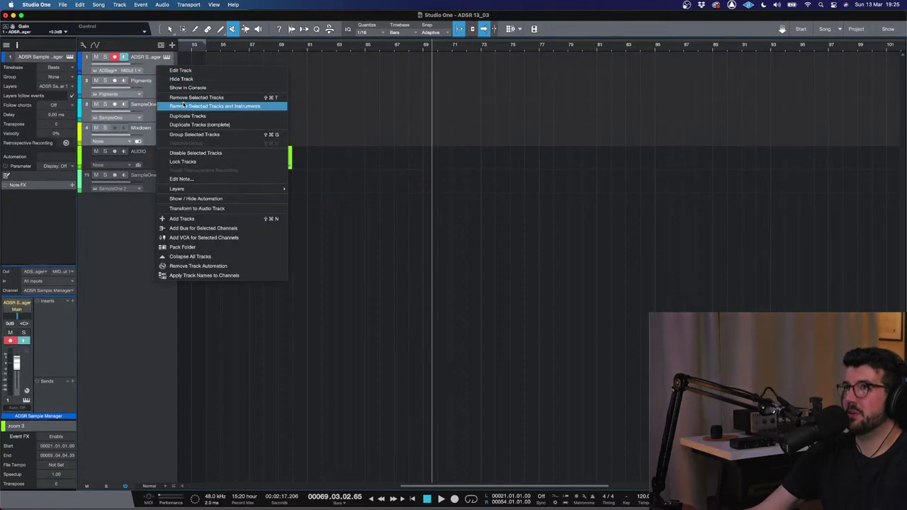
{"action": "left_click", "coordinate": [186, 104]}
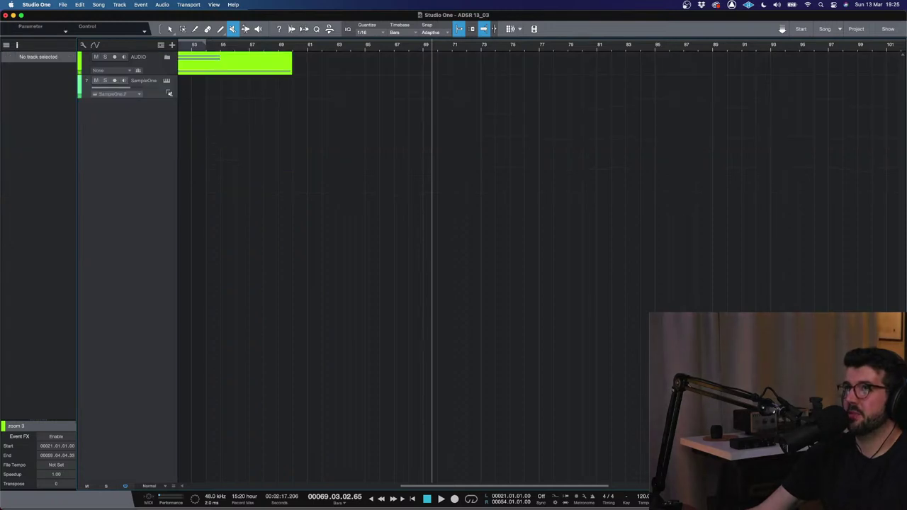
- Select the remaining SampleOne track, switch to the Arrow tool, and bring the empty timeline around bar 69 into view
{"action": "left_click", "coordinate": [153, 93]}
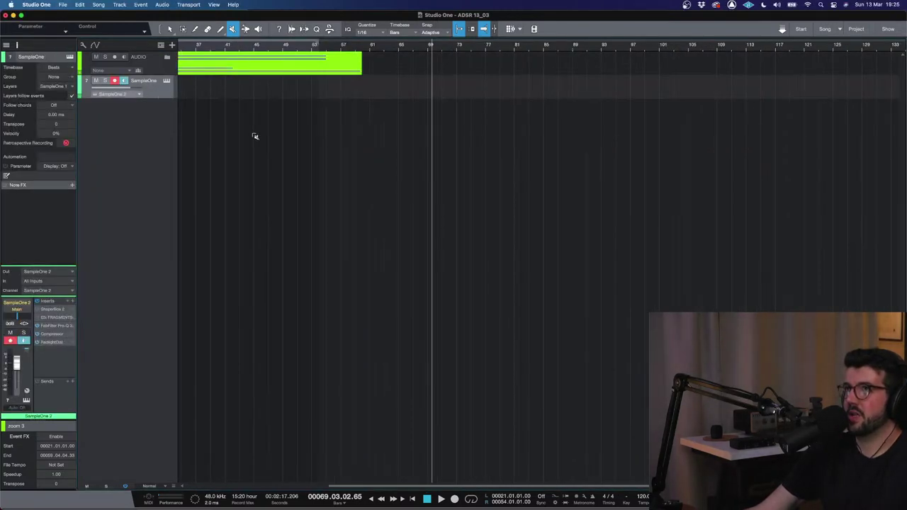
{"action": "key", "text": "w"}
{"action": "left_click", "coordinate": [170, 29]}
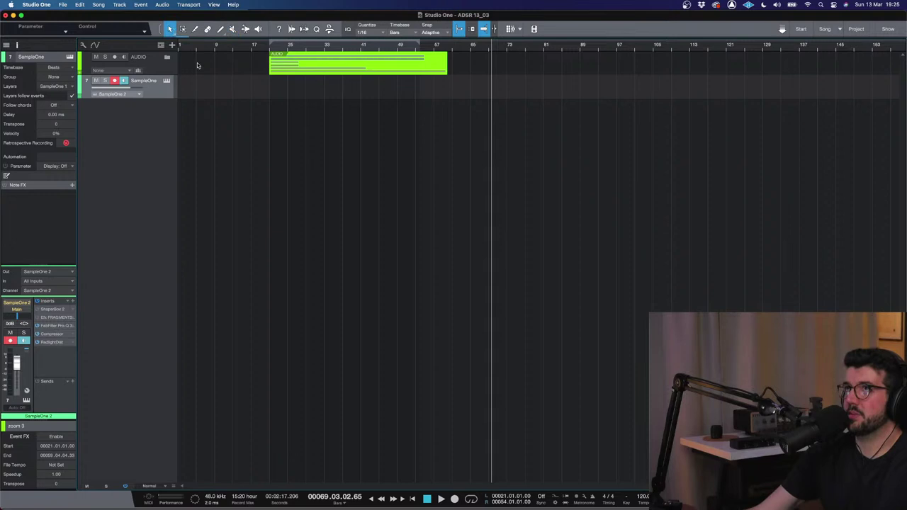
{"action": "key", "text": "e"}
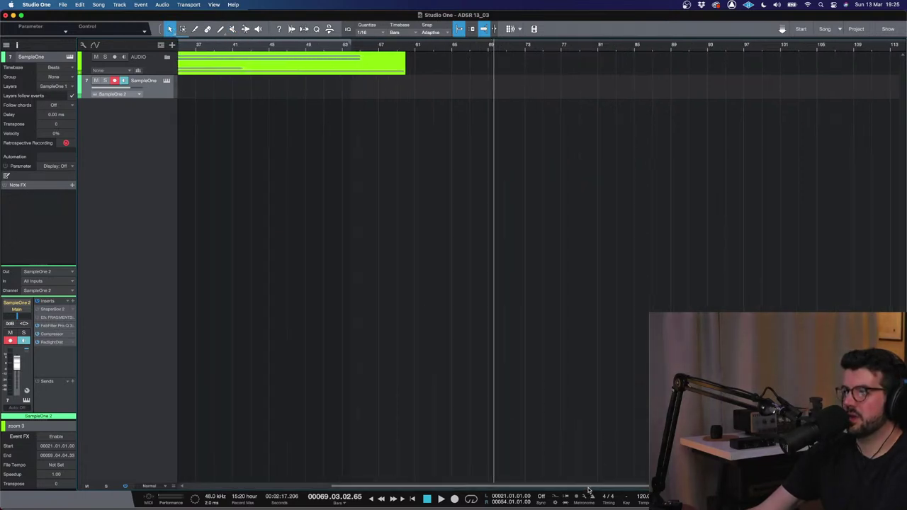
{"action": "left_click_drag", "start_coordinate": [597, 485], "coordinate": [703, 484]}
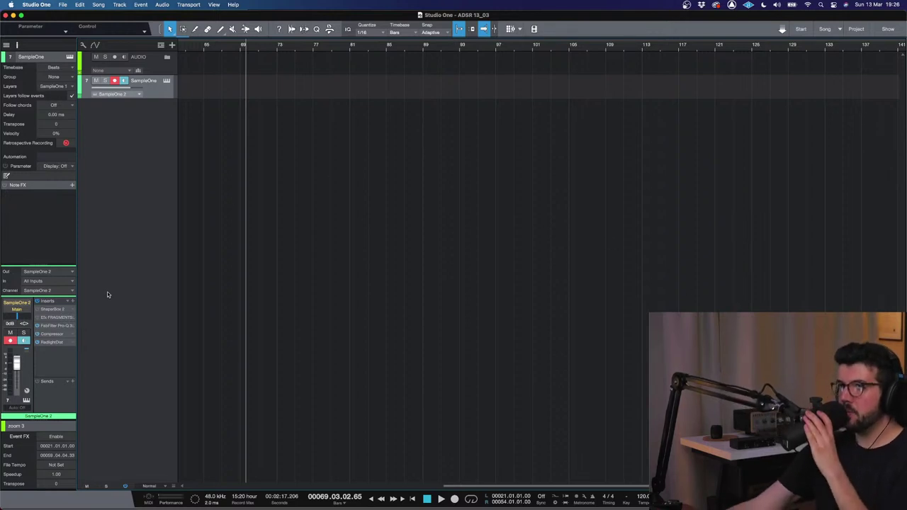
- Search for "tran" among the effects and insert kHs Transient Shaper after RedlightDist on the SampleOne 2 channel
{"action": "left_click", "coordinate": [72, 301]}
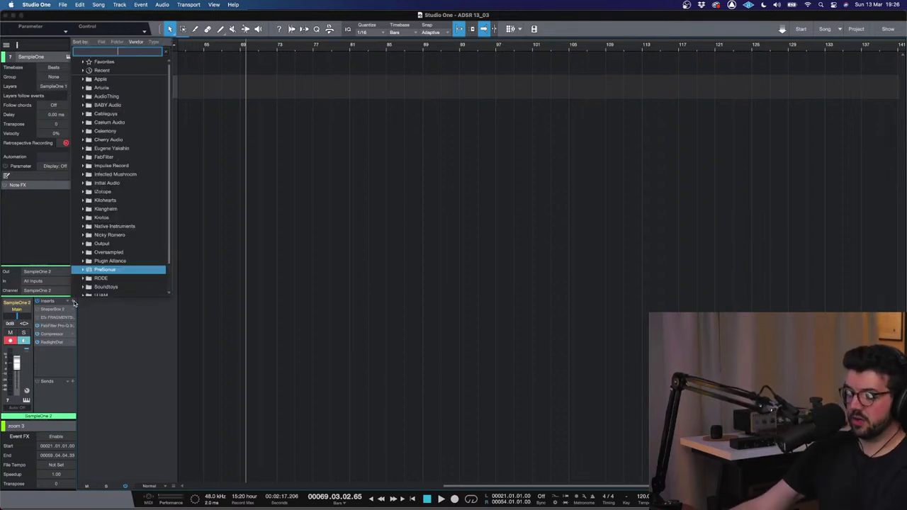
{"action": "type", "text": "tran"}
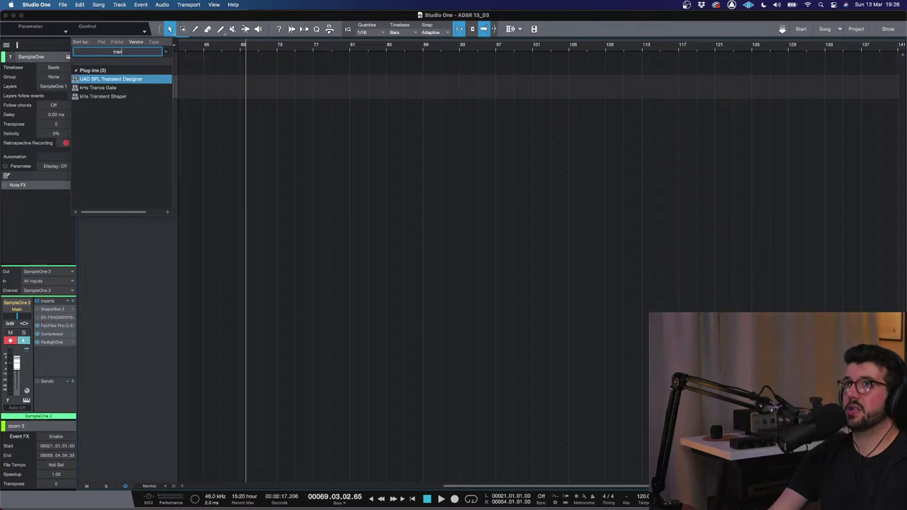
{"action": "key", "text": "Down"}
{"action": "key", "text": "Down"}
{"action": "key", "text": "Return"}
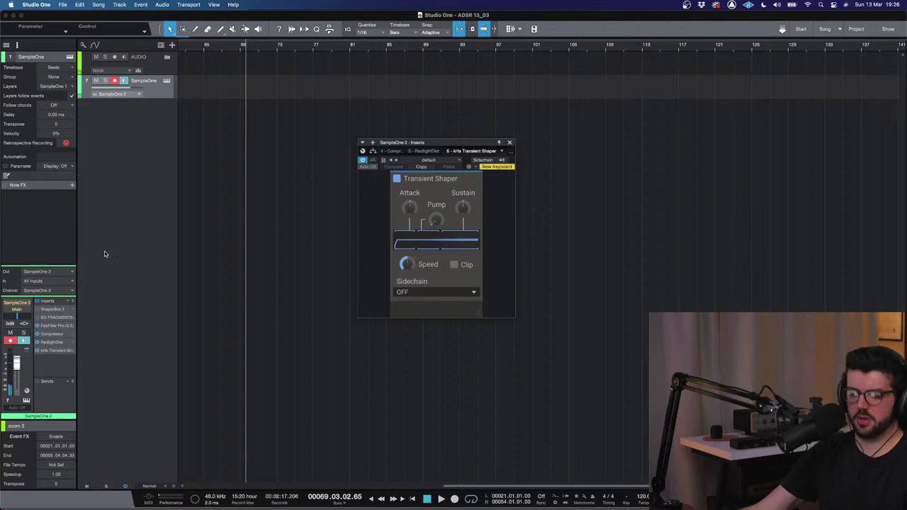
- Load the Hydras 808 preset into the SampleOne 2 instrument
{"action": "left_click", "coordinate": [167, 80]}
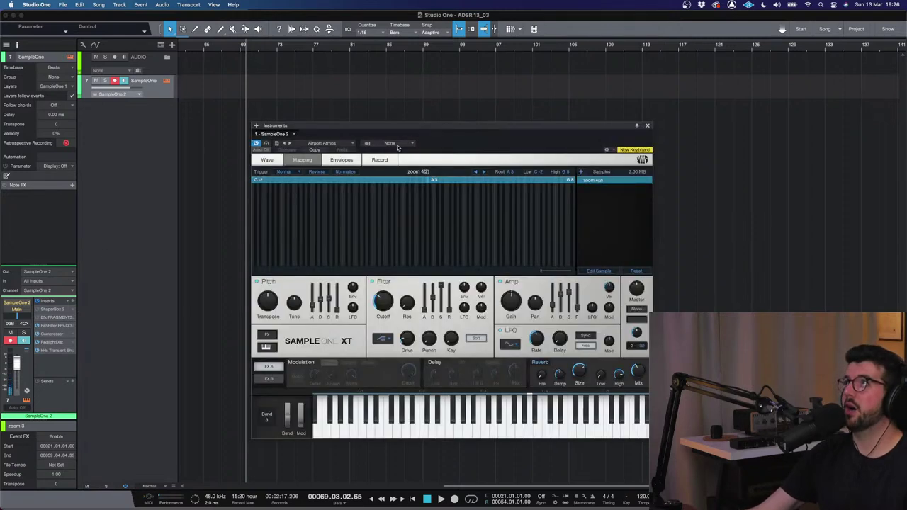
{"action": "left_click", "coordinate": [316, 144]}
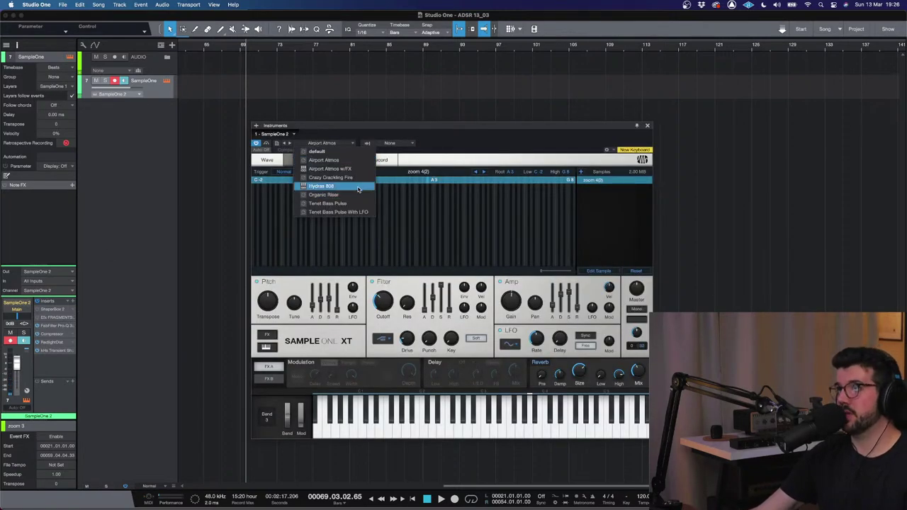
{"action": "key", "text": "Return"}
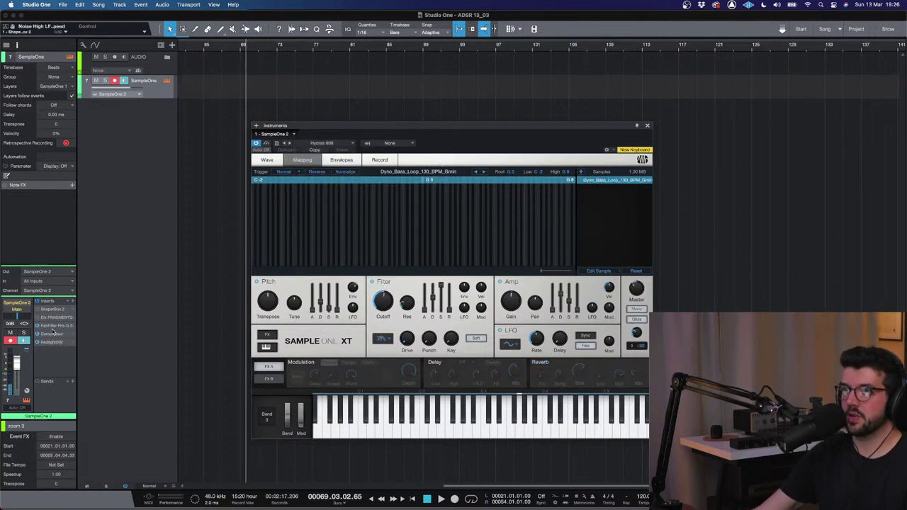
- Add kHs Transient Shaper again at the end of the reloaded SampleOne 2 effects chain and close its window
{"action": "left_click", "coordinate": [71, 302]}
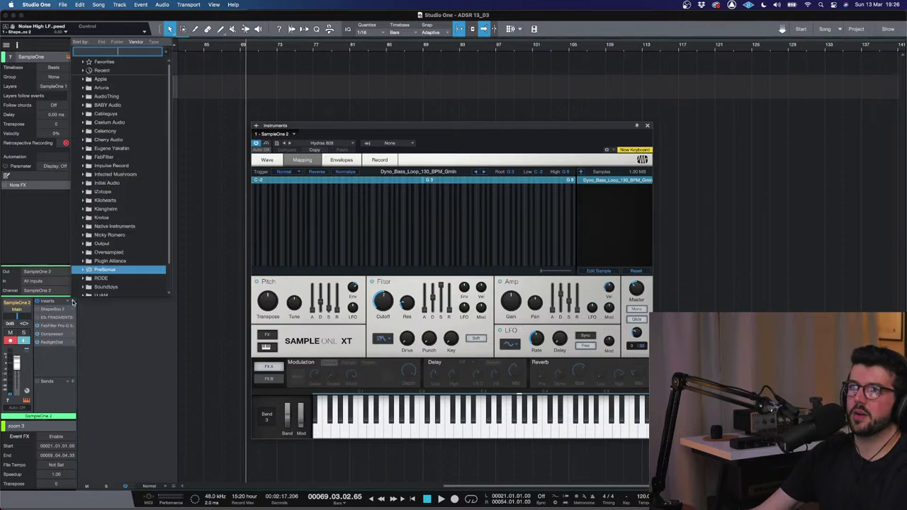
{"action": "type", "text": "tra"}
{"action": "key", "text": "Down"}
{"action": "key", "text": "Down"}
{"action": "key", "text": "Down"}
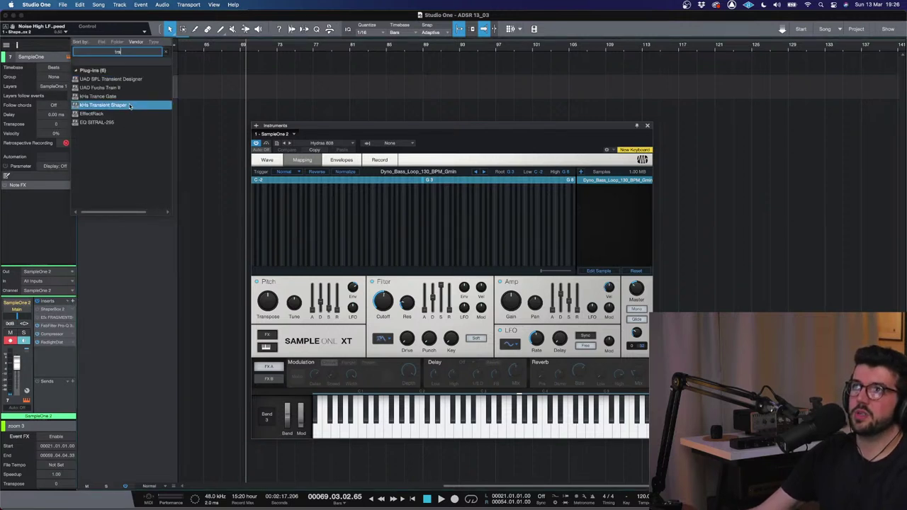
{"action": "key", "text": "Return"}
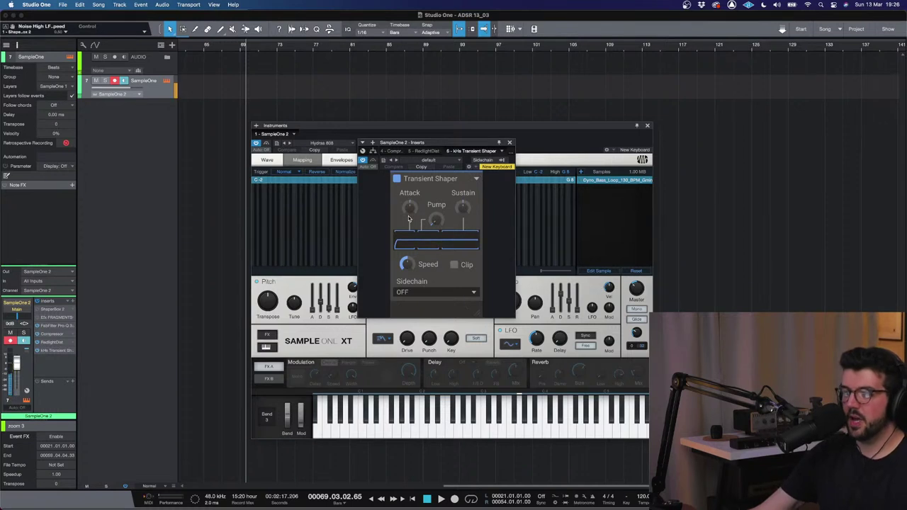
{"action": "left_click", "coordinate": [510, 143]}
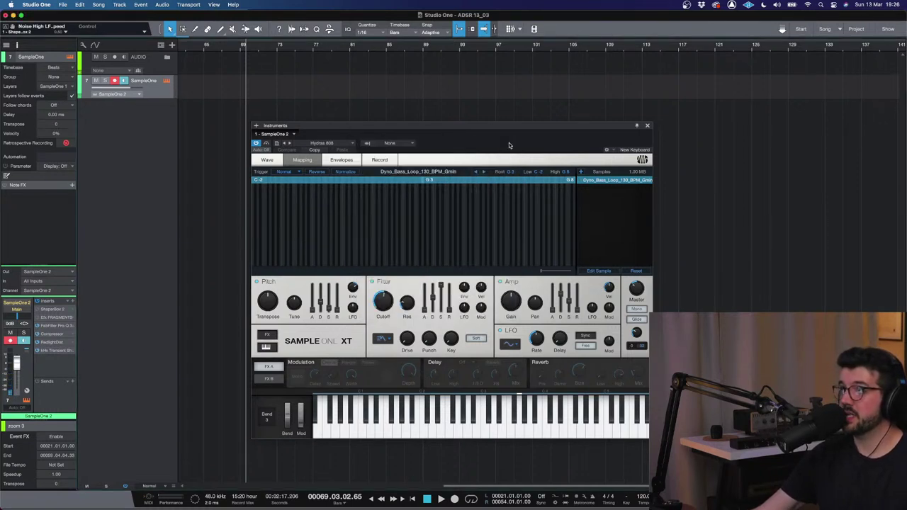
- Enable SampleOne XT's pitch section with an envelope amount of 1 oct 10.06 st, check the envelopes and waveform, and close the instrument
{"action": "left_click", "coordinate": [268, 160]}
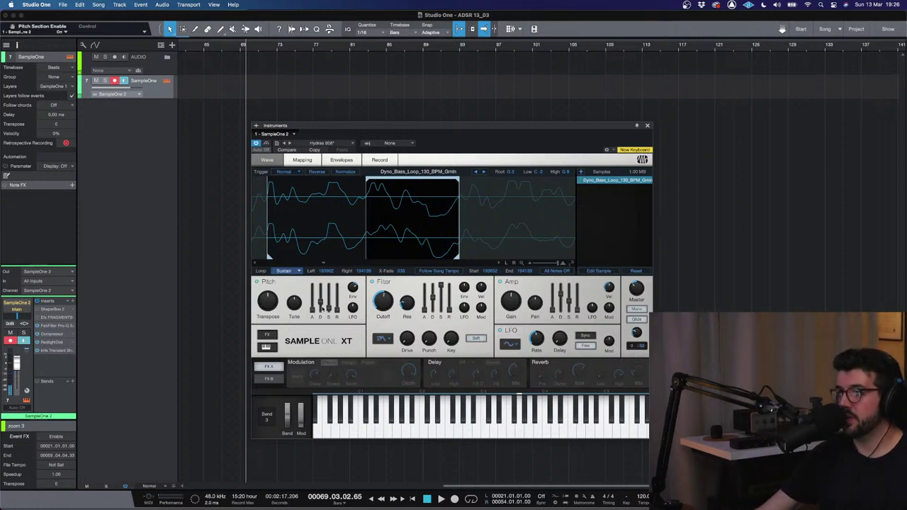
{"action": "left_click", "coordinate": [340, 161]}
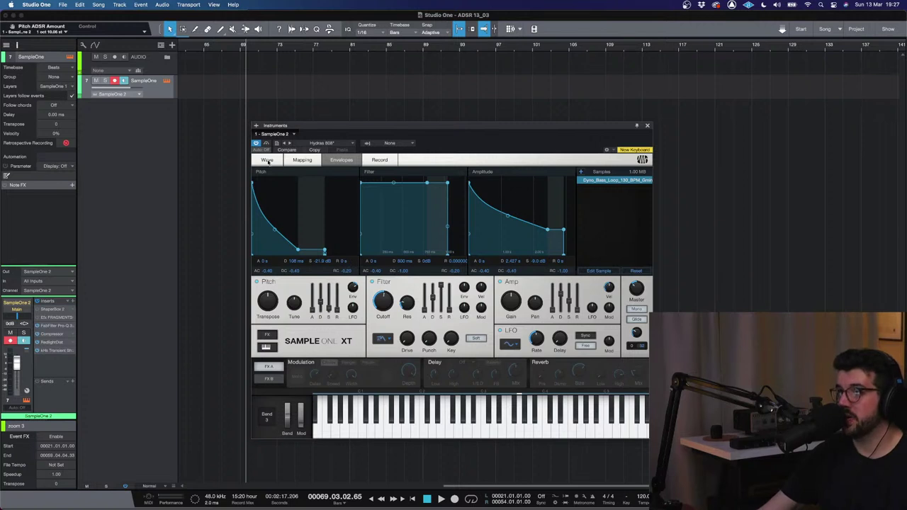
{"action": "left_click", "coordinate": [267, 161]}
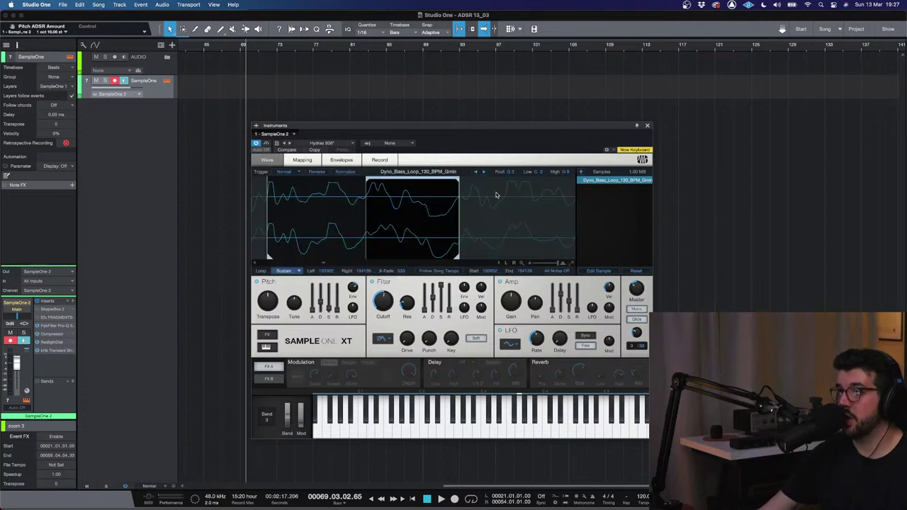
{"action": "left_click", "coordinate": [647, 126]}
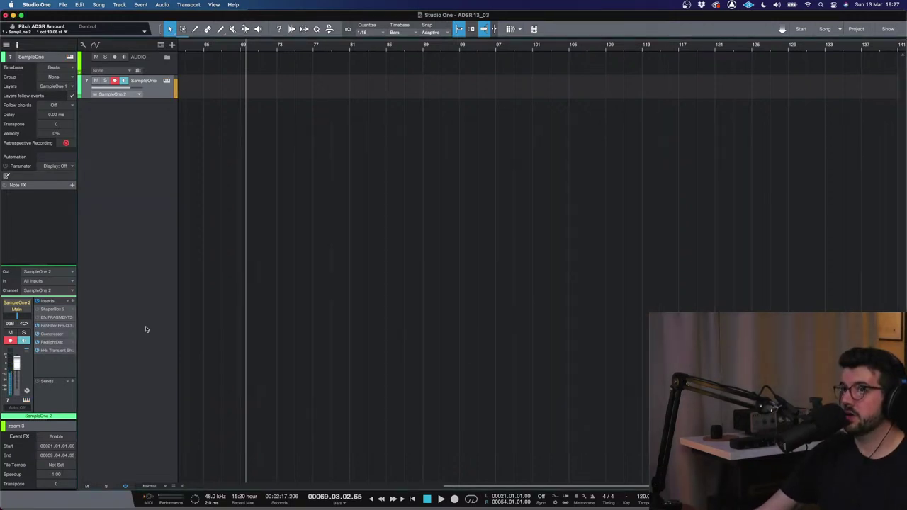
- Raise the attack of kHs Transient Shaper, set its pump to 13 %, and move it between FabFilter Pro-Q 3 and Compressor
{"action": "left_click", "coordinate": [58, 350]}
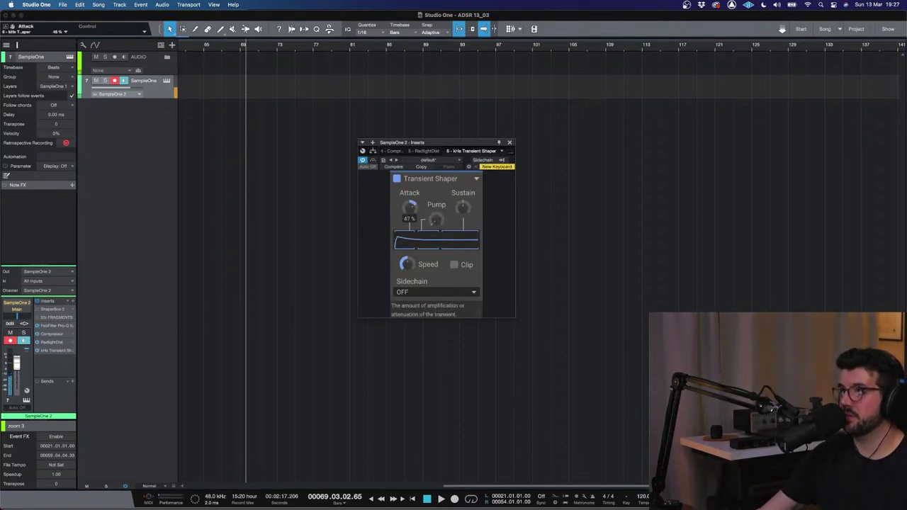
{"action": "left_click_drag", "start_coordinate": [409, 207], "coordinate": [409, 192]}
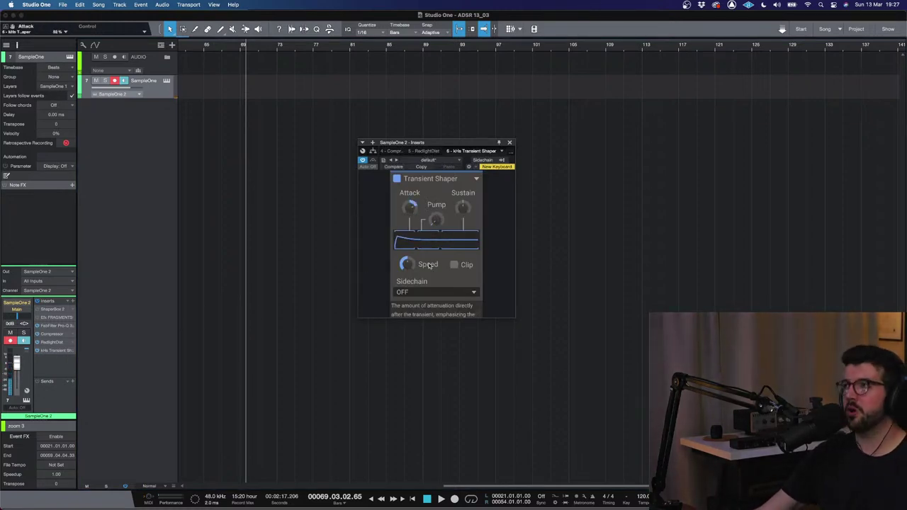
{"action": "mouse_move", "coordinate": [436, 220]}
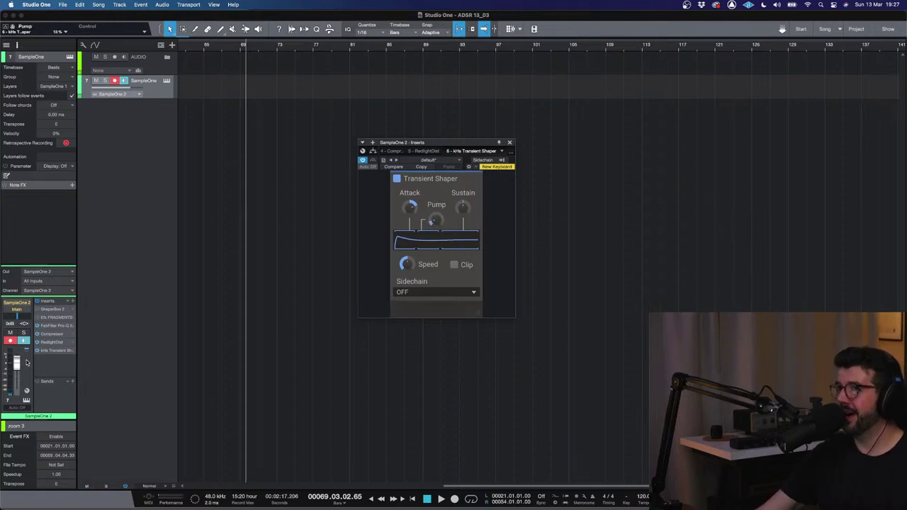
{"action": "left_click_drag", "start_coordinate": [51, 349], "coordinate": [50, 332]}
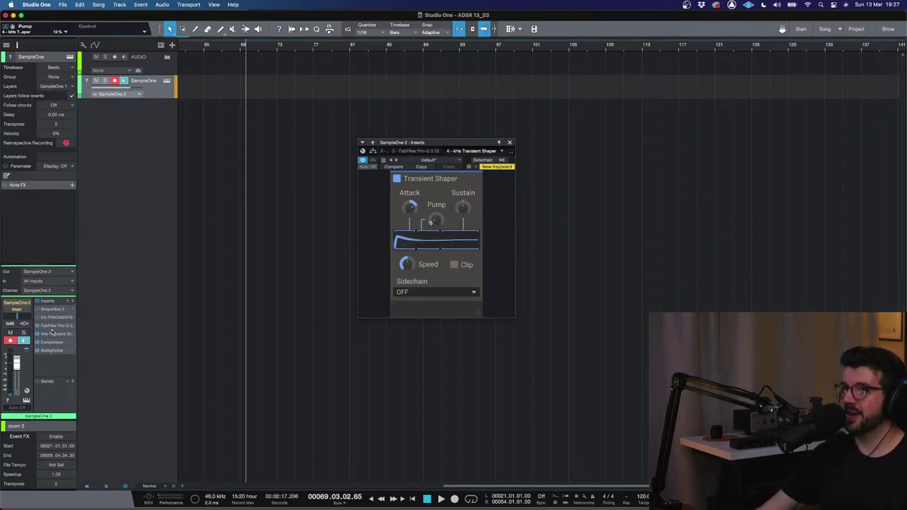
- Lower kHs Transient Shaper's sustain, raise its pump, speed and attack, and enable Clip
{"action": "left_click_drag", "start_coordinate": [461, 206], "coordinate": [435, 215]}
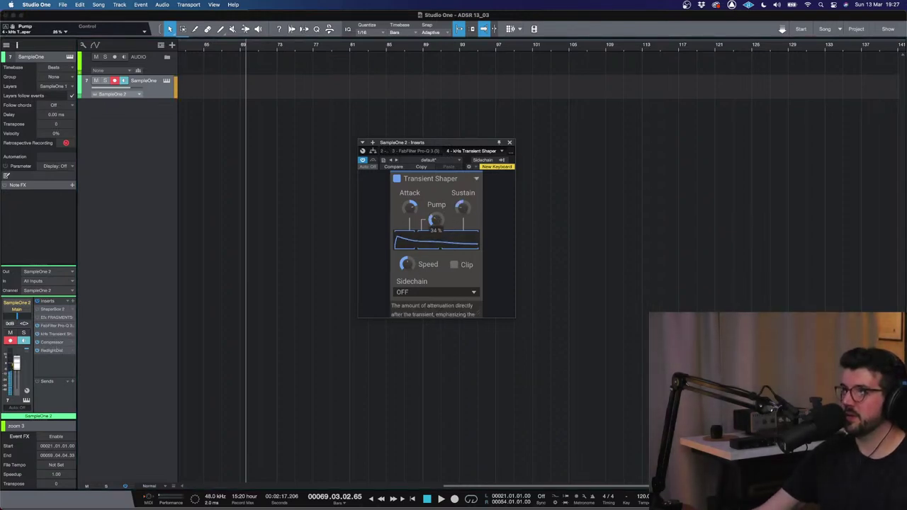
{"action": "left_click", "coordinate": [452, 264]}
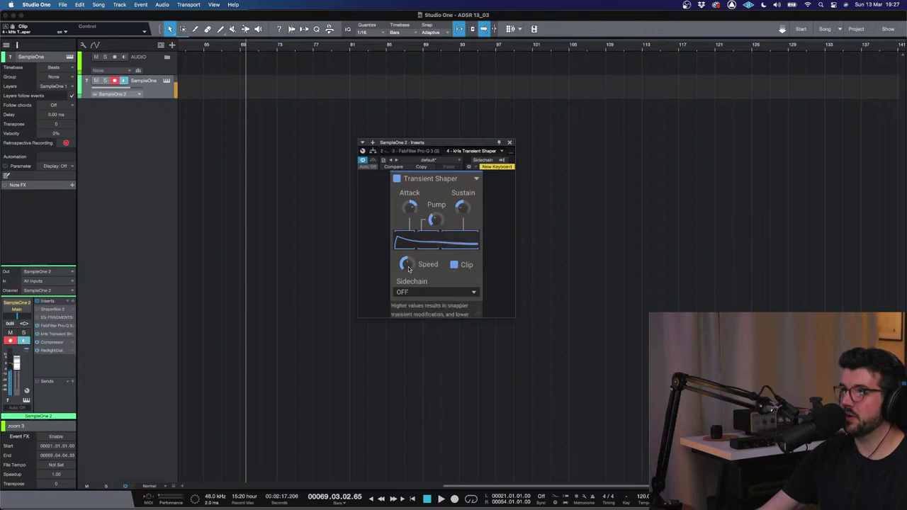
{"action": "left_click_drag", "start_coordinate": [406, 263], "coordinate": [406, 254]}
{"action": "left_click_drag", "start_coordinate": [409, 206], "coordinate": [409, 199]}
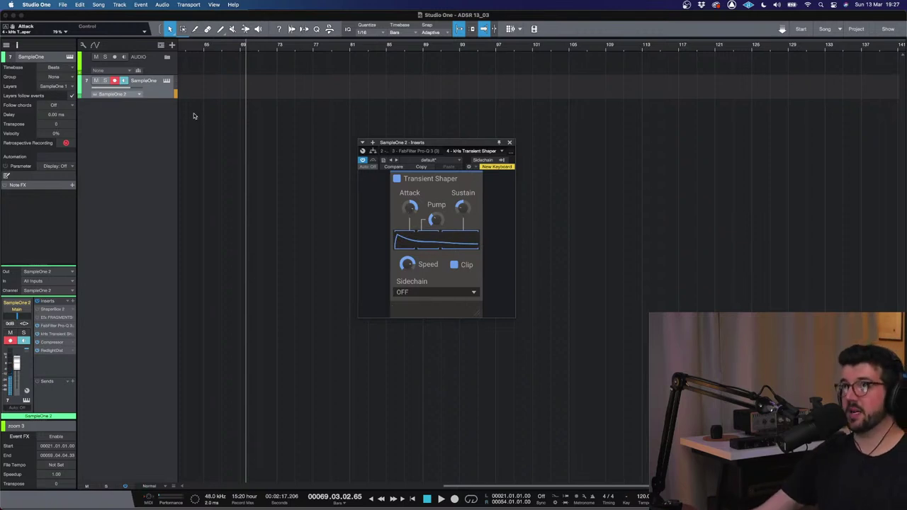
- Load the Crazy Crackling Fire preset into the SampleOne 2 instrument and close the instrument and Transient Shaper windows
{"action": "left_click", "coordinate": [166, 80]}
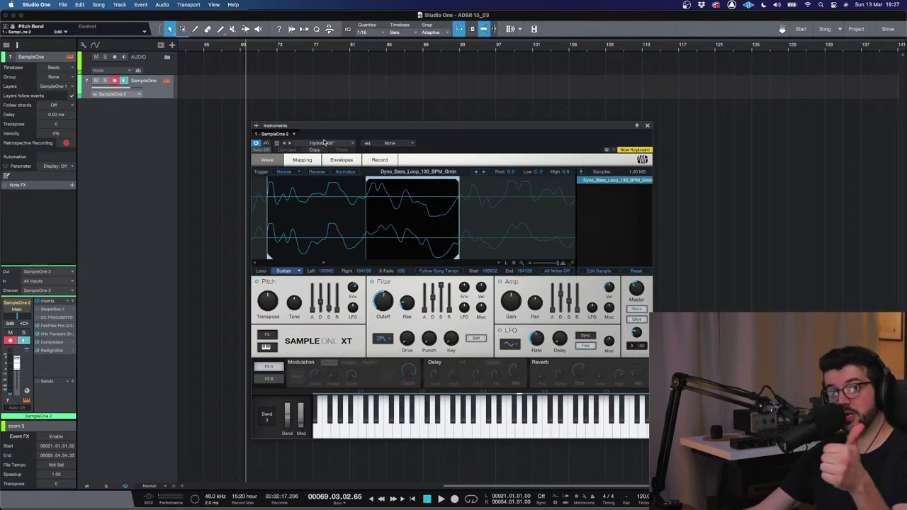
{"action": "left_click", "coordinate": [346, 144]}
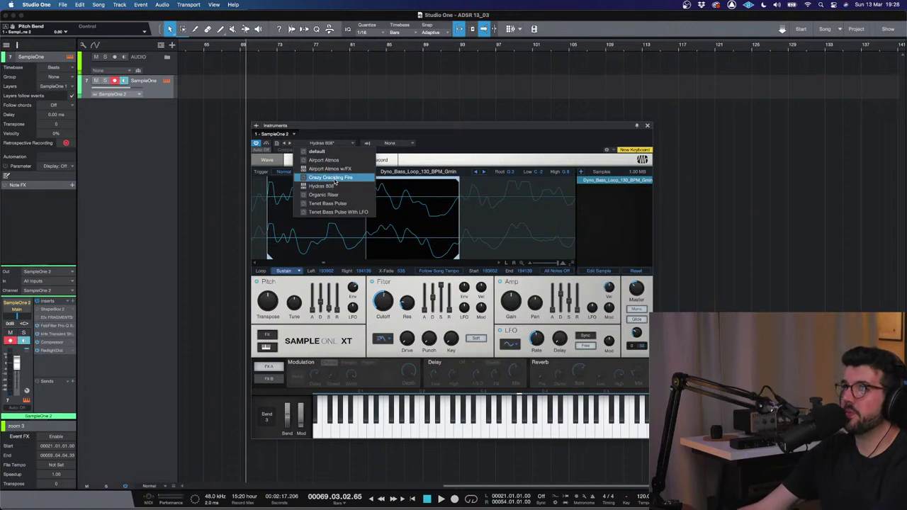
{"action": "left_click", "coordinate": [334, 179]}
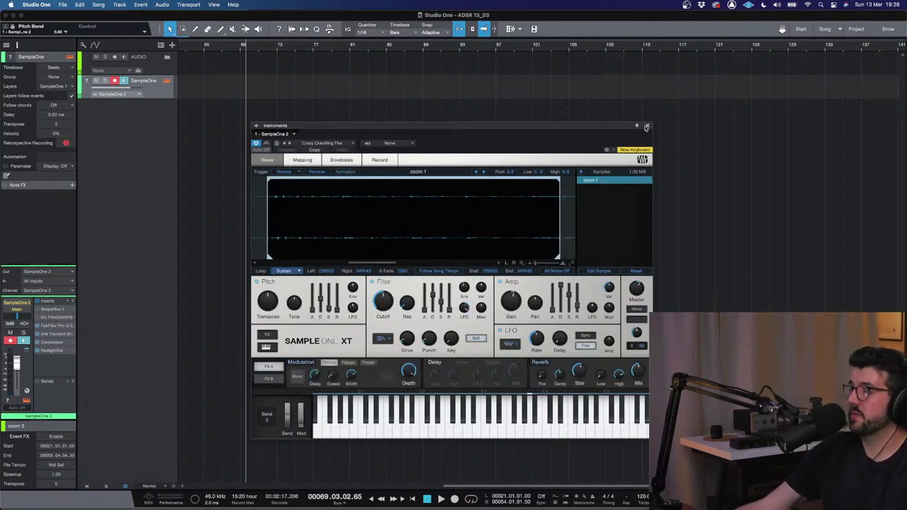
{"action": "left_click", "coordinate": [647, 126]}
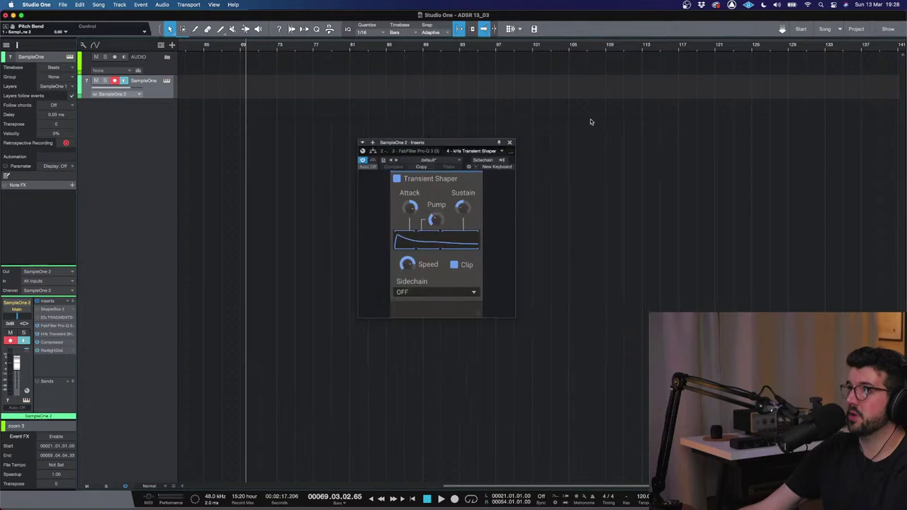
{"action": "left_click", "coordinate": [510, 144]}
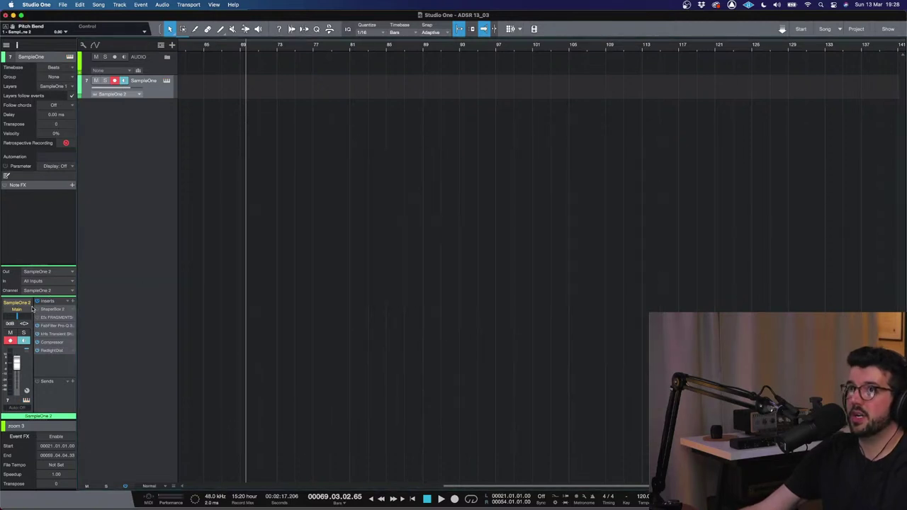
- Bypass all SampleOne 2 inserts, reopen the instrument and play the song briefly from bar 69
{"action": "left_click", "coordinate": [241, 46]}
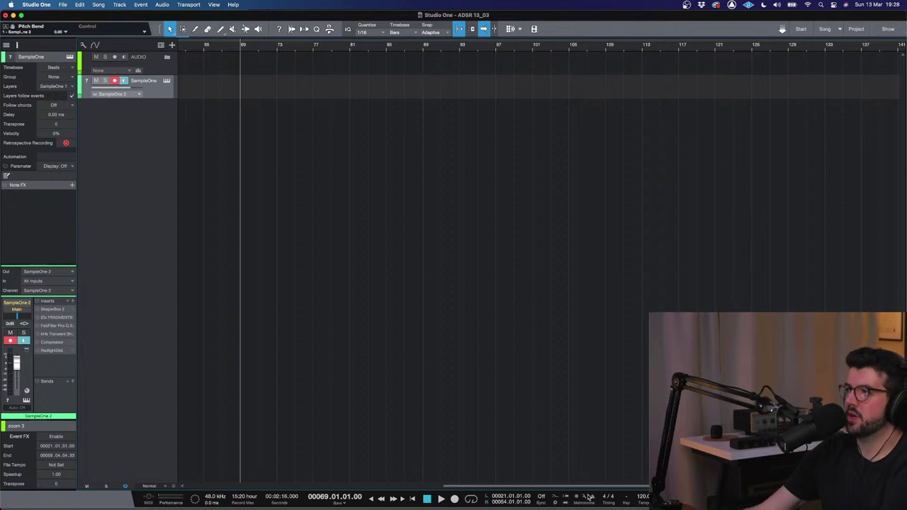
{"action": "left_click_drag", "start_coordinate": [539, 486], "coordinate": [515, 458]}
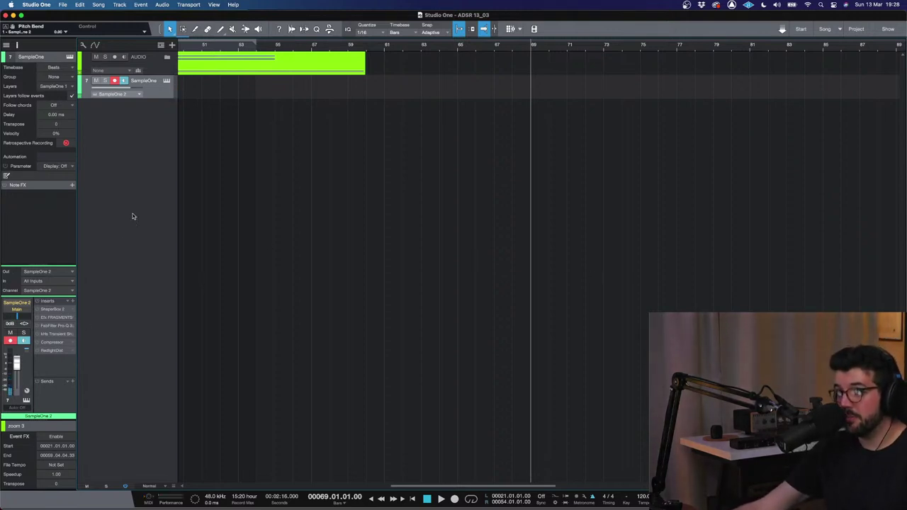
{"action": "left_click", "coordinate": [167, 80]}
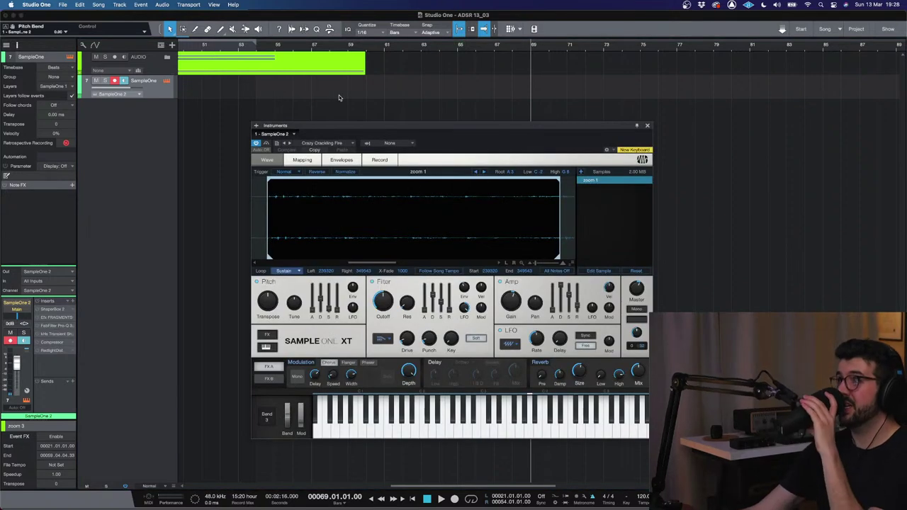
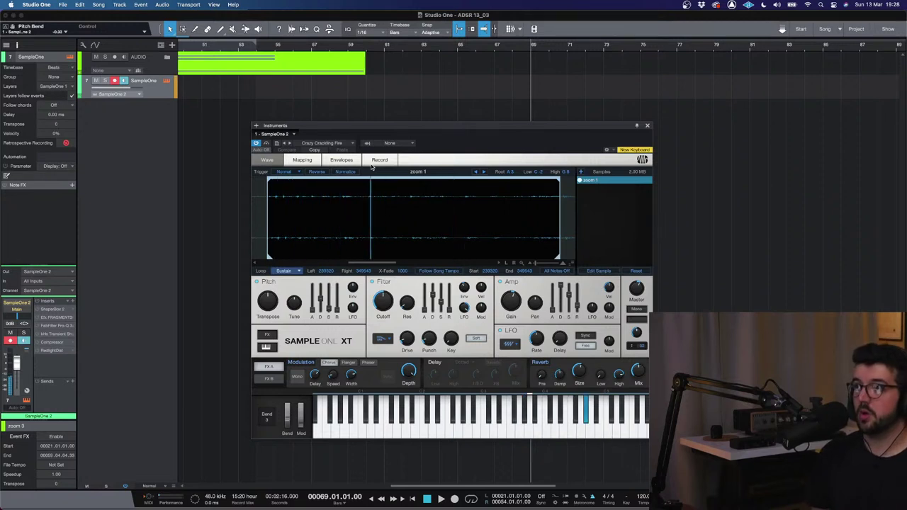
{"action": "left_click", "coordinate": [285, 421]}
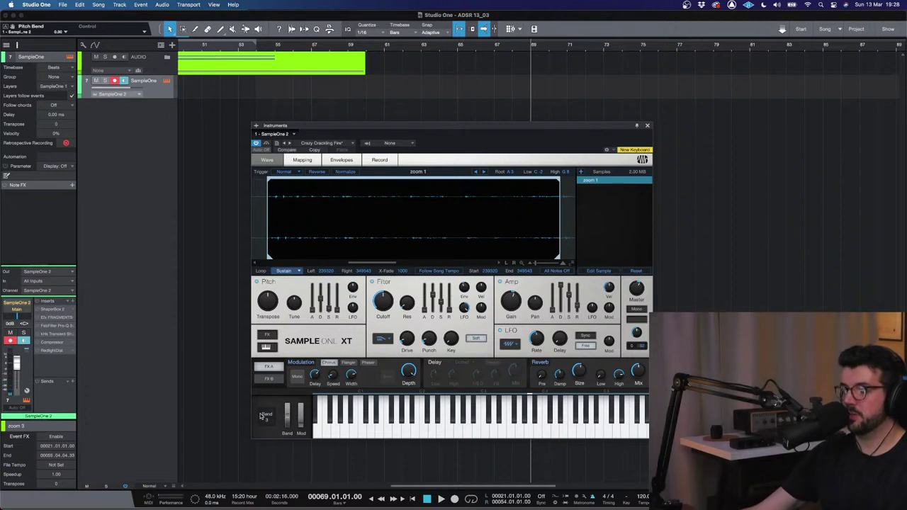
{"action": "key", "text": "space"}
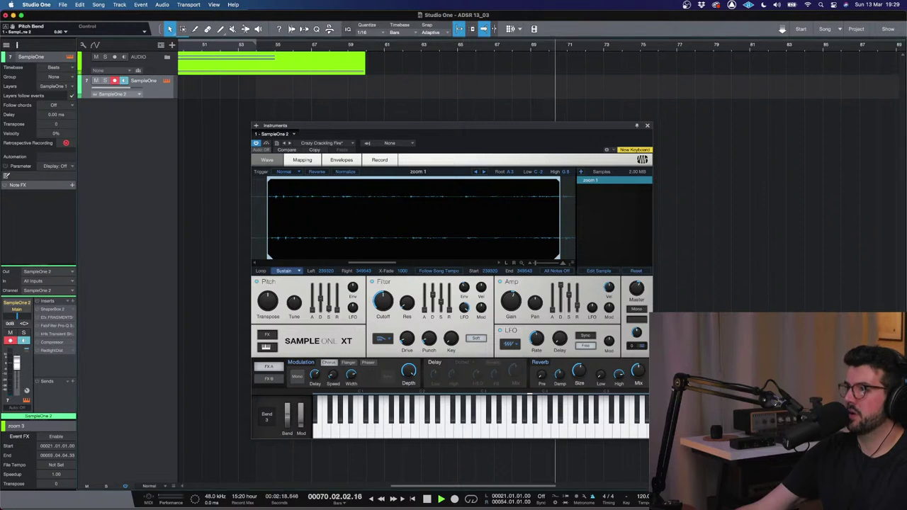
{"action": "key", "text": "space"}
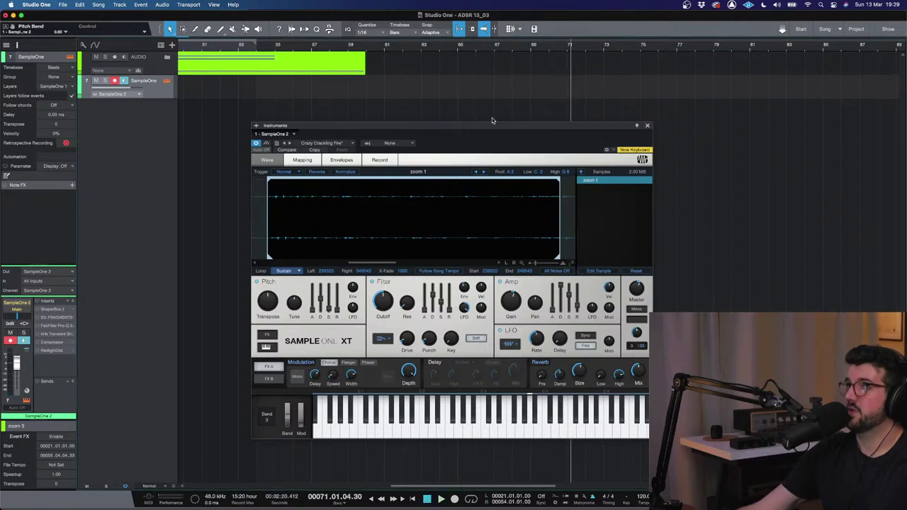
- Sync SampleOne XT's LFO to the tempo at a 1/4 rate and adjust the filter cutoff during playback from bar 65
{"action": "left_click", "coordinate": [457, 51]}
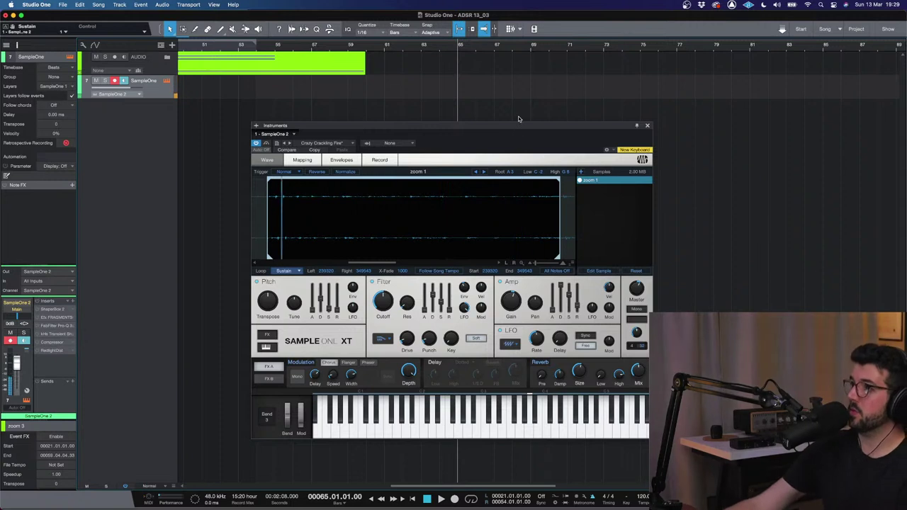
{"action": "left_click", "coordinate": [585, 336]}
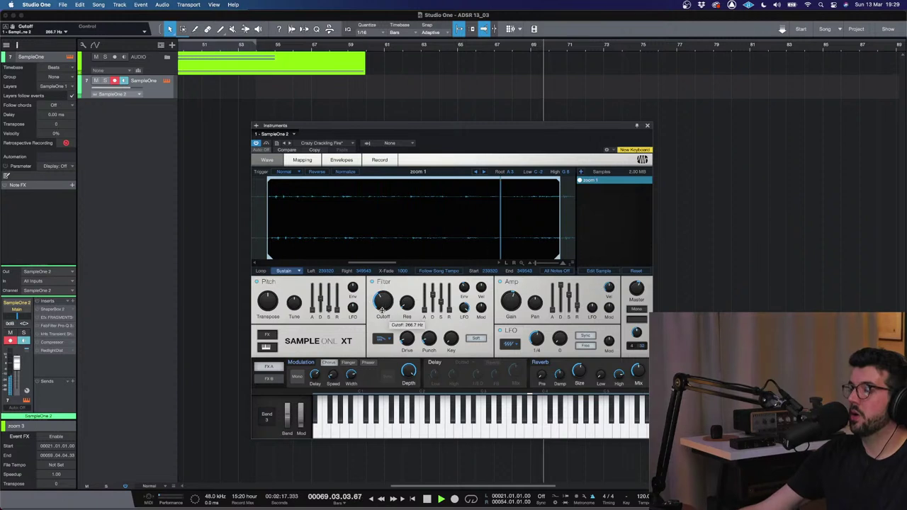
{"action": "left_click_drag", "start_coordinate": [383, 311], "coordinate": [383, 307]}
{"action": "left_click_drag", "start_coordinate": [382, 297], "coordinate": [383, 285]}
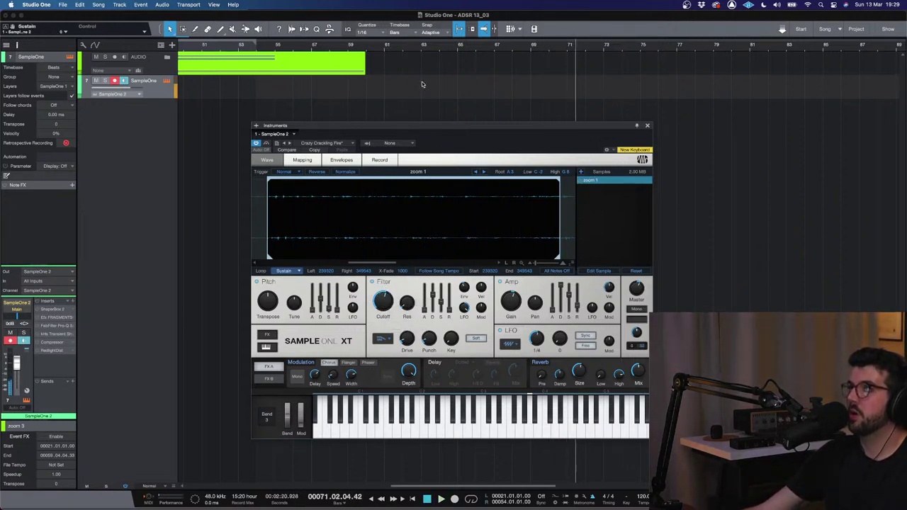
- Record a chord part on the SampleOne track from bar 62 to bar 71, and close the instrument
{"action": "left_click", "coordinate": [423, 50]}
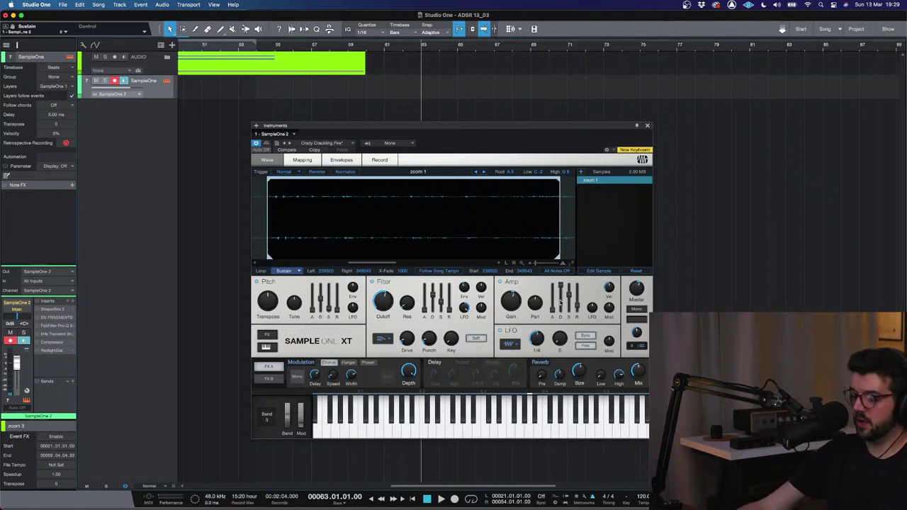
{"action": "scroll", "coordinate": [408, 63], "scroll_direction": "up", "scroll_amount": 3}
{"action": "scroll", "coordinate": [408, 63], "scroll_direction": "down", "scroll_amount": 1}
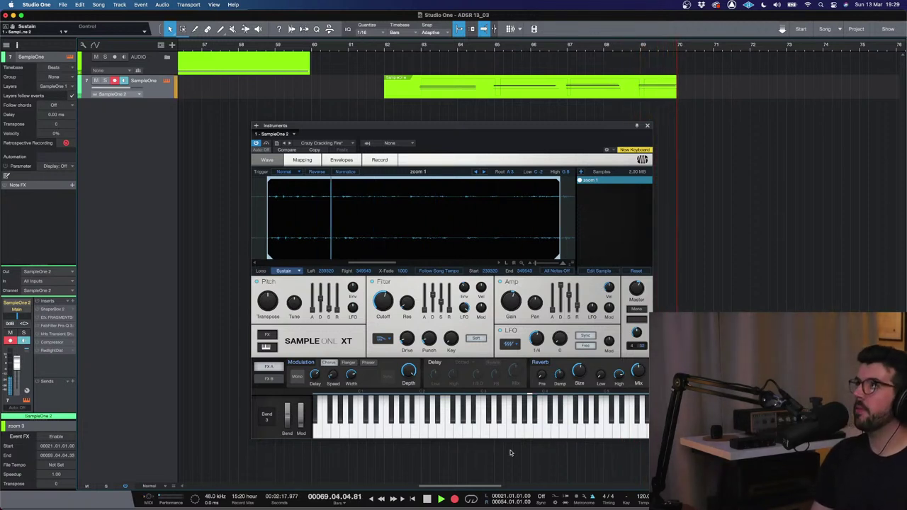
{"action": "key", "text": "space"}
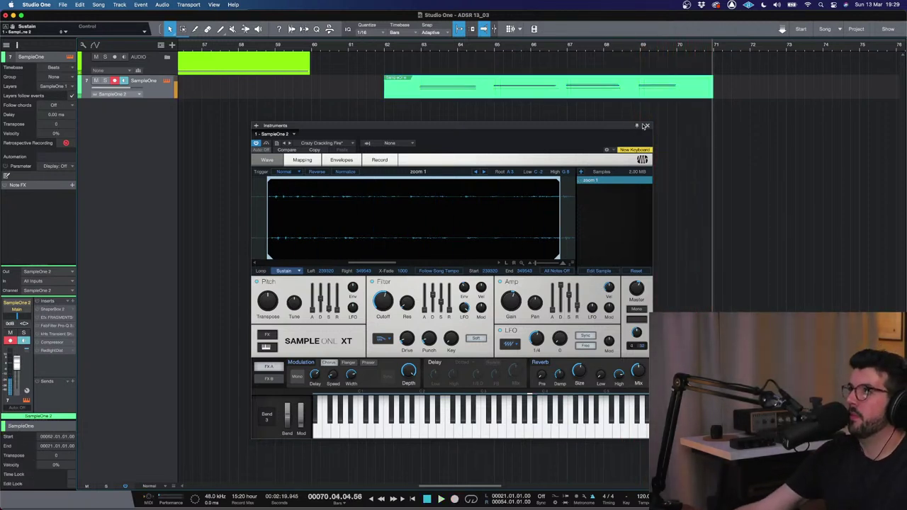
{"action": "left_click", "coordinate": [647, 127]}
- Open the recorded SampleOne part for editing and quantize all of its notes to 1/4
{"action": "double_click", "coordinate": [573, 87]}
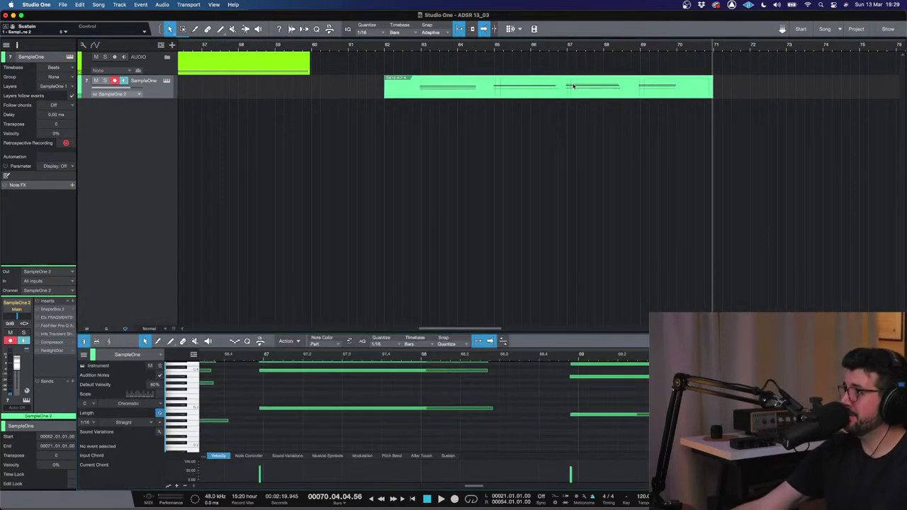
{"action": "key", "text": "super+a"}
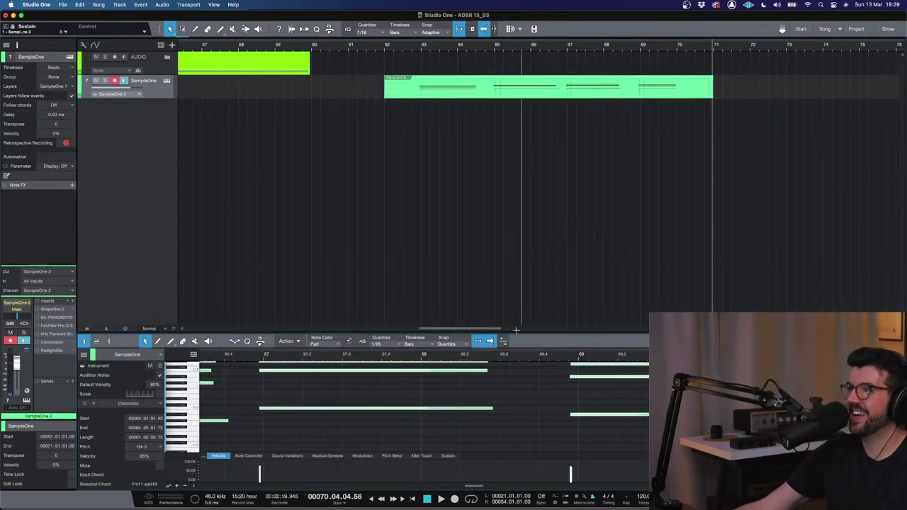
{"action": "left_click", "coordinate": [377, 344]}
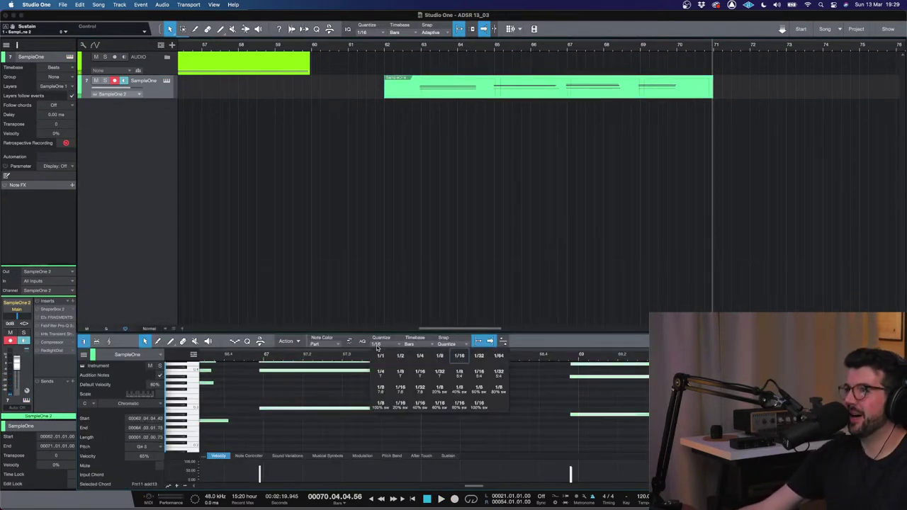
{"action": "left_click", "coordinate": [425, 359]}
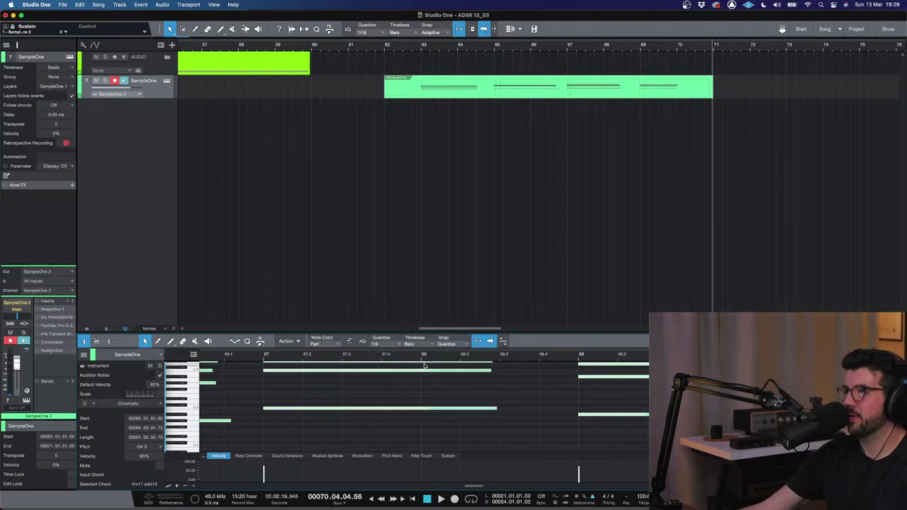
- Trim the SampleOne part so that it spans bars 63 to 70, and start playback from bar 63
{"action": "left_click", "coordinate": [425, 47]}
{"action": "left_click_drag", "start_coordinate": [383, 95], "coordinate": [417, 90]}
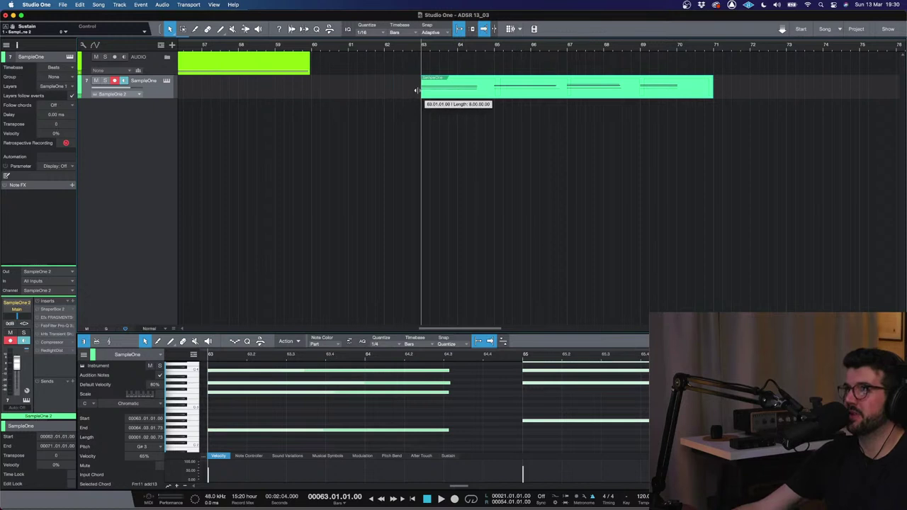
{"action": "left_click", "coordinate": [114, 80]}
{"action": "key", "text": "space"}
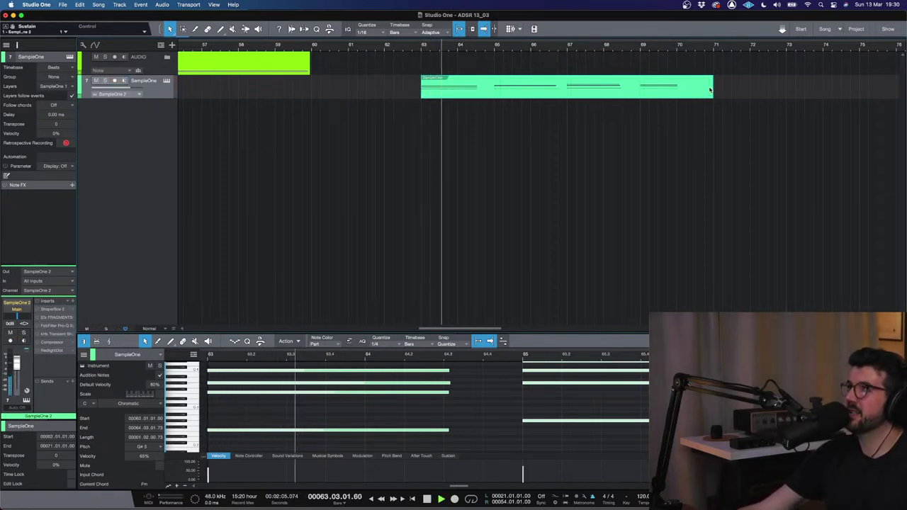
{"action": "left_click_drag", "start_coordinate": [709, 88], "coordinate": [678, 92]}
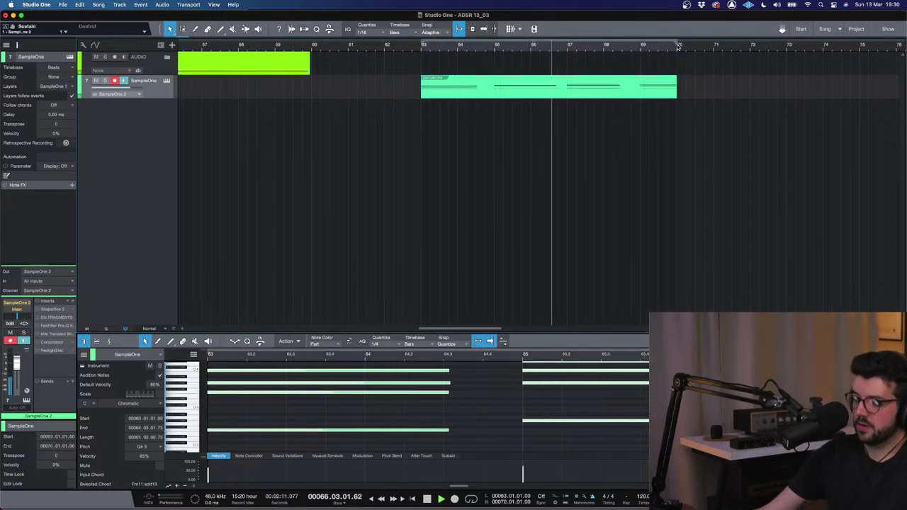
- Loop playback over the trimmed SampleOne part, close the note editor, and turn off the track's input monitoring
{"action": "key", "text": "p"}
{"action": "key", "text": "w"}
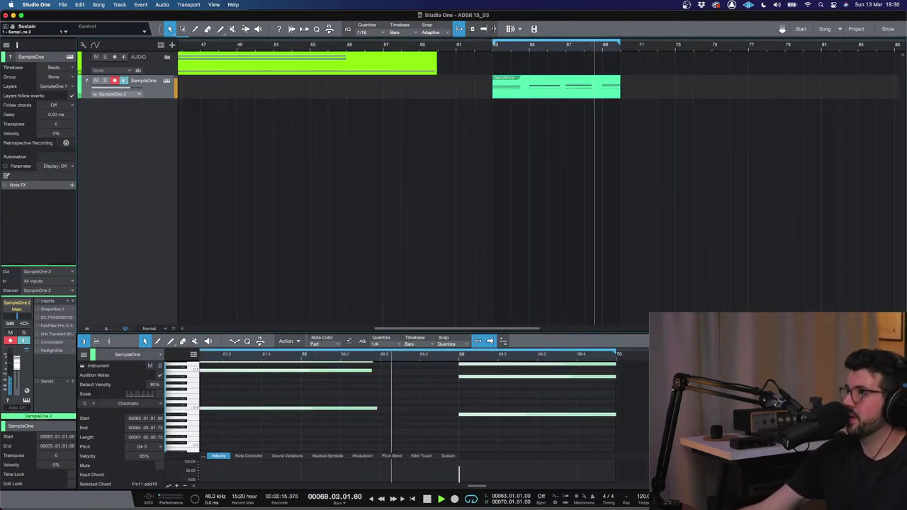
{"action": "key", "text": "F2"}
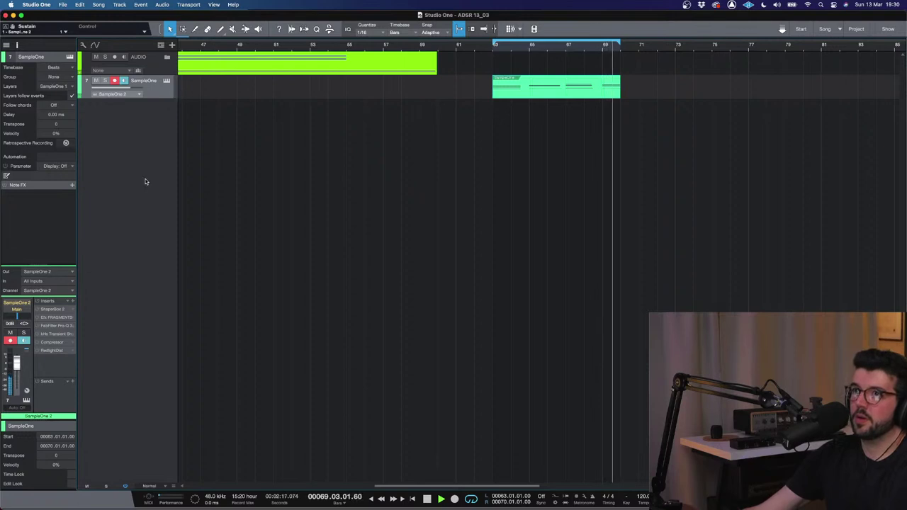
{"action": "key", "text": "f"}
{"action": "left_click", "coordinate": [122, 80]}
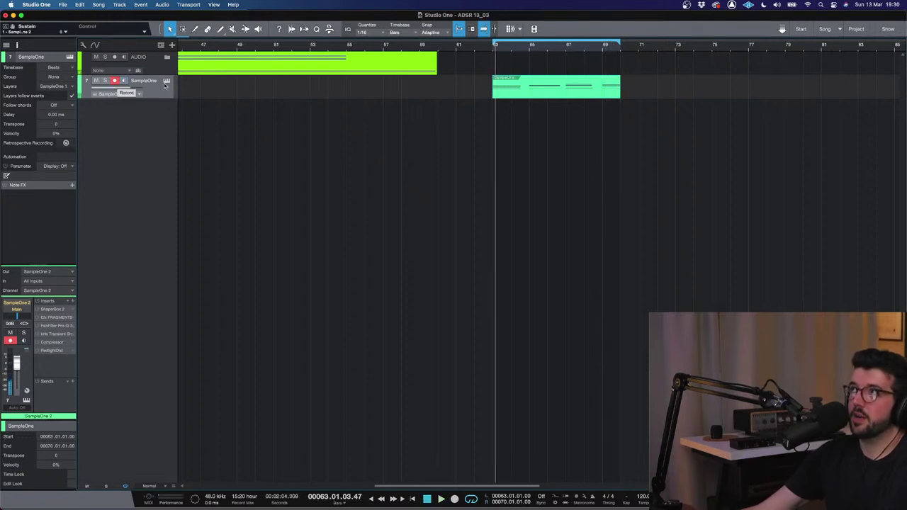
- Turn on monitoring for the SampleOne track and extend its part and the playback loop to end at bar 71
{"action": "left_click", "coordinate": [124, 80]}
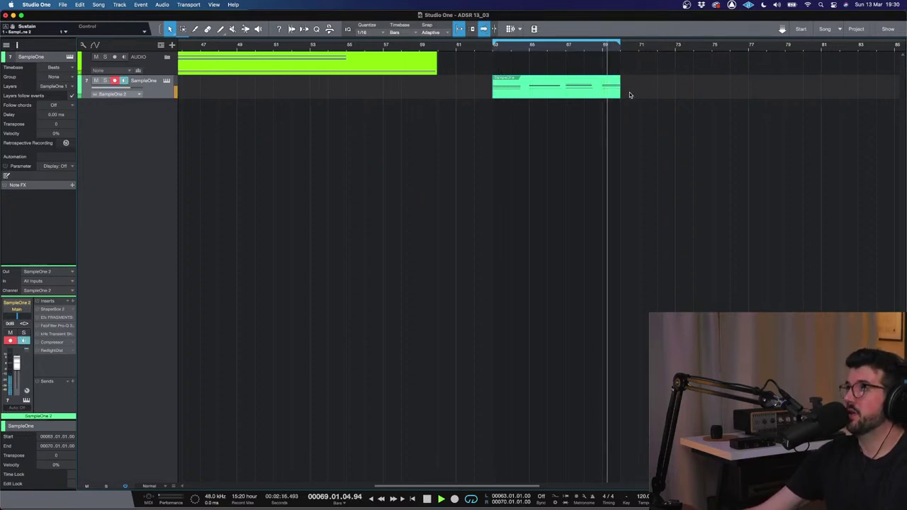
{"action": "left_click_drag", "start_coordinate": [620, 86], "coordinate": [641, 87]}
{"action": "key", "text": "p"}
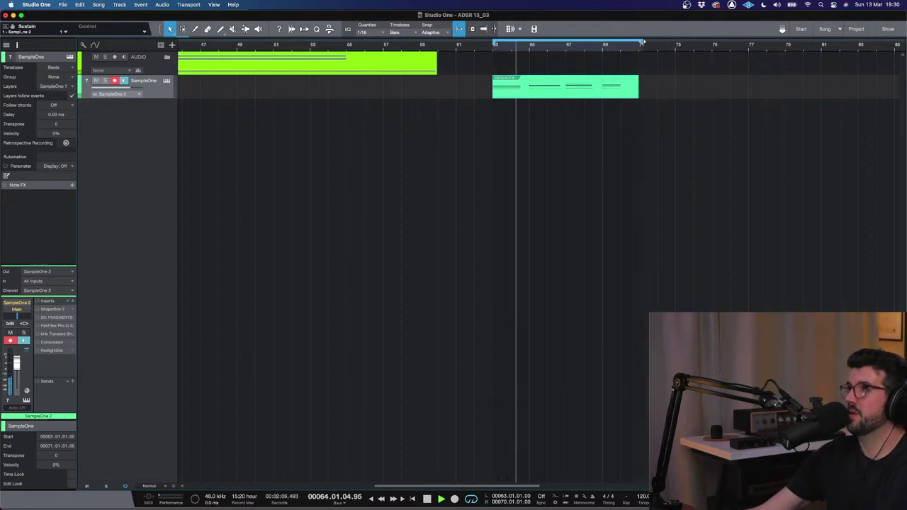
- Rename the SampleOne track as Fire Wub and make a complete duplicate of it, including its instrument
{"action": "key", "text": "f"}
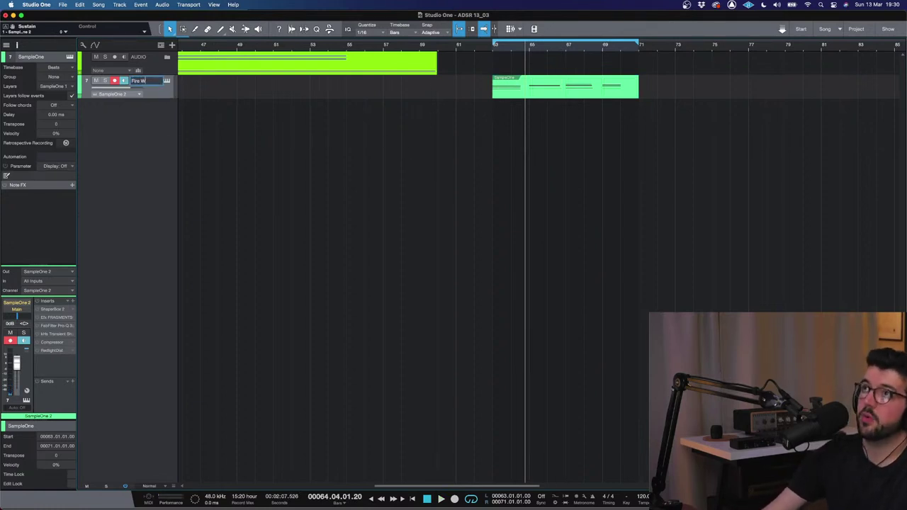
{"action": "type", "text": "ub"}
{"action": "key", "text": "Return"}
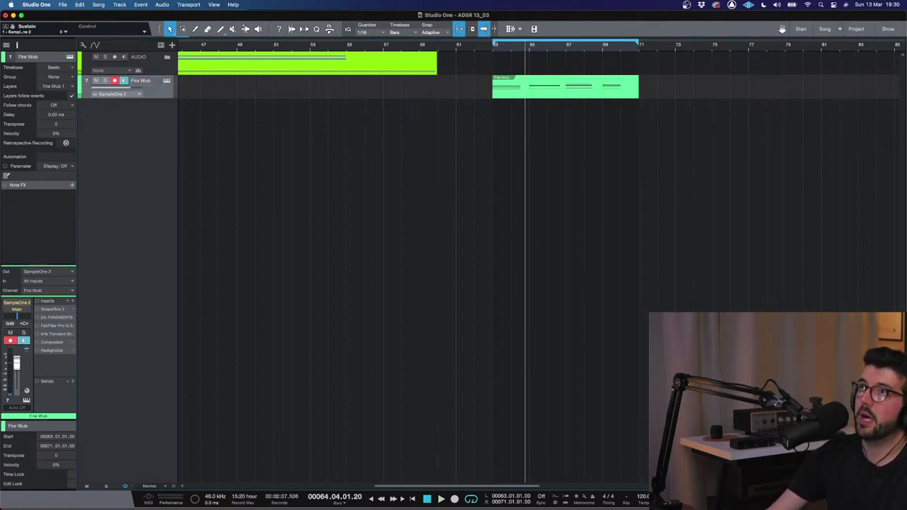
{"action": "right_click", "coordinate": [163, 97]}
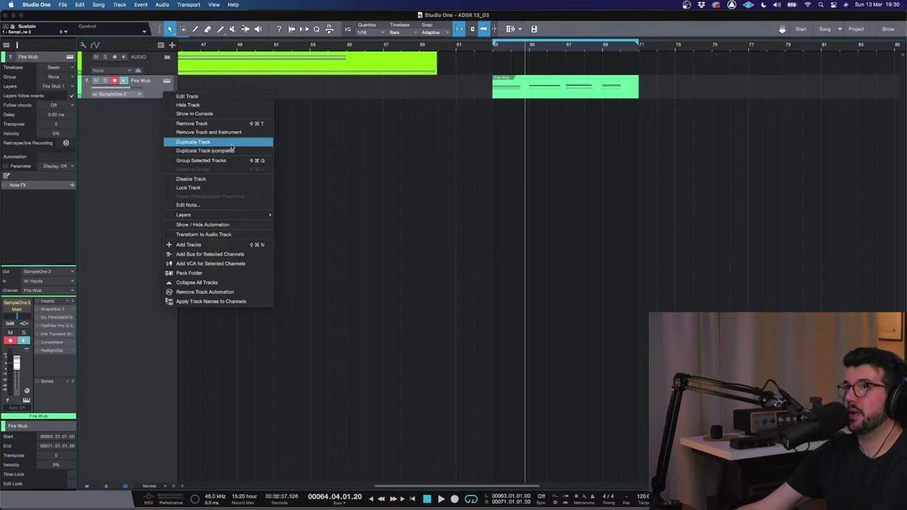
{"action": "left_click", "coordinate": [233, 150]}
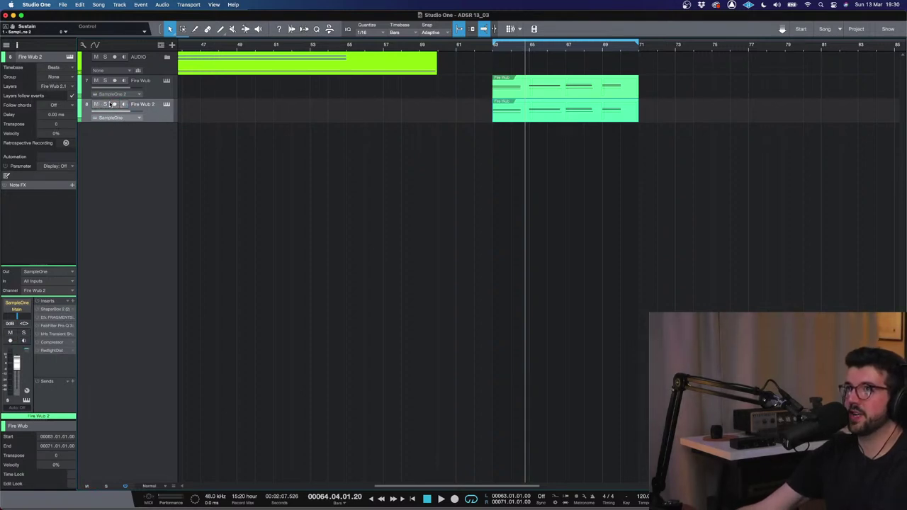
- Load the Airport Atmos w/FX preset into the duplicated track's instrument, audition it soloed, and close the instrument
{"action": "left_click", "coordinate": [167, 104]}
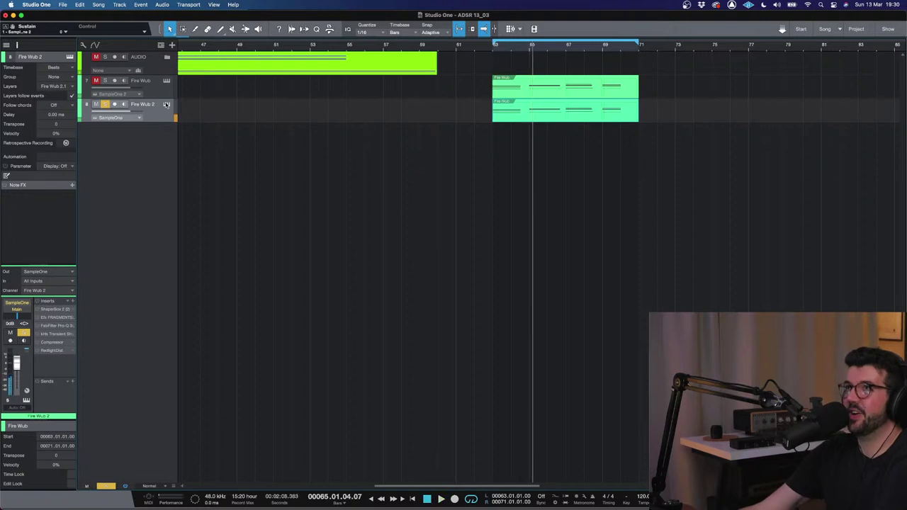
{"action": "left_click", "coordinate": [320, 143]}
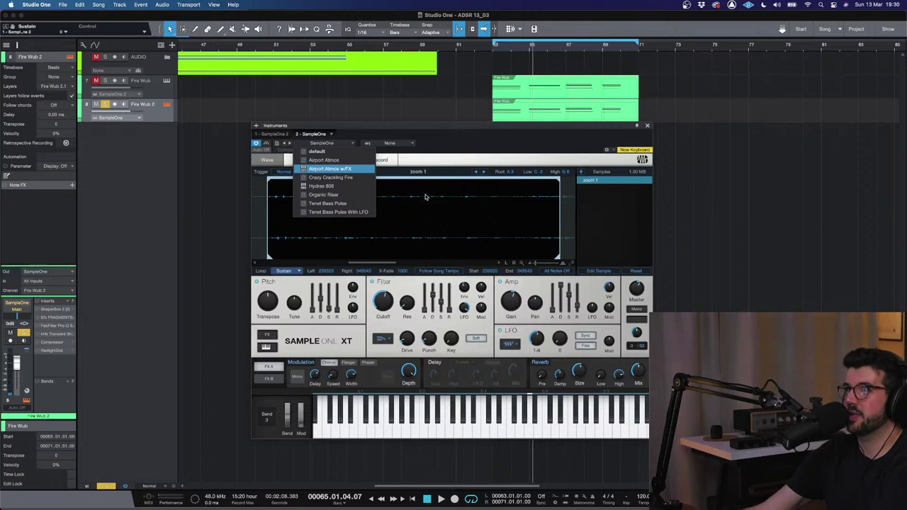
{"action": "key", "text": "space"}
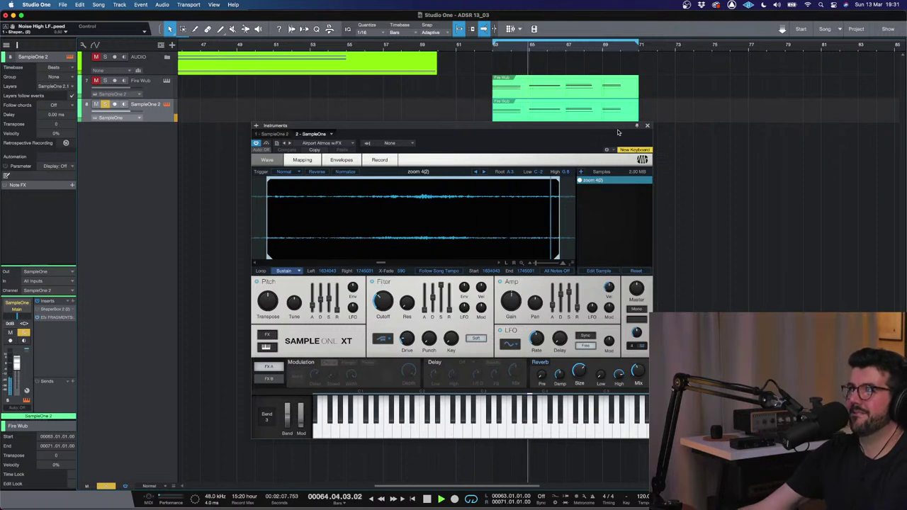
{"action": "left_click", "coordinate": [647, 126]}
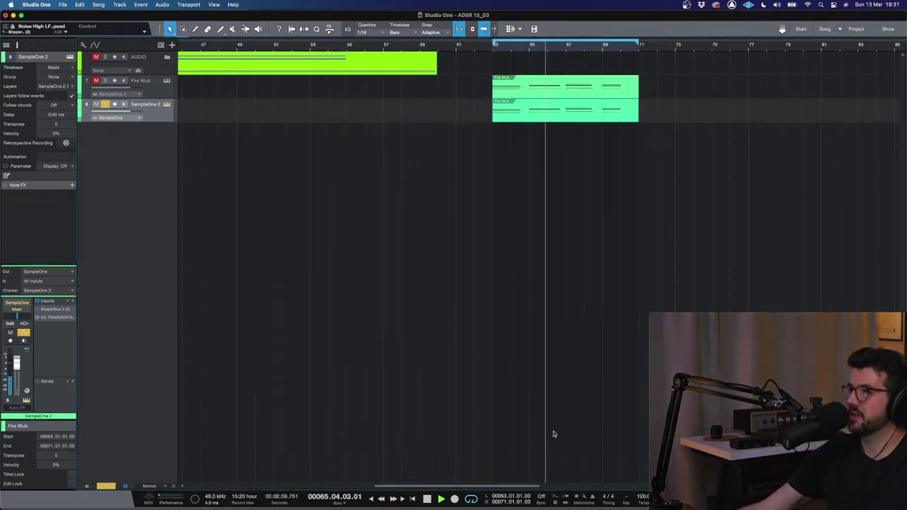
- Duplicate the parts on both chord tracks so the copies start at bar 71, and extend the playback loop to bar 79
{"action": "left_click_drag", "start_coordinate": [520, 487], "coordinate": [546, 487]}
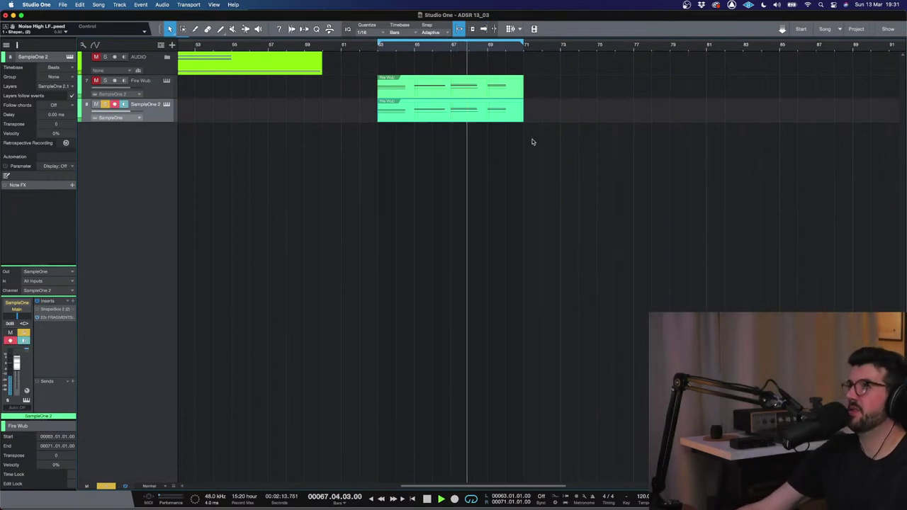
{"action": "left_click_drag", "start_coordinate": [529, 144], "coordinate": [445, 87]}
{"action": "key", "text": "d"}
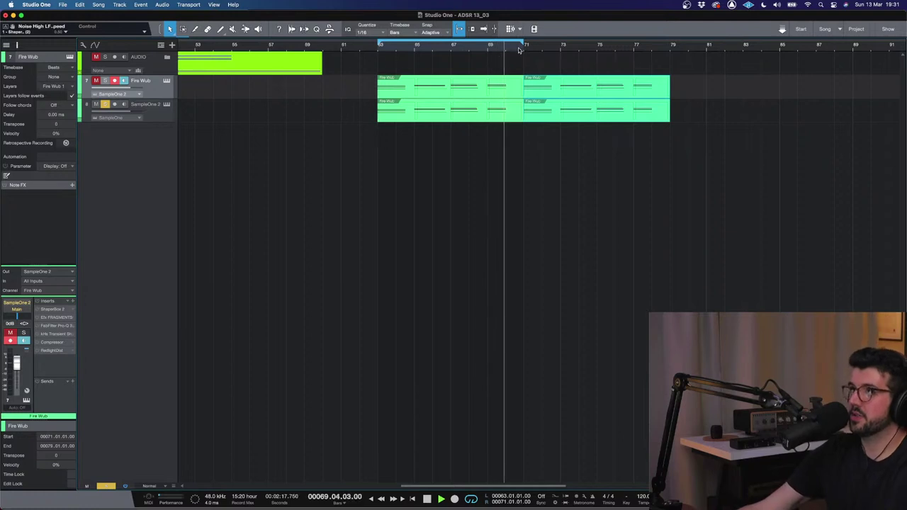
{"action": "left_click_drag", "start_coordinate": [522, 44], "coordinate": [670, 44]}
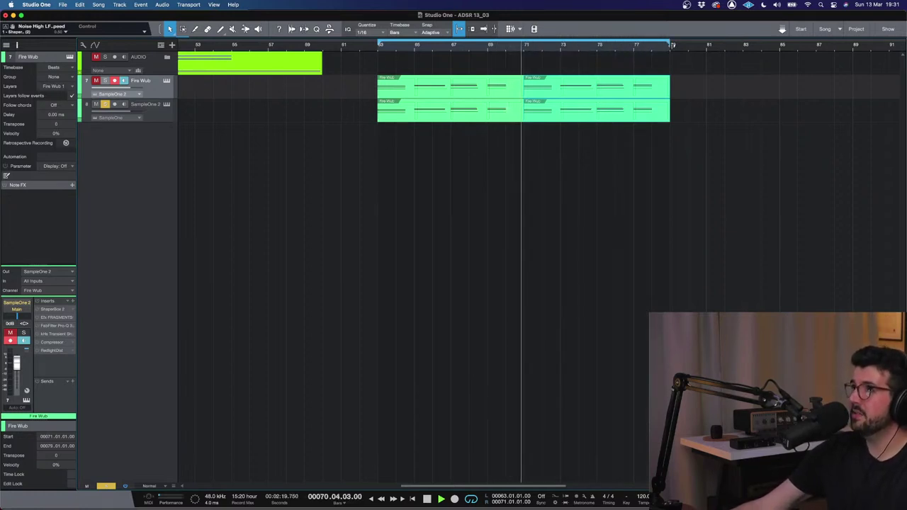
- Play both chord tracks together from bar 63 without solo and set the SampleOne 2 track's volume to -1.3 dB
{"action": "key", "text": "f"}
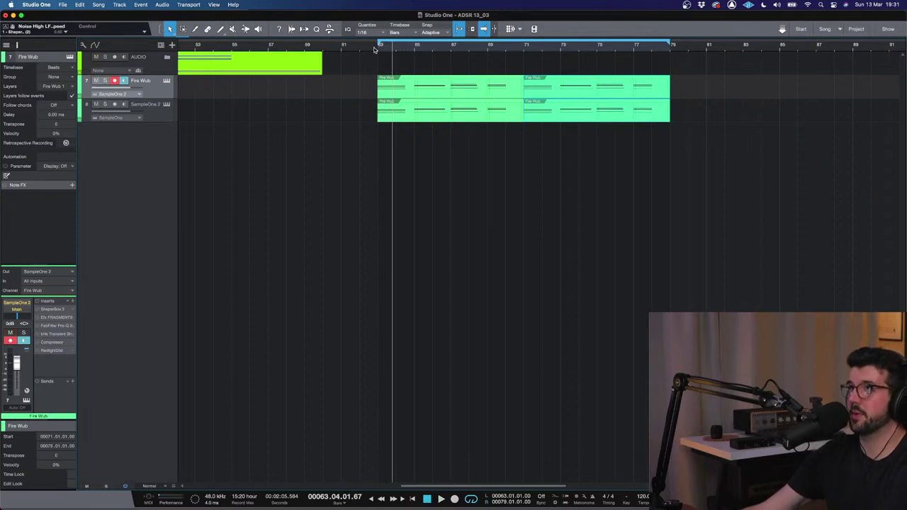
{"action": "key", "text": "space"}
{"action": "key", "text": "space"}
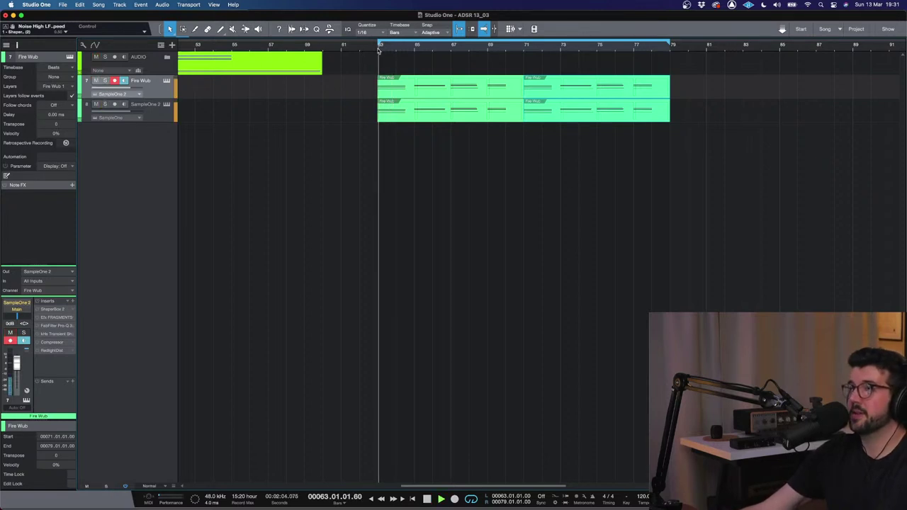
{"action": "left_click", "coordinate": [139, 116]}
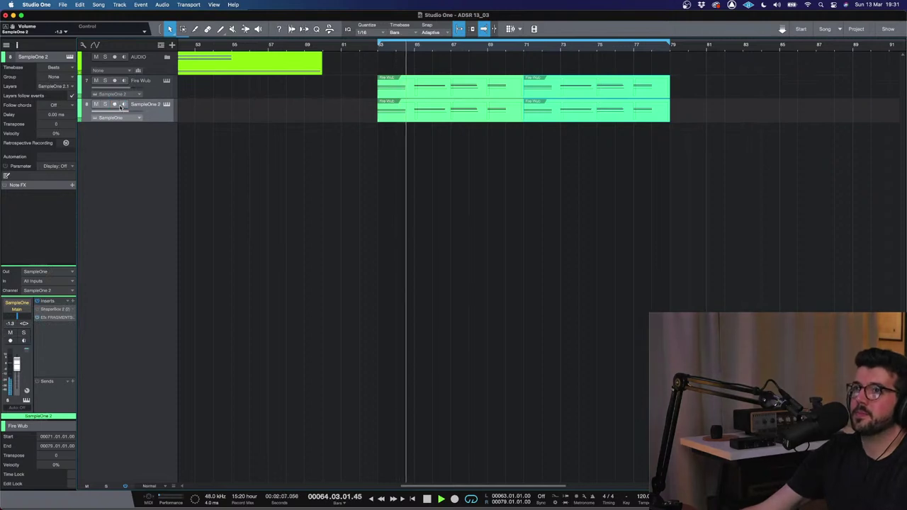
- Solo the Fire Wub track and set its instrument's LFO sync rate to 1/8 and filter cutoff to 124.7 Hz
{"action": "left_click", "coordinate": [166, 93]}
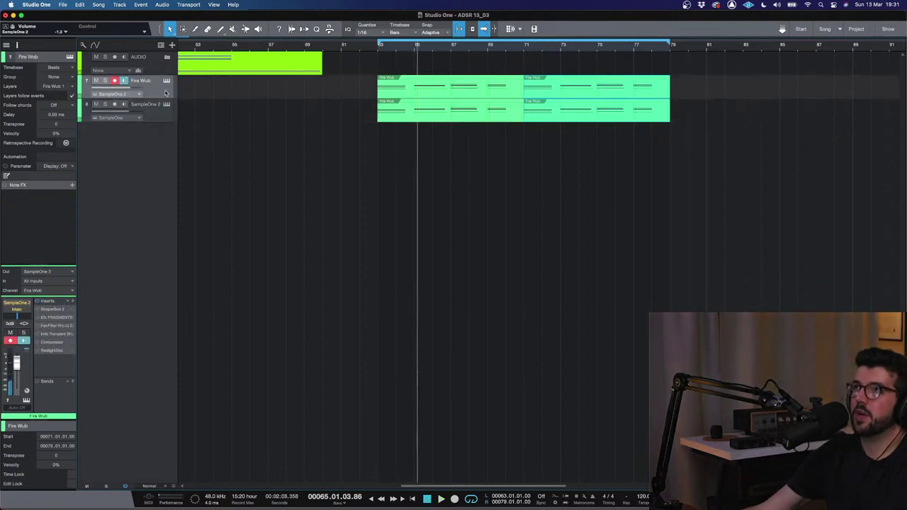
{"action": "left_click", "coordinate": [105, 80]}
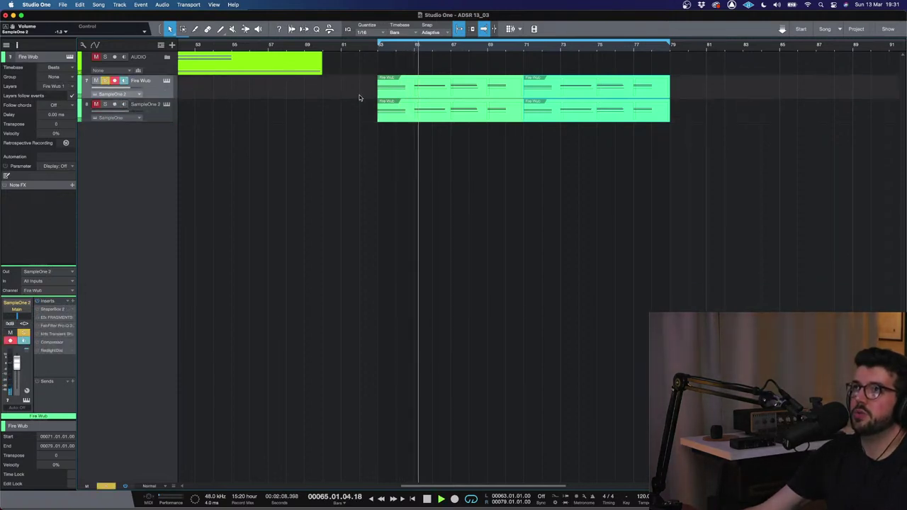
{"action": "left_click", "coordinate": [166, 81]}
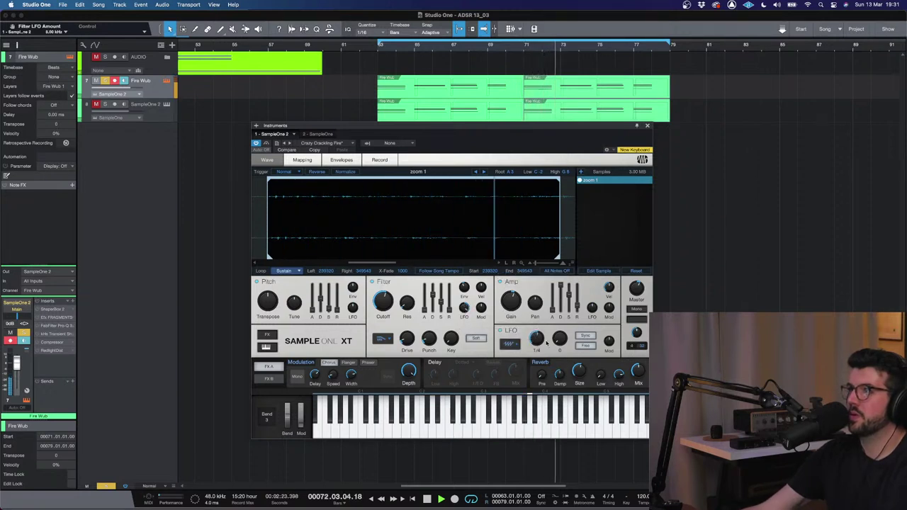
{"action": "left_click_drag", "start_coordinate": [537, 339], "coordinate": [532, 345]}
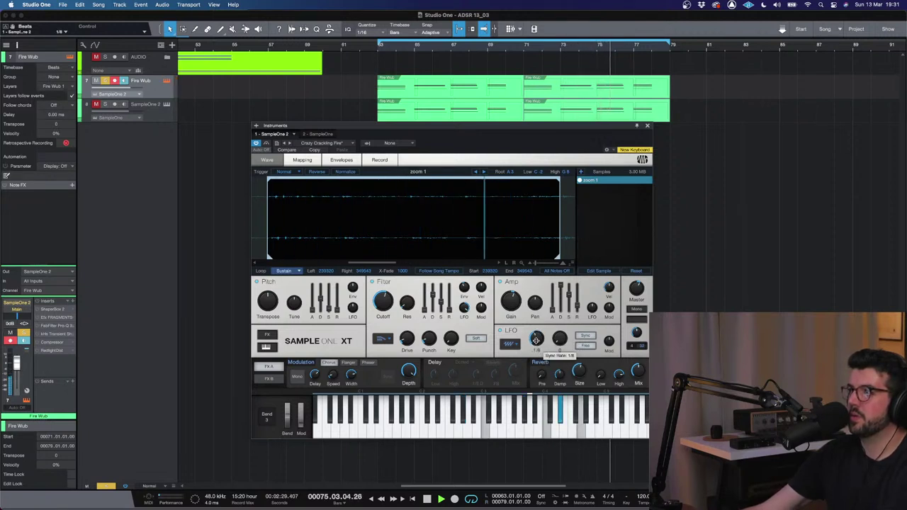
{"action": "left_click_drag", "start_coordinate": [382, 302], "coordinate": [382, 333]}
- Try the HP12 Ladder filter type on the Fire Wub instrument while playing from bar 63 and raising the cutoff
{"action": "left_click", "coordinate": [381, 339]}
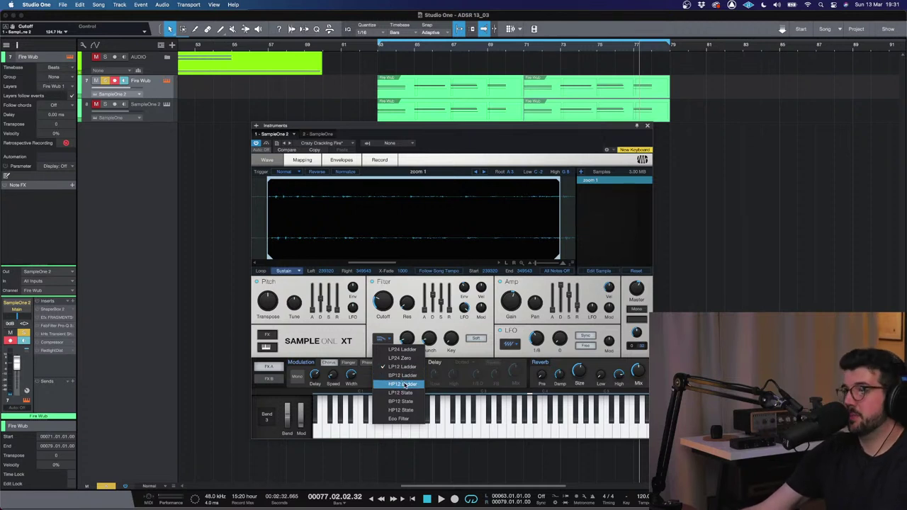
{"action": "left_click", "coordinate": [403, 385]}
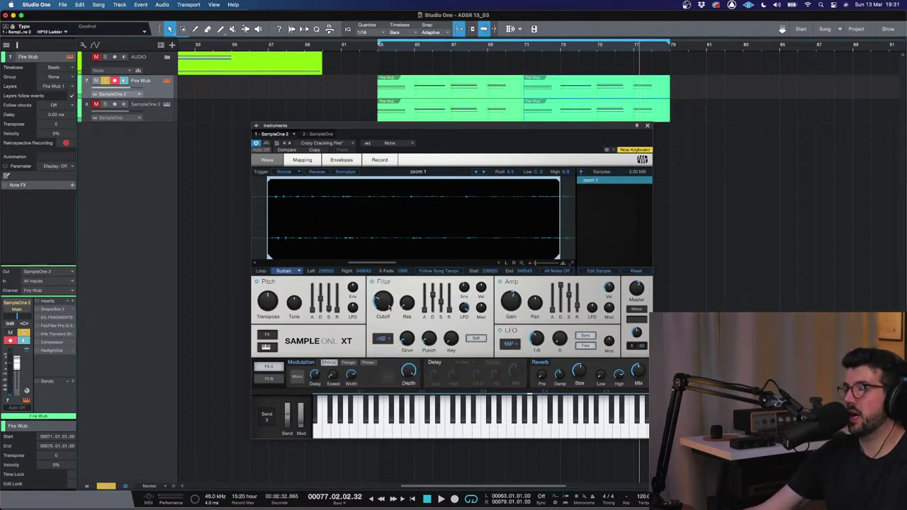
{"action": "mouse_move", "coordinate": [401, 333]}
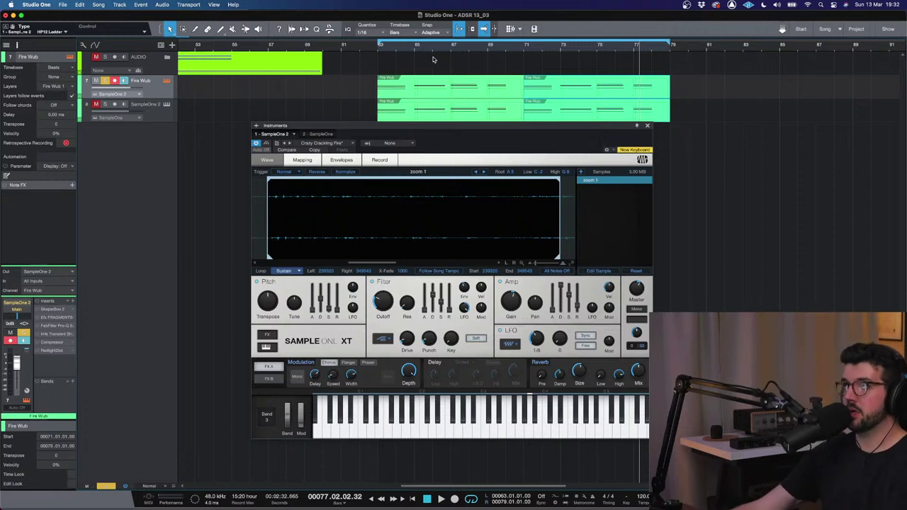
{"action": "left_click", "coordinate": [379, 51]}
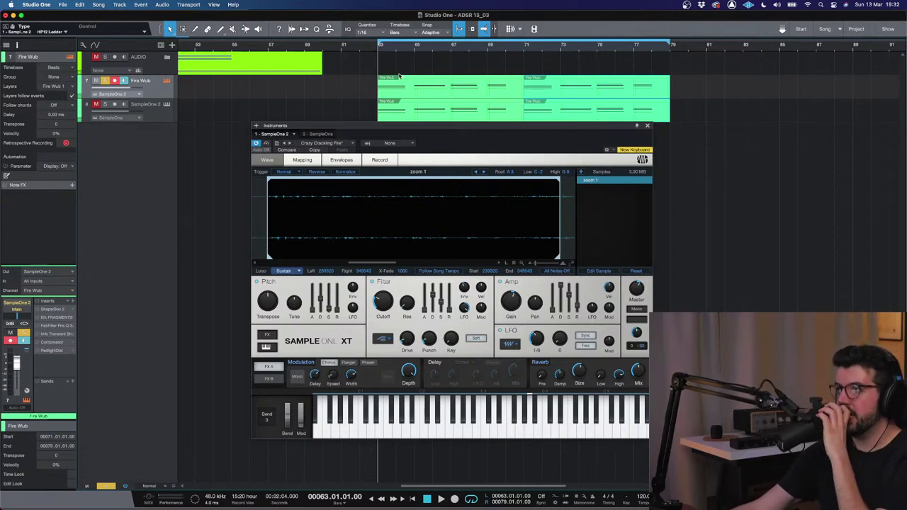
{"action": "key", "text": "space"}
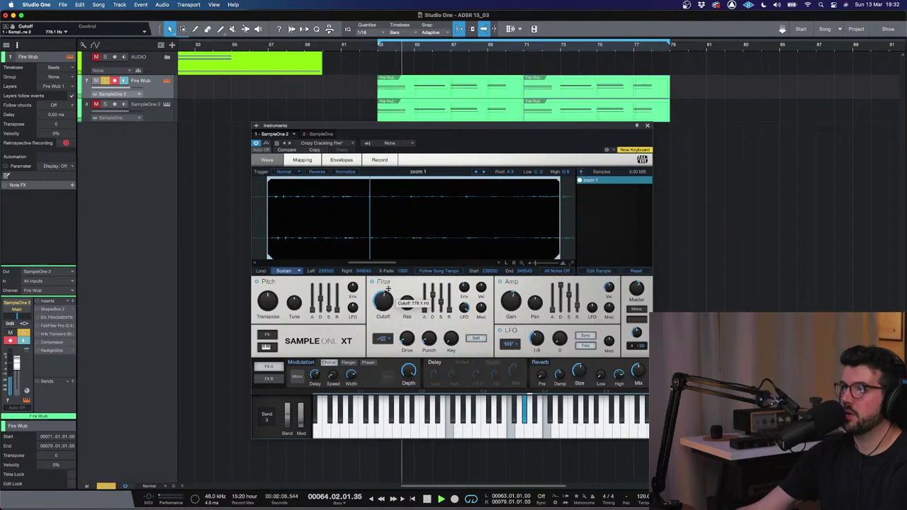
- Switch the Fire Wub instrument's filter back to LP12 Ladder and set its cutoff to 124.7 Hz
{"action": "left_click", "coordinate": [387, 338]}
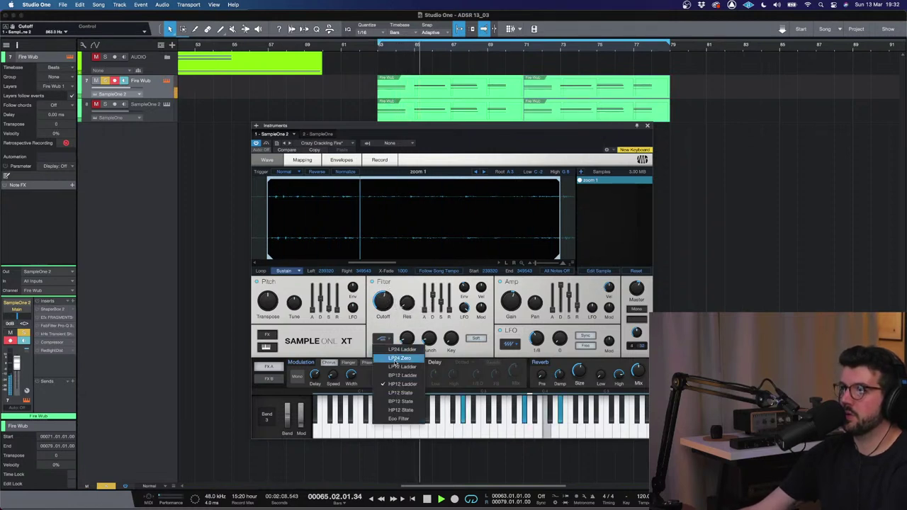
{"action": "left_click", "coordinate": [401, 370]}
{"action": "mouse_move", "coordinate": [383, 310]}
{"action": "left_mouse_down"}
{"action": "mouse_move", "coordinate": [386, 317]}
{"action": "mouse_move", "coordinate": [392, 285]}
{"action": "mouse_move", "coordinate": [386, 328]}
{"action": "mouse_move", "coordinate": [383, 302]}
{"action": "left_mouse_up"}
{"action": "left_click", "coordinate": [382, 338]}
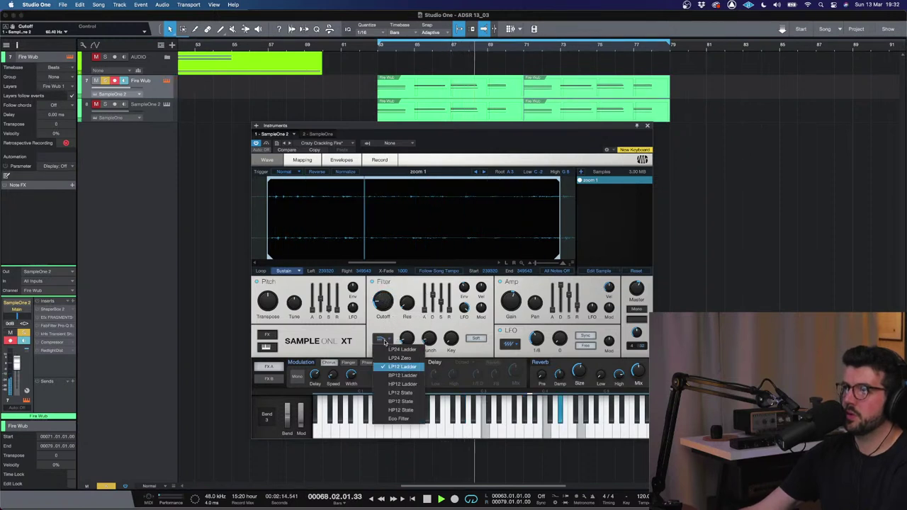
{"action": "left_click", "coordinate": [431, 314]}
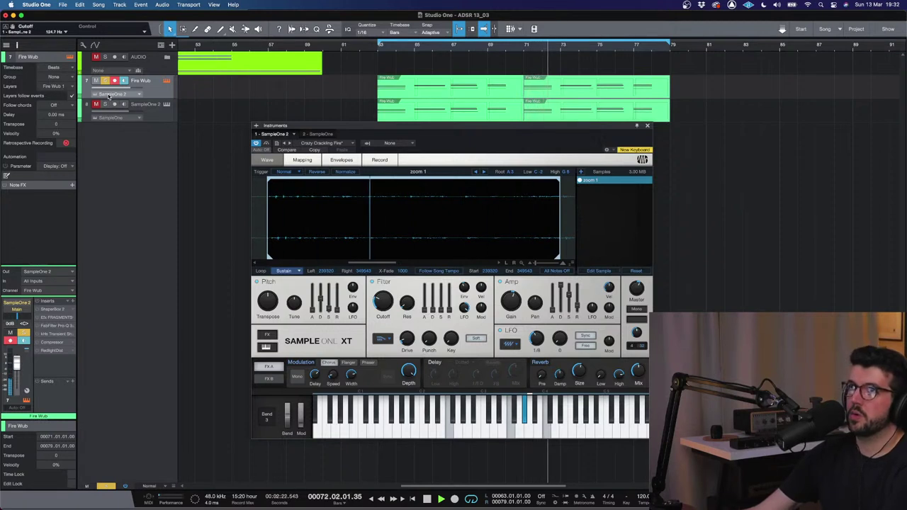
- Clear the Fire Wub solo, play both chord tracks together from bar 63, and close the instrument
{"action": "key", "text": "space"}
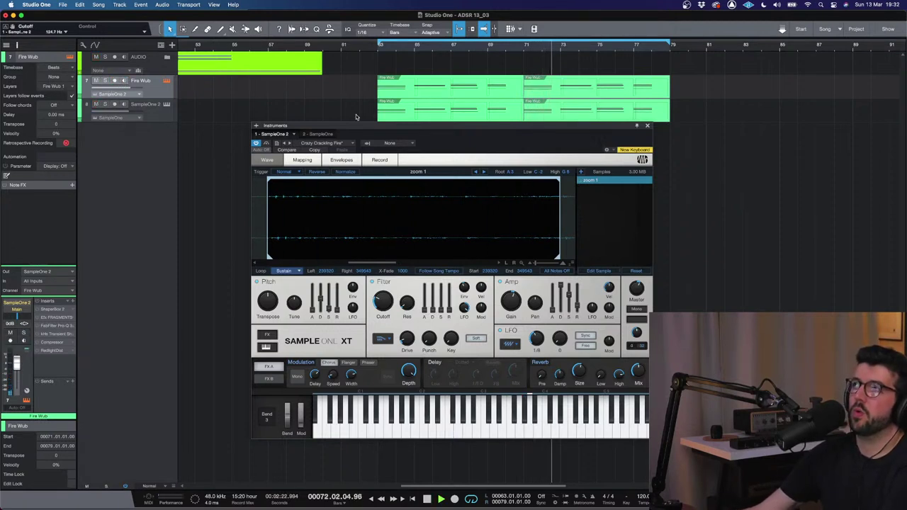
{"action": "left_click", "coordinate": [379, 48]}
{"action": "key", "text": "space"}
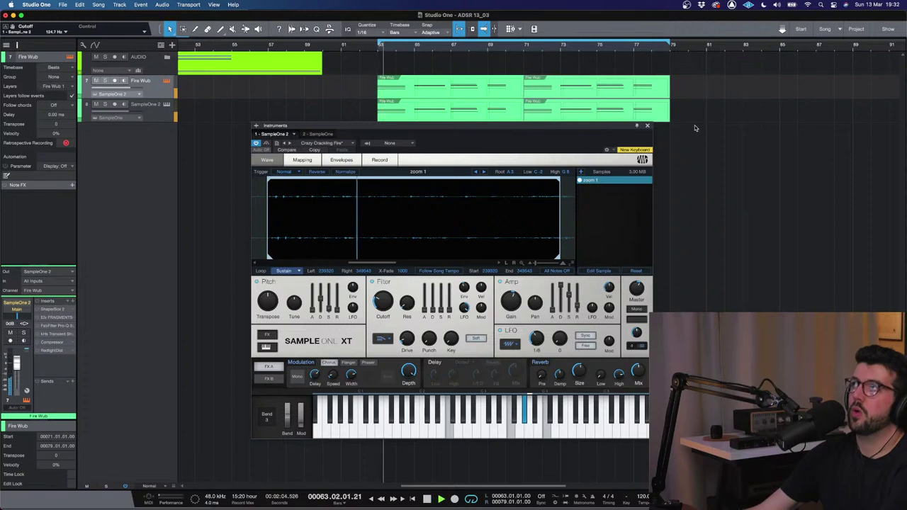
{"action": "left_click", "coordinate": [646, 126]}
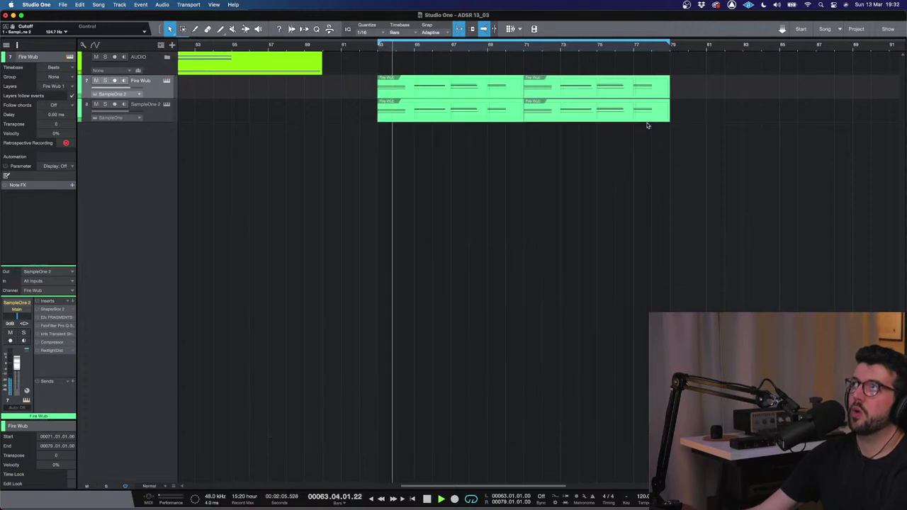
- Make a complete duplicate of the SampleOne 2 track, including its instrument and parts, and close the note editor
{"action": "left_click", "coordinate": [116, 105]}
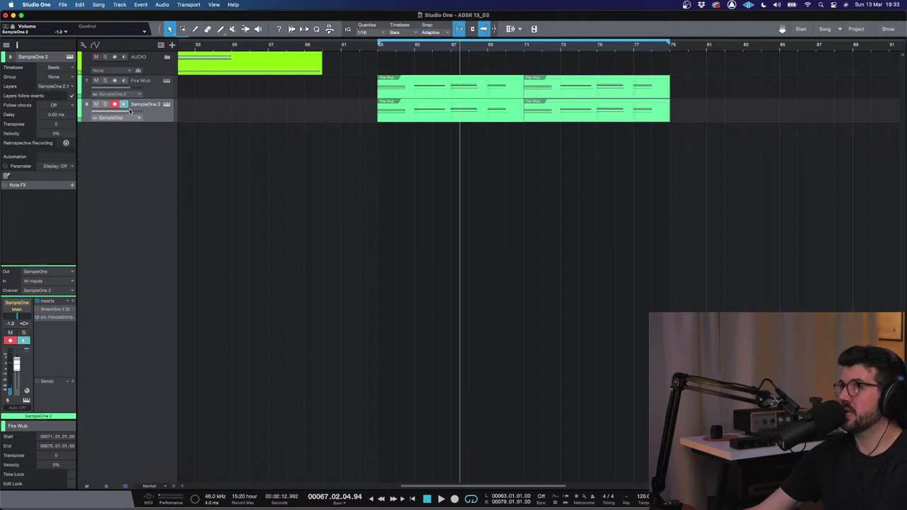
{"action": "key", "text": "F2"}
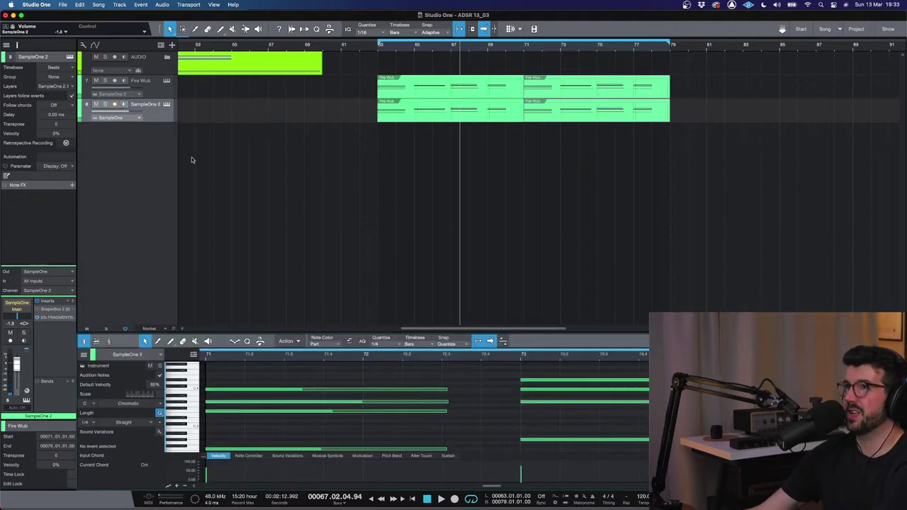
{"action": "right_click", "coordinate": [162, 116]}
{"action": "left_click", "coordinate": [250, 172]}
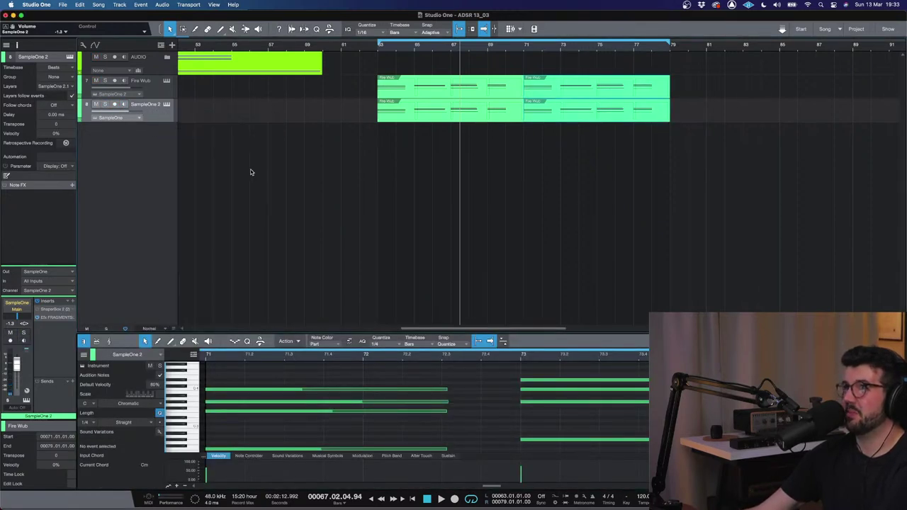
{"action": "key", "text": "F2"}
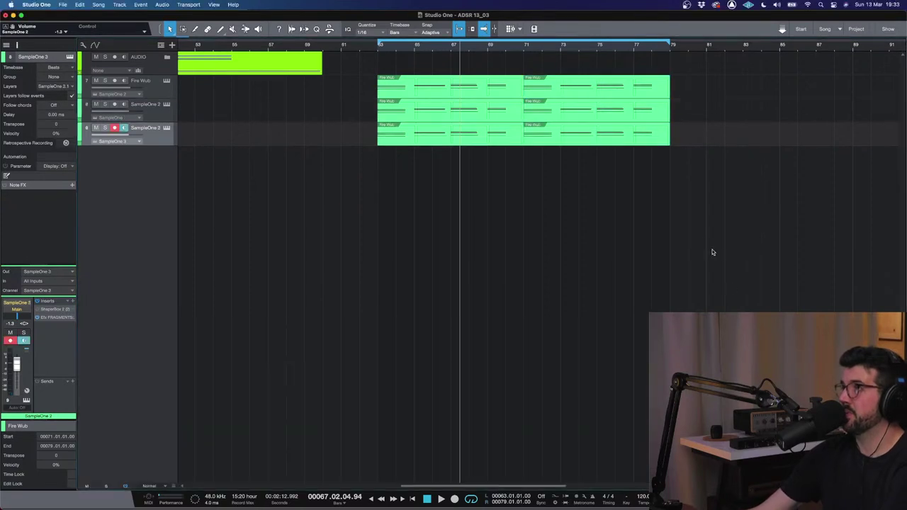
- Delete the chord parts from the duplicated SampleOne 2 track and load the Organic Riser preset in its instrument
{"action": "left_click_drag", "start_coordinate": [711, 253], "coordinate": [488, 143]}
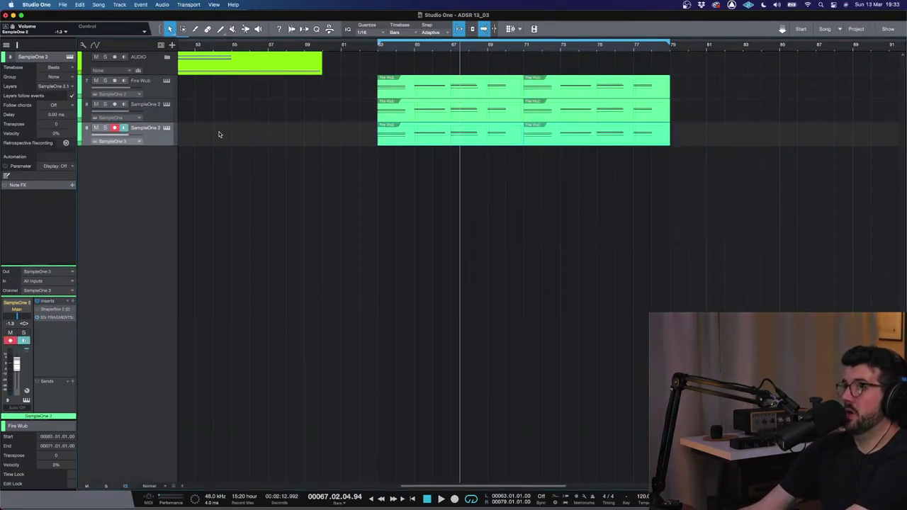
{"action": "left_click", "coordinate": [166, 127]}
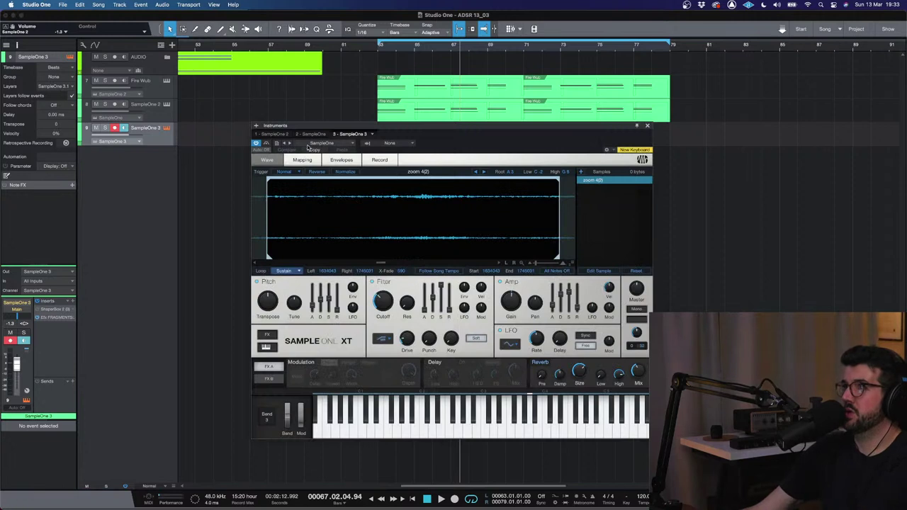
{"action": "left_click", "coordinate": [309, 144]}
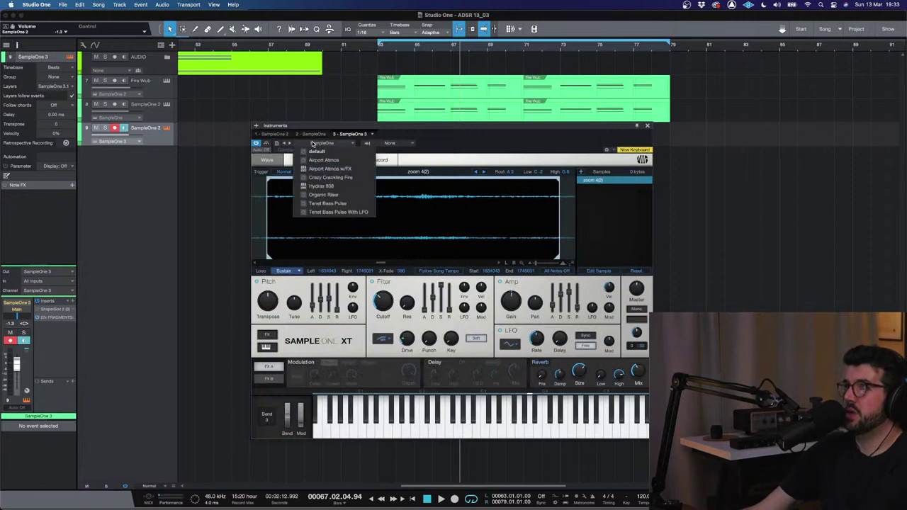
{"action": "left_click", "coordinate": [336, 194]}
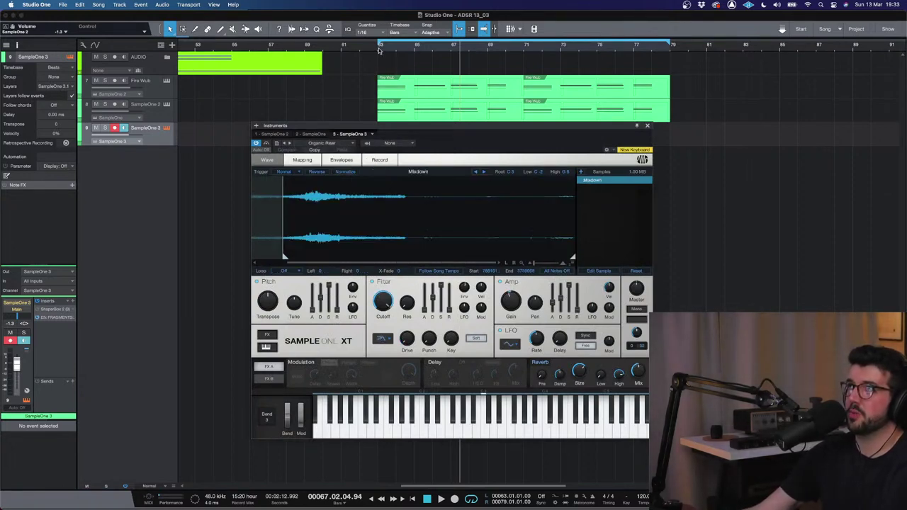
{"action": "left_click", "coordinate": [379, 46]}
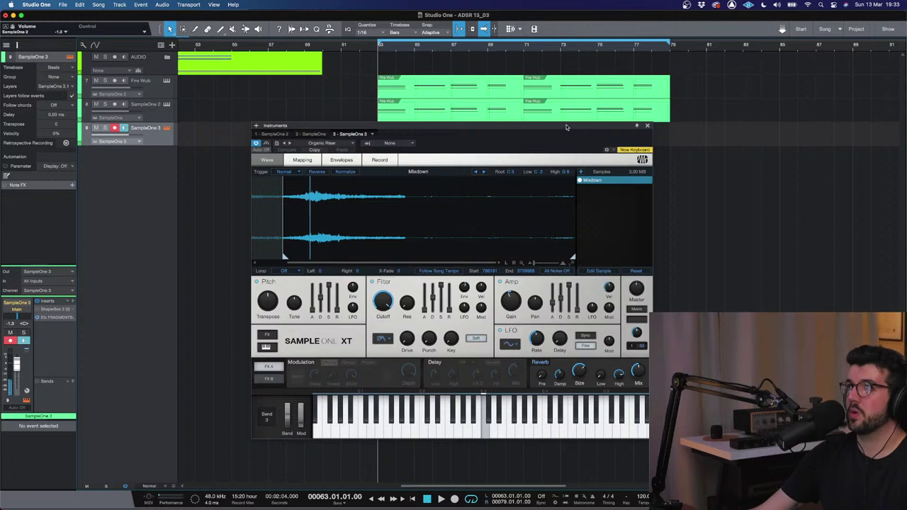
{"action": "left_click", "coordinate": [647, 126]}
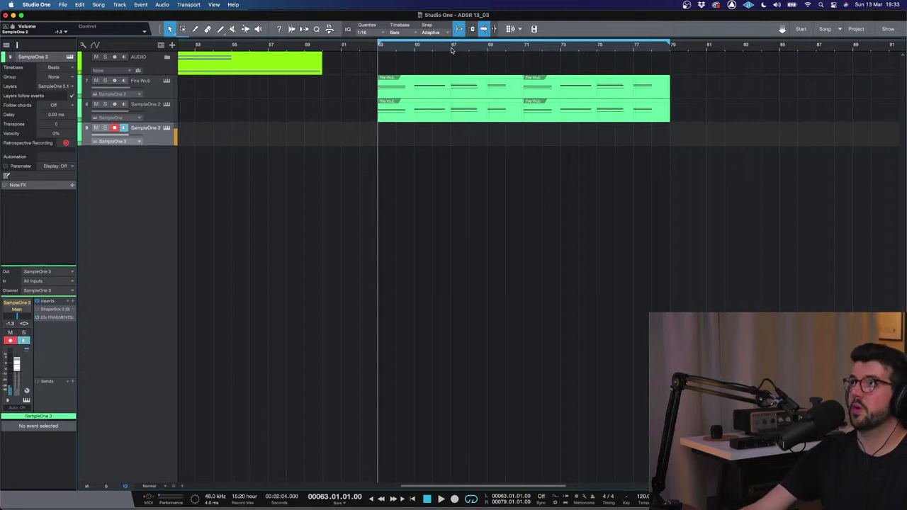
- Record a take on the SampleOne 3 track from bar 63, discard it, and return the cursor to the loop start
{"action": "left_click", "coordinate": [454, 499]}
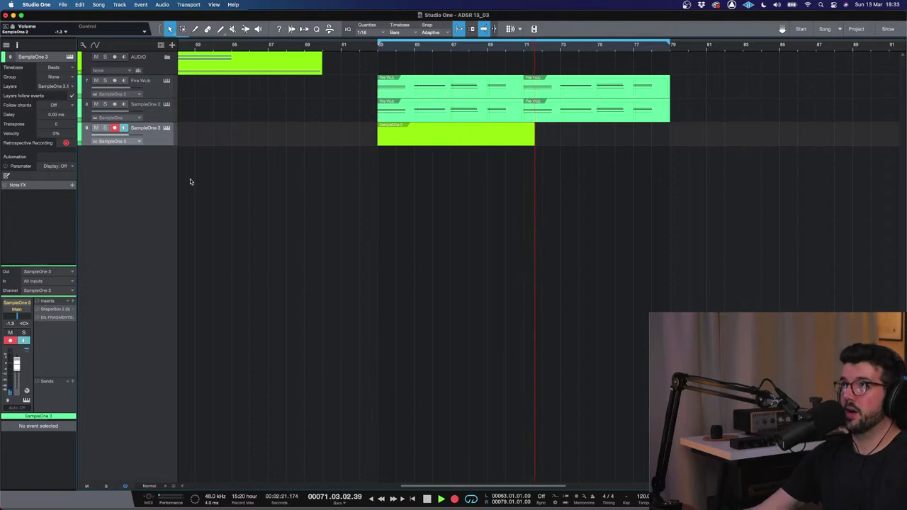
{"action": "key", "text": "KP_Multiply"}
{"action": "left_click", "coordinate": [159, 116]}
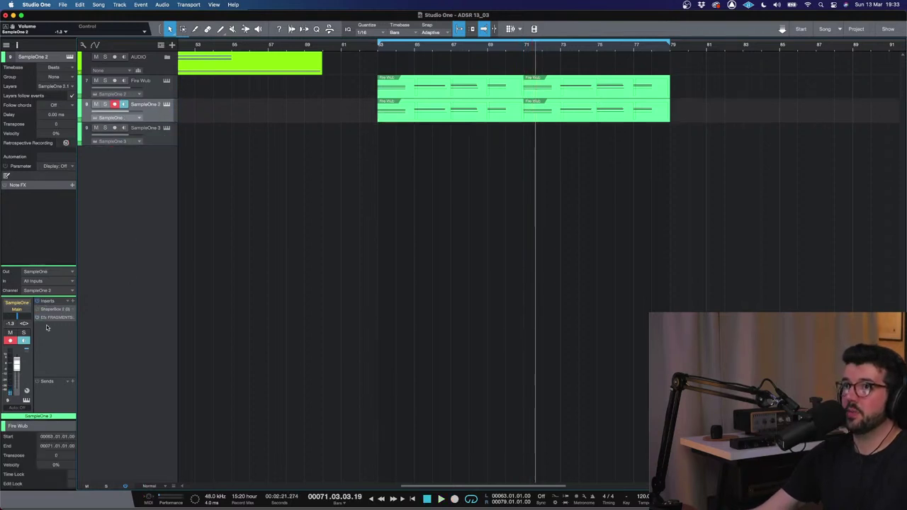
{"action": "left_click", "coordinate": [376, 44]}
- Play the chord tracks from bar 63, settle the Fire Wub volume at 0 dB and raise its instrument's filter cutoff
{"action": "left_click", "coordinate": [156, 92]}
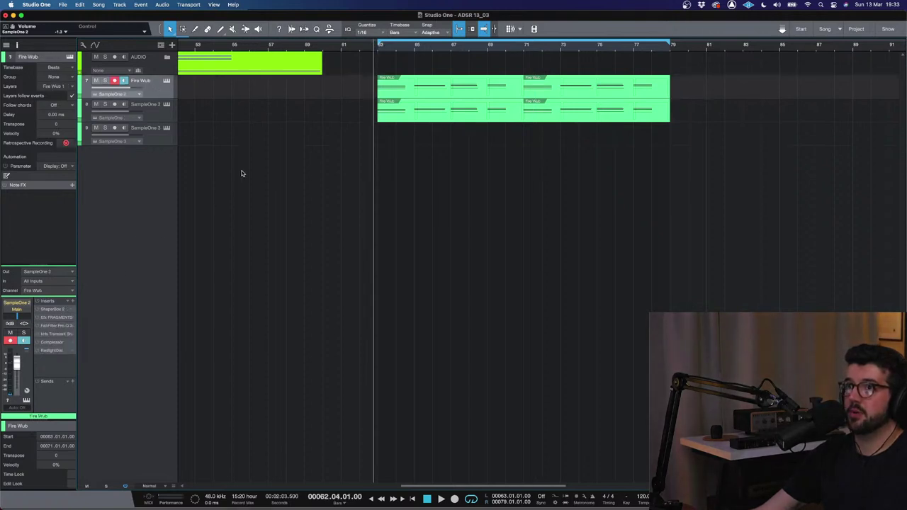
{"action": "left_click", "coordinate": [379, 46]}
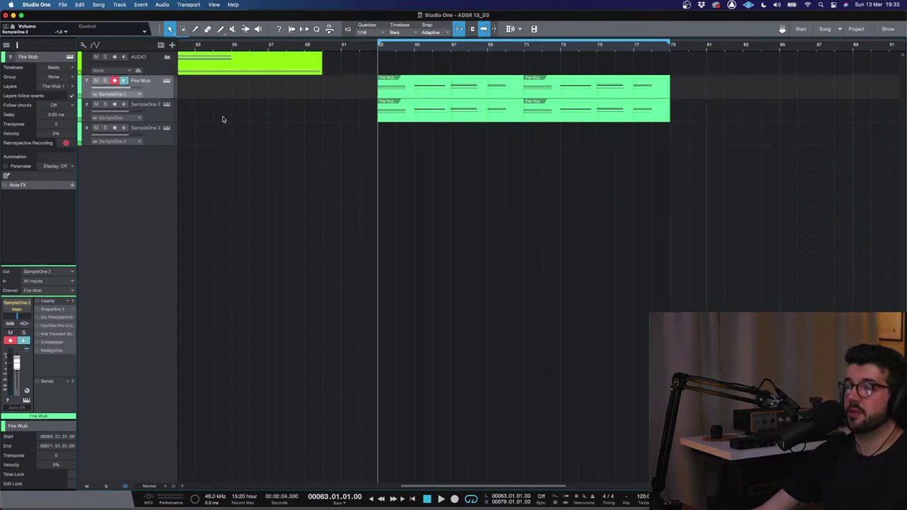
{"action": "left_click", "coordinate": [104, 105]}
{"action": "key", "text": "space"}
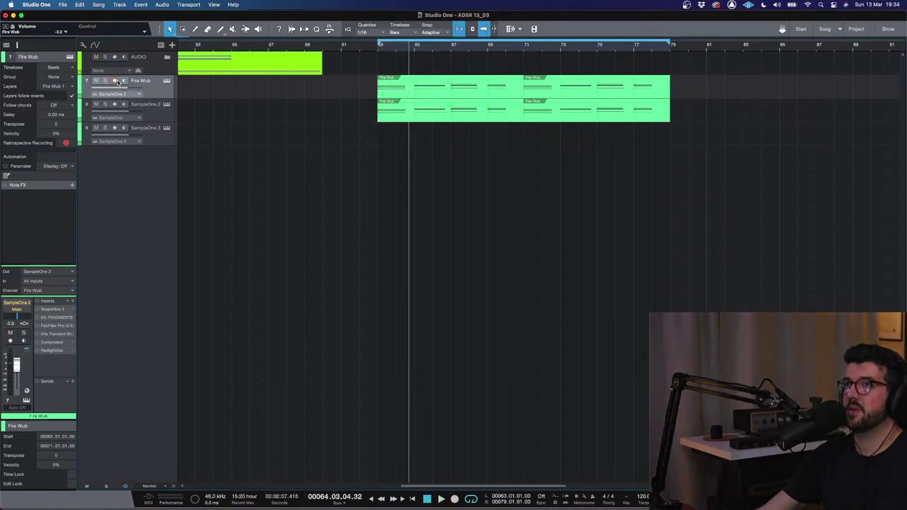
{"action": "left_click", "coordinate": [377, 52]}
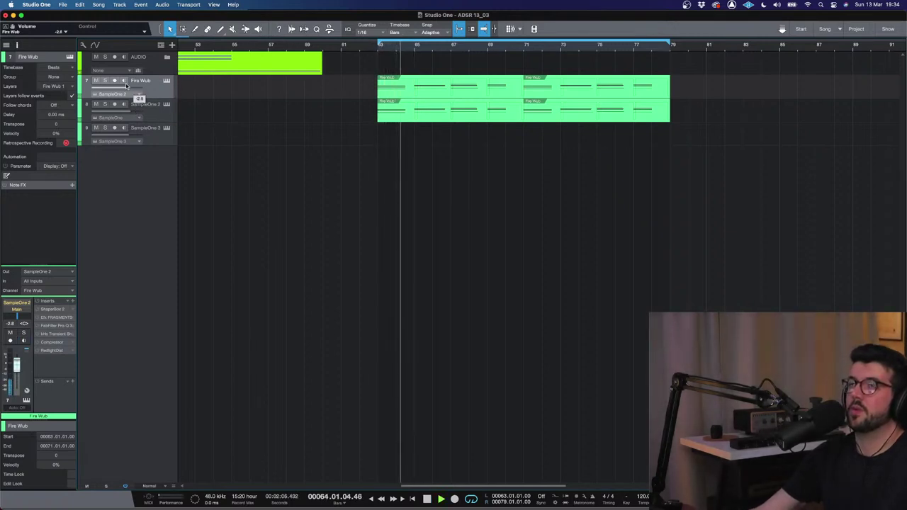
{"action": "left_click", "coordinate": [114, 80]}
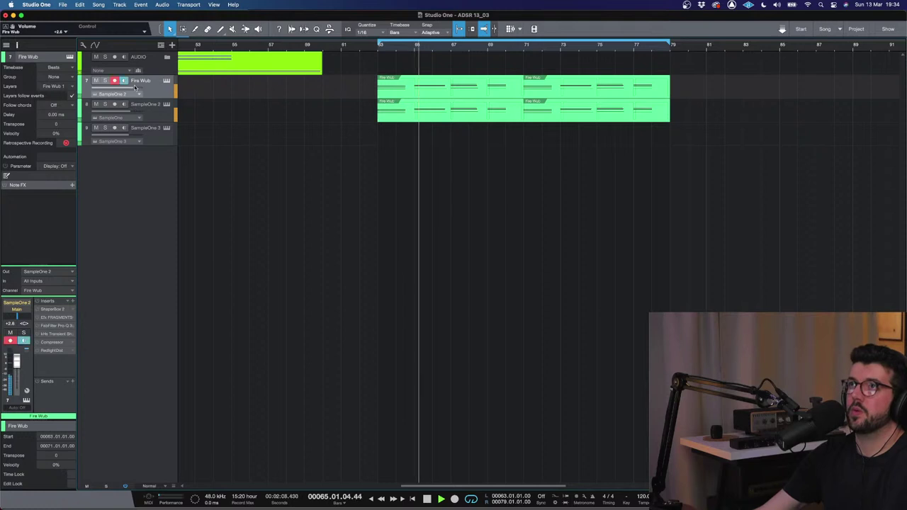
{"action": "left_click", "coordinate": [114, 80]}
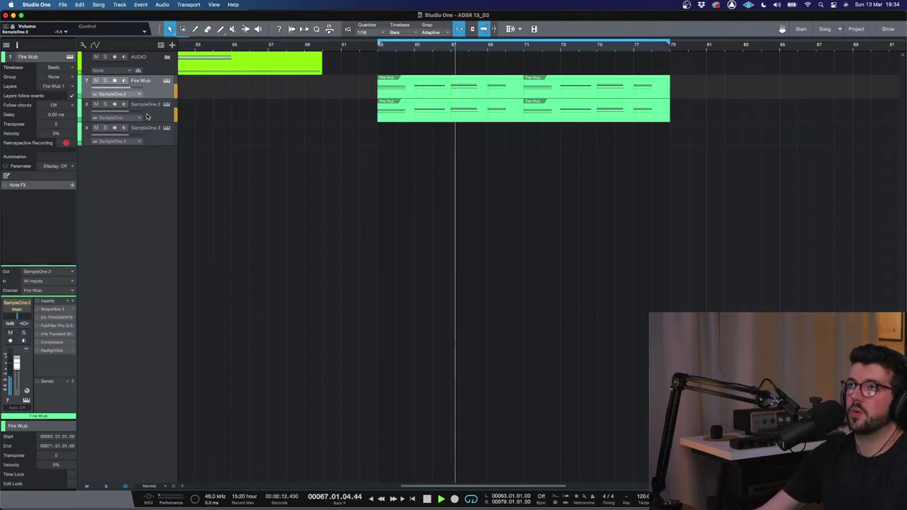
{"action": "left_click", "coordinate": [166, 80]}
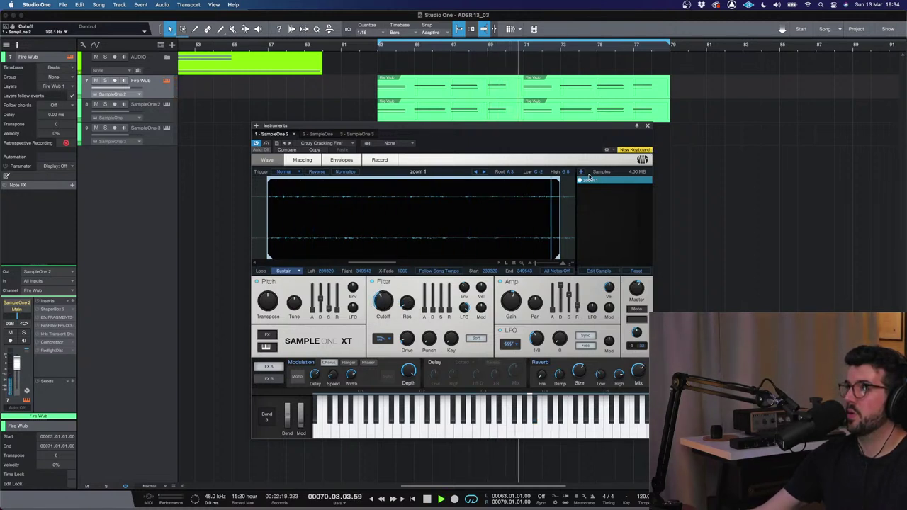
{"action": "left_click", "coordinate": [647, 126]}
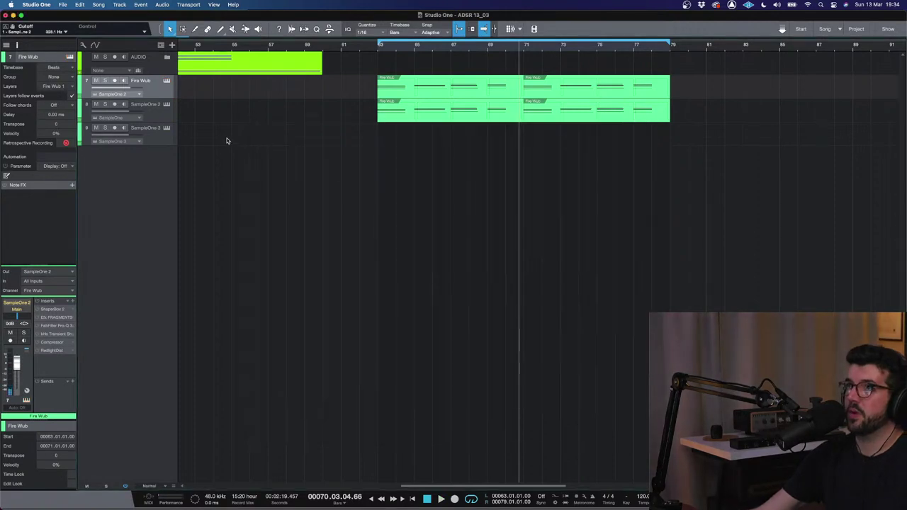
- Load the Tenet Bass Pulse preset in the SampleOne 3 track's instrument and close the instrument
{"action": "left_click", "coordinate": [144, 142]}
{"action": "left_click", "coordinate": [167, 128]}
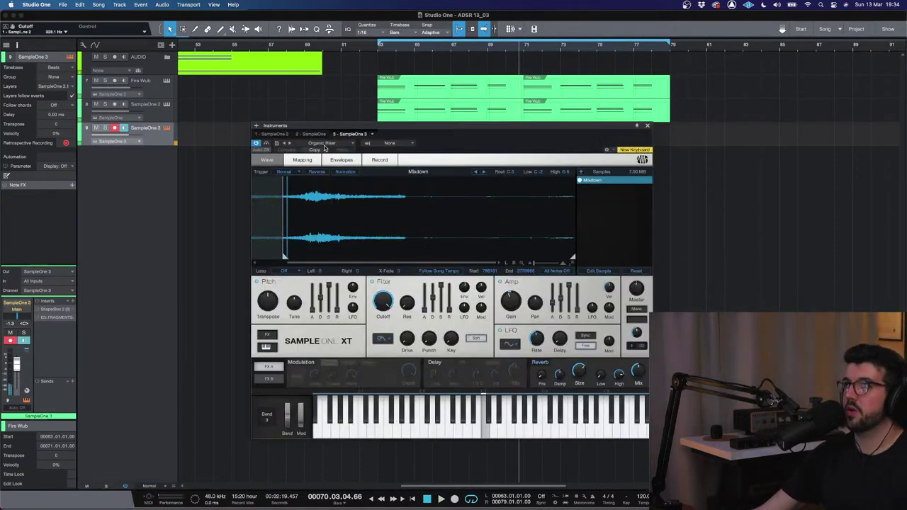
{"action": "left_click", "coordinate": [323, 143]}
{"action": "left_click", "coordinate": [333, 203]}
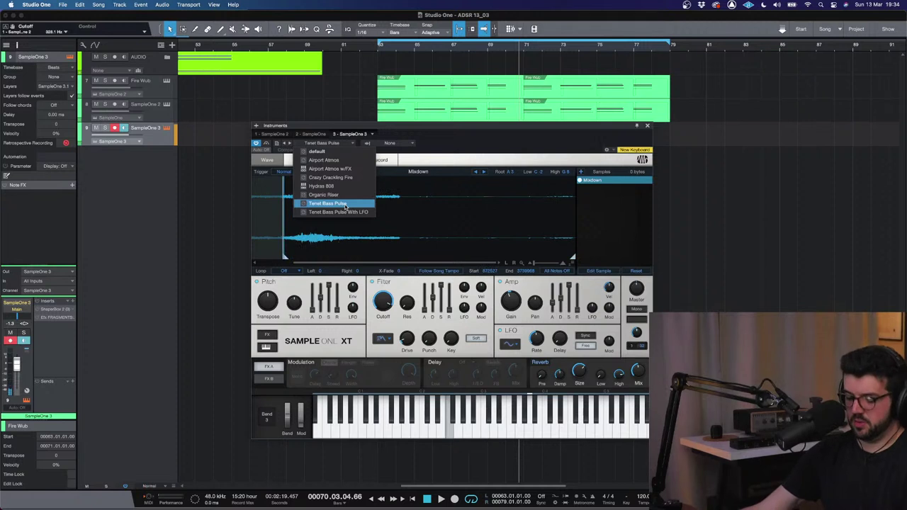
{"action": "left_click", "coordinate": [646, 127]}
{"action": "left_click", "coordinate": [647, 127]}
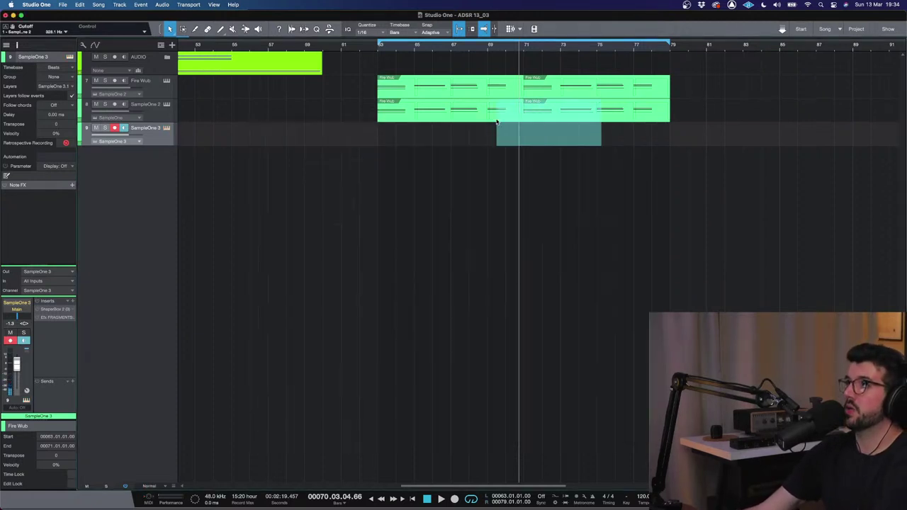
- Merge the chord parts on the SampleOne 2 track into one part and copy it onto the SampleOne 3 track
{"action": "left_click_drag", "start_coordinate": [495, 106], "coordinate": [511, 134]}
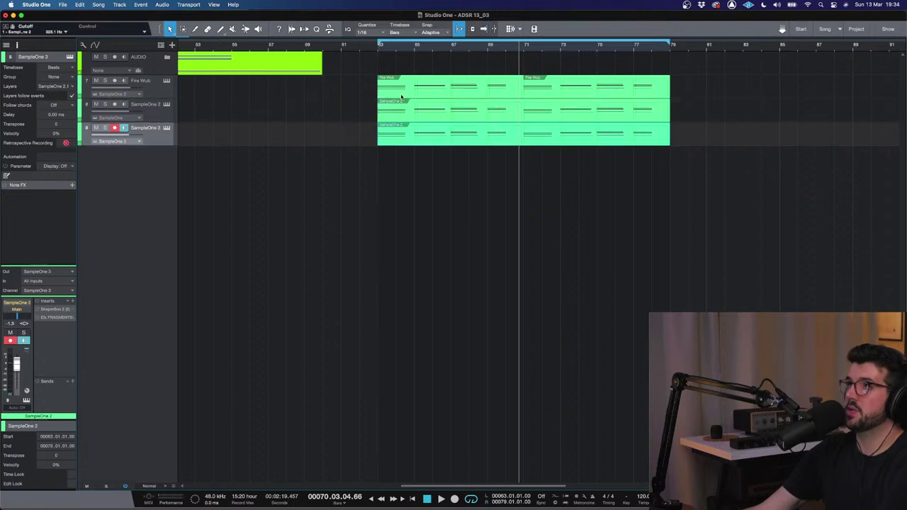
{"action": "left_click", "coordinate": [379, 48]}
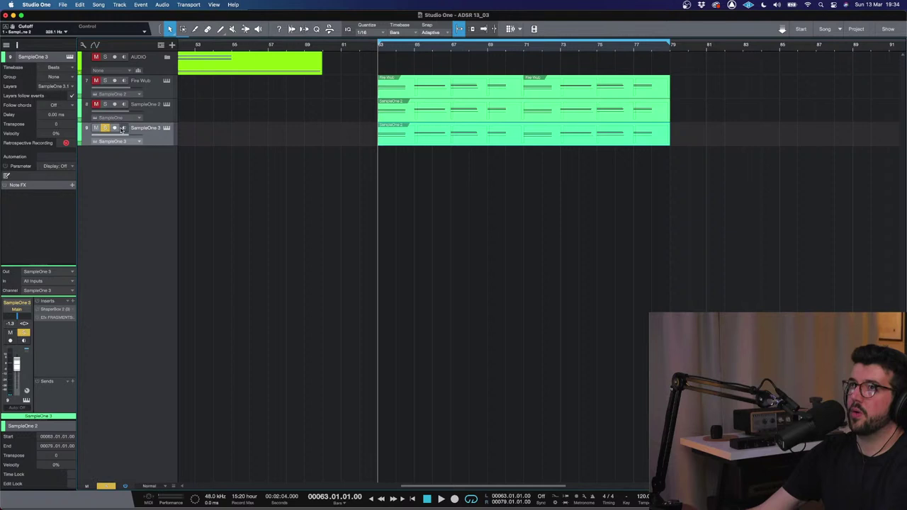
- Delete the upper chord notes in the SampleOne 3 part, keeping only the lowest note of each chord, and play the bass line
{"action": "double_click", "coordinate": [435, 136]}
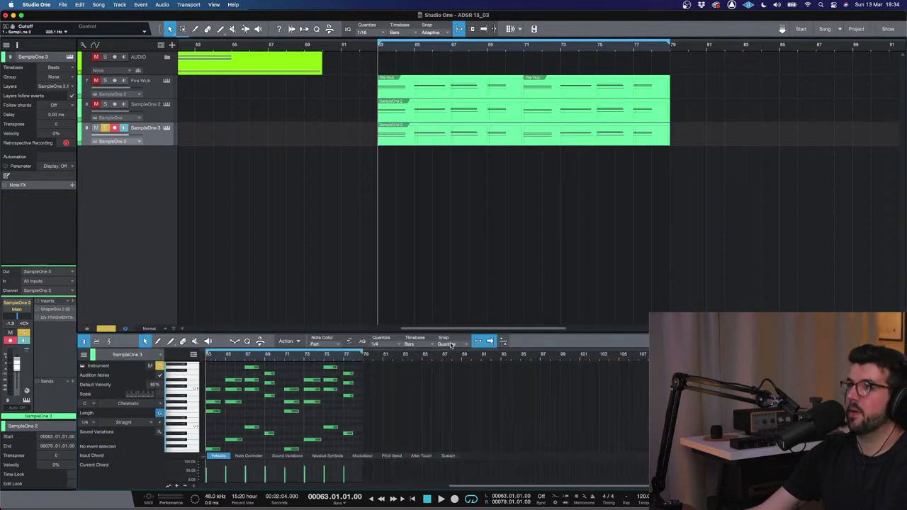
{"action": "left_click_drag", "start_coordinate": [397, 417], "coordinate": [205, 453]}
{"action": "key", "text": "z"}
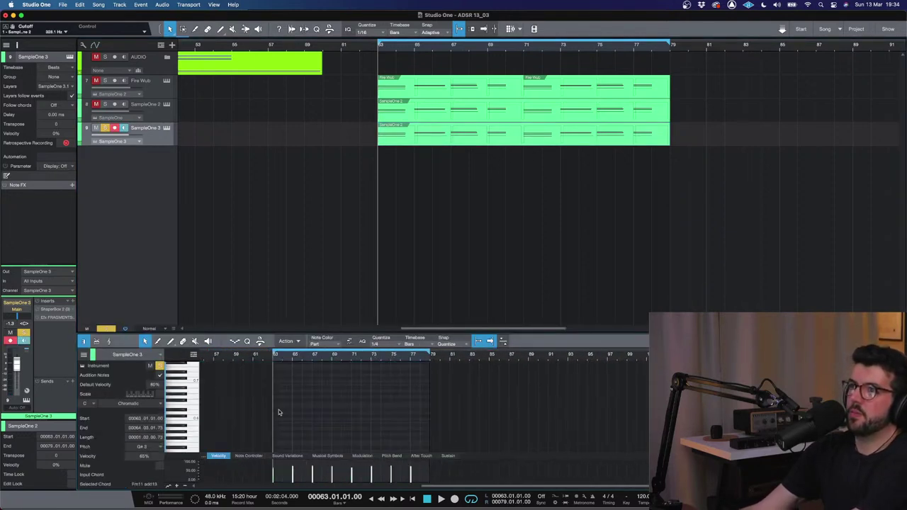
{"action": "scroll", "coordinate": [336, 422], "scroll_direction": "down", "scroll_amount": 1}
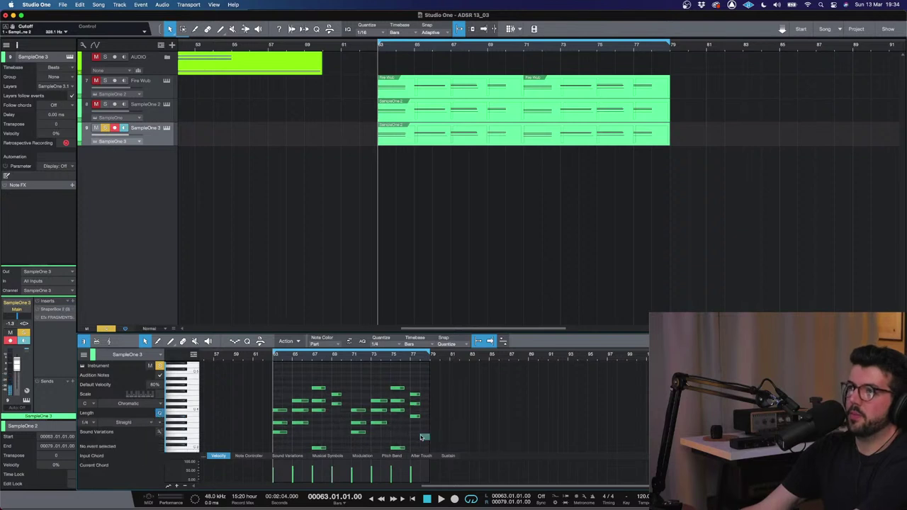
{"action": "left_click_drag", "start_coordinate": [429, 441], "coordinate": [246, 391]}
{"action": "scroll", "coordinate": [300, 393], "scroll_direction": "down", "scroll_amount": 5}
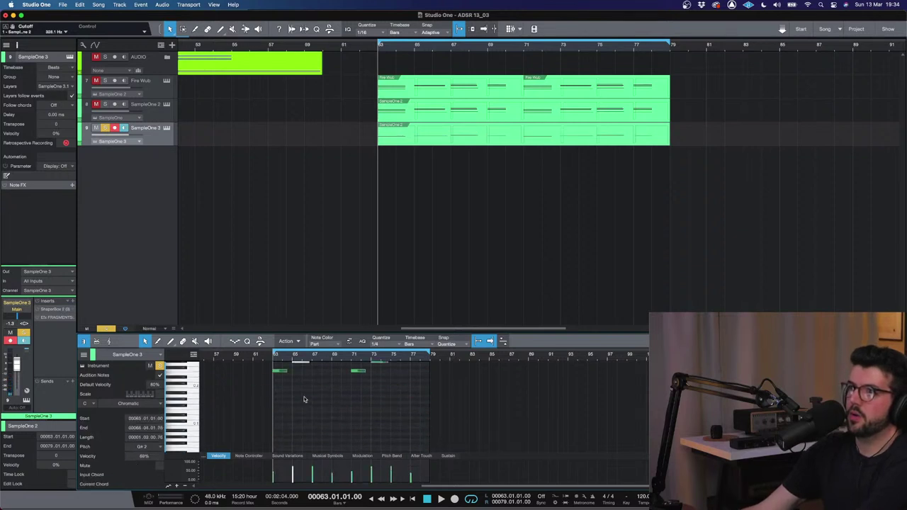
{"action": "key", "text": "space"}
{"action": "scroll", "coordinate": [300, 393], "scroll_direction": "up", "scroll_amount": 3}
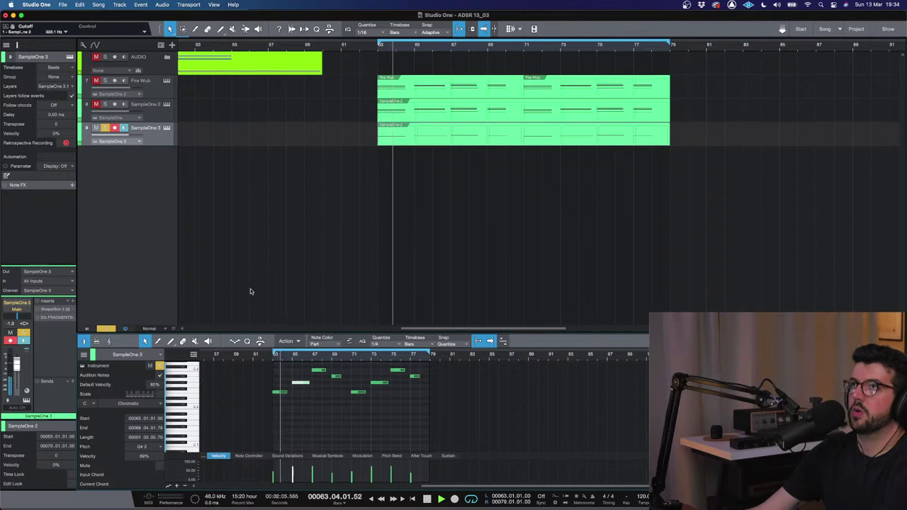
- Transpose all notes in the SampleOne 3 part down one octave
{"action": "key", "text": "super+a"}
{"action": "left_click", "coordinate": [290, 342]}
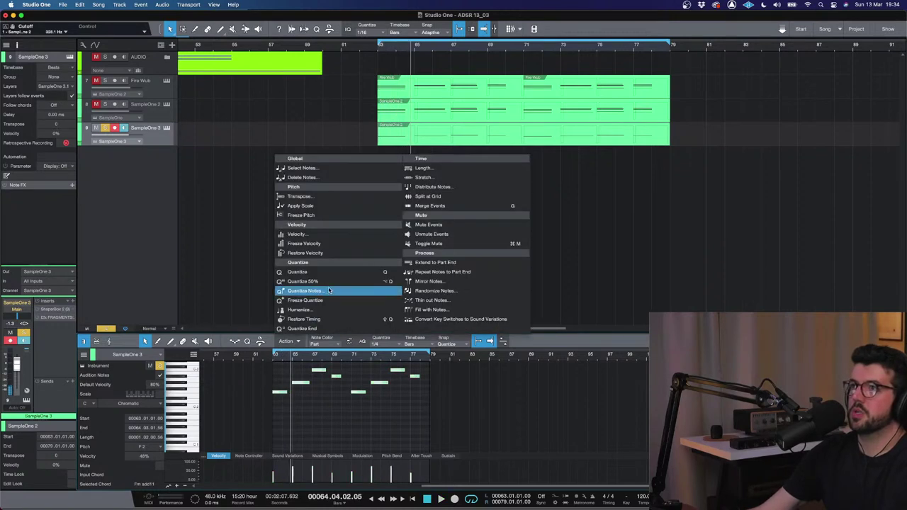
{"action": "left_click", "coordinate": [305, 196]}
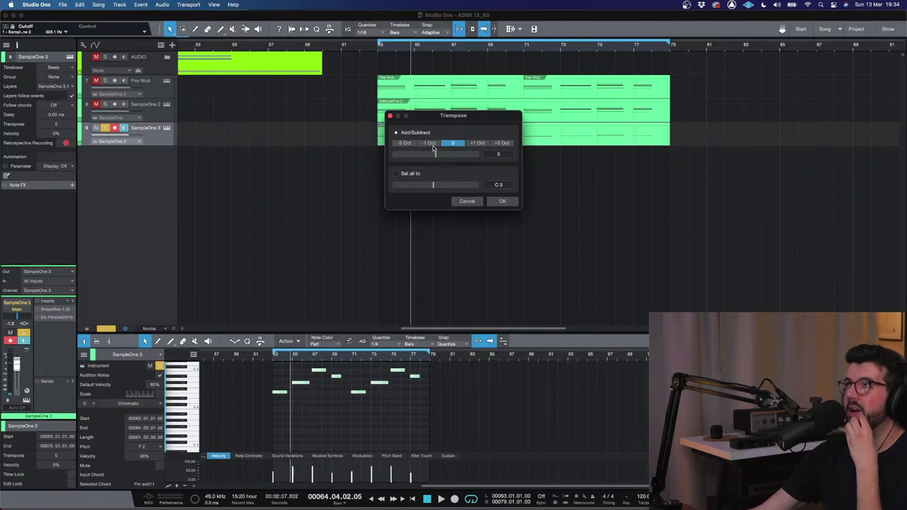
{"action": "left_click", "coordinate": [432, 143]}
{"action": "left_click", "coordinate": [514, 202]}
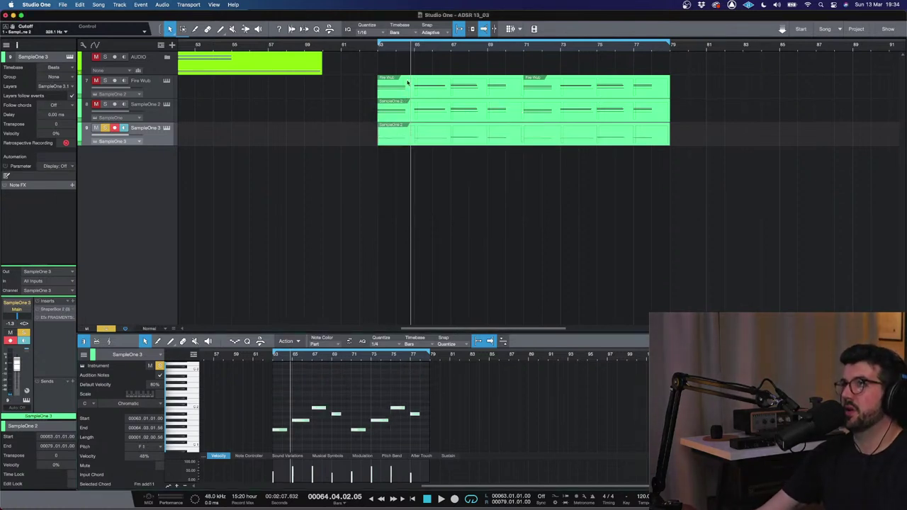
- Play the bass line from bar 63 and load the Tenet Bass Pulse With LFO preset in the SampleOne 3 instrument
{"action": "left_click", "coordinate": [381, 46]}
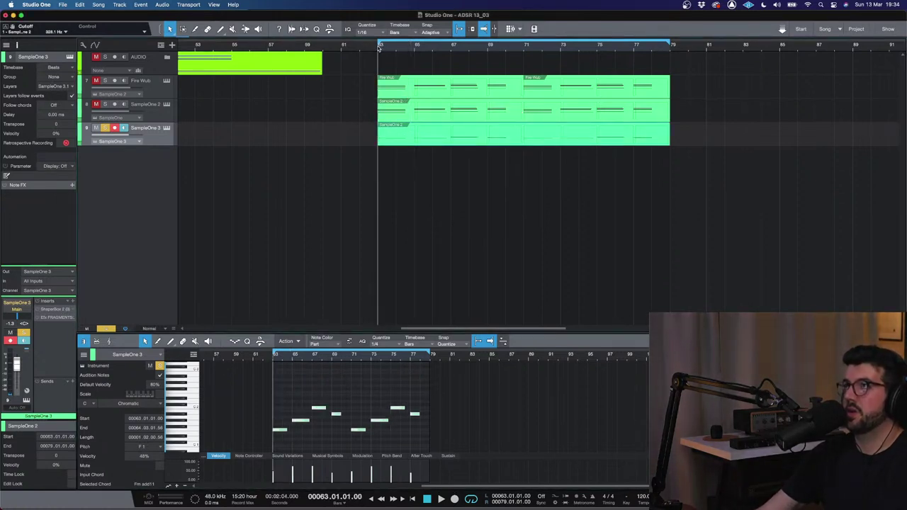
{"action": "left_click", "coordinate": [166, 127]}
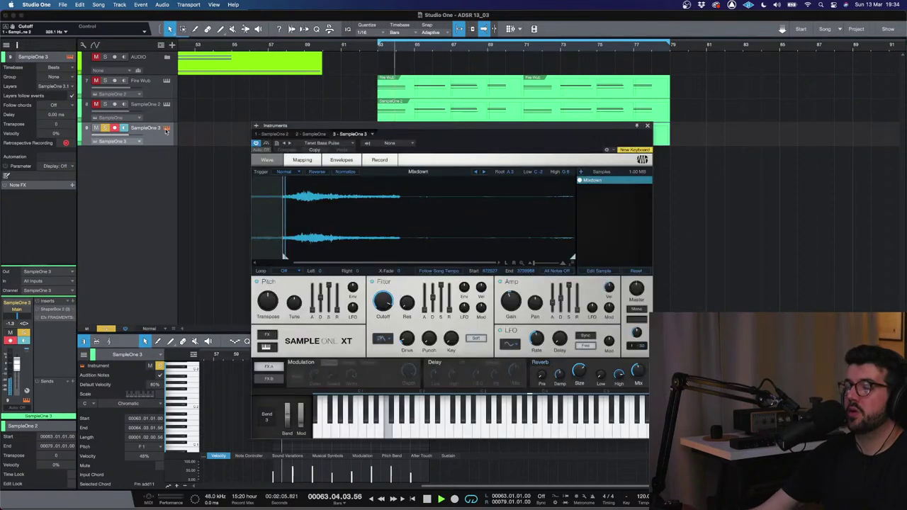
{"action": "left_click", "coordinate": [326, 143]}
{"action": "key", "text": "Down"}
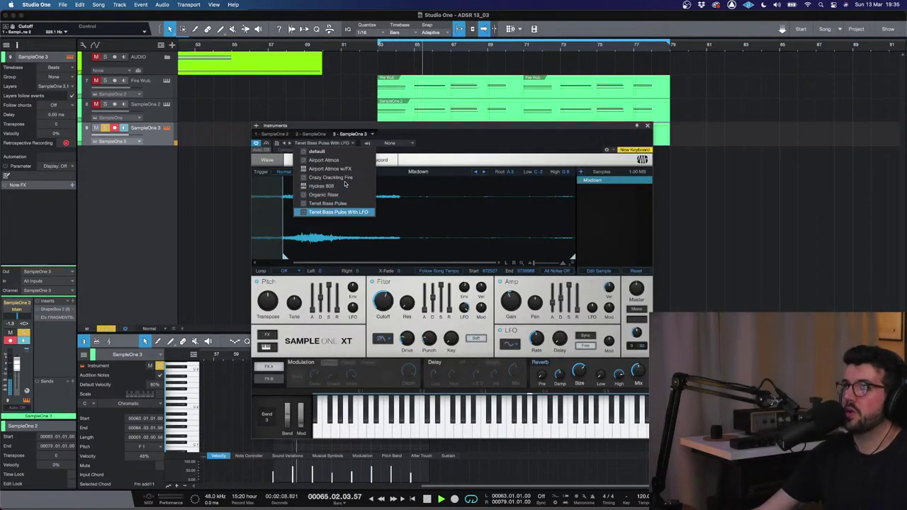
{"action": "key", "text": "Down"}
{"action": "key", "text": "Return"}
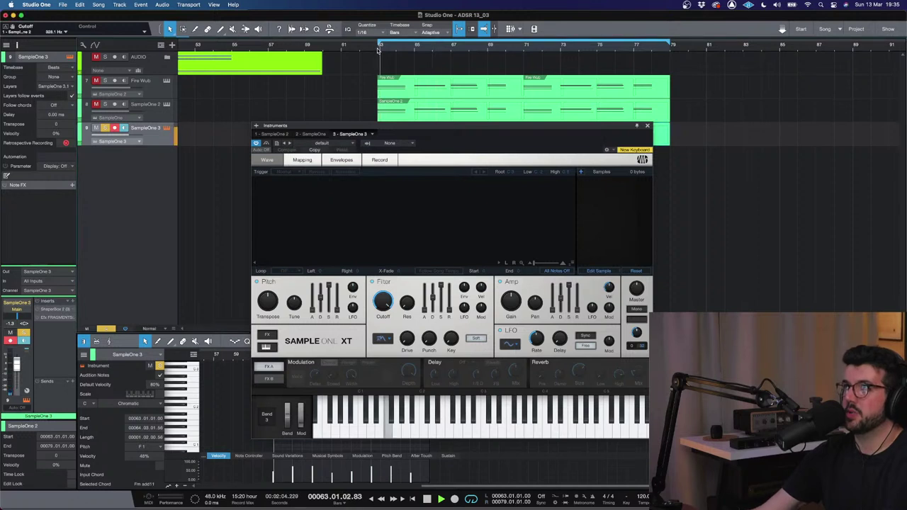
{"action": "left_click", "coordinate": [312, 144]}
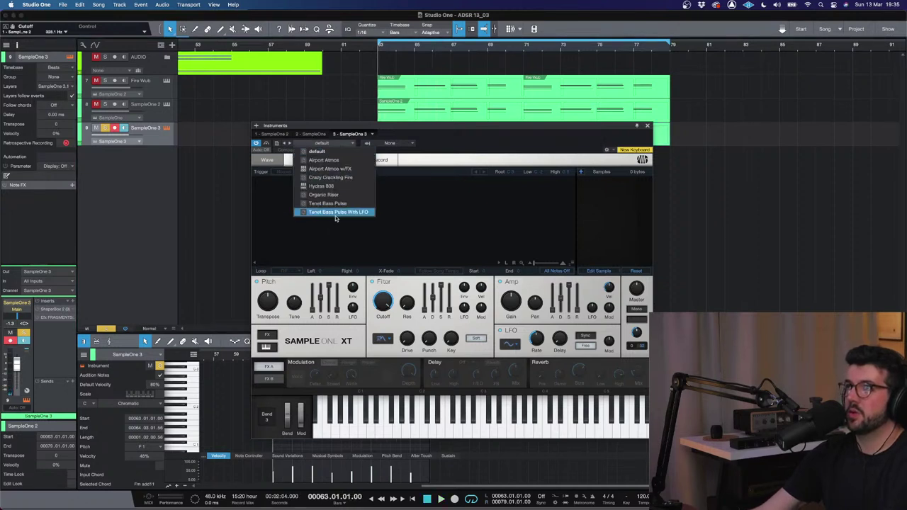
{"action": "left_click", "coordinate": [439, 148]}
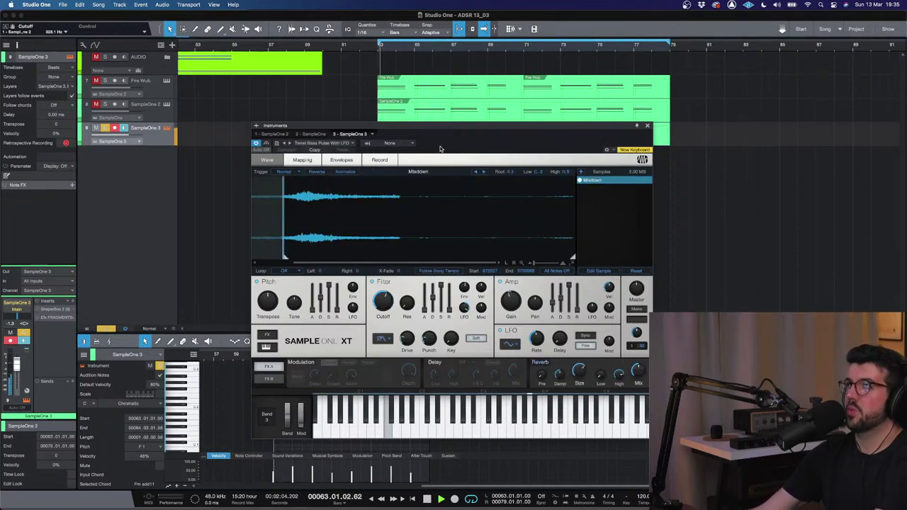
- Raise the SampleOne 3 instrument's filter cutoff to about 2.19 kHz and switch off its reverb
{"action": "mouse_move", "coordinate": [378, 304]}
{"action": "left_mouse_down"}
{"action": "mouse_move", "coordinate": [380, 295]}
{"action": "mouse_move", "coordinate": [381, 306]}
{"action": "left_mouse_up"}
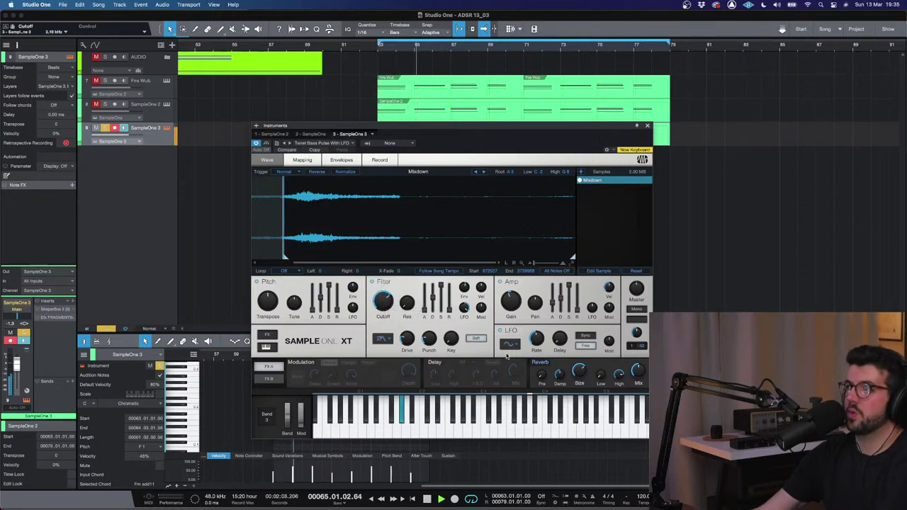
{"action": "left_click", "coordinate": [540, 362]}
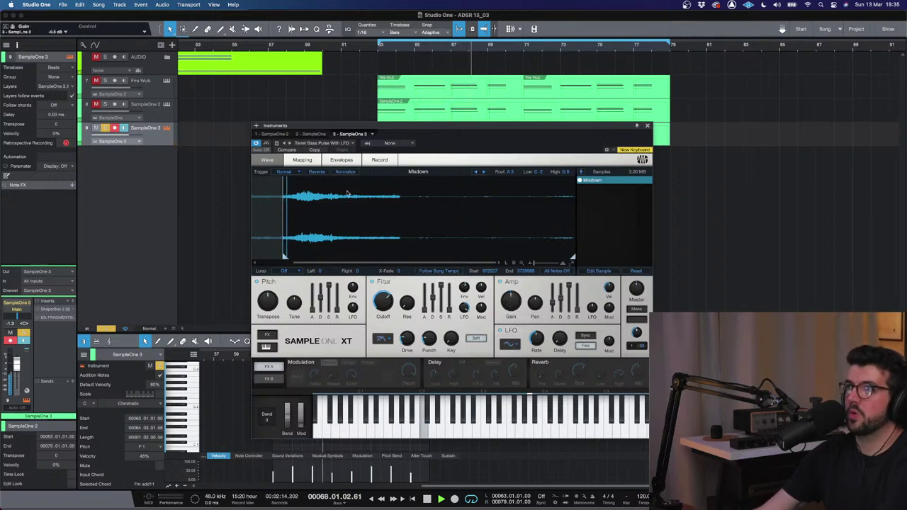
- Compare the playing bass with the Gater effect bypassed and re-enabled, and close the SampleOne 3 instrument
{"action": "left_click", "coordinate": [269, 378]}
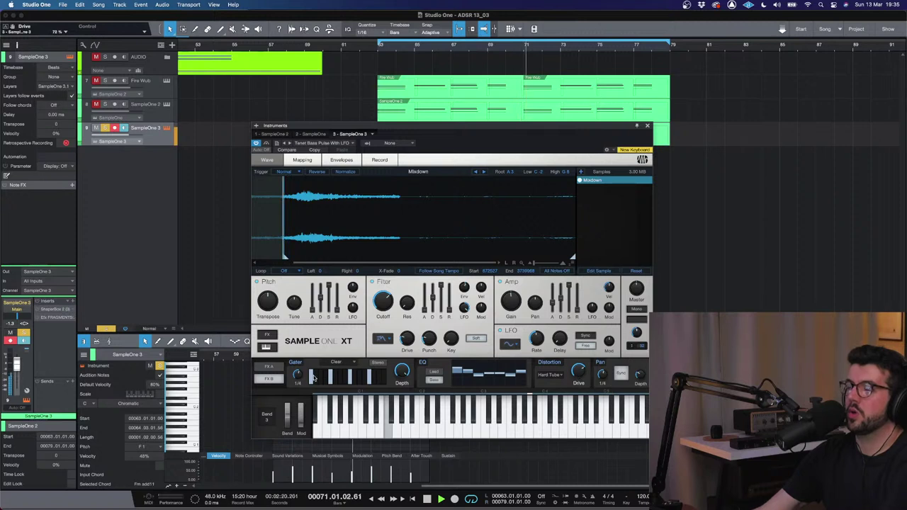
{"action": "left_click", "coordinate": [288, 362]}
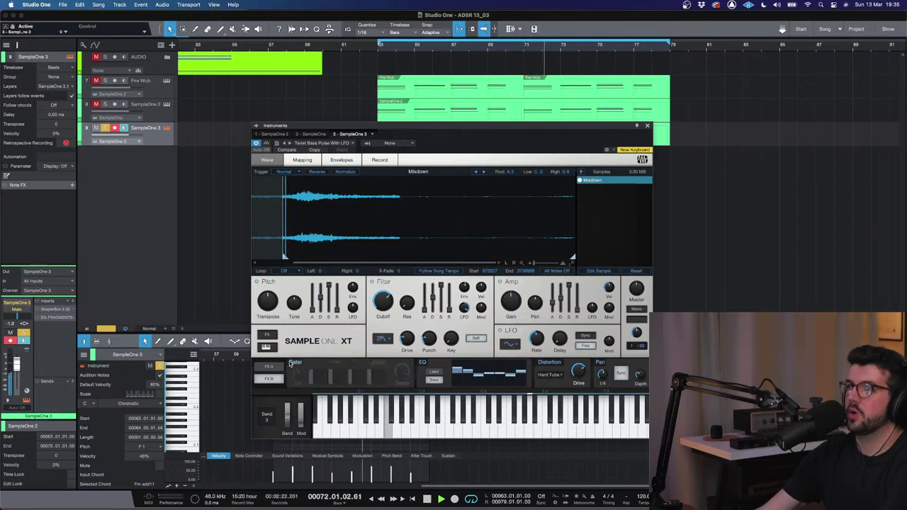
{"action": "left_click", "coordinate": [290, 362]}
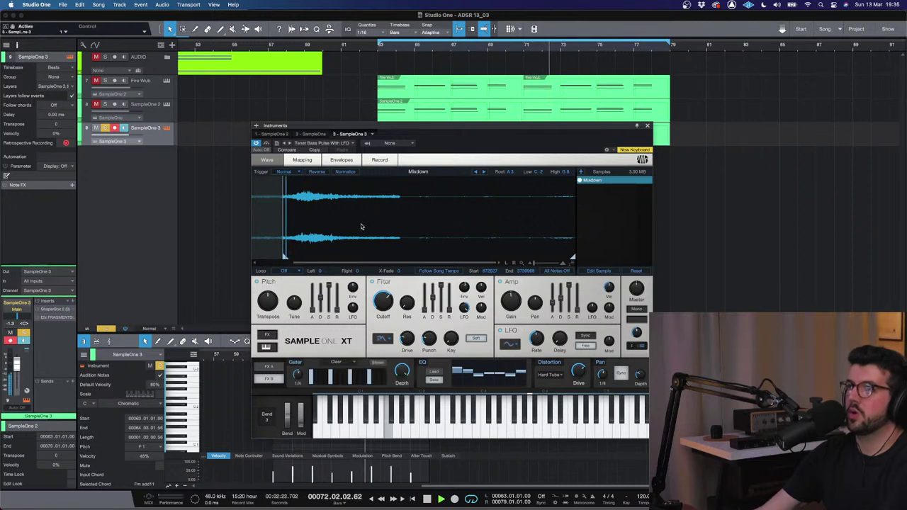
{"action": "left_click", "coordinate": [646, 126]}
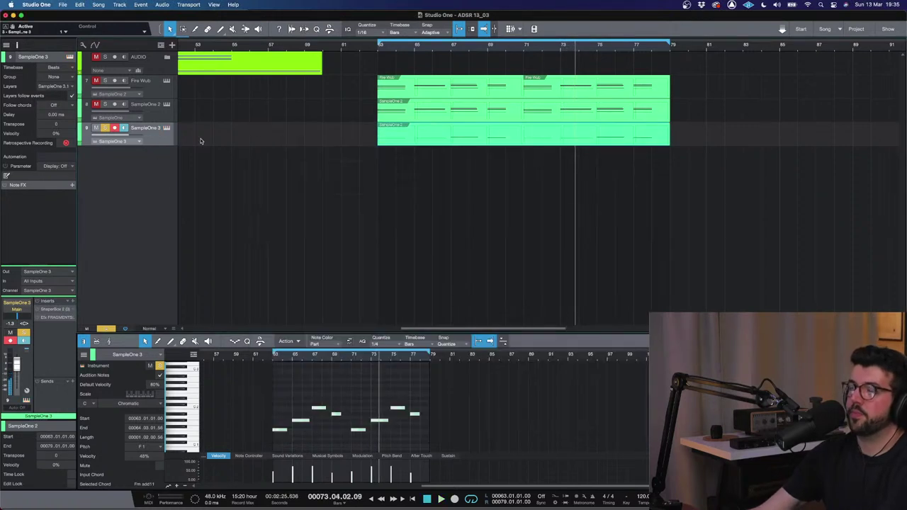
- Make a complete duplicate of the SampleOne 3 track, delete the copied part from it, and clear the track solos
{"action": "right_click", "coordinate": [172, 145]}
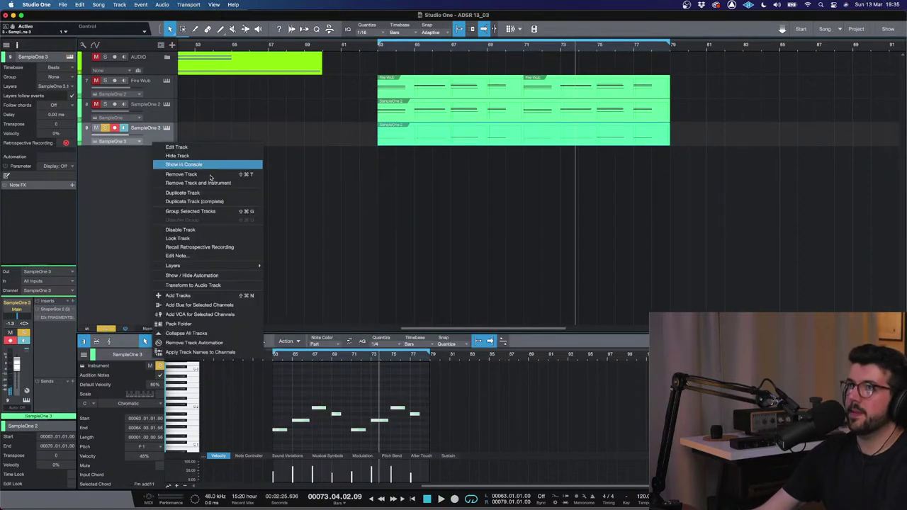
{"action": "left_click", "coordinate": [233, 205]}
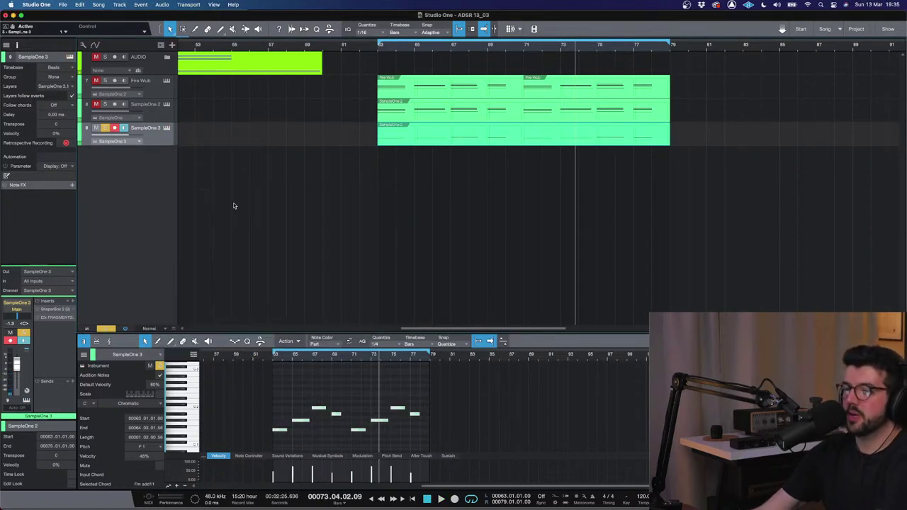
{"action": "left_click", "coordinate": [379, 50]}
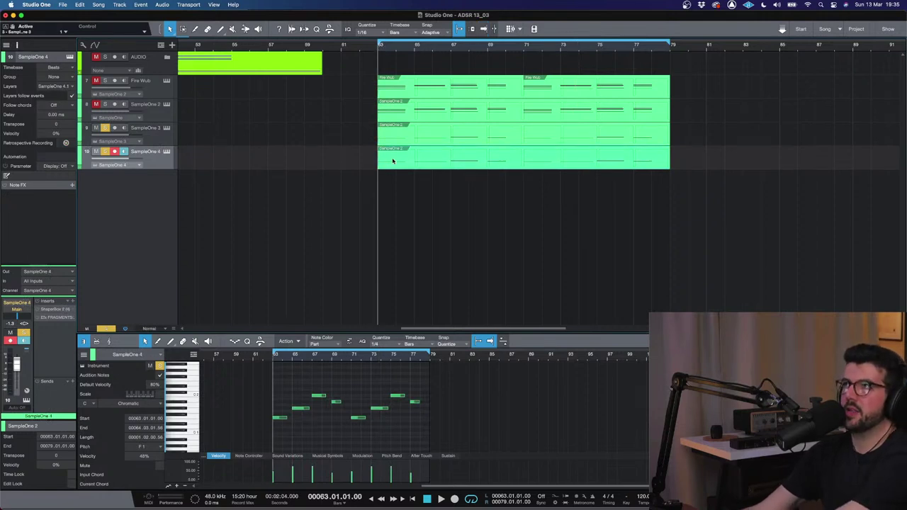
{"action": "key", "text": "Delete"}
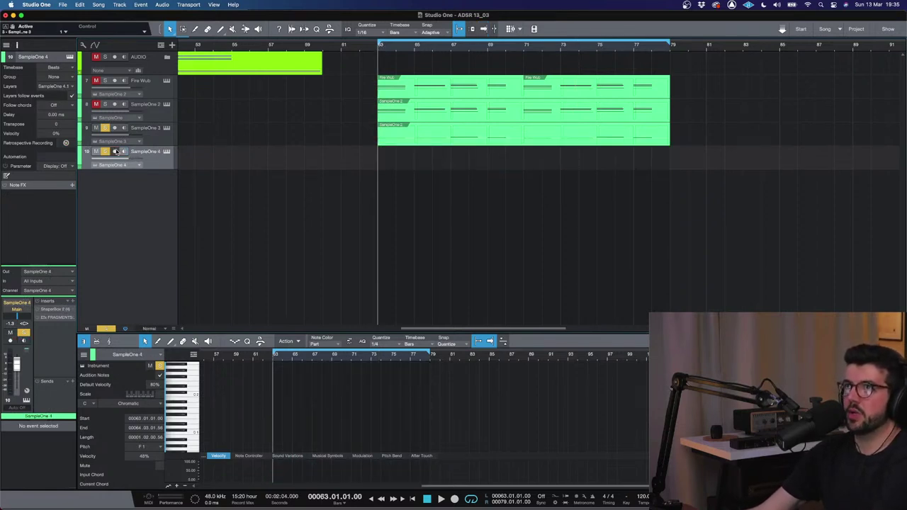
{"action": "left_click", "coordinate": [105, 128]}
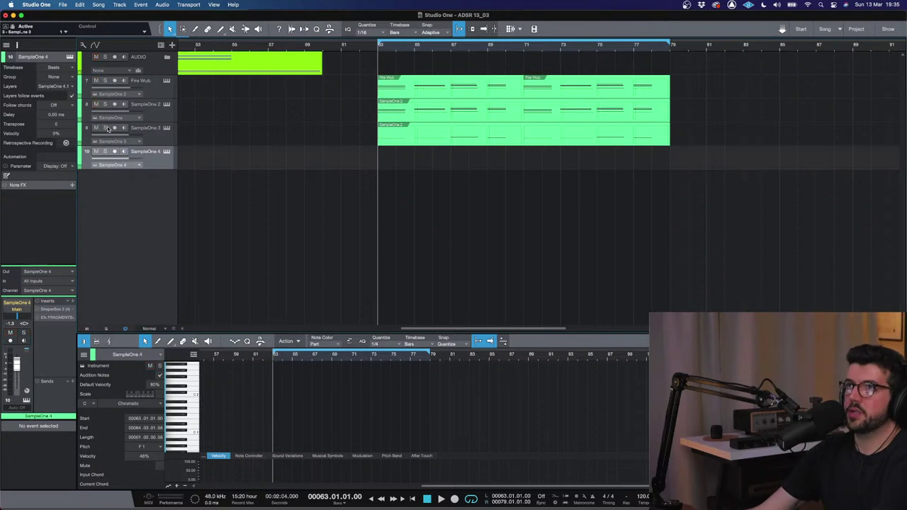
- Load the Hydras 808 preset in the SampleOne 4 instrument and enable monitoring on its track to try the sound
{"action": "left_click", "coordinate": [166, 151]}
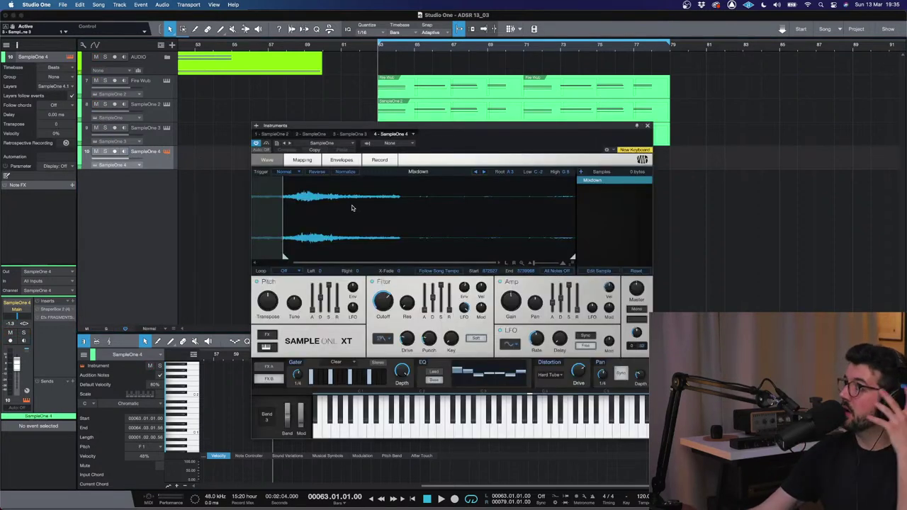
{"action": "left_click", "coordinate": [349, 144]}
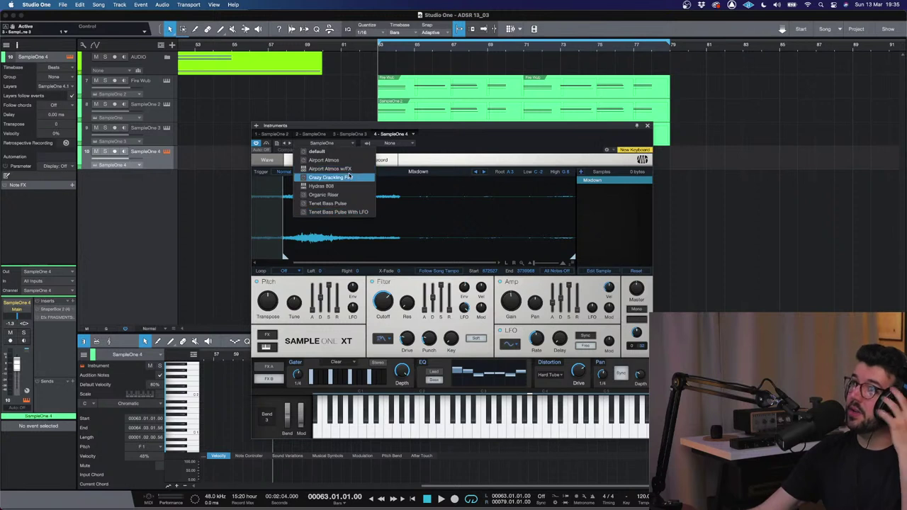
{"action": "left_click", "coordinate": [345, 187]}
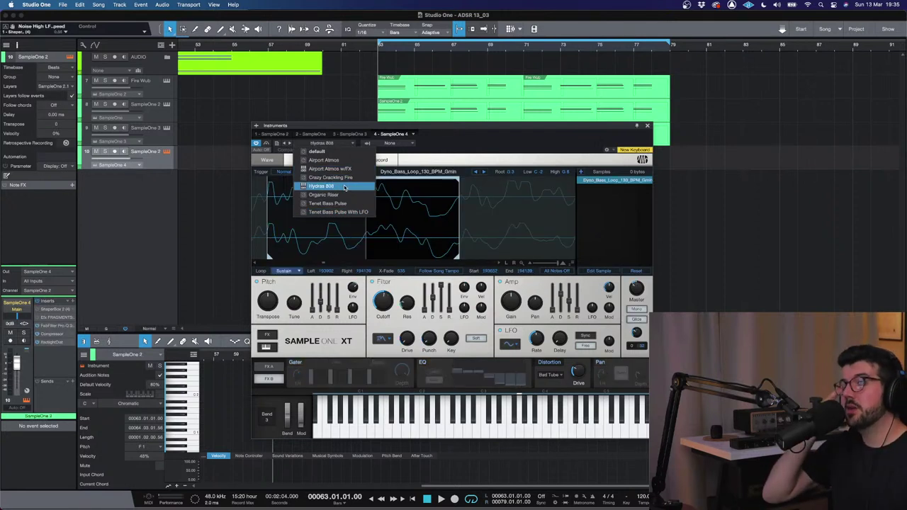
{"action": "left_click", "coordinate": [125, 154]}
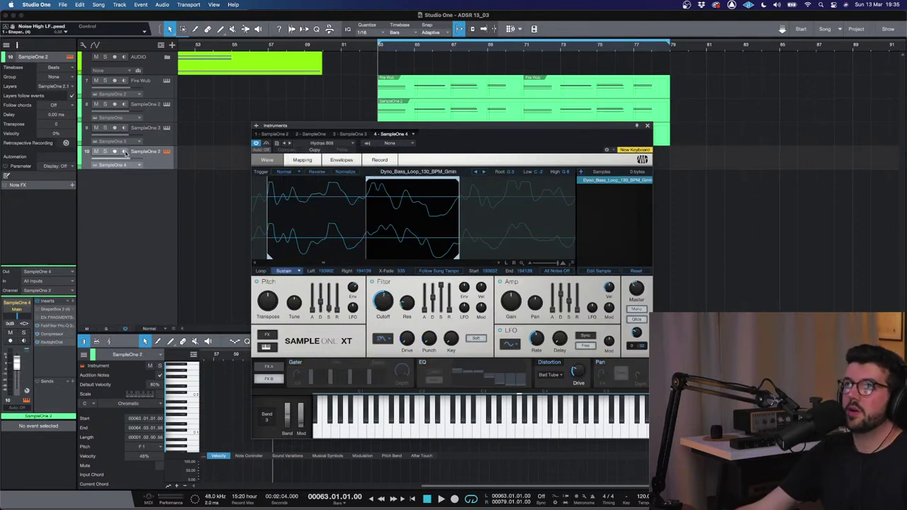
{"action": "left_click", "coordinate": [124, 152]}
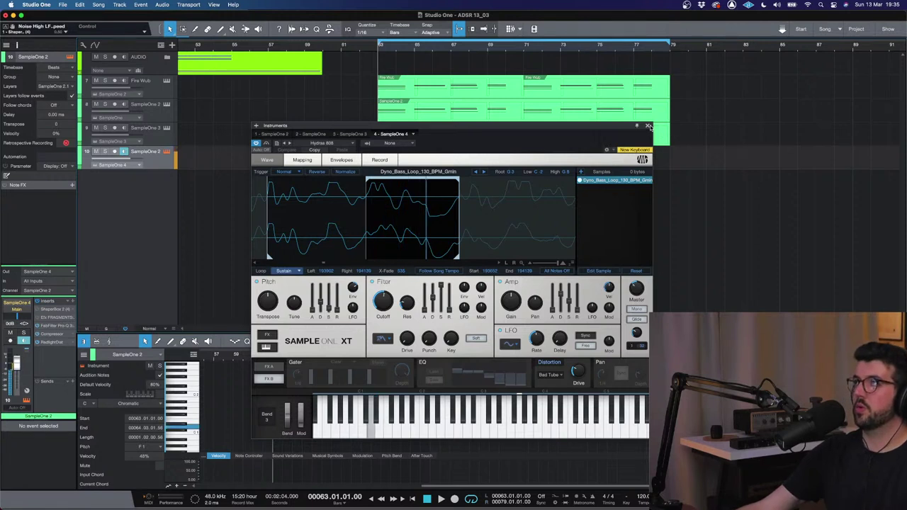
- Copy the bass part from the SampleOne 3 track onto the Hydras 808 track, starting at bar 63
{"action": "left_click", "coordinate": [646, 125]}
{"action": "left_click_drag", "start_coordinate": [540, 138], "coordinate": [543, 160]}
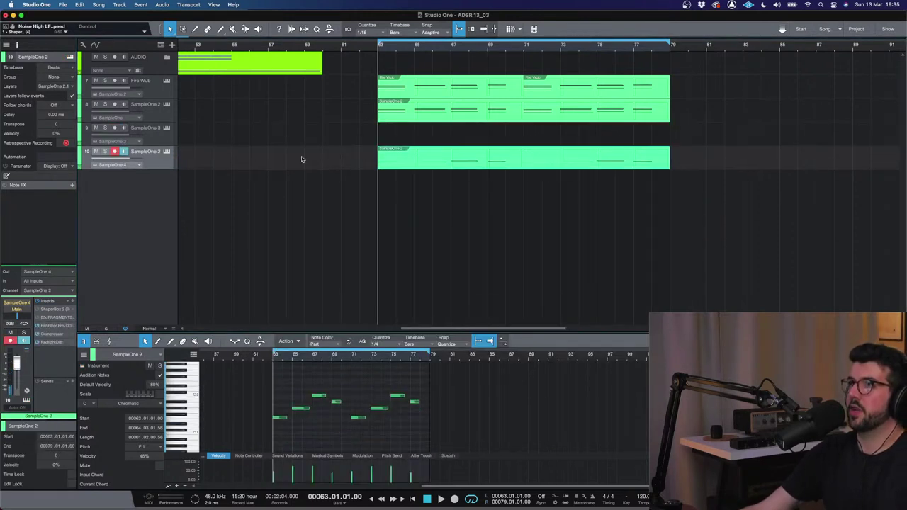
{"action": "key", "text": "ctrl+z"}
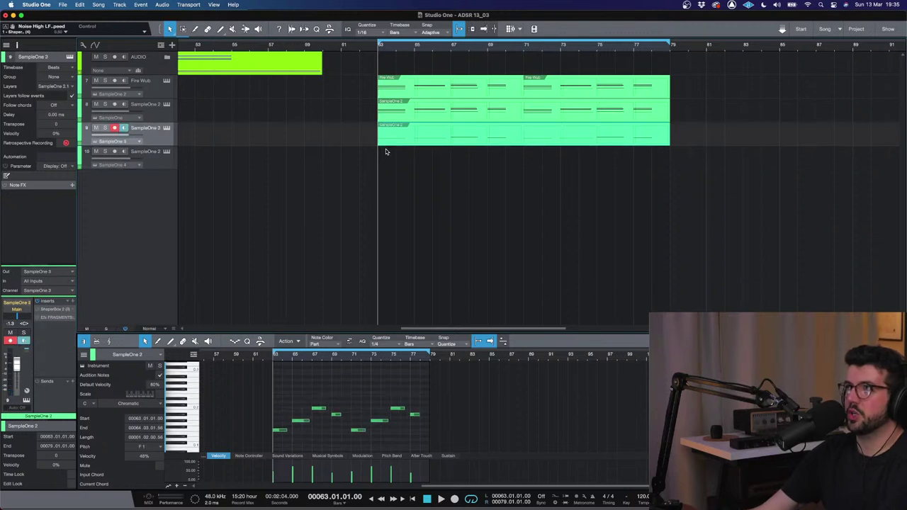
{"action": "left_click_drag", "start_coordinate": [385, 148], "coordinate": [417, 157]}
- Play from bar 63 with solos, auditioning the chords with the SampleOne 3 bass and with the Hydras 808 bass
{"action": "key", "text": "space"}
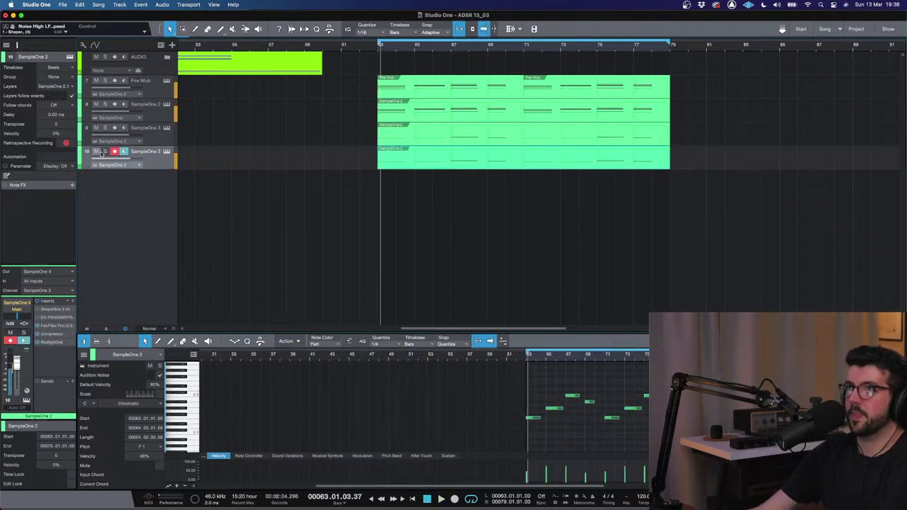
{"action": "left_click", "coordinate": [105, 128]}
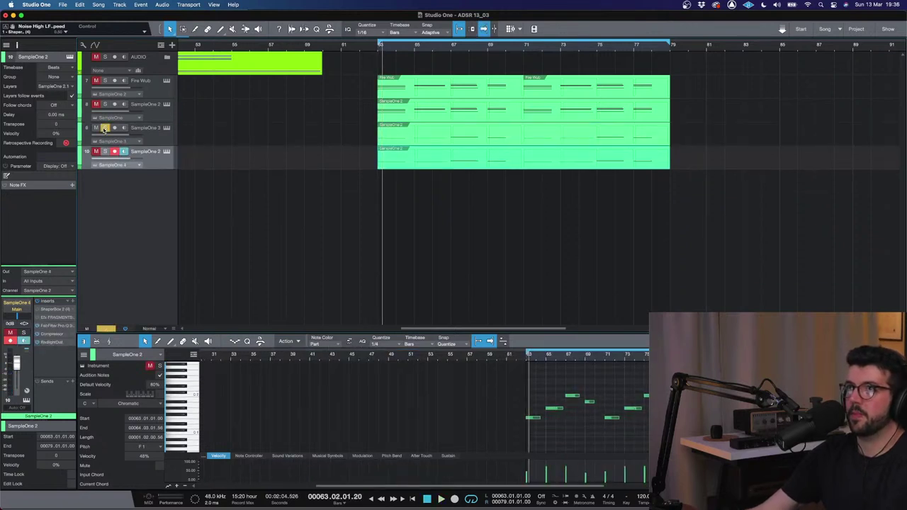
{"action": "left_click", "coordinate": [377, 49]}
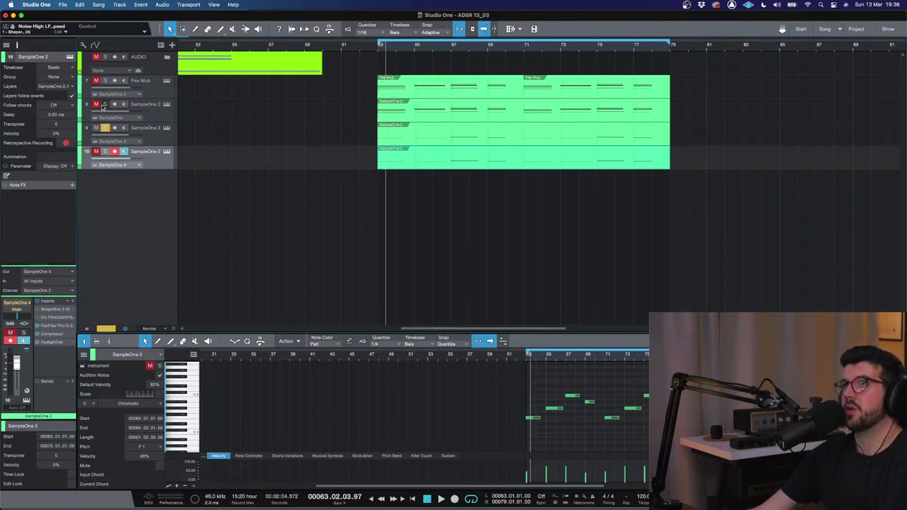
{"action": "left_click", "coordinate": [377, 51]}
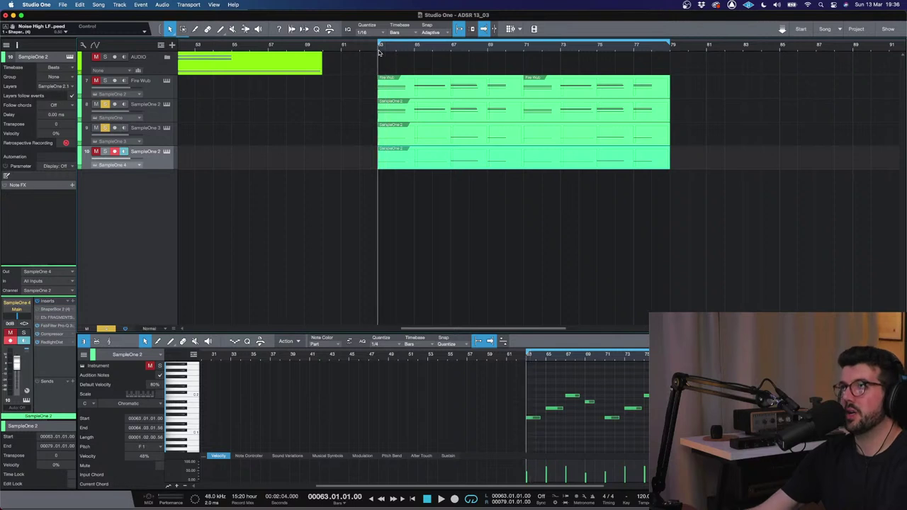
{"action": "key", "text": "e"}
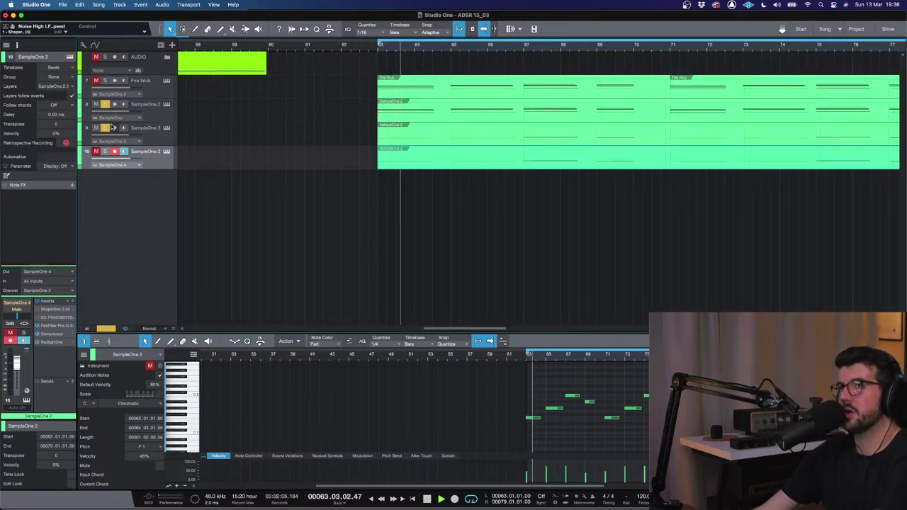
{"action": "left_click", "coordinate": [105, 128]}
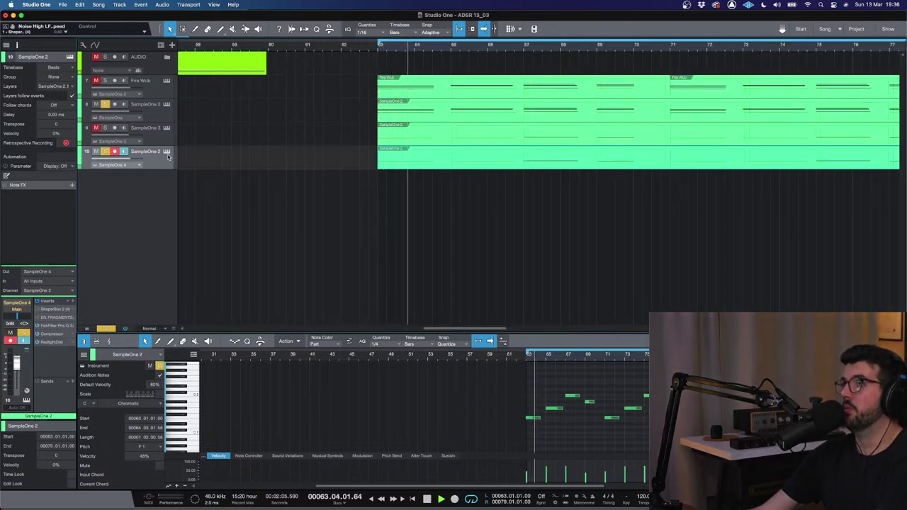
{"action": "left_click", "coordinate": [371, 51]}
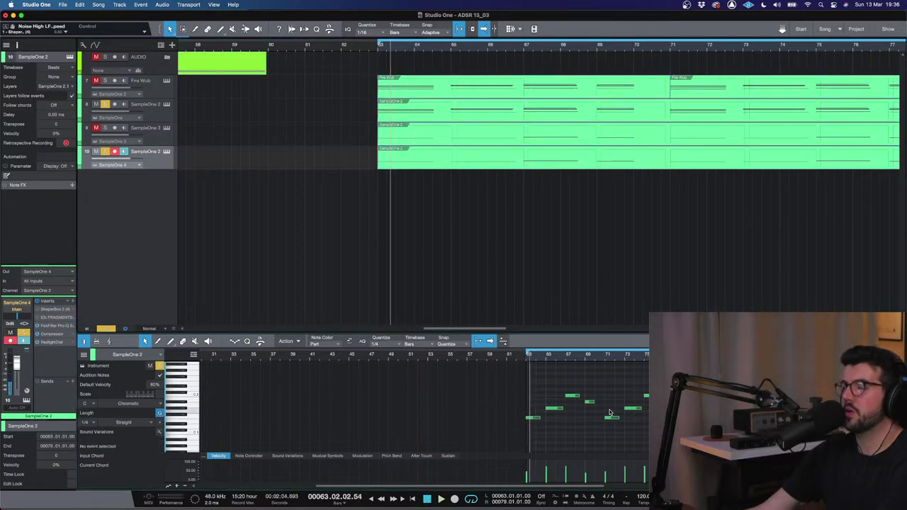
- Transpose all notes in the Hydras 808 part down two semitones, putting the first note on D#1, and audition individual notes
{"action": "key", "text": "super+a"}
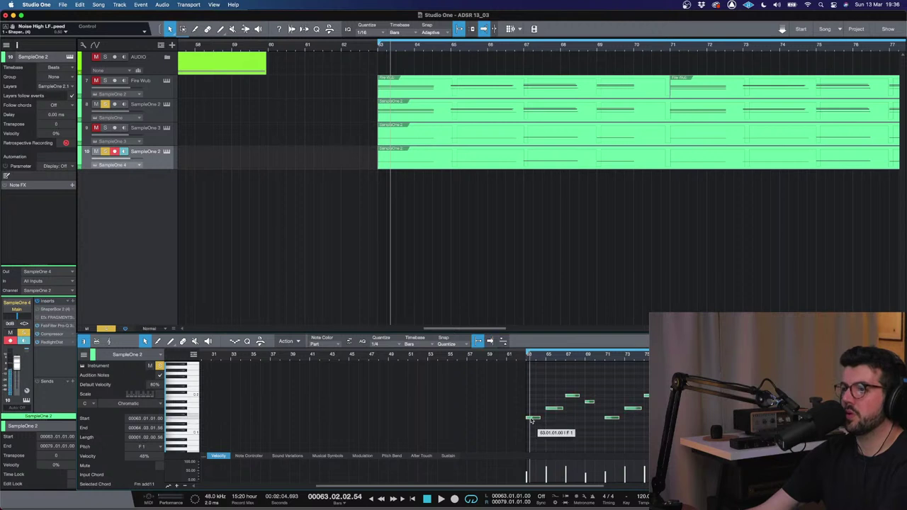
{"action": "left_click_drag", "start_coordinate": [530, 420], "coordinate": [532, 425]}
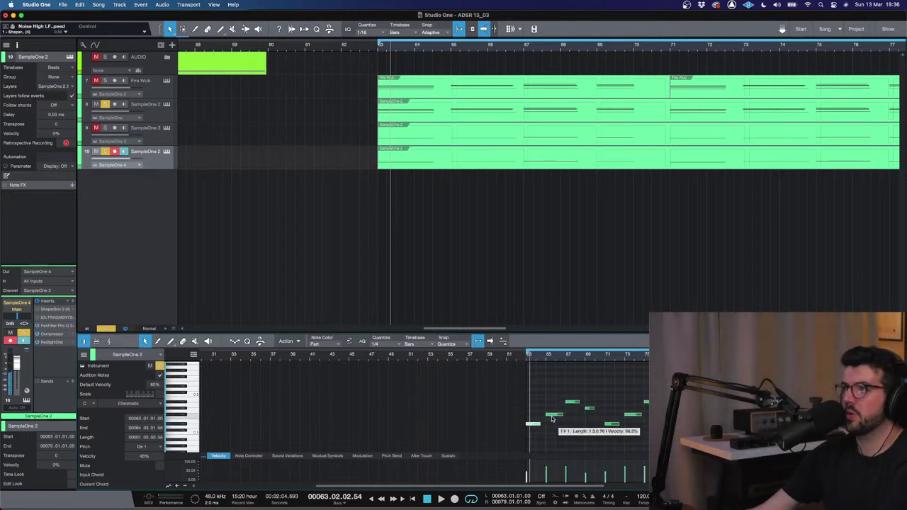
{"action": "left_click", "coordinate": [592, 408]}
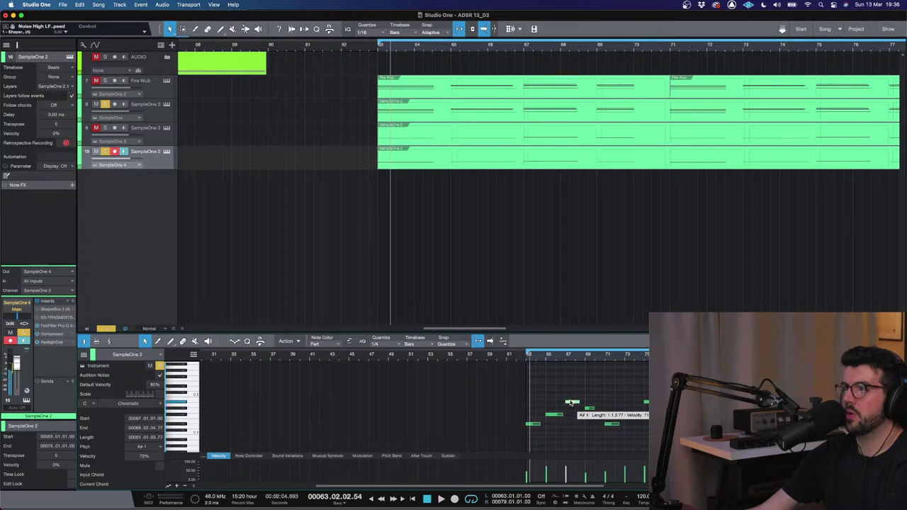
{"action": "key", "text": "w"}
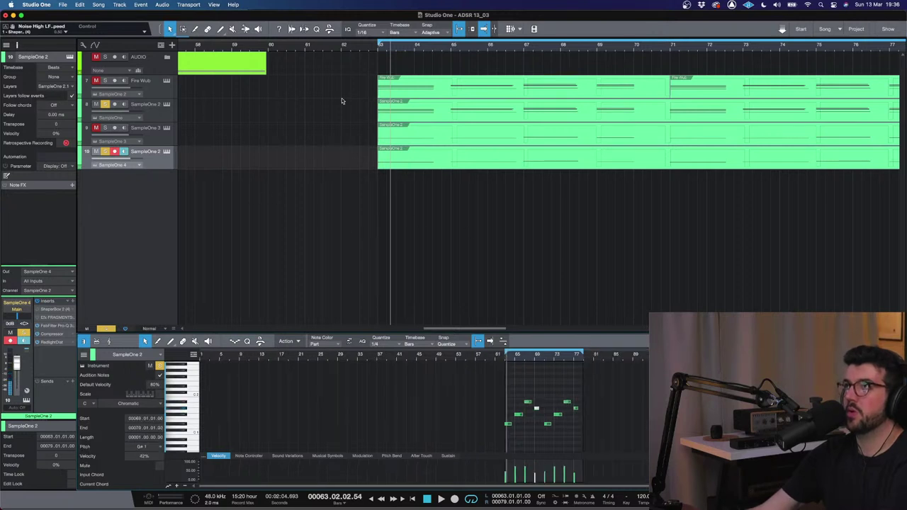
- Lower the high cut in the Hydras 808 track's FabFilter Pro-Q 3 to about 783 Hz and play from bar 63
{"action": "left_click", "coordinate": [383, 50]}
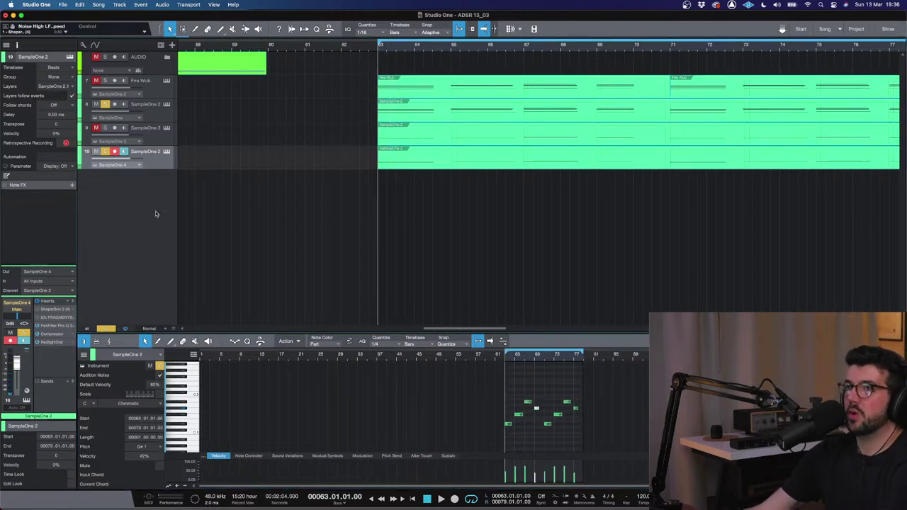
{"action": "left_click", "coordinate": [60, 325]}
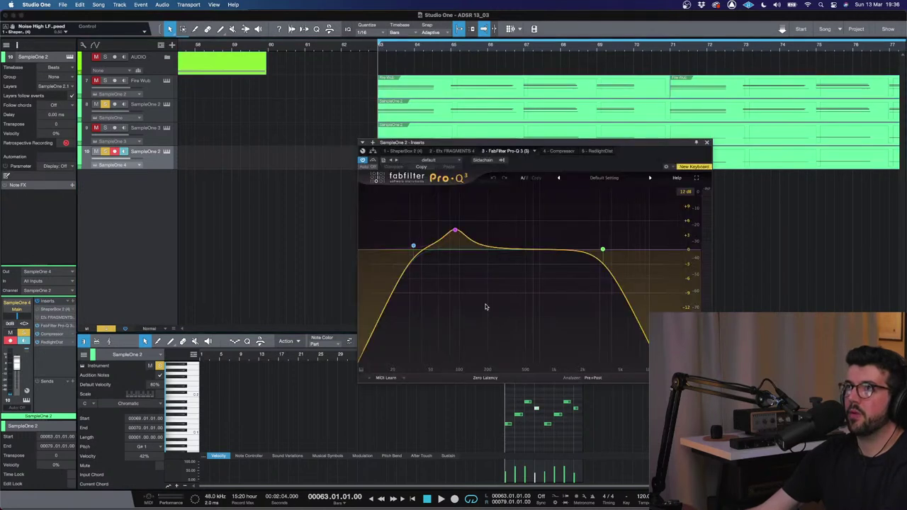
{"action": "left_click_drag", "start_coordinate": [603, 251], "coordinate": [543, 248]}
{"action": "key", "text": "space"}
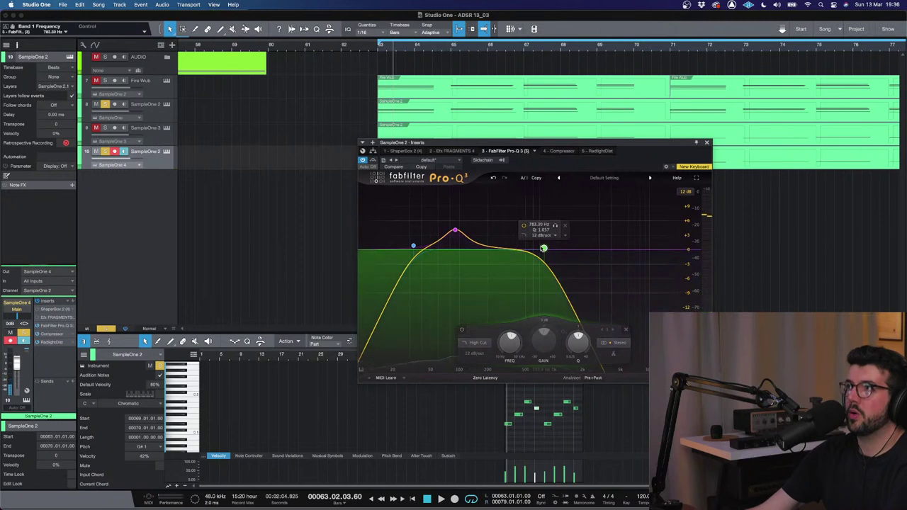
- Flatten the Pro-Q 3 low bell band to 0 dB with an upward dynamic range, and lower the high cut further
{"action": "left_click_drag", "start_coordinate": [455, 230], "coordinate": [449, 250]}
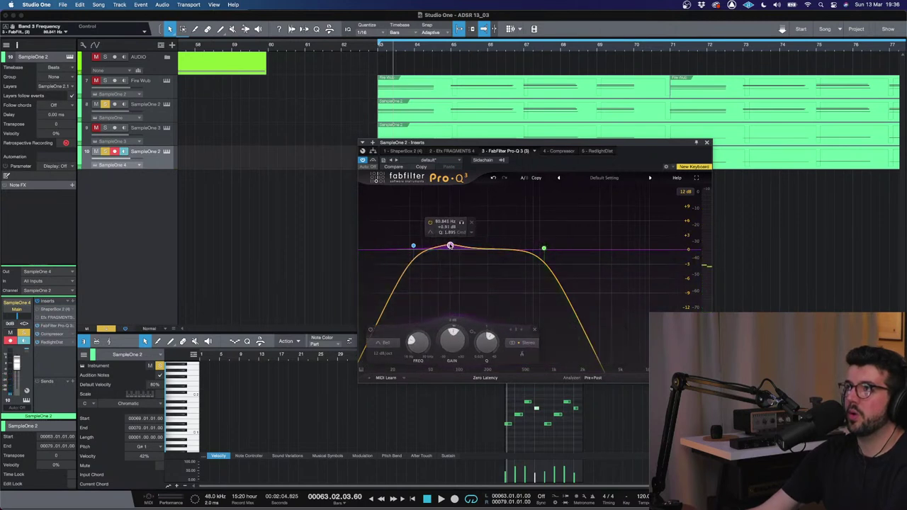
{"action": "left_click_drag", "start_coordinate": [444, 323], "coordinate": [405, 324]}
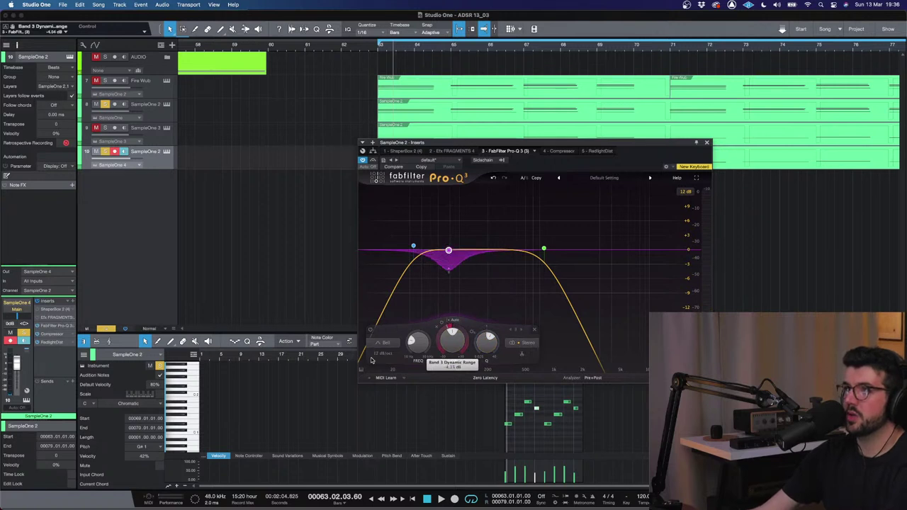
{"action": "left_click_drag", "start_coordinate": [371, 360], "coordinate": [431, 311]}
{"action": "left_click_drag", "start_coordinate": [543, 249], "coordinate": [500, 249]}
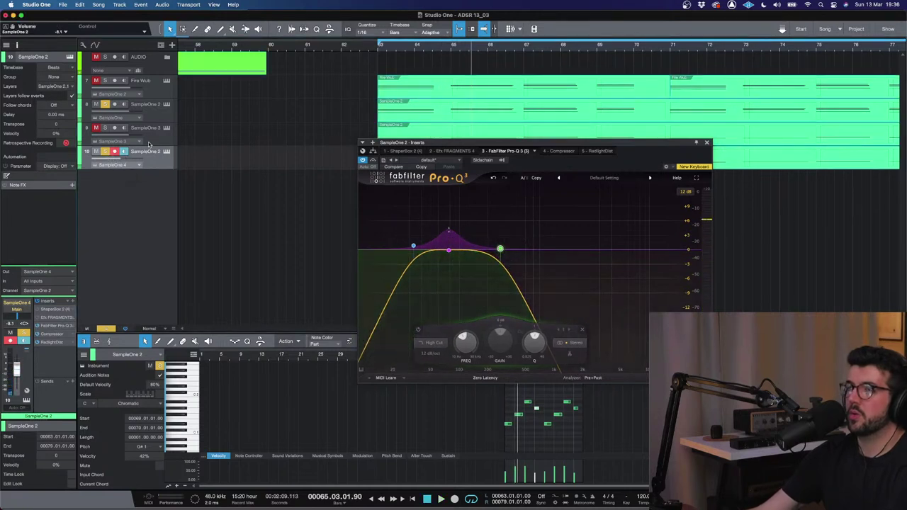
- Clear the Hydras 808 solo and the mutes, disarm the track, play all parts from bar 63, and close the Pro-Q 3
{"action": "left_click", "coordinate": [105, 151]}
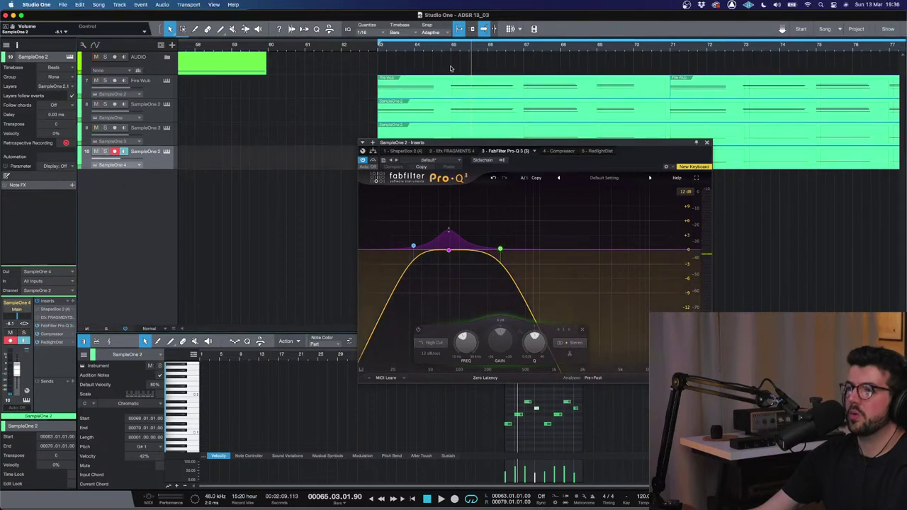
{"action": "key", "text": "space"}
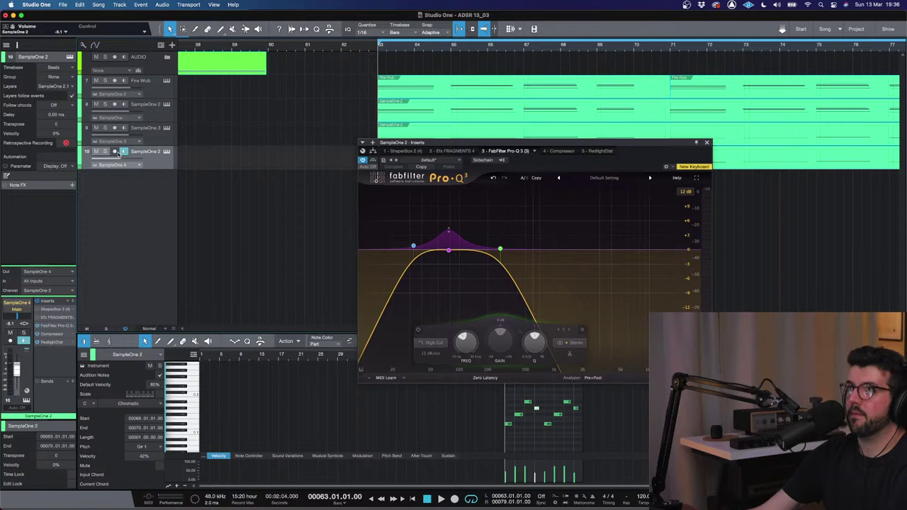
{"action": "key", "text": "space"}
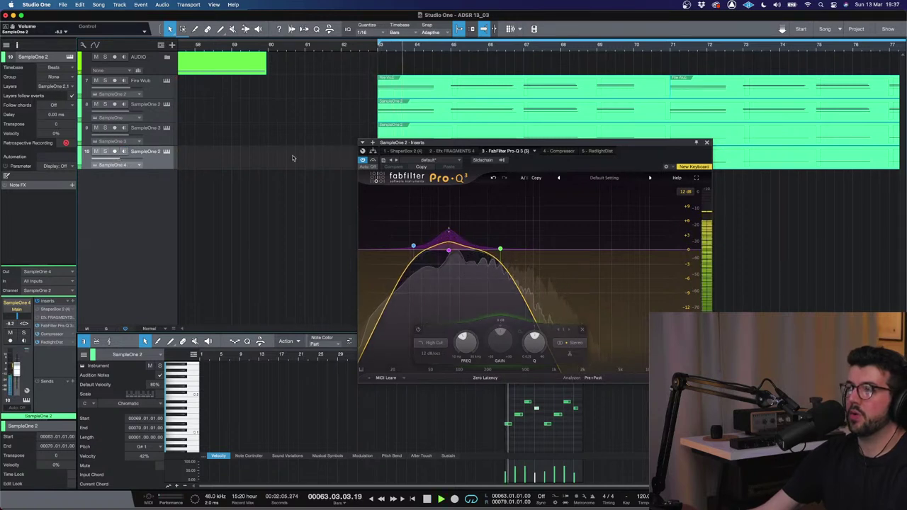
{"action": "left_click", "coordinate": [706, 142]}
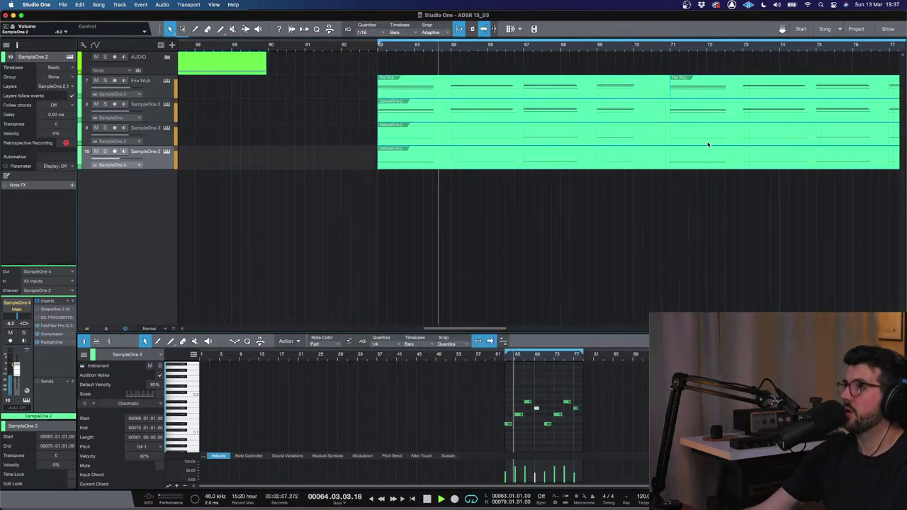
- Examine the F#1 note at bar 65 in the Hydras 808 part during playback, and stop playback
{"action": "key", "text": "e"}
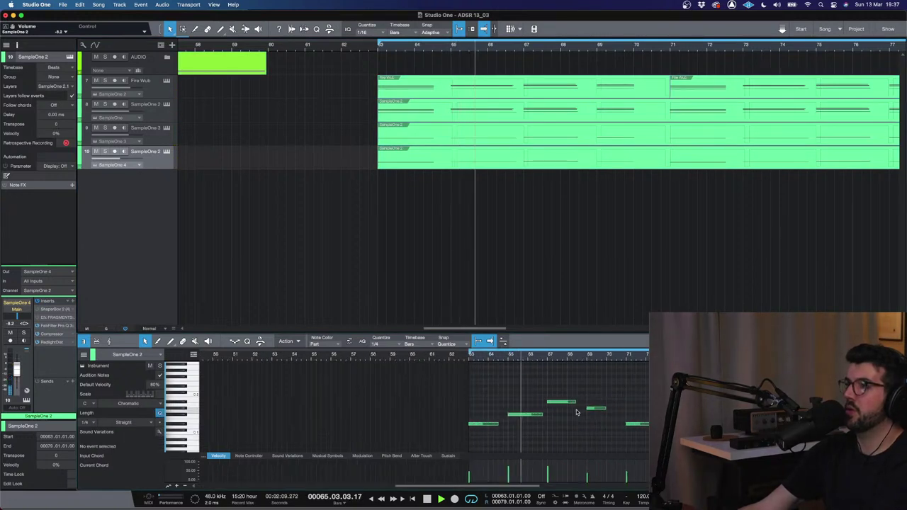
{"action": "left_click", "coordinate": [532, 416]}
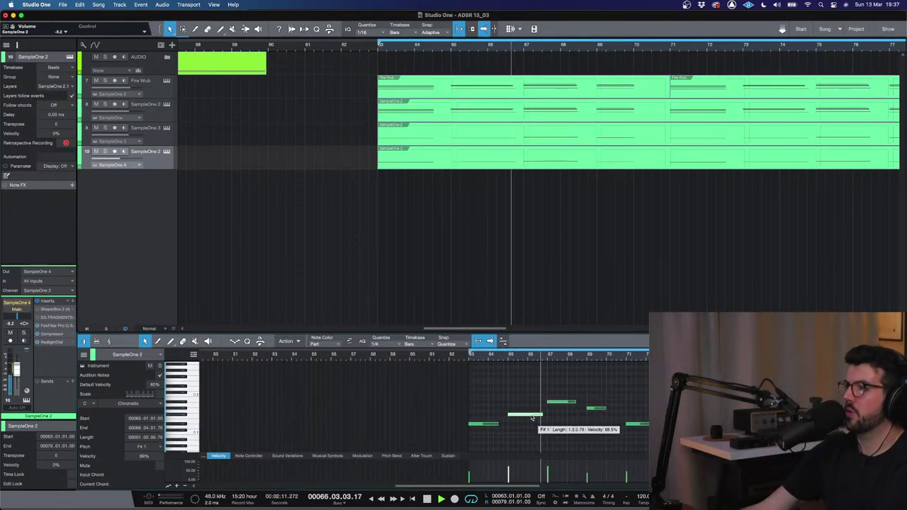
{"action": "left_click", "coordinate": [579, 430]}
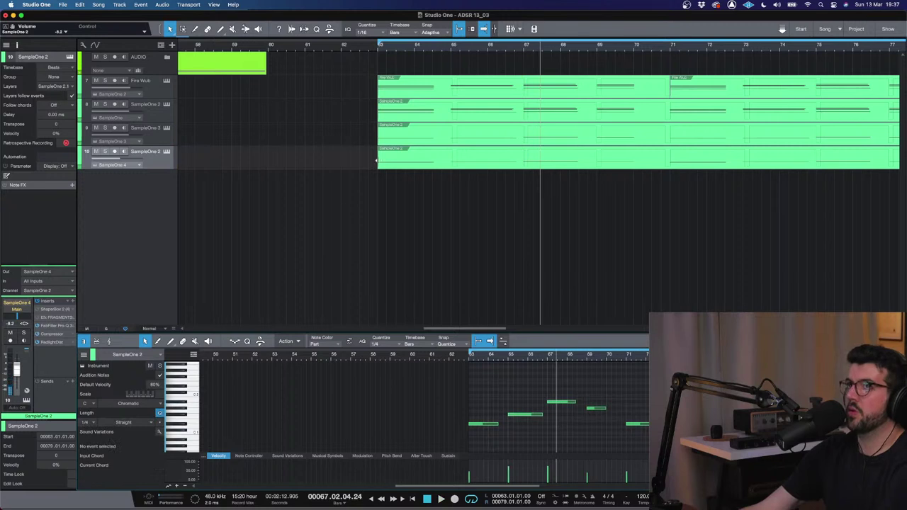
{"action": "key", "text": "space"}
{"action": "key", "text": "w"}
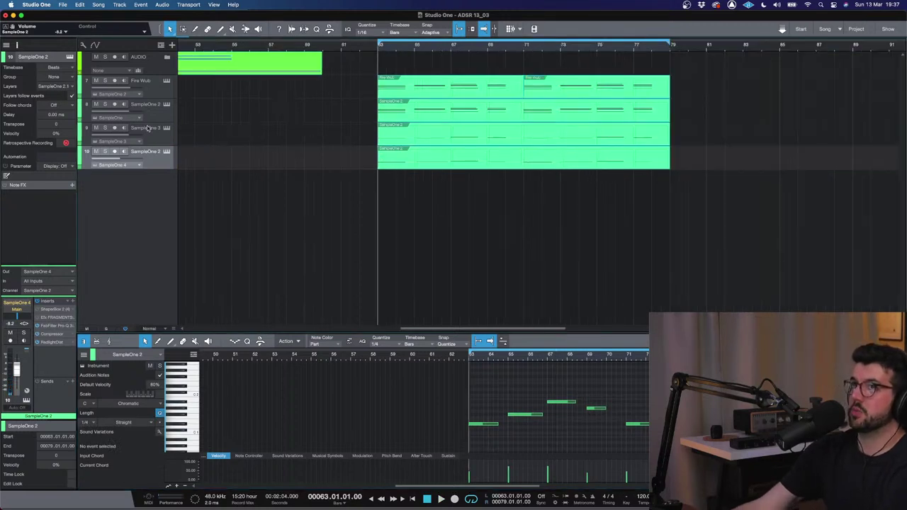
- Audition from bar 63 with the Fire Wub and SampleOne 3 tracks muted, and show the Hydras 808 part's Sustain lane
{"action": "key", "text": "space"}
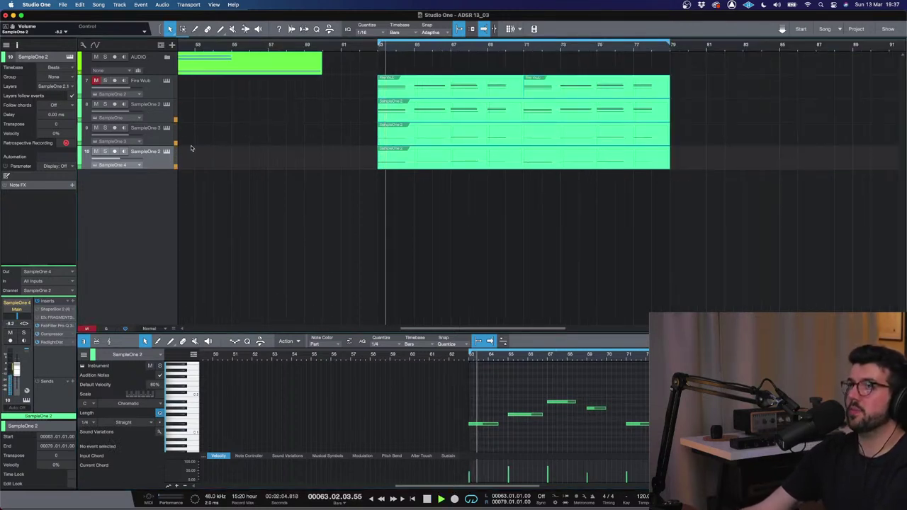
{"action": "left_click", "coordinate": [95, 127]}
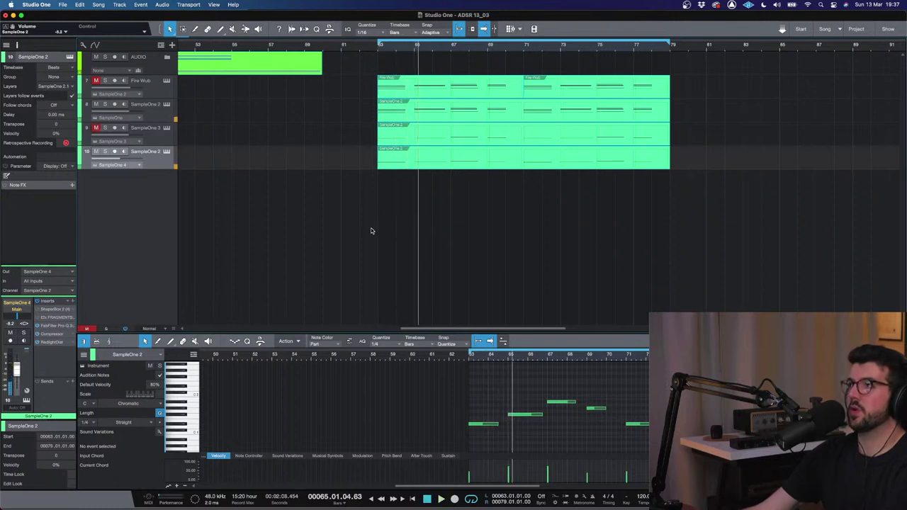
{"action": "left_click", "coordinate": [453, 456]}
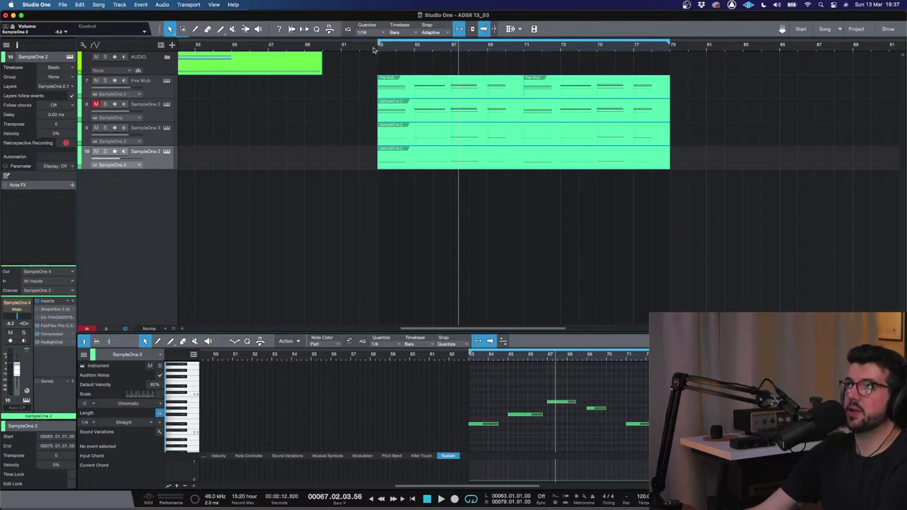
- Replay the arrangement from bar 63 with only the SampleOne 2 chords on track 8 muted
{"action": "key", "text": "space"}
{"action": "key", "text": "e"}
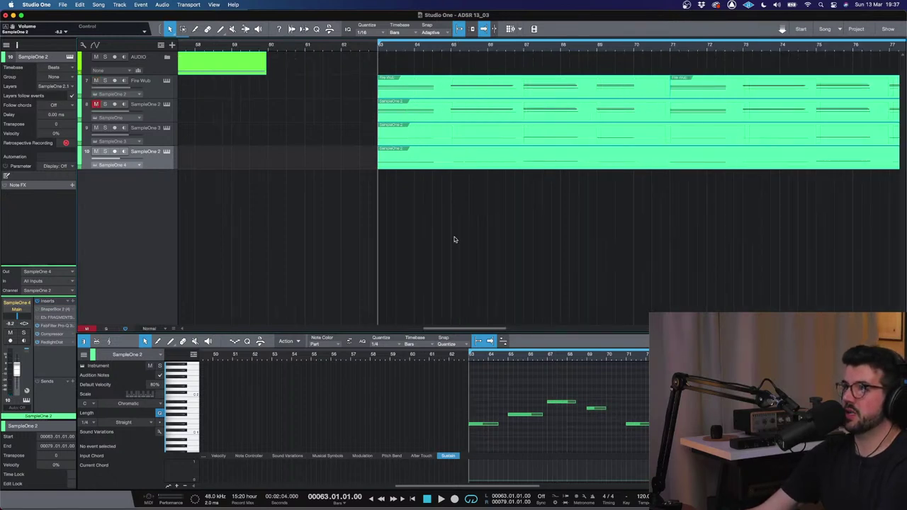
{"action": "key", "text": "w"}
{"action": "key", "text": "space"}
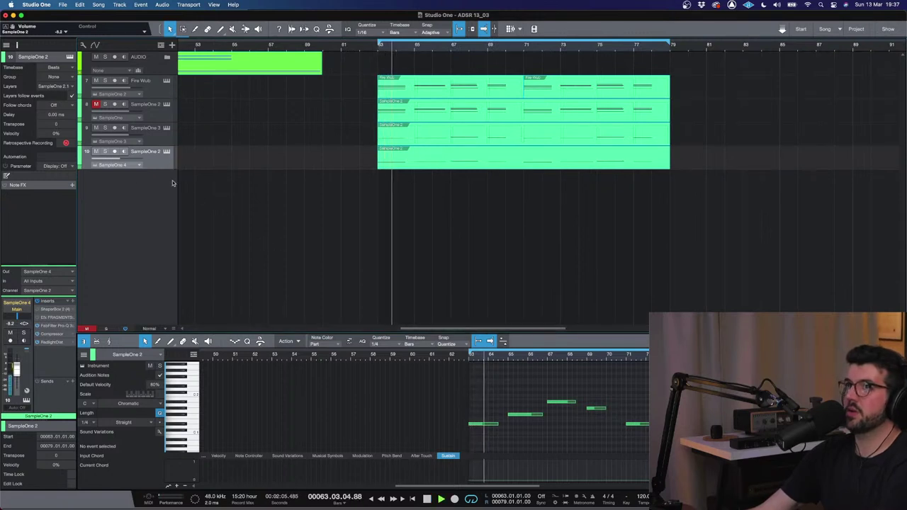
{"action": "left_click_drag", "start_coordinate": [132, 159], "coordinate": [132, 159]}
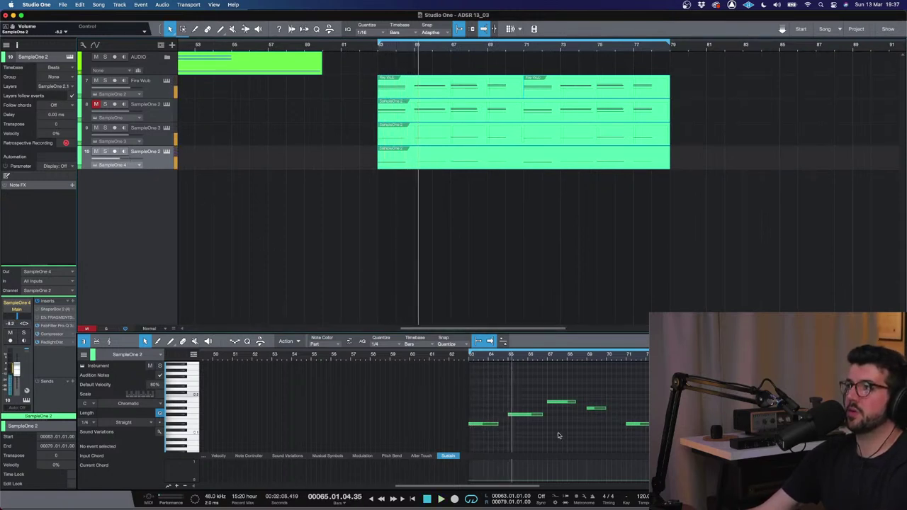
- Lengthen all notes in the Hydras 808 part together so the first D#1 note extends to bar 65
{"action": "left_click", "coordinate": [497, 425]}
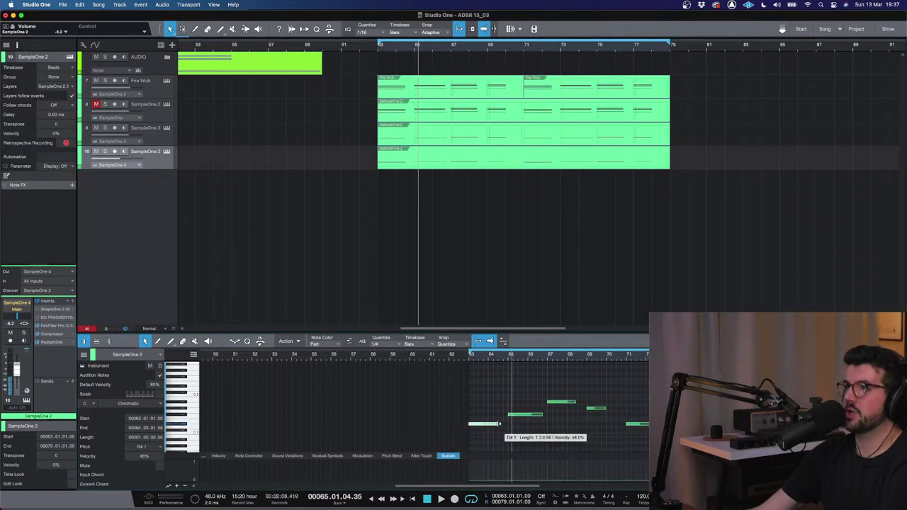
{"action": "left_click_drag", "start_coordinate": [500, 424], "coordinate": [505, 425]}
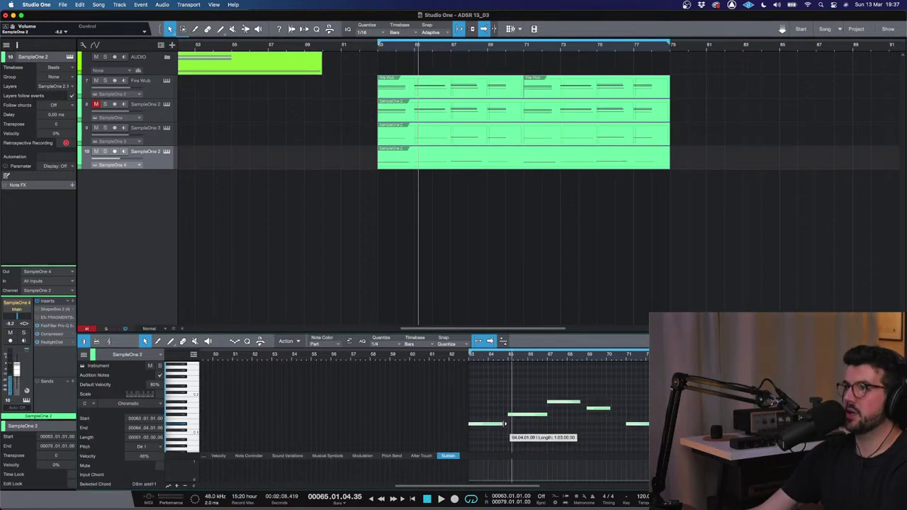
{"action": "left_click", "coordinate": [557, 420]}
- Try the Hydras 808 sampler's Transpose at -12 during playback from bar 63, return it to 0, and close the instrument
{"action": "left_click", "coordinate": [167, 151]}
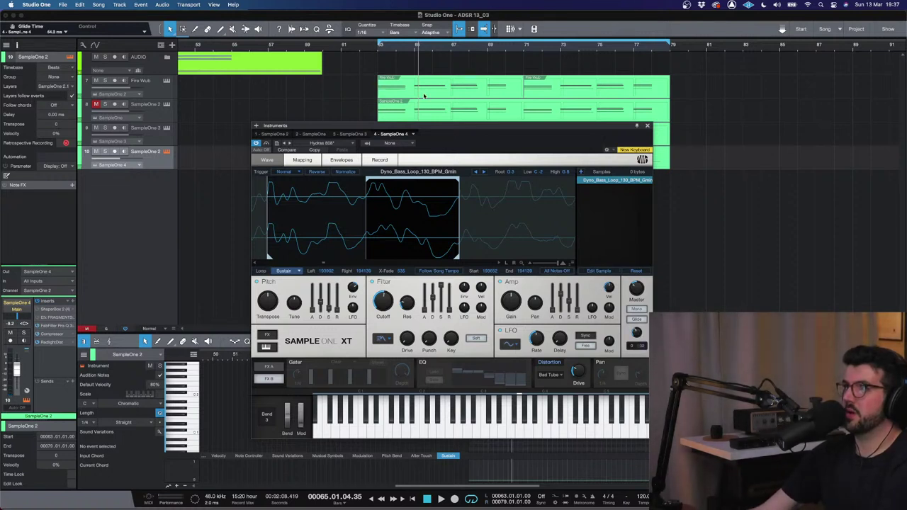
{"action": "left_click", "coordinate": [376, 49]}
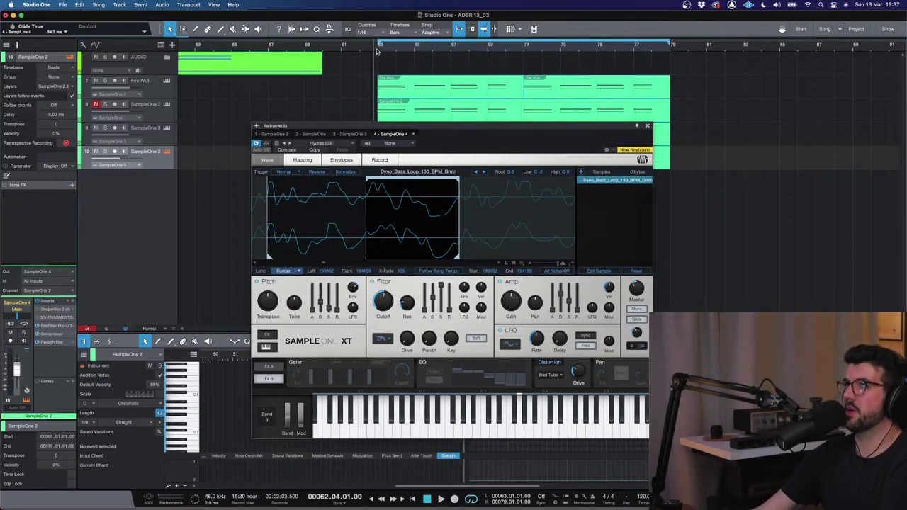
{"action": "key", "text": "space"}
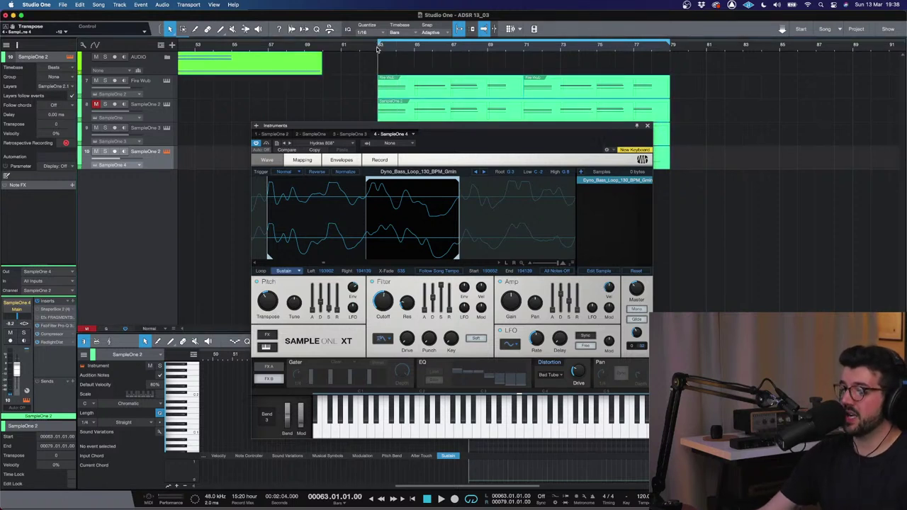
{"action": "key", "text": "space"}
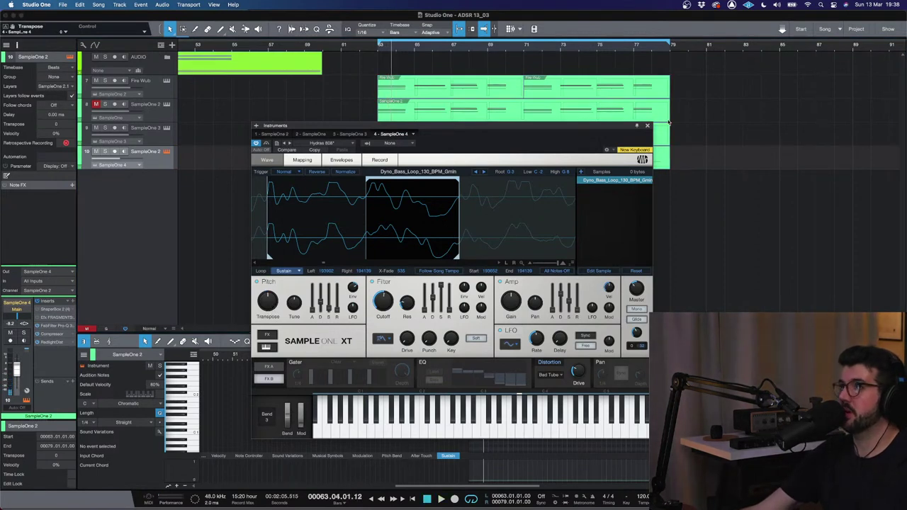
{"action": "left_click", "coordinate": [645, 127]}
- Lower the Hydras 808 track's volume to -12.9 dB while playing from bar 63, and check its SampleOne XT settings
{"action": "left_click", "coordinate": [383, 50]}
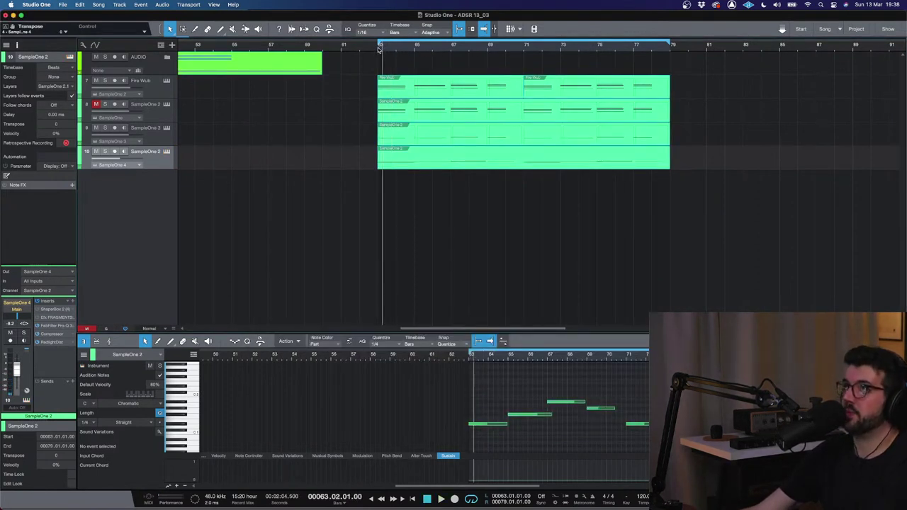
{"action": "left_click", "coordinate": [378, 49]}
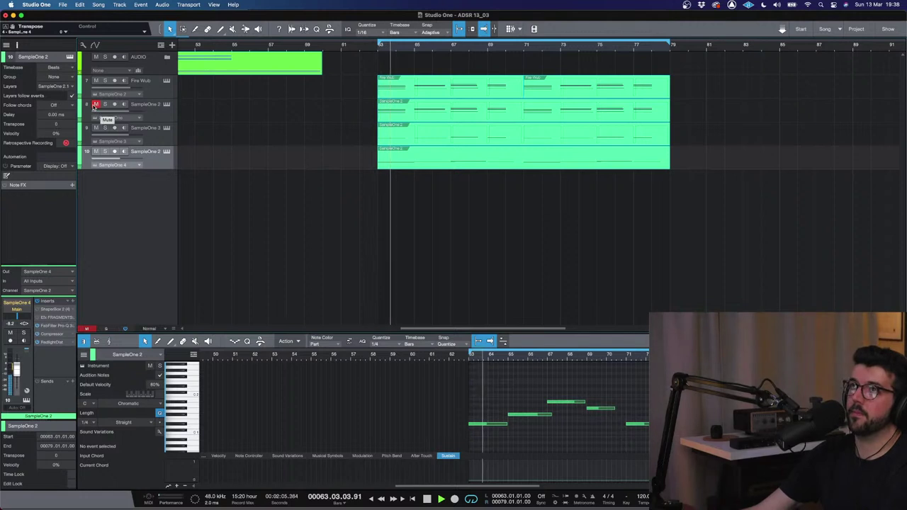
{"action": "scroll", "coordinate": [132, 162], "scroll_direction": "down", "scroll_amount": 5}
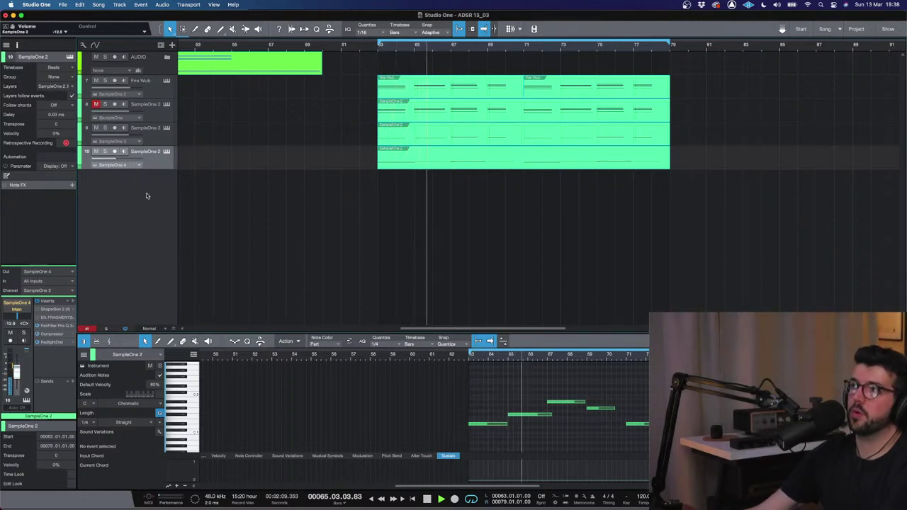
{"action": "left_click", "coordinate": [166, 151]}
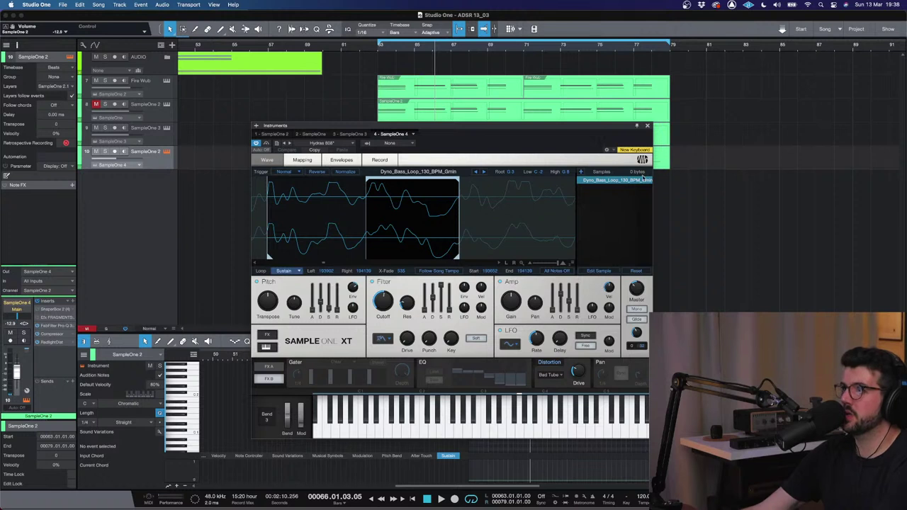
{"action": "left_click", "coordinate": [646, 127]}
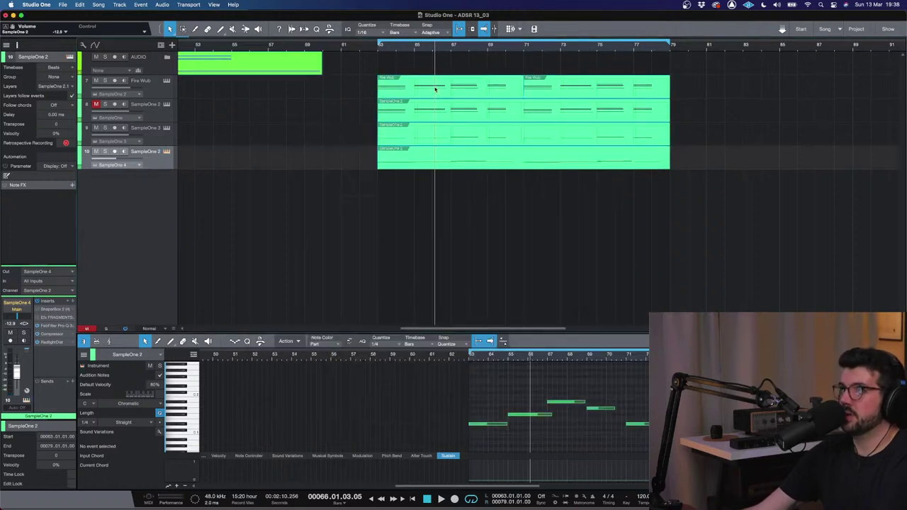
- Add a Tuner as the last insert on the Hydras 808 channel while playing from bar 63
{"action": "left_click", "coordinate": [378, 54]}
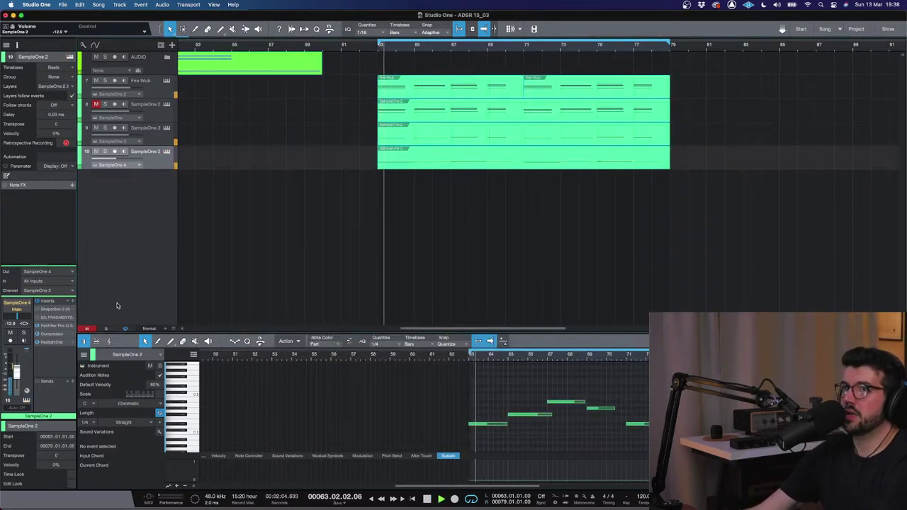
{"action": "left_click", "coordinate": [71, 301]}
{"action": "type", "text": "liner"}
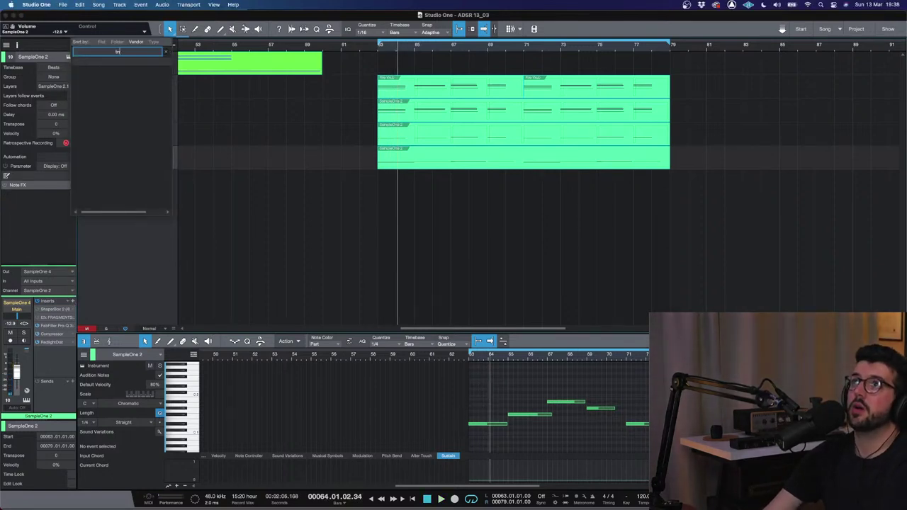
{"action": "key", "text": "BackSpace"}
{"action": "key", "text": "BackSpace"}
{"action": "key", "text": "BackSpace"}
{"action": "type", "text": "uner"}
{"action": "key", "text": "Return"}
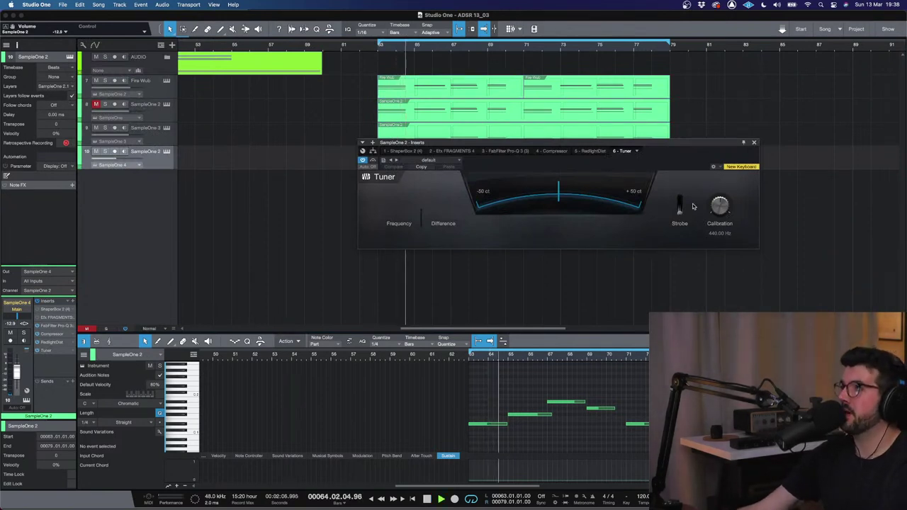
- Play from bar 63 to read the sub bass's tuning in the Tuner, reset its calibration to 440 Hz, and close it
{"action": "left_click", "coordinate": [381, 46]}
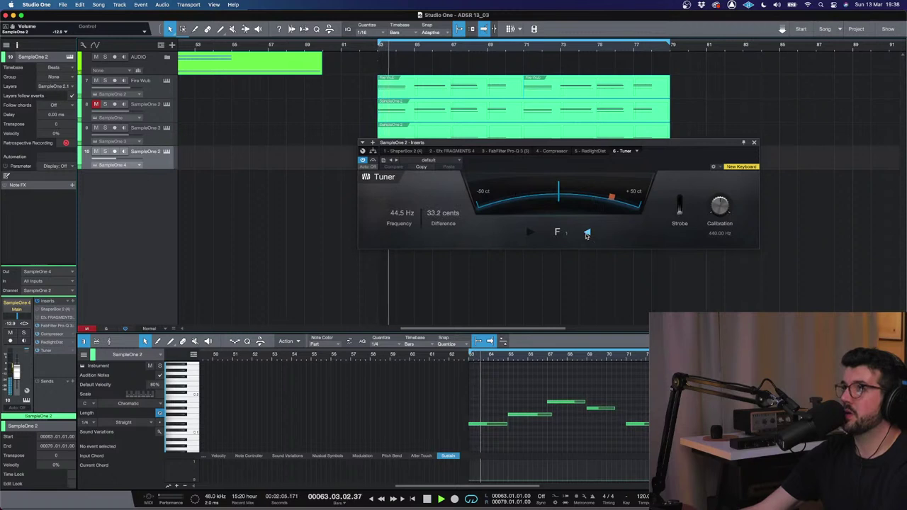
{"action": "left_click", "coordinate": [374, 47]}
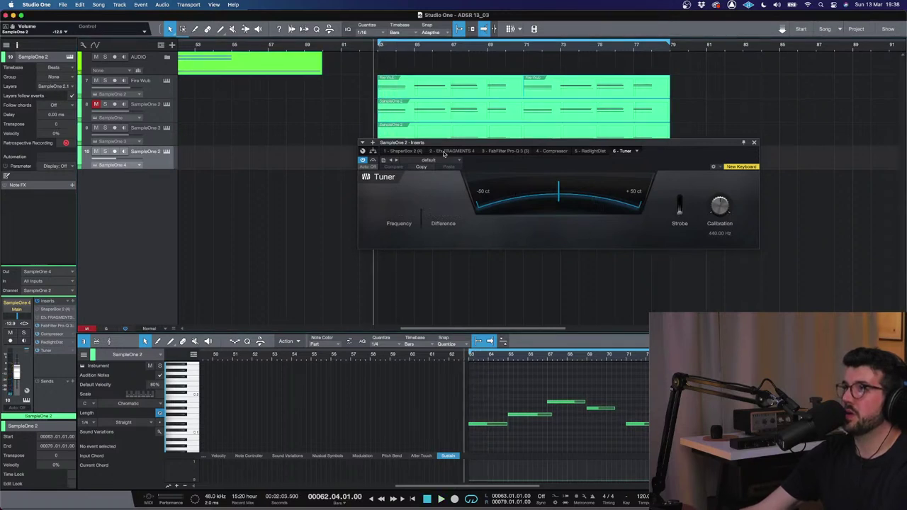
{"action": "left_click", "coordinate": [681, 207]}
{"action": "left_click_drag", "start_coordinate": [719, 205], "coordinate": [722, 221]}
{"action": "double_click", "coordinate": [720, 207]}
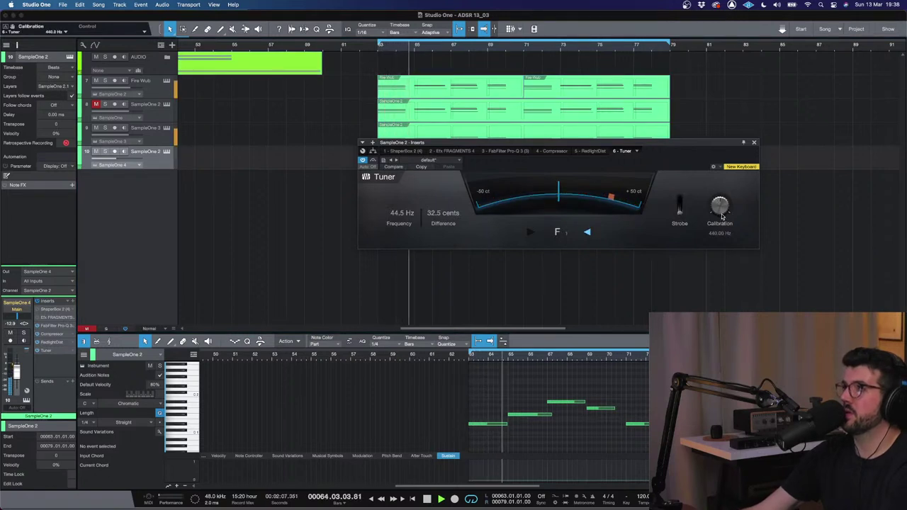
{"action": "left_click", "coordinate": [753, 142]}
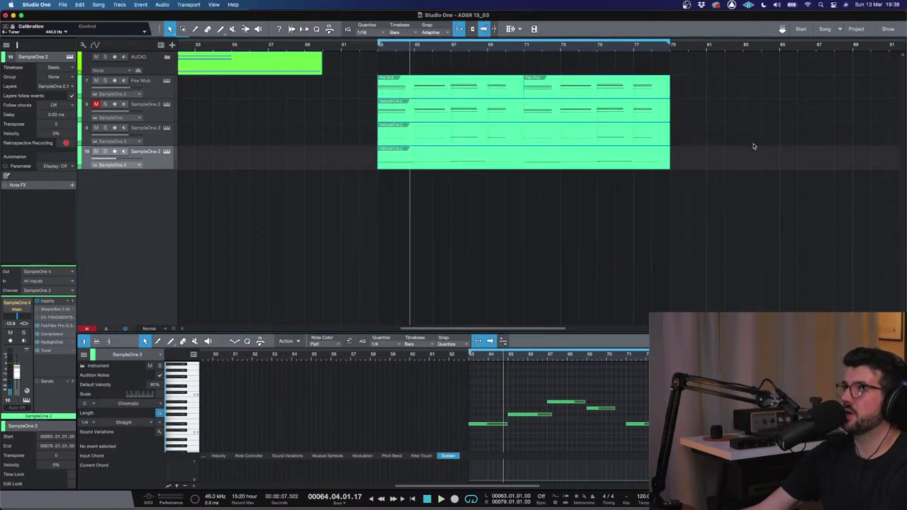
{"action": "left_click", "coordinate": [72, 304]}
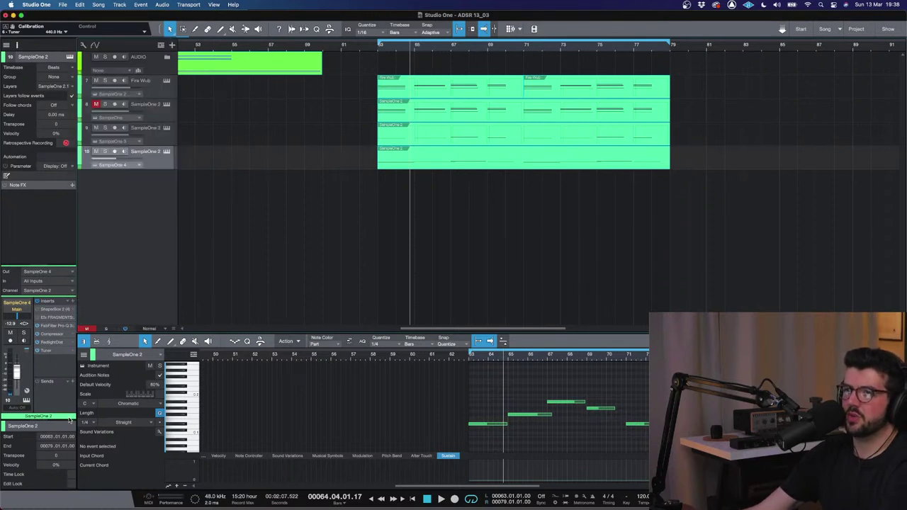
{"action": "scroll", "coordinate": [43, 441], "scroll_direction": "up", "scroll_amount": 2}
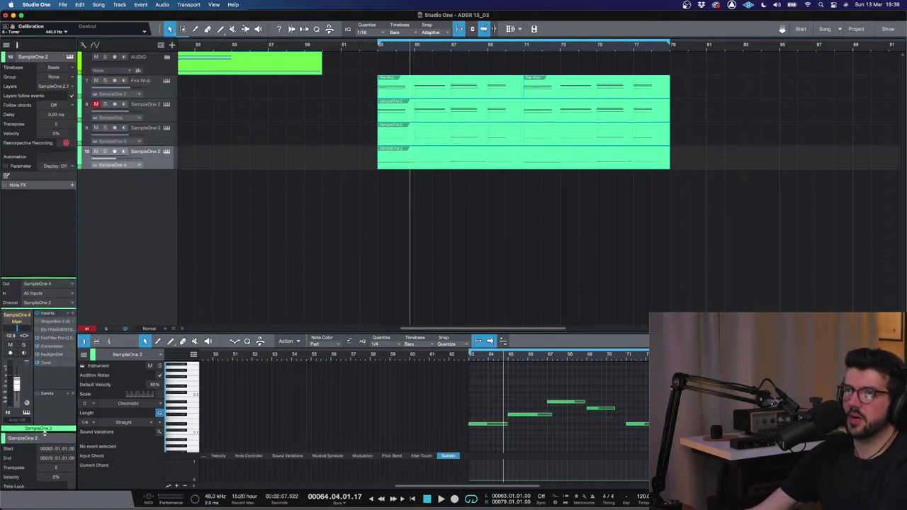
- Add the kHs Pitch Shifter insert to track 10 and set its pitch to -0.71 semitones while soloing the track from bar 63
{"action": "left_click", "coordinate": [70, 314]}
{"action": "type", "text": "pitch"}
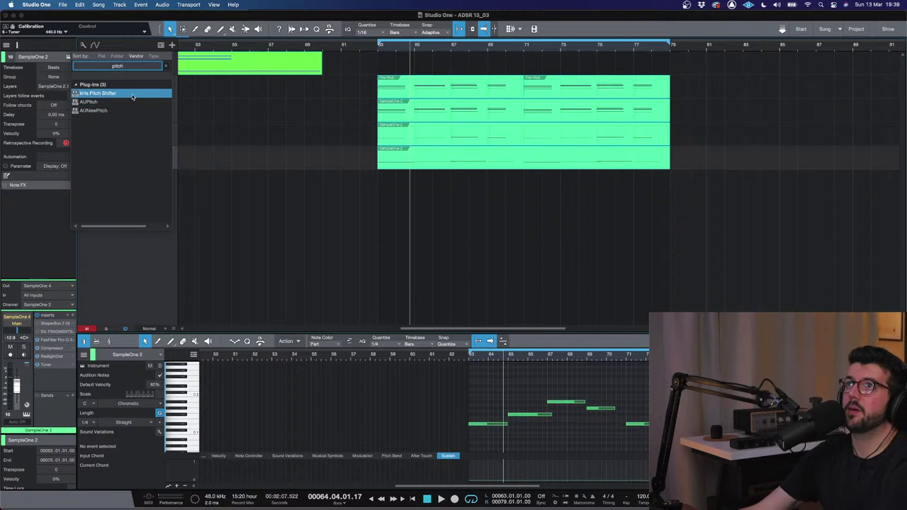
{"action": "left_click", "coordinate": [132, 96]}
{"action": "left_click", "coordinate": [378, 48]}
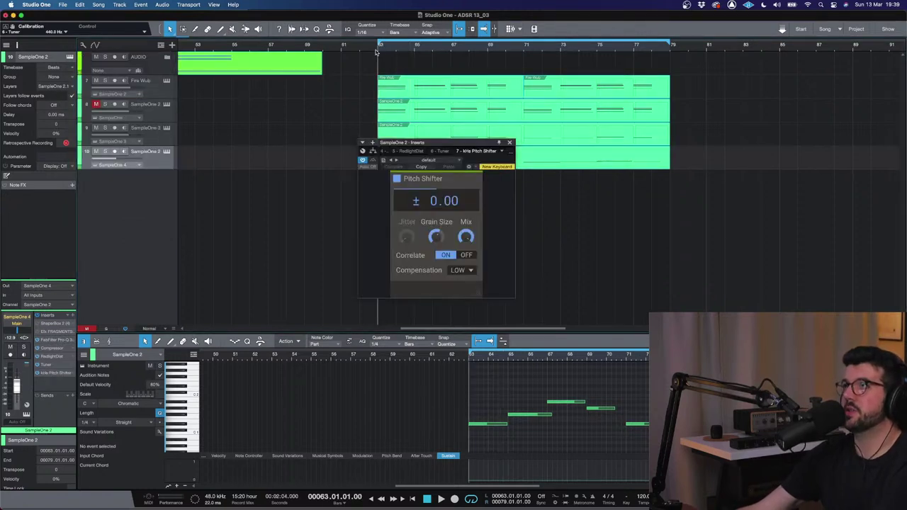
{"action": "left_click", "coordinate": [104, 152]}
{"action": "key", "text": "space"}
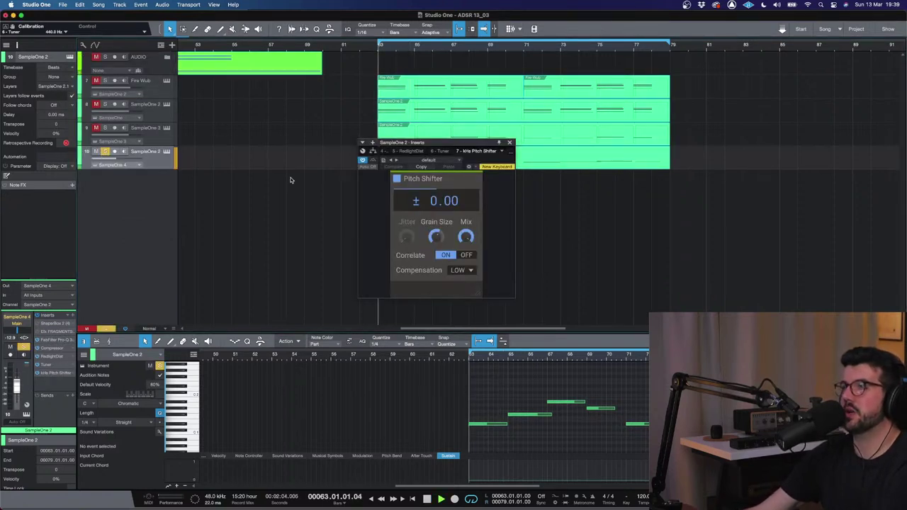
{"action": "left_click_drag", "start_coordinate": [443, 200], "coordinate": [444, 251]}
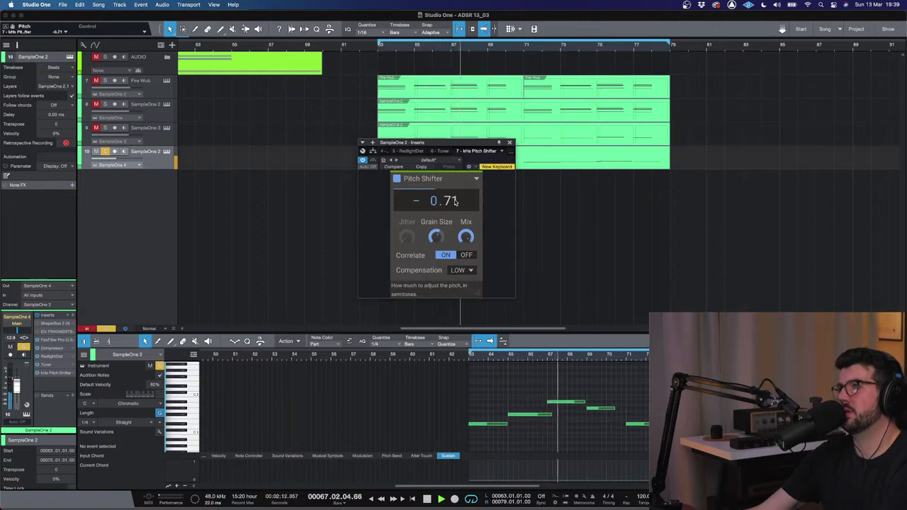
- Check track 10's pitch in the Tuner and raise the note at bar 69 to A 1
{"action": "left_click", "coordinate": [47, 364]}
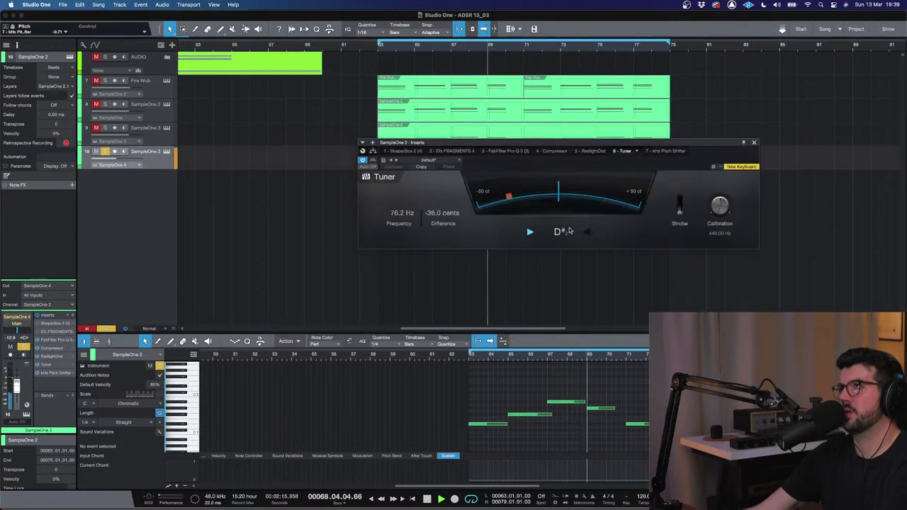
{"action": "left_click", "coordinate": [598, 408]}
{"action": "left_click_drag", "start_coordinate": [593, 409], "coordinate": [594, 407]}
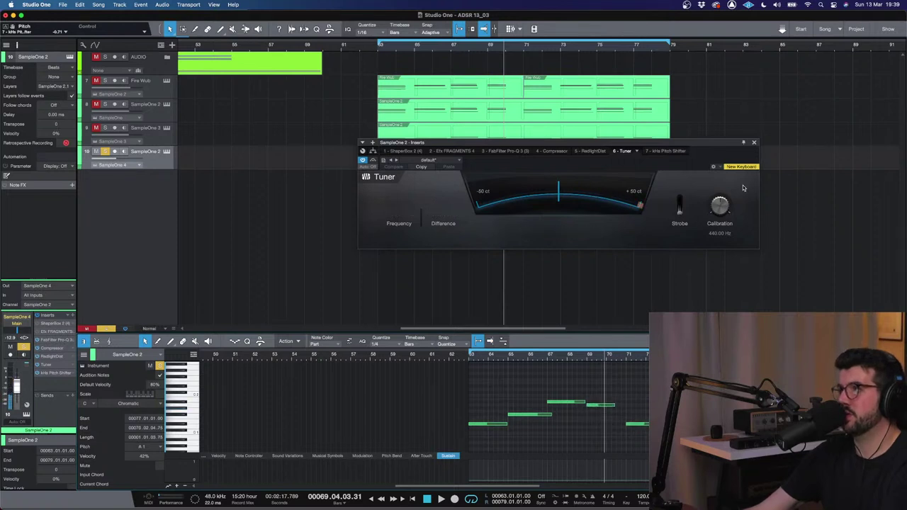
{"action": "left_click", "coordinate": [753, 143]}
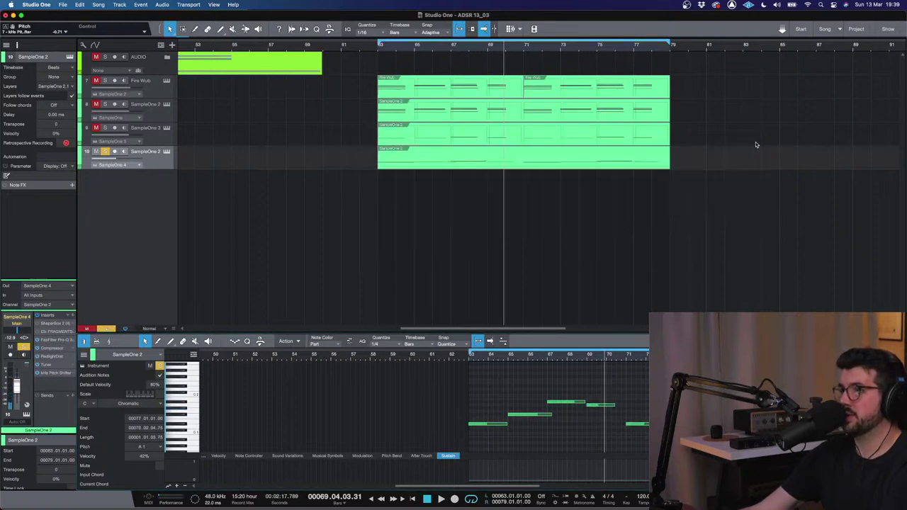
- Move the FabFilter Pro-Q 3 insert below RedlightDist on track 10 and unsolo the track during playback from bar 63
{"action": "left_click", "coordinate": [378, 47]}
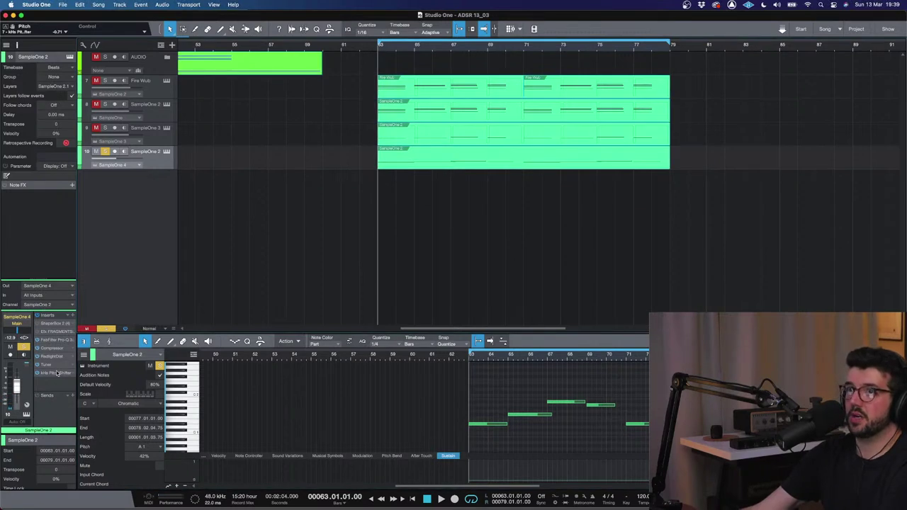
{"action": "left_click_drag", "start_coordinate": [61, 340], "coordinate": [61, 358]}
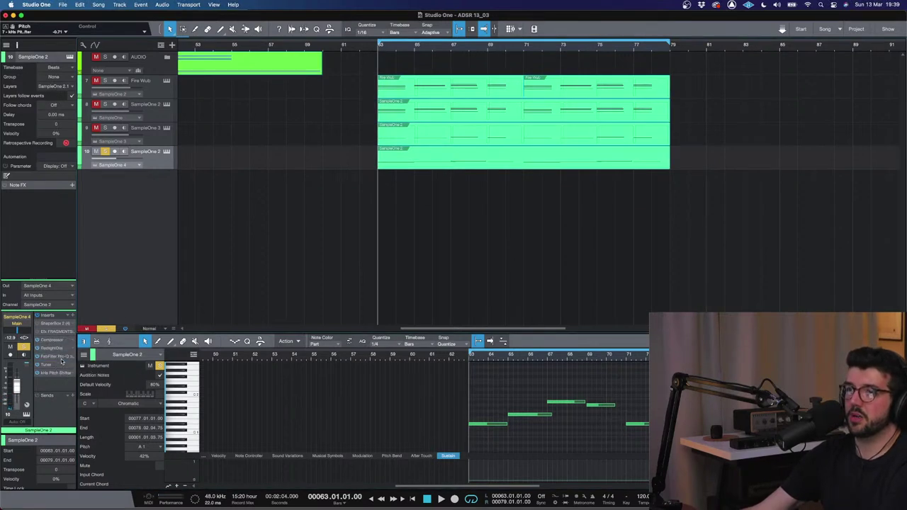
{"action": "key", "text": "space"}
{"action": "left_click", "coordinate": [24, 346]}
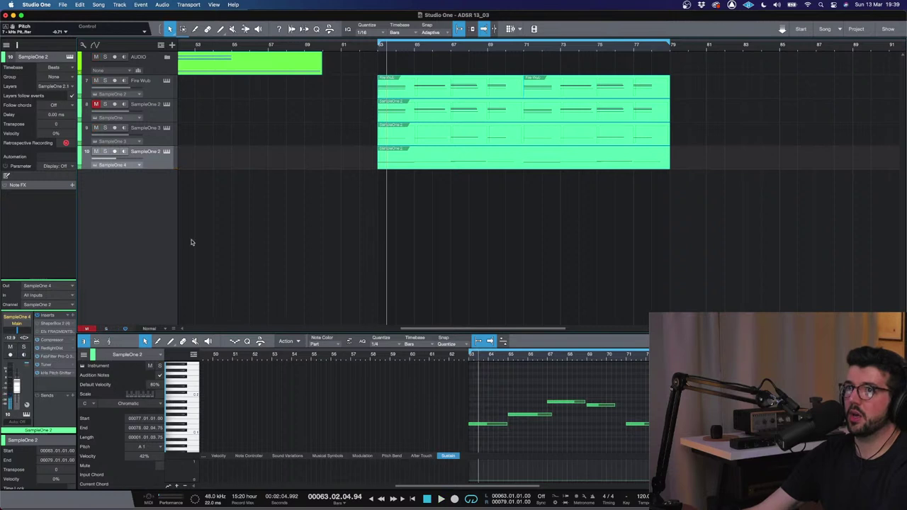
- Mute the SampleOne 3 track and lower track 10's volume to about -16.6 dB while playing from bar 63
{"action": "left_click", "coordinate": [378, 47]}
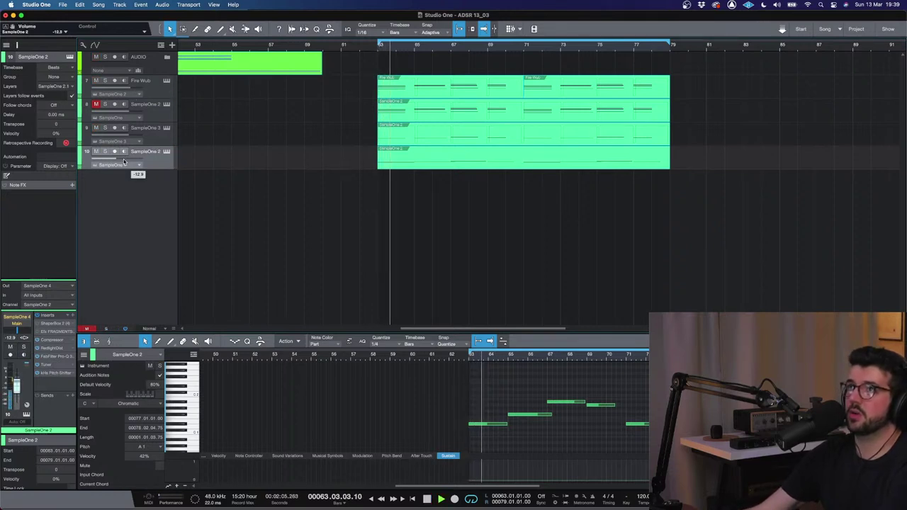
{"action": "left_click_drag", "start_coordinate": [125, 164], "coordinate": [118, 163]}
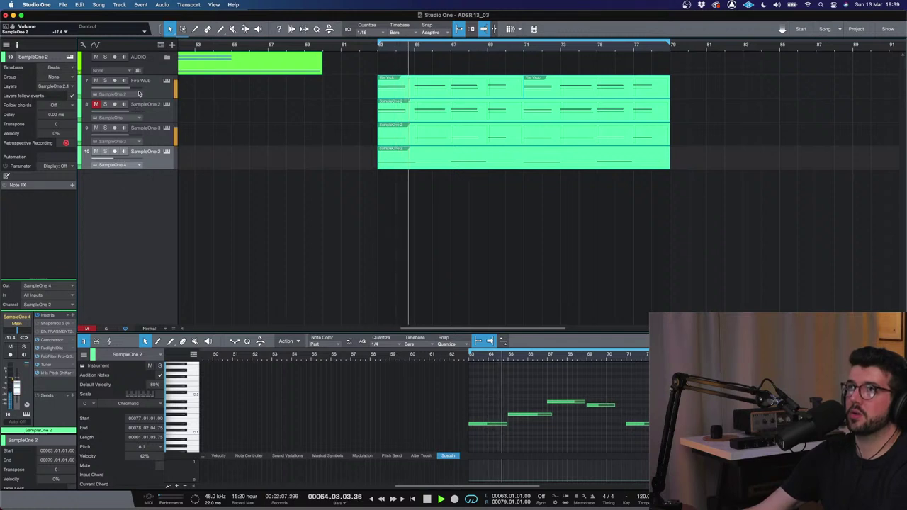
{"action": "left_click", "coordinate": [96, 128]}
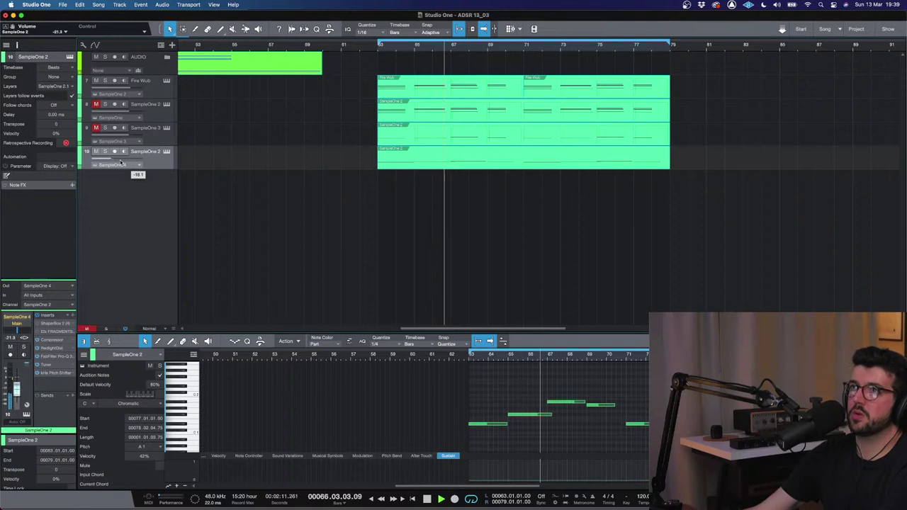
{"action": "left_click_drag", "start_coordinate": [128, 163], "coordinate": [125, 162]}
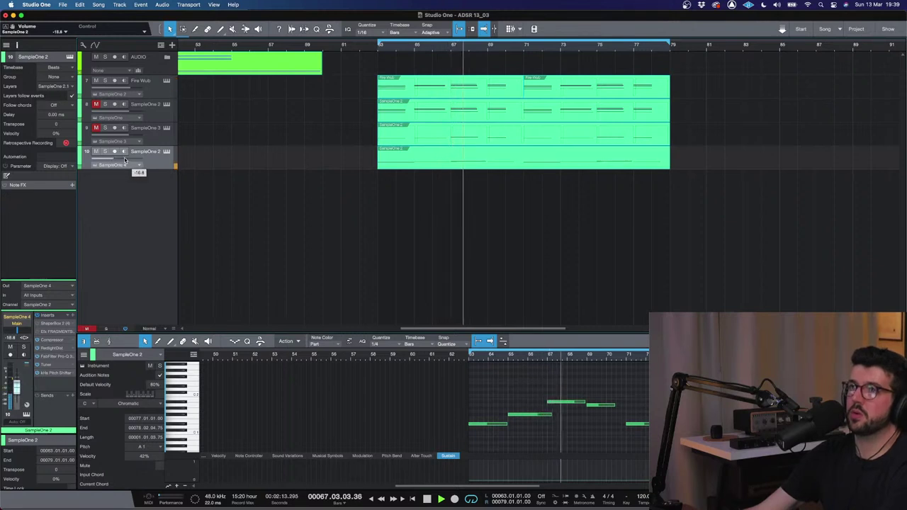
- Set track 10's Pitch Shifter to -0.88 semitones and its compensation to High
{"action": "left_click", "coordinate": [54, 373]}
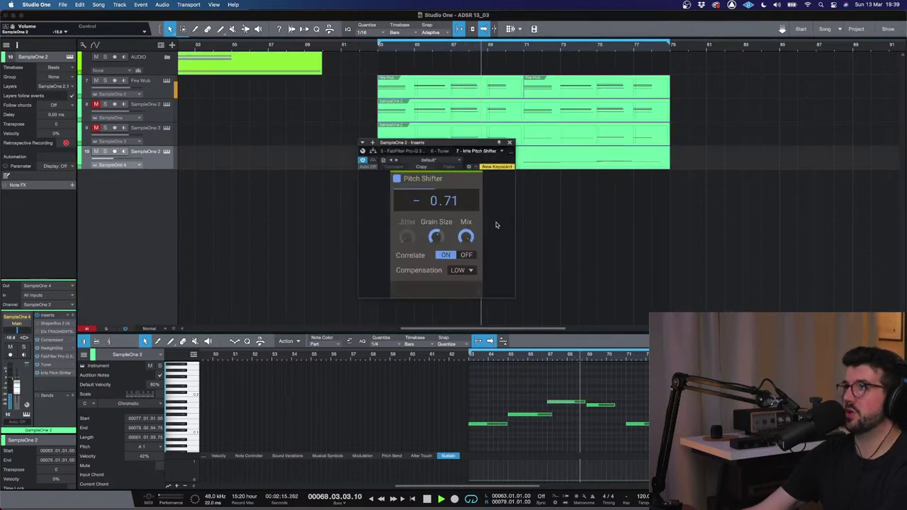
{"action": "left_click_drag", "start_coordinate": [444, 200], "coordinate": [471, 210]}
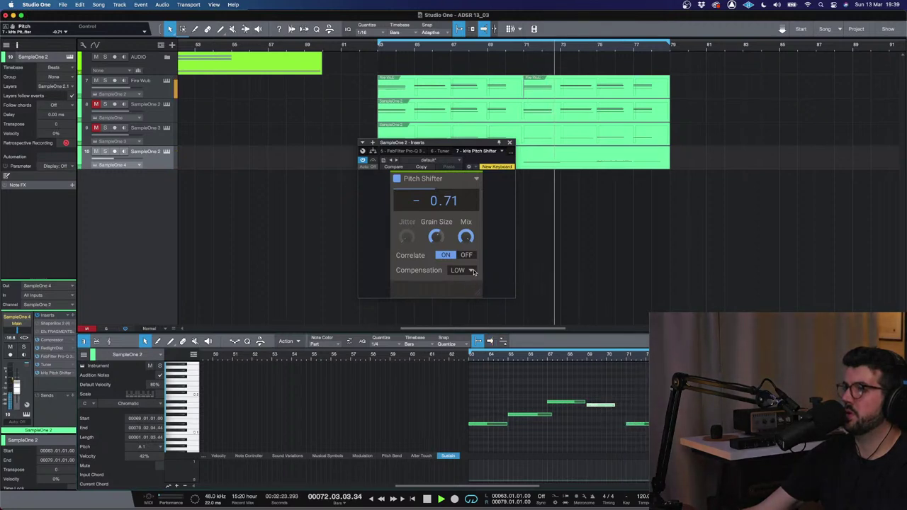
{"action": "scroll", "coordinate": [455, 201], "scroll_direction": "up", "scroll_amount": 5}
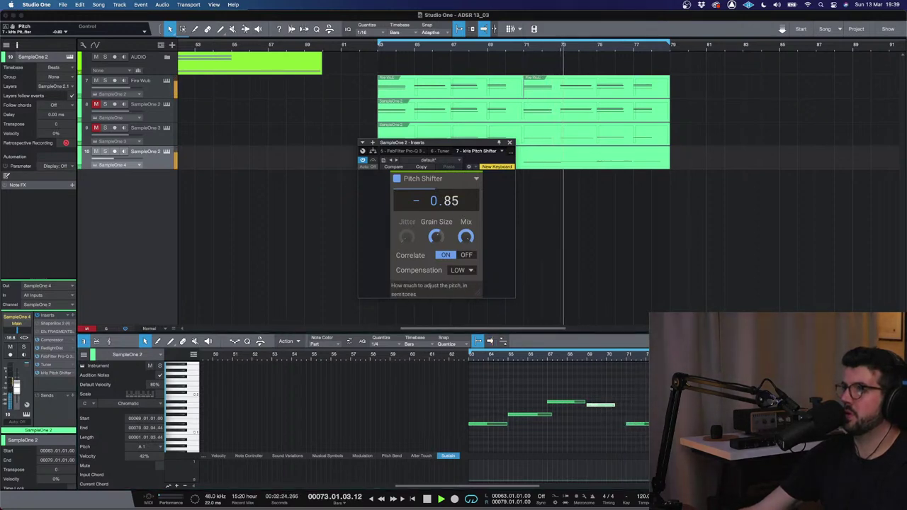
{"action": "left_click", "coordinate": [464, 270]}
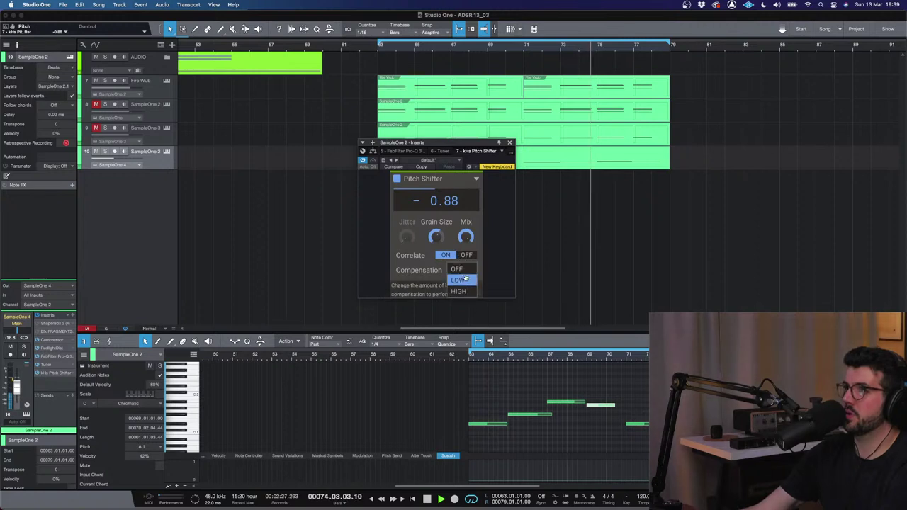
{"action": "left_click", "coordinate": [466, 290]}
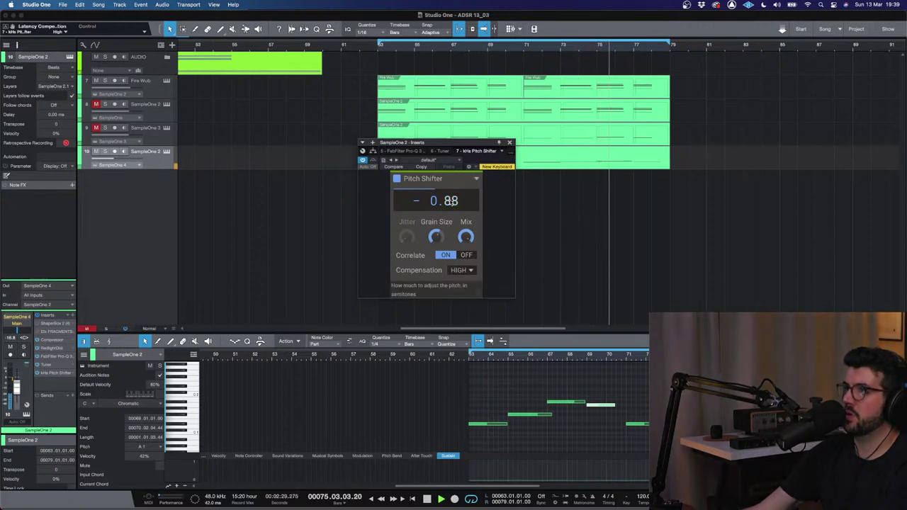
{"action": "scroll", "coordinate": [444, 201], "scroll_direction": "down", "scroll_amount": 3}
{"action": "scroll", "coordinate": [444, 202], "scroll_direction": "down", "scroll_amount": 3}
{"action": "scroll", "coordinate": [444, 202], "scroll_direction": "up", "scroll_amount": 4}
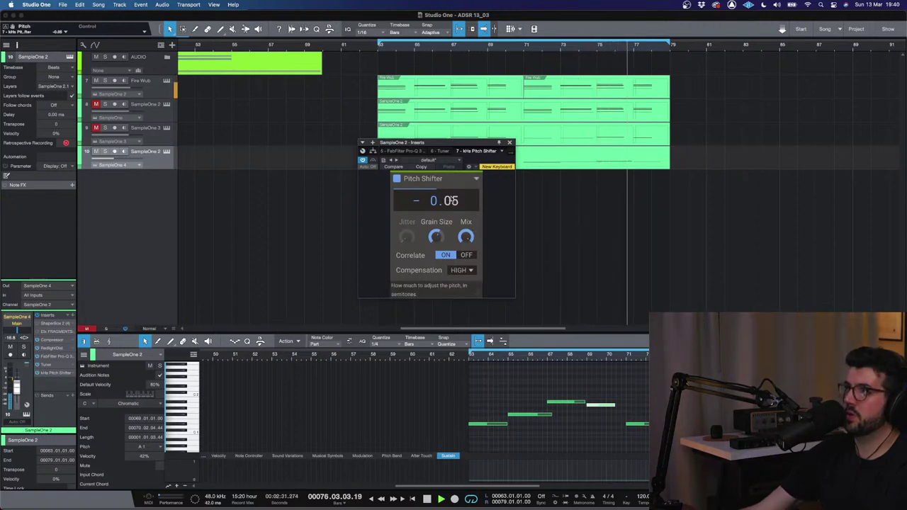
- Inspect the Mapping and Wave pages of track 10's SampleOne instrument
{"action": "left_click", "coordinate": [170, 149]}
{"action": "left_click", "coordinate": [167, 154]}
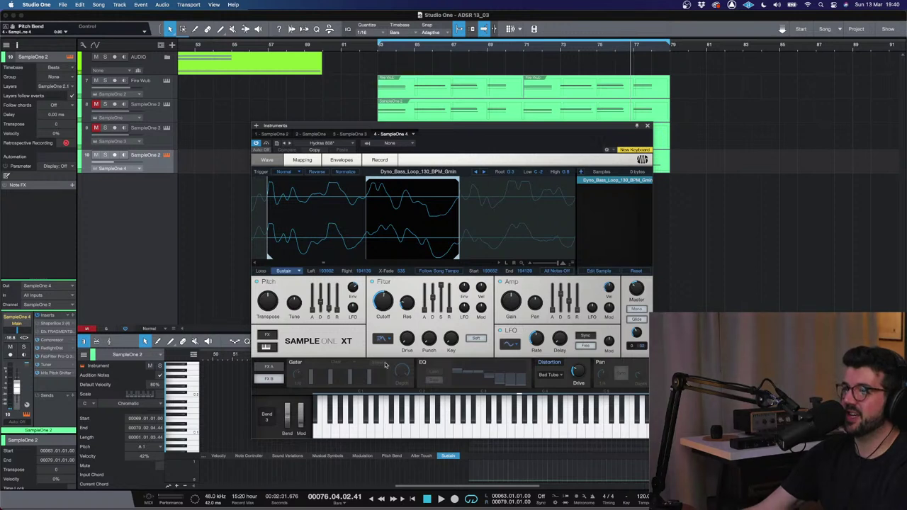
{"action": "left_click", "coordinate": [304, 160]}
{"action": "left_click", "coordinate": [279, 161]}
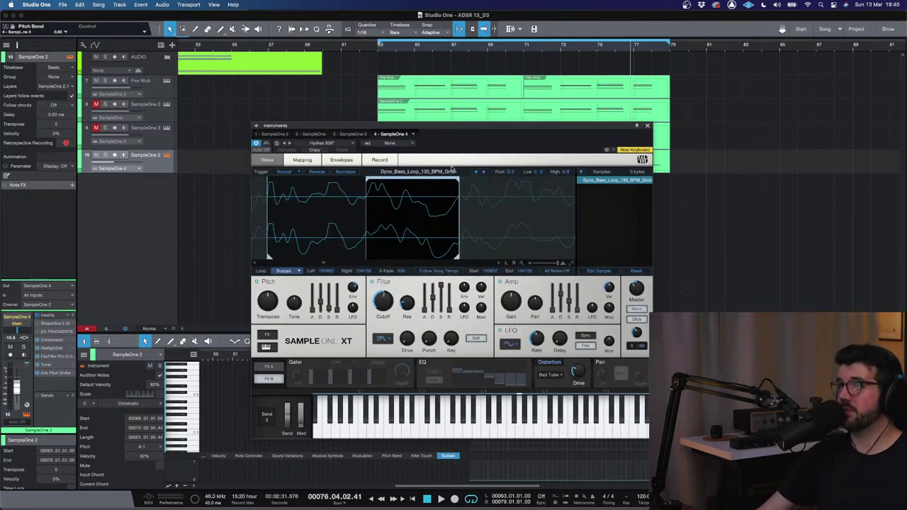
{"action": "left_click", "coordinate": [646, 126]}
- Lower the bar 69 note on track 10 to G# 1 and set the Pitch Shifter's pitch to about -0.58 semitones
{"action": "left_click", "coordinate": [376, 56]}
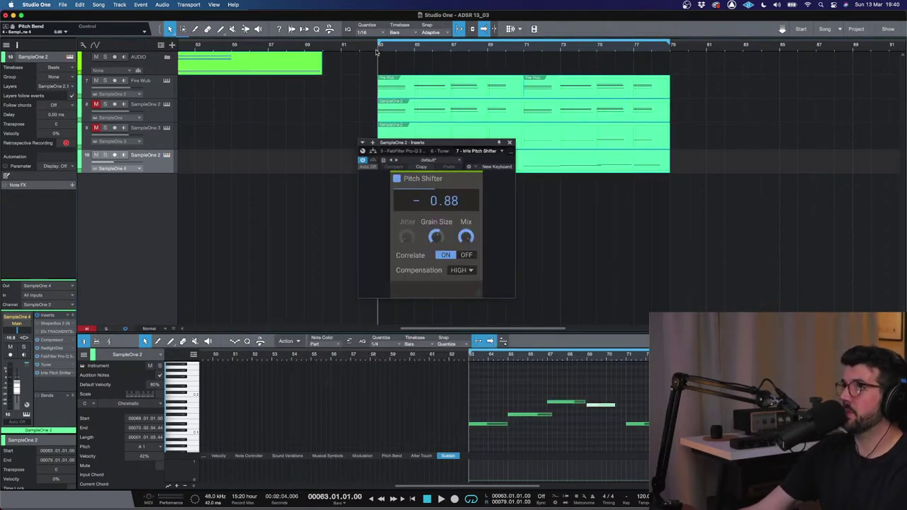
{"action": "key", "text": "space"}
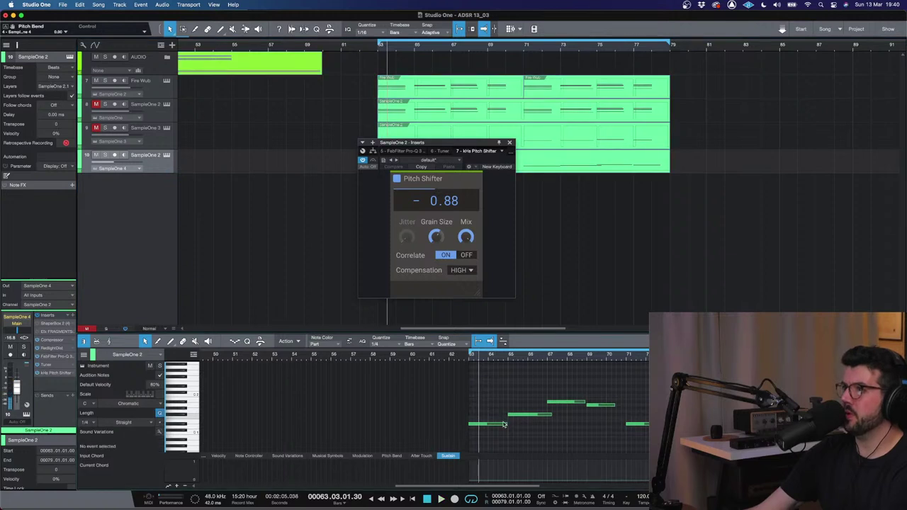
{"action": "left_click", "coordinate": [509, 416]}
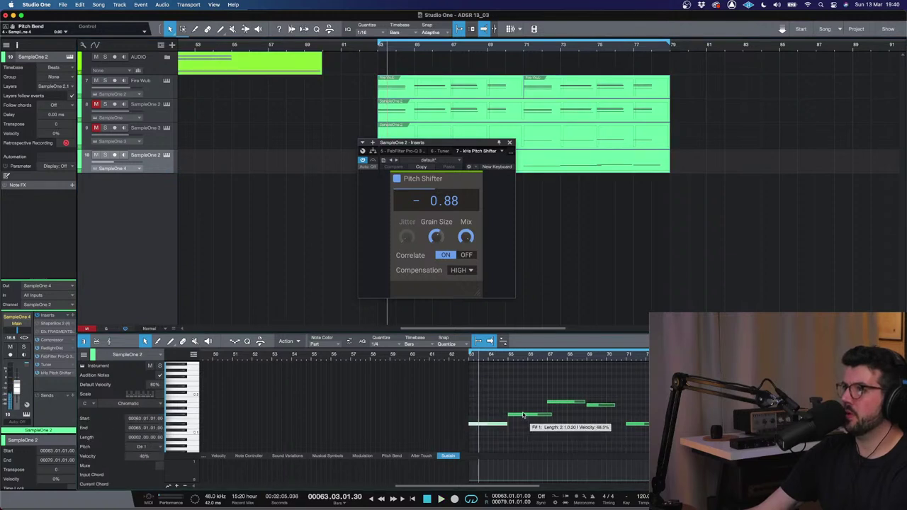
{"action": "left_click", "coordinate": [566, 402]}
{"action": "left_click", "coordinate": [595, 406]}
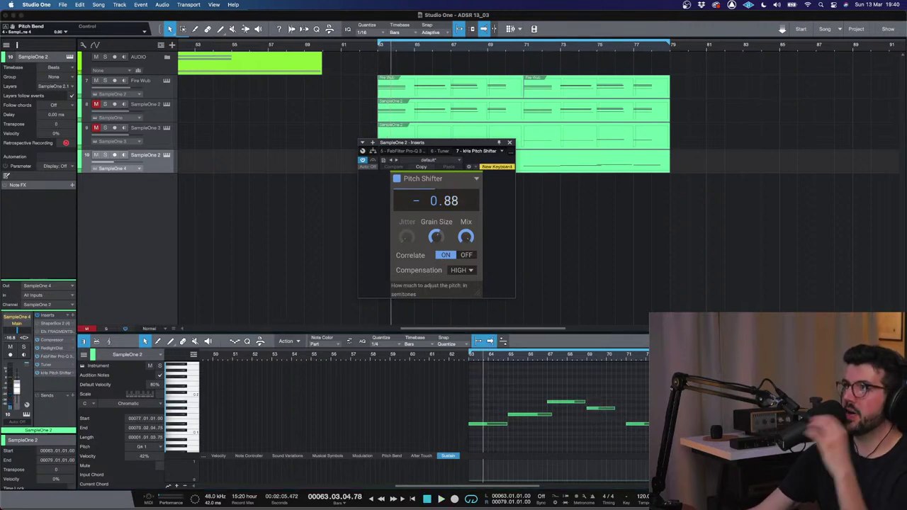
{"action": "left_click_drag", "start_coordinate": [444, 201], "coordinate": [444, 191]}
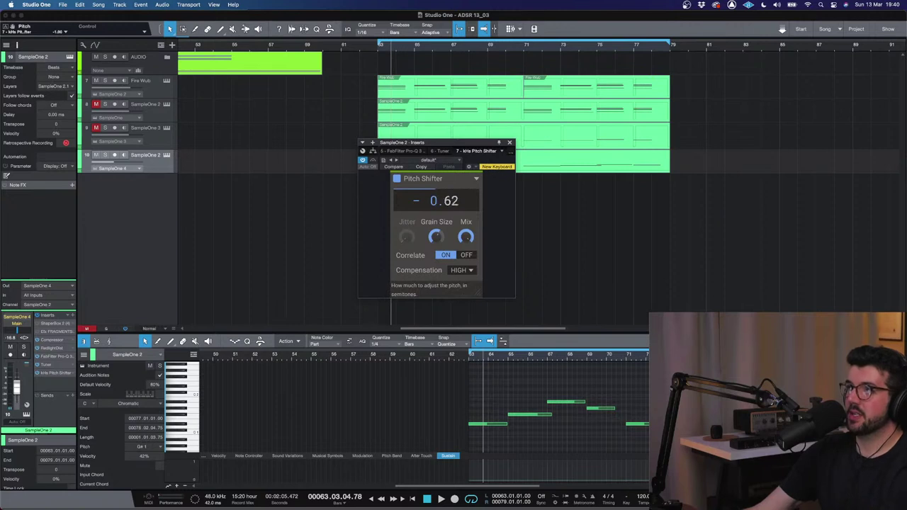
{"action": "left_click", "coordinate": [508, 142]}
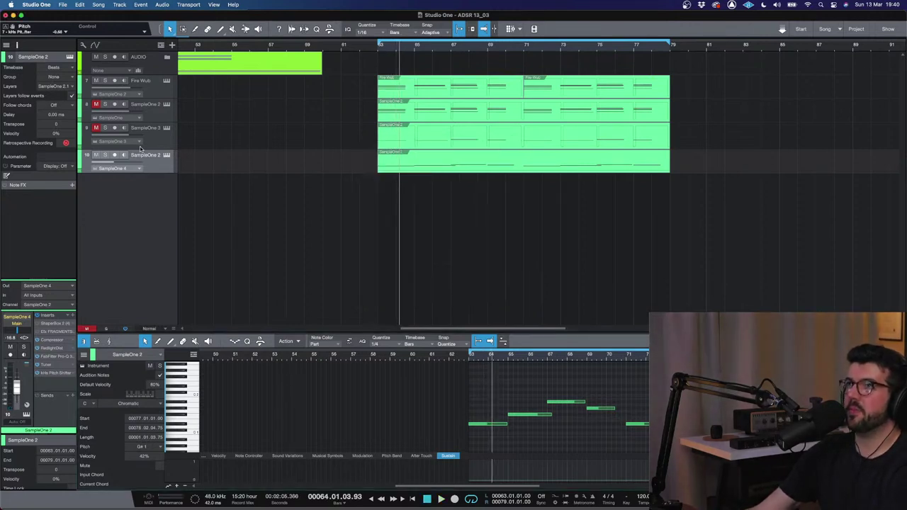
- Unmute and solo the SampleOne 3 track and view its instrument's preset list
{"action": "left_click", "coordinate": [110, 132]}
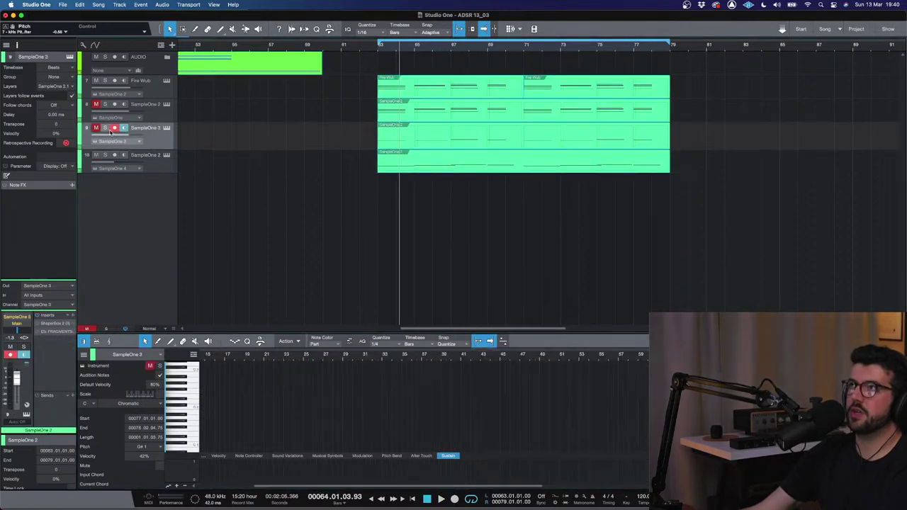
{"action": "left_click", "coordinate": [168, 128]}
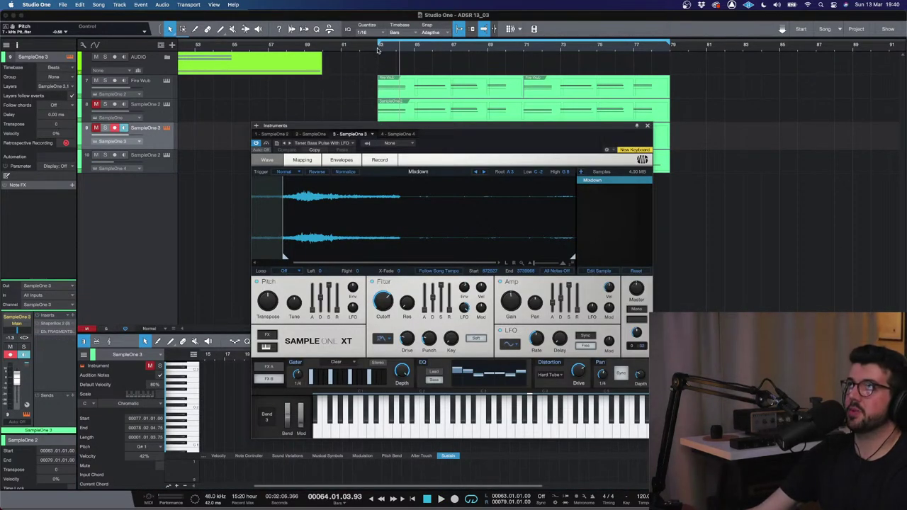
{"action": "left_click", "coordinate": [377, 49]}
{"action": "left_click", "coordinate": [123, 128]}
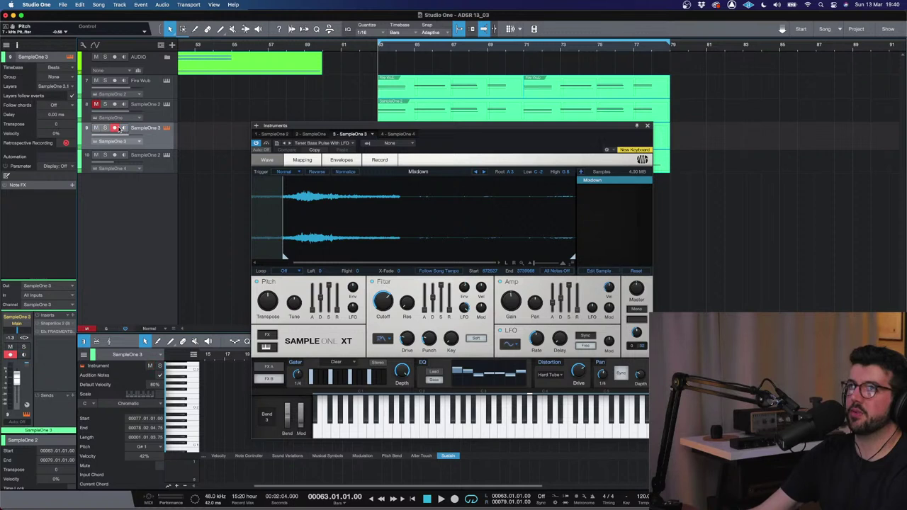
{"action": "left_click", "coordinate": [106, 127]}
{"action": "left_click", "coordinate": [329, 144]}
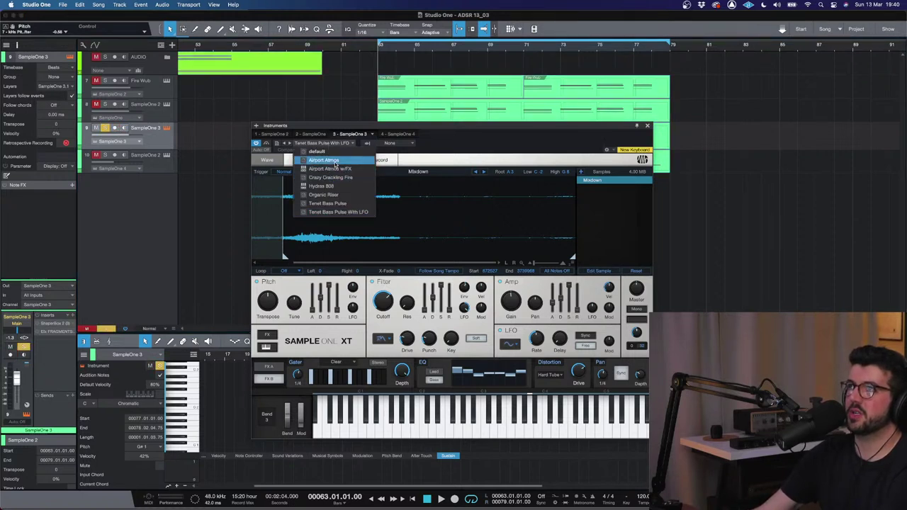
{"action": "left_click", "coordinate": [213, 136]}
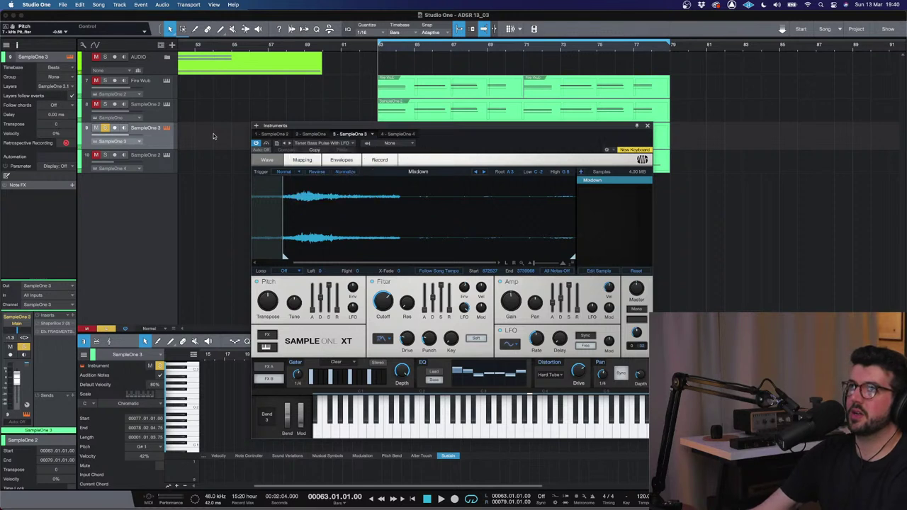
- Switch the solo from the SampleOne 3 track to the Fire Wub track and disarm Fire Wub for recording
{"action": "left_click", "coordinate": [150, 96]}
{"action": "left_click", "coordinate": [106, 128]}
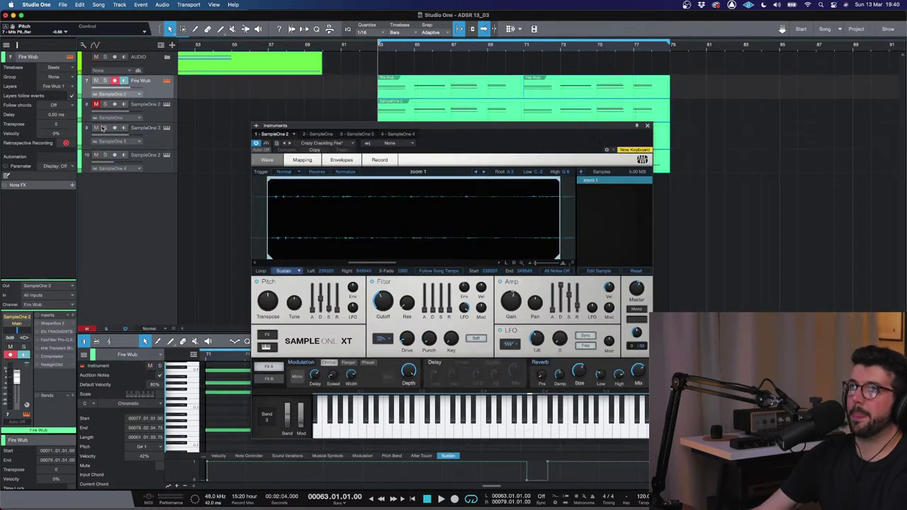
{"action": "left_click", "coordinate": [116, 81]}
{"action": "left_click", "coordinate": [104, 80]}
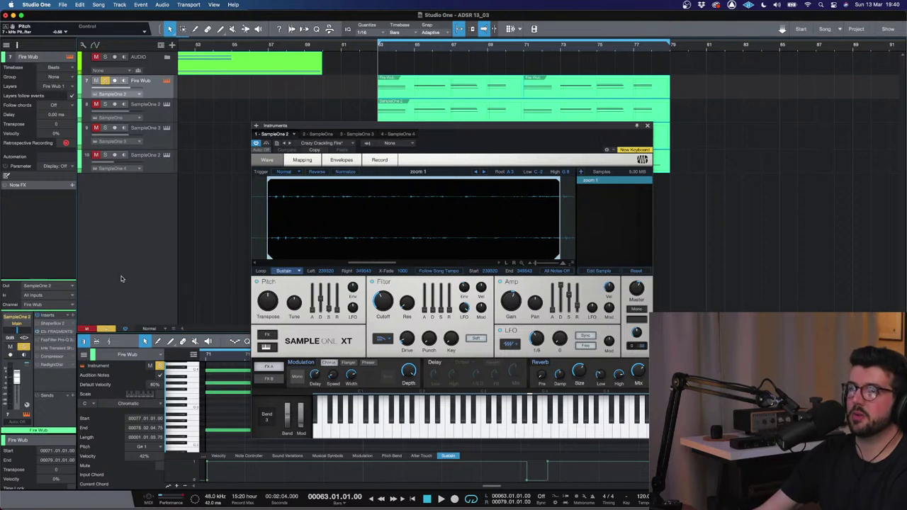
- Audition the soloed Fire Wub track, close its instrument window and load the Waterfall Octave preset in its Efx FRAGMENTS insert
{"action": "key", "text": "space"}
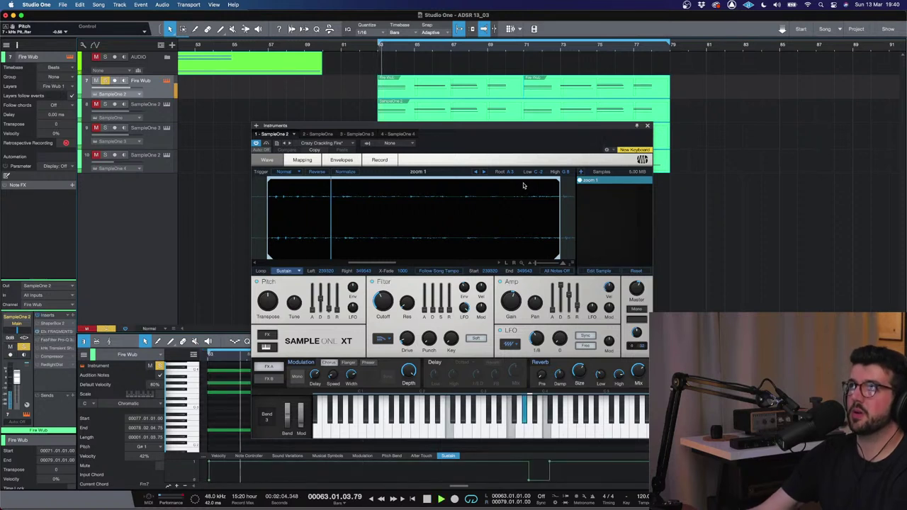
{"action": "left_click", "coordinate": [648, 126]}
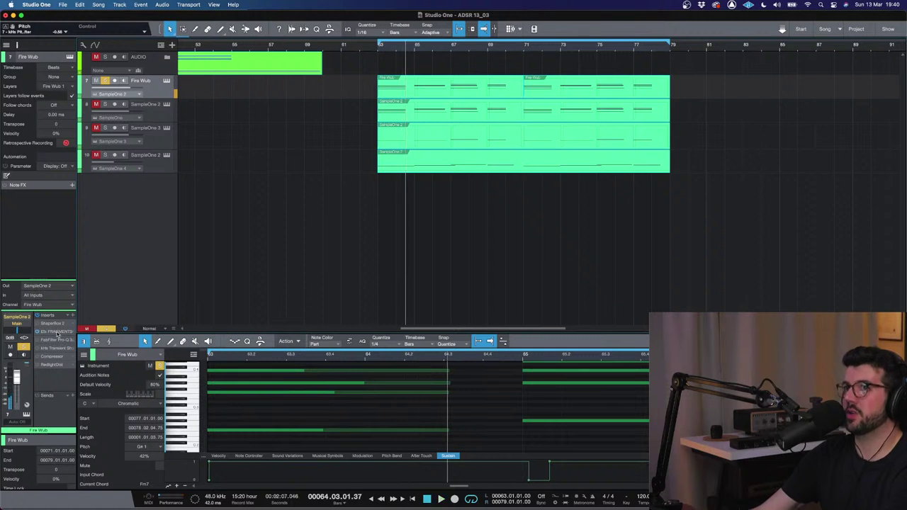
{"action": "left_click", "coordinate": [57, 333]}
{"action": "left_click", "coordinate": [521, 177]}
{"action": "mouse_move", "coordinate": [538, 206]}
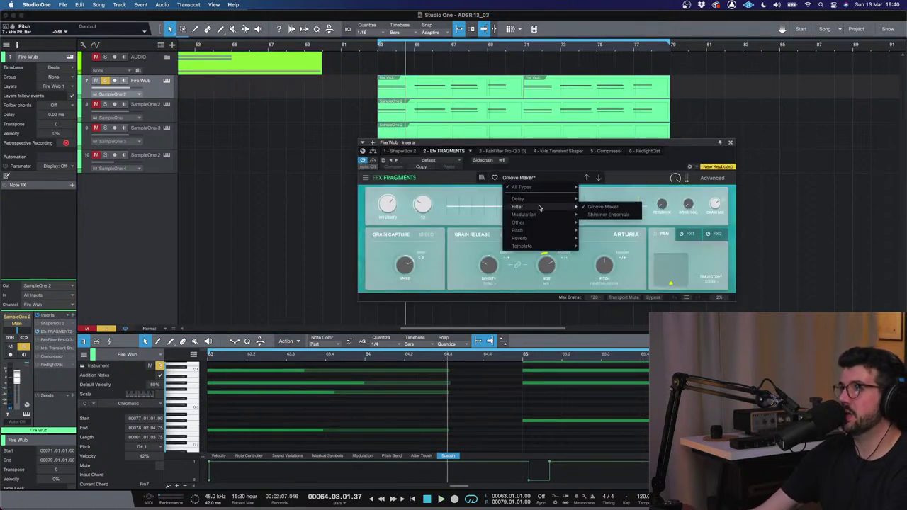
{"action": "mouse_move", "coordinate": [517, 230]}
{"action": "left_click", "coordinate": [603, 215]}
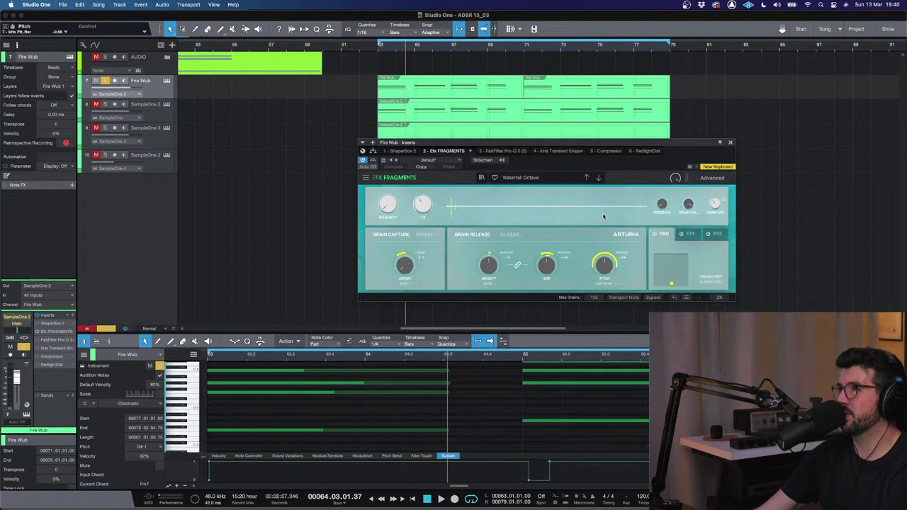
- Listen to the soloed Fire Wub track with the Waterfall Octave preset from bar 63, then close the effect window
{"action": "left_click", "coordinate": [379, 51]}
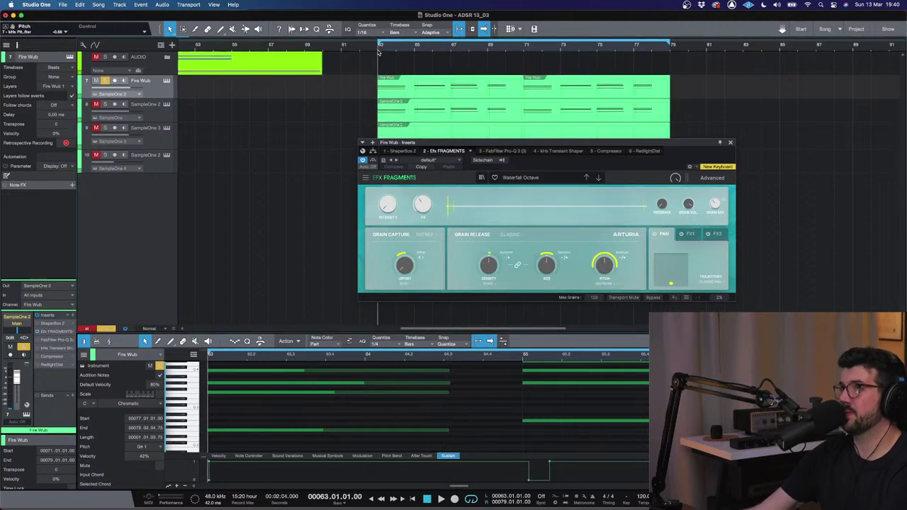
{"action": "key", "text": "space"}
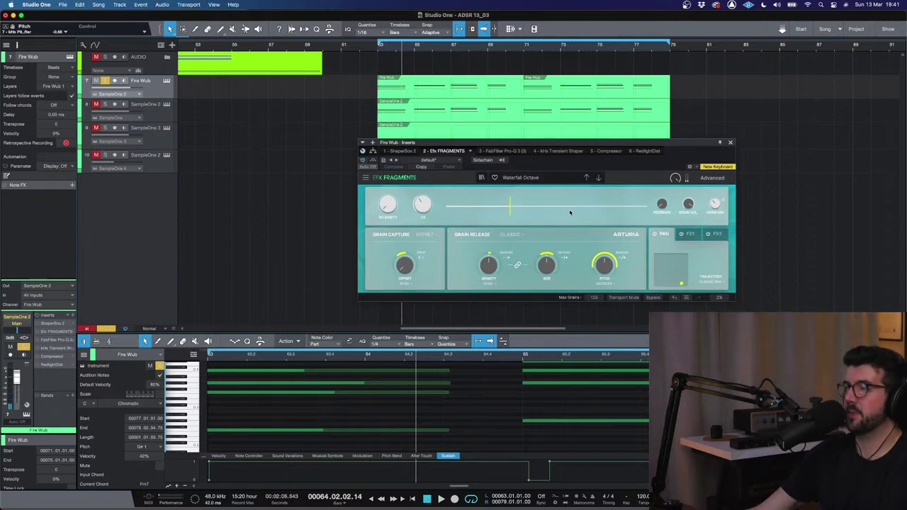
{"action": "left_click", "coordinate": [731, 142]}
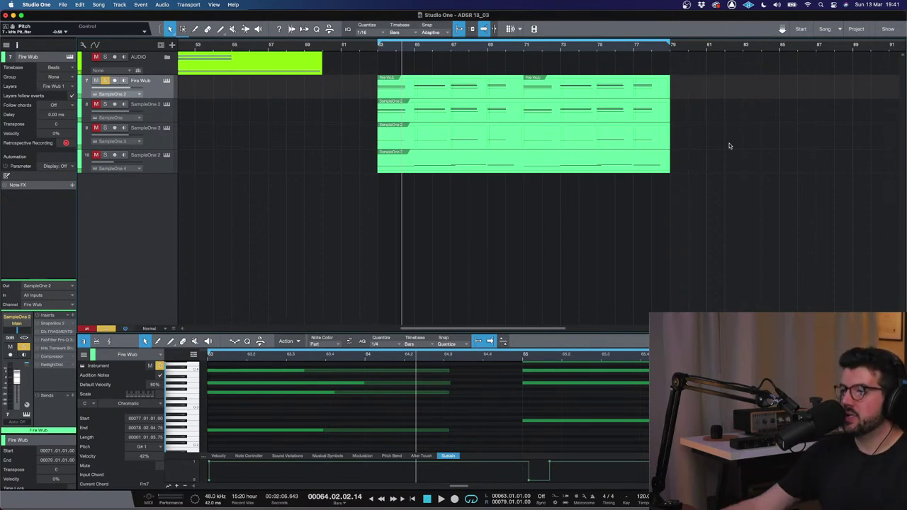
- Unsolo the Fire Wub track, hide the note editor and show the file browser beside the arrangement
{"action": "key", "text": "w"}
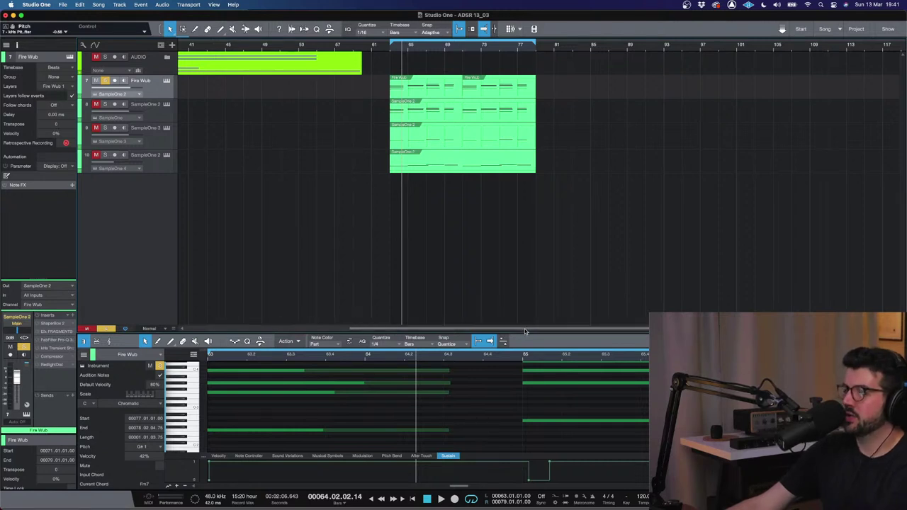
{"action": "left_click_drag", "start_coordinate": [525, 328], "coordinate": [529, 329]}
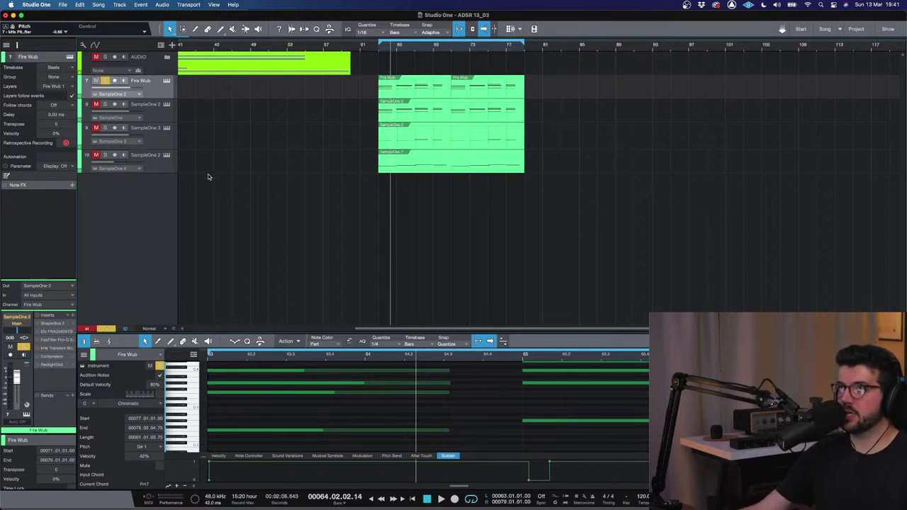
{"action": "left_click", "coordinate": [105, 80]}
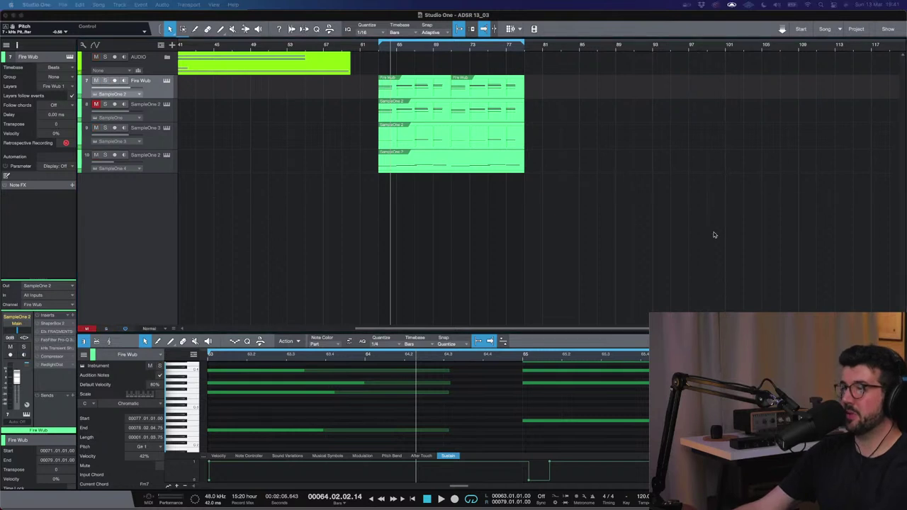
{"action": "key", "text": "F2"}
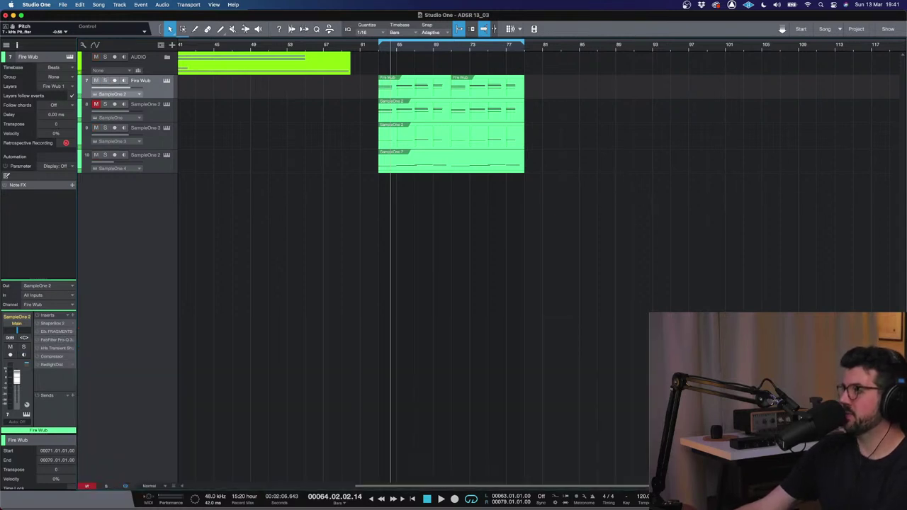
{"action": "key", "text": "F5"}
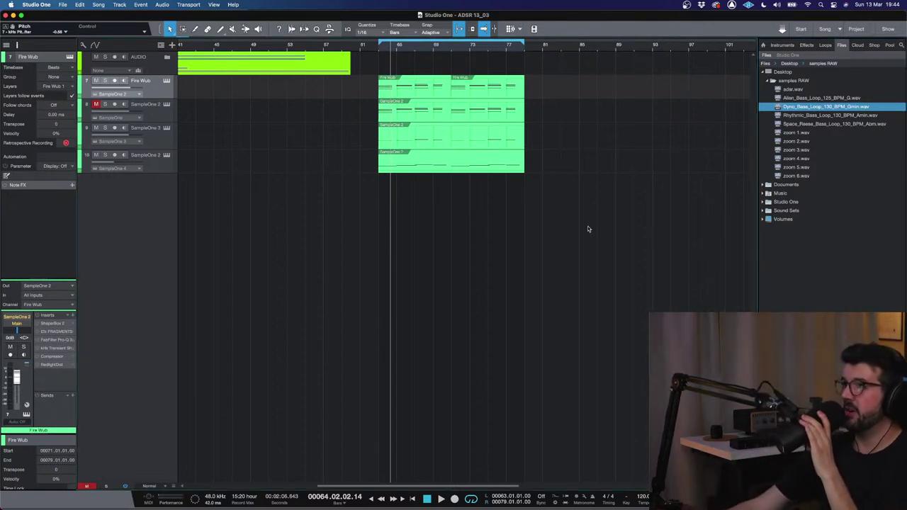
- Play the layered tracks together from bar 63 and disarm track 10 for recording
{"action": "left_click", "coordinate": [170, 154]}
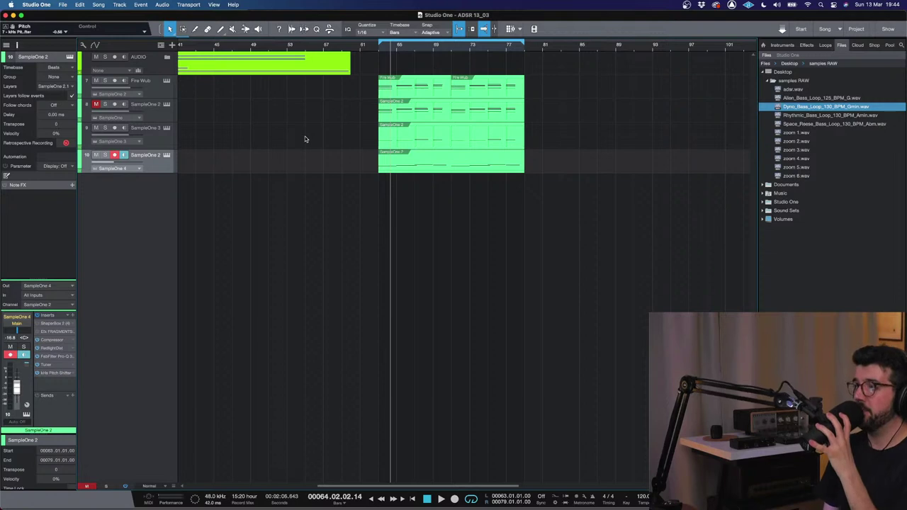
{"action": "left_click", "coordinate": [379, 49]}
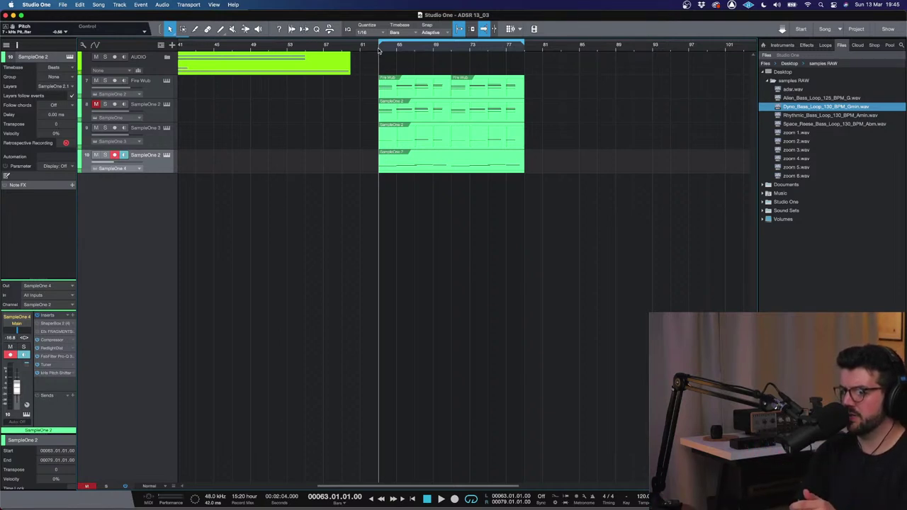
{"action": "key", "text": "space"}
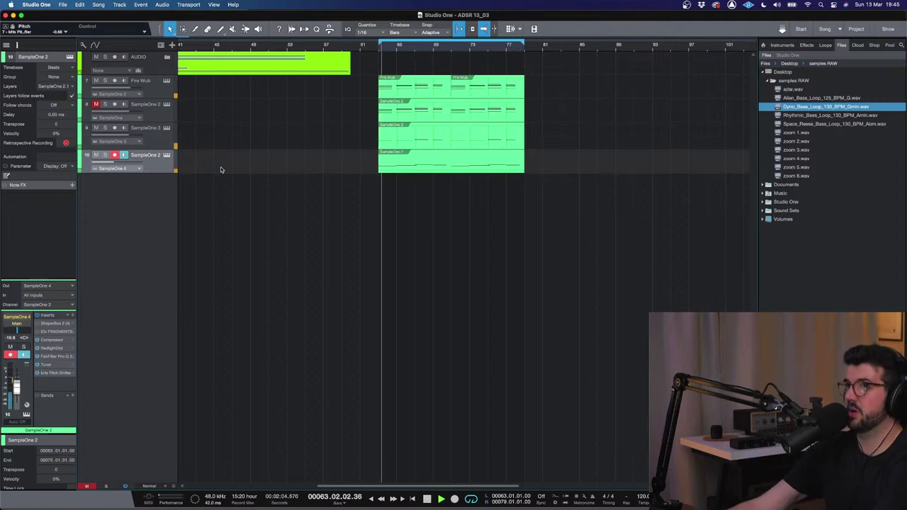
{"action": "left_click", "coordinate": [115, 154]}
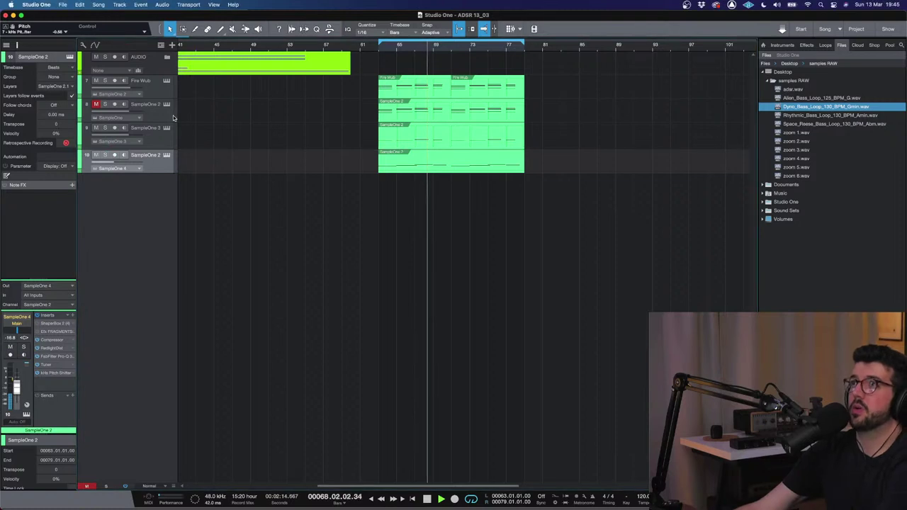
- Set the pitch in track 10's Pitch Shifter insert to -0.31 semitones and close its window
{"action": "left_click", "coordinate": [54, 373]}
{"action": "mouse_move", "coordinate": [444, 200]}
{"action": "left_mouse_down"}
{"action": "mouse_move", "coordinate": [443, 182]}
{"action": "mouse_move", "coordinate": [443, 218]}
{"action": "left_mouse_up"}
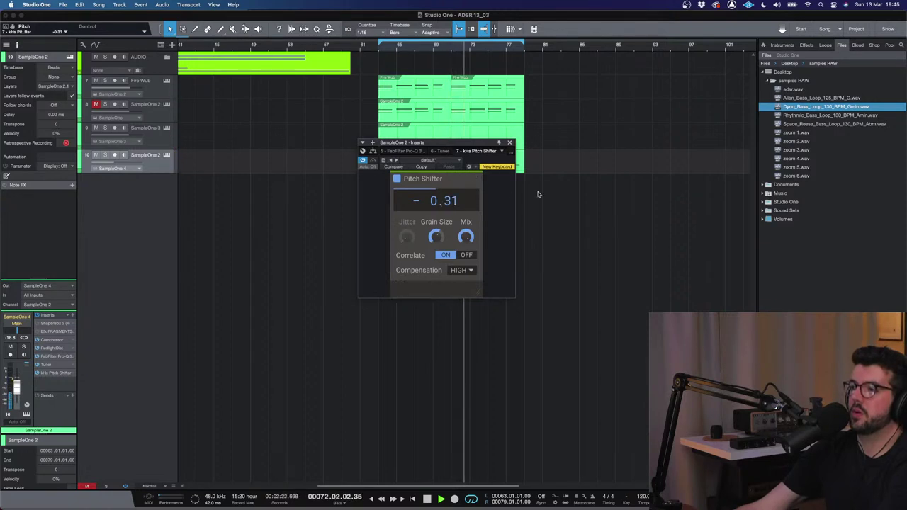
{"action": "left_click", "coordinate": [509, 143]}
- Merge the two Fire Wub events into one and duplicate the parts of all four layered tracks directly after bar 79
{"action": "key", "text": "e"}
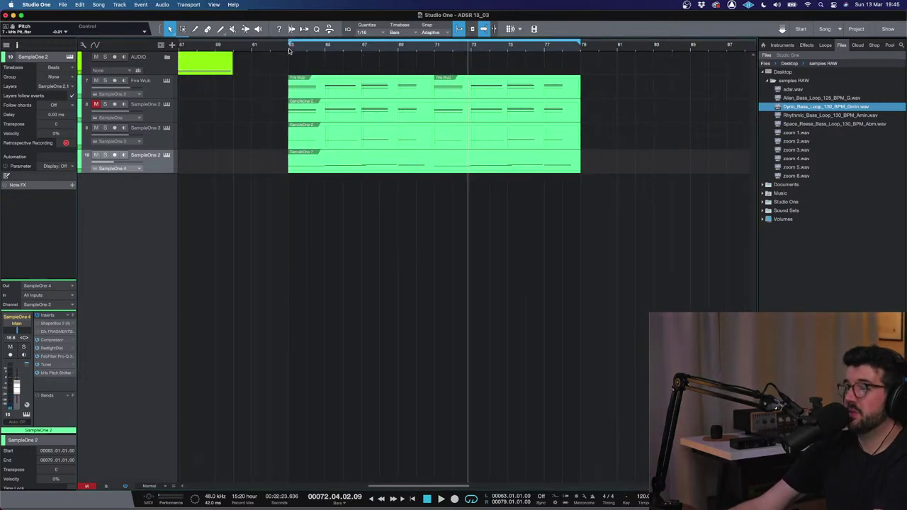
{"action": "left_click", "coordinate": [290, 53]}
{"action": "key", "text": "w"}
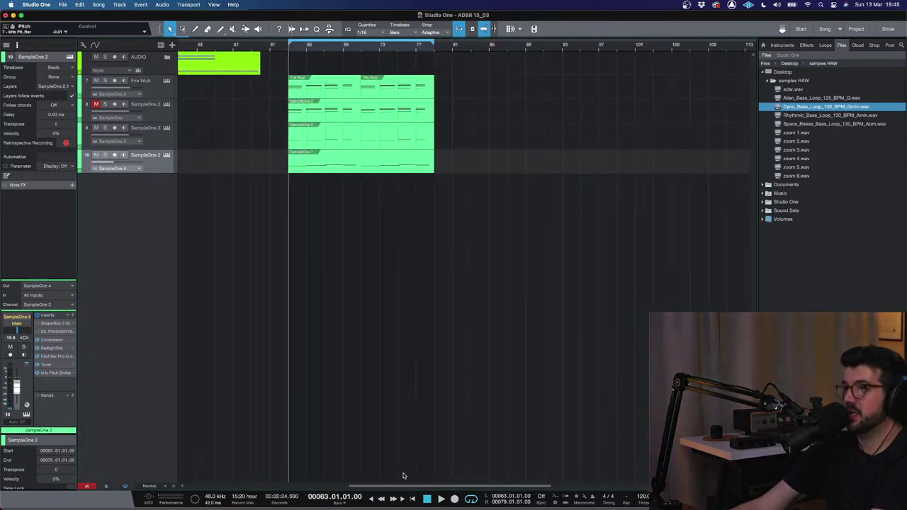
{"action": "left_click_drag", "start_coordinate": [408, 487], "coordinate": [417, 487]}
{"action": "left_click_drag", "start_coordinate": [469, 197], "coordinate": [282, 73]}
{"action": "key", "text": "g"}
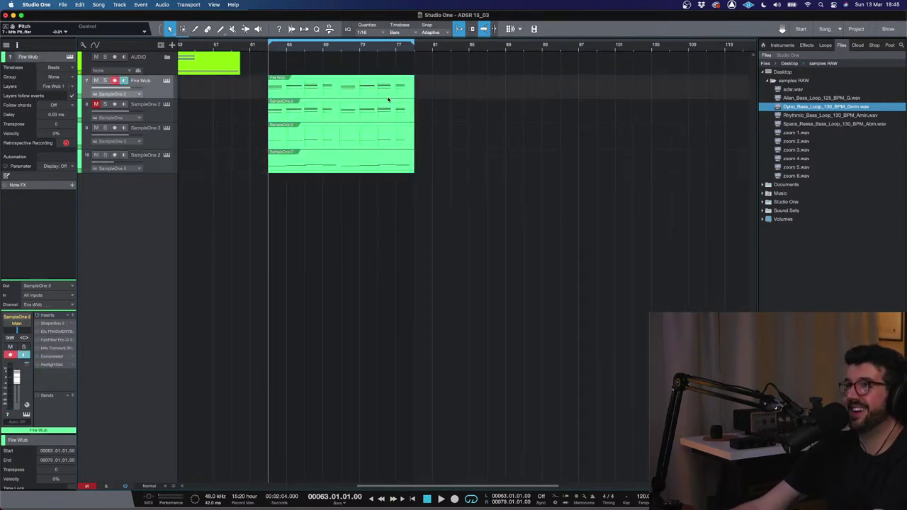
{"action": "key", "text": "d"}
- Play the layered parts from bar 63 with Fire Wub and track 10 disarmed, checking tracks 9 and 10
{"action": "key", "text": "space"}
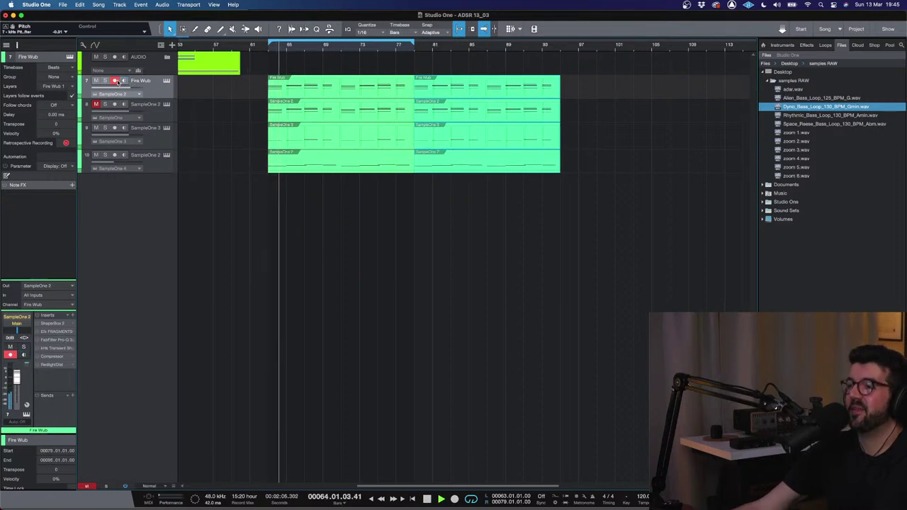
{"action": "left_click", "coordinate": [139, 158]}
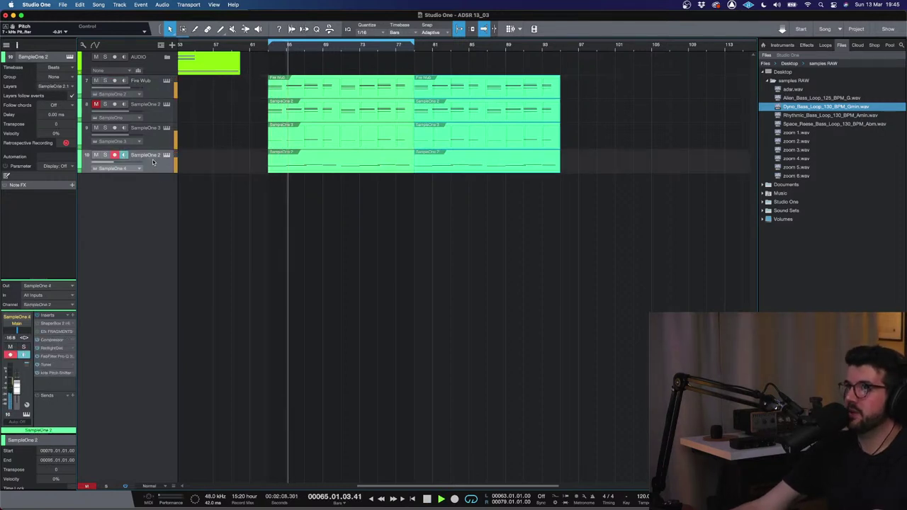
{"action": "left_click", "coordinate": [124, 155]}
{"action": "left_click", "coordinate": [114, 154]}
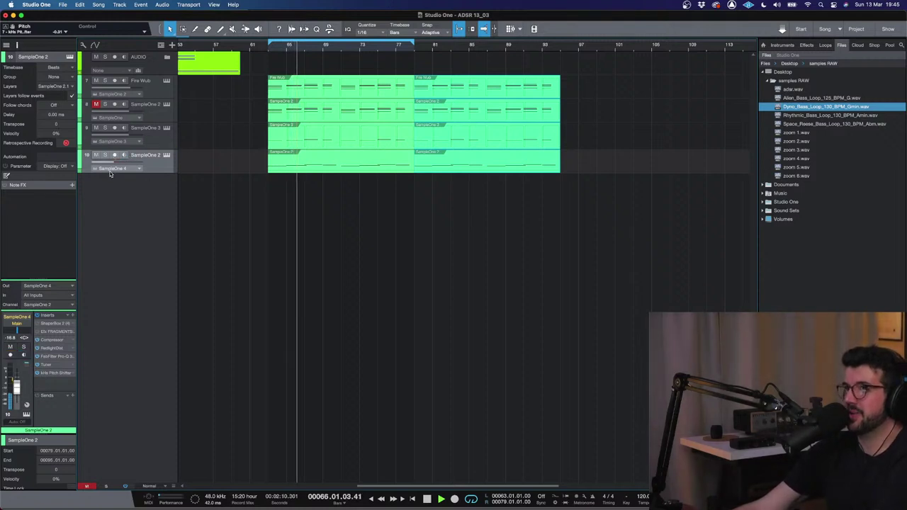
{"action": "left_click", "coordinate": [161, 139]}
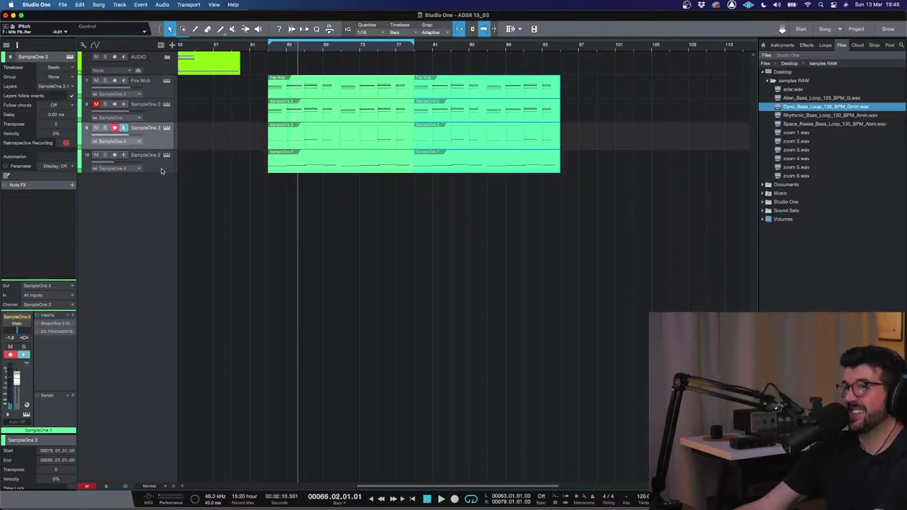
{"action": "left_click", "coordinate": [161, 170]}
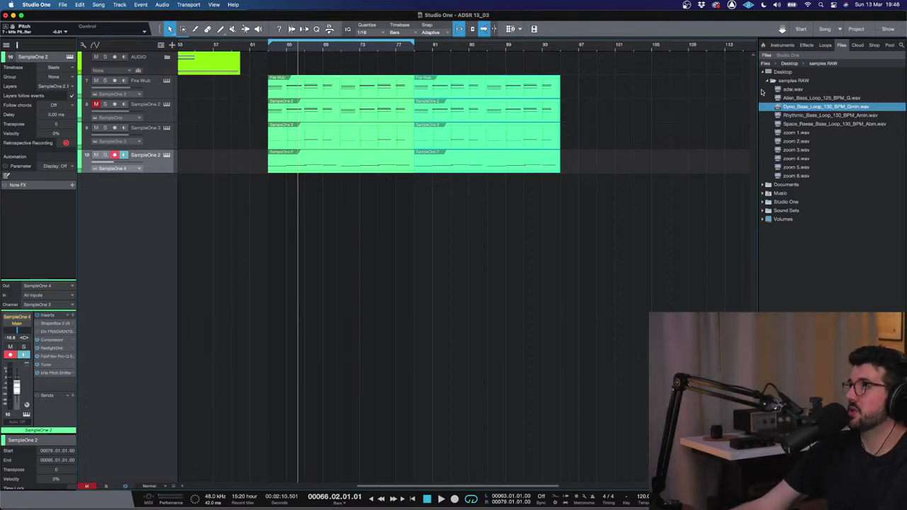
- Browse the instrument vendors and open the Arturia folder
{"action": "scroll", "coordinate": [531, 115], "scroll_direction": "down", "scroll_amount": 5}
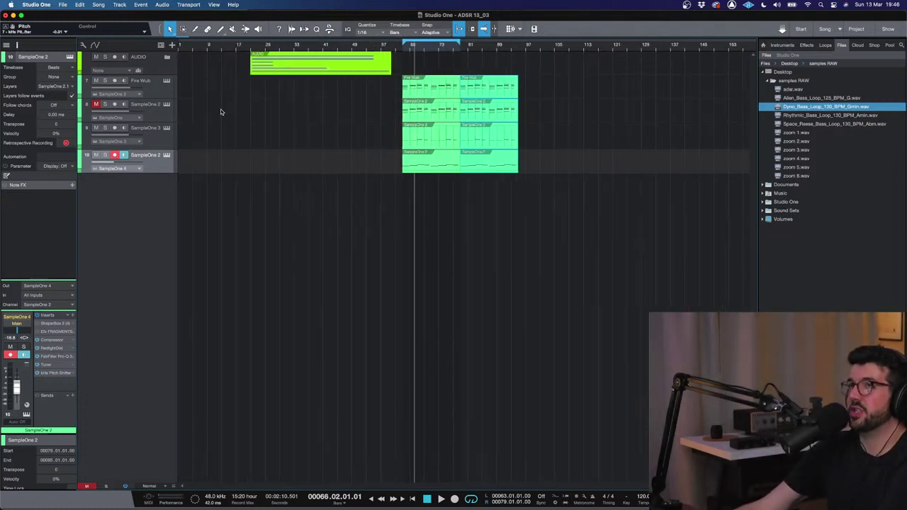
{"action": "scroll", "coordinate": [425, 92], "scroll_direction": "up", "scroll_amount": 4}
{"action": "left_click", "coordinate": [781, 45]}
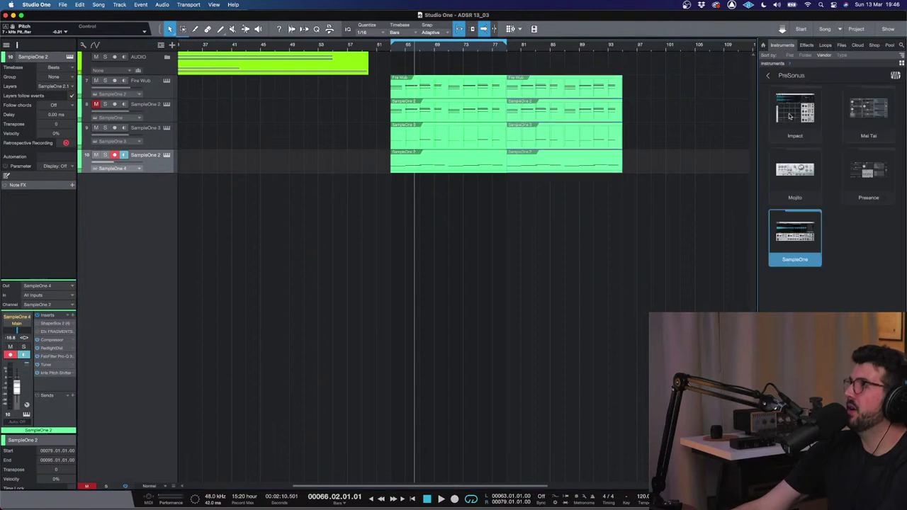
{"action": "left_click", "coordinate": [773, 75]}
{"action": "left_click", "coordinate": [863, 256]}
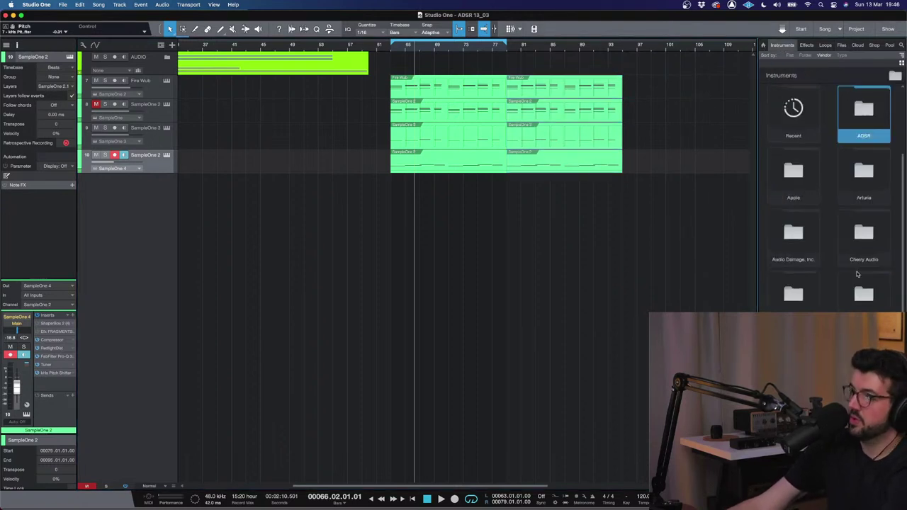
{"action": "key", "text": "Up"}
{"action": "key", "text": "Up"}
{"action": "key", "text": "Up"}
{"action": "left_click", "coordinate": [851, 227]}
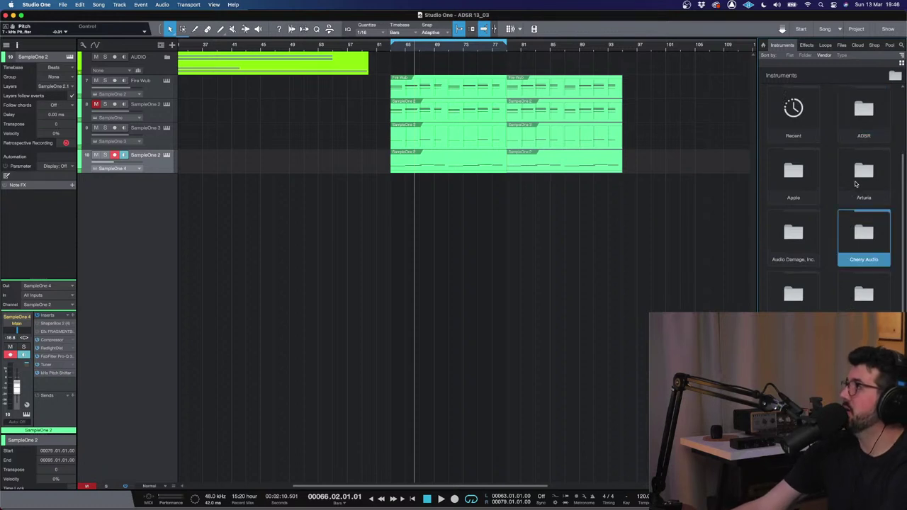
{"action": "double_click", "coordinate": [855, 181]}
- Add Arturia's Pigments as a new instrument track below track 10 and close its instrument window
{"action": "left_click", "coordinate": [863, 236]}
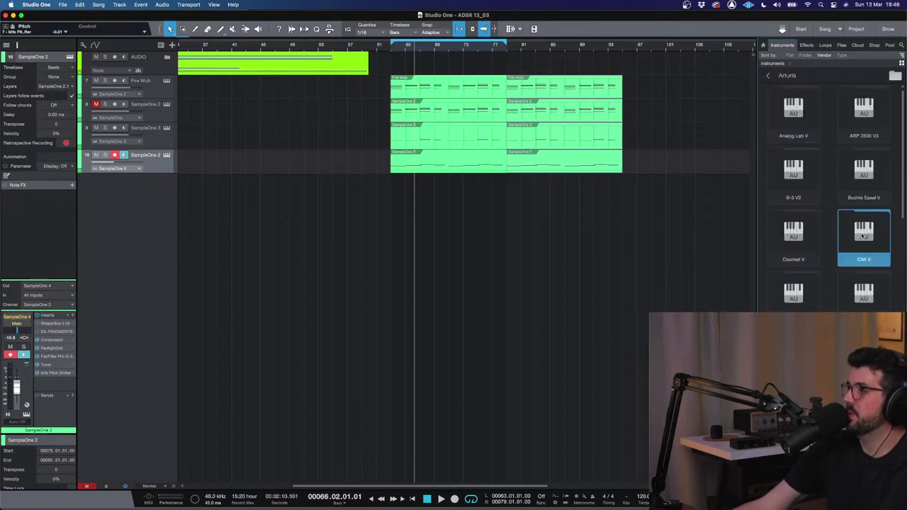
{"action": "scroll", "coordinate": [863, 236], "scroll_direction": "down", "scroll_amount": 5}
{"action": "scroll", "coordinate": [793, 297], "scroll_direction": "down", "scroll_amount": 3}
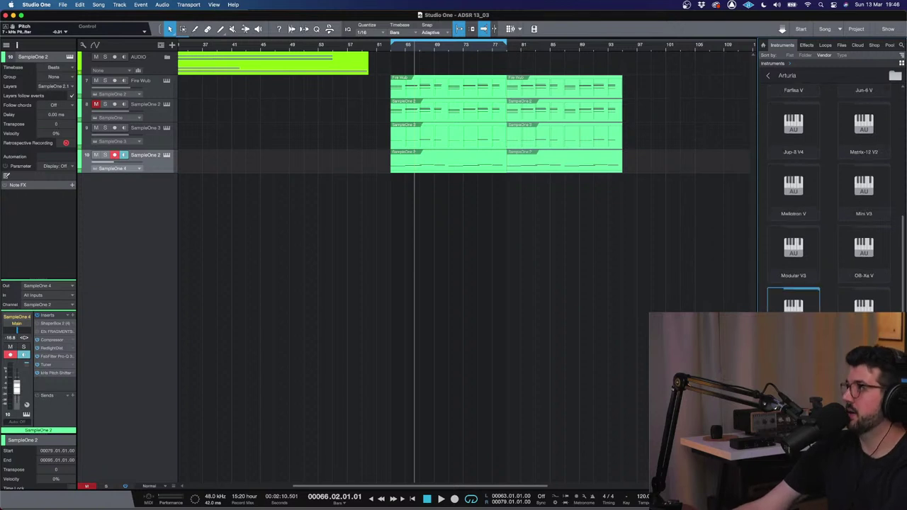
{"action": "key", "text": "Right"}
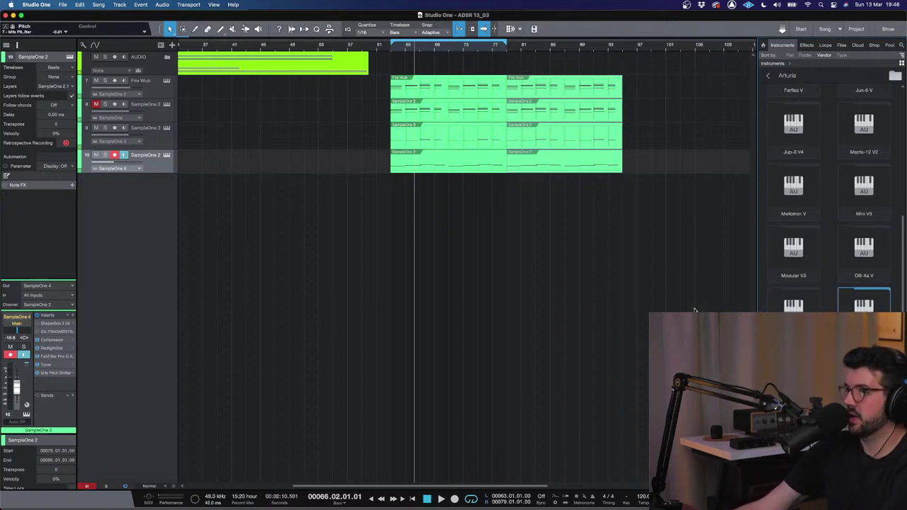
{"action": "left_click_drag", "start_coordinate": [864, 304], "coordinate": [630, 245]}
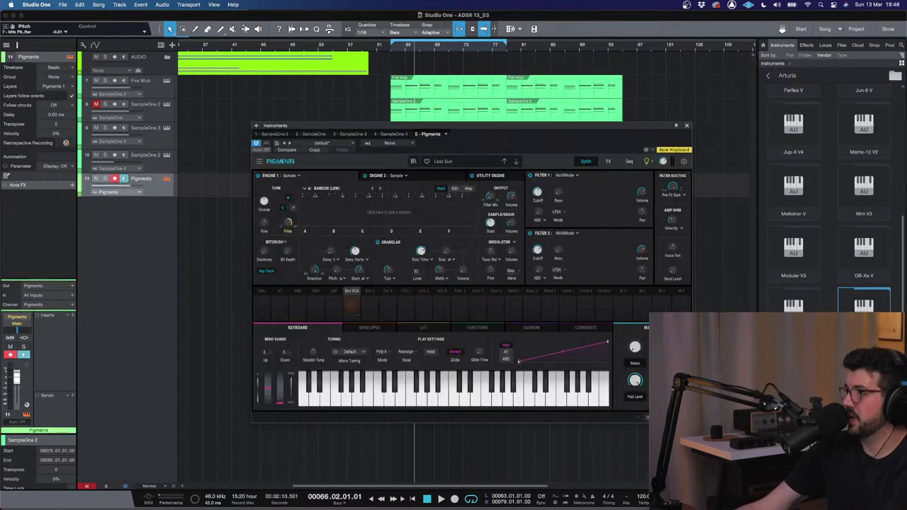
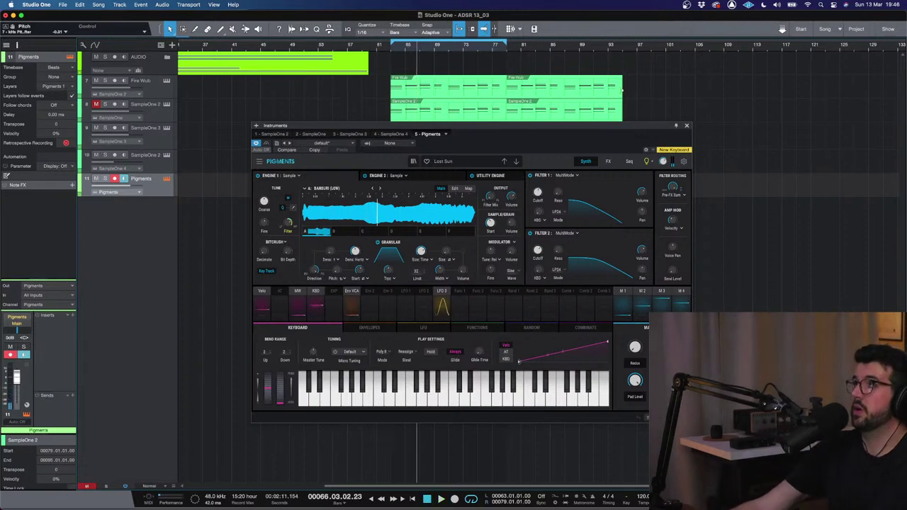
{"action": "left_click", "coordinate": [686, 125]}
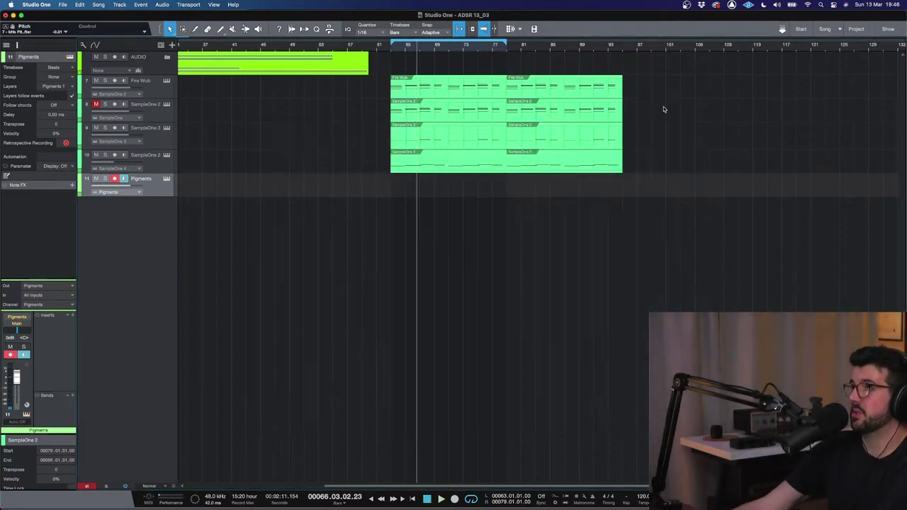
- Move the parts on tracks 7 to 9 so they start at bar 79, and return the looped playhead to bar 63
{"action": "left_click", "coordinate": [463, 90]}
{"action": "left_click", "coordinate": [435, 102]}
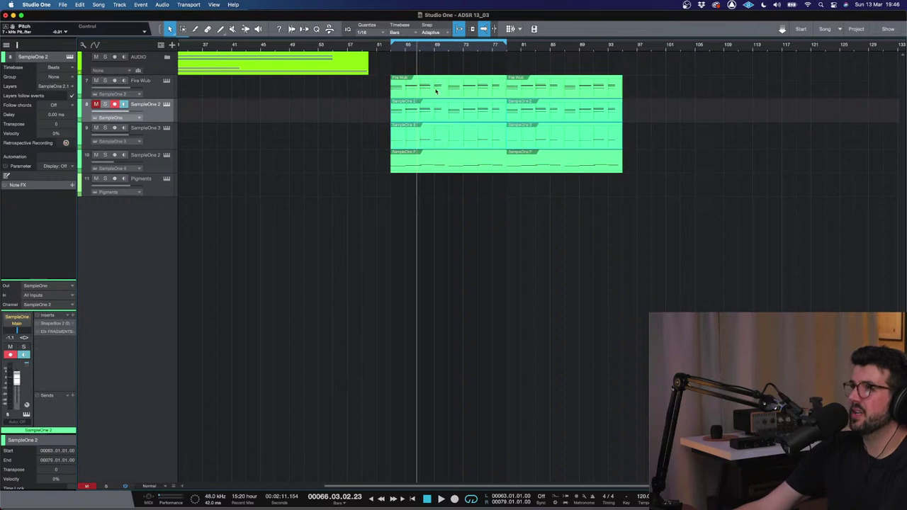
{"action": "left_click_drag", "start_coordinate": [636, 139], "coordinate": [572, 88]}
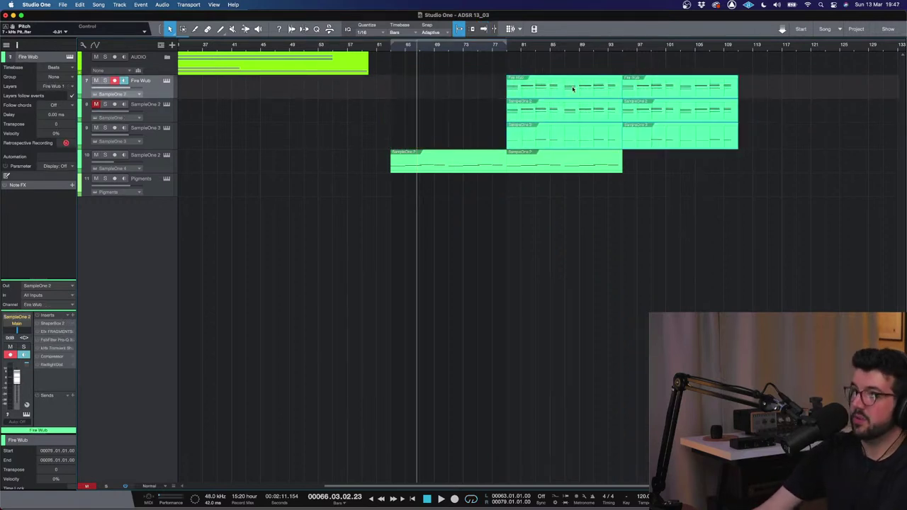
{"action": "left_click", "coordinate": [390, 52]}
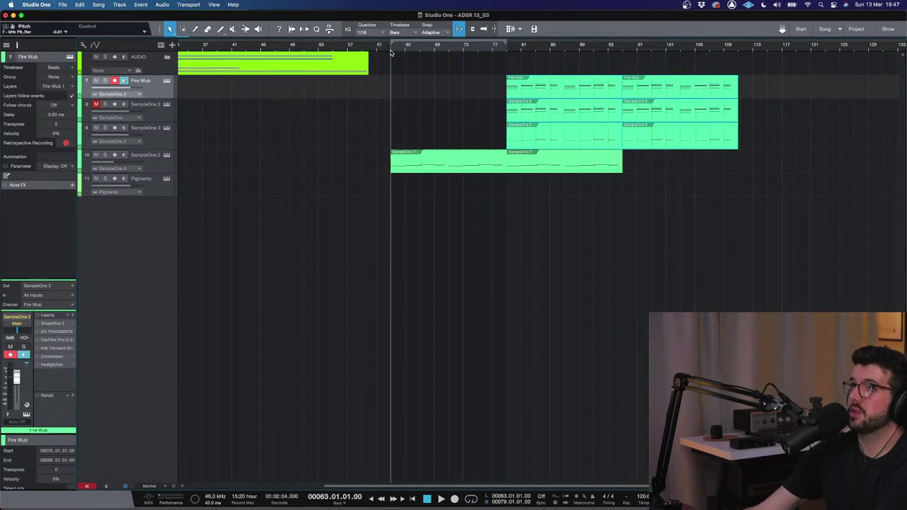
{"action": "key", "text": "slash"}
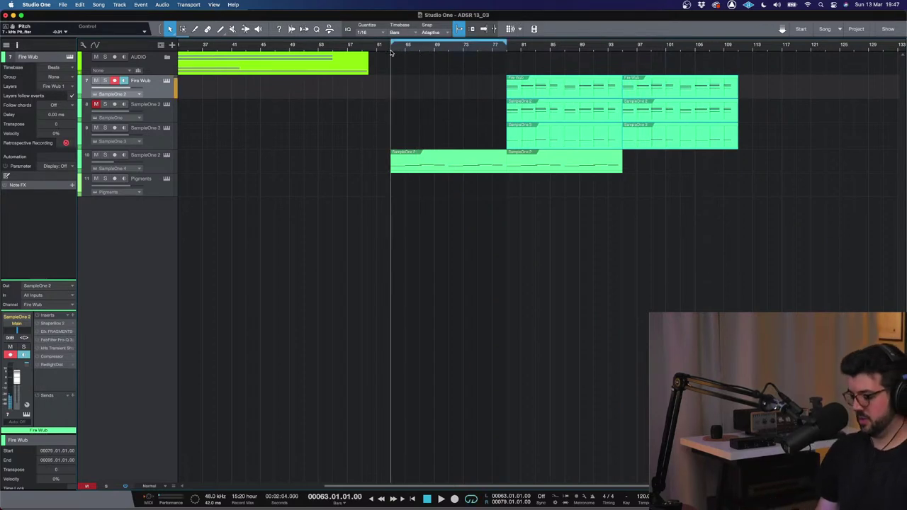
- Open Pigments on track 11, audition its Lost Sun preset with the bass from bar 63, and close the instrument window
{"action": "left_click", "coordinate": [157, 191]}
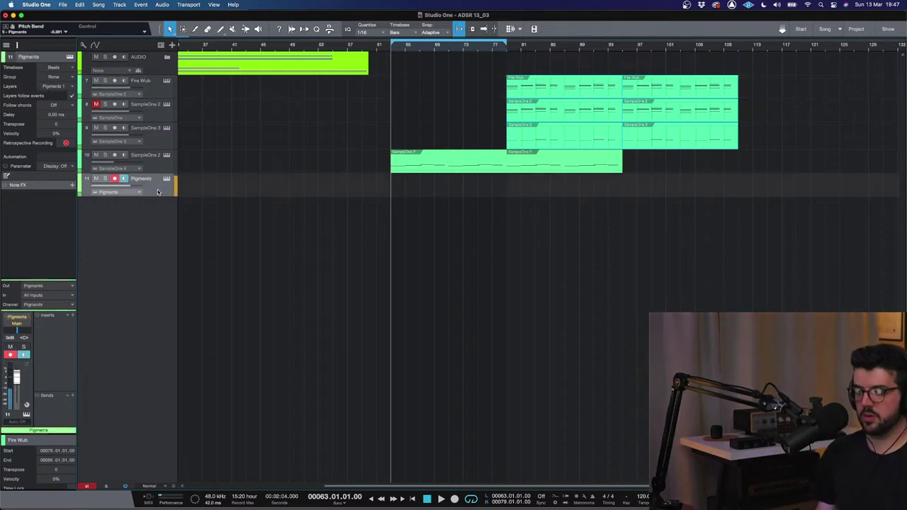
{"action": "left_click", "coordinate": [167, 180]}
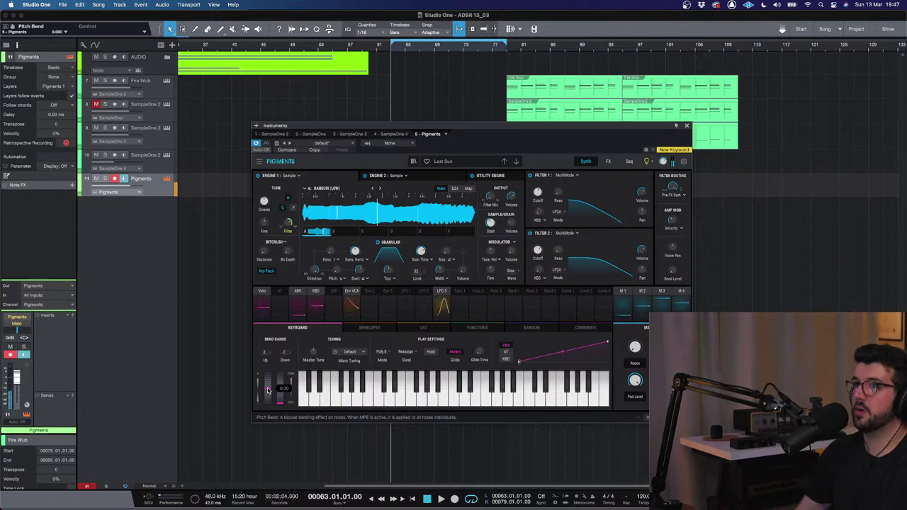
{"action": "key", "text": "space"}
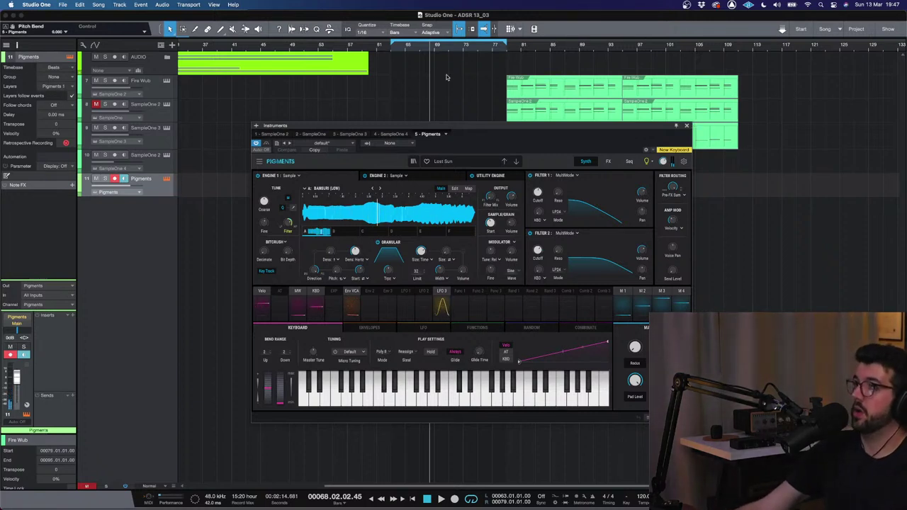
{"action": "left_click", "coordinate": [388, 50]}
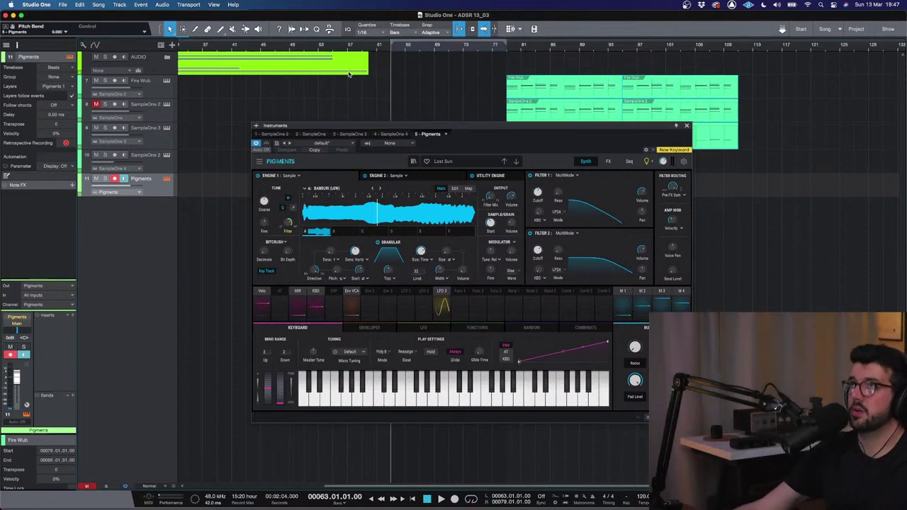
{"action": "left_click", "coordinate": [376, 48]}
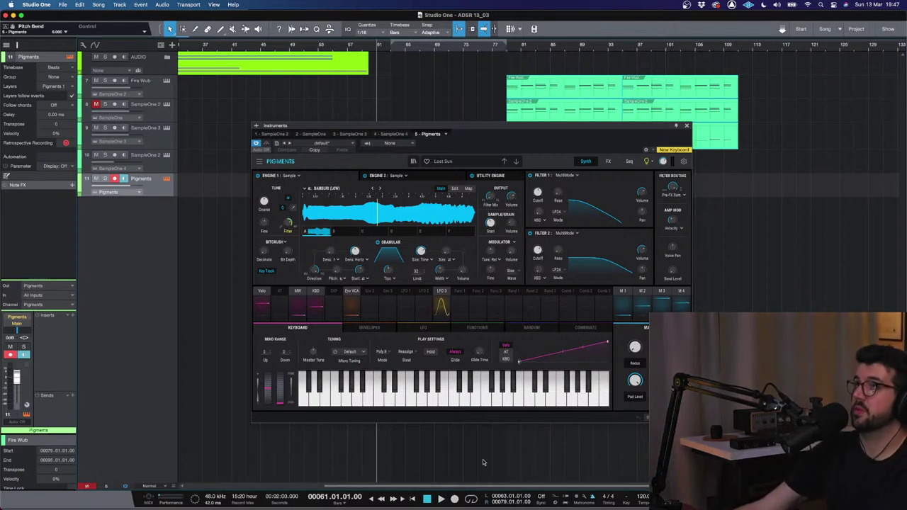
{"action": "left_click", "coordinate": [686, 125]}
{"action": "key", "text": "e"}
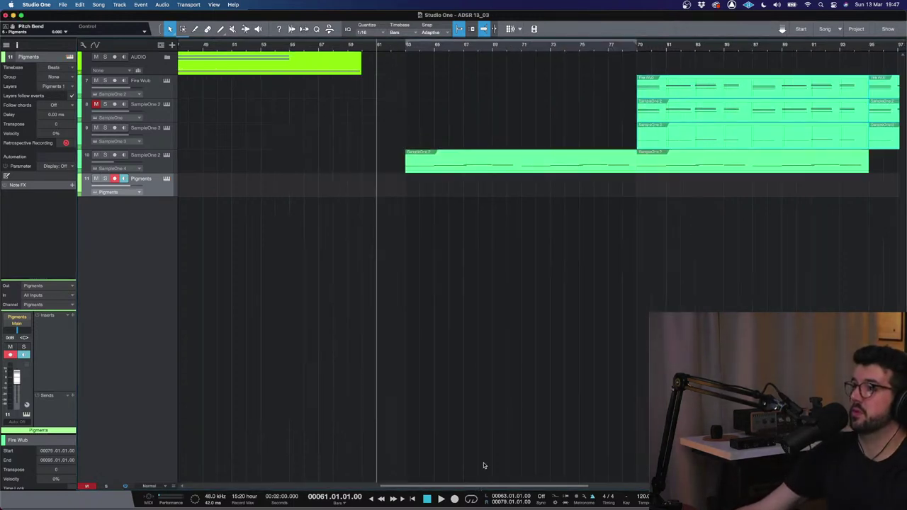
{"action": "left_click", "coordinate": [454, 499]}
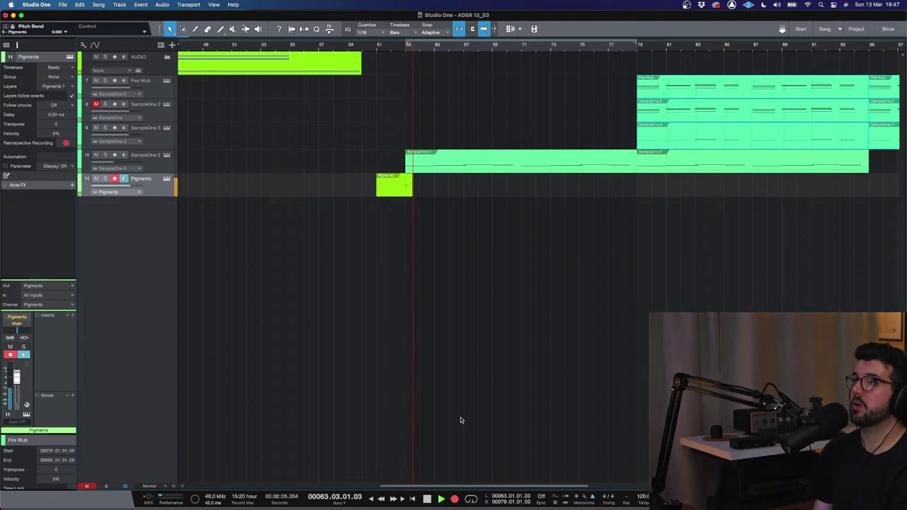
{"action": "key", "text": "space"}
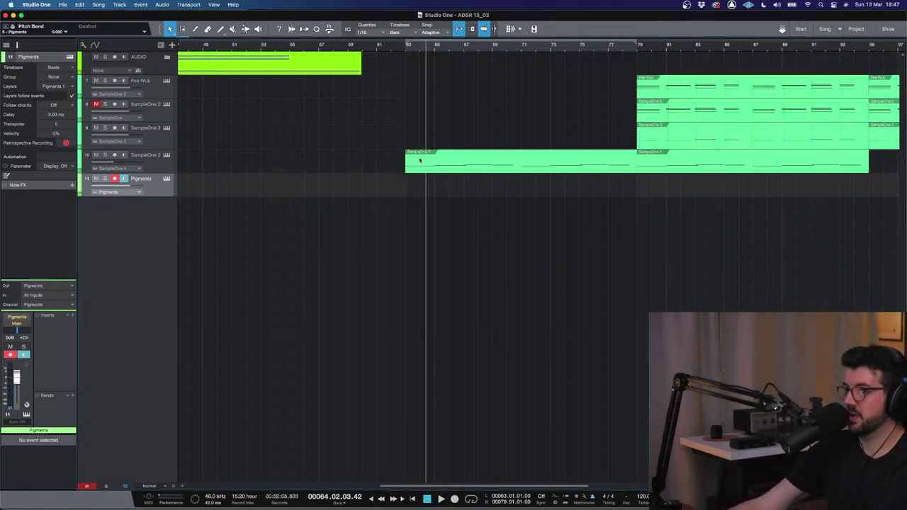
- Record a Pigments part on track 11 over the bass, from bar 62 to about bar 71
{"action": "left_click", "coordinate": [388, 47]}
{"action": "key", "text": "space"}
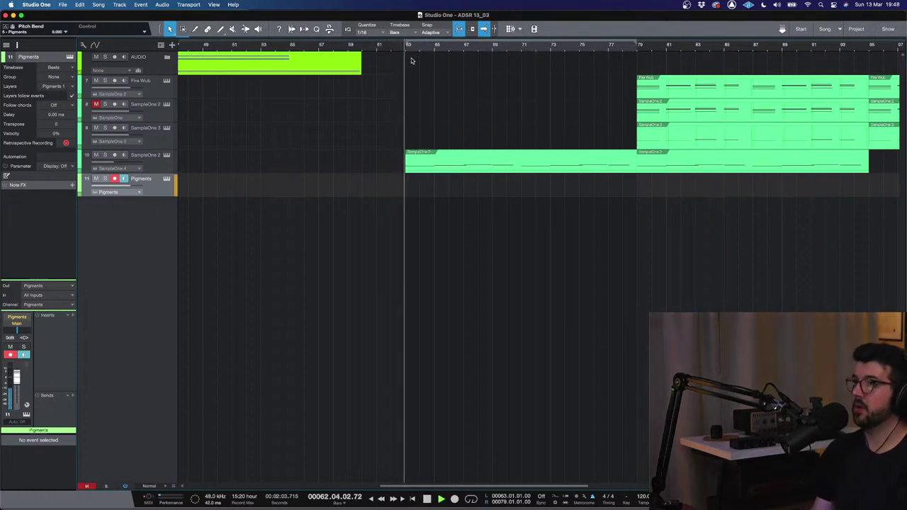
{"action": "left_click_drag", "start_coordinate": [395, 55], "coordinate": [389, 52]}
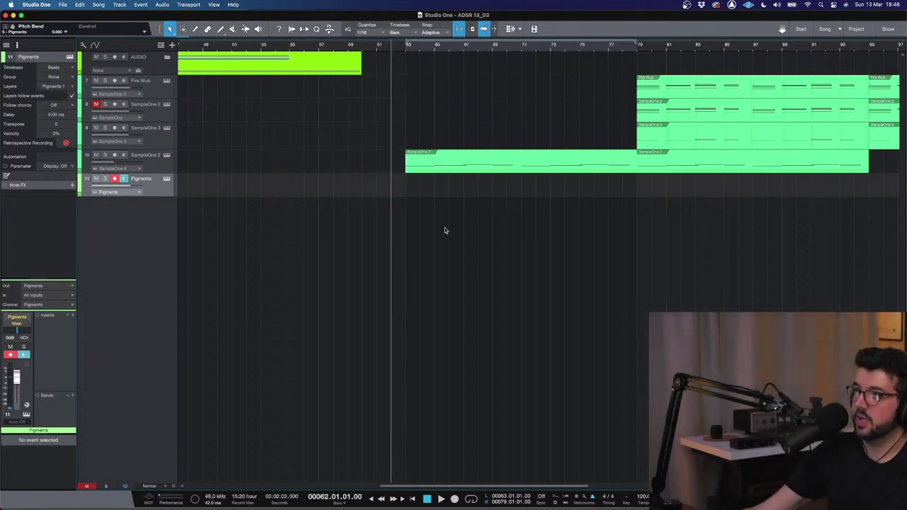
{"action": "left_click", "coordinate": [454, 498]}
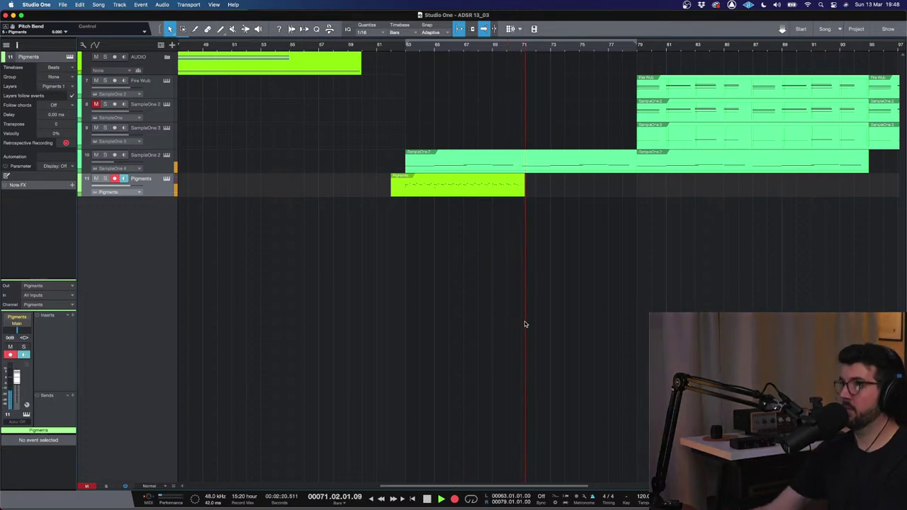
{"action": "key", "text": "space"}
- Quantize all notes of the recorded Pigments part to 1/16, and play from bar 63 with track 11 disarmed
{"action": "double_click", "coordinate": [450, 186]}
{"action": "key", "text": "super+a"}
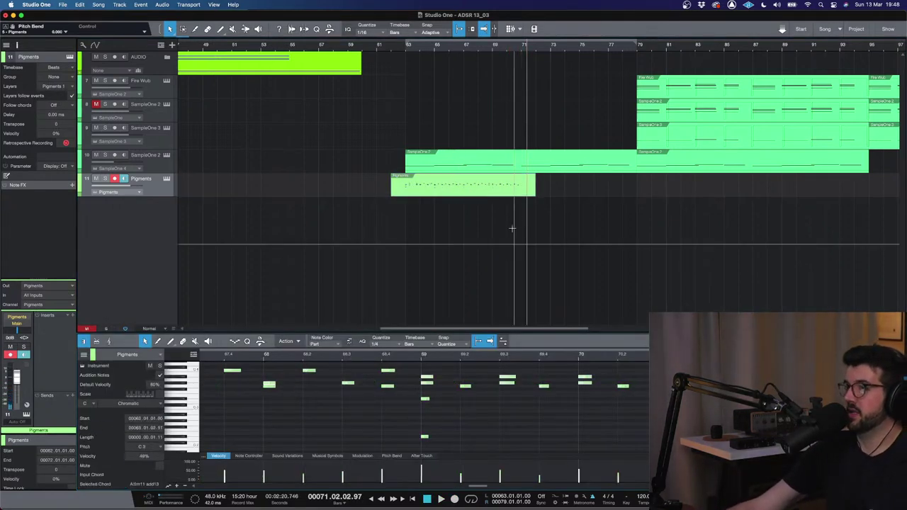
{"action": "left_click", "coordinate": [402, 344]}
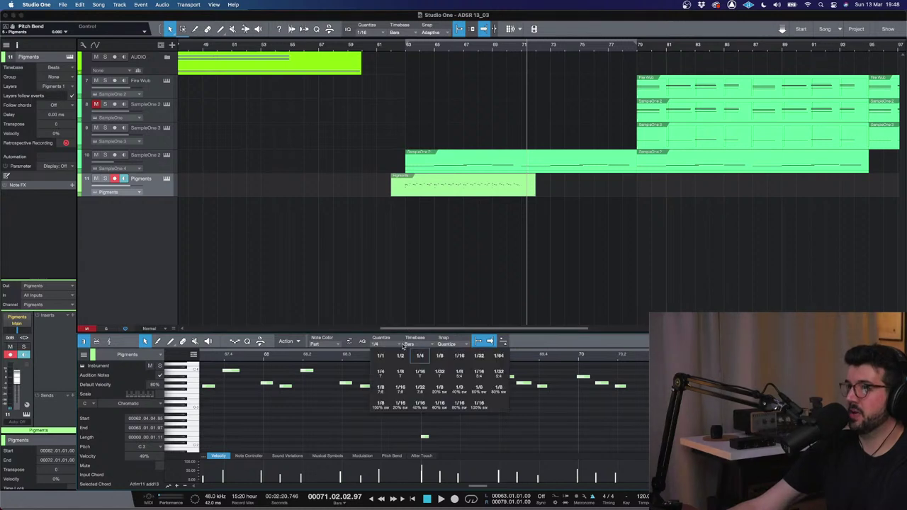
{"action": "left_click", "coordinate": [459, 356]}
{"action": "left_click", "coordinate": [406, 50]}
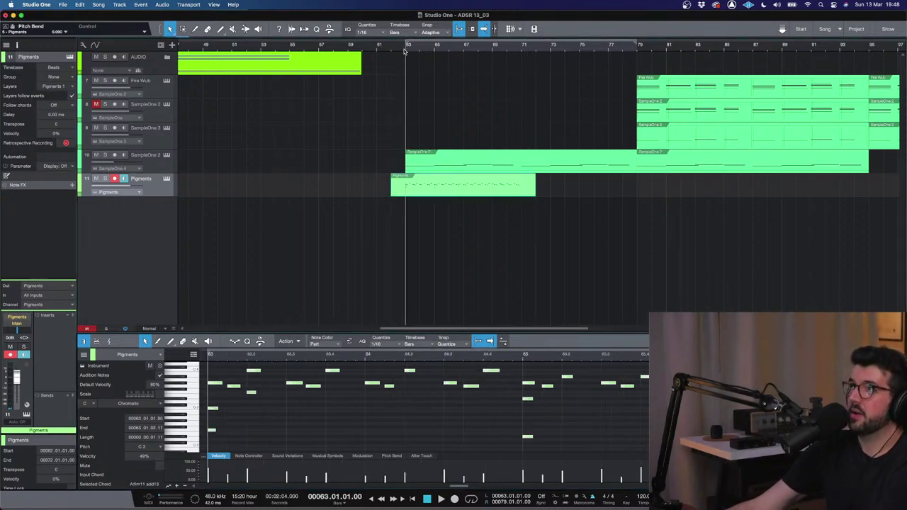
{"action": "left_click", "coordinate": [115, 178]}
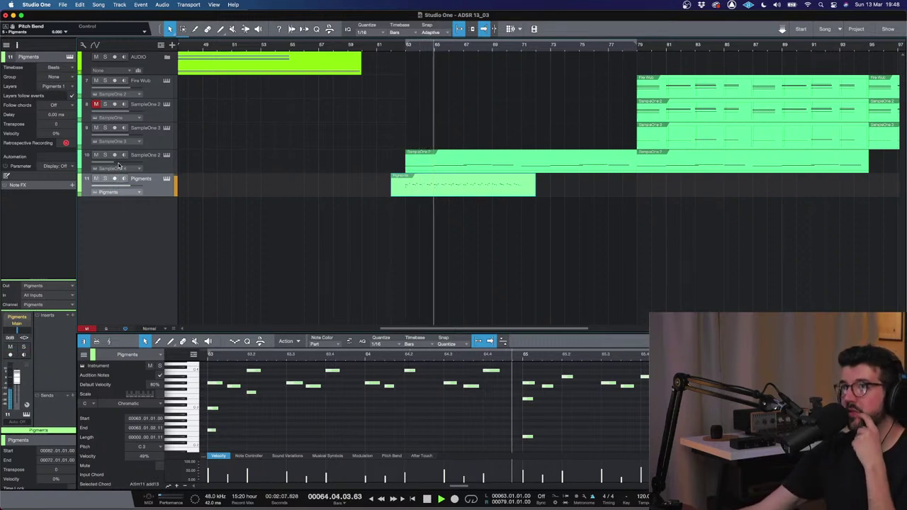
- Add the Disperser effect to the inserts of the SampleOne 2 bass on track 10
{"action": "left_click", "coordinate": [473, 152]}
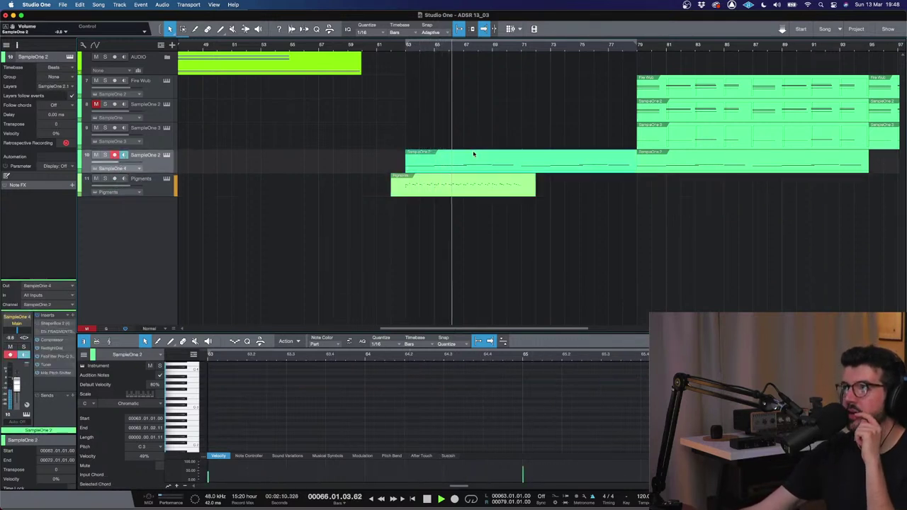
{"action": "left_click", "coordinate": [72, 315]}
{"action": "type", "text": "dsip"}
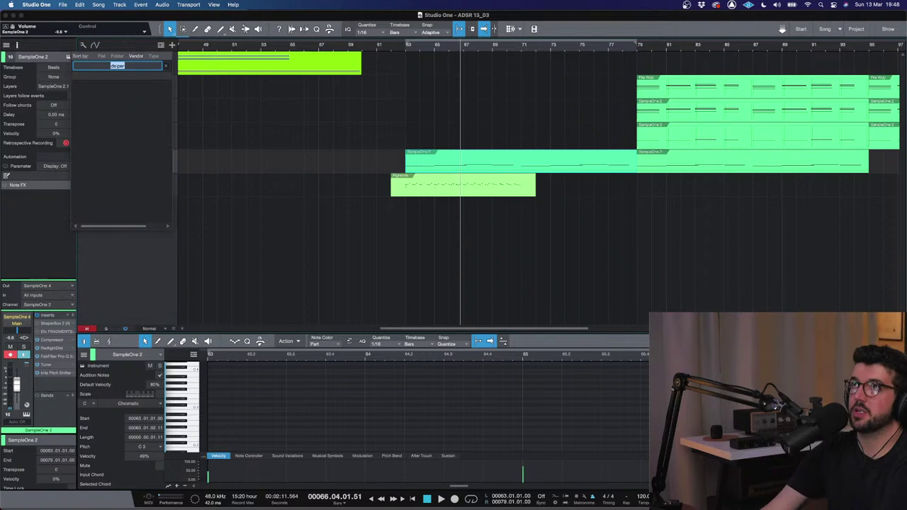
{"action": "type", "text": "sp"}
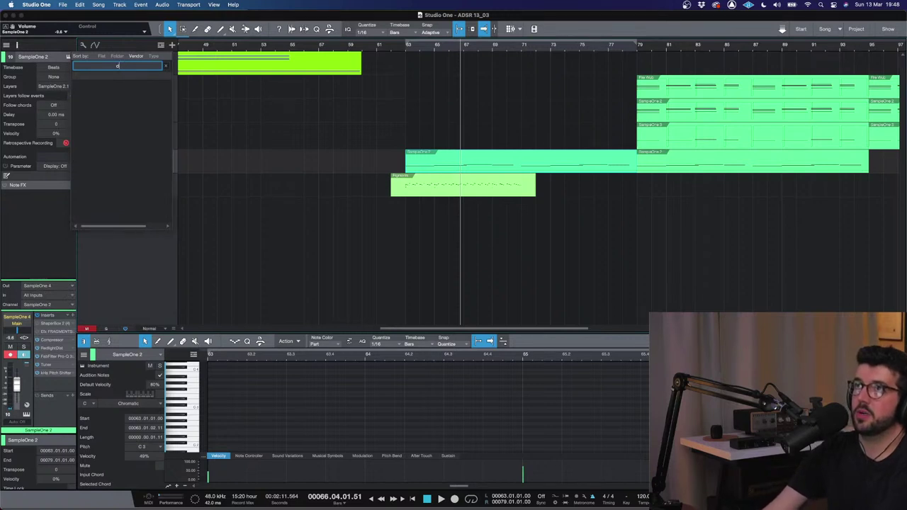
{"action": "type", "text": "er"}
{"action": "key", "text": "Return"}
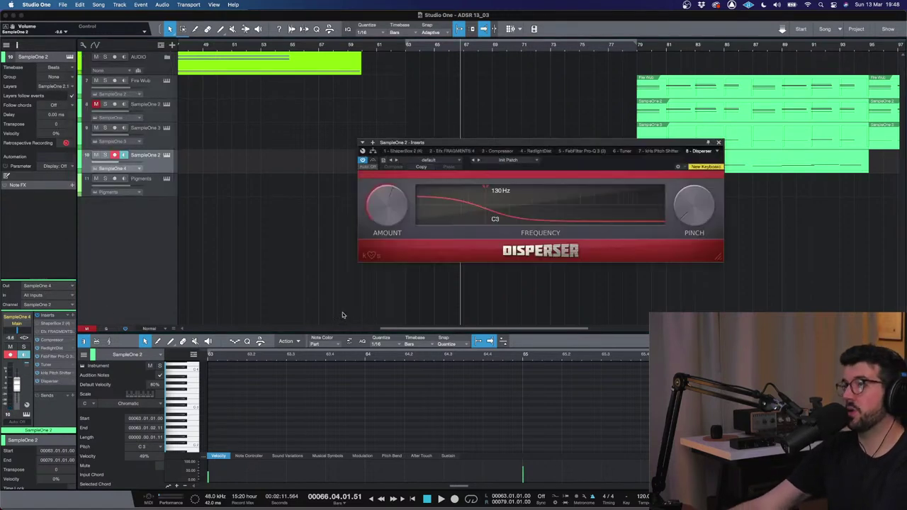
- Set Disperser's frequency to 42.8 Hz and pinch to 1.94, and place it ahead of Tuner in the insert chain
{"action": "left_click", "coordinate": [407, 47]}
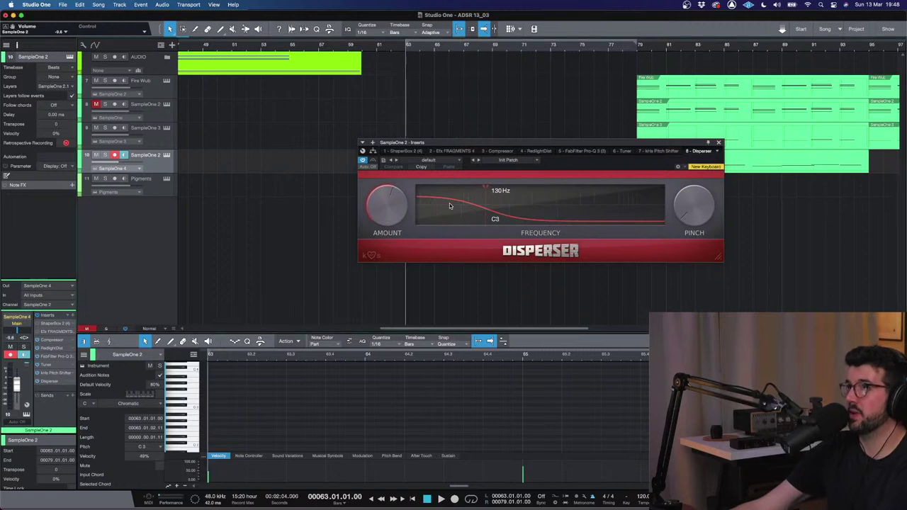
{"action": "left_click_drag", "start_coordinate": [486, 187], "coordinate": [451, 186]}
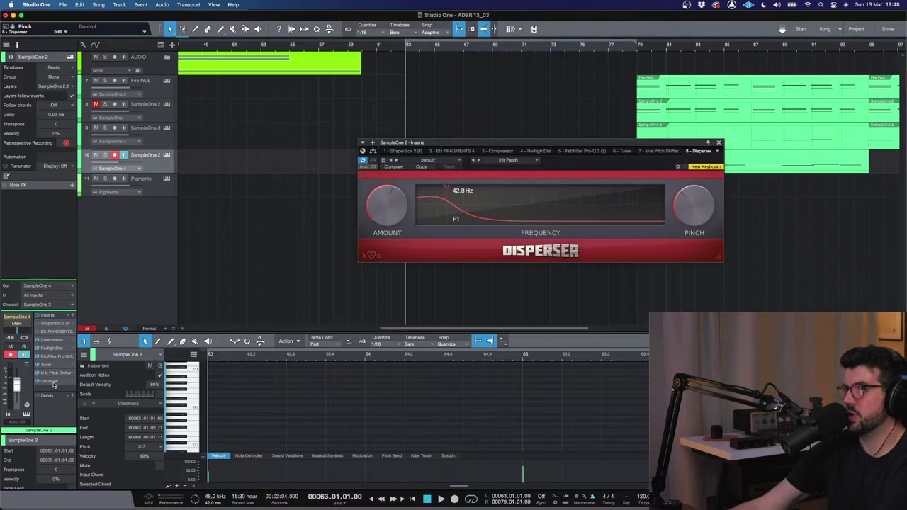
{"action": "mouse_move", "coordinate": [53, 382]}
{"action": "left_mouse_down"}
{"action": "mouse_move", "coordinate": [58, 345]}
{"action": "mouse_move", "coordinate": [59, 368]}
{"action": "left_mouse_up"}
{"action": "key", "text": "space"}
{"action": "left_click_drag", "start_coordinate": [376, 216], "coordinate": [377, 233]}
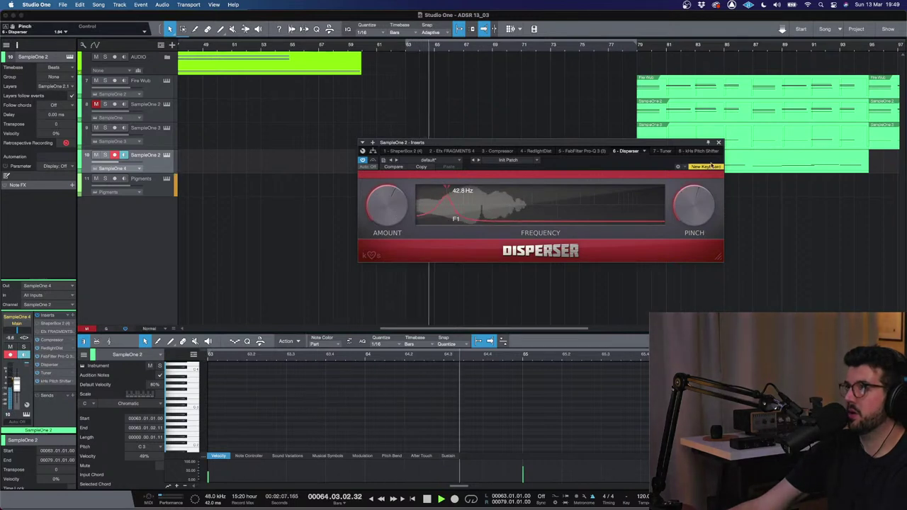
{"action": "left_click", "coordinate": [718, 142]}
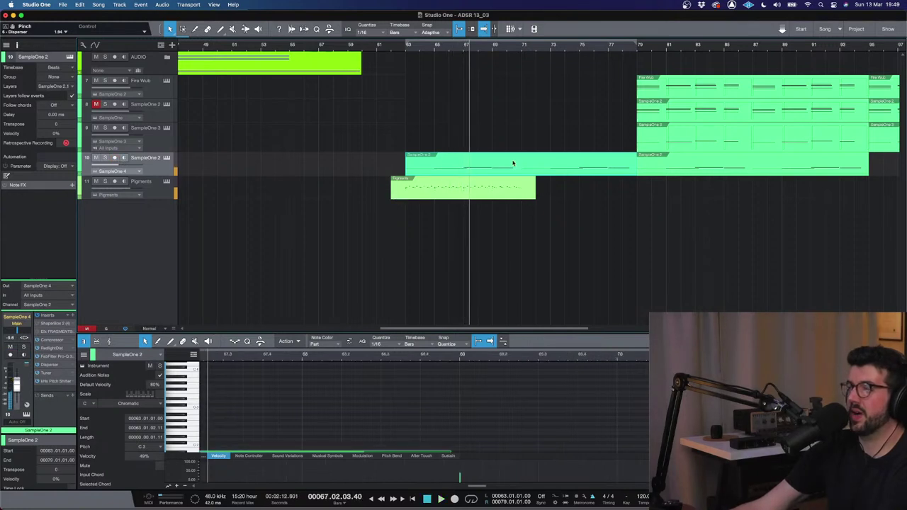
- Raise the bass note at bar 67 on track 10 to B1 and play the part from bar 63
{"action": "scroll", "coordinate": [593, 251], "scroll_direction": "right", "scroll_amount": 2}
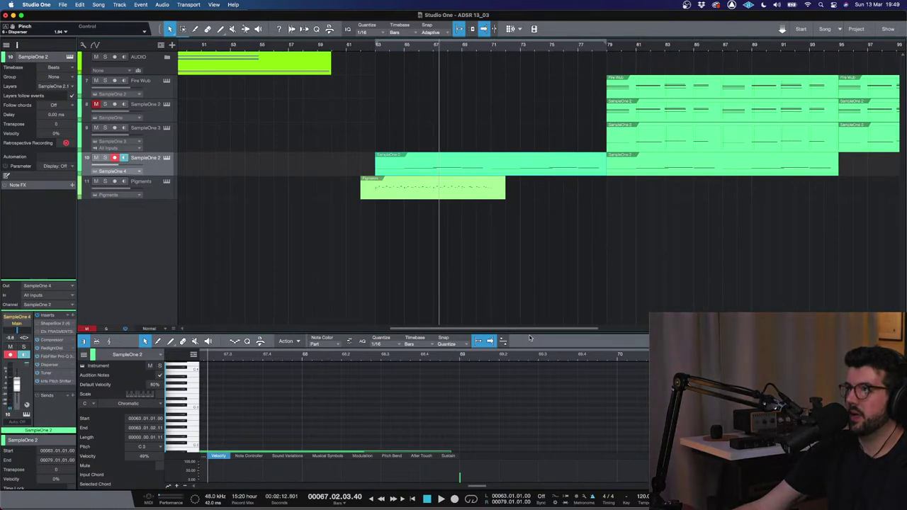
{"action": "left_click_drag", "start_coordinate": [529, 332], "coordinate": [529, 206]}
{"action": "key", "text": "w"}
{"action": "key", "text": "w"}
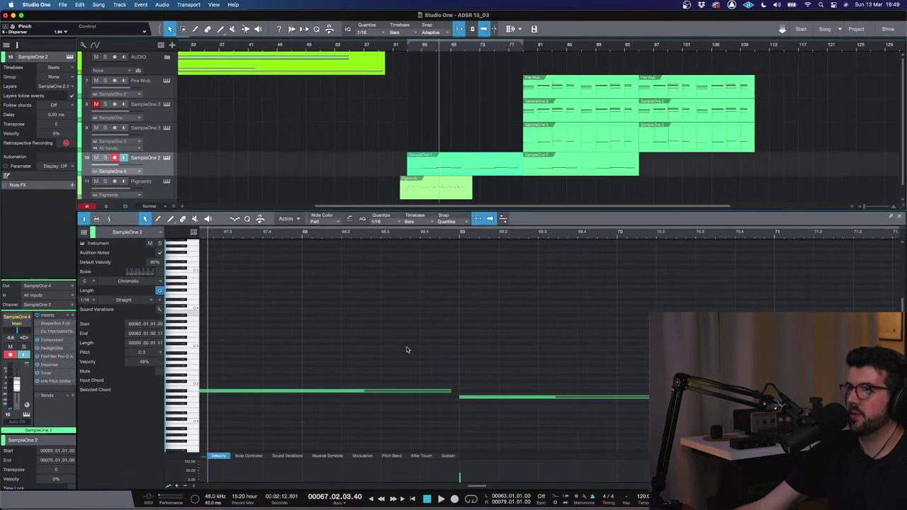
{"action": "left_click", "coordinate": [381, 394]}
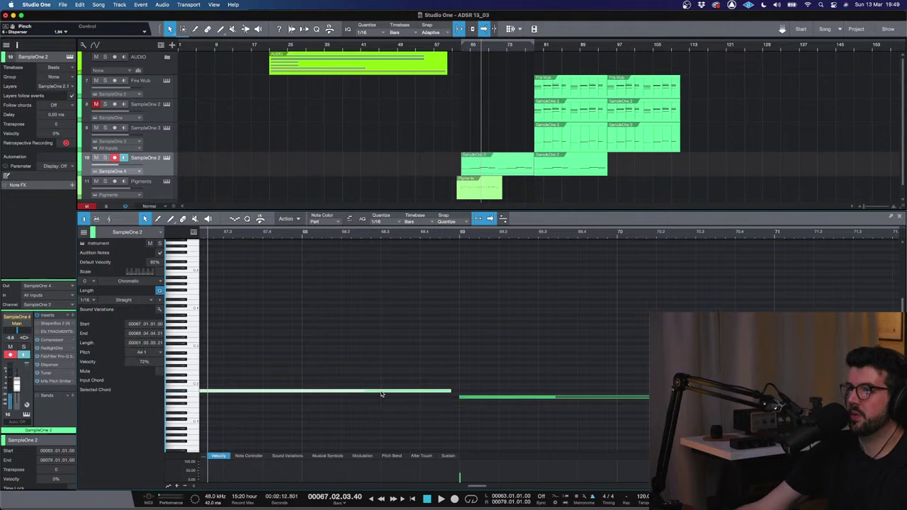
{"action": "left_click_drag", "start_coordinate": [381, 394], "coordinate": [384, 389]}
{"action": "left_click_drag", "start_coordinate": [474, 50], "coordinate": [474, 220]}
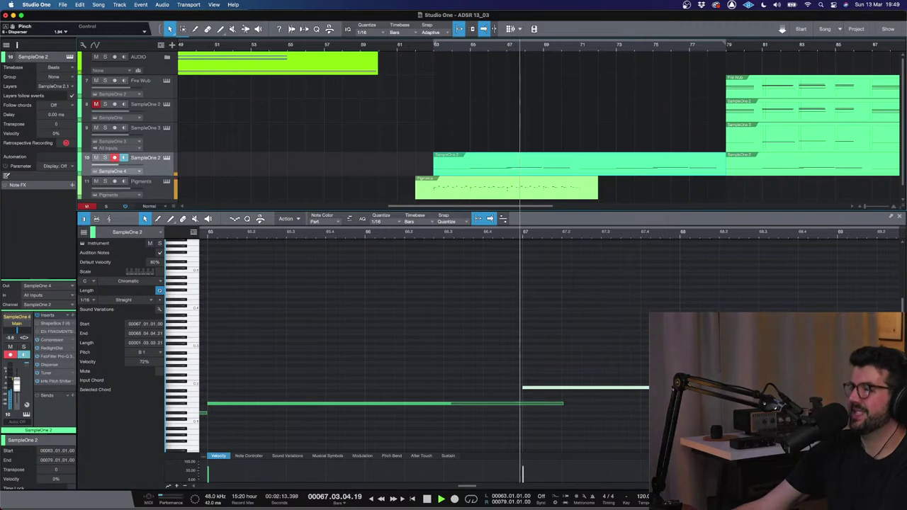
- Close the note editor and split the track 10 bass part at bar 71
{"action": "left_click", "coordinate": [643, 192]}
{"action": "left_click", "coordinate": [636, 166]}
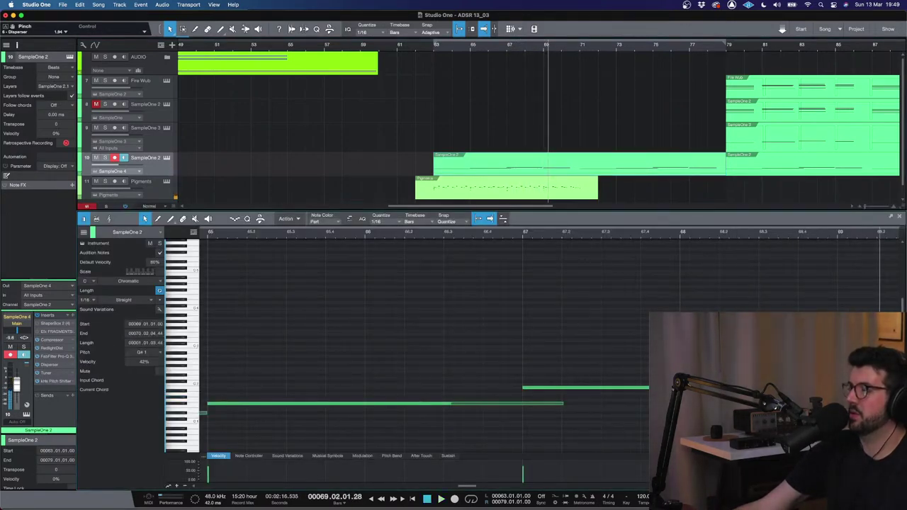
{"action": "key", "text": "F2"}
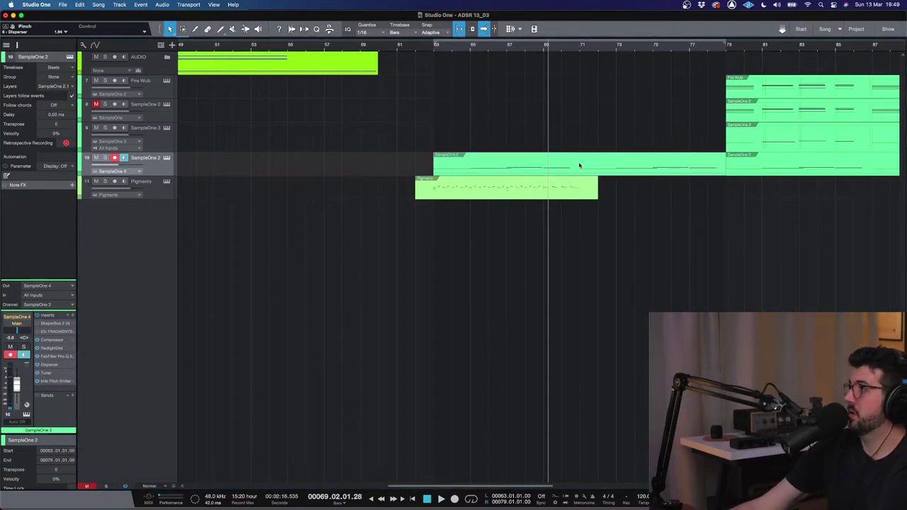
{"action": "left_click", "coordinate": [196, 29]}
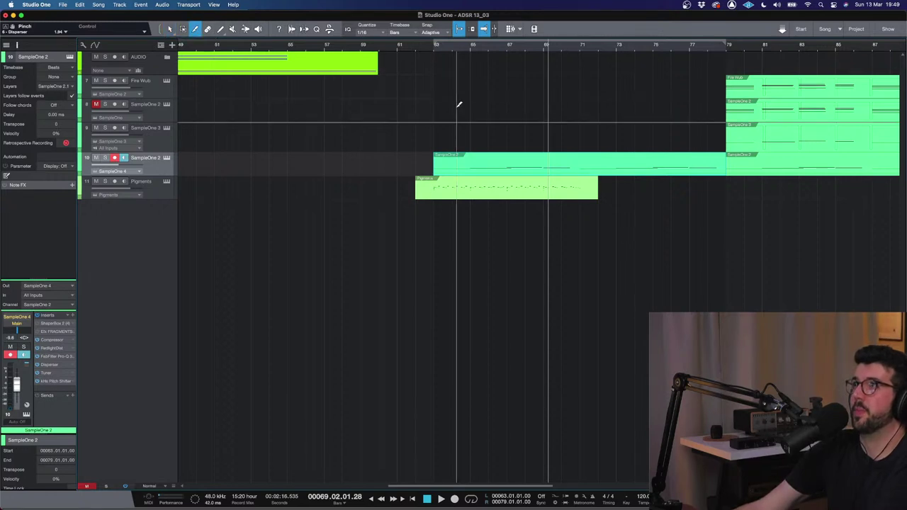
{"action": "left_click", "coordinate": [585, 160], "text": "alt"}
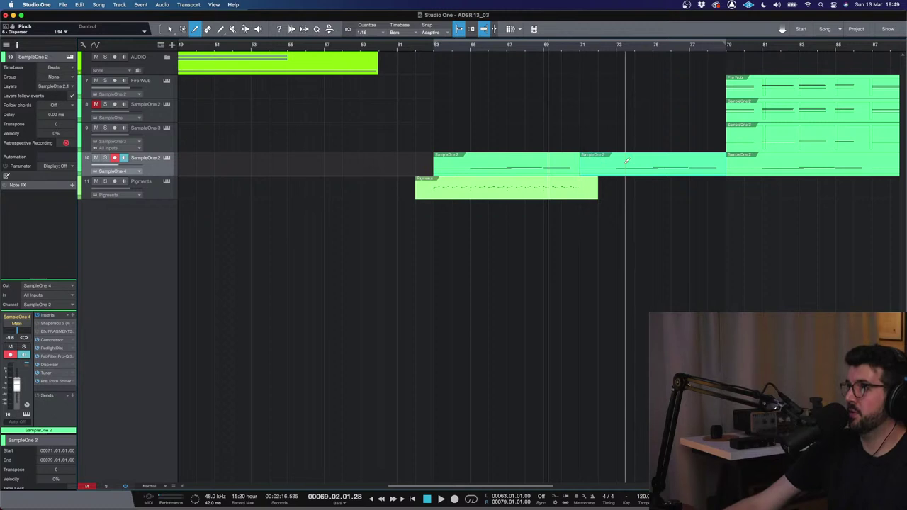
- Trim the Pigments part on track 11 to bars 63–71 and duplicate it to bar 71
{"action": "key", "text": "Delete"}
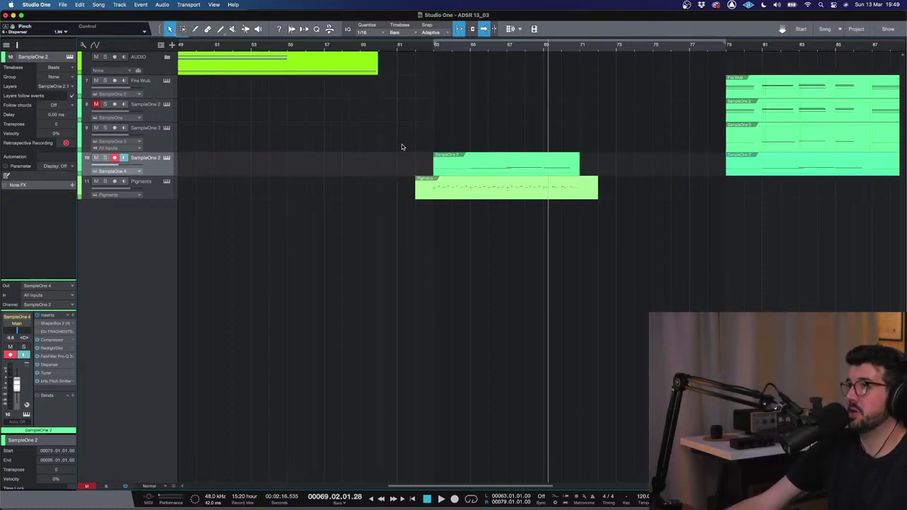
{"action": "key", "text": "super+z"}
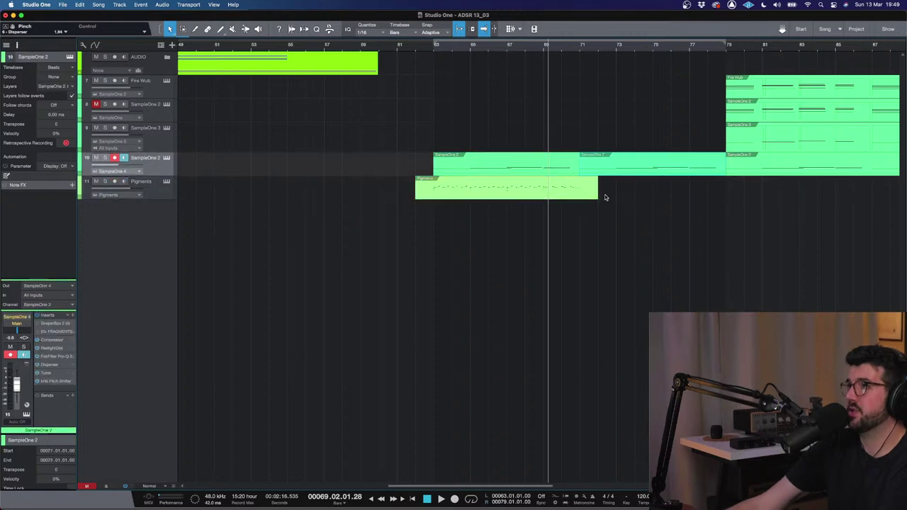
{"action": "left_click_drag", "start_coordinate": [600, 194], "coordinate": [578, 196]}
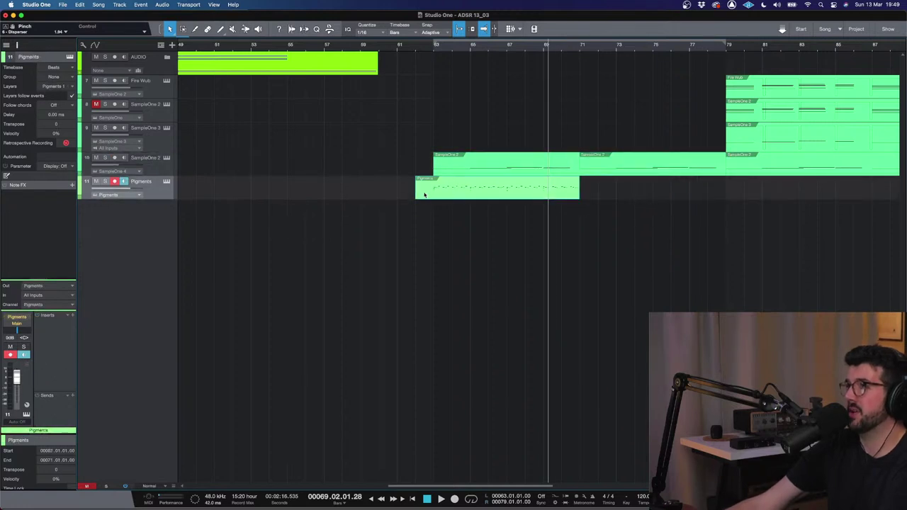
{"action": "left_click_drag", "start_coordinate": [415, 189], "coordinate": [433, 190]}
{"action": "key", "text": "d"}
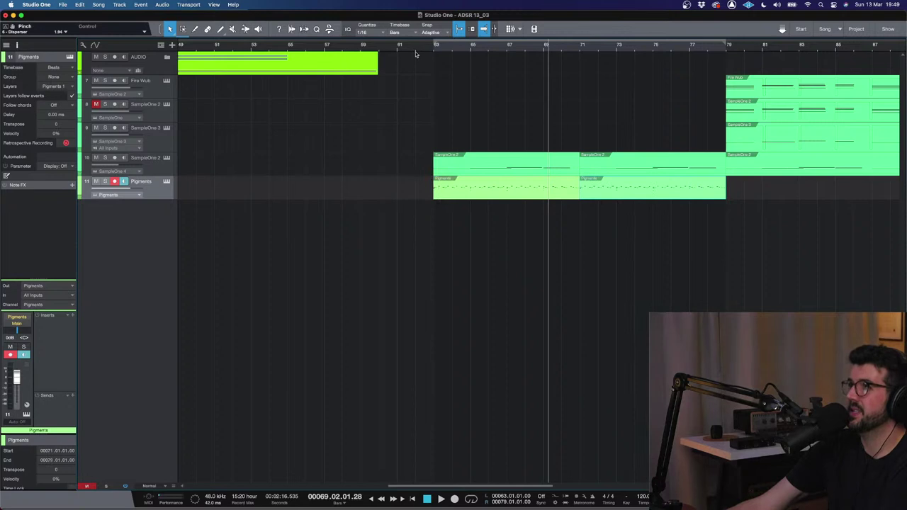
- Replace the track 10 bass from bar 79 with a copy of its bars 63–79, and duplicate the Pigments part to bar 79
{"action": "left_click", "coordinate": [434, 51]}
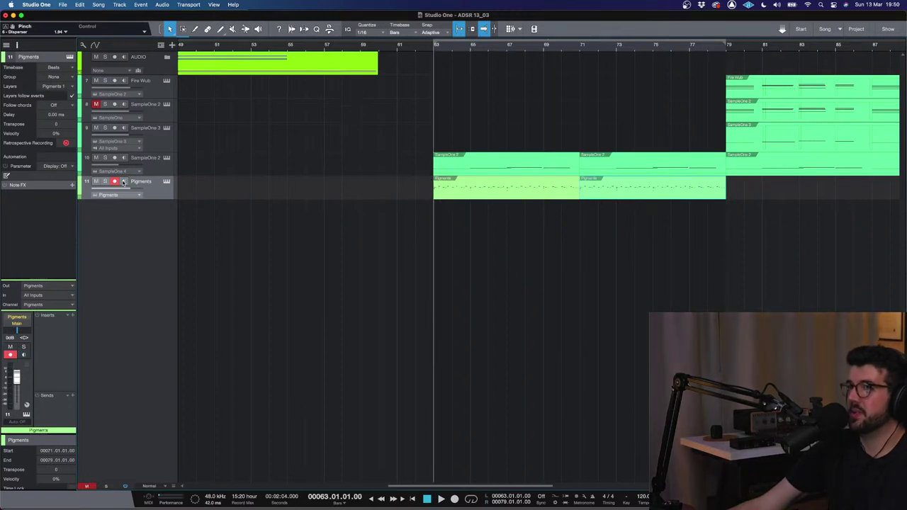
{"action": "left_click", "coordinate": [736, 164]}
{"action": "key", "text": "Delete"}
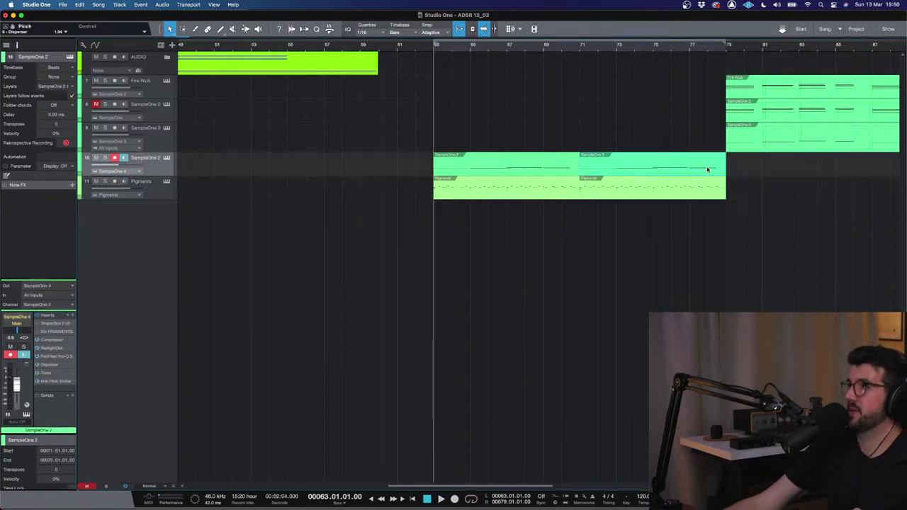
{"action": "key", "text": "ctrl+z"}
{"action": "left_click_drag", "start_coordinate": [673, 223], "coordinate": [557, 192]}
{"action": "key", "text": "d"}
{"action": "key", "text": "w"}
{"action": "key", "text": "w"}
{"action": "key", "text": "w"}
{"action": "key", "text": "w"}
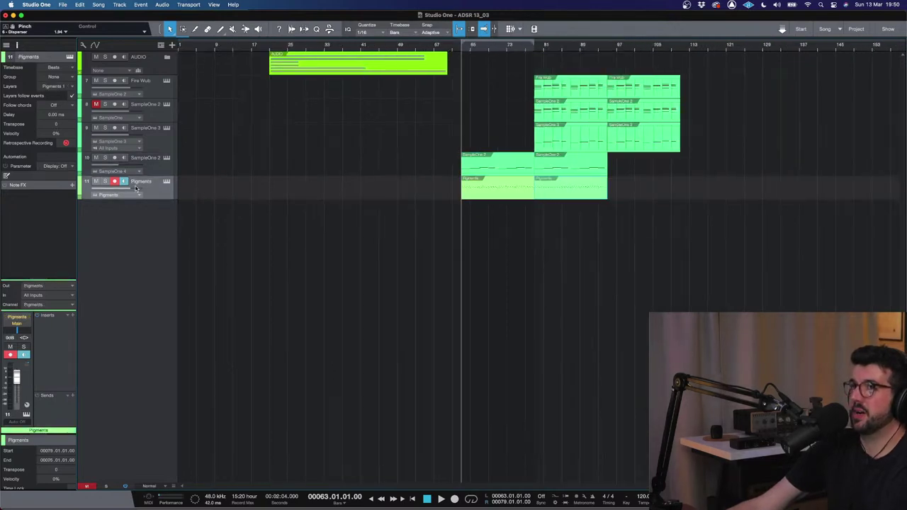
- Undo the Pigments copies after bar 79 and duplicate the bars 63–79 Pigments part once to bar 79
{"action": "left_click", "coordinate": [617, 192]}
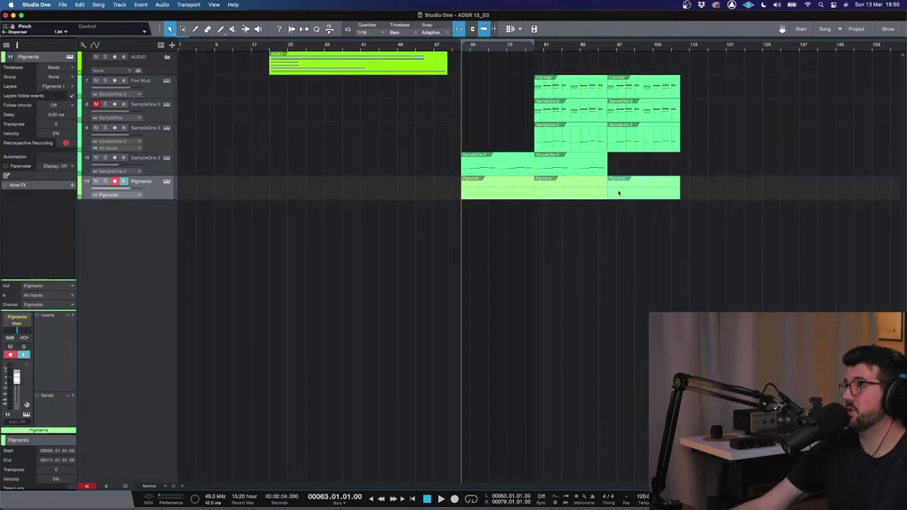
{"action": "key", "text": "ctrl+z"}
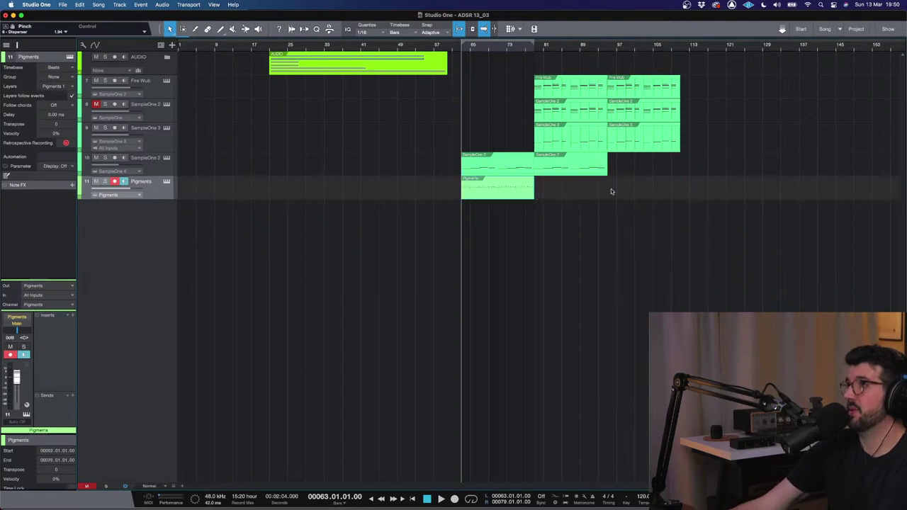
{"action": "key", "text": "e"}
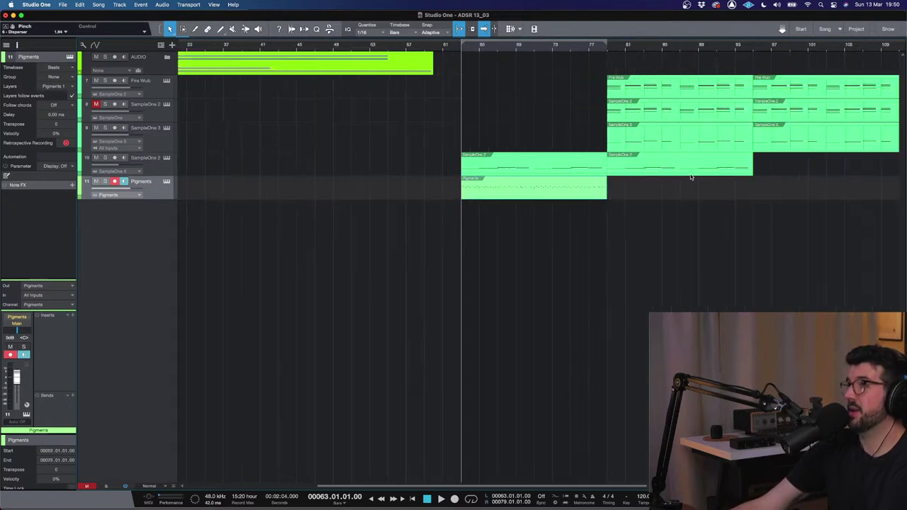
{"action": "left_click", "coordinate": [691, 175]}
{"action": "left_click", "coordinate": [585, 198]}
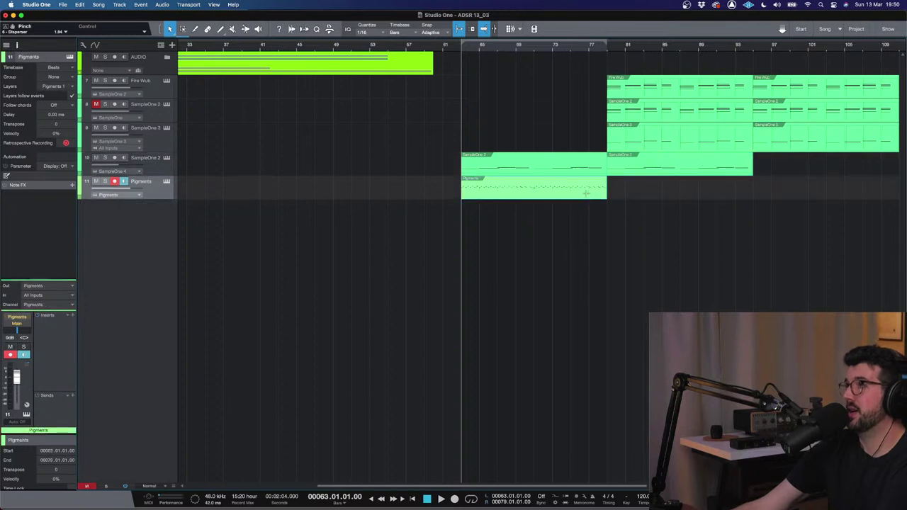
{"action": "key", "text": "d"}
- Duplicate the track 10 bass and Pigments parts at bar 79 together to bar 95
{"action": "left_click_drag", "start_coordinate": [775, 170], "coordinate": [670, 164]}
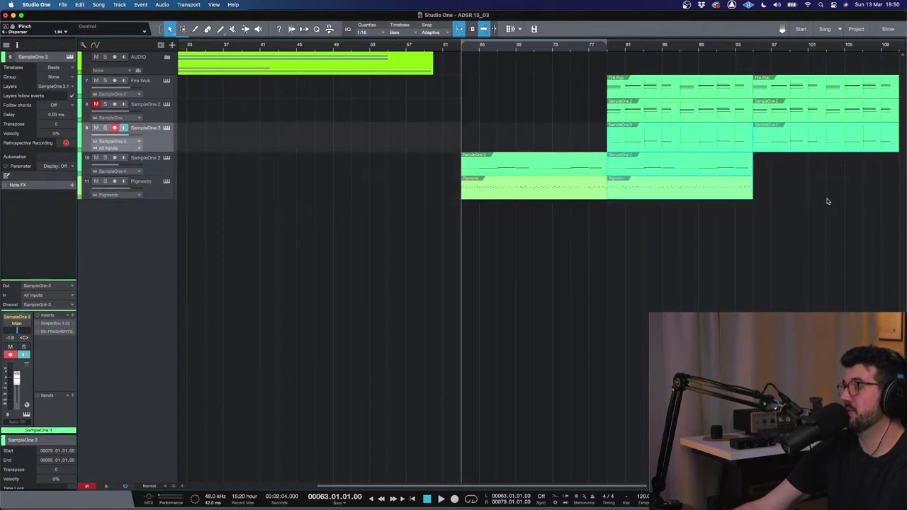
{"action": "left_click_drag", "start_coordinate": [725, 172], "coordinate": [869, 173]}
{"action": "key", "text": "w"}
{"action": "key", "text": "super+z"}
{"action": "left_click_drag", "start_coordinate": [638, 215], "coordinate": [557, 152]}
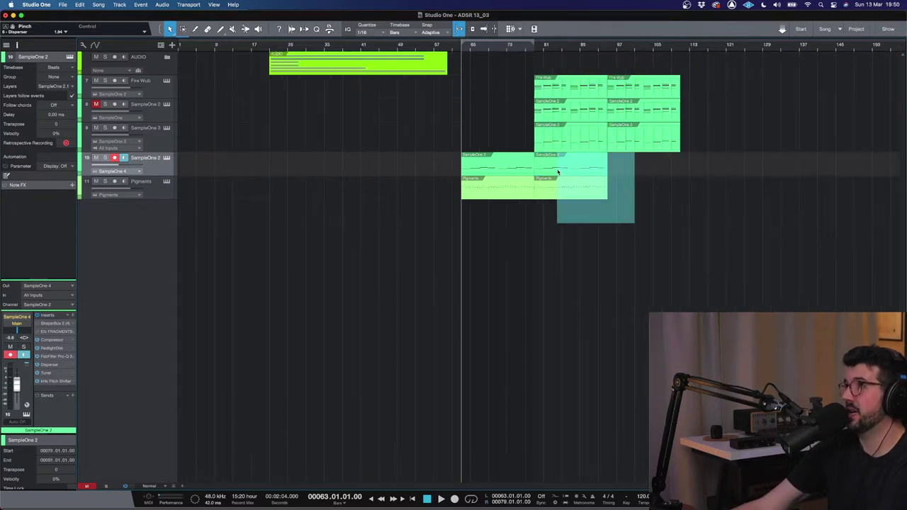
{"action": "key", "text": "d"}
- Play the new section from bar 63 and turn off record arm and monitoring on track 10
{"action": "left_click", "coordinate": [483, 28]}
{"action": "key", "text": "space"}
{"action": "key", "text": "e"}
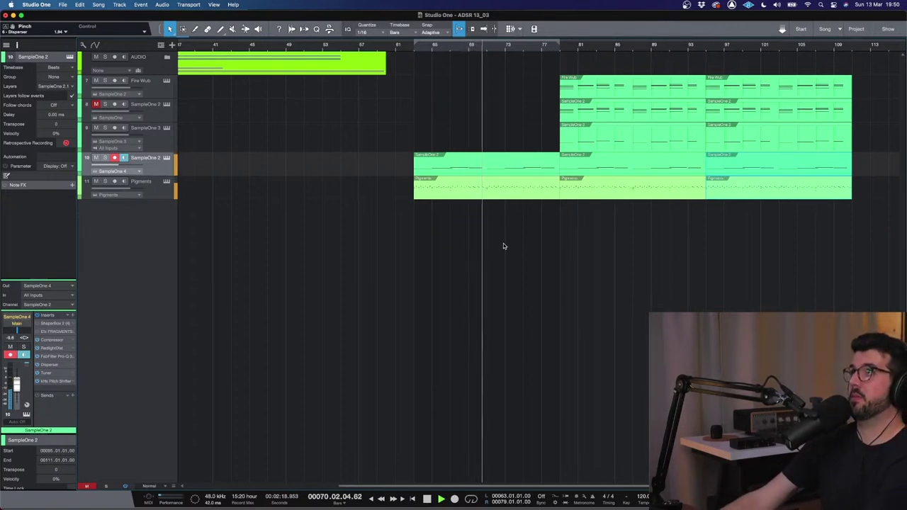
{"action": "scroll", "coordinate": [502, 245], "scroll_direction": "up", "scroll_amount": 4}
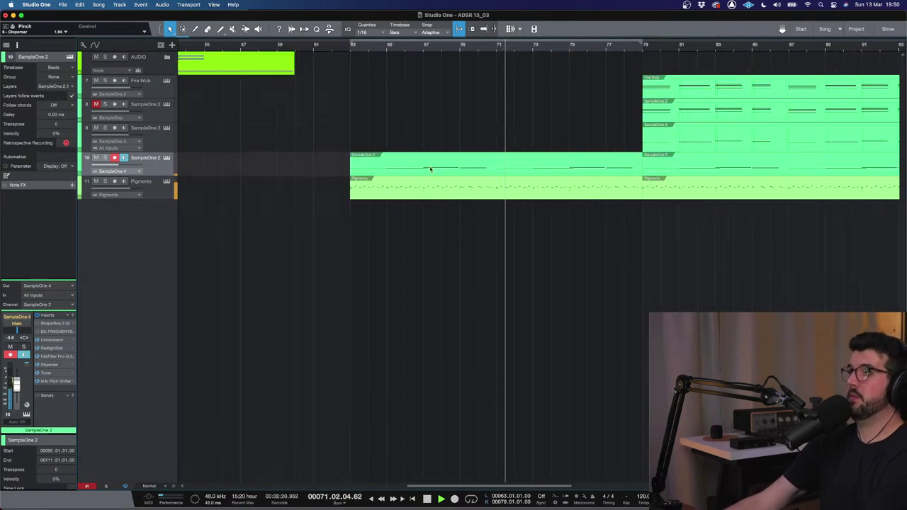
{"action": "scroll", "coordinate": [431, 170], "scroll_direction": "down", "scroll_amount": 4}
{"action": "left_click", "coordinate": [122, 158]}
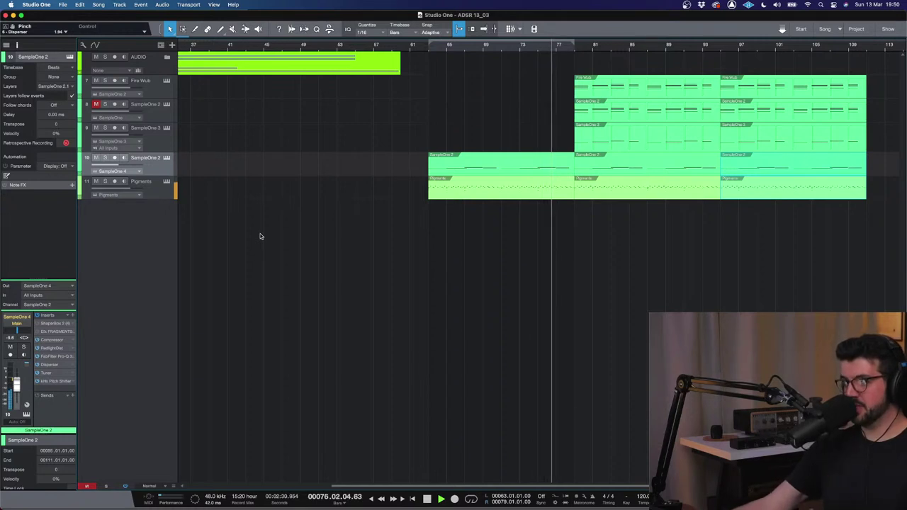
{"action": "key", "text": "e"}
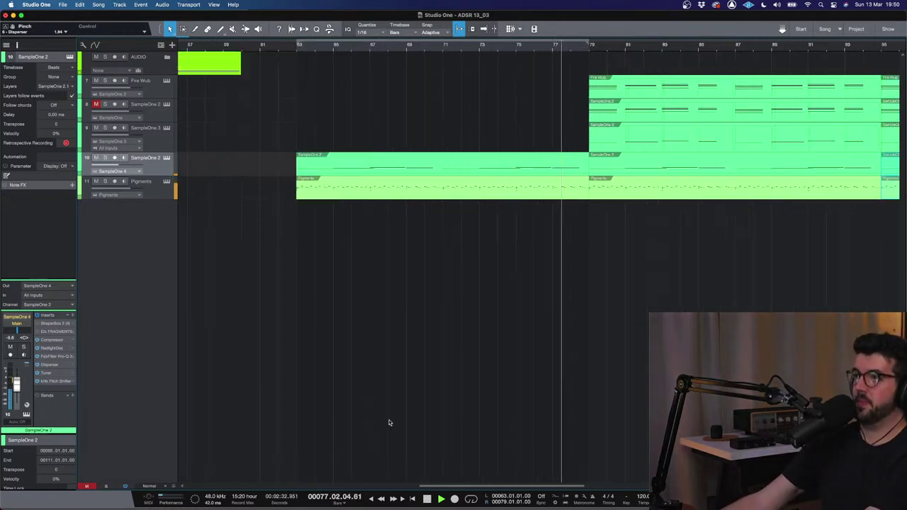
{"action": "scroll", "coordinate": [481, 486], "scroll_direction": "right", "scroll_amount": 3}
{"action": "key", "text": "w"}
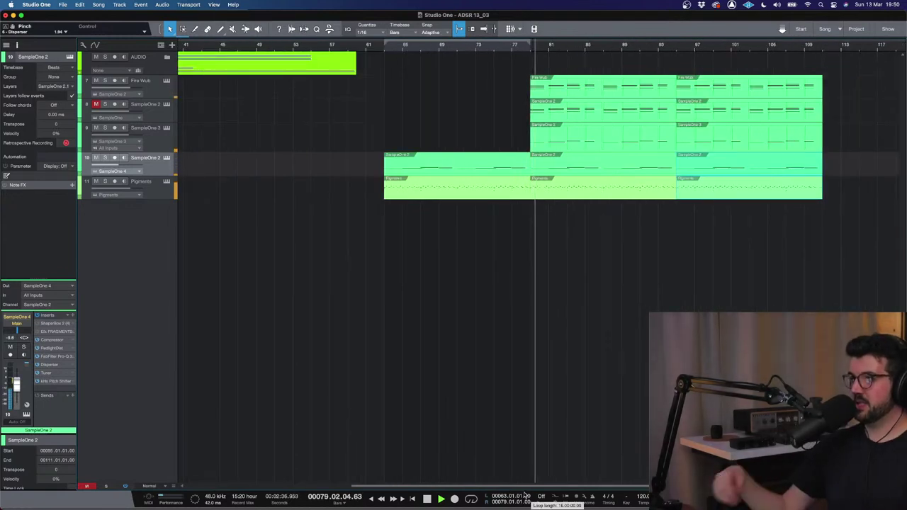
- Audition the layers from bar 79 with track 8 unmuted and Fire Wub and SampleOne 3 on tracks 7 and 9 muted
{"action": "key", "text": "f"}
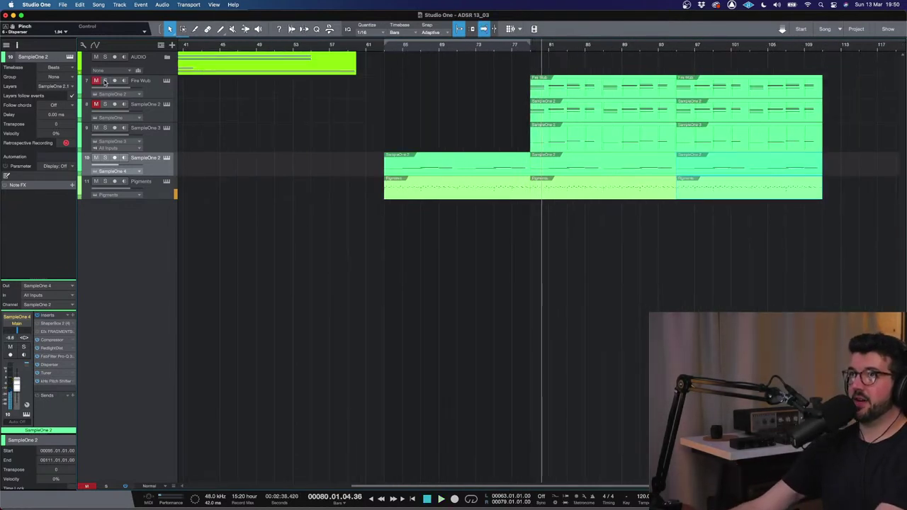
{"action": "left_click", "coordinate": [530, 49]}
{"action": "key", "text": "space"}
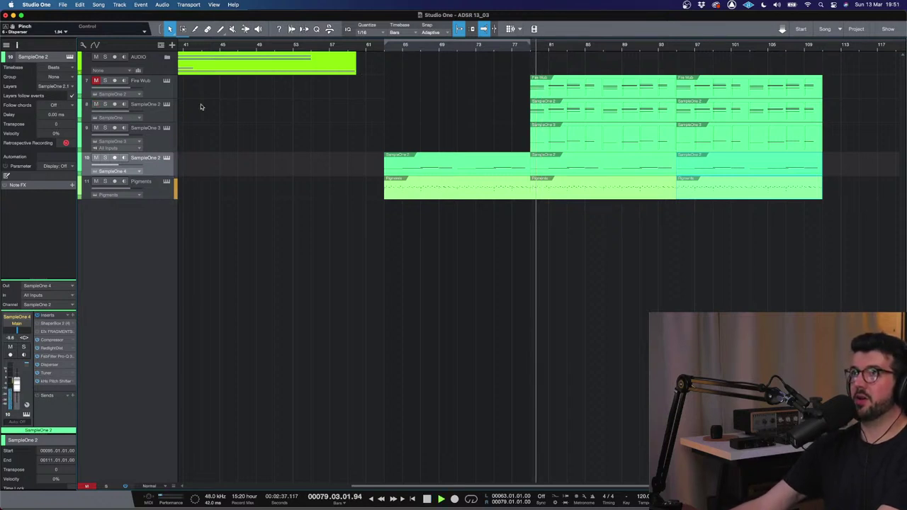
{"action": "left_click", "coordinate": [120, 135]}
{"action": "left_click", "coordinate": [95, 128]}
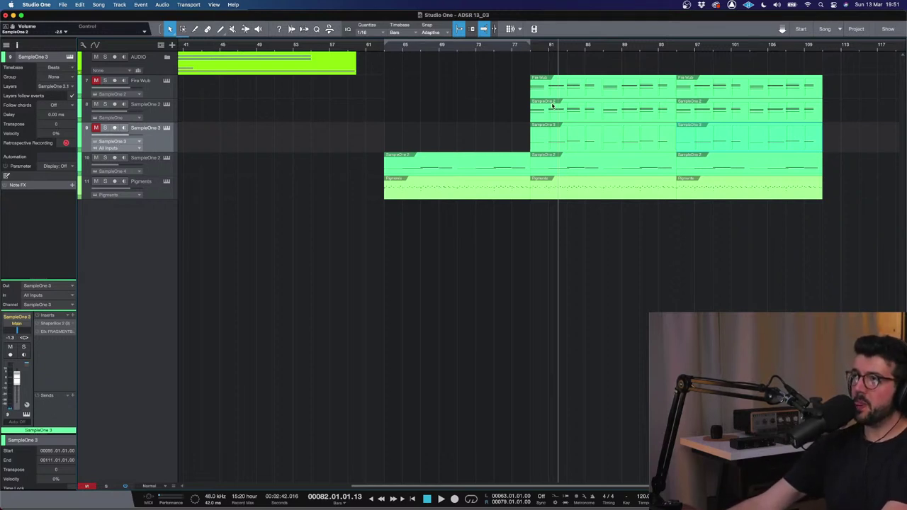
- Clear the solo on track 8 and play the combined layers again from bar 79
{"action": "left_click", "coordinate": [530, 48]}
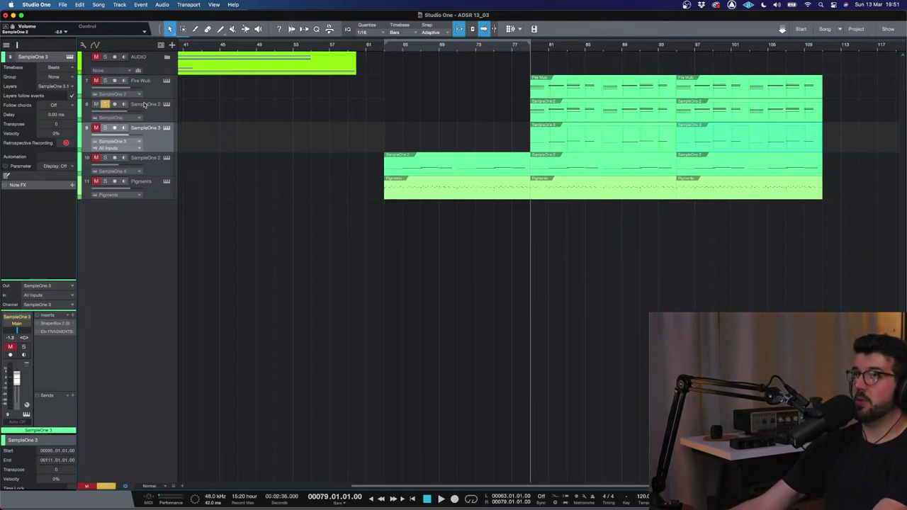
{"action": "left_click", "coordinate": [106, 104]}
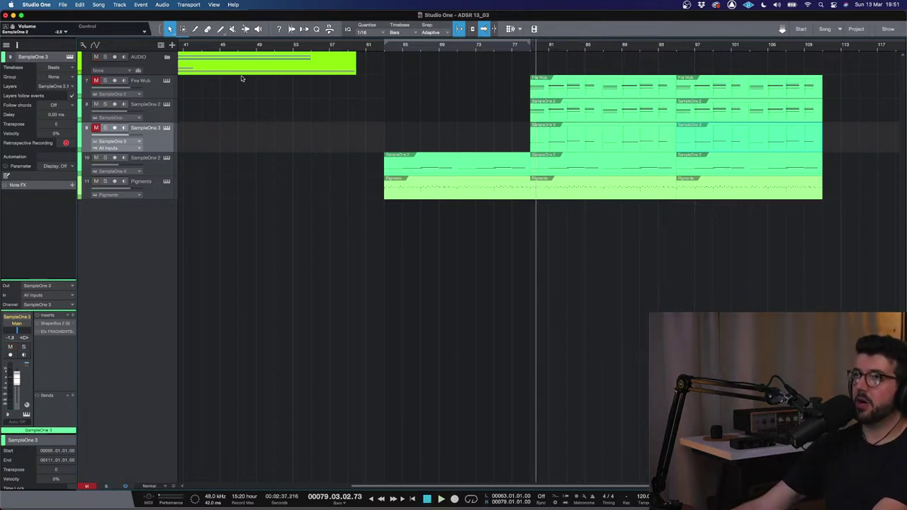
{"action": "left_click", "coordinate": [531, 52]}
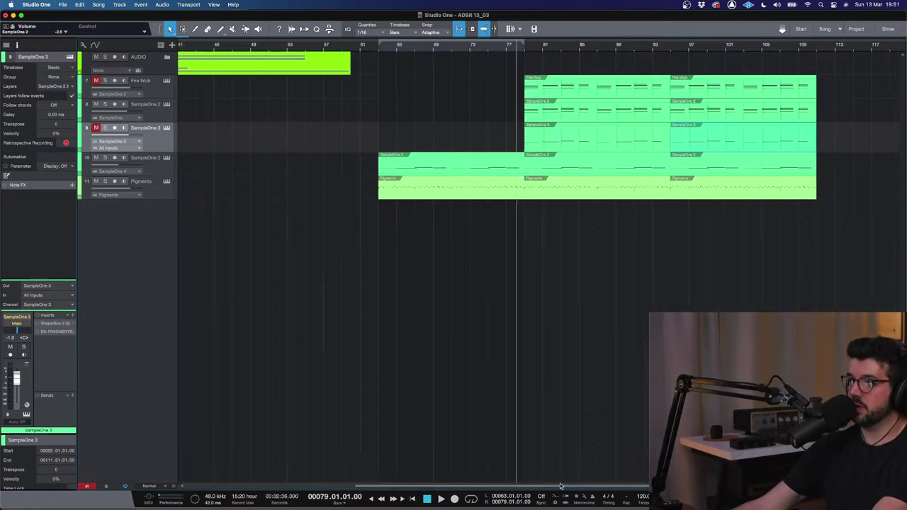
{"action": "scroll", "coordinate": [548, 480], "scroll_direction": "right", "scroll_amount": 5}
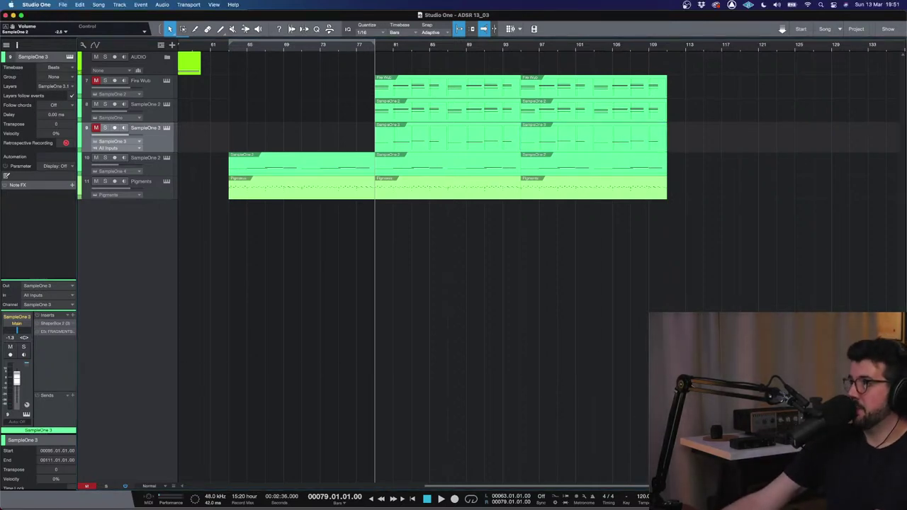
- Browse the instruments by vendor and add ADSR Sample Manager on a new track
{"action": "key", "text": "F5"}
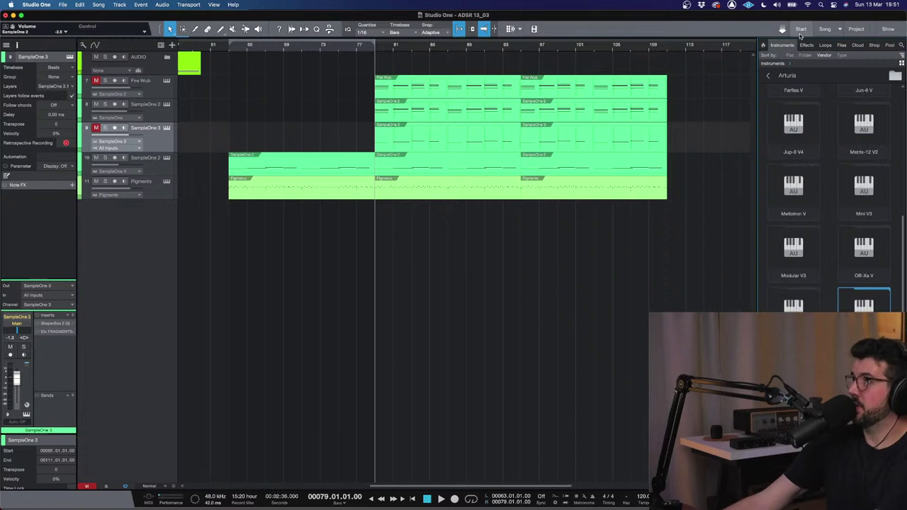
{"action": "left_click", "coordinate": [769, 75]}
{"action": "left_click", "coordinate": [880, 172]}
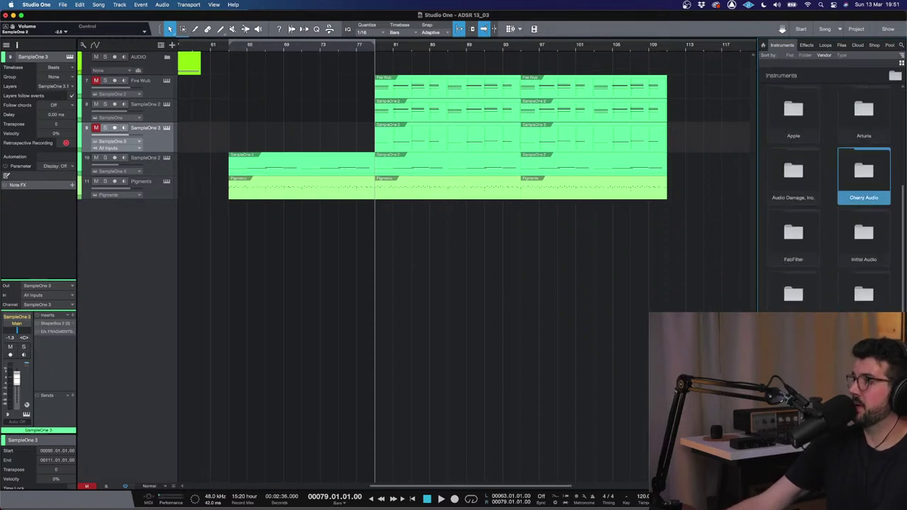
{"action": "scroll", "coordinate": [836, 191], "scroll_direction": "down", "scroll_amount": 4}
{"action": "double_click", "coordinate": [792, 347]}
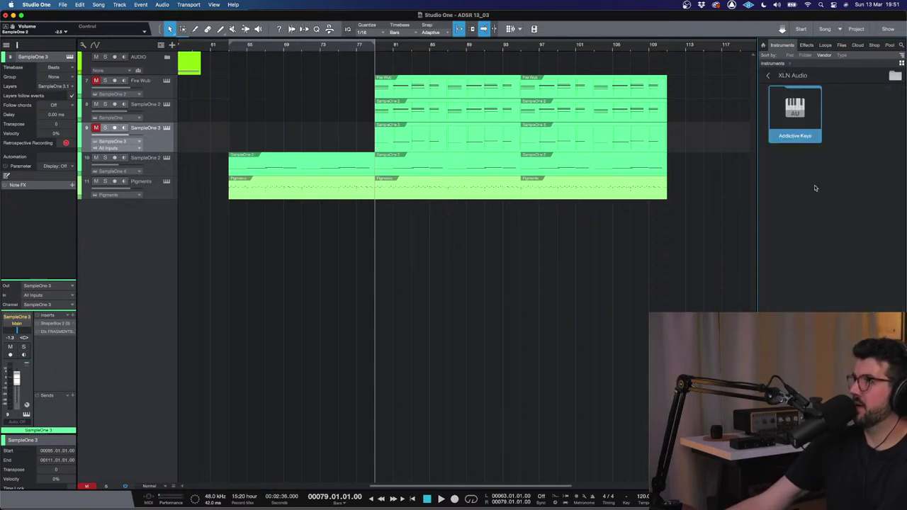
{"action": "left_click", "coordinate": [771, 75]}
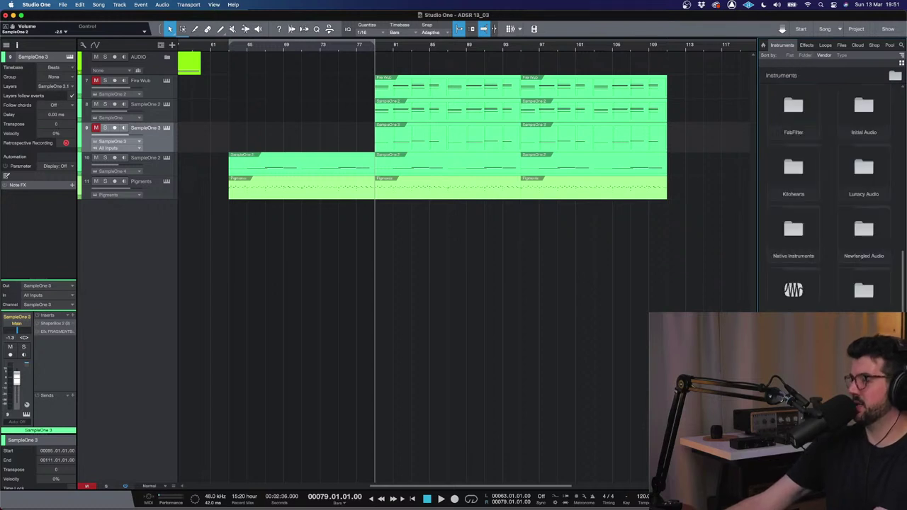
{"action": "scroll", "coordinate": [843, 283], "scroll_direction": "up", "scroll_amount": 5}
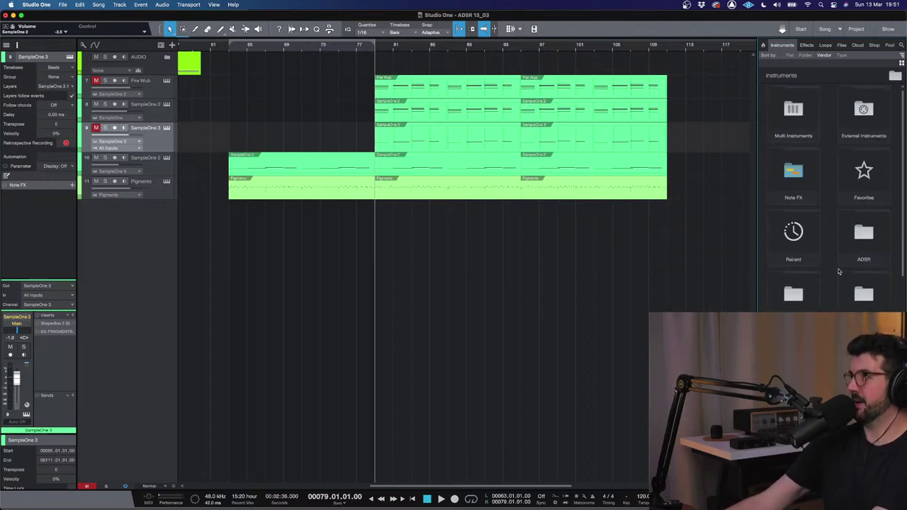
{"action": "left_click", "coordinate": [870, 223]}
{"action": "double_click", "coordinate": [868, 239]}
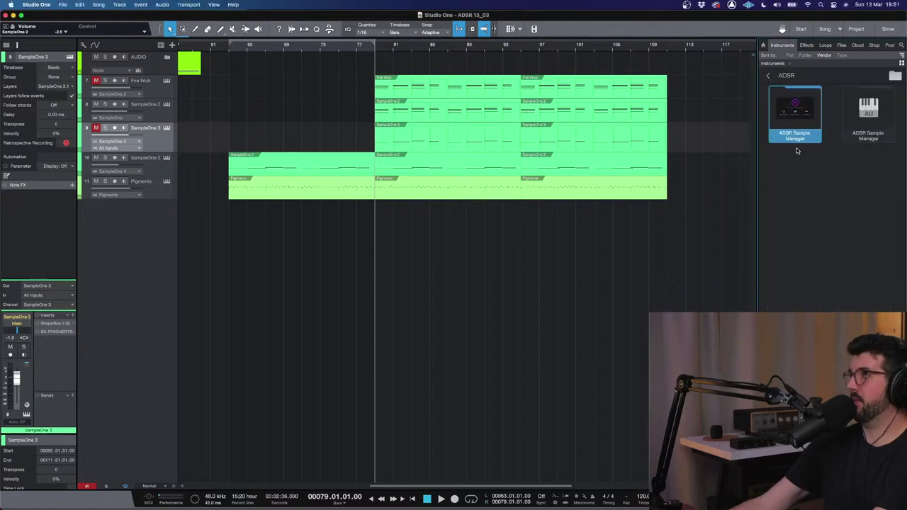
{"action": "left_click_drag", "start_coordinate": [792, 114], "coordinate": [685, 227]}
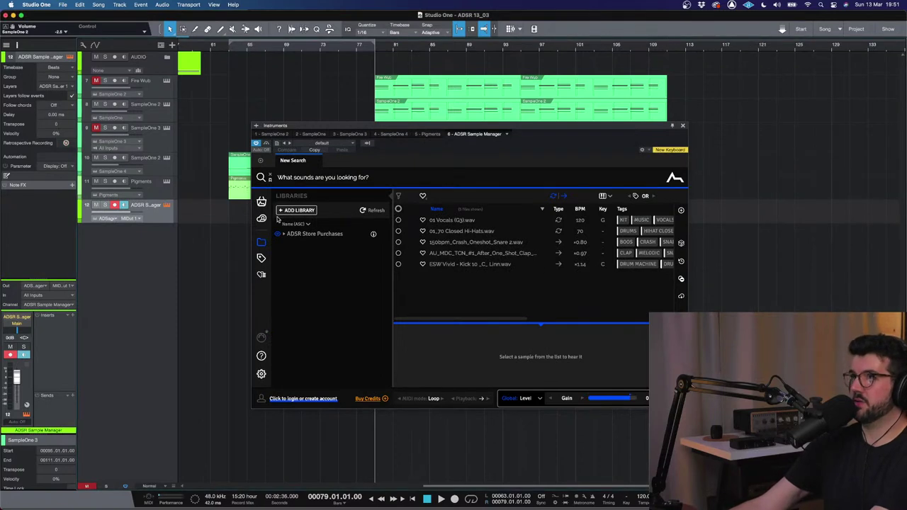
- Search the ADSR Store for "drum" and view the tags of the listed samples
{"action": "left_click", "coordinate": [262, 201]}
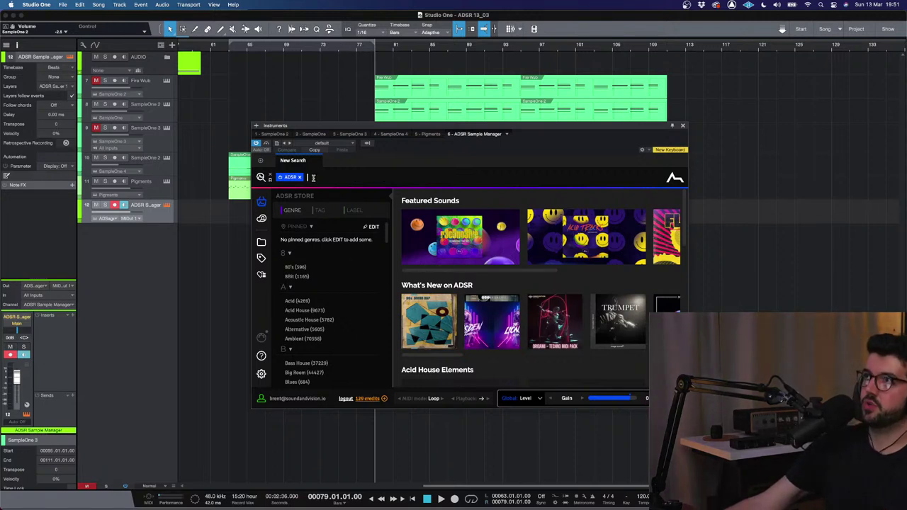
{"action": "type", "text": "drum"}
{"action": "key", "text": "Return"}
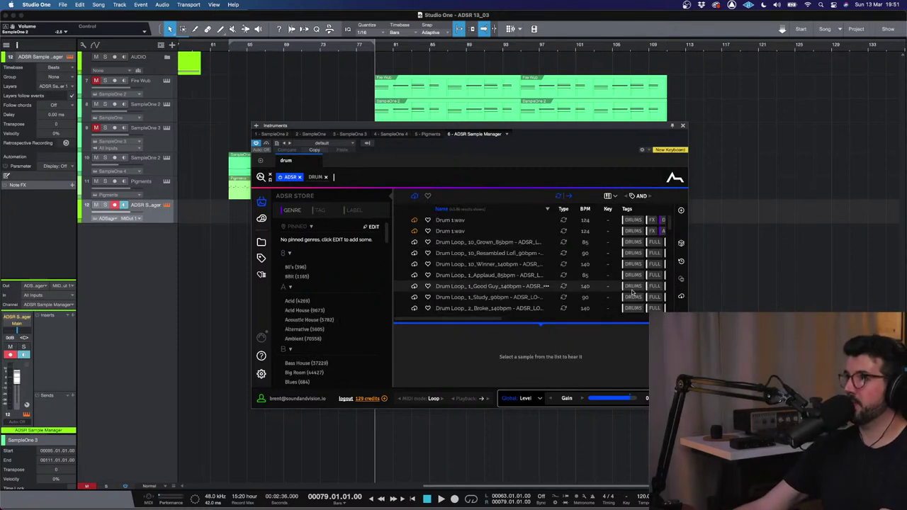
{"action": "left_click_drag", "start_coordinate": [496, 318], "coordinate": [546, 320]}
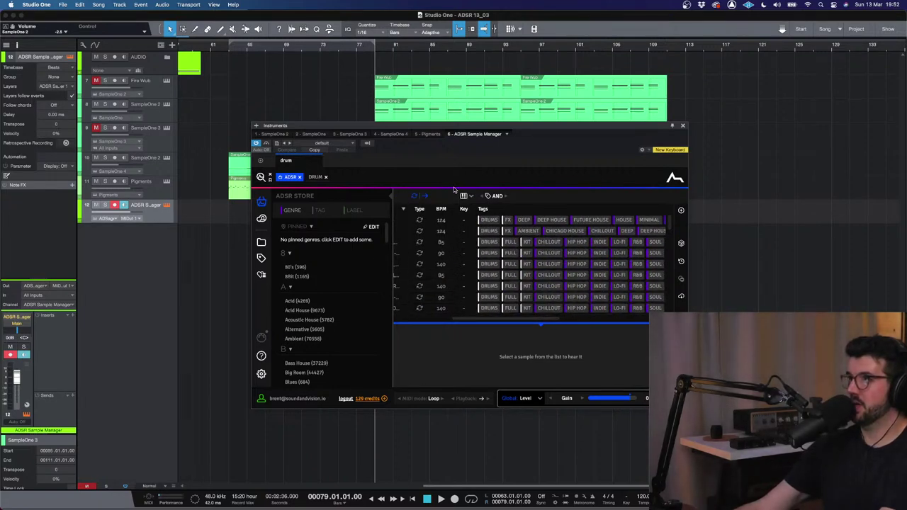
- Try to refine the drum search with "loop", and audition the 1_Study_90bpm and 2_Broke_140bpm drum loops
{"action": "left_click", "coordinate": [344, 175]}
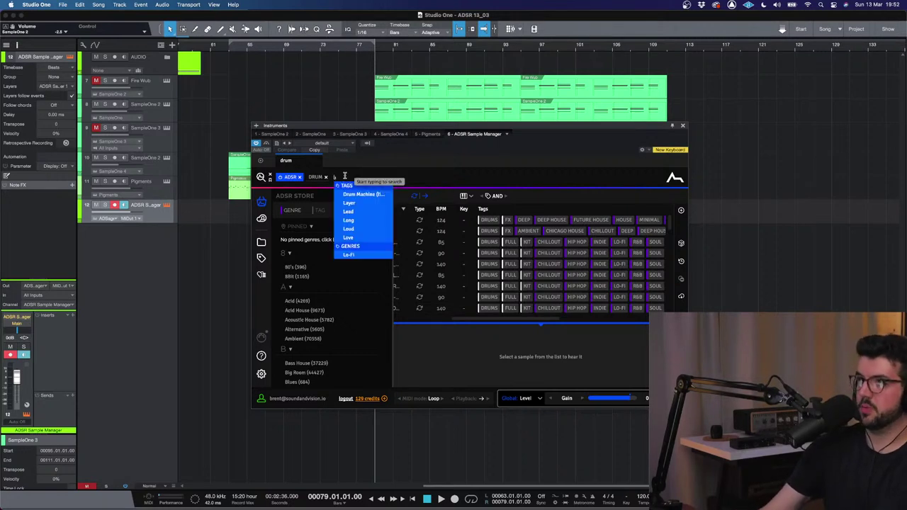
{"action": "type", "text": "loop"}
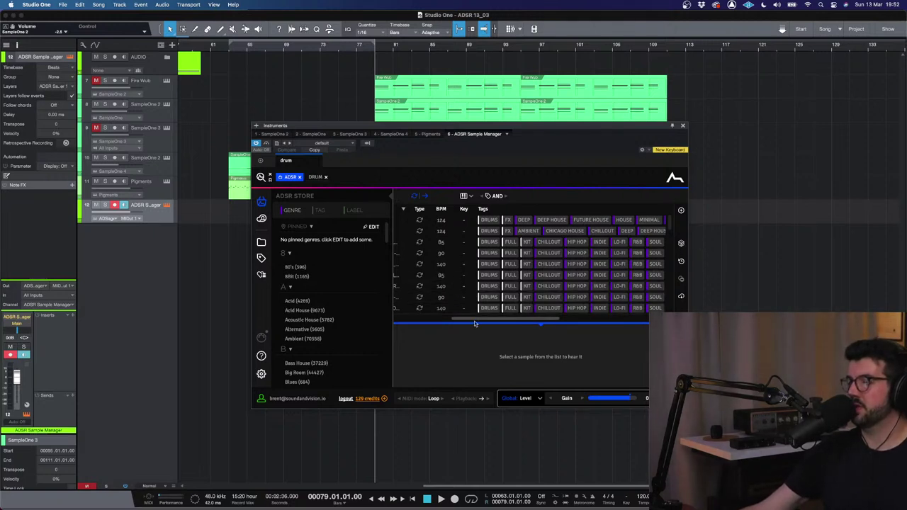
{"action": "left_click_drag", "start_coordinate": [474, 321], "coordinate": [441, 321]}
{"action": "left_click", "coordinate": [433, 298]}
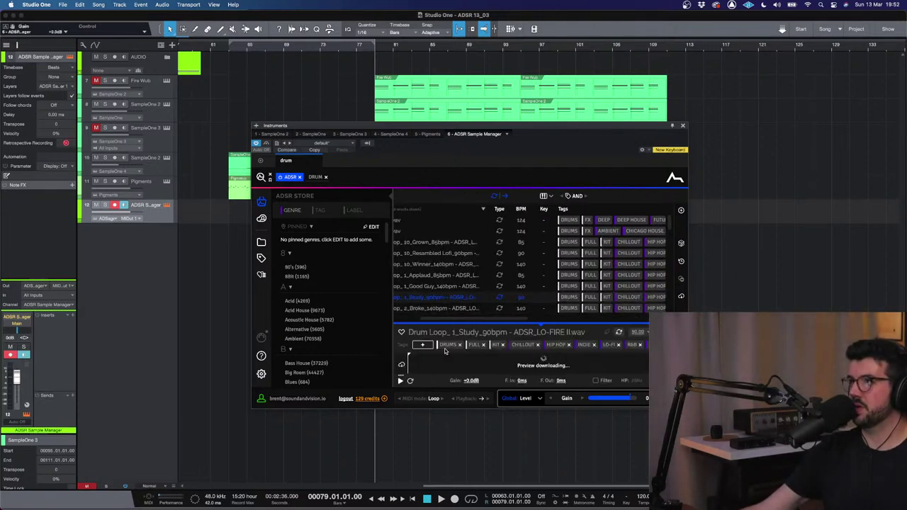
{"action": "scroll", "coordinate": [430, 319], "scroll_direction": "left", "scroll_amount": 3}
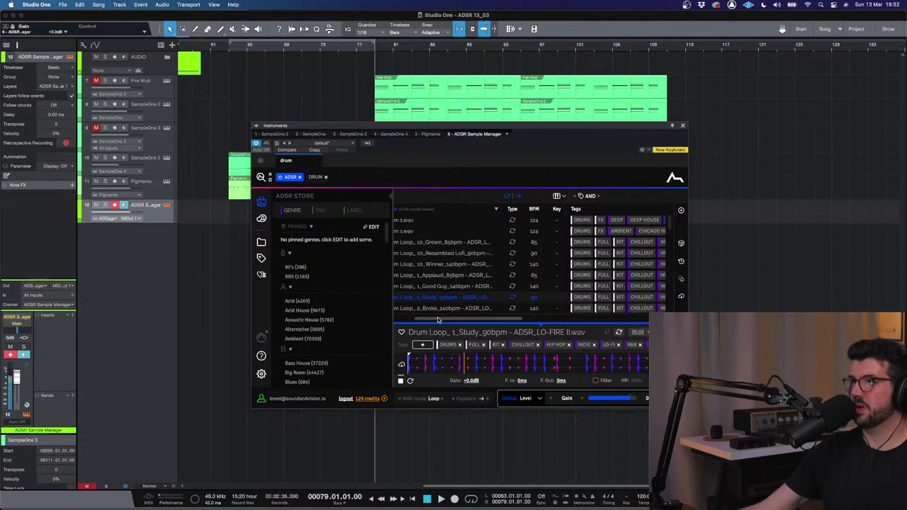
{"action": "left_click", "coordinate": [437, 309]}
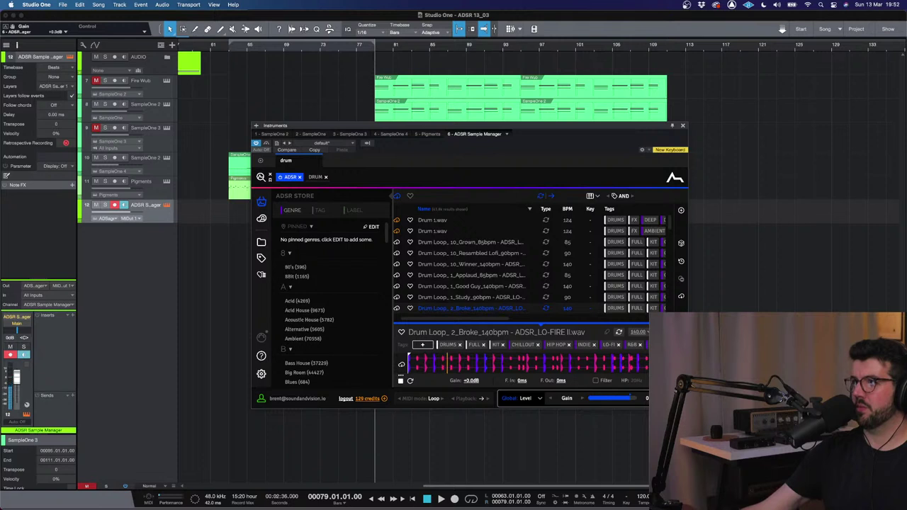
- Audition and download Drum Loop_ 1_Good Guy_140bpm, and place it on a new track at bar 63
{"action": "left_click", "coordinate": [488, 287]}
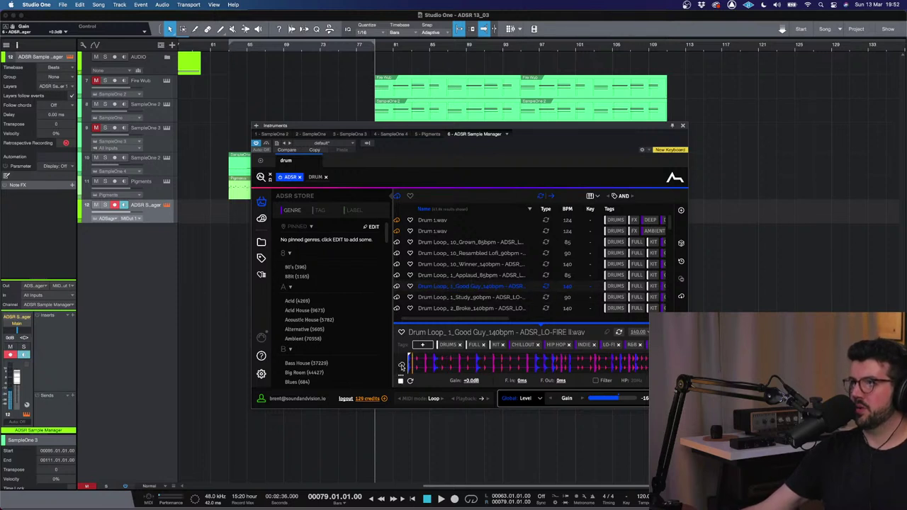
{"action": "left_click", "coordinate": [682, 245]}
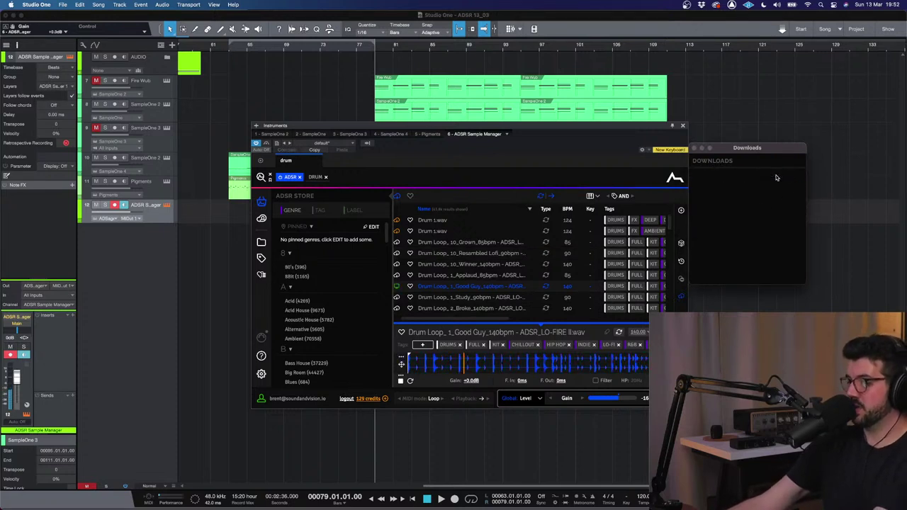
{"action": "scroll", "coordinate": [577, 250], "scroll_direction": "down", "scroll_amount": 3}
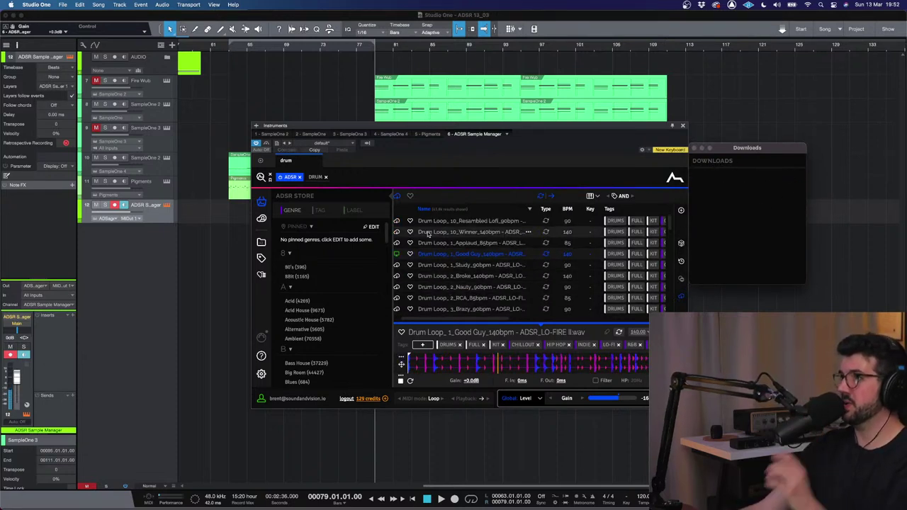
{"action": "left_click_drag", "start_coordinate": [424, 259], "coordinate": [238, 234]}
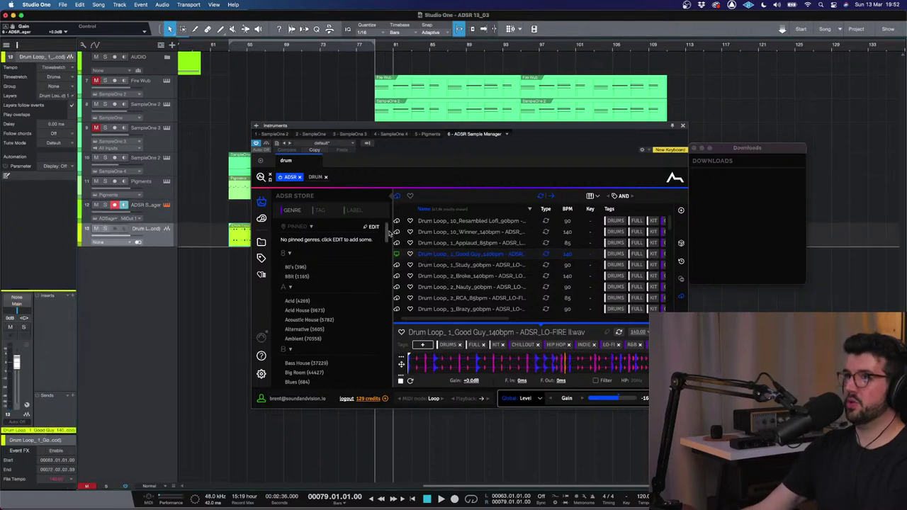
{"action": "left_click", "coordinate": [401, 381]}
{"action": "left_click", "coordinate": [683, 126]}
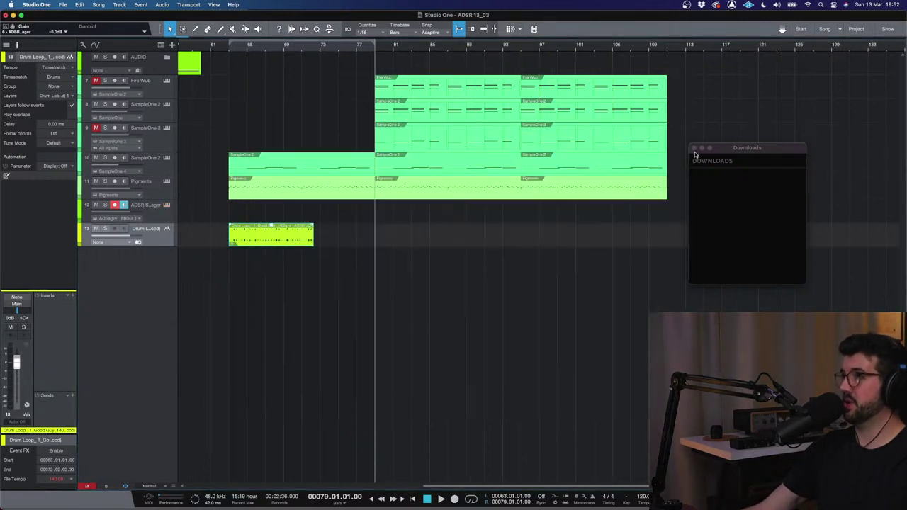
- Move the drum loop on track 13 to bar 79, solo the track and play it from there
{"action": "left_click_drag", "start_coordinate": [281, 235], "coordinate": [425, 236]}
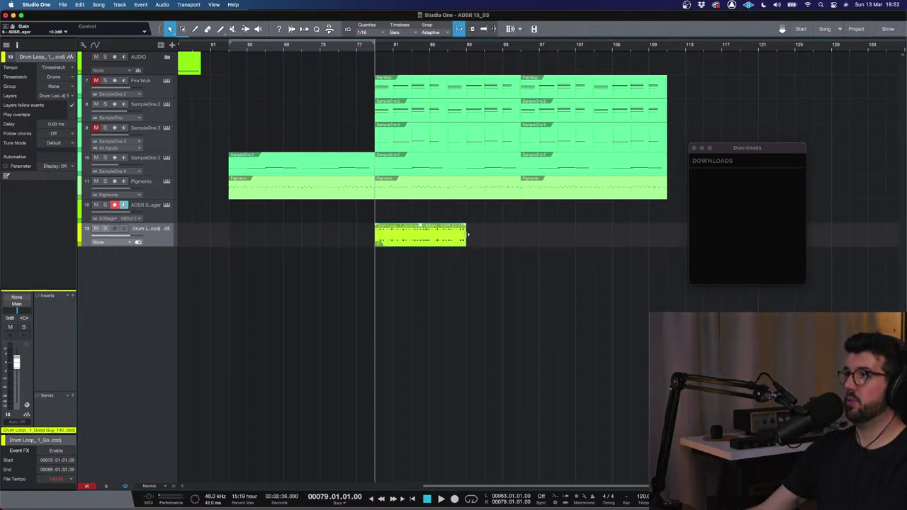
{"action": "key", "text": "d"}
{"action": "key", "text": "ctrl+z"}
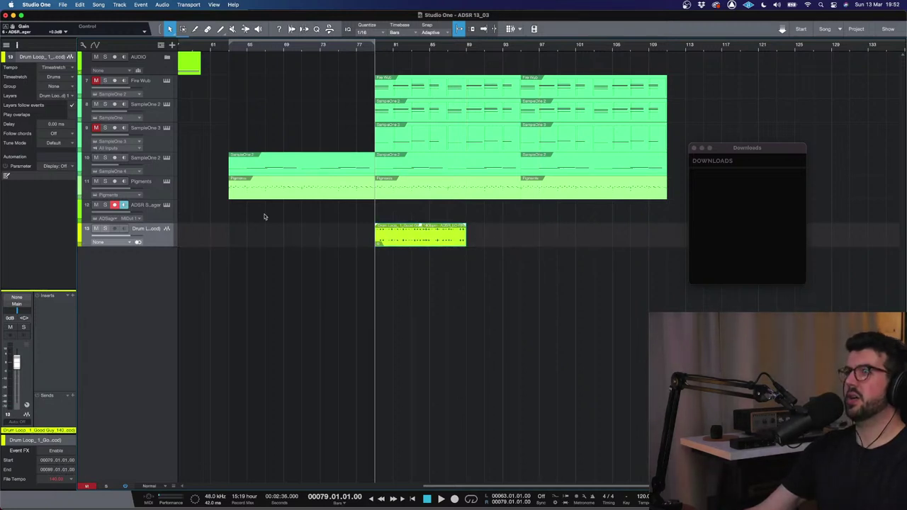
{"action": "left_click", "coordinate": [105, 229]}
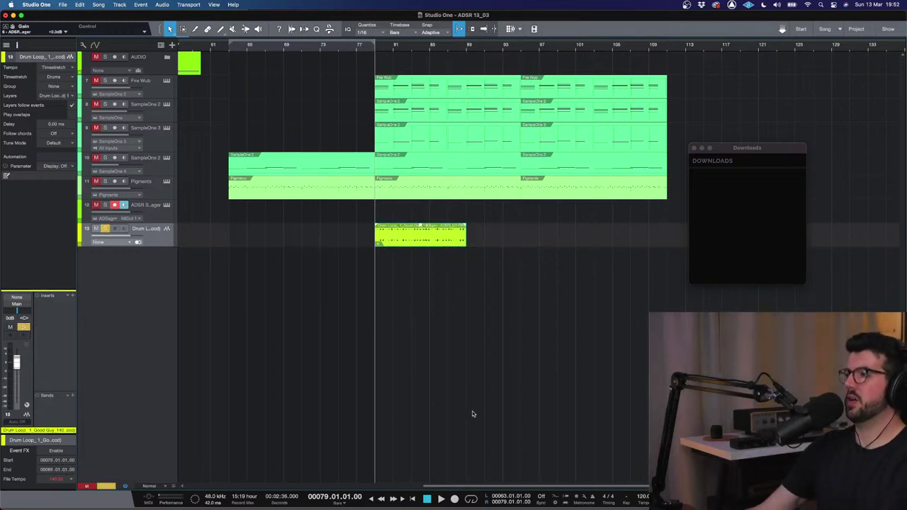
{"action": "key", "text": "f"}
{"action": "key", "text": "space"}
{"action": "key", "text": "e"}
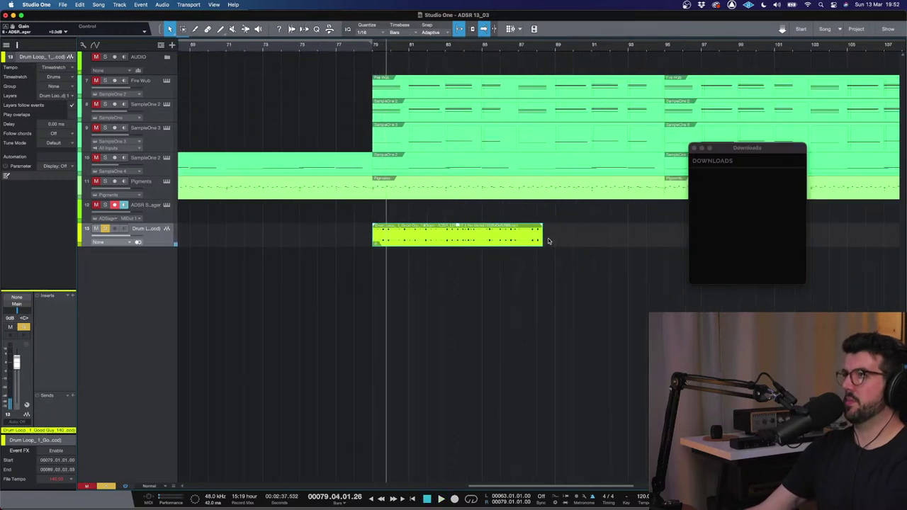
- Trim the drum loop to end at bar 87 and duplicate it so the copy runs to bar 95
{"action": "left_click_drag", "start_coordinate": [547, 241], "coordinate": [521, 240]}
{"action": "key", "text": "super+z"}
{"action": "key", "text": "super+shift+z"}
{"action": "key", "text": "super+d"}
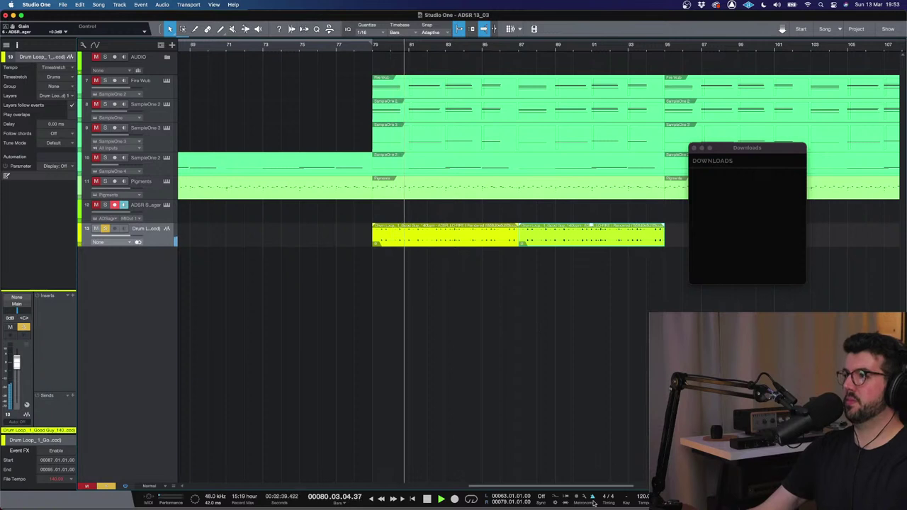
{"action": "key", "text": "space"}
{"action": "key", "text": "w"}
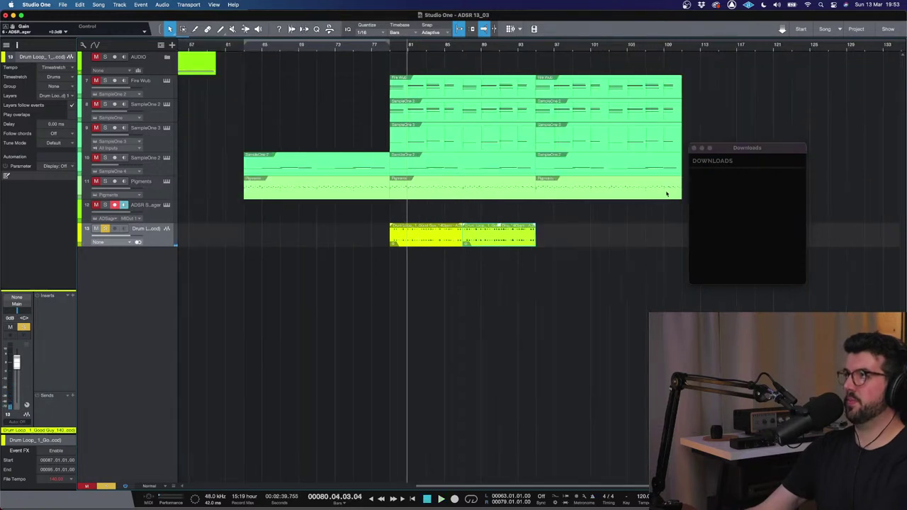
- Close the Downloads window, audition the doubled drum loop and clear the solo on track 13
{"action": "left_click", "coordinate": [694, 149]}
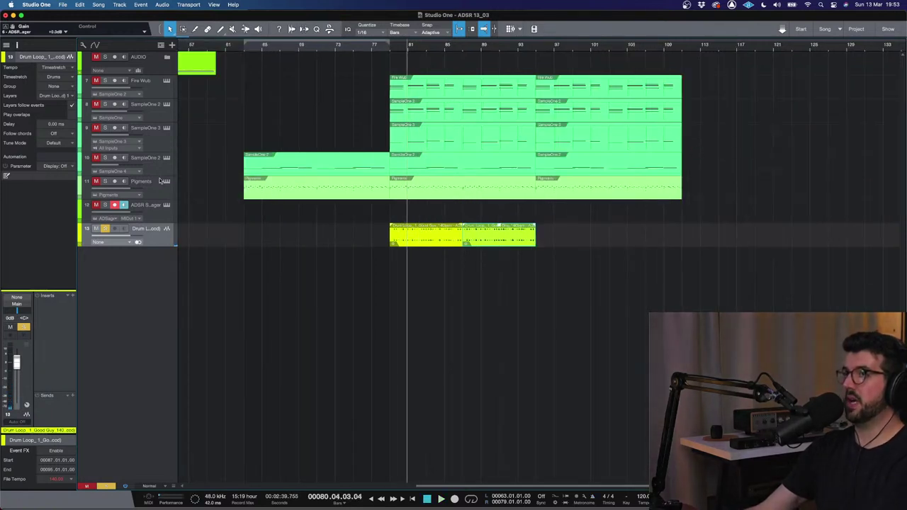
{"action": "left_click", "coordinate": [113, 206]}
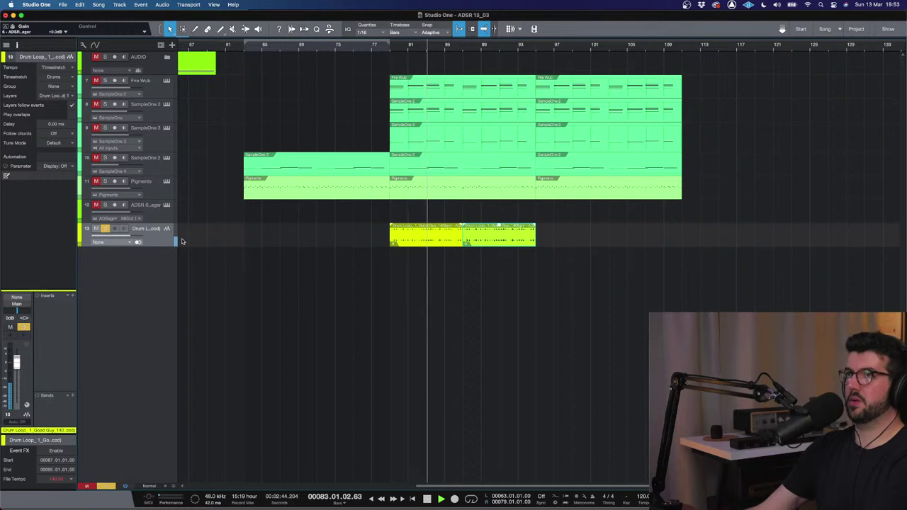
{"action": "left_click", "coordinate": [146, 206]}
{"action": "left_click", "coordinate": [101, 229]}
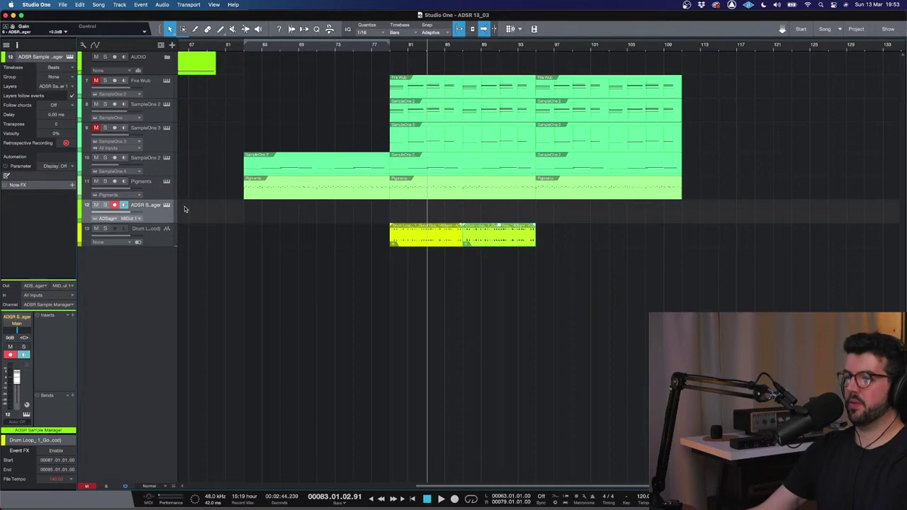
- Reopen ADSR Sample Manager and audition further LO-FIRE II drum loops, including 6_Don__85bpm, 5_Sexy_90bpm and the 3_Fenominal_85bpm tops
{"action": "left_click", "coordinate": [167, 205]}
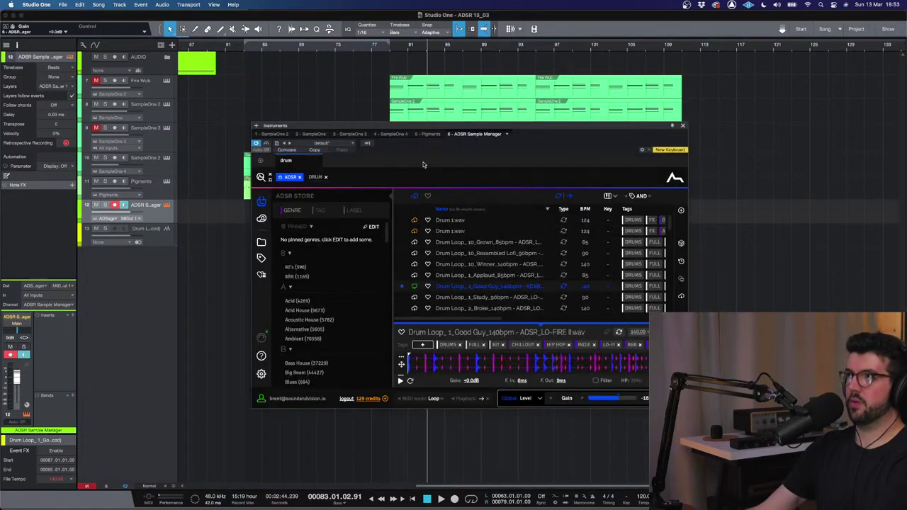
{"action": "scroll", "coordinate": [460, 269], "scroll_direction": "down", "scroll_amount": 5}
{"action": "left_click", "coordinate": [458, 293]}
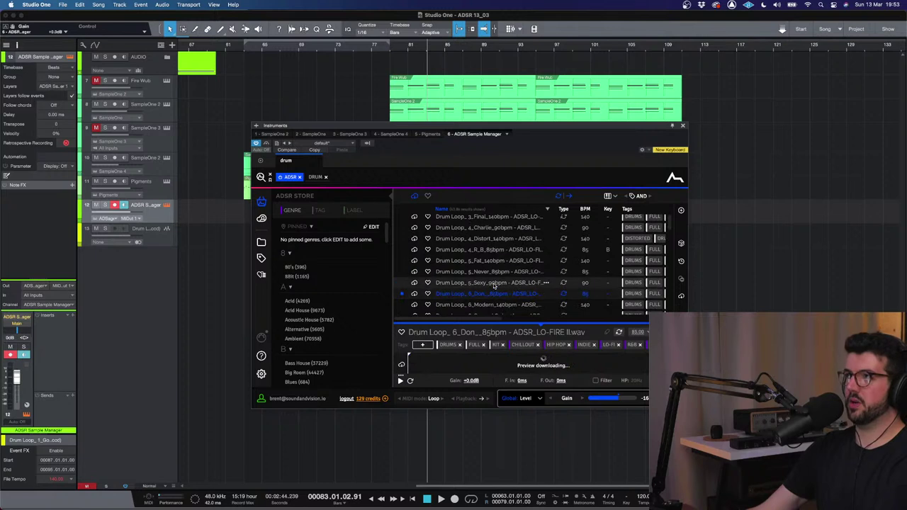
{"action": "key", "text": "Down"}
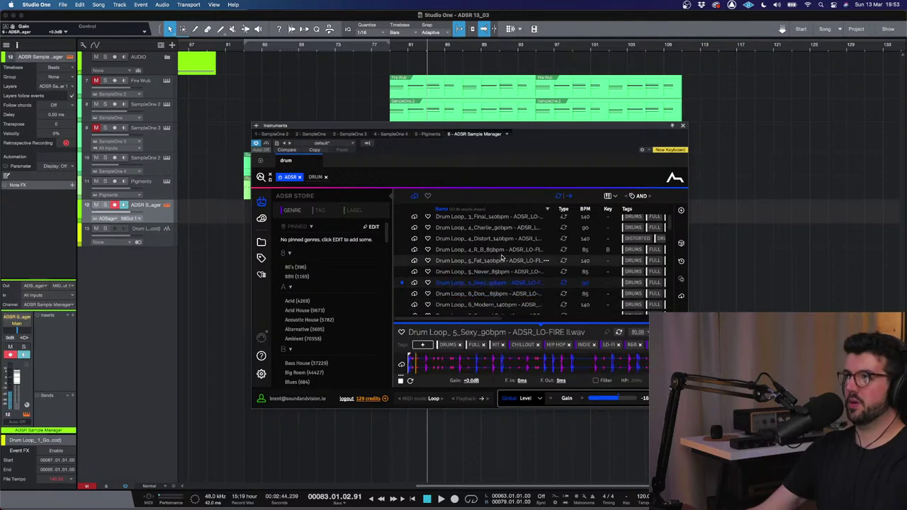
{"action": "left_click", "coordinate": [500, 250]}
{"action": "left_click", "coordinate": [509, 305]}
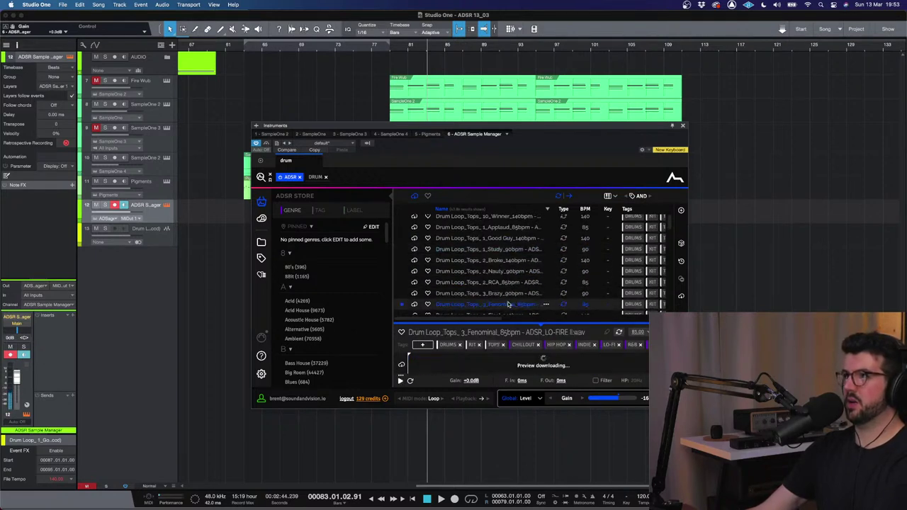
- Audition the 9_Organic_140bpm tops loop and the ESW Vibes Kit 03 drum kicks and fills
{"action": "scroll", "coordinate": [508, 304], "scroll_direction": "down", "scroll_amount": 5}
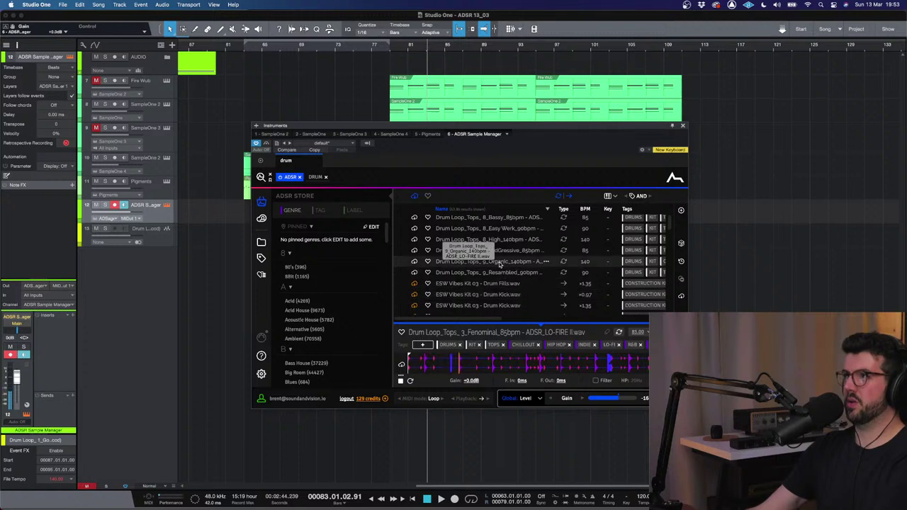
{"action": "left_click", "coordinate": [500, 261]}
{"action": "left_click", "coordinate": [506, 294]}
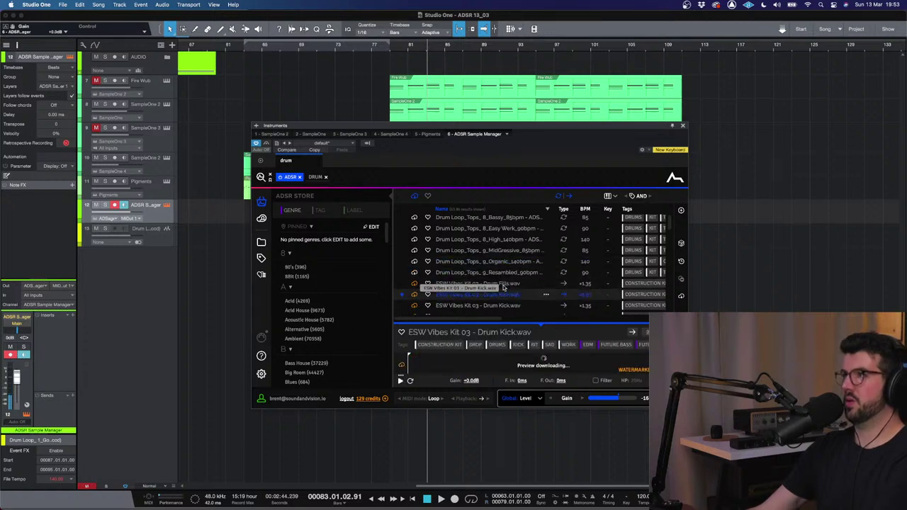
{"action": "left_click", "coordinate": [510, 305]}
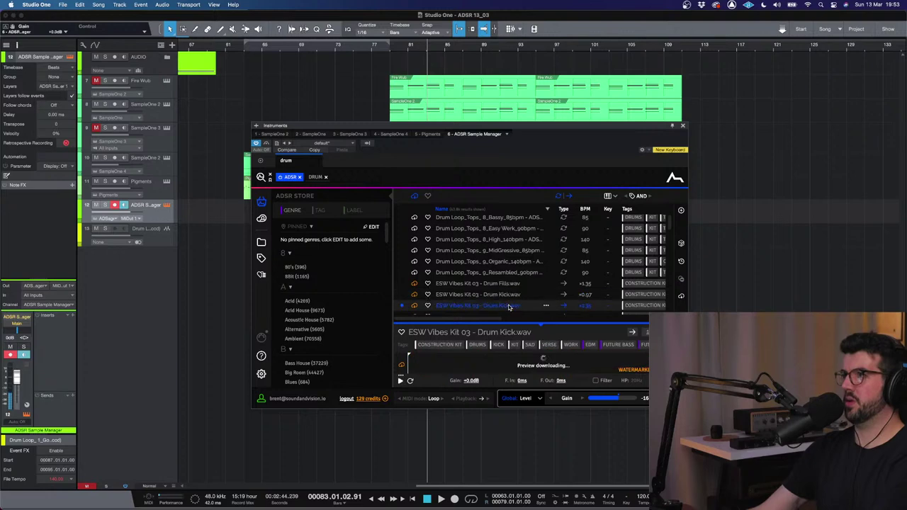
{"action": "left_click", "coordinate": [508, 282]}
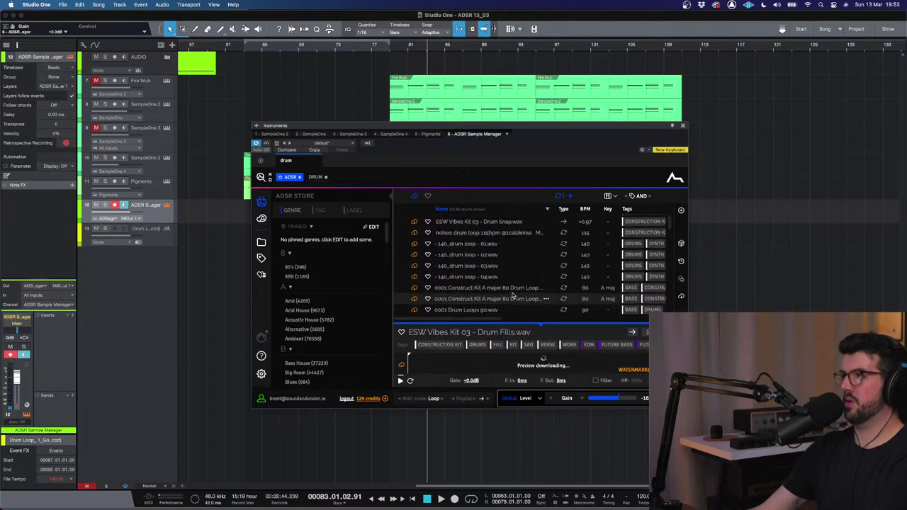
{"action": "scroll", "coordinate": [496, 272], "scroll_direction": "up", "scroll_amount": 10}
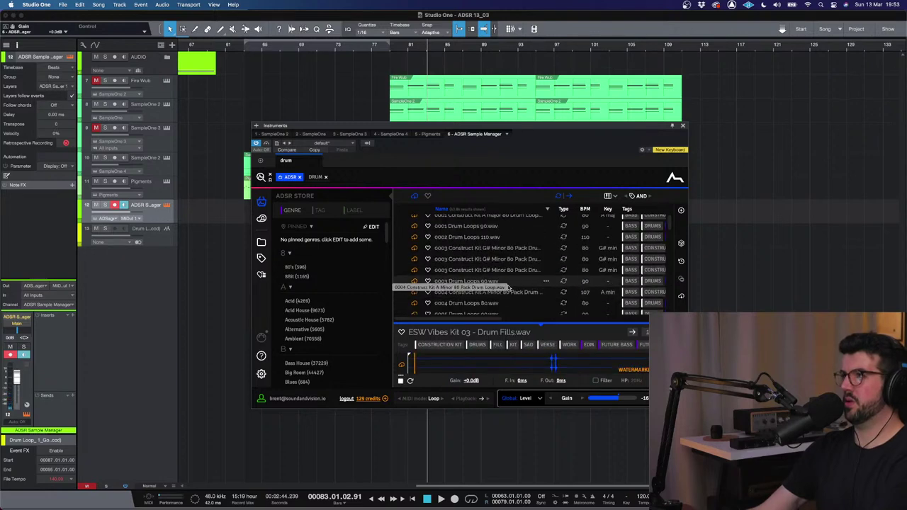
- Replace the drum search with "kick" and audition Kick_ 11_Korea, Kick_ 12_Heavy and Kick_ 13_Bumpin_
{"action": "left_click", "coordinate": [325, 177]}
{"action": "type", "text": "kick"}
{"action": "key", "text": "Return"}
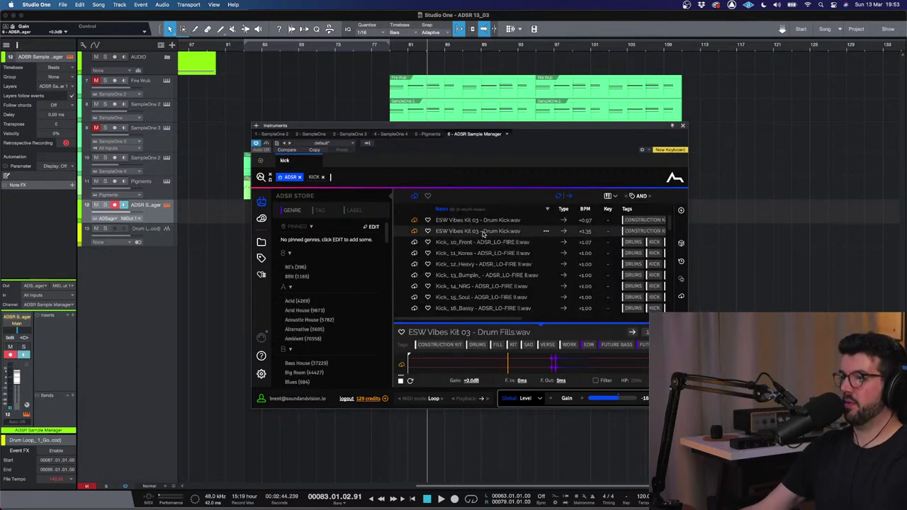
{"action": "left_click", "coordinate": [490, 253]}
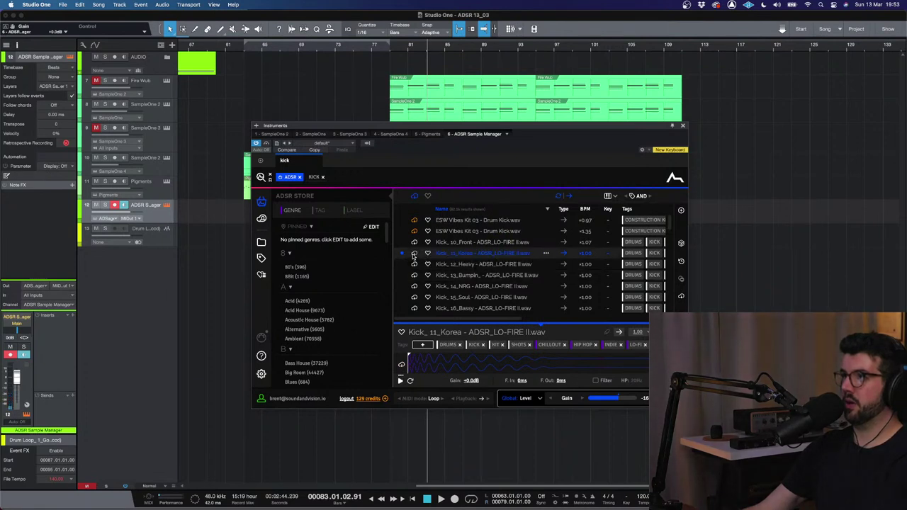
{"action": "left_click", "coordinate": [439, 264]}
{"action": "left_click", "coordinate": [462, 273]}
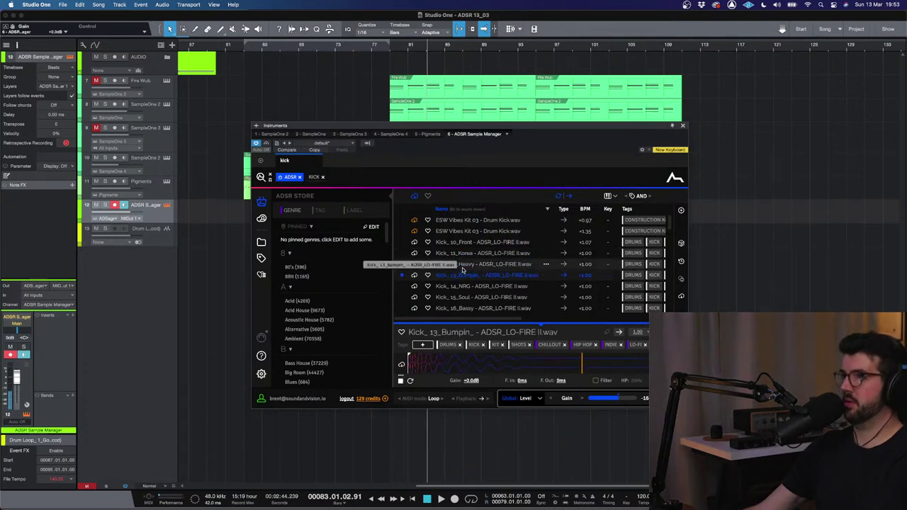
- Put the Kick_ 11_Korea sample on a new track 14 at bar 79 and set the playback cursor there
{"action": "left_click_drag", "start_coordinate": [461, 254], "coordinate": [244, 262]}
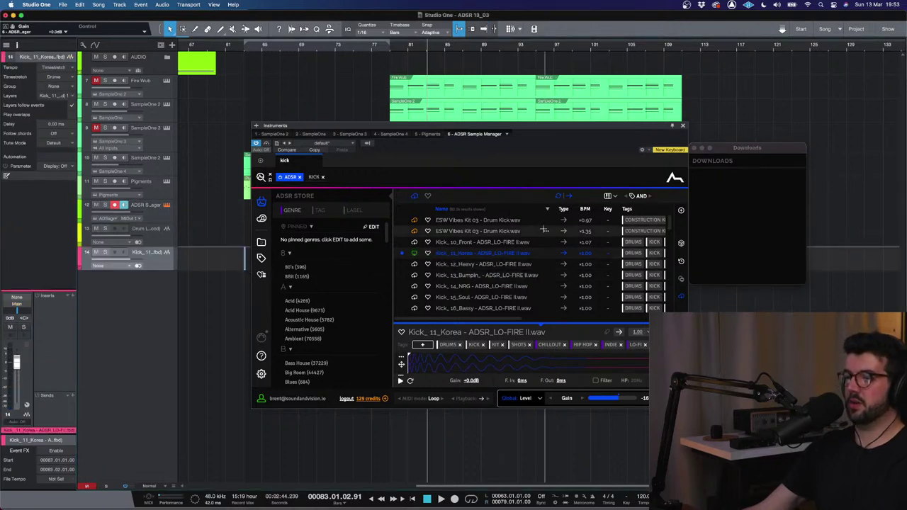
{"action": "left_click", "coordinate": [682, 125]}
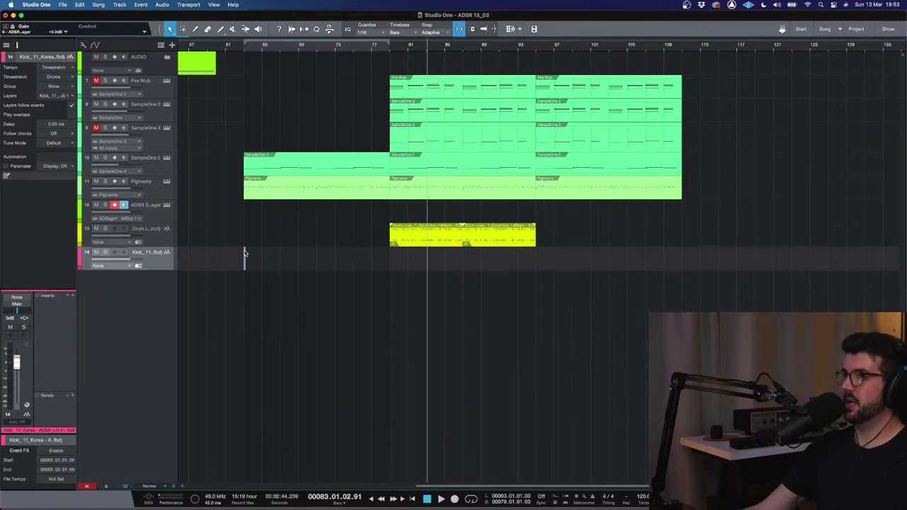
{"action": "left_click_drag", "start_coordinate": [244, 254], "coordinate": [391, 258]}
{"action": "key", "text": "e"}
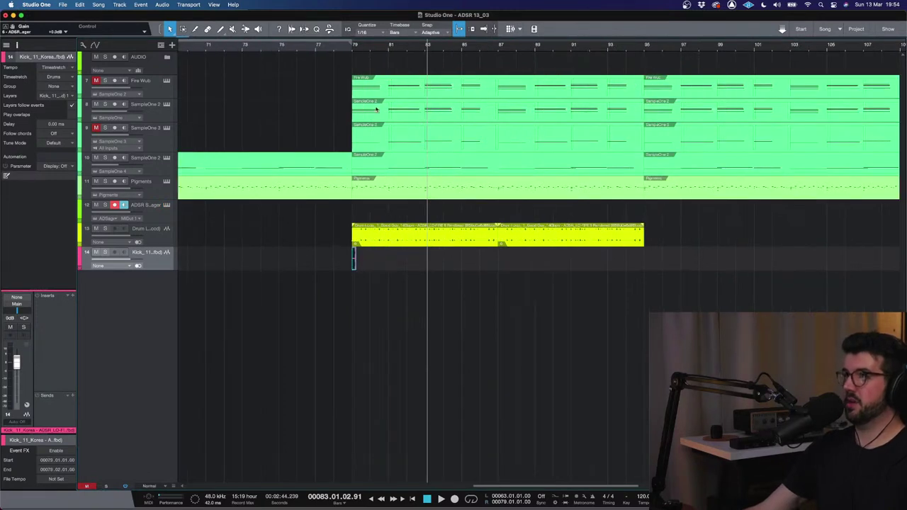
{"action": "left_click", "coordinate": [350, 41]}
{"action": "key", "text": "e"}
{"action": "key", "text": "e"}
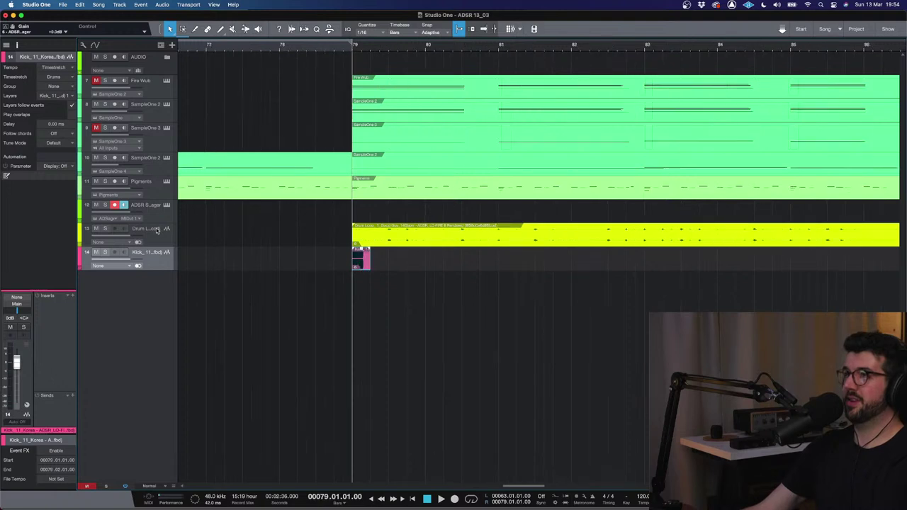
- Solo the drum loop and kick tracks and play them together from bar 79
{"action": "left_click", "coordinate": [105, 228]}
{"action": "left_click", "coordinate": [105, 252]}
{"action": "key", "text": "space"}
{"action": "key", "text": "f"}
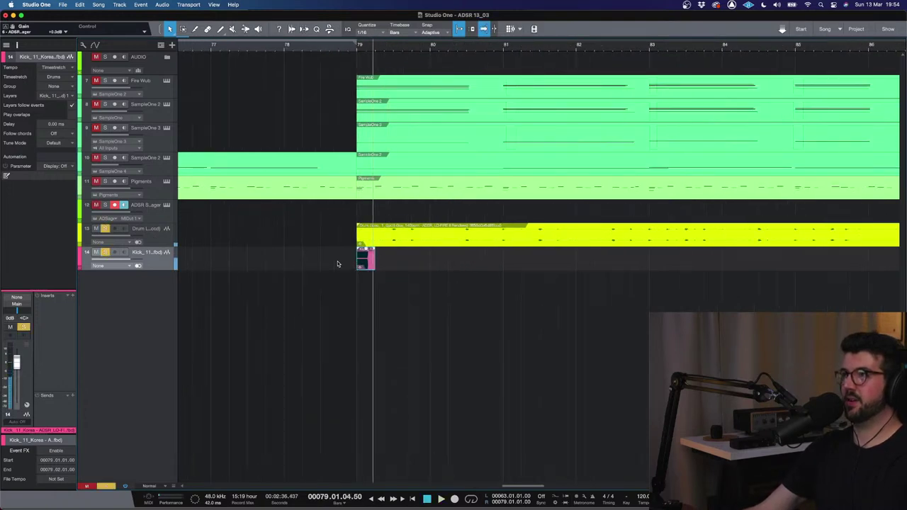
- Disarm the ADSR Sample Manager track and delete the Kick_ 11_Korea event at bar 79 from track 14
{"action": "key", "text": "w"}
{"action": "left_click", "coordinate": [156, 216]}
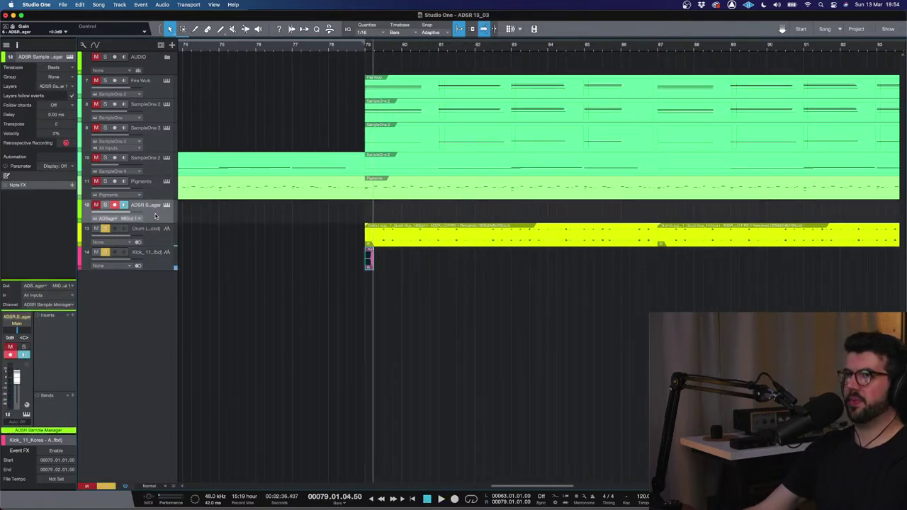
{"action": "left_click", "coordinate": [114, 205]}
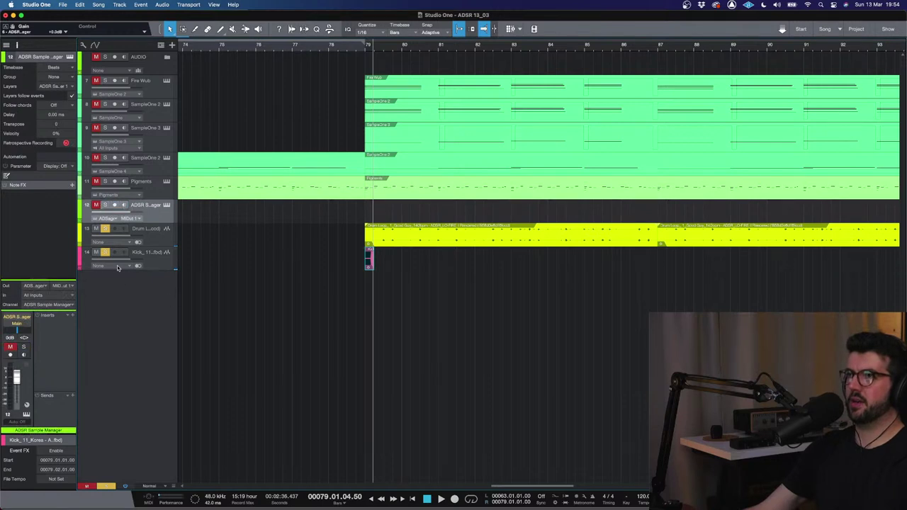
{"action": "key", "text": "e"}
{"action": "key", "text": "e"}
{"action": "key", "text": "e"}
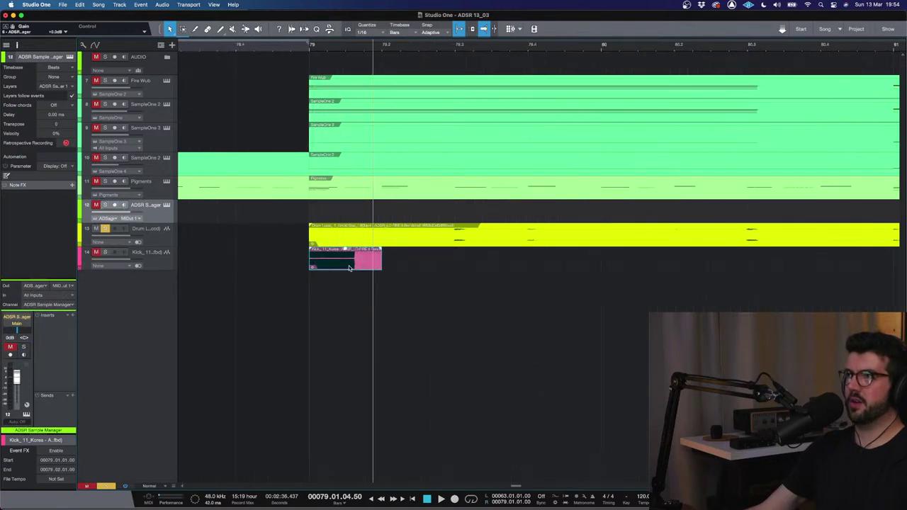
{"action": "left_click", "coordinate": [348, 267]}
{"action": "key", "text": "Delete"}
{"action": "key", "text": "w"}
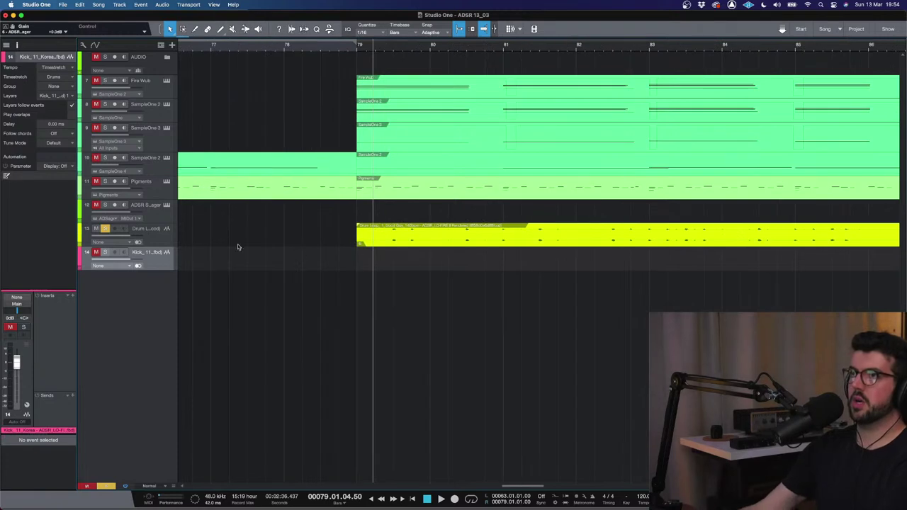
- Place Kick_ 11_Korea from ADSR Sample Manager on a new track 15 at bar 77 and lower that track's volume to -28.1 dB
{"action": "left_click", "coordinate": [167, 205]}
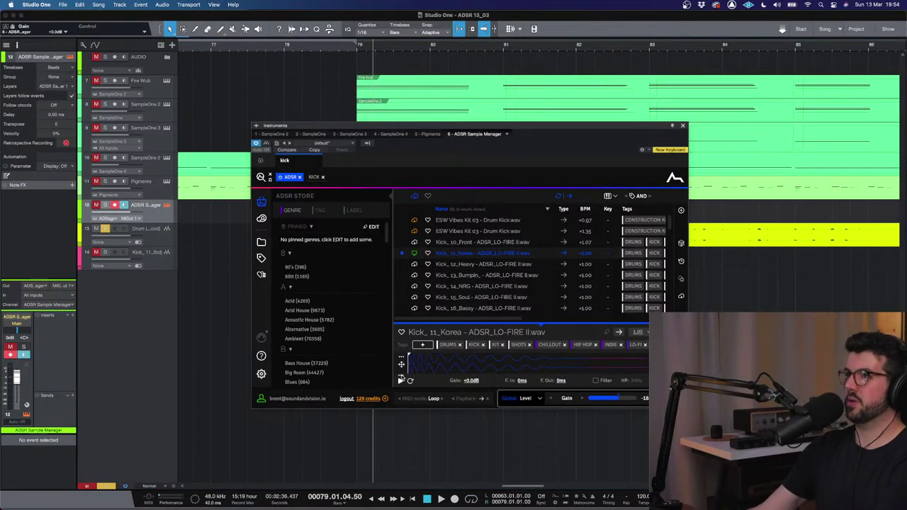
{"action": "left_click", "coordinate": [417, 401]}
{"action": "left_click", "coordinate": [407, 366]}
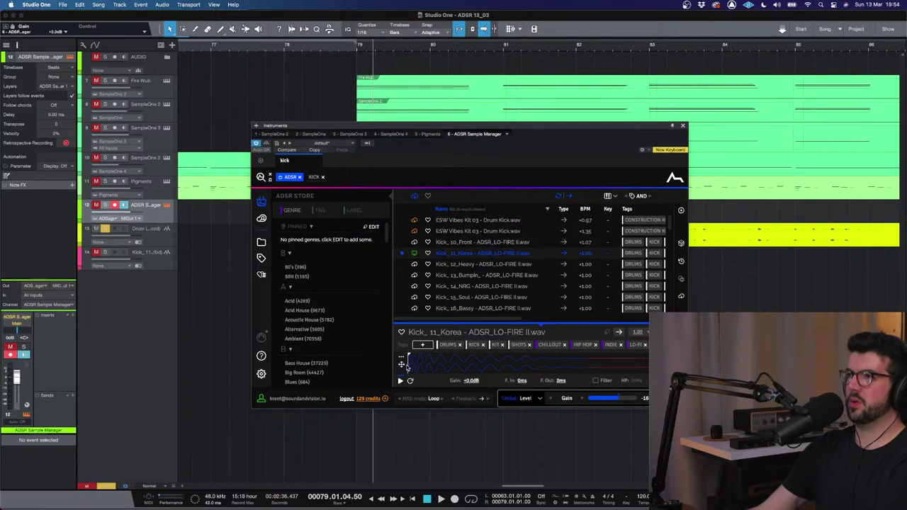
{"action": "left_click_drag", "start_coordinate": [404, 367], "coordinate": [215, 277]}
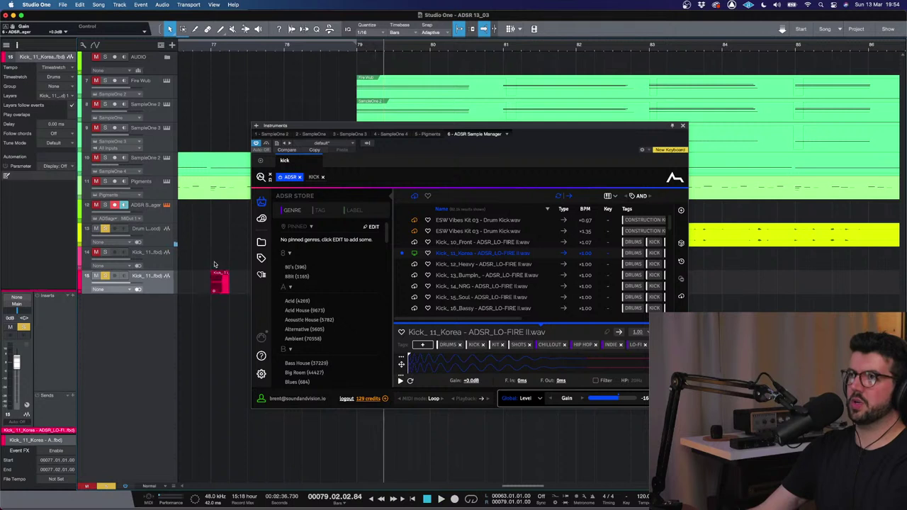
{"action": "left_click_drag", "start_coordinate": [128, 286], "coordinate": [114, 289]}
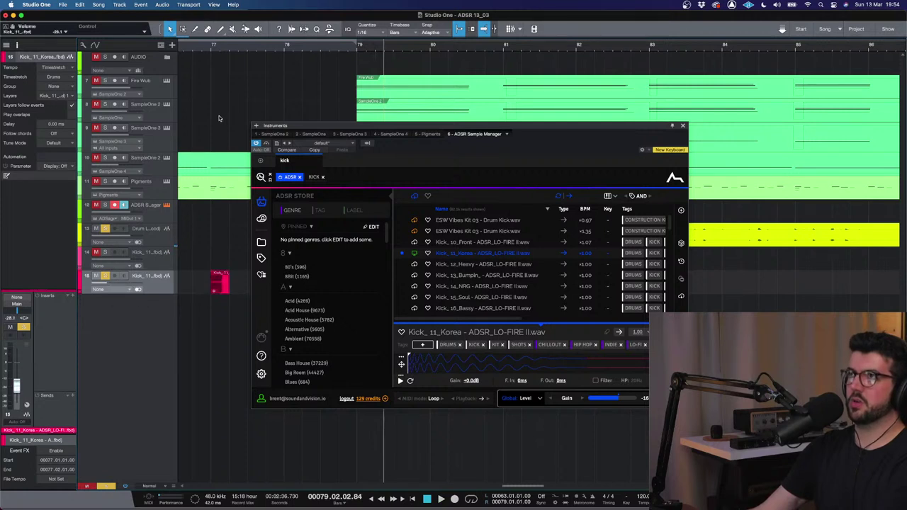
- Move the playback position to bar 77 to check the kick, and remove track 15
{"action": "left_click", "coordinate": [211, 48]}
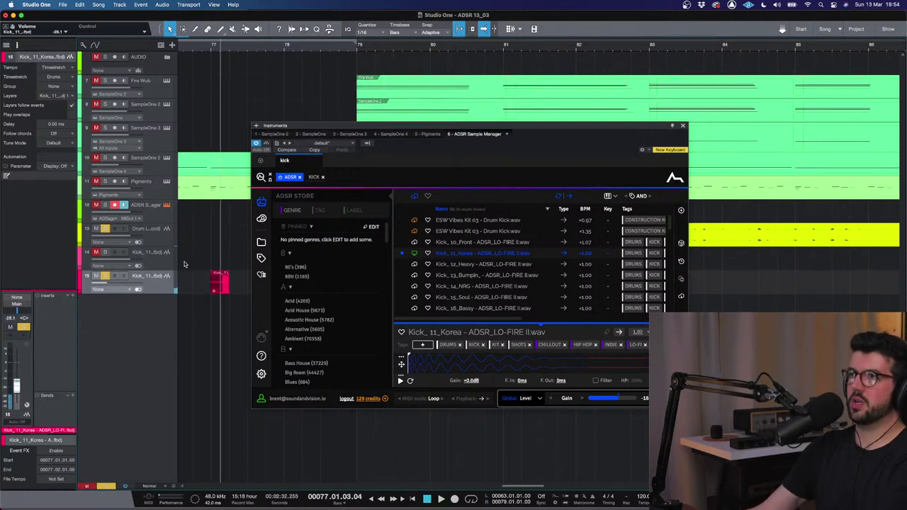
{"action": "right_click", "coordinate": [144, 284]}
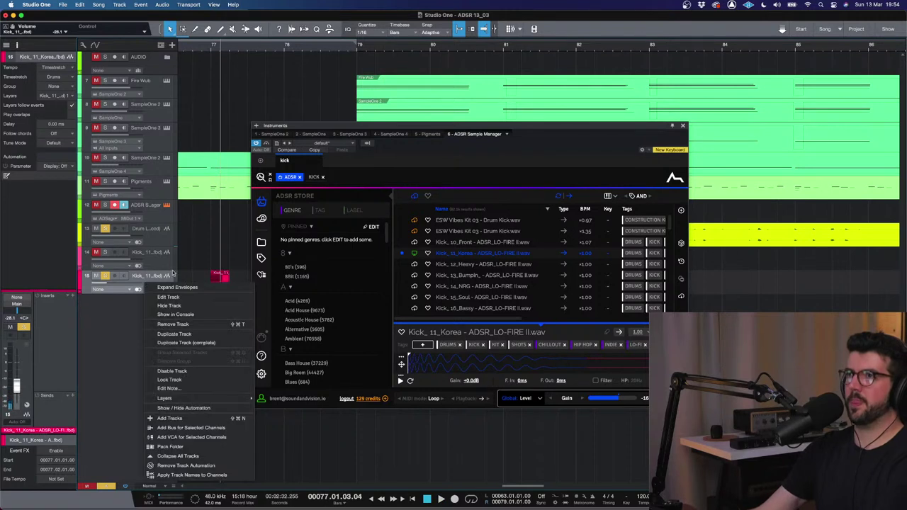
{"action": "left_click", "coordinate": [206, 323]}
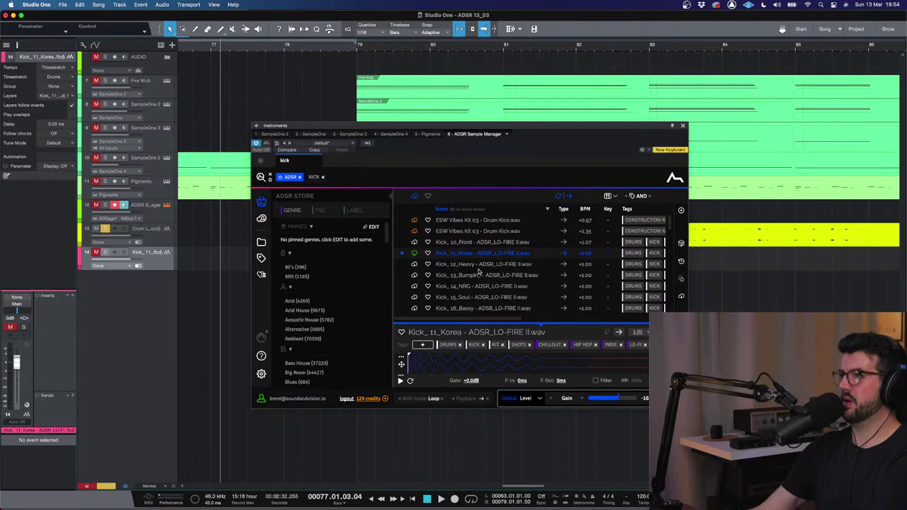
- Clear the solos on the tracks and make the ADSR Sample Manager track the selected one
{"action": "left_click", "coordinate": [458, 253]}
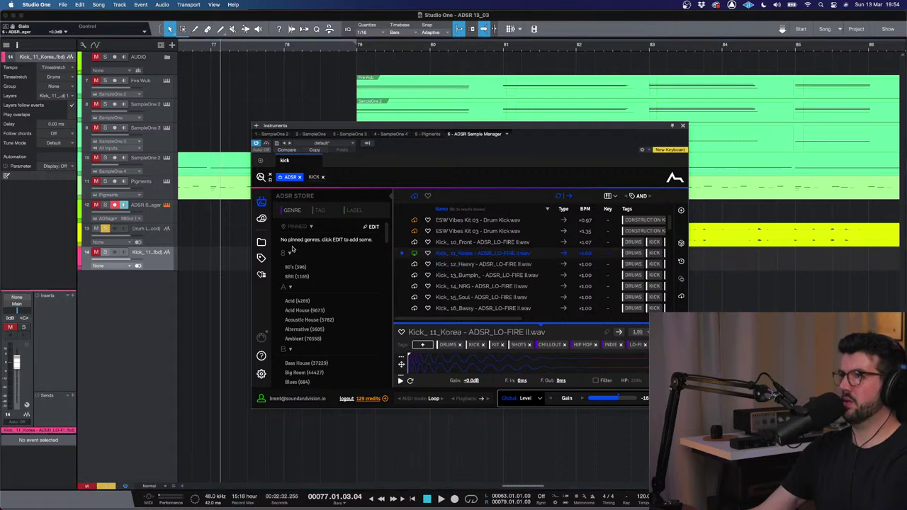
{"action": "left_click", "coordinate": [144, 225]}
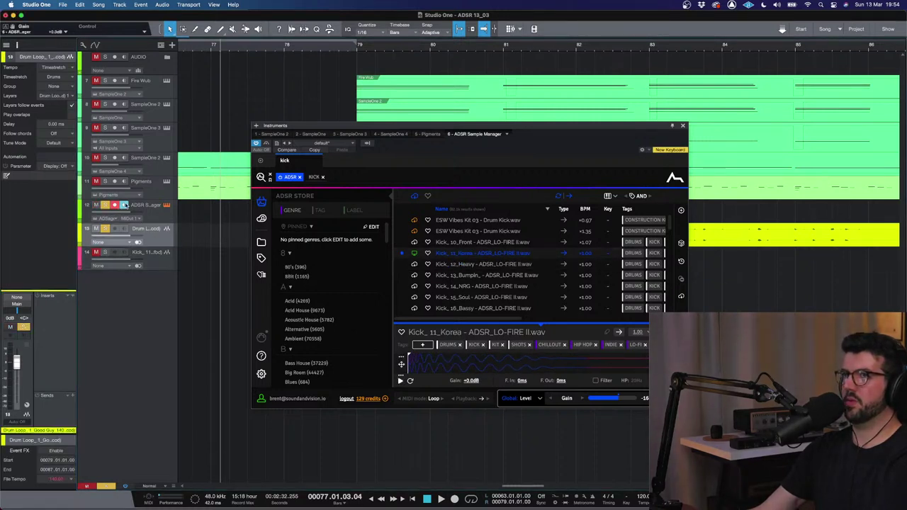
{"action": "left_click", "coordinate": [124, 205]}
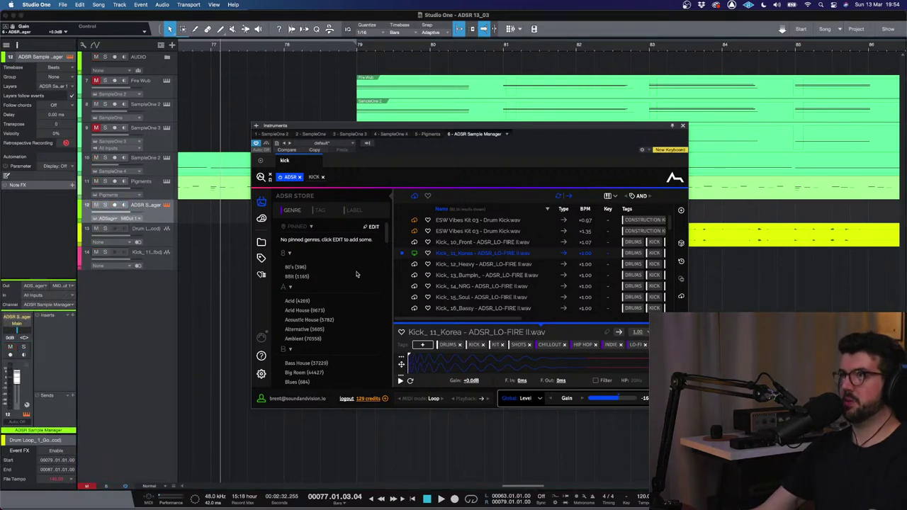
- Audition Kick_ 12_Heavy in the kick results and download the sample
{"action": "left_click", "coordinate": [495, 264]}
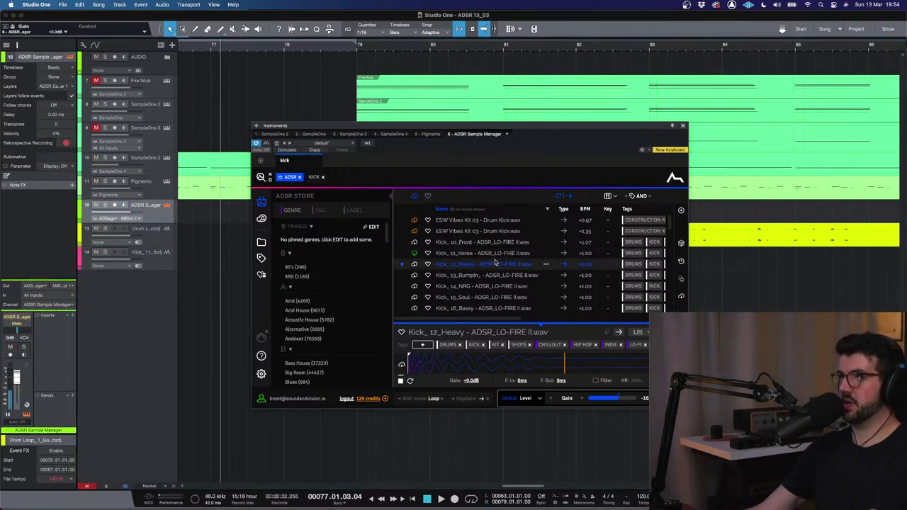
{"action": "left_click", "coordinate": [414, 265]}
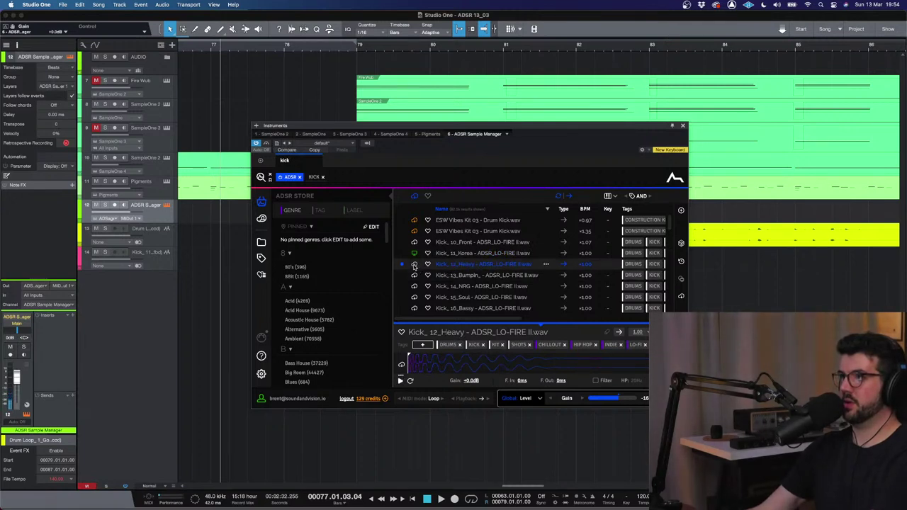
{"action": "scroll", "coordinate": [496, 265], "scroll_direction": "down", "scroll_amount": 1}
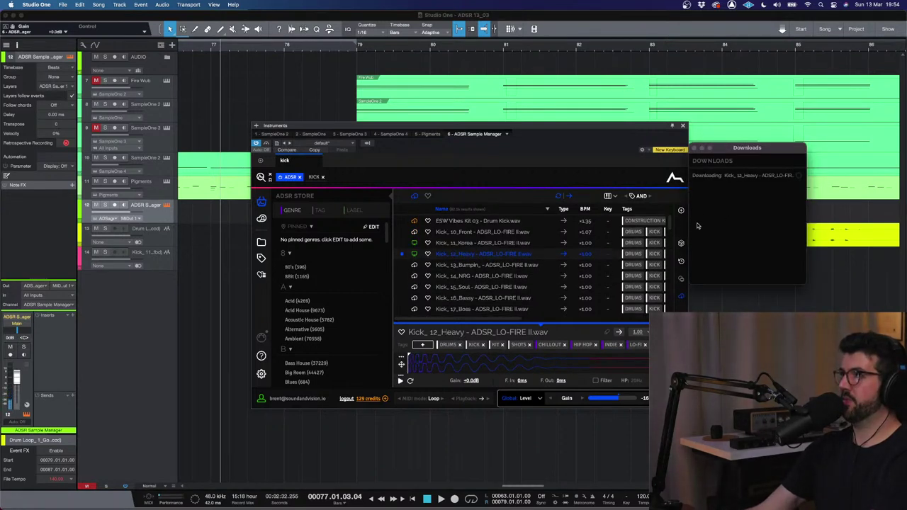
{"action": "left_click", "coordinate": [512, 268]}
{"action": "left_click", "coordinate": [508, 255]}
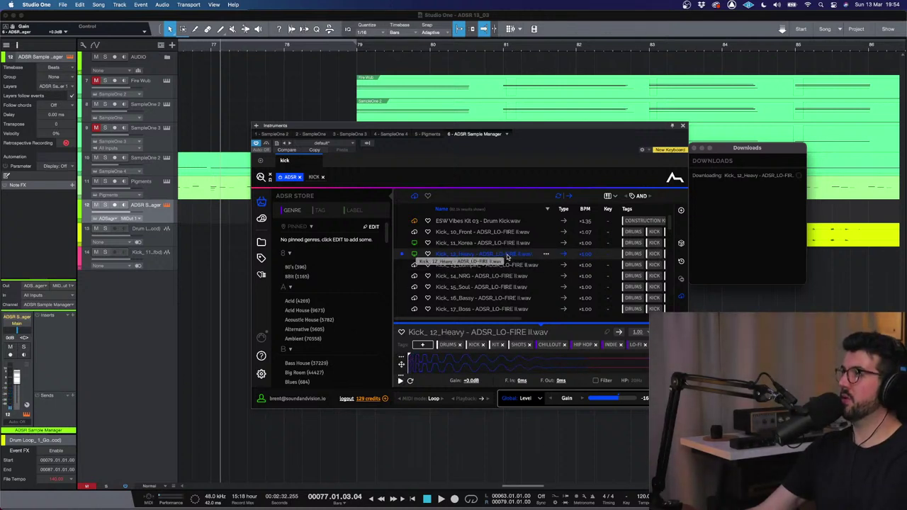
{"action": "left_click_drag", "start_coordinate": [506, 319], "coordinate": [531, 320]}
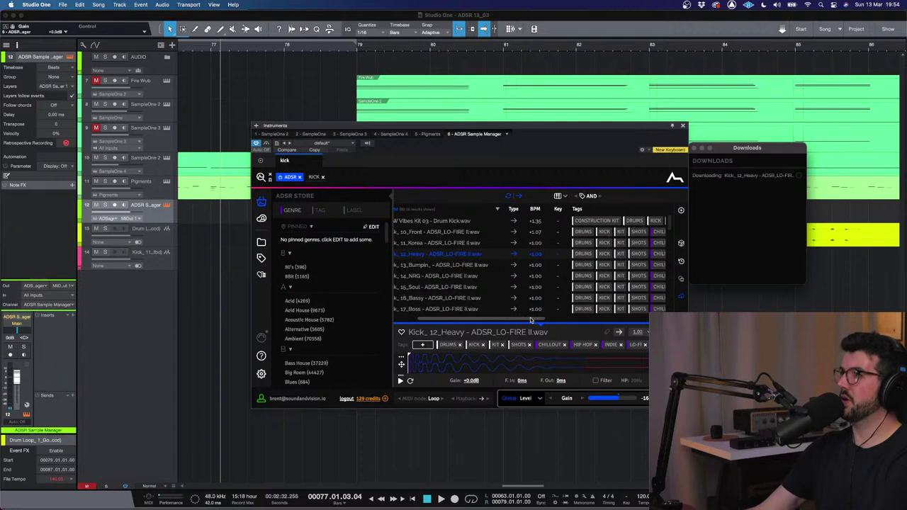
{"action": "scroll", "coordinate": [510, 305], "scroll_direction": "left", "scroll_amount": 5}
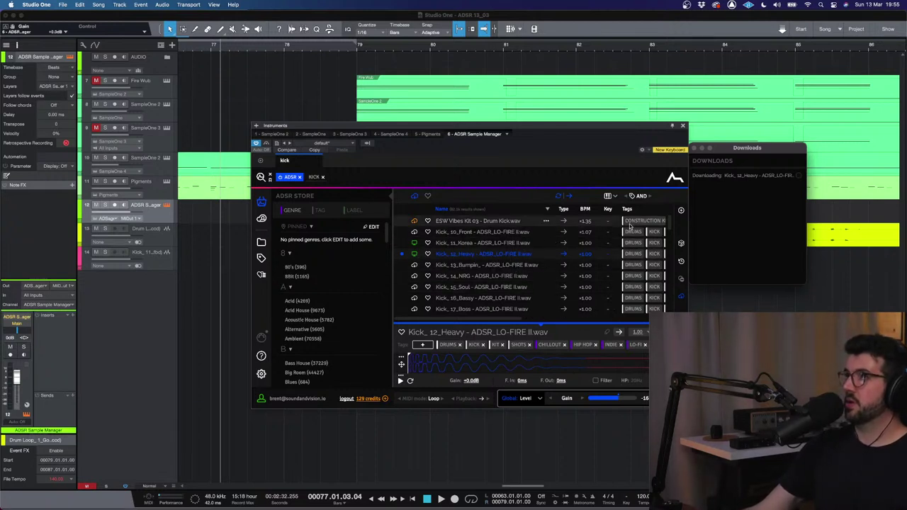
{"action": "left_click", "coordinate": [793, 174]}
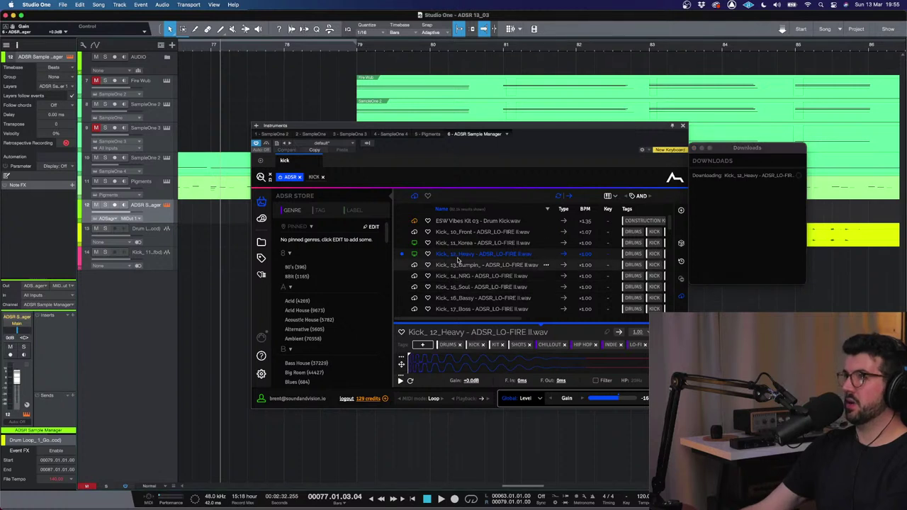
- Try placing Kick_ 12_Heavy on a new track near bar 77, undo the placement and shift the Downloads window aside
{"action": "left_click_drag", "start_coordinate": [461, 255], "coordinate": [241, 299]}
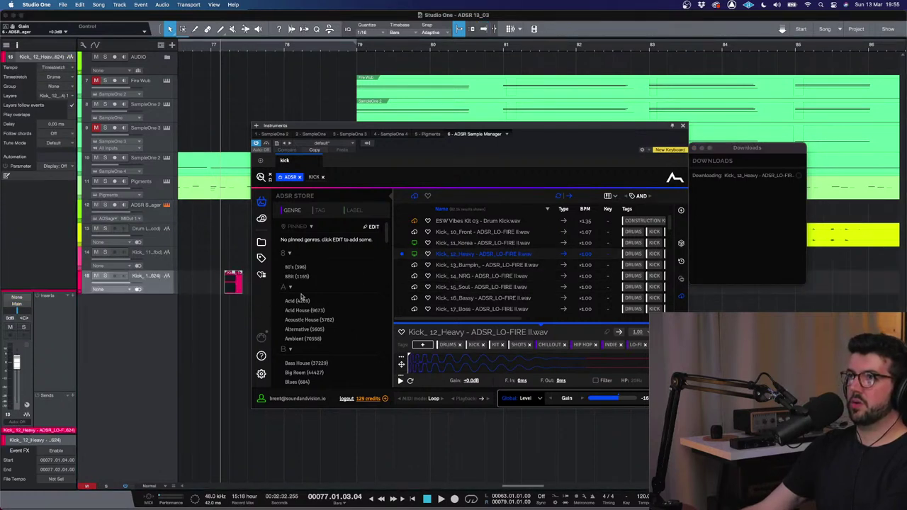
{"action": "key", "text": "super+z"}
{"action": "left_click_drag", "start_coordinate": [747, 147], "coordinate": [827, 147]}
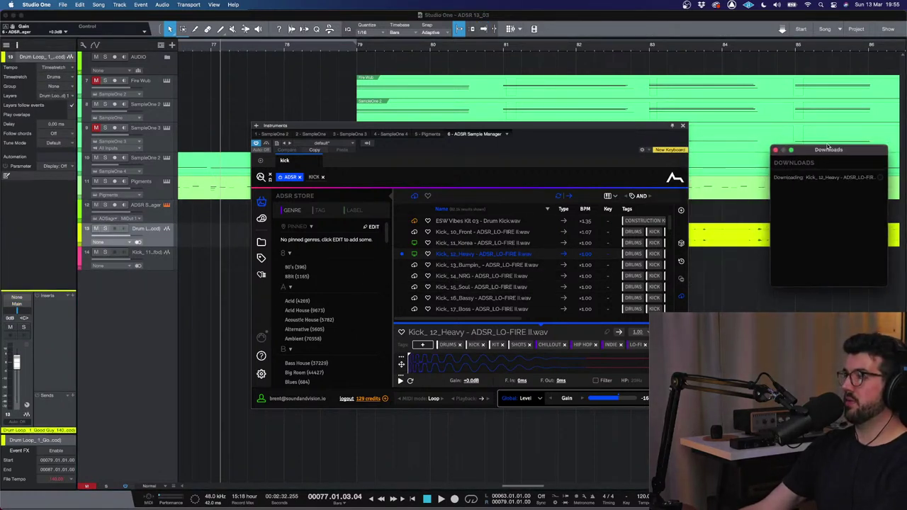
- Close ADSR Sample Manager, repeat the drum loop on track 13 through to bar 111, and play the section
{"action": "left_click", "coordinate": [682, 126]}
{"action": "key", "text": "w"}
{"action": "key", "text": "w"}
{"action": "key", "text": "w"}
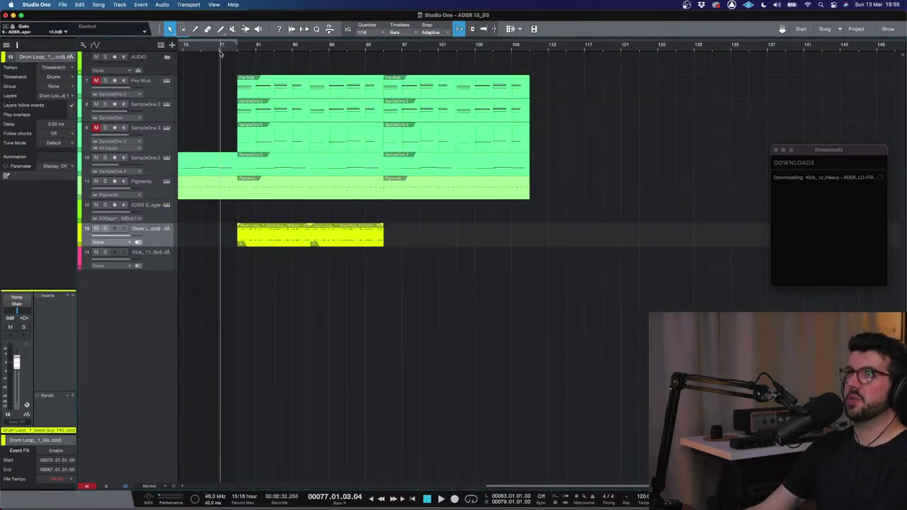
{"action": "key", "text": "e"}
{"action": "key", "text": "space"}
{"action": "left_click_drag", "start_coordinate": [556, 270], "coordinate": [376, 245]}
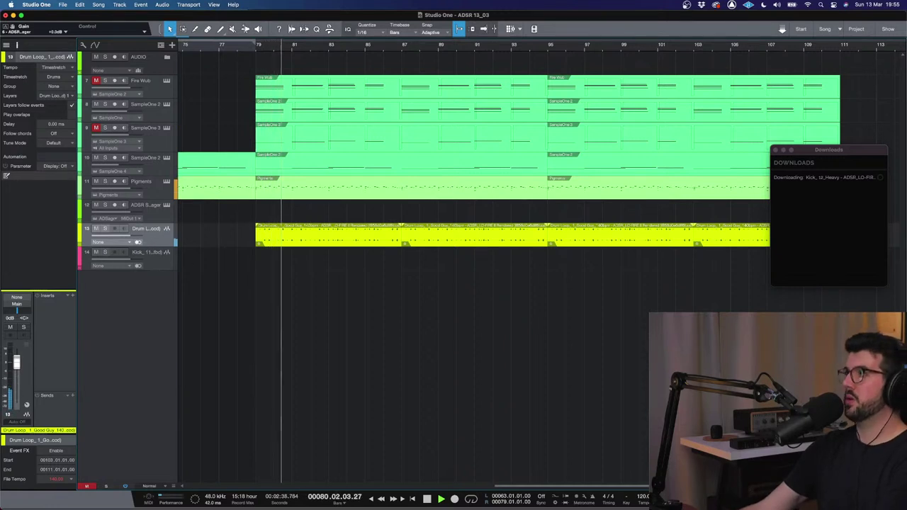
- Add the PreSonus Impact drum sampler to the song on a new instrument track below the drum loop
{"action": "key", "text": "F5"}
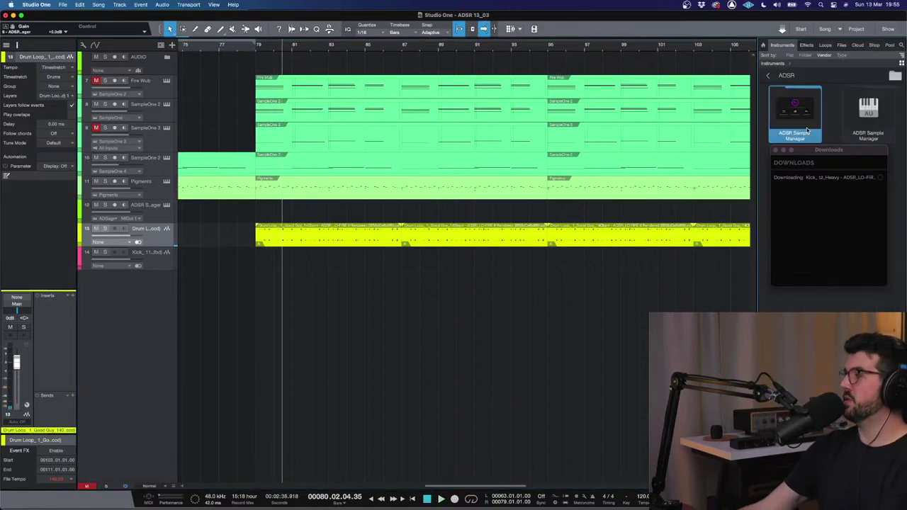
{"action": "left_click", "coordinate": [766, 76]}
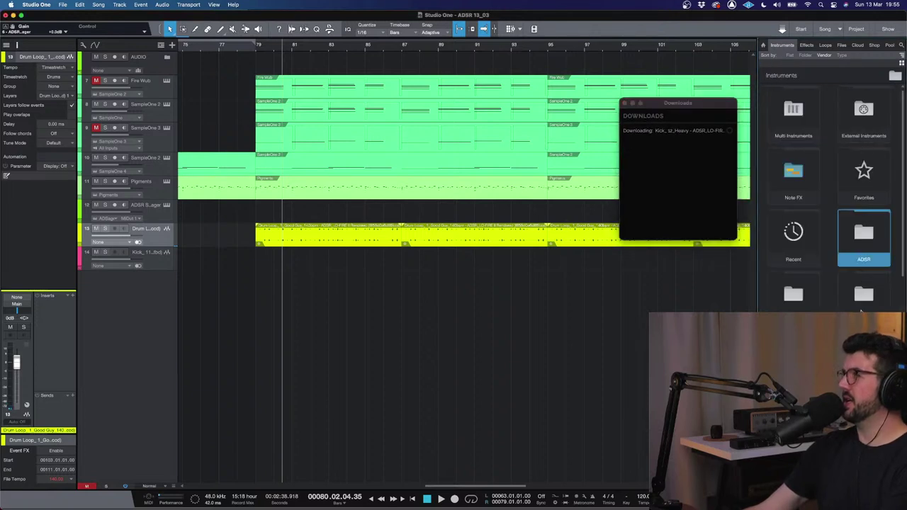
{"action": "scroll", "coordinate": [790, 272], "scroll_direction": "down", "scroll_amount": 3}
{"action": "left_click", "coordinate": [791, 272]}
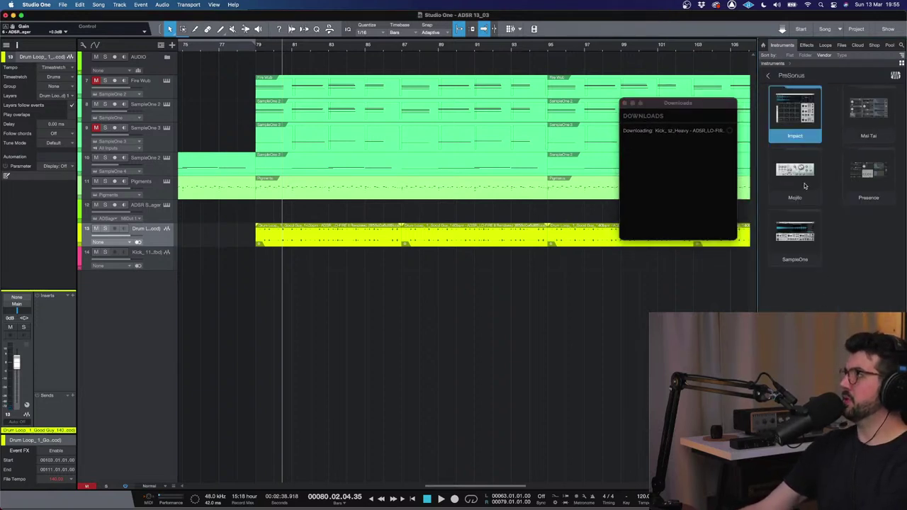
{"action": "left_click_drag", "start_coordinate": [623, 256], "coordinate": [617, 259]}
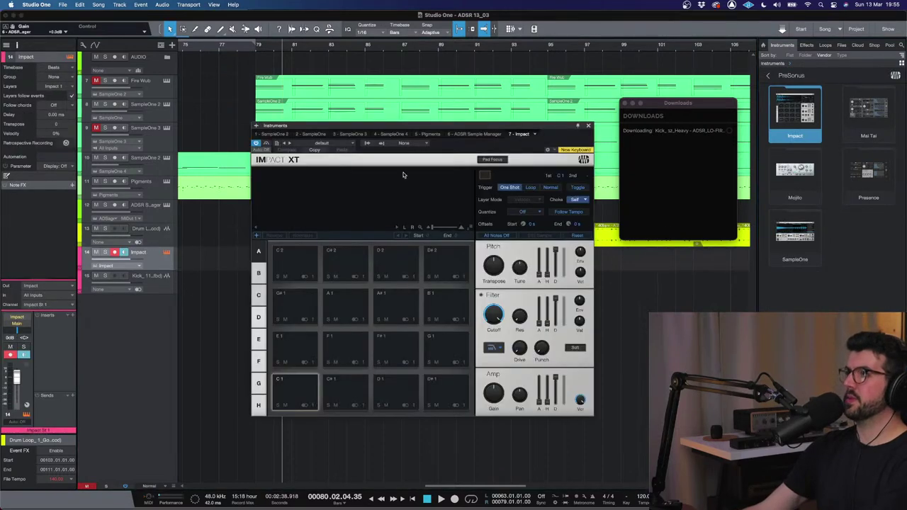
- Load the Base Kit preset in Impact XT and audition its pads
{"action": "left_click", "coordinate": [340, 143]}
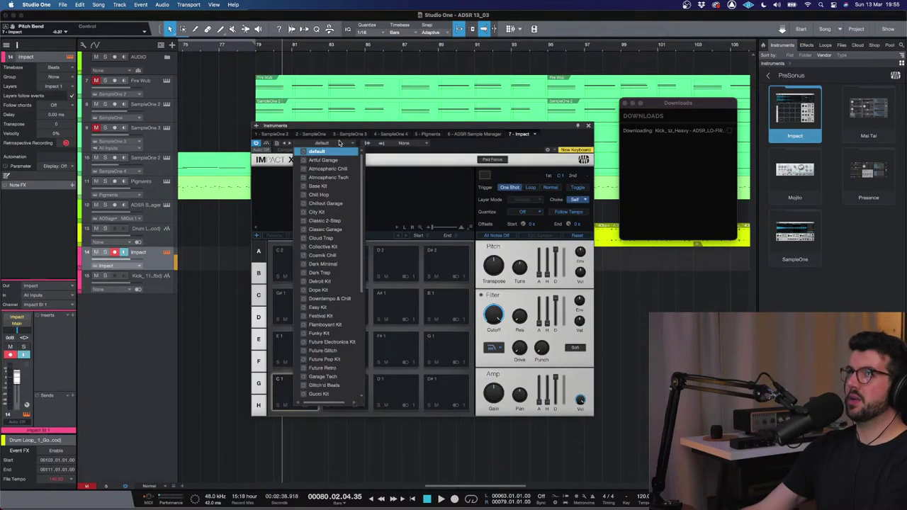
{"action": "left_click", "coordinate": [324, 186]}
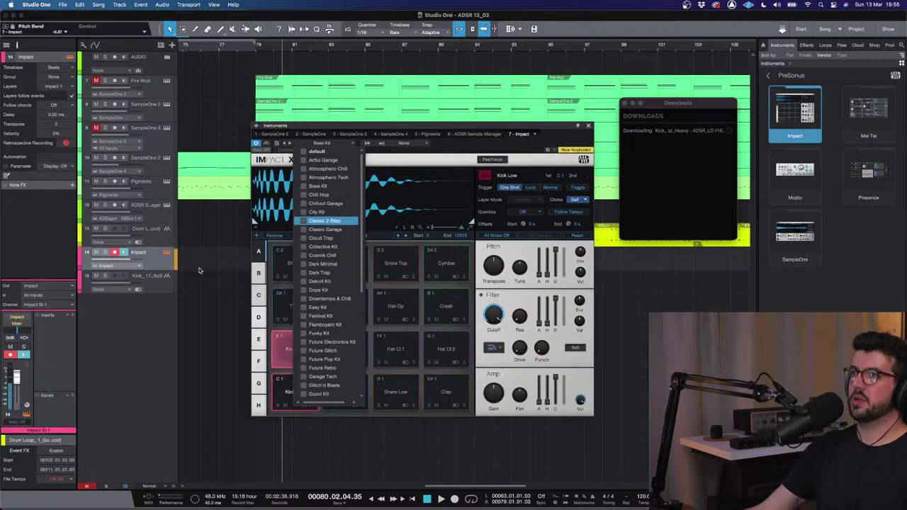
{"action": "left_click", "coordinate": [589, 126]}
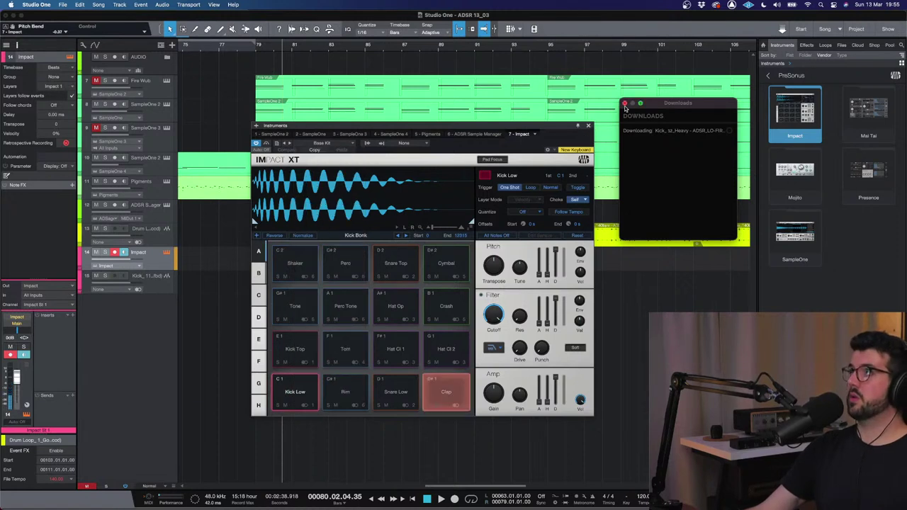
- Load the Atmospheric Chill preset in Impact XT and close the Downloads window
{"action": "left_click", "coordinate": [351, 145]}
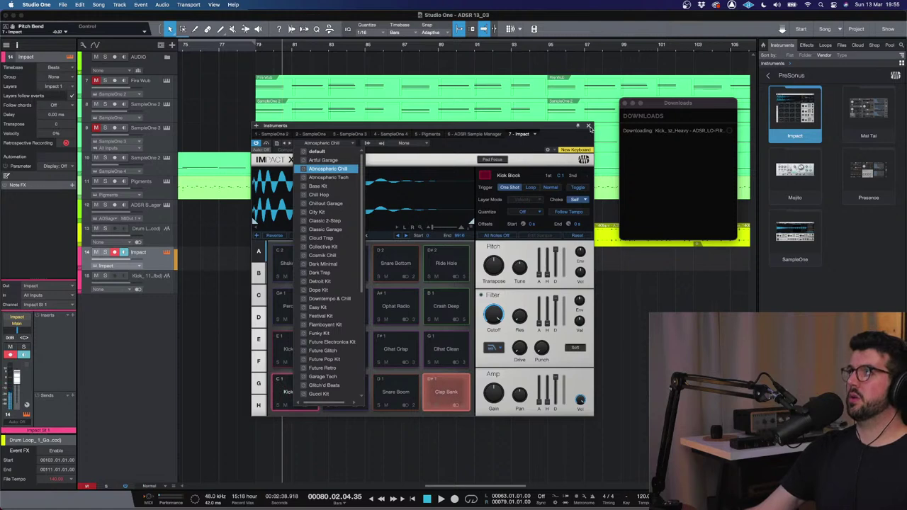
{"action": "left_click", "coordinate": [592, 130]}
{"action": "left_click", "coordinate": [624, 103]}
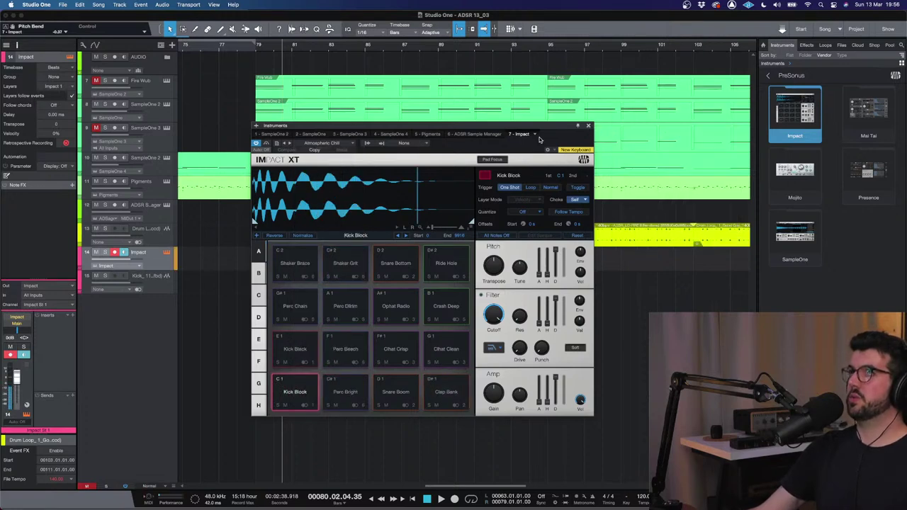
- Close Impact XT and record a Kick Block hit on the Impact track starting from bar 79
{"action": "left_click", "coordinate": [588, 126]}
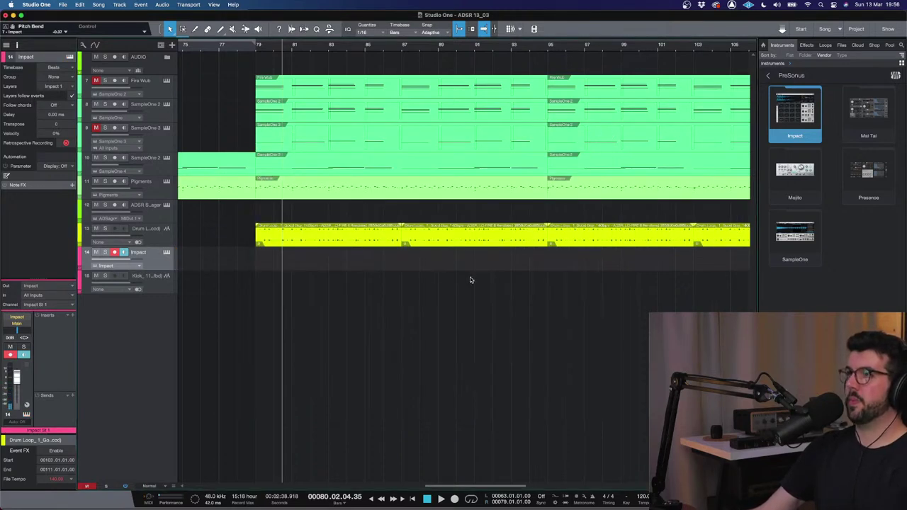
{"action": "key", "text": "w"}
{"action": "key", "text": "e"}
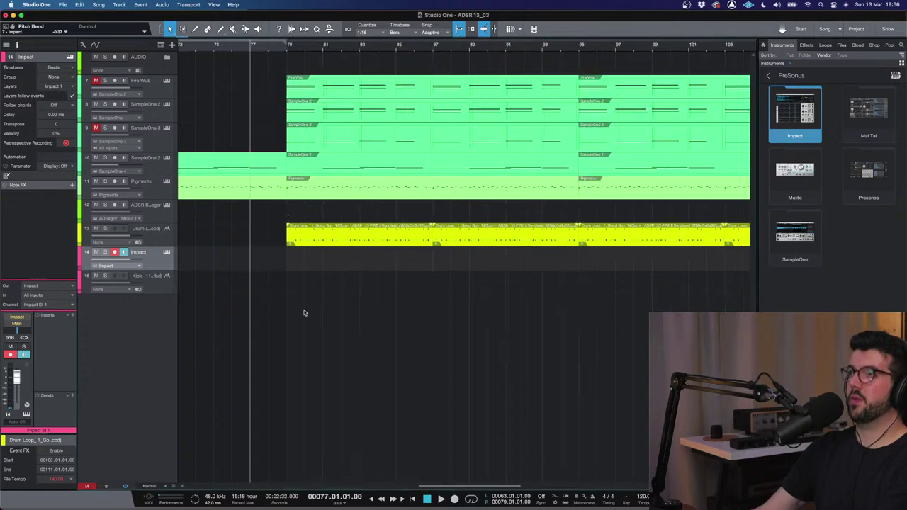
{"action": "left_click", "coordinate": [289, 49]}
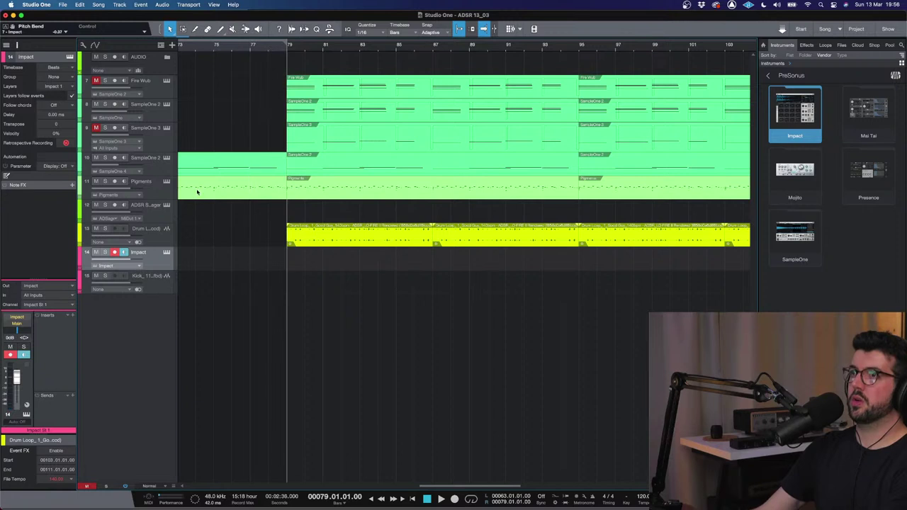
{"action": "left_click", "coordinate": [454, 499]}
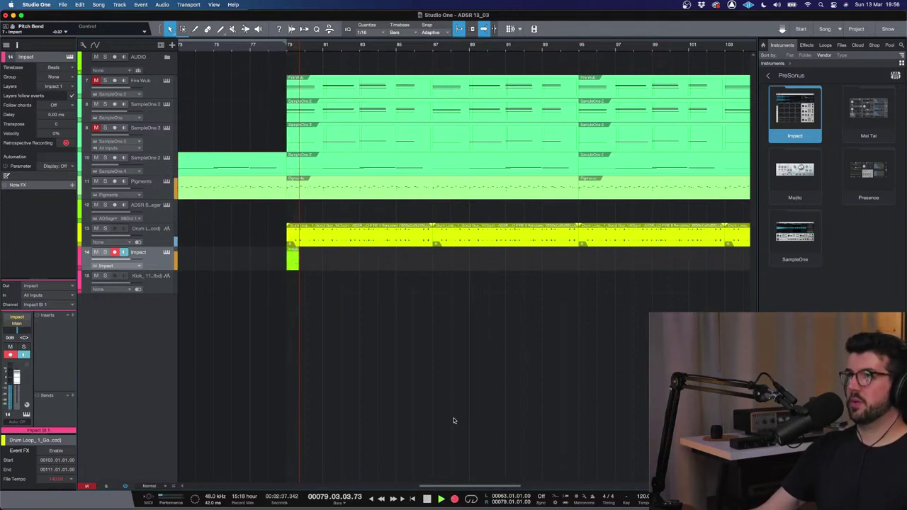
{"action": "key", "text": "space"}
- Open the recorded Impact clip for note editing, set Quantize to 1/4, and move the Kick Block note to the start of bar 79
{"action": "double_click", "coordinate": [293, 263]}
{"action": "key", "text": "super+a"}
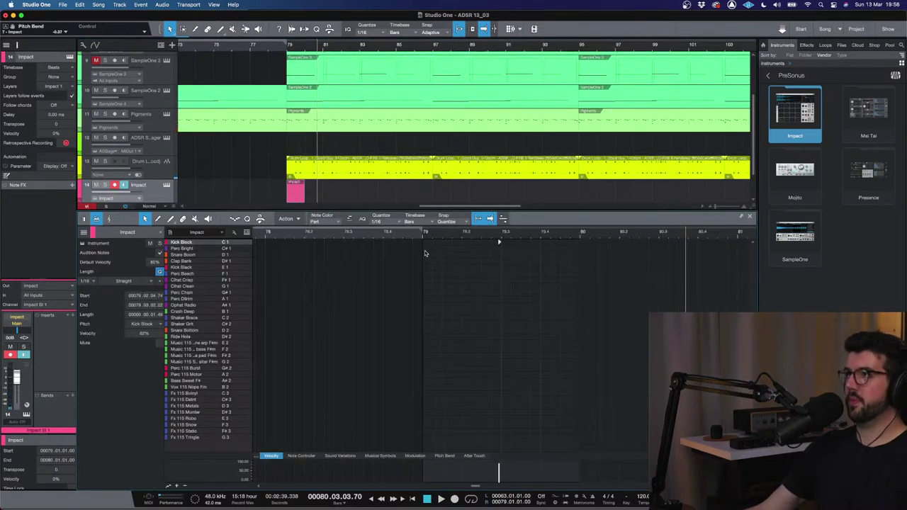
{"action": "right_click", "coordinate": [454, 268]}
{"action": "key", "text": "Escape"}
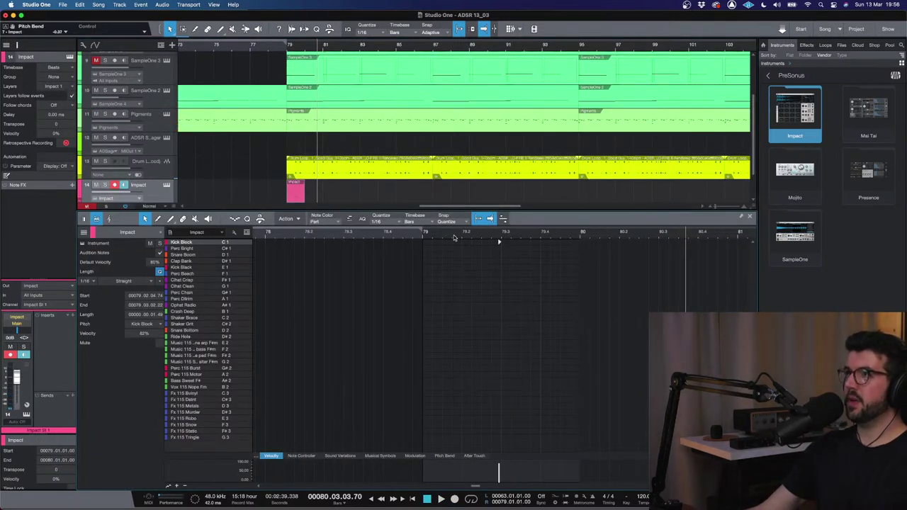
{"action": "left_click", "coordinate": [396, 224]}
{"action": "left_click", "coordinate": [421, 233]}
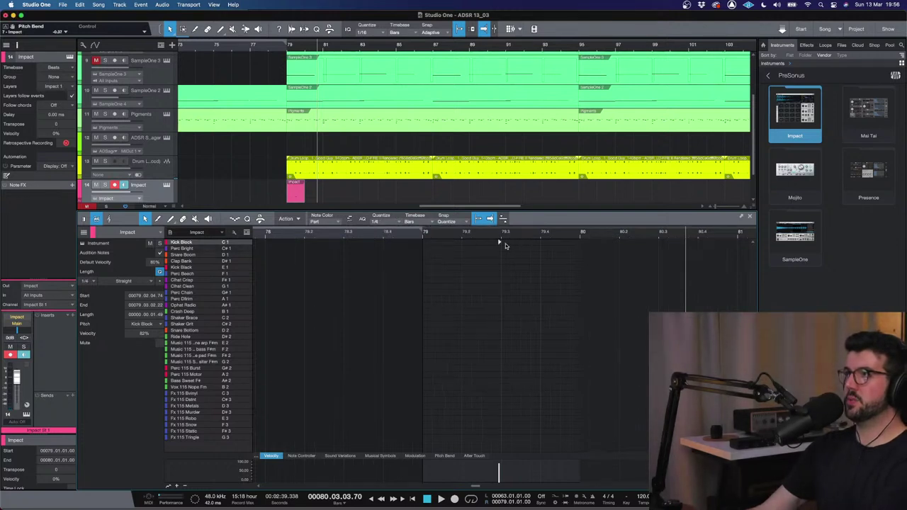
{"action": "left_click", "coordinate": [492, 244]}
{"action": "left_click", "coordinate": [499, 245]}
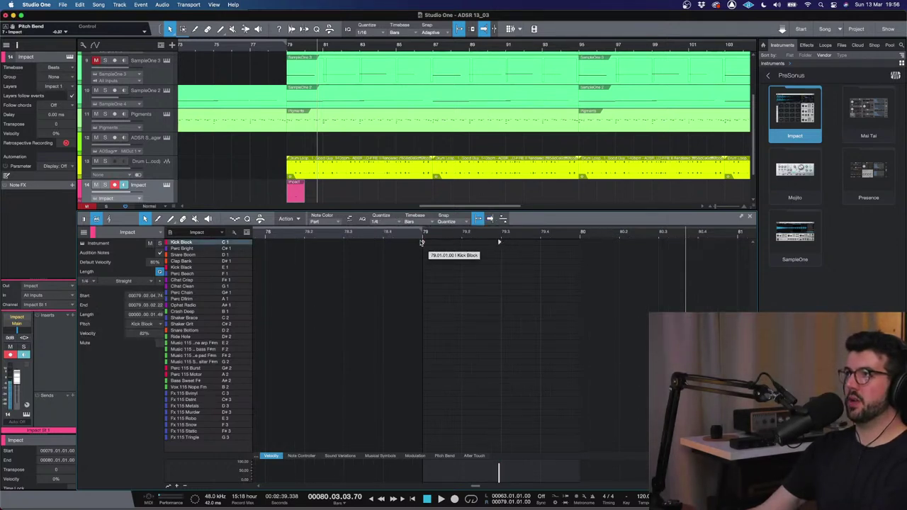
- Play the Impact clip soloed from bar 79 and resize it to exactly one bar, ending at bar 80
{"action": "left_click_drag", "start_coordinate": [307, 196], "coordinate": [317, 197]}
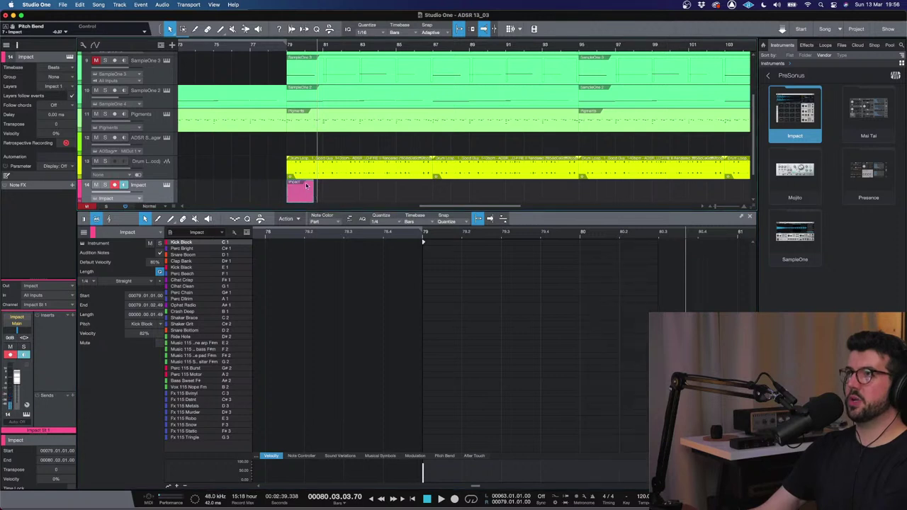
{"action": "left_click", "coordinate": [290, 44]}
{"action": "key", "text": "e"}
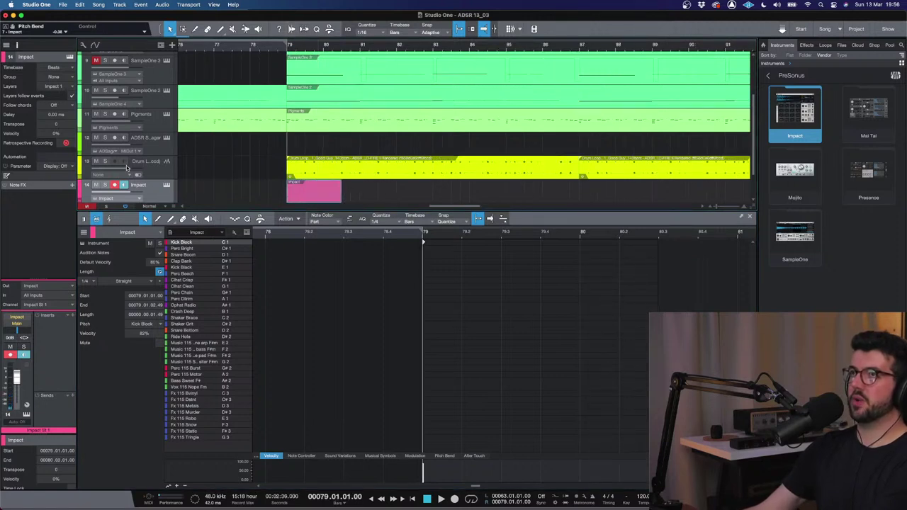
{"action": "left_click", "coordinate": [103, 186]}
{"action": "key", "text": "space"}
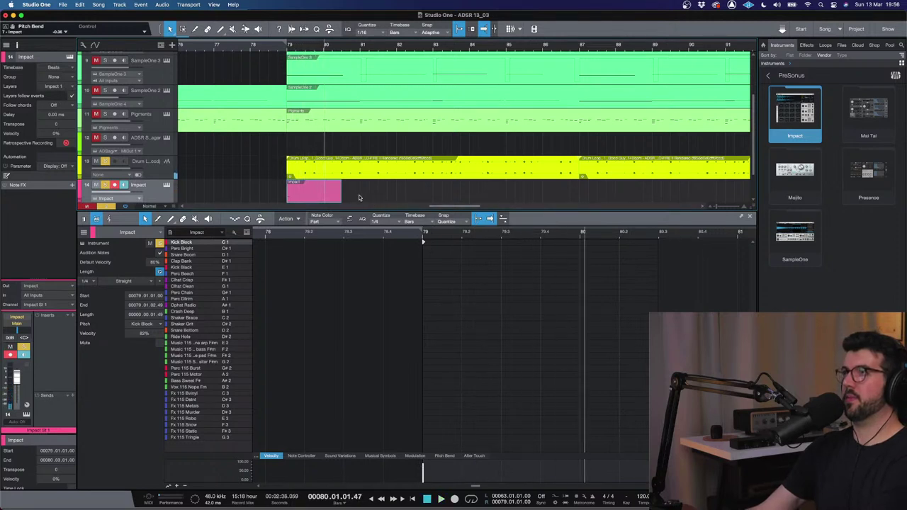
{"action": "left_click_drag", "start_coordinate": [340, 191], "coordinate": [323, 191]}
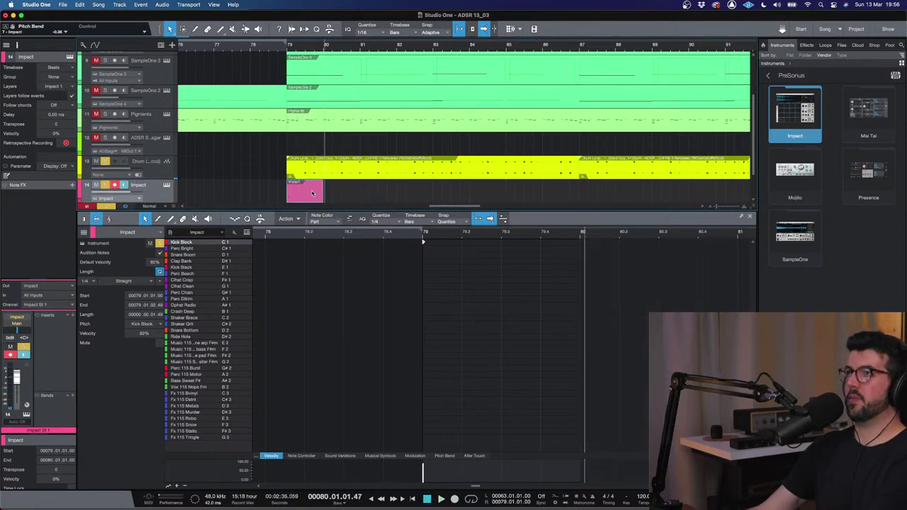
- Duplicate the one-bar kick clip on the Impact track until it fills bars 79 to 93, and play it with the other tracks
{"action": "key", "text": "d"}
{"action": "left_click", "coordinate": [285, 49]}
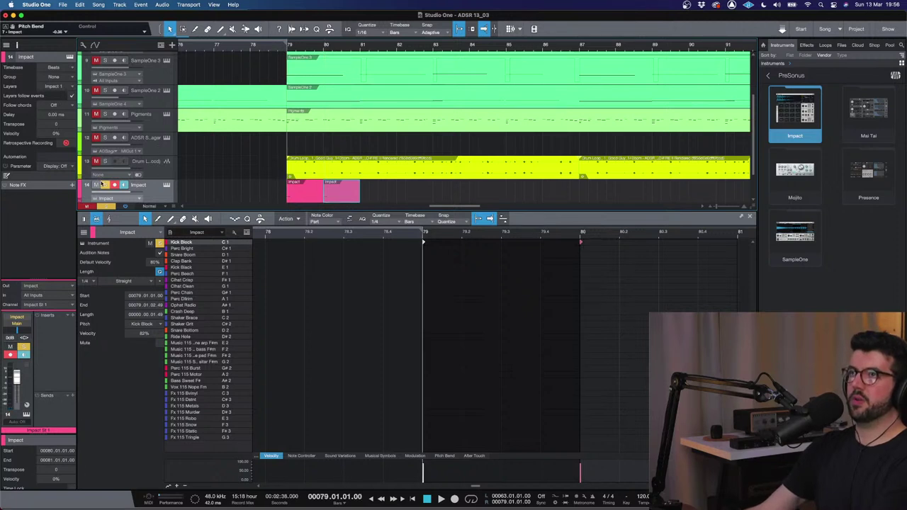
{"action": "key", "text": "space"}
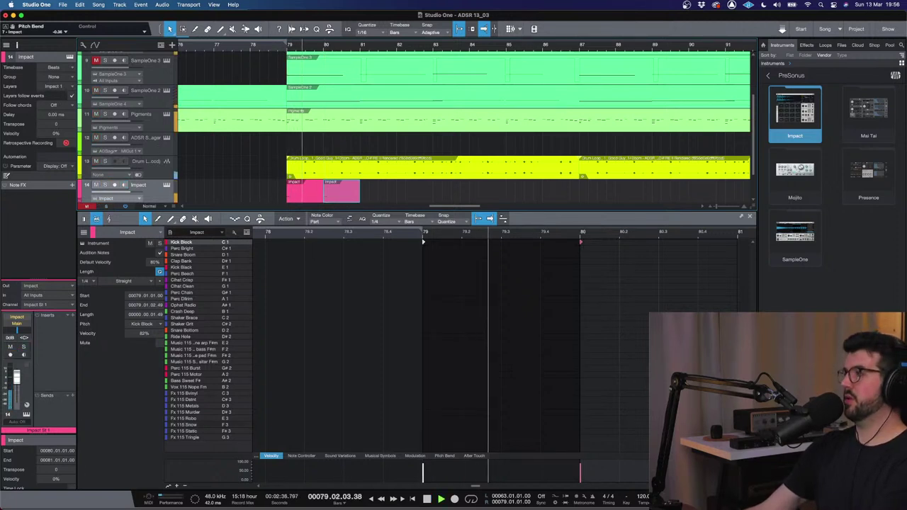
{"action": "key", "text": "F2"}
{"action": "left_click_drag", "start_coordinate": [504, 319], "coordinate": [310, 246]}
{"action": "key", "text": "d"}
{"action": "key", "text": "d"}
{"action": "key", "text": "d"}
{"action": "key", "text": "d"}
{"action": "key", "text": "d"}
{"action": "key", "text": "w"}
{"action": "key", "text": "w"}
{"action": "key", "text": "w"}
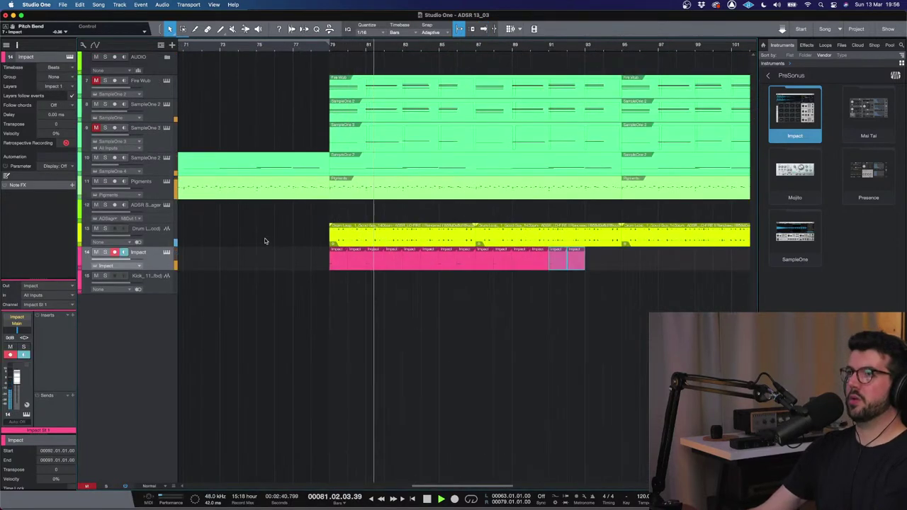
- Turn off record arm and input monitoring on the Impact track
{"action": "left_click", "coordinate": [115, 253]}
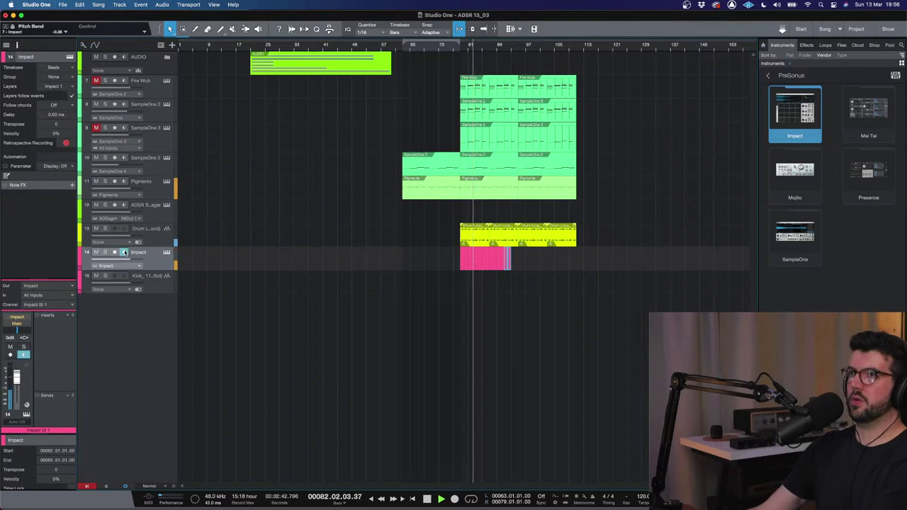
{"action": "left_click", "coordinate": [124, 252]}
{"action": "key", "text": "e"}
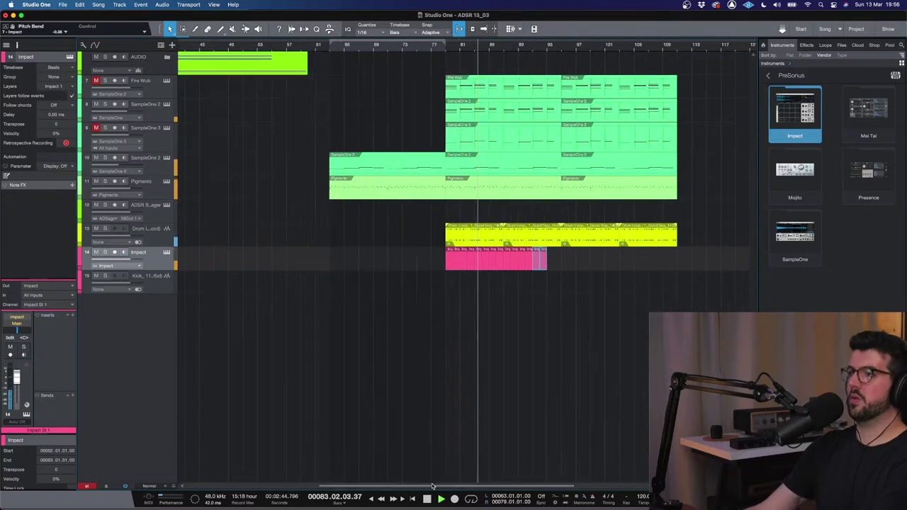
{"action": "scroll", "coordinate": [427, 354], "scroll_direction": "right", "scroll_amount": 3}
{"action": "key", "text": "e"}
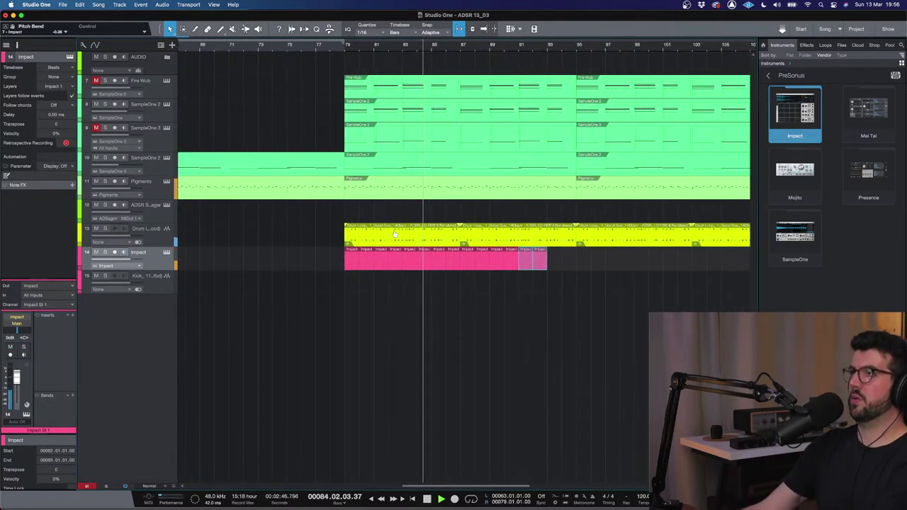
- Split the drum loop on track 13 at bars 83 and 84 to isolate a one-bar slice
{"action": "left_click", "coordinate": [402, 231]}
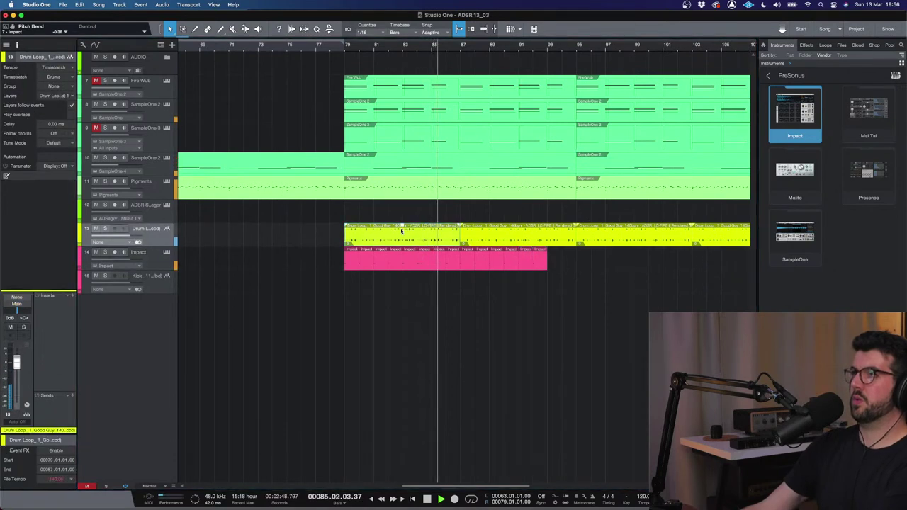
{"action": "left_click", "coordinate": [183, 29]}
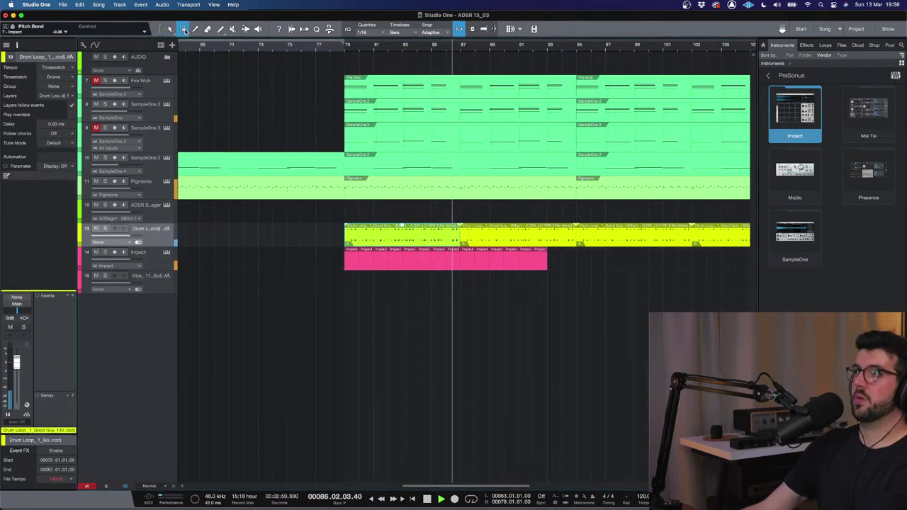
{"action": "left_click_drag", "start_coordinate": [411, 47], "coordinate": [401, 48]}
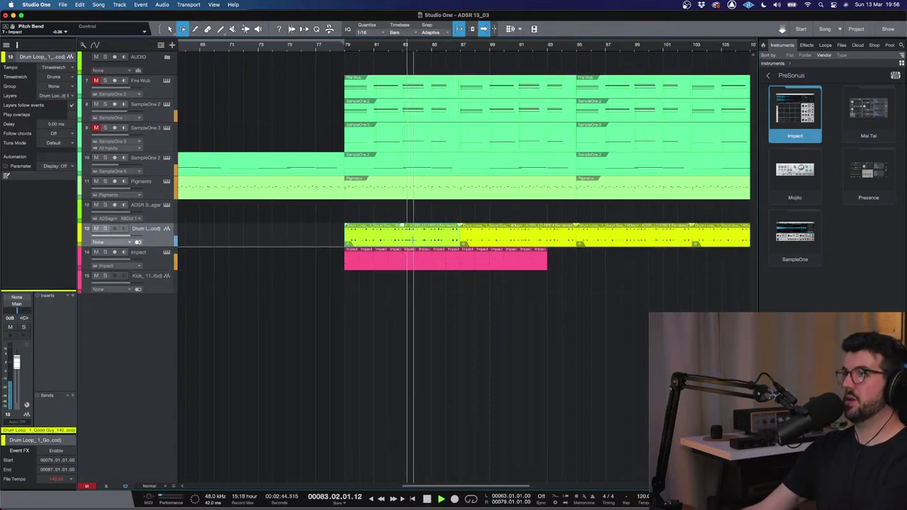
{"action": "key", "text": "3"}
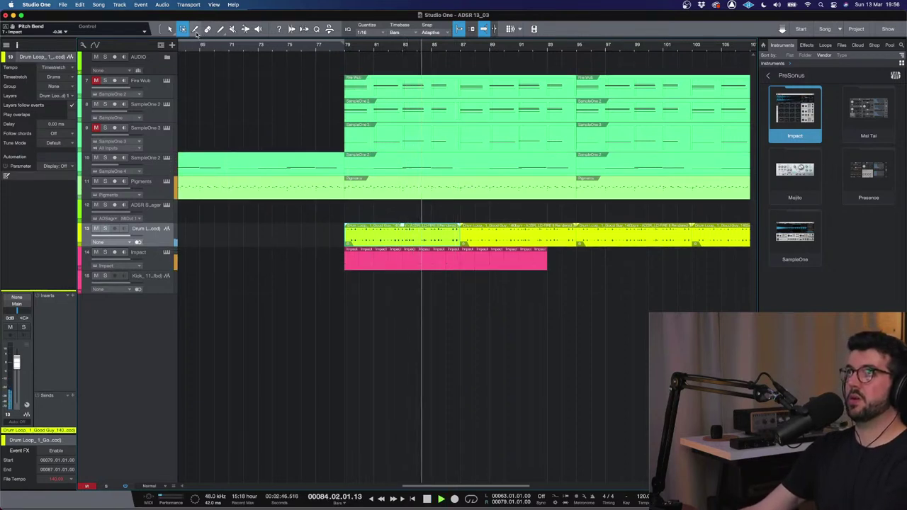
{"action": "left_click_drag", "start_coordinate": [421, 48], "coordinate": [404, 241]}
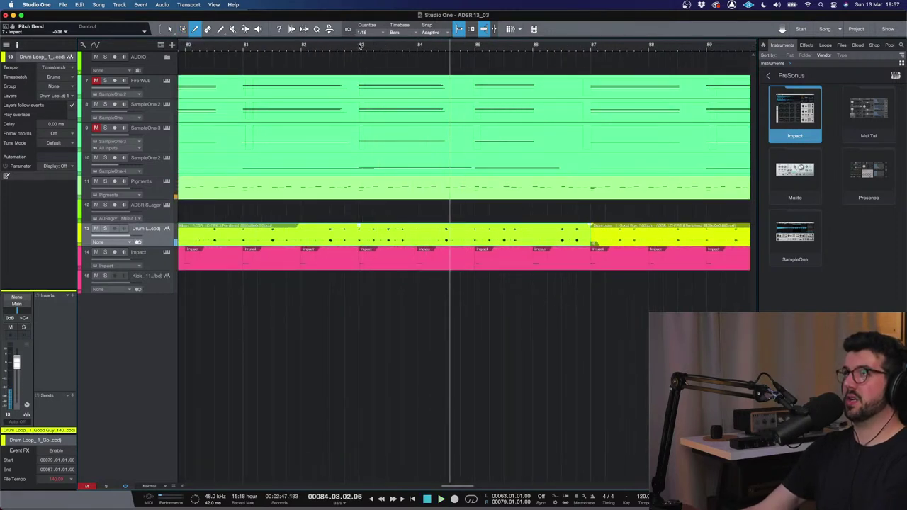
{"action": "left_click", "coordinate": [362, 219]}
{"action": "left_click", "coordinate": [362, 233]}
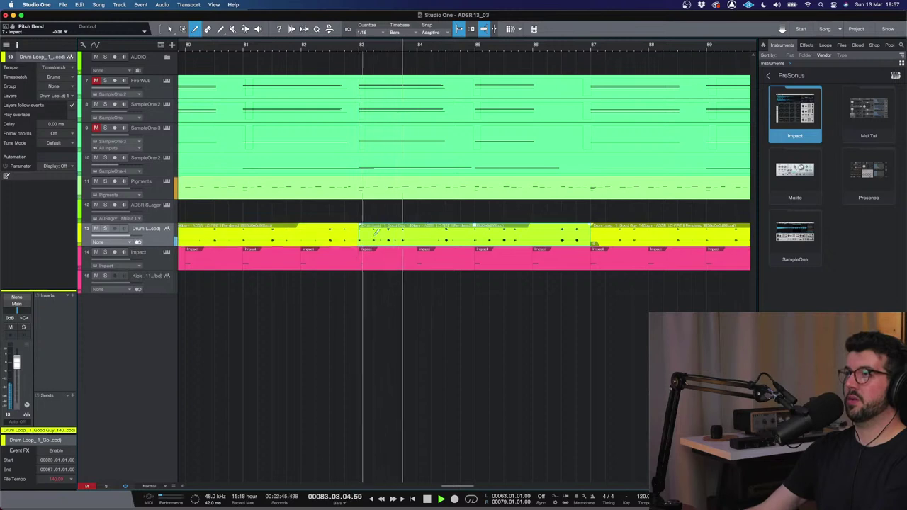
{"action": "key", "text": "w"}
{"action": "key", "text": "w"}
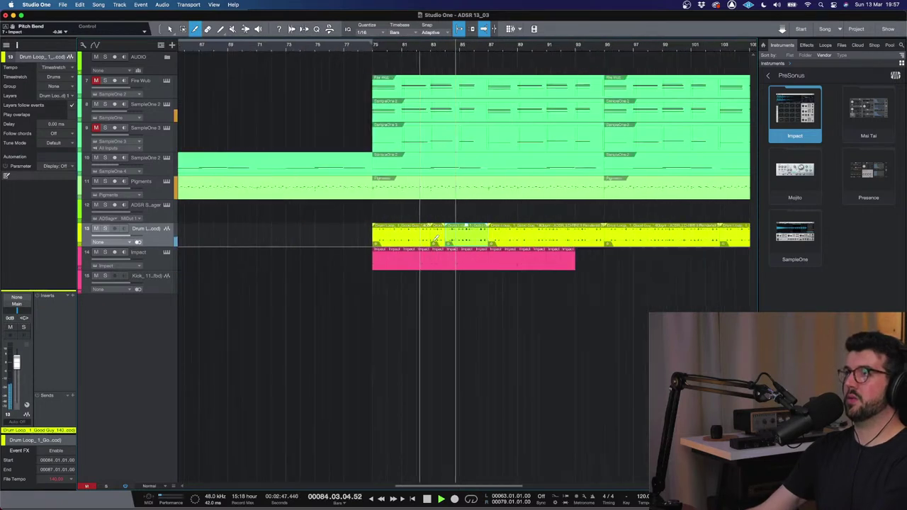
- Delete the rest of the drum loop, move the bar 83 slice to bar 79, and repeat it up to bar 93
{"action": "left_click_drag", "start_coordinate": [646, 233], "coordinate": [475, 227]}
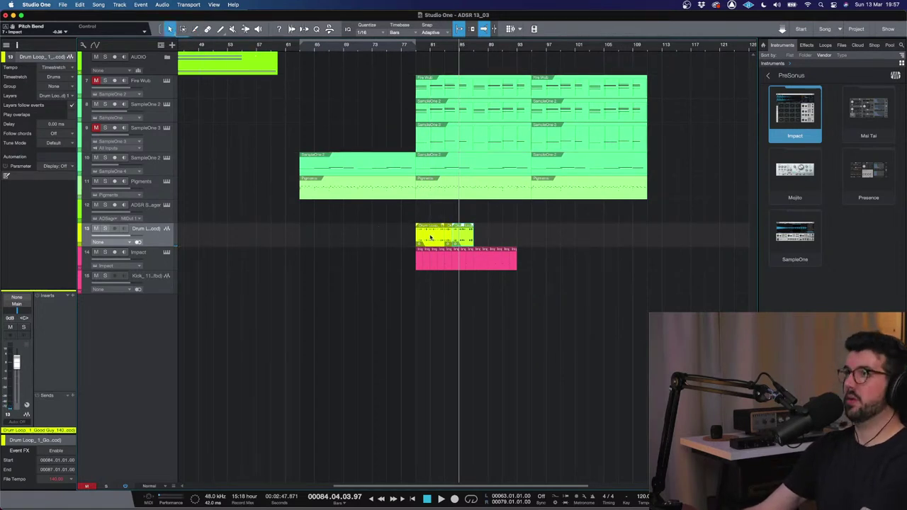
{"action": "key", "text": "e"}
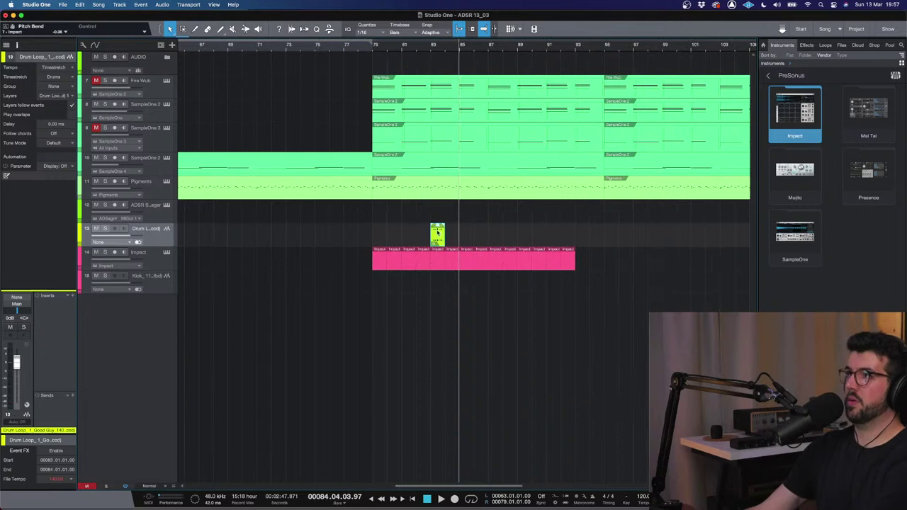
{"action": "left_click_drag", "start_coordinate": [377, 229], "coordinate": [386, 234]}
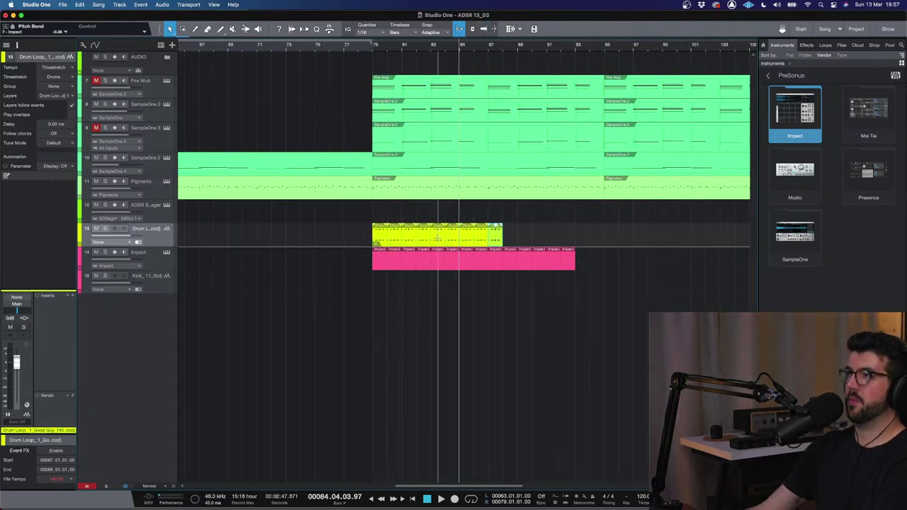
{"action": "left_click", "coordinate": [372, 52]}
{"action": "key", "text": "f"}
{"action": "key", "text": "w"}
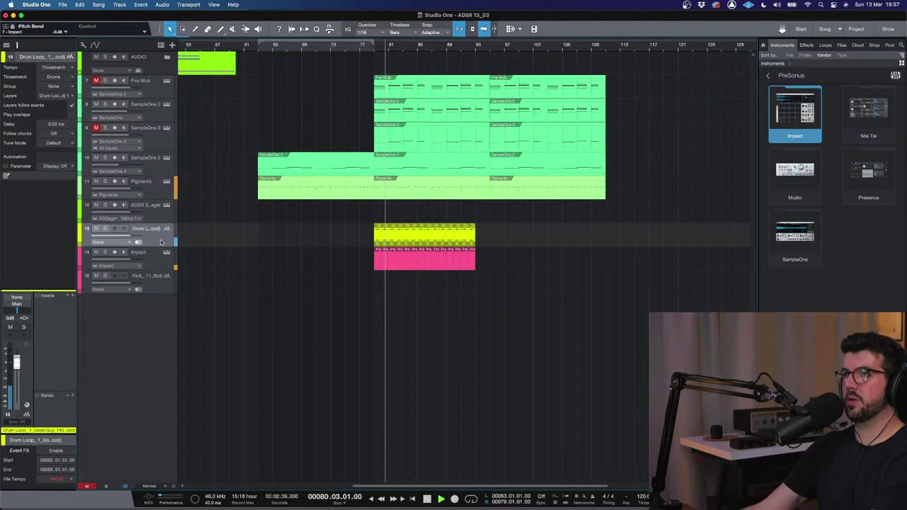
- Insert RedlightDist on the drum loop track and lower its output to about -13 dB
{"action": "left_click", "coordinate": [112, 264]}
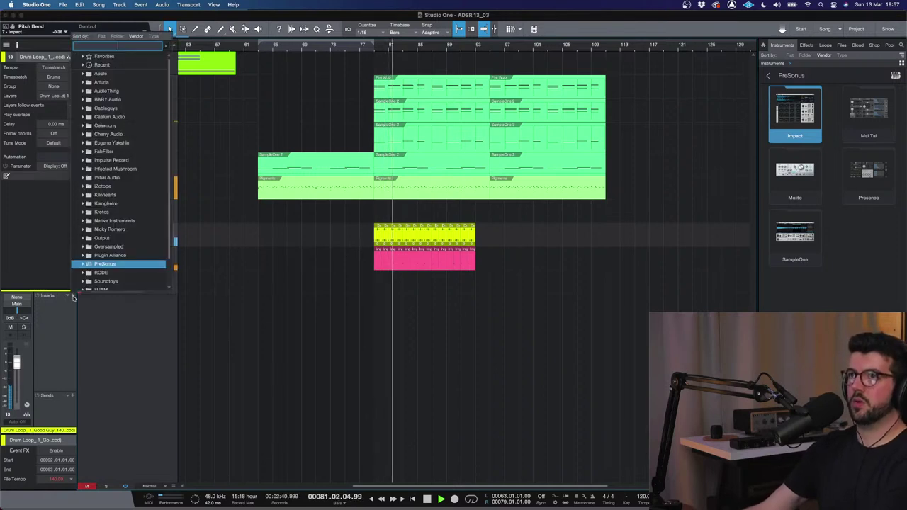
{"action": "type", "text": "red"}
{"action": "key", "text": "Down"}
{"action": "key", "text": "Return"}
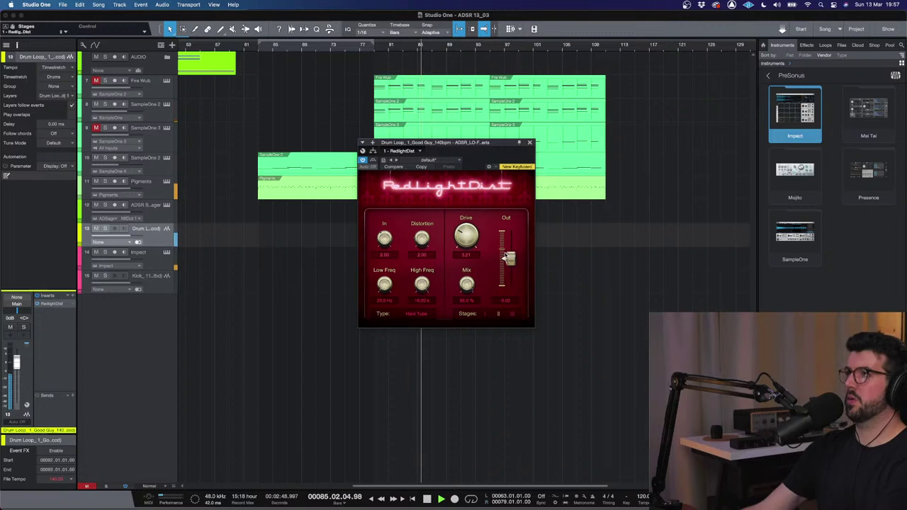
{"action": "left_click_drag", "start_coordinate": [505, 256], "coordinate": [507, 267]}
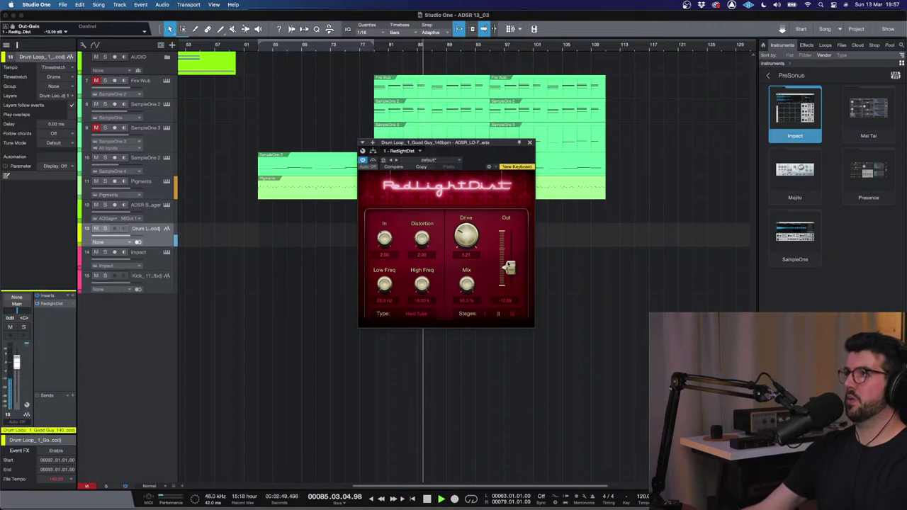
- Add the kHs Haas effect after RedlightDist on the drum loop track, adjust its delay, and close its window
{"action": "left_click", "coordinate": [71, 295]}
{"action": "type", "text": "haas"}
{"action": "key", "text": "Return"}
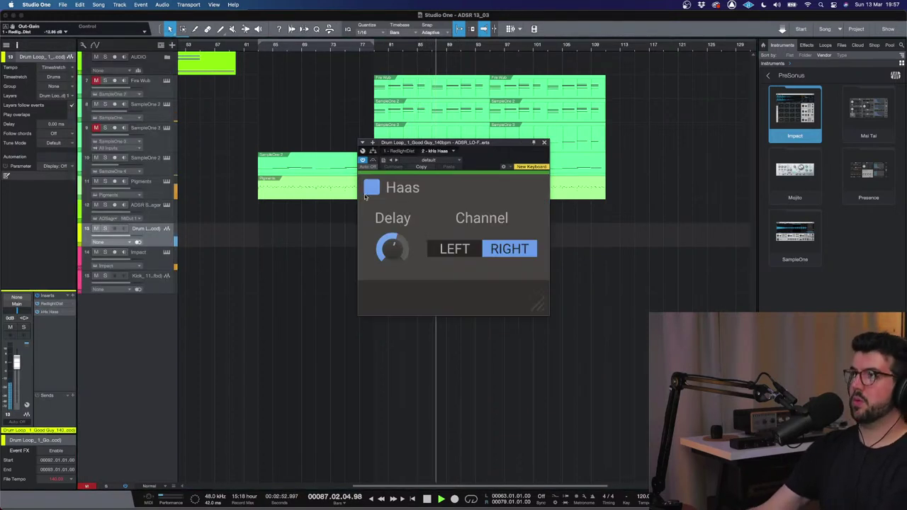
{"action": "left_click", "coordinate": [544, 143]}
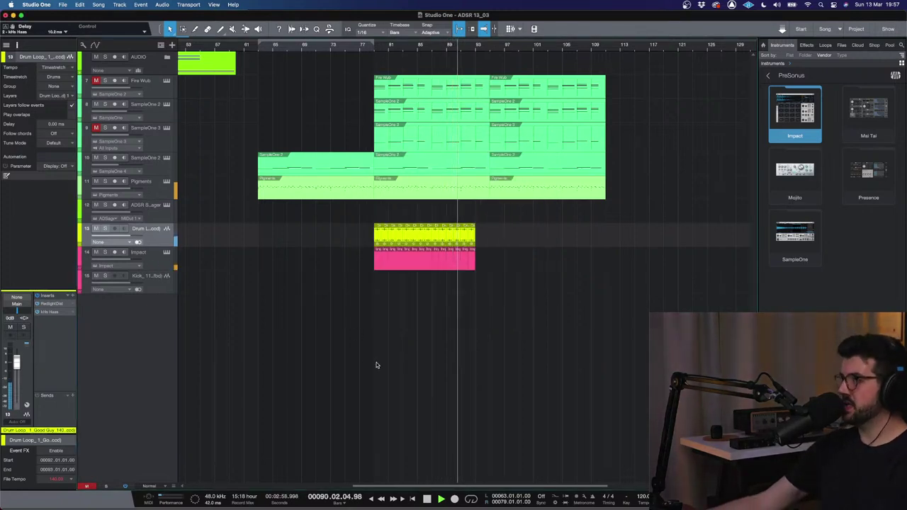
- Duplicate the drum loop and Impact kick slices from bar 79 onward, extending both tracks to bar 107, and disarm the Impact track
{"action": "left_click_drag", "start_coordinate": [504, 316], "coordinate": [344, 200]}
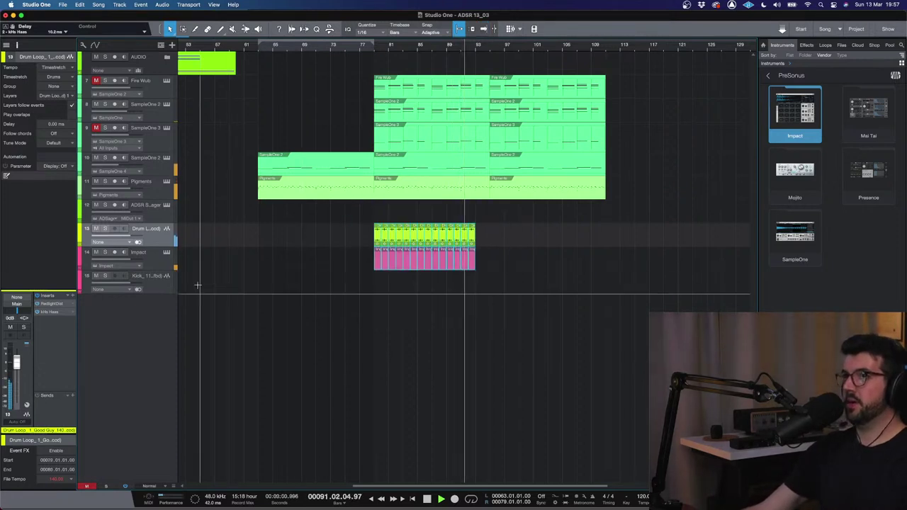
{"action": "key", "text": "d"}
{"action": "left_click", "coordinate": [126, 260]}
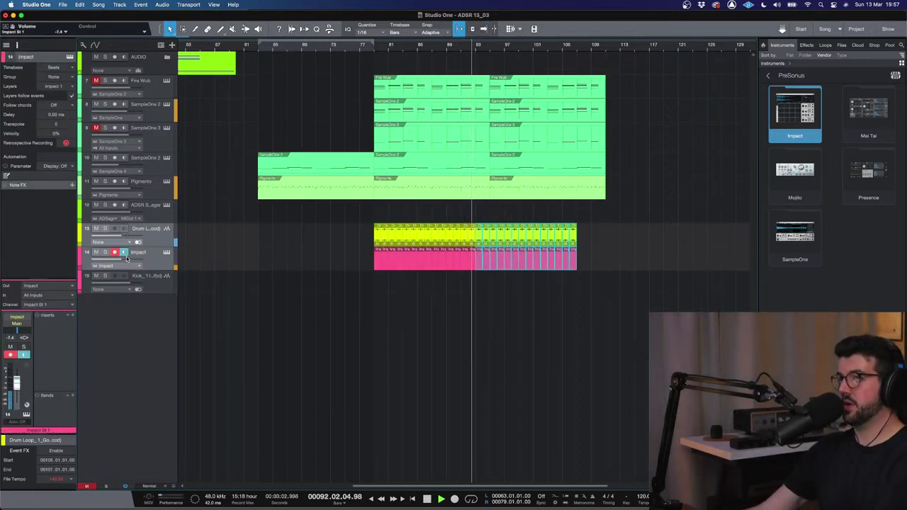
{"action": "left_click", "coordinate": [115, 252]}
{"action": "left_click", "coordinate": [390, 328]}
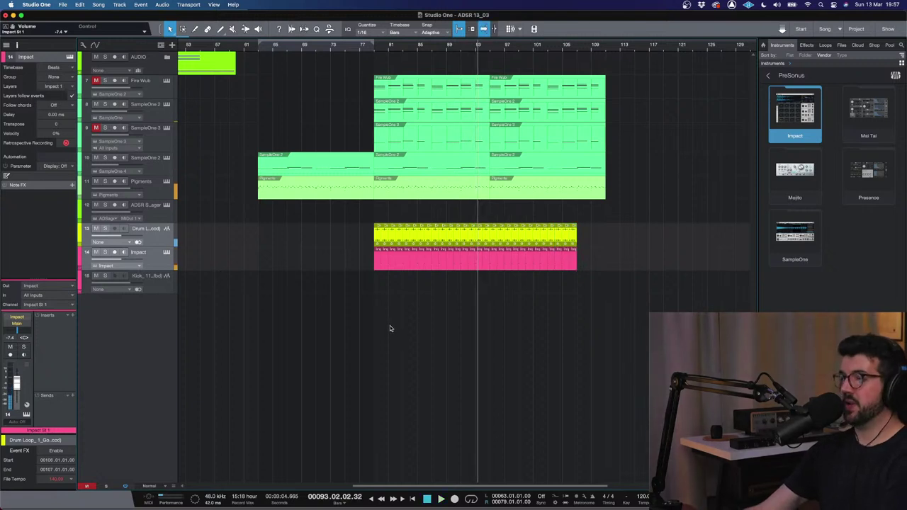
- Audition the layers from bar 79 by soloing track 8, SampleOne on track 10, Pigments and ADSR Sample Manager, and clear the solos
{"action": "left_click", "coordinate": [372, 50]}
{"action": "key", "text": "e"}
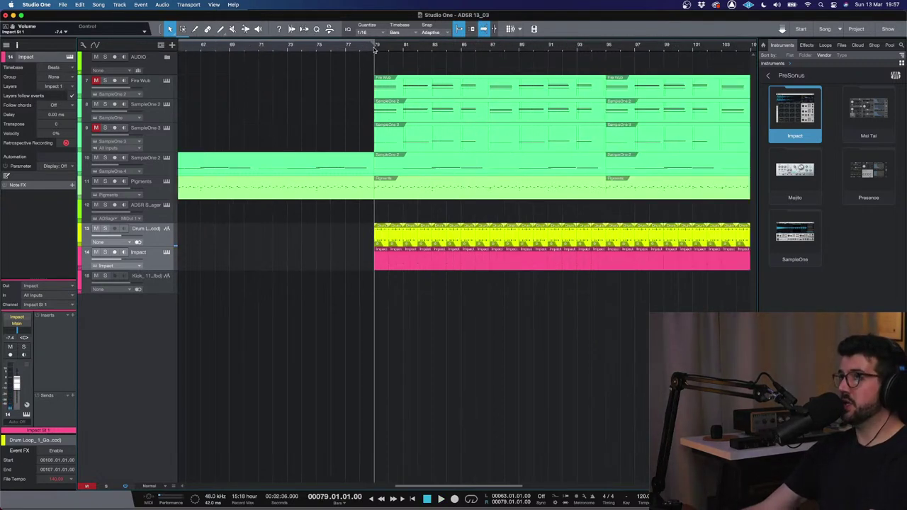
{"action": "key", "text": "w"}
{"action": "key", "text": "w"}
{"action": "key", "text": "w"}
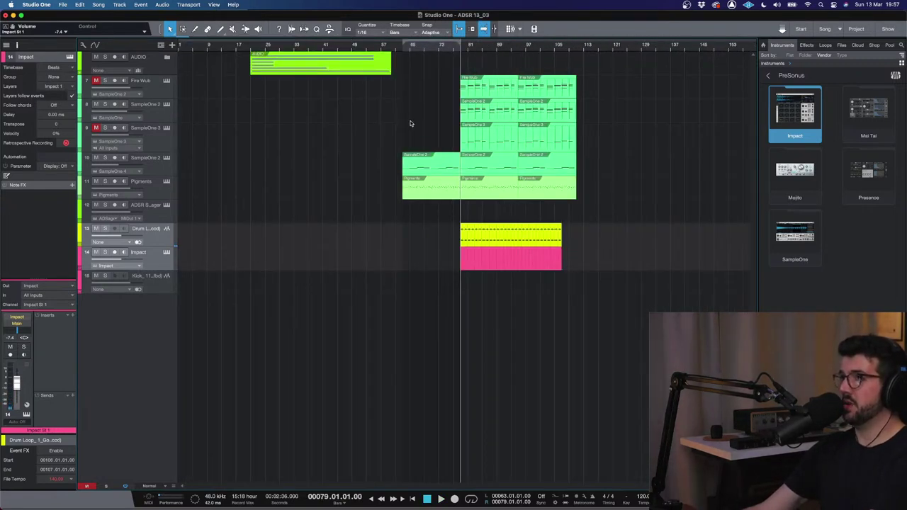
{"action": "left_click", "coordinate": [401, 48]}
{"action": "key", "text": "e"}
{"action": "left_click", "coordinate": [519, 48]}
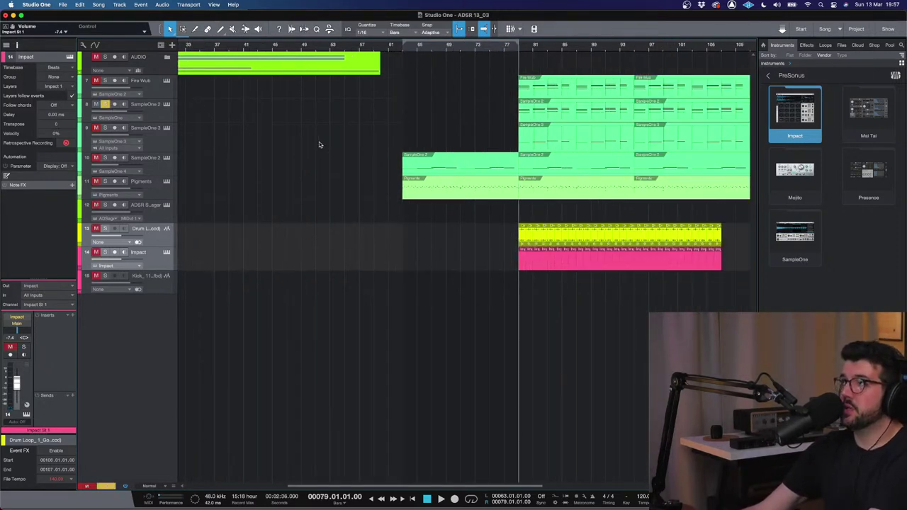
{"action": "key", "text": "space"}
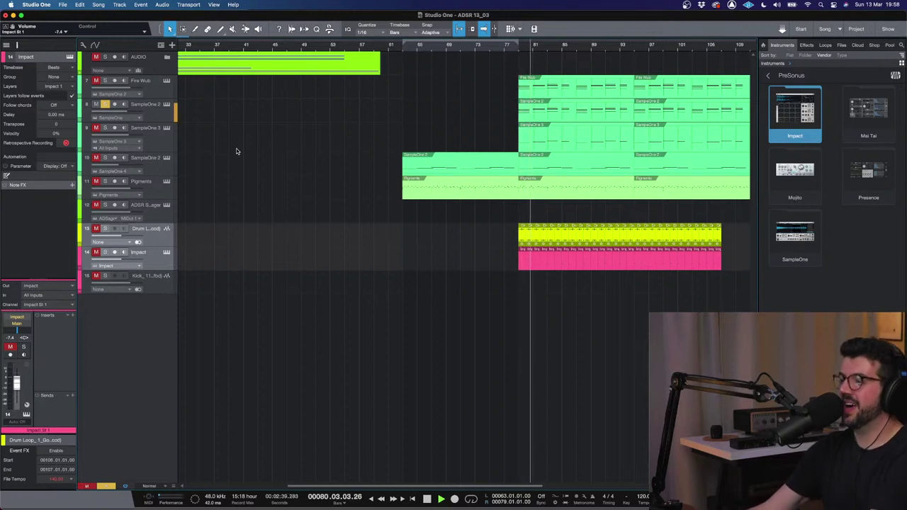
{"action": "left_click", "coordinate": [104, 159]}
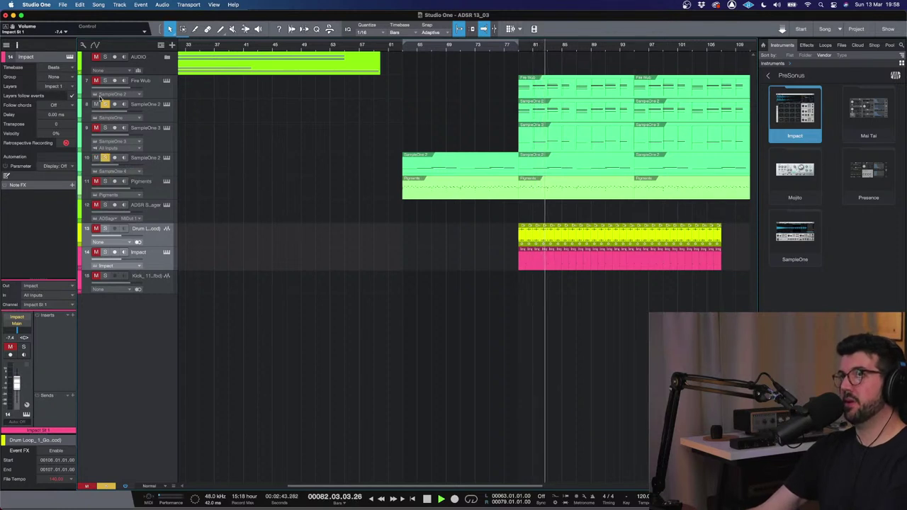
{"action": "left_click", "coordinate": [105, 105]}
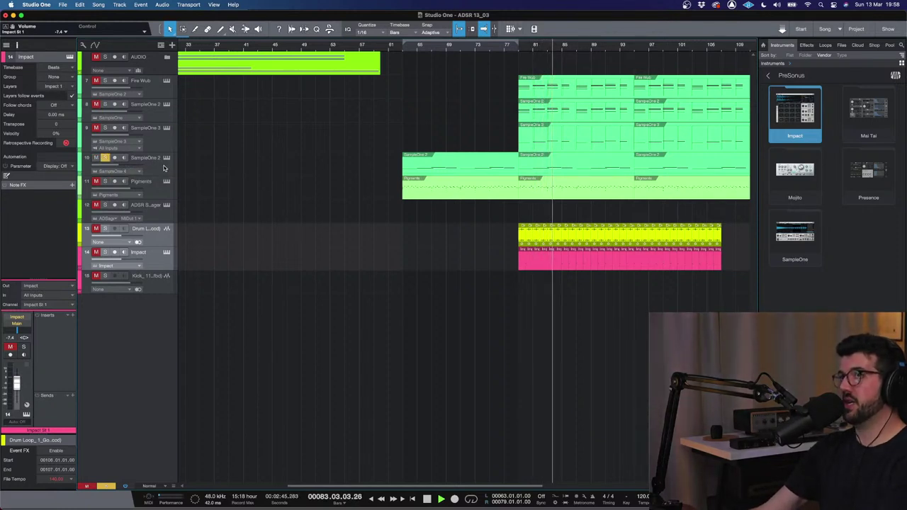
{"action": "left_click", "coordinate": [88, 172]}
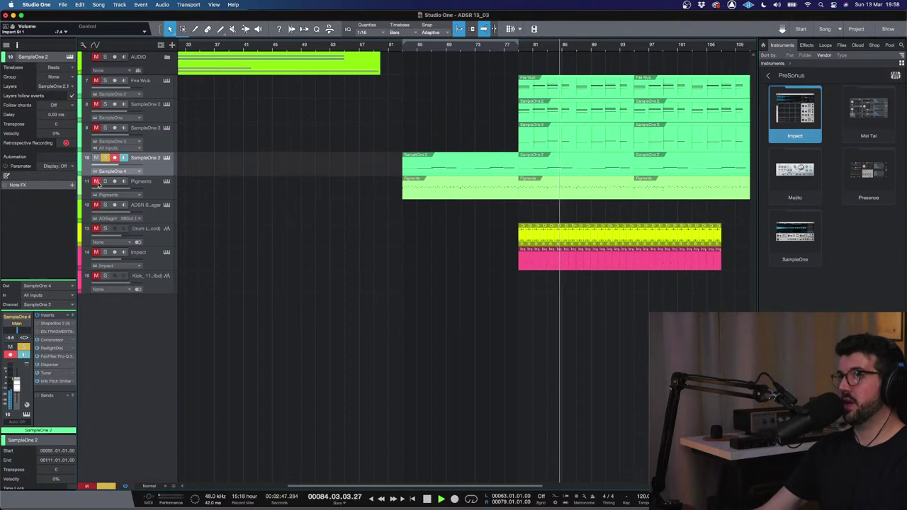
{"action": "left_click", "coordinate": [105, 181]}
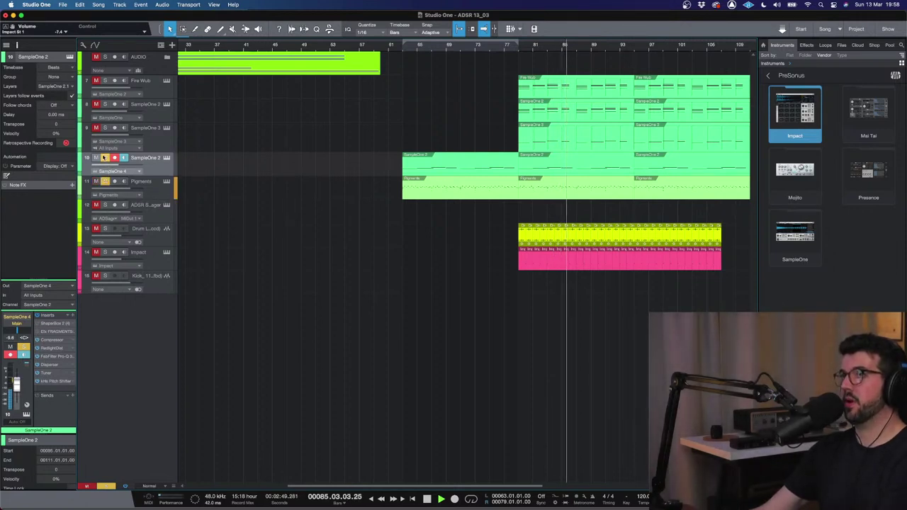
{"action": "left_click", "coordinate": [147, 198]}
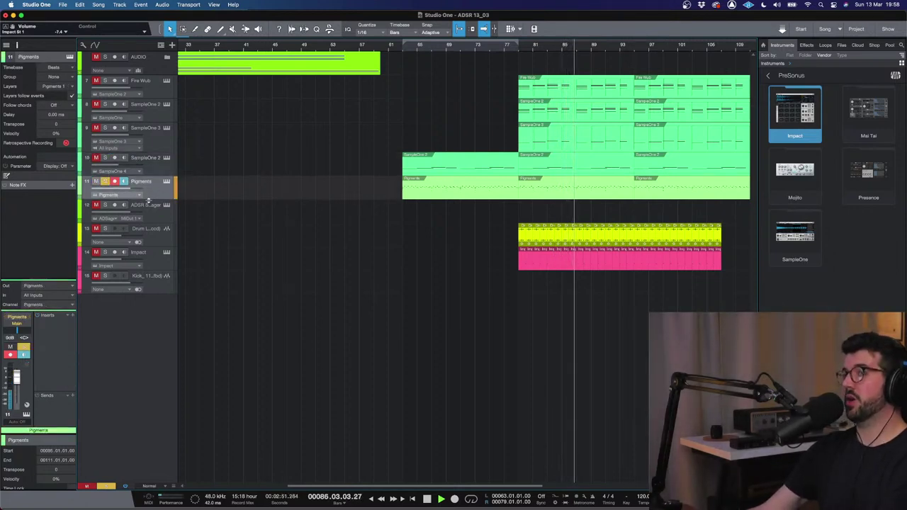
{"action": "left_click", "coordinate": [105, 205]}
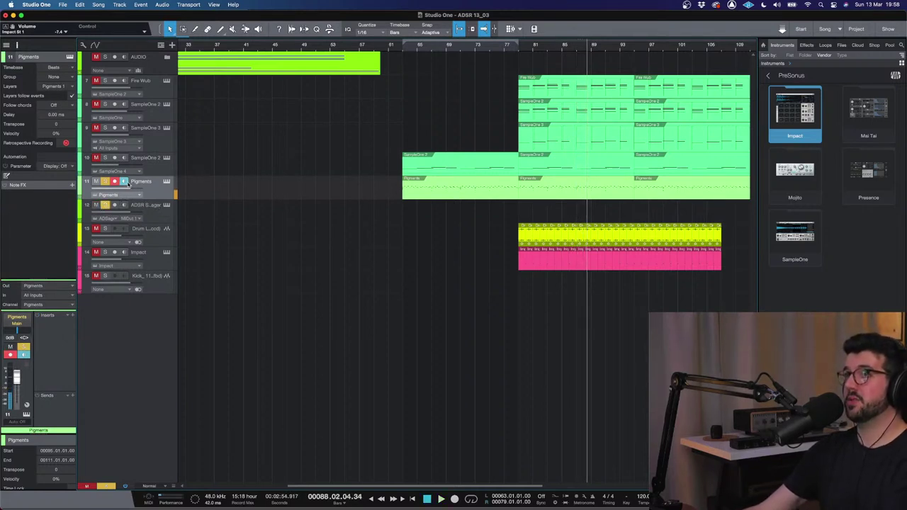
{"action": "left_click", "coordinate": [107, 206]}
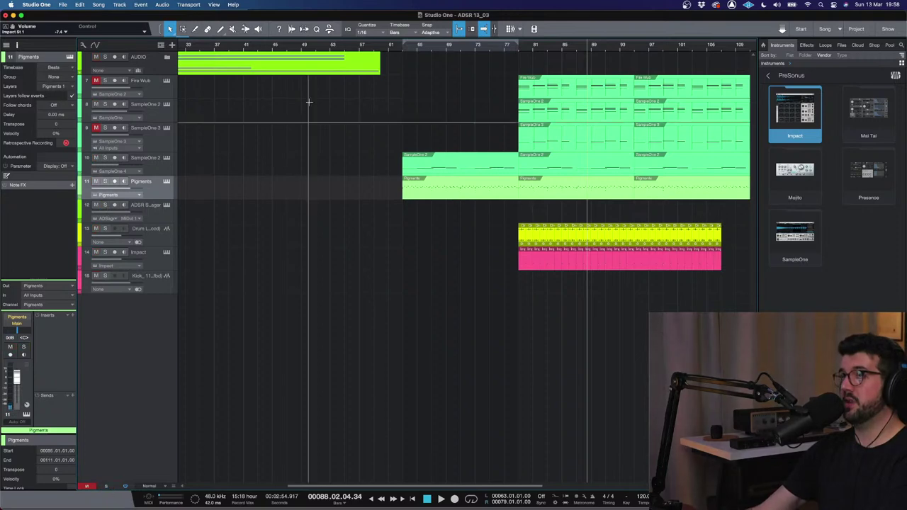
- Unmute SampleOne on track 9, close its ShaperBox window, play it in the mix from bar 79, and solo it
{"action": "key", "text": "w"}
{"action": "left_click", "coordinate": [95, 128]}
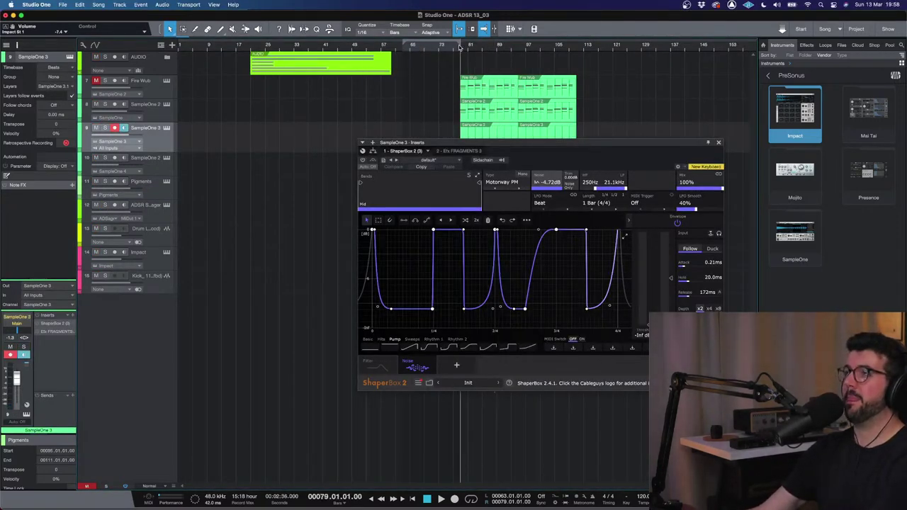
{"action": "key", "text": "space"}
{"action": "left_click", "coordinate": [718, 144]}
{"action": "key", "text": "e"}
{"action": "key", "text": "e"}
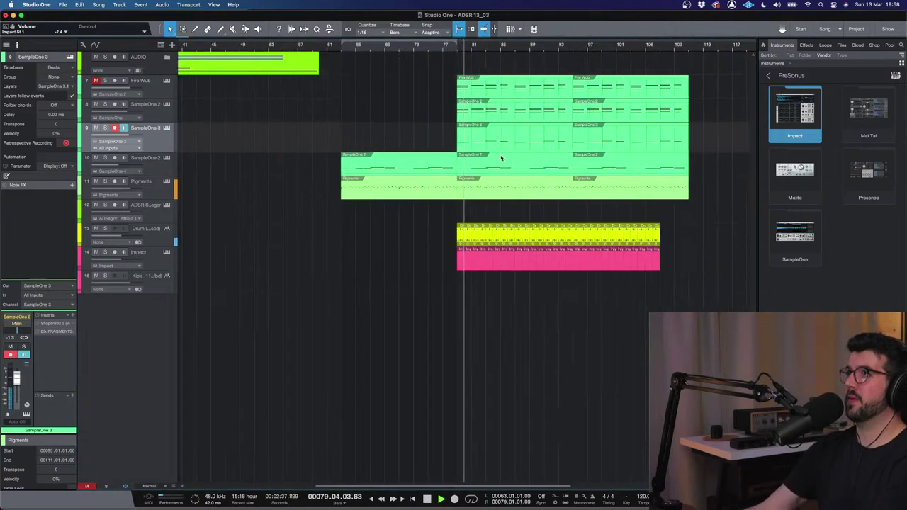
{"action": "left_click", "coordinate": [114, 127]}
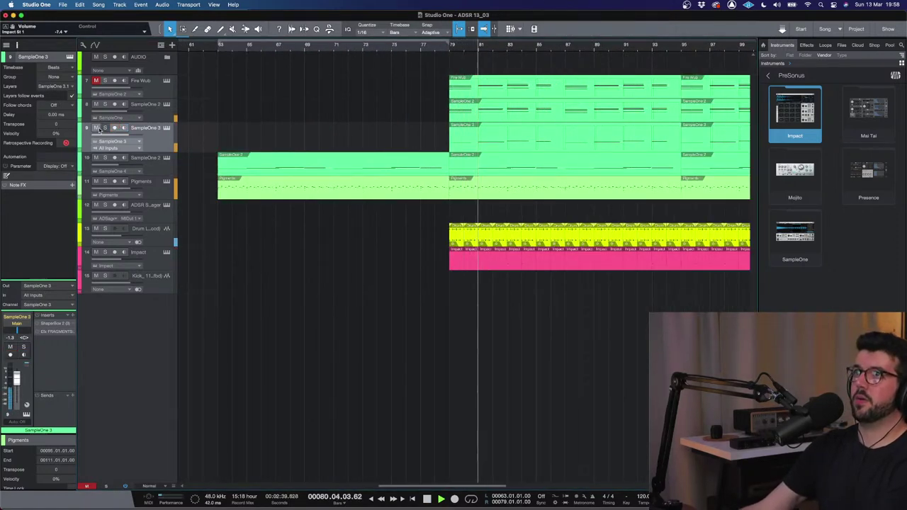
{"action": "left_click", "coordinate": [104, 128]}
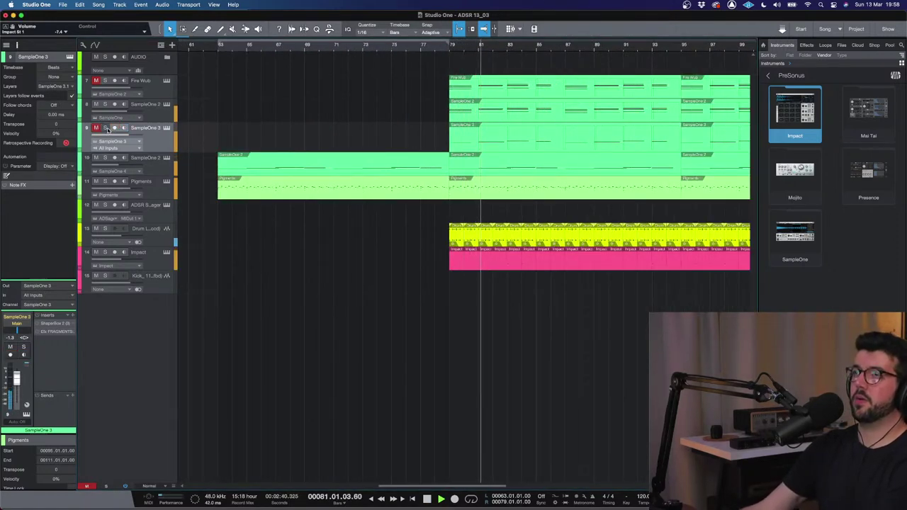
{"action": "left_click", "coordinate": [161, 127]}
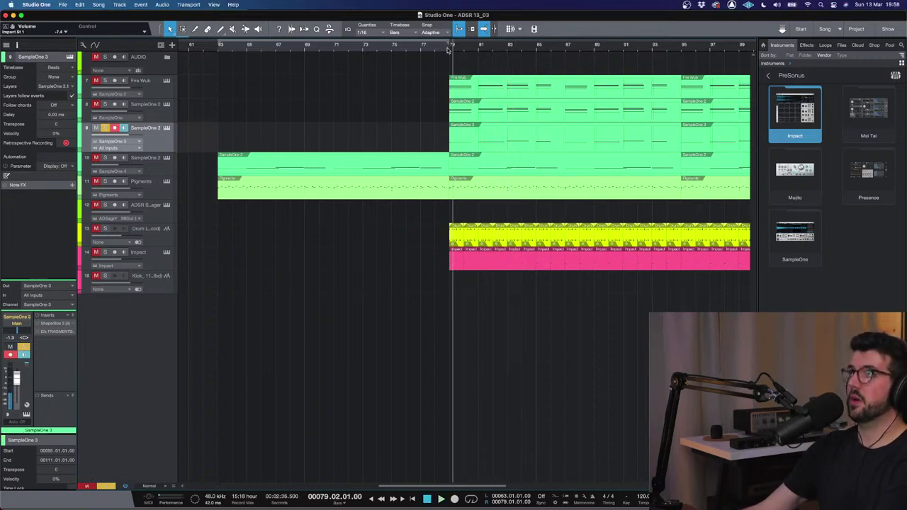
- Open the SampleOne XT instrument on track 9 and audition the Tenet Bass Pulse preset from bar 79
{"action": "left_click", "coordinate": [166, 127]}
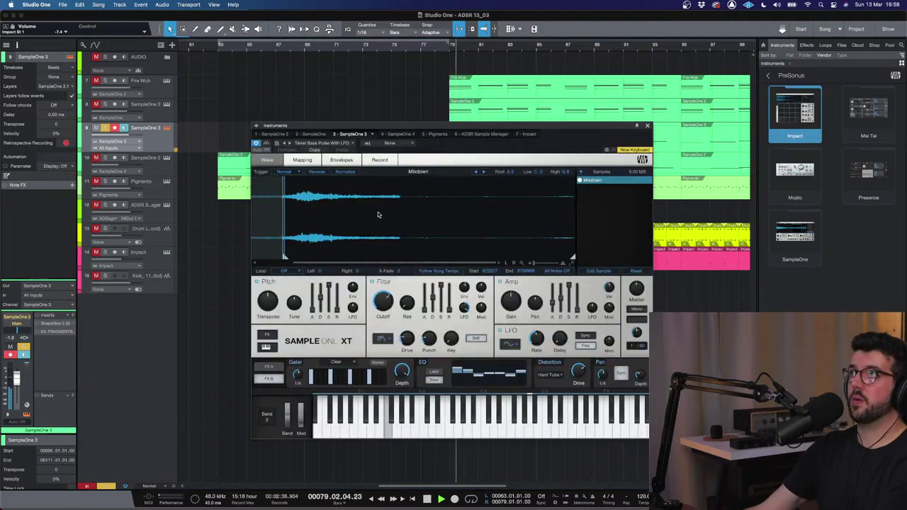
{"action": "left_click", "coordinate": [349, 144]}
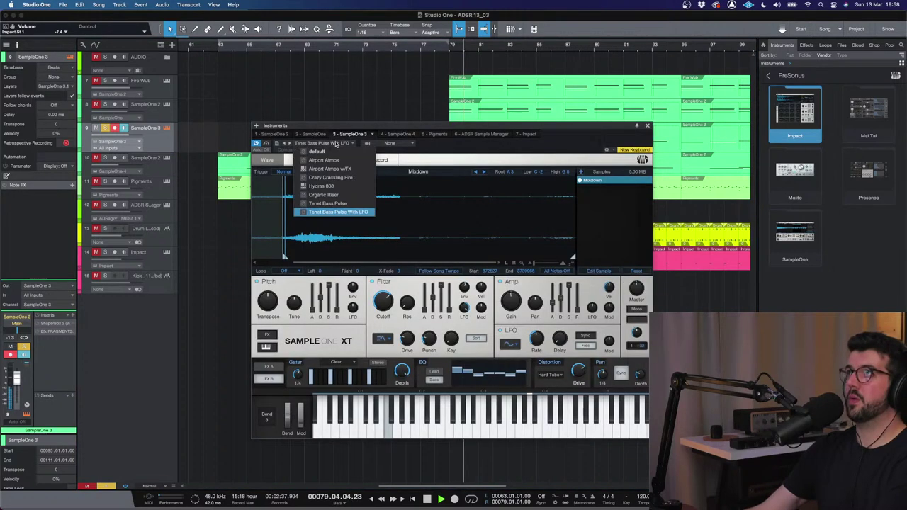
{"action": "left_click", "coordinate": [327, 203]}
{"action": "left_click", "coordinate": [448, 49]}
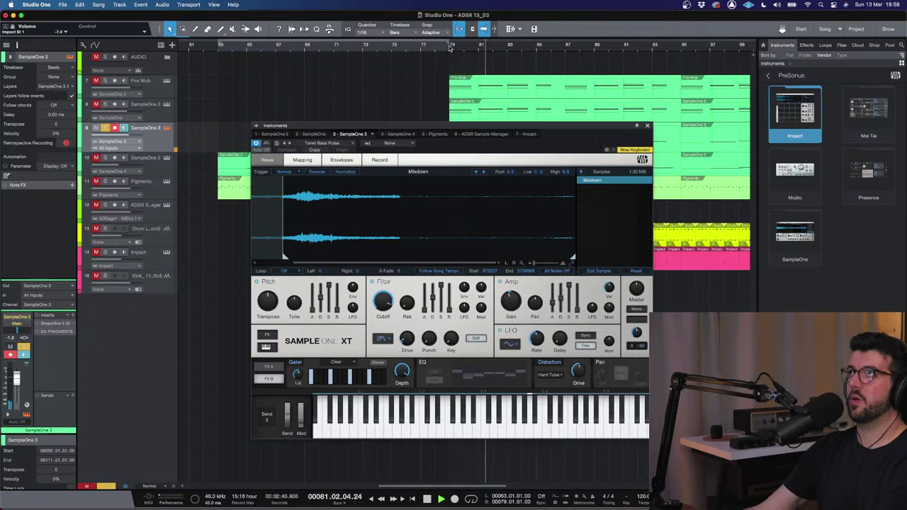
{"action": "left_click", "coordinate": [449, 48]}
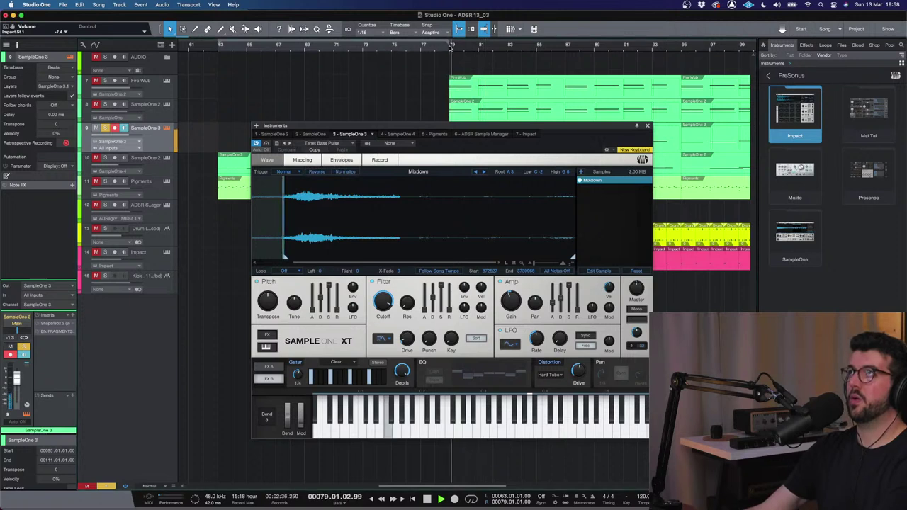
- Try the Organic Riser and Hydras 808 presets in track 9's SampleOne XT
{"action": "left_click", "coordinate": [323, 144]}
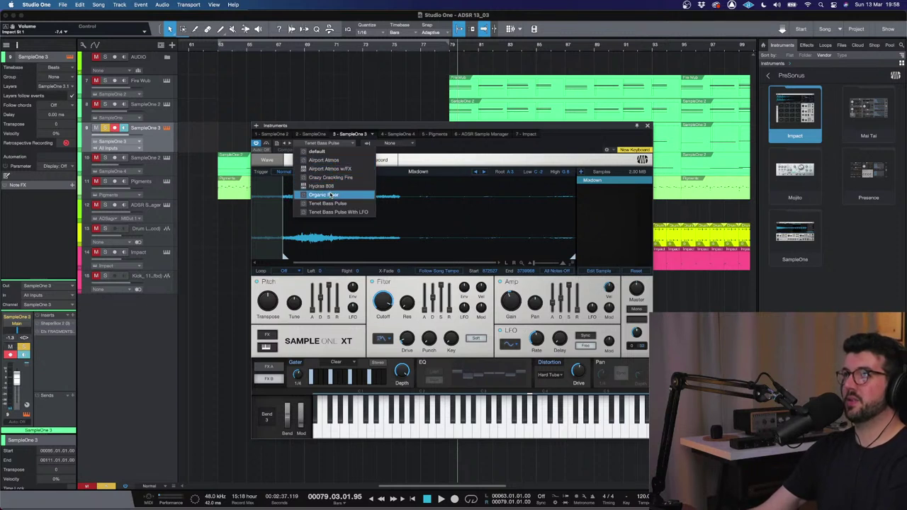
{"action": "left_click", "coordinate": [330, 194]}
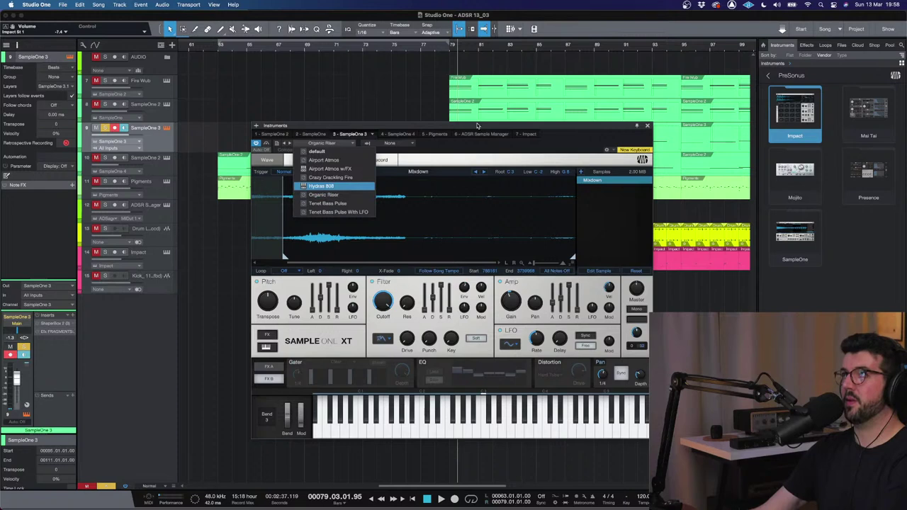
{"action": "key", "text": "Return"}
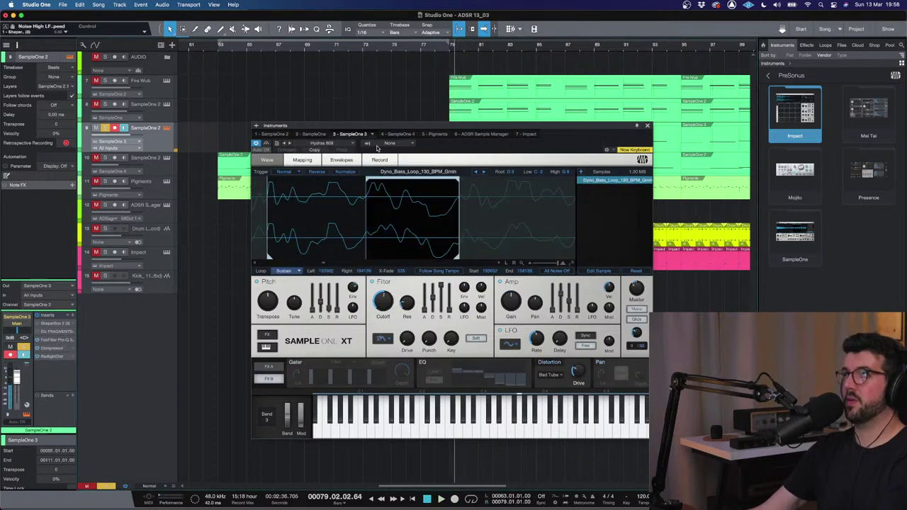
- Load the Crazy Crackling Fire preset, play it from bar 79, lower its master gain to about -3.2 dB, and close the instrument
{"action": "left_click", "coordinate": [338, 145]}
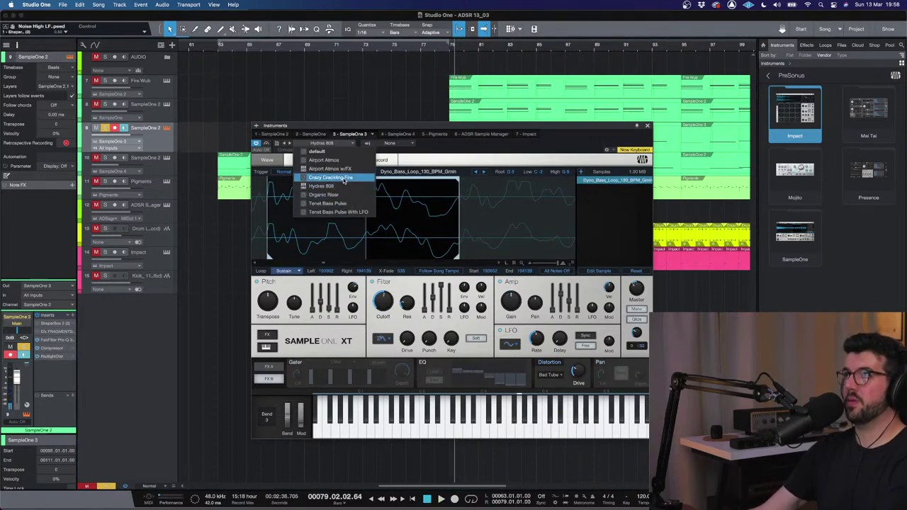
{"action": "left_click", "coordinate": [463, 151]}
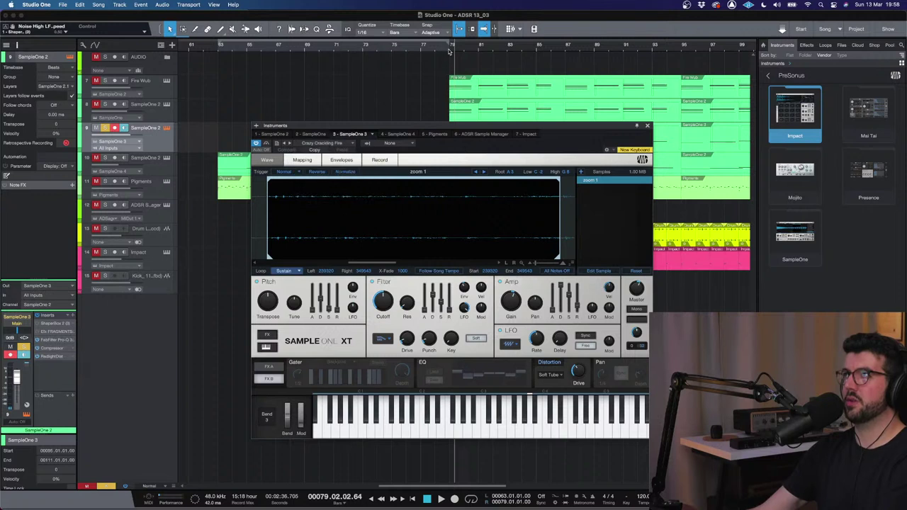
{"action": "left_click", "coordinate": [448, 51]}
{"action": "key", "text": "space"}
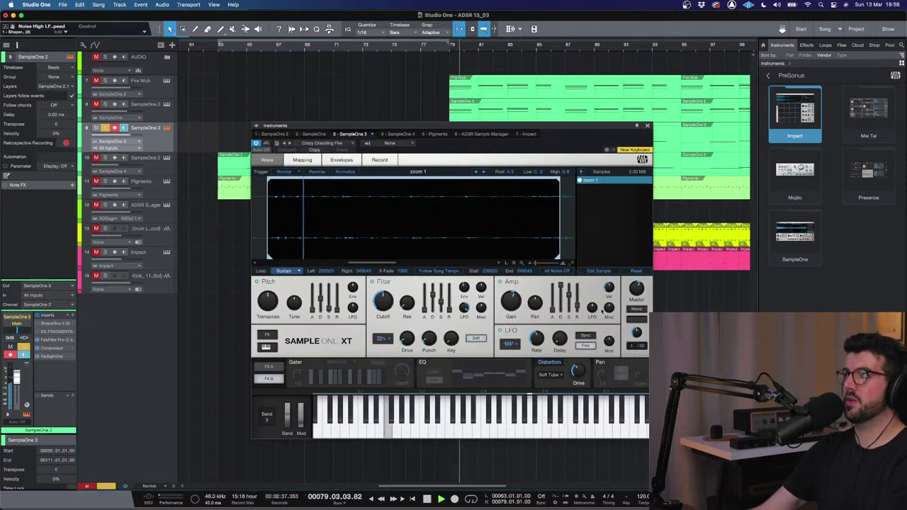
{"action": "left_click_drag", "start_coordinate": [635, 291], "coordinate": [633, 296]}
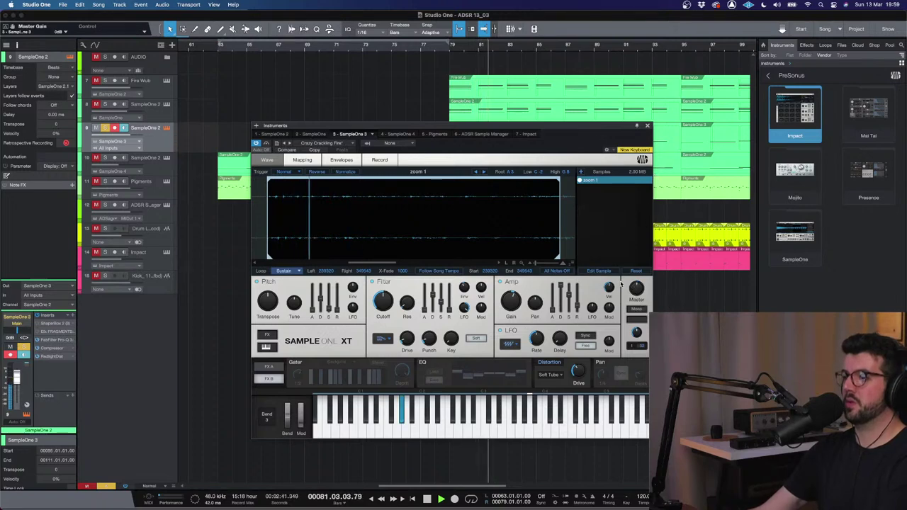
{"action": "key", "text": "space"}
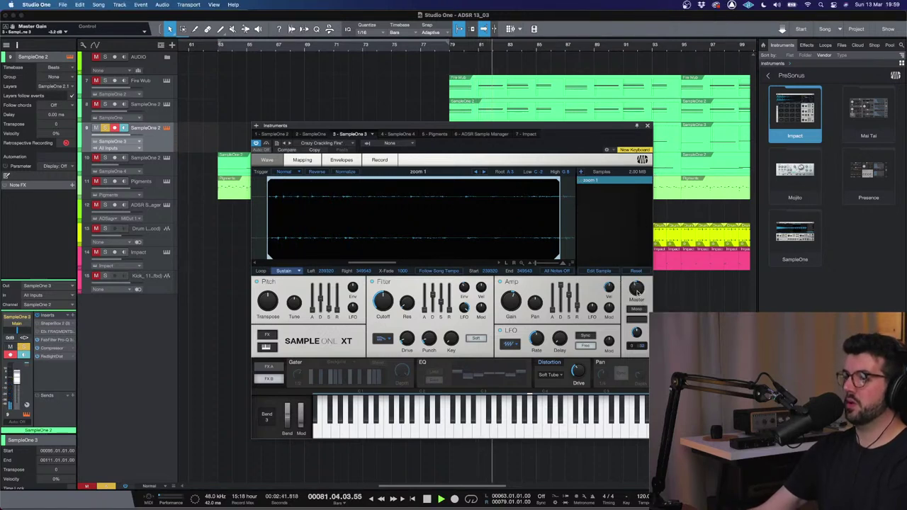
{"action": "left_click", "coordinate": [647, 125]}
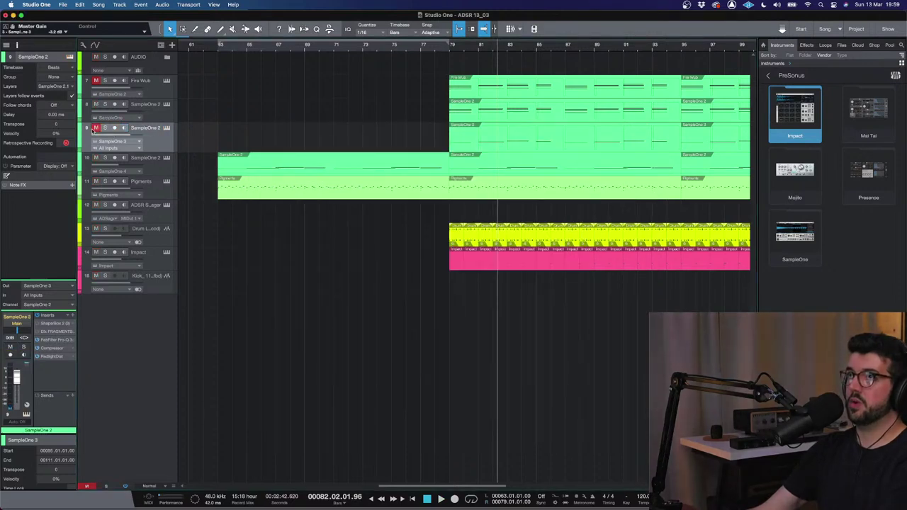
- Play the mix from just before bar 79 and lower track 9's volume to about -11.3 dB
{"action": "left_click", "coordinate": [434, 48]}
{"action": "key", "text": "space"}
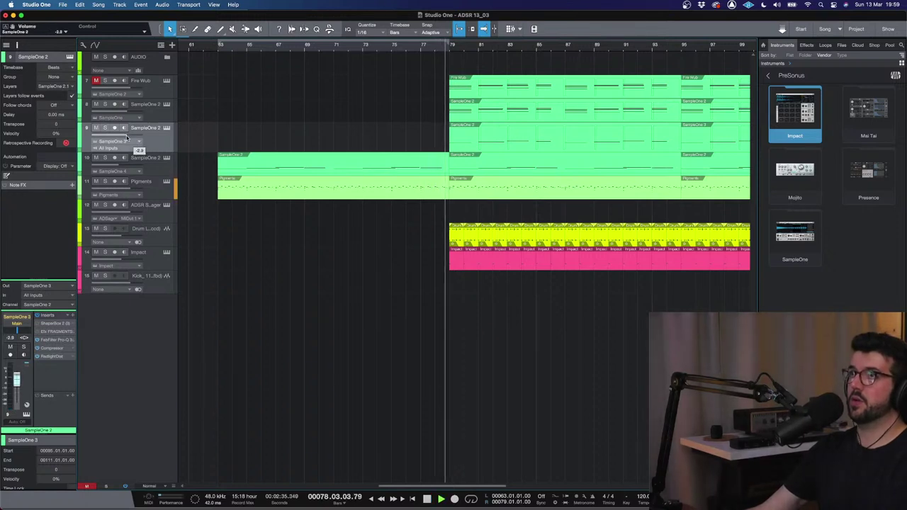
{"action": "left_click_drag", "start_coordinate": [123, 136], "coordinate": [122, 138]}
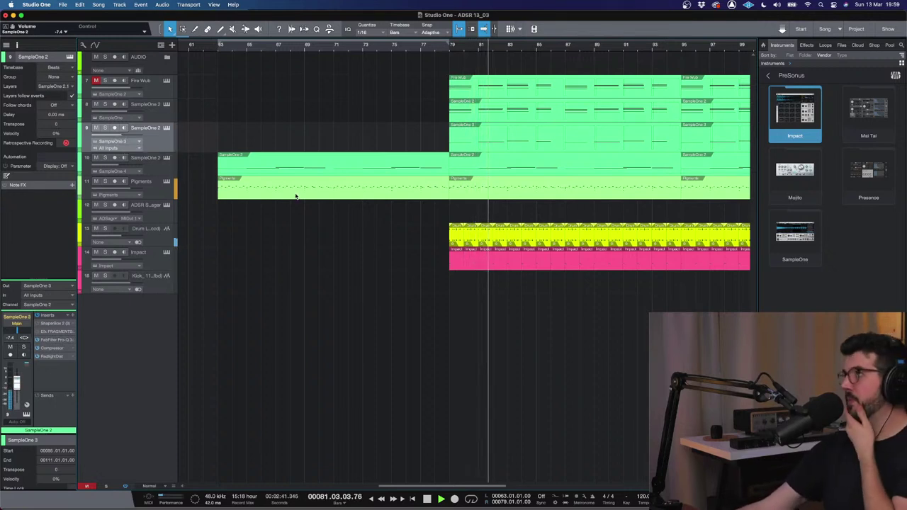
{"action": "left_click_drag", "start_coordinate": [122, 139], "coordinate": [127, 161]}
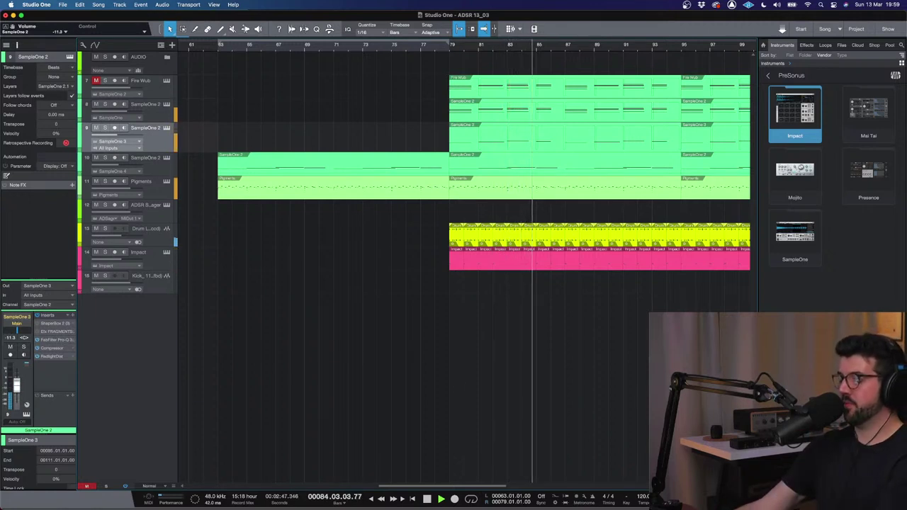
- Stop playback, hide the browser, and examine the section from bar 79 to the end of the arrangement
{"action": "mouse_move", "coordinate": [453, 505]}
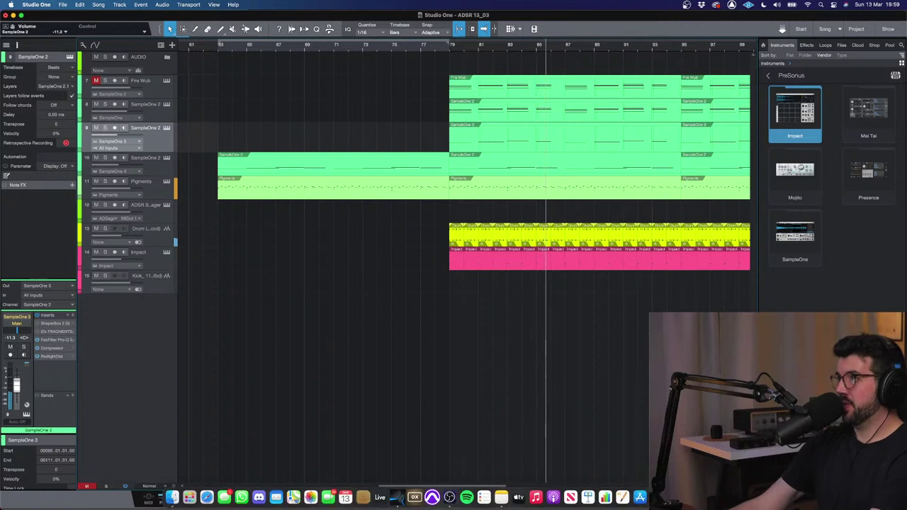
{"action": "key", "text": "F5"}
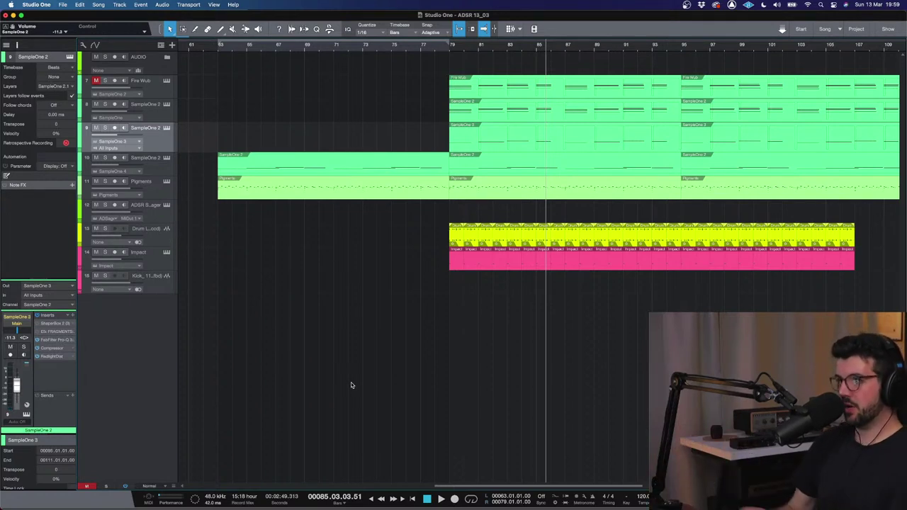
{"action": "scroll", "coordinate": [350, 384], "scroll_direction": "right", "scroll_amount": 10}
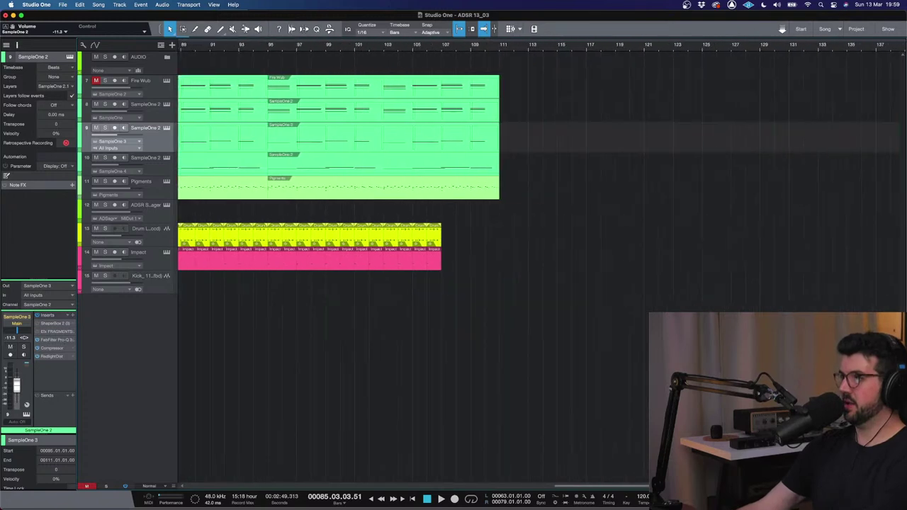
{"action": "key", "text": "w"}
{"action": "key", "text": "F5"}
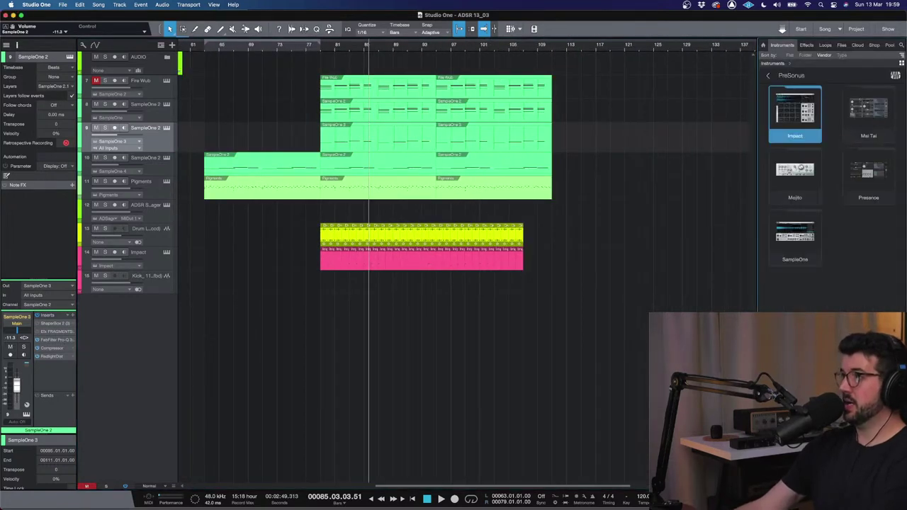
{"action": "key", "text": "F5"}
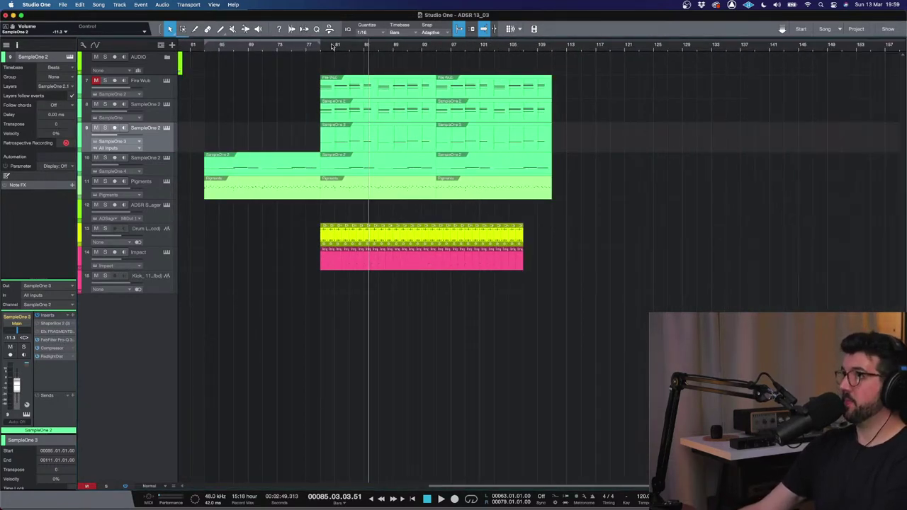
{"action": "left_click", "coordinate": [323, 50]}
{"action": "key", "text": "e"}
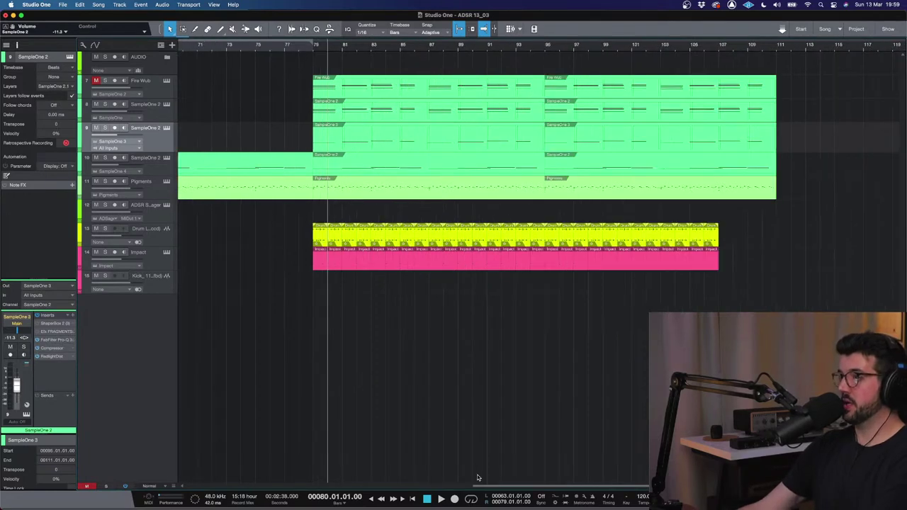
- Expand the AUDIO folder track and unmute its zoom 4 recording with the Mute tool
{"action": "left_click_drag", "start_coordinate": [479, 486], "coordinate": [290, 447]}
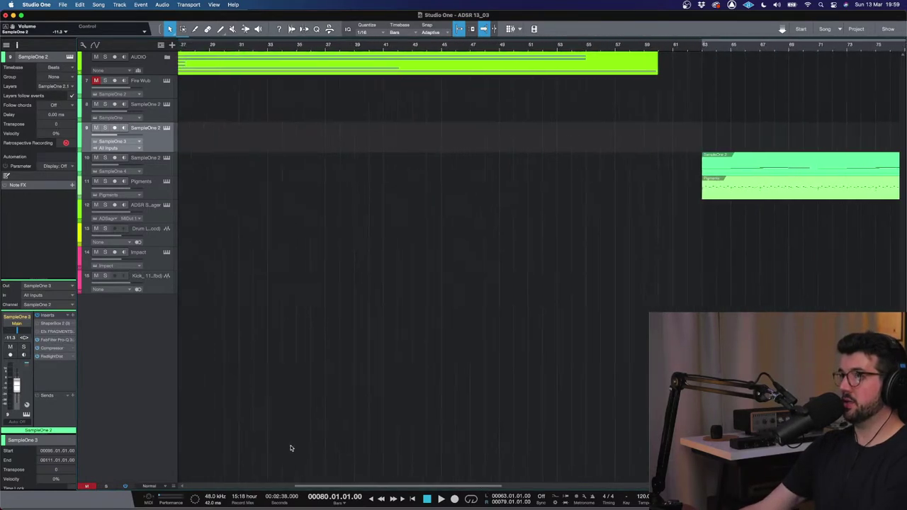
{"action": "key", "text": "w"}
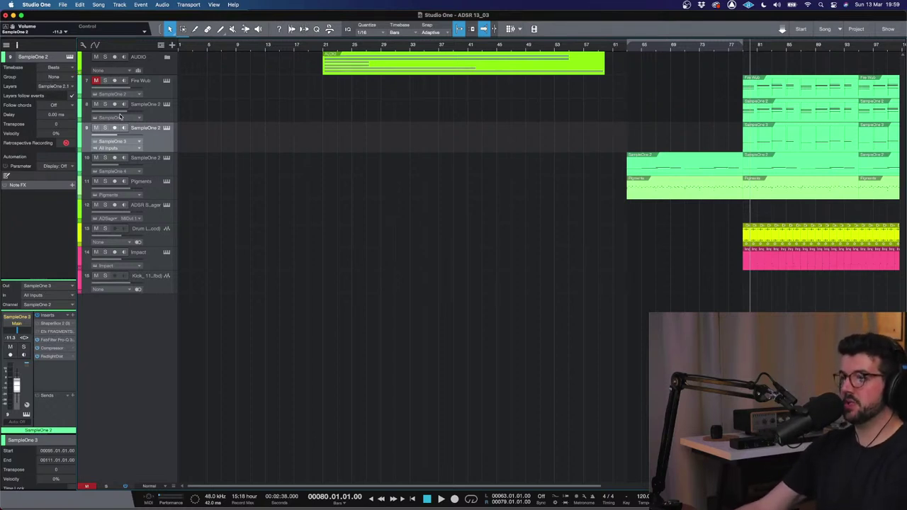
{"action": "left_click", "coordinate": [91, 67]}
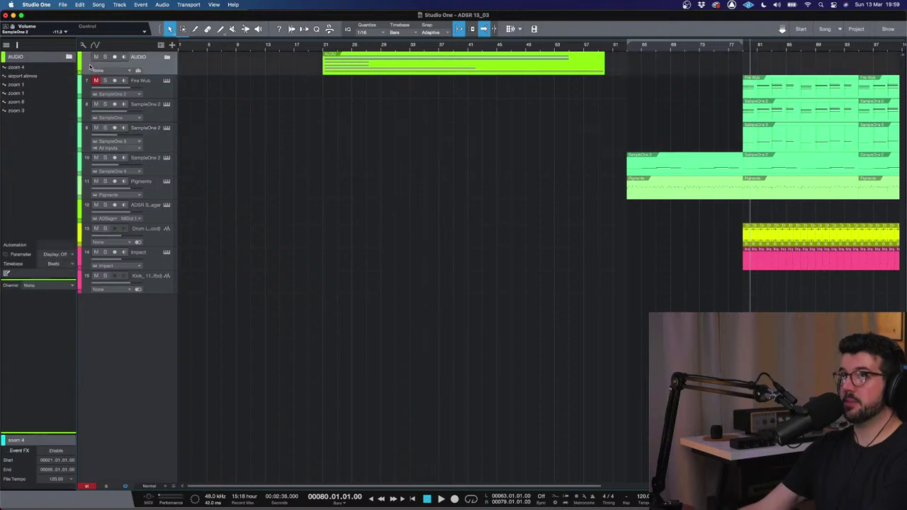
{"action": "left_click", "coordinate": [137, 70]}
{"action": "key", "text": "6"}
{"action": "left_click", "coordinate": [350, 86]}
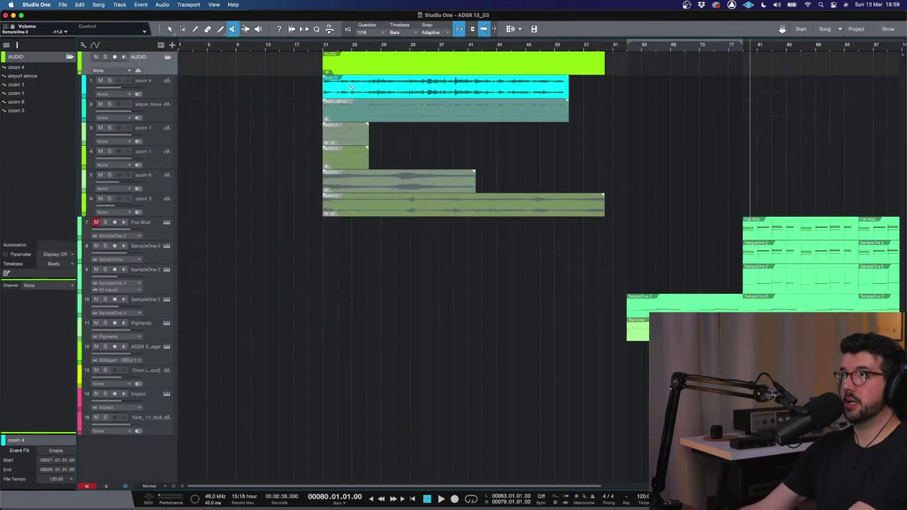
- Play the zoom 4 track soloed from bar 21, compare it with its FabFilter Pro-Q 3 switched on, then unsolo it and close the plug-in
{"action": "left_click", "coordinate": [111, 89]}
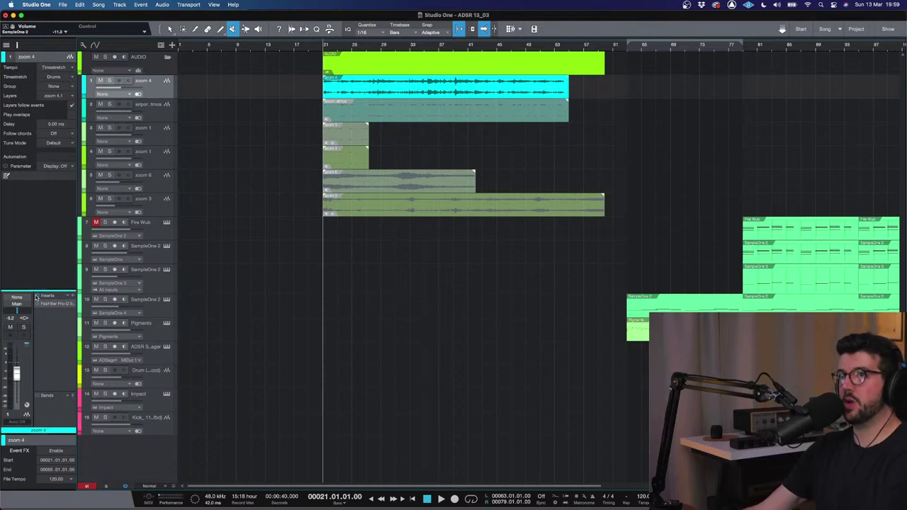
{"action": "left_click", "coordinate": [112, 80]}
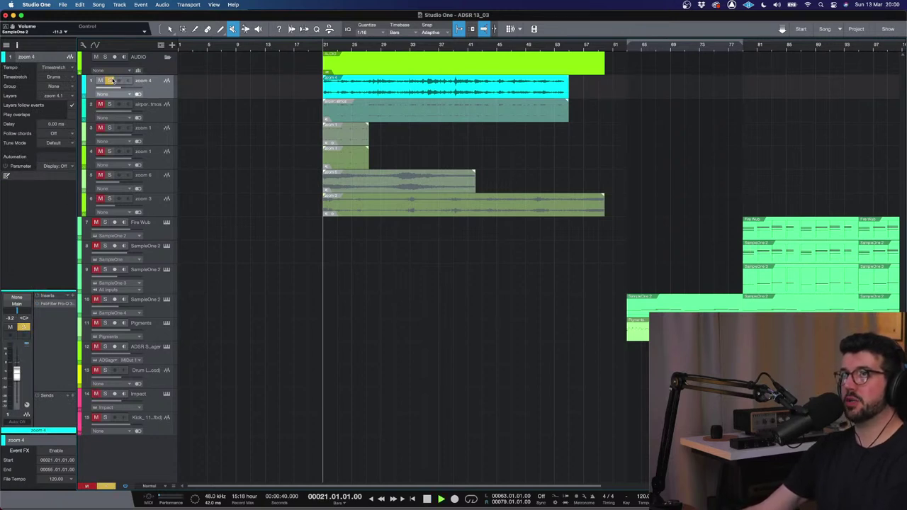
{"action": "key", "text": "space"}
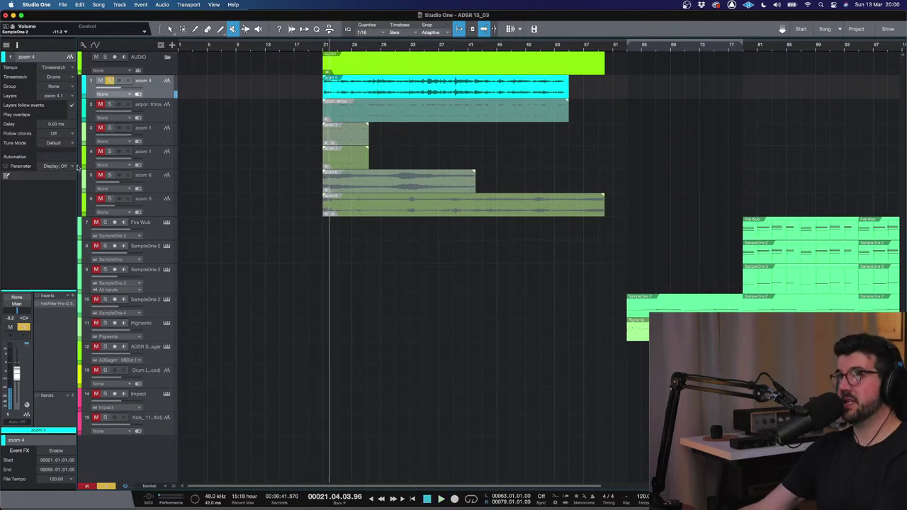
{"action": "left_click", "coordinate": [61, 303]}
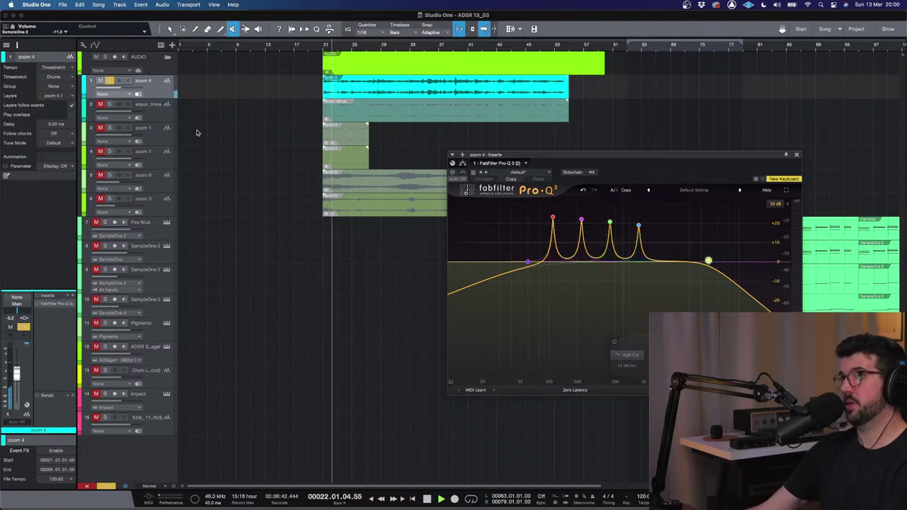
{"action": "left_click", "coordinate": [39, 297]}
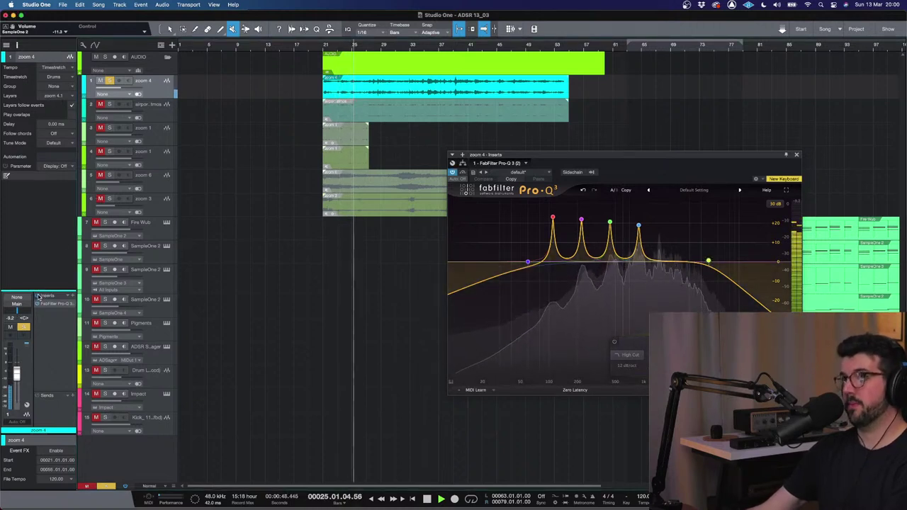
{"action": "left_click", "coordinate": [109, 80]}
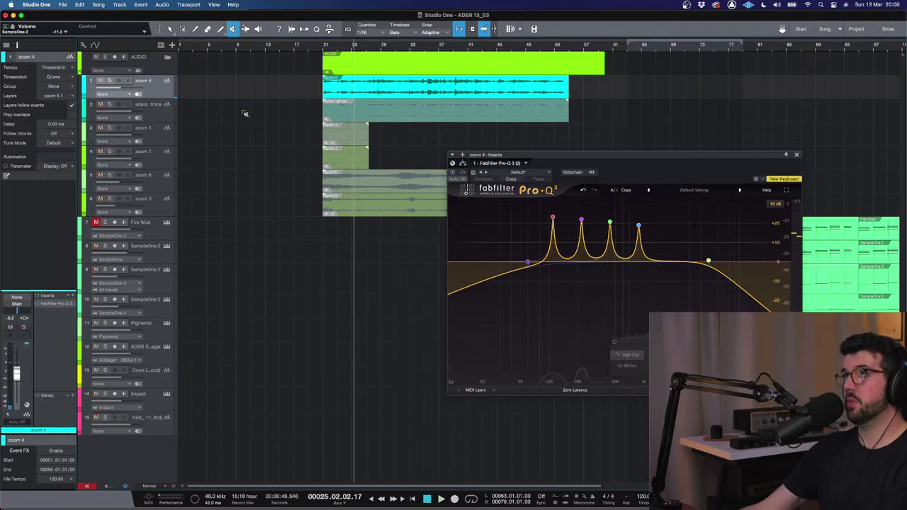
{"action": "left_click", "coordinate": [797, 155]}
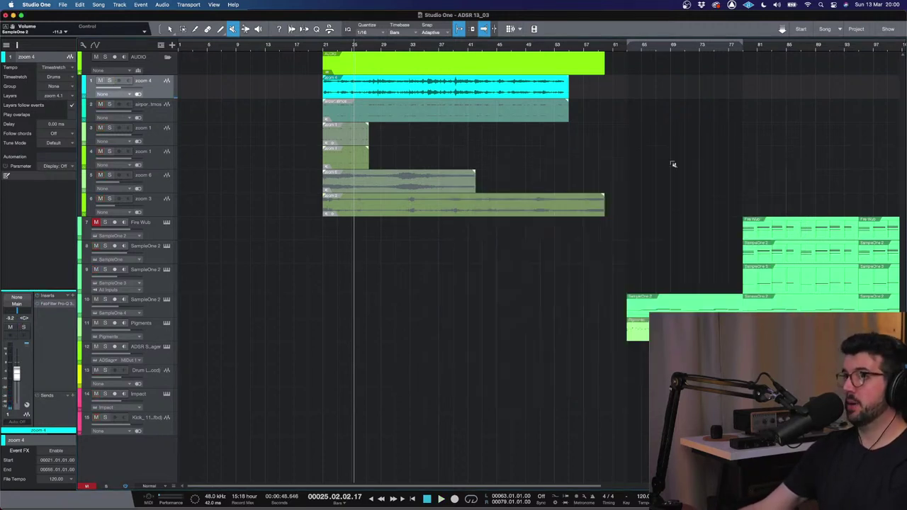
- Open track 8's SampleOne XT, look through its preset list around Airport Atmos w/FX, and close the instrument
{"action": "key", "text": "w"}
{"action": "left_click", "coordinate": [168, 257]}
{"action": "left_click", "coordinate": [167, 246]}
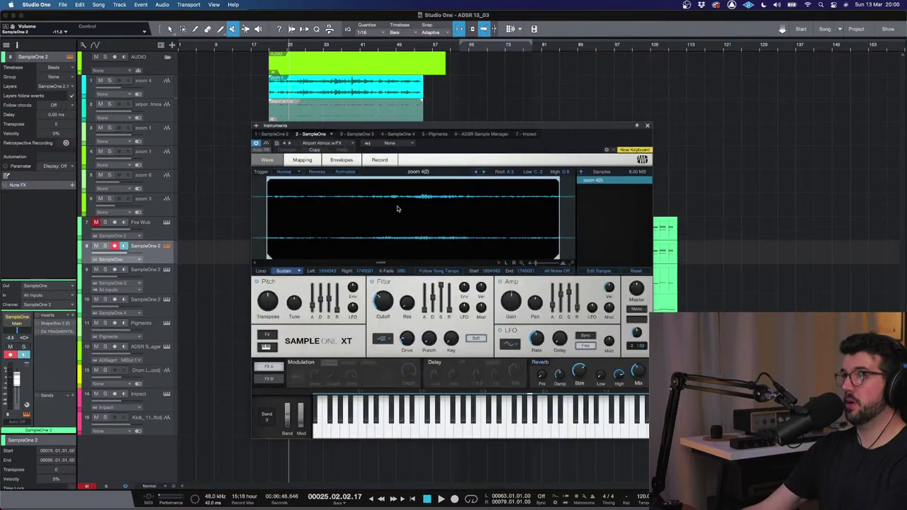
{"action": "left_click", "coordinate": [353, 145]}
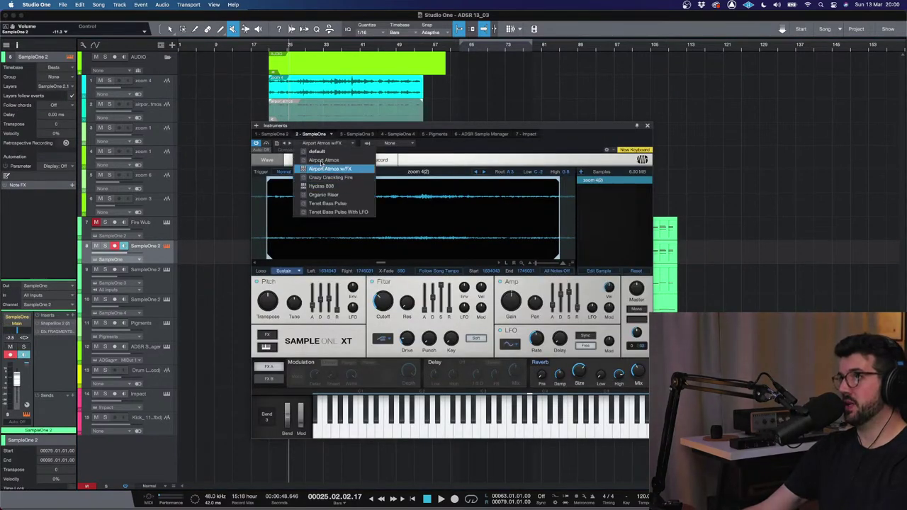
{"action": "left_click", "coordinate": [630, 131]}
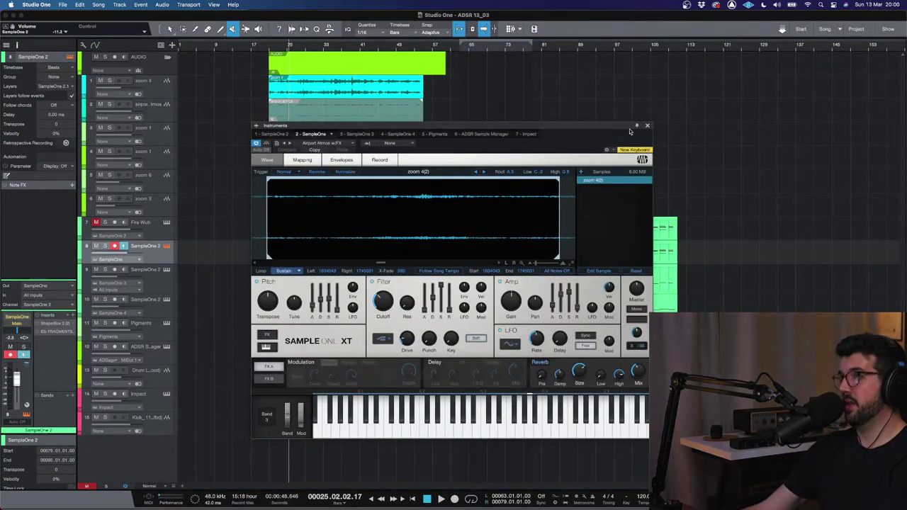
{"action": "left_click", "coordinate": [647, 126]}
- Review the arrangement from the AUDIO recordings through the section after bar 79, placing the playback position at bar 63
{"action": "key", "text": "e"}
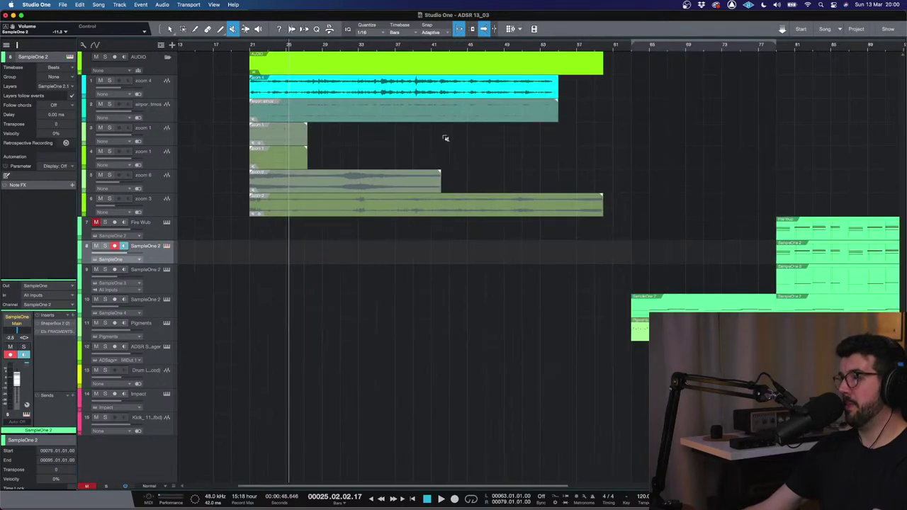
{"action": "key", "text": "w"}
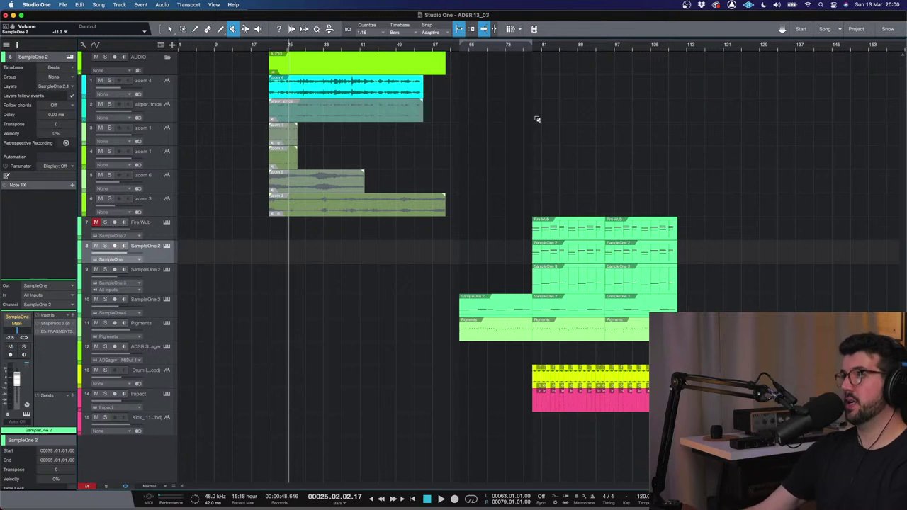
{"action": "left_click", "coordinate": [538, 48]}
{"action": "key", "text": "e"}
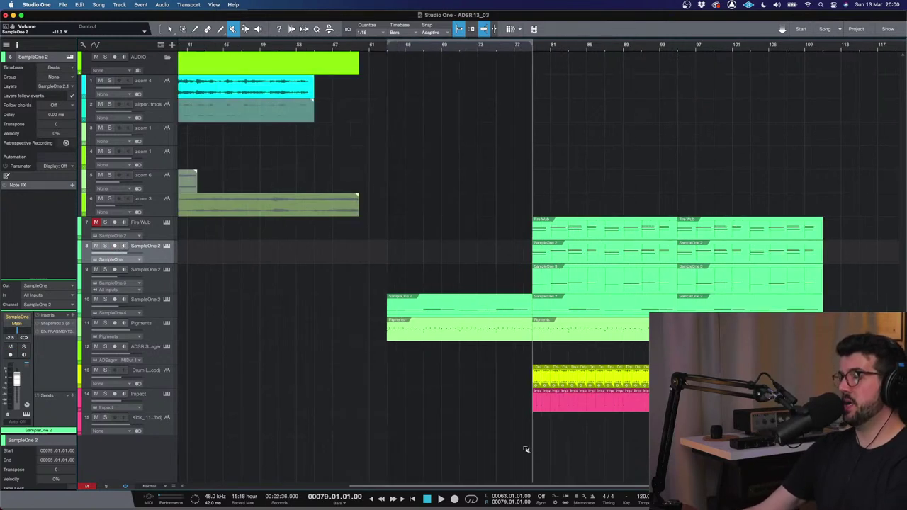
{"action": "key", "text": "w"}
{"action": "key", "text": "w"}
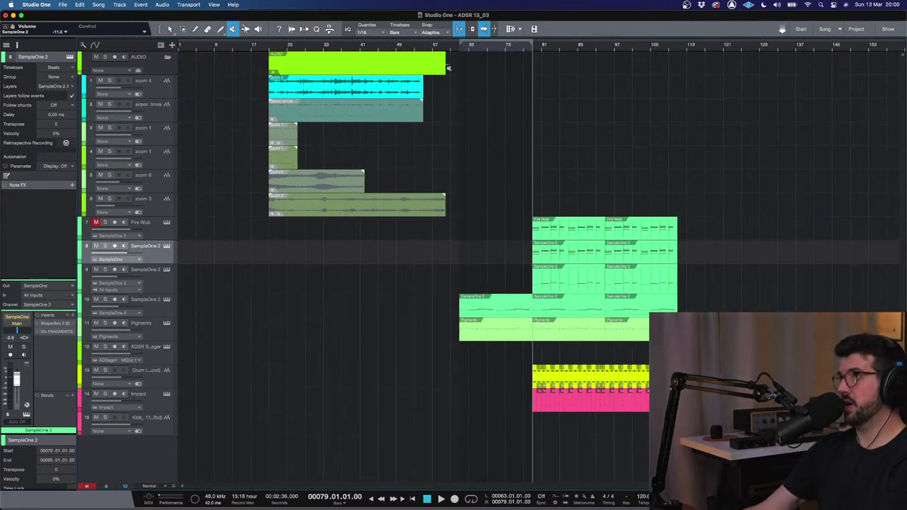
{"action": "left_click", "coordinate": [459, 48]}
{"action": "key", "text": "e"}
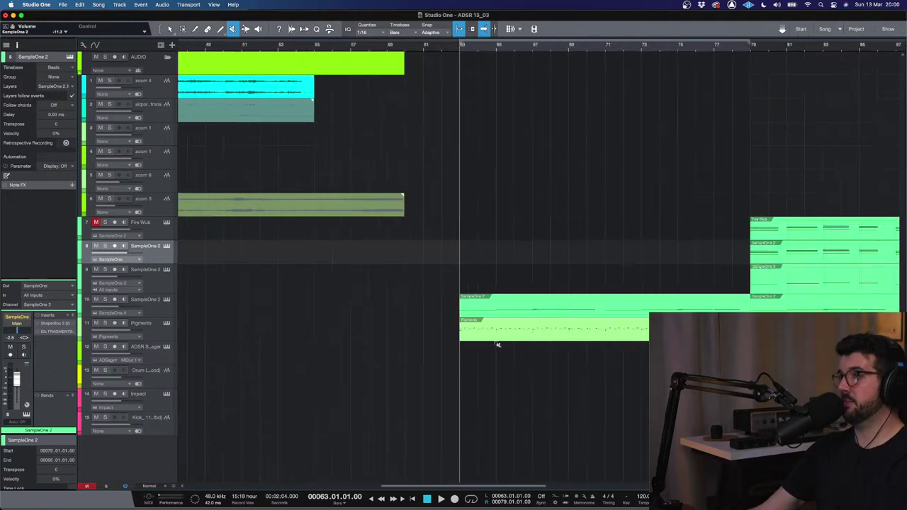
{"action": "scroll", "coordinate": [496, 485], "scroll_direction": "right", "scroll_amount": 10}
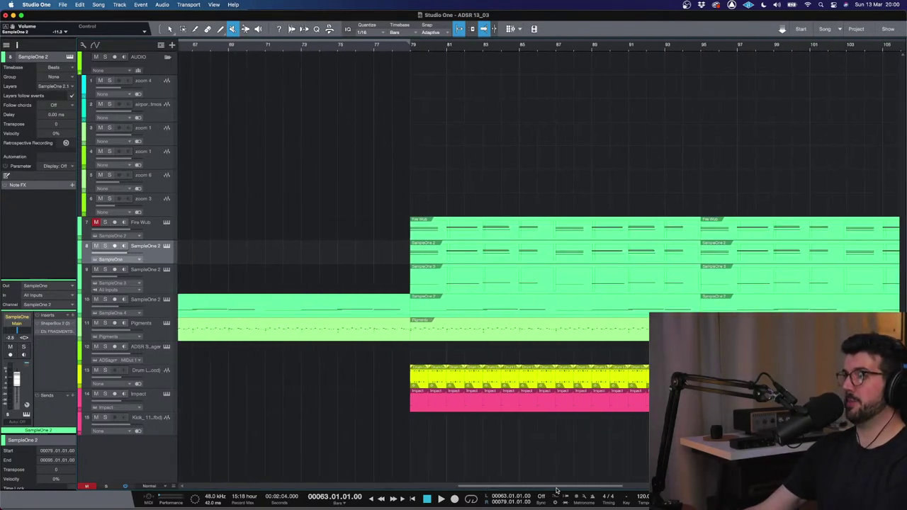
{"action": "key", "text": "w"}
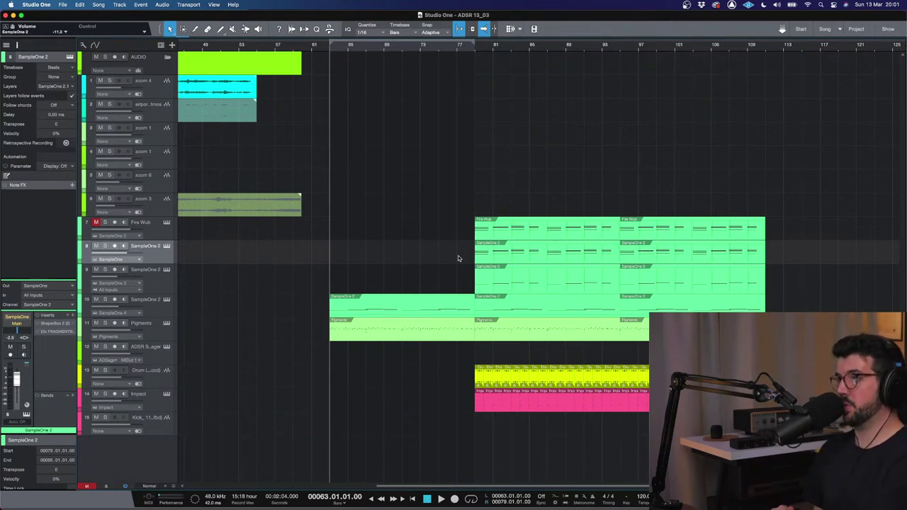
- Play from bar 63, briefly mute track 8, lower its volume to about -4.8 dB, and mute track 9
{"action": "key", "text": "space"}
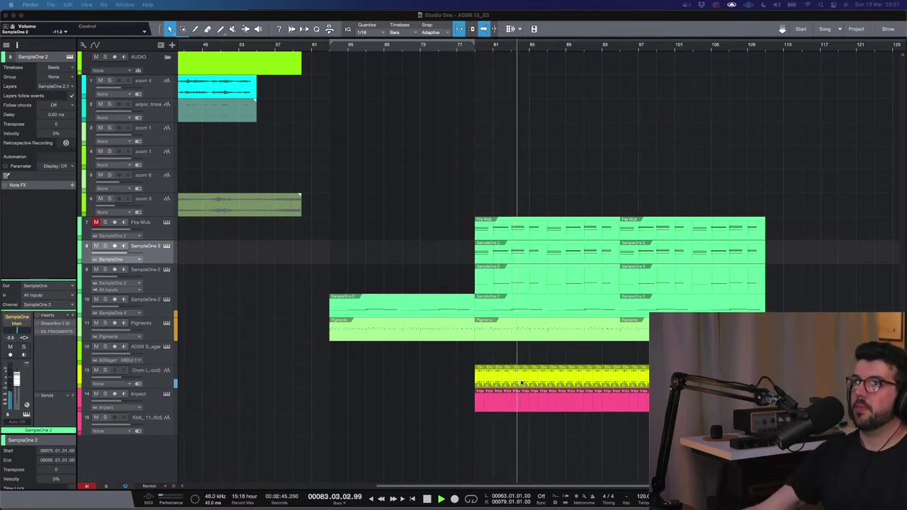
{"action": "left_click", "coordinate": [96, 246]}
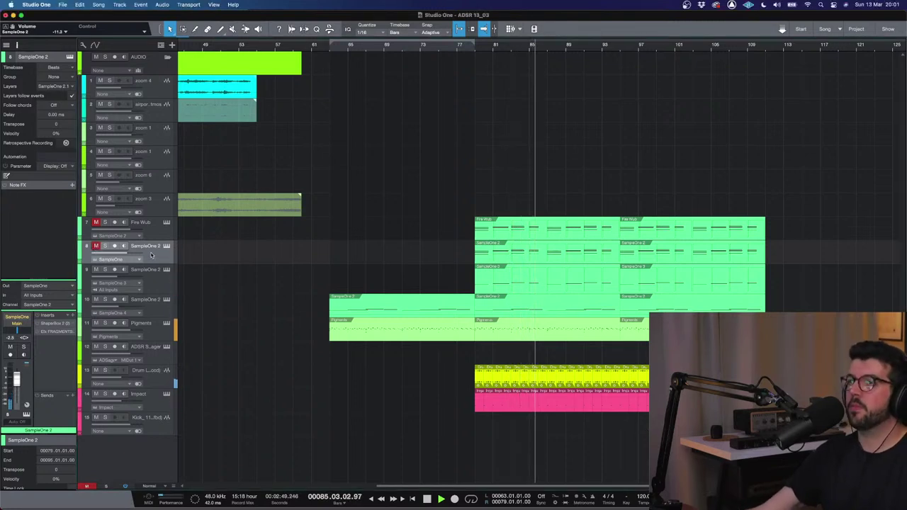
{"action": "left_click", "coordinate": [96, 270]}
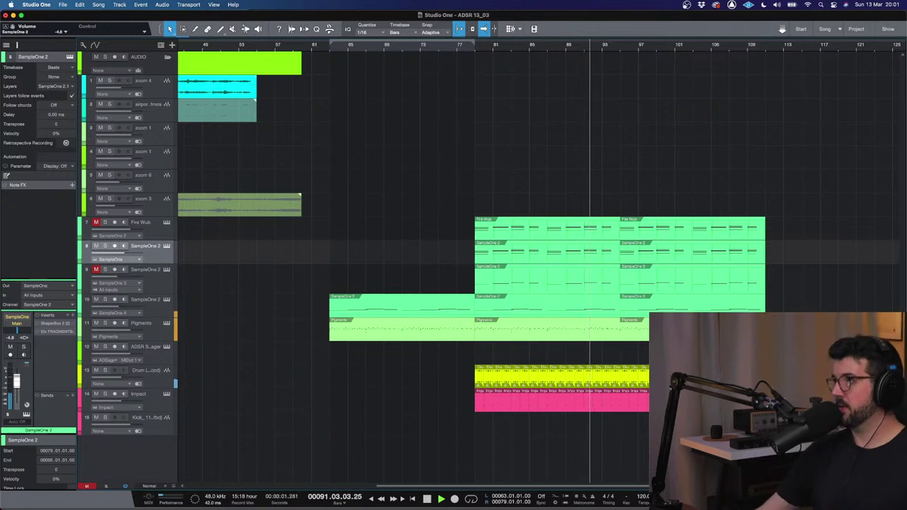
- Check the levels in the mixer during playback, raise the Listen Bus volume to about -13.2 dB, then close the mixer and switch to Finder
{"action": "key", "text": "F3"}
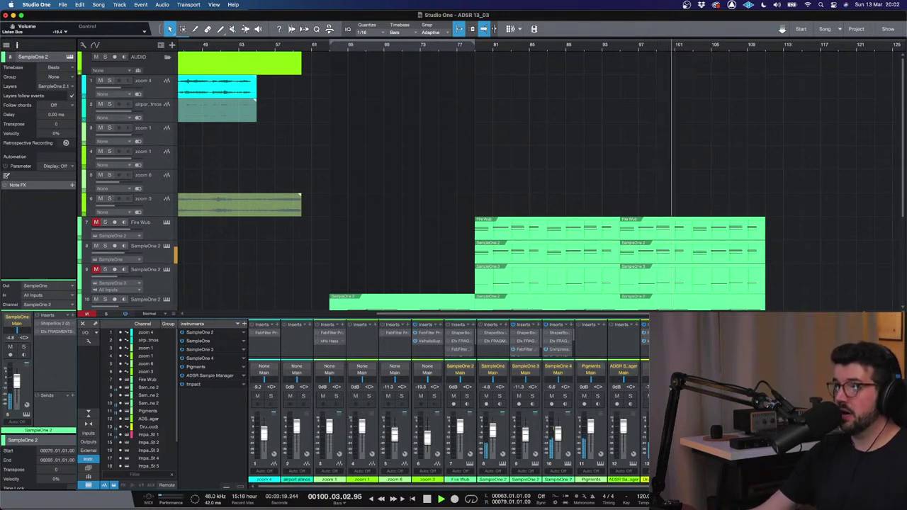
{"action": "key", "text": "F3"}
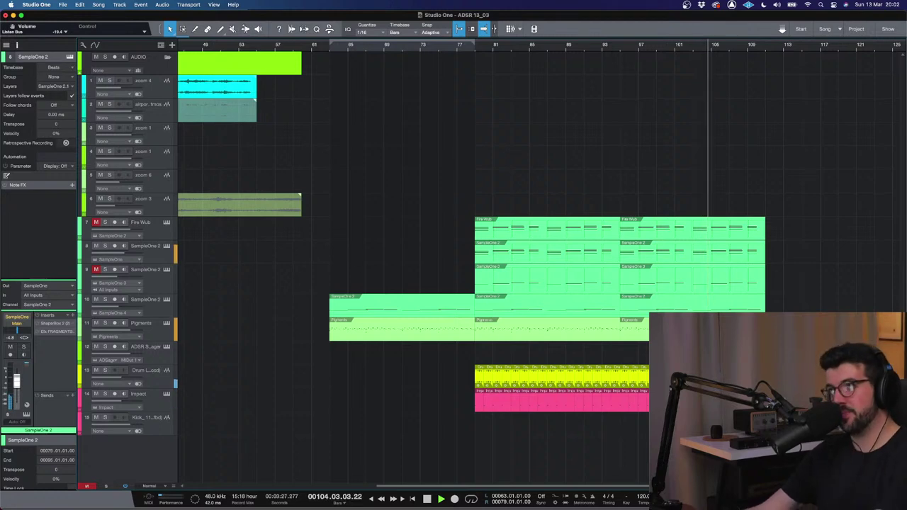
{"action": "key", "text": "F3"}
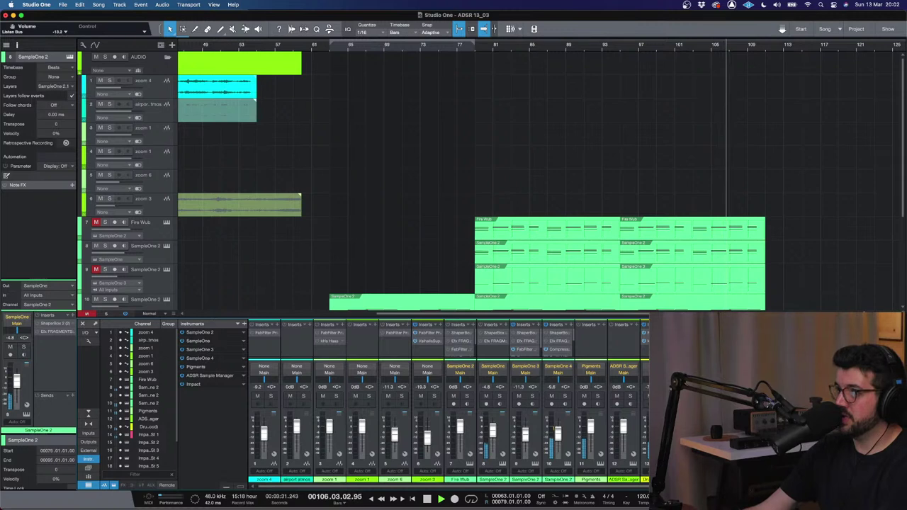
{"action": "key", "text": "F3"}
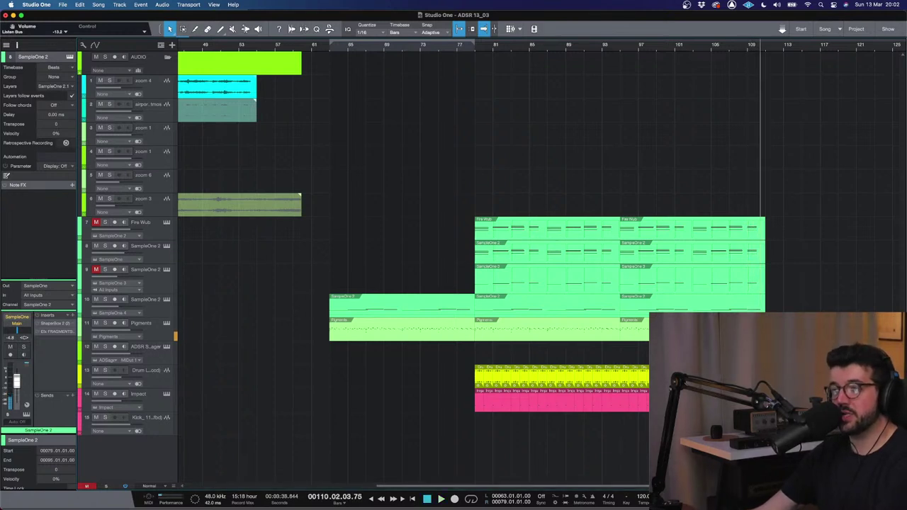
{"action": "key", "text": "super+Tab"}
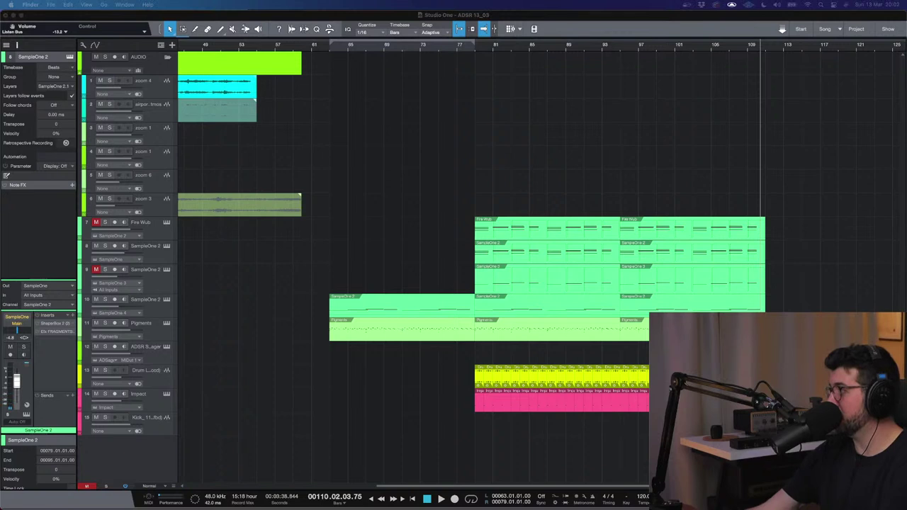